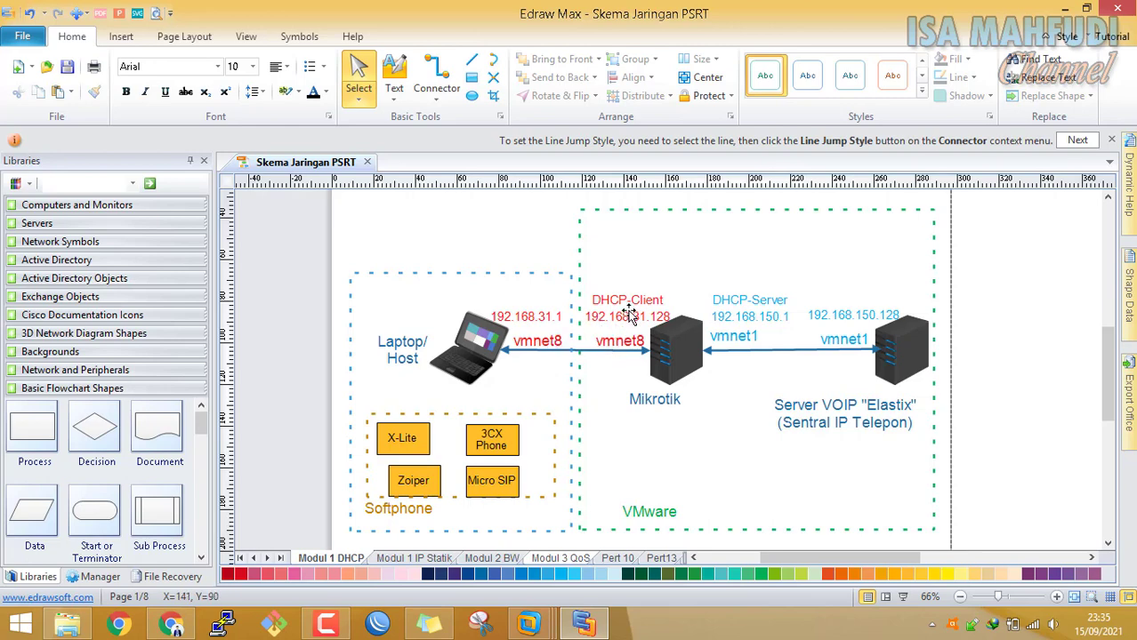
# Mask the Mikrotik's DHCP-client address 192.168.31.128 as 192.168.31.xxx
pyautogui.doubleClick(657, 318)
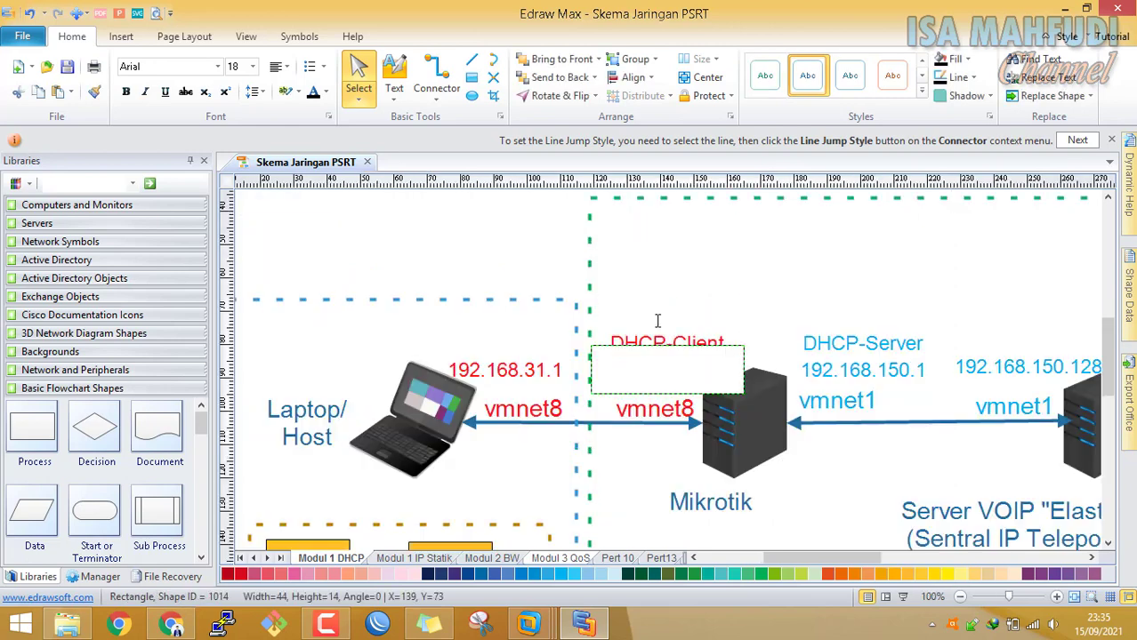
pyautogui.click(731, 367)
pyautogui.click(737, 368)
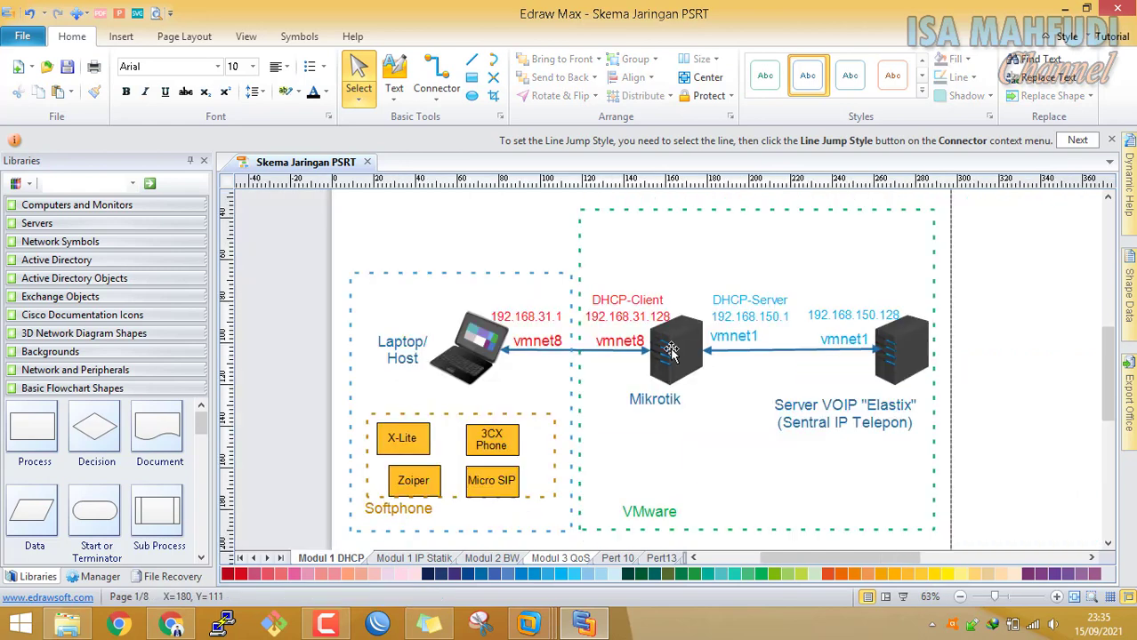
pyautogui.doubleClick(658, 321)
pyautogui.click(706, 368)
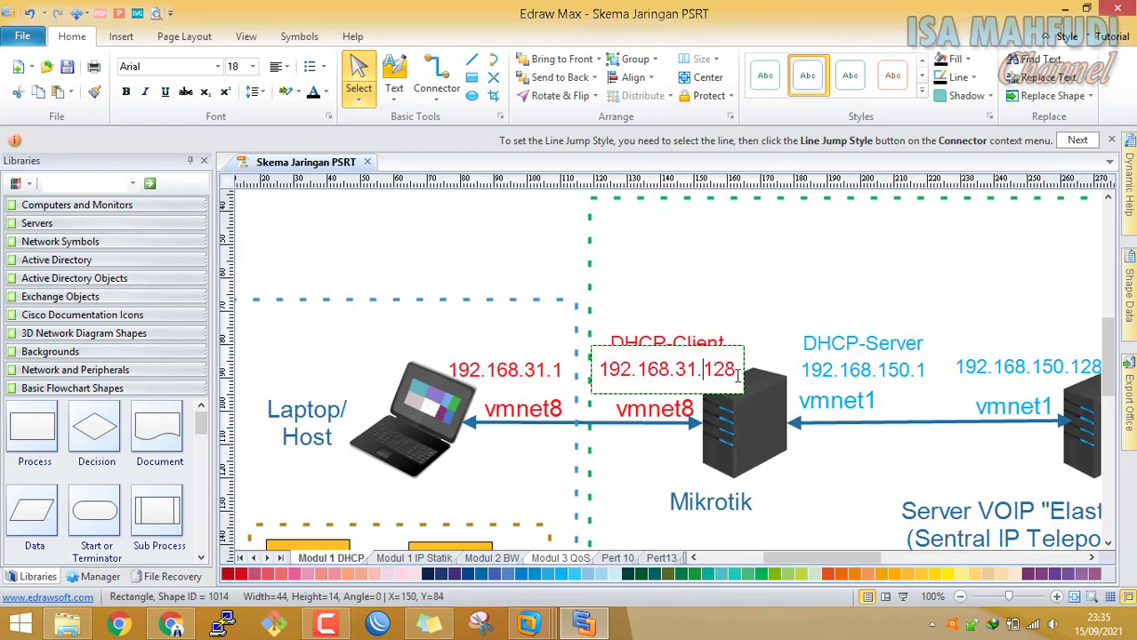
pyautogui.press('Delete')
pyautogui.press('Delete')
pyautogui.press('Delete')
pyautogui.write('xxx')
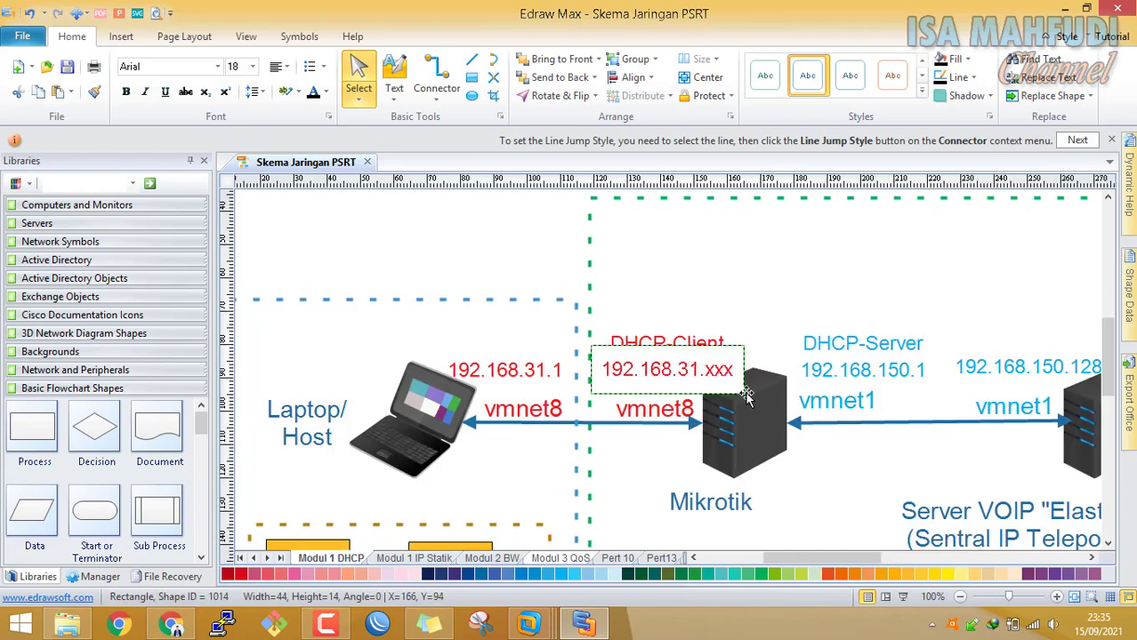
pyautogui.click(880, 498)
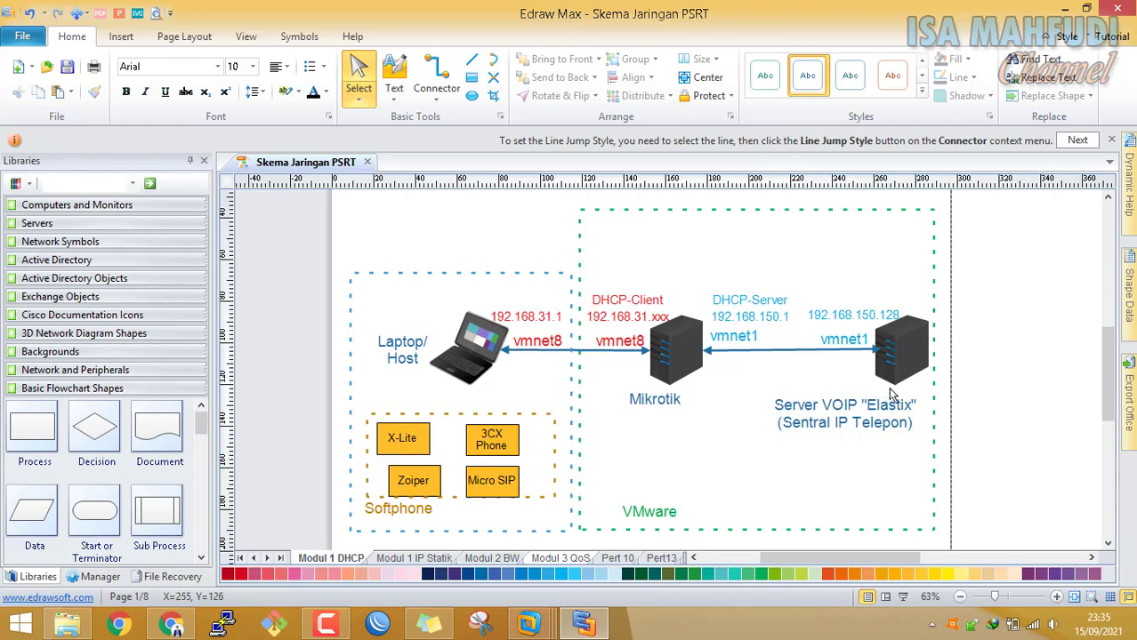
# Extend the server label so it reads 'Elastix/freePBx'
pyautogui.doubleClick(912, 411)
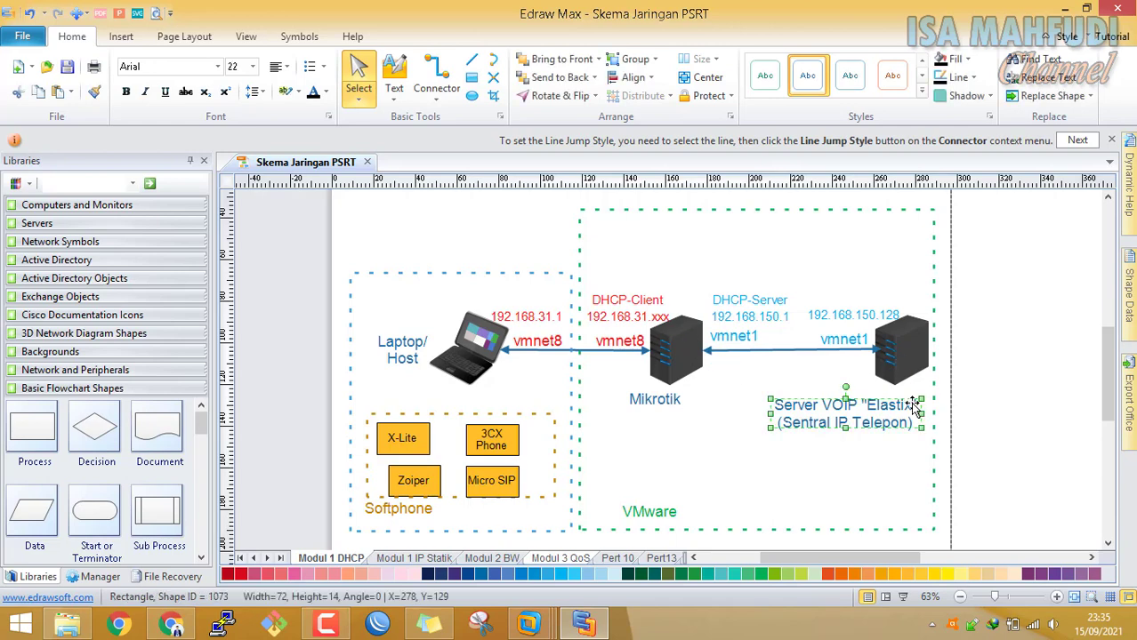
pyautogui.click(780, 353)
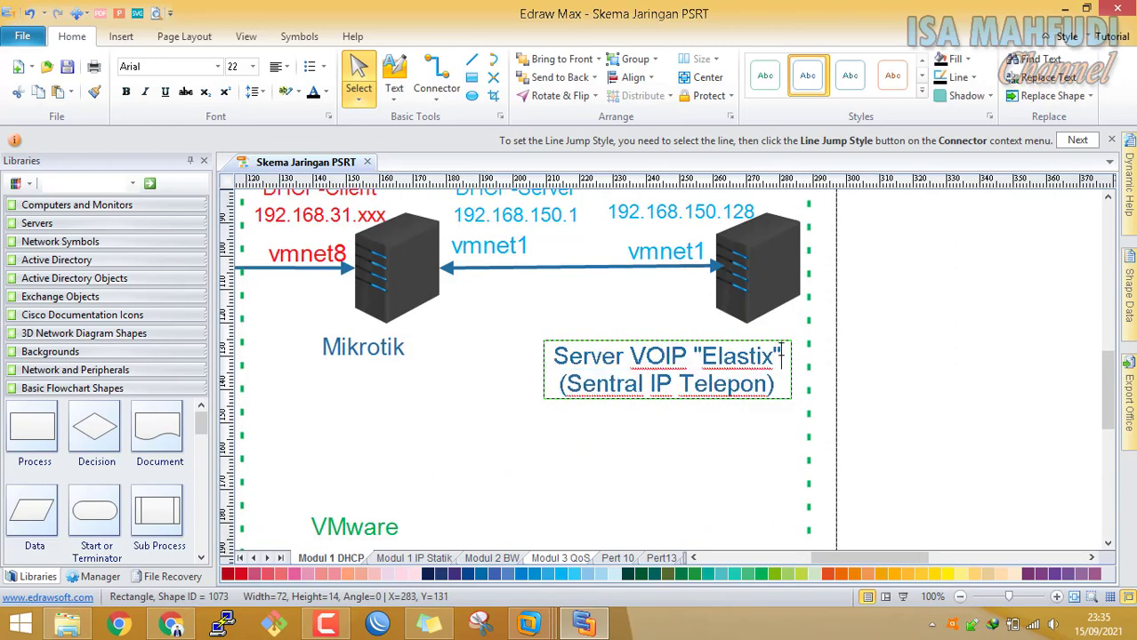
pyautogui.write('/free')
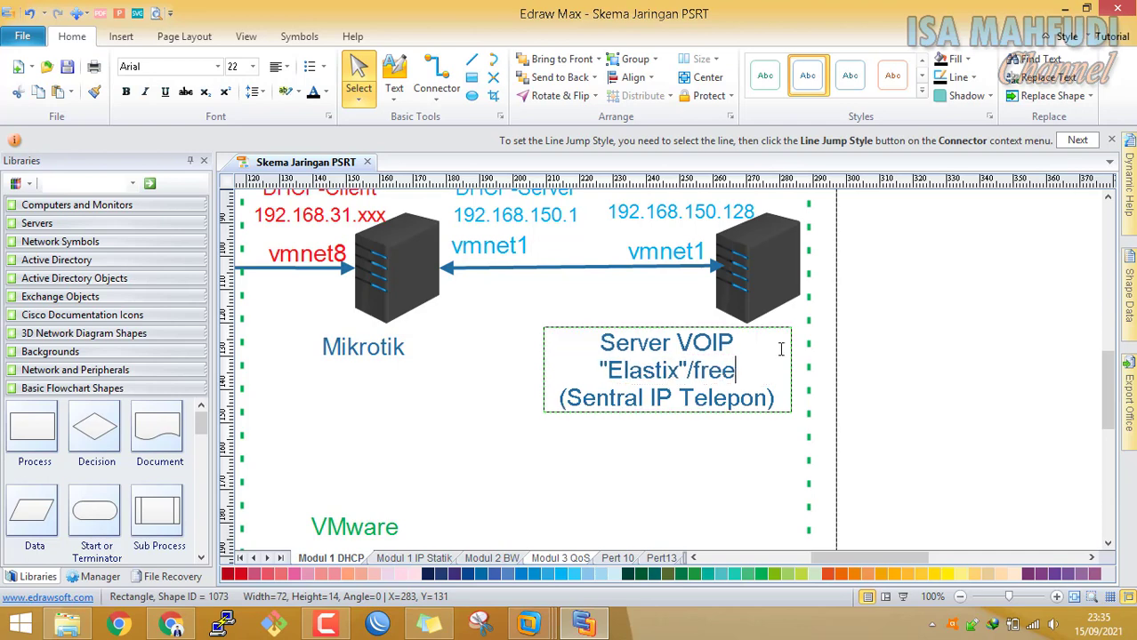
pyautogui.write('Pbx')
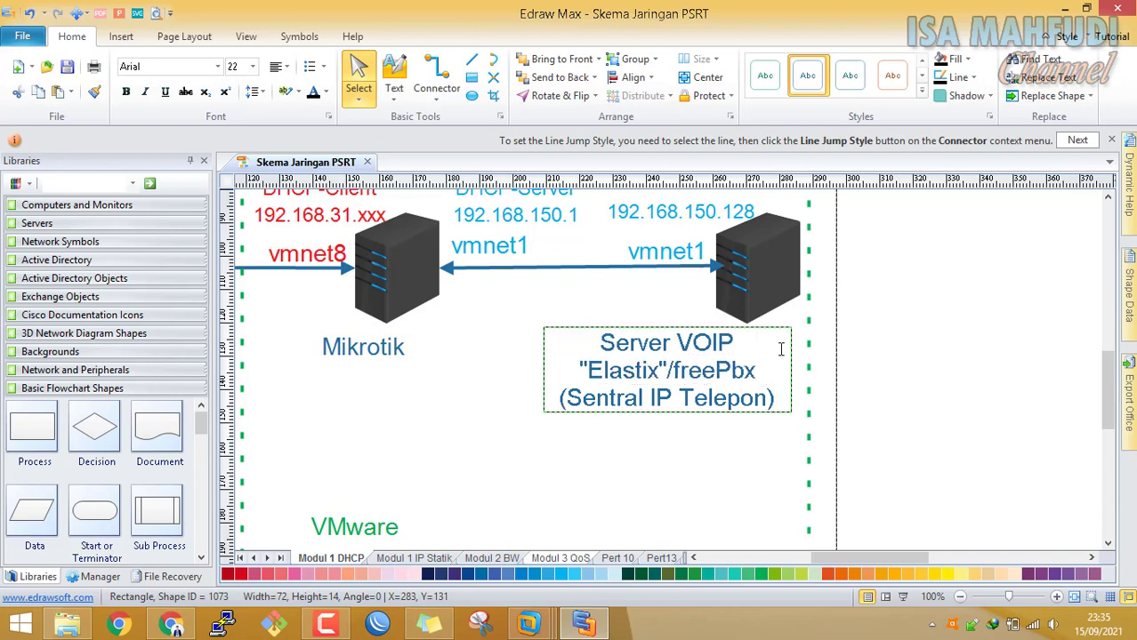
pyautogui.press('BackSpace')
pyautogui.write('B')
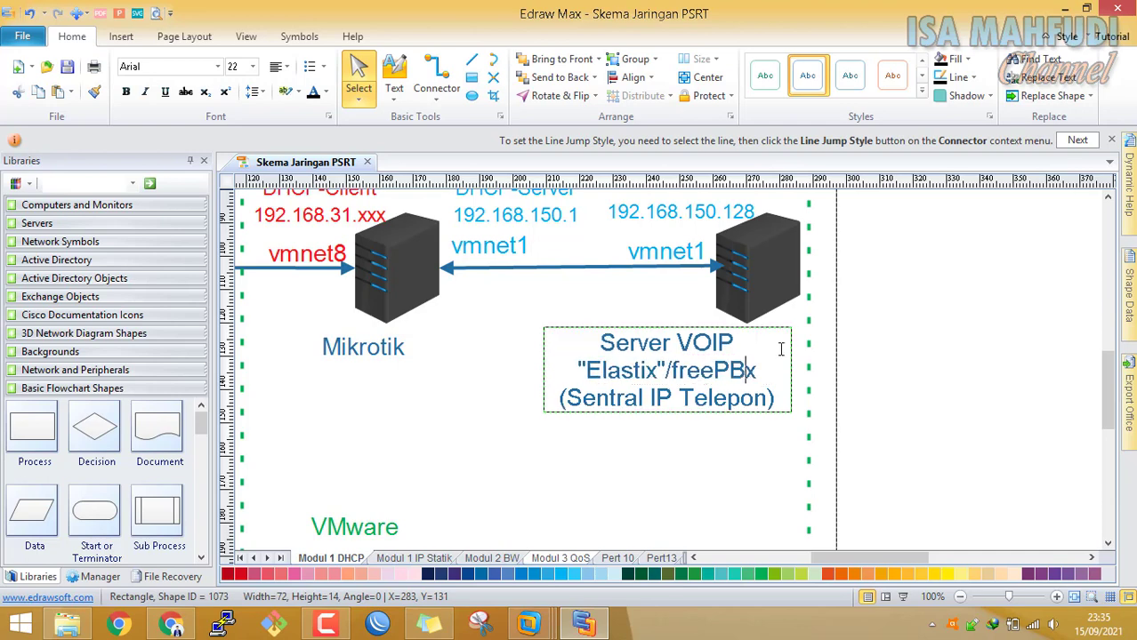
pyautogui.click(765, 466)
pyautogui.scroll(-2, 766, 466)
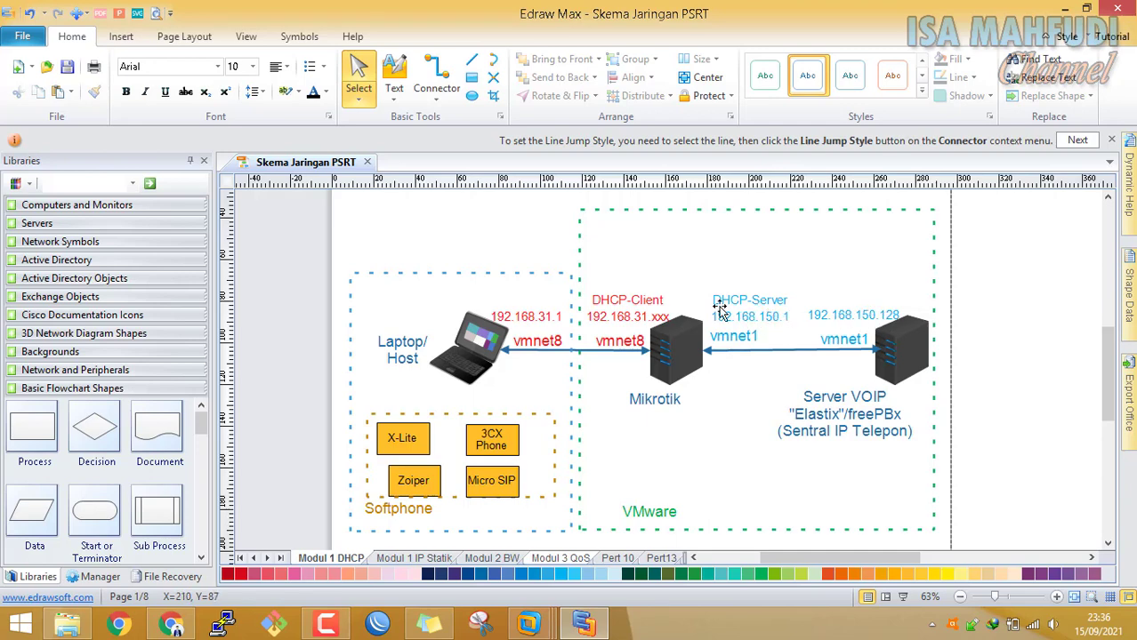
# Mask the Server VOIP address 192.168.150.128 as 192.168.150.xxx
pyautogui.doubleClick(876, 316)
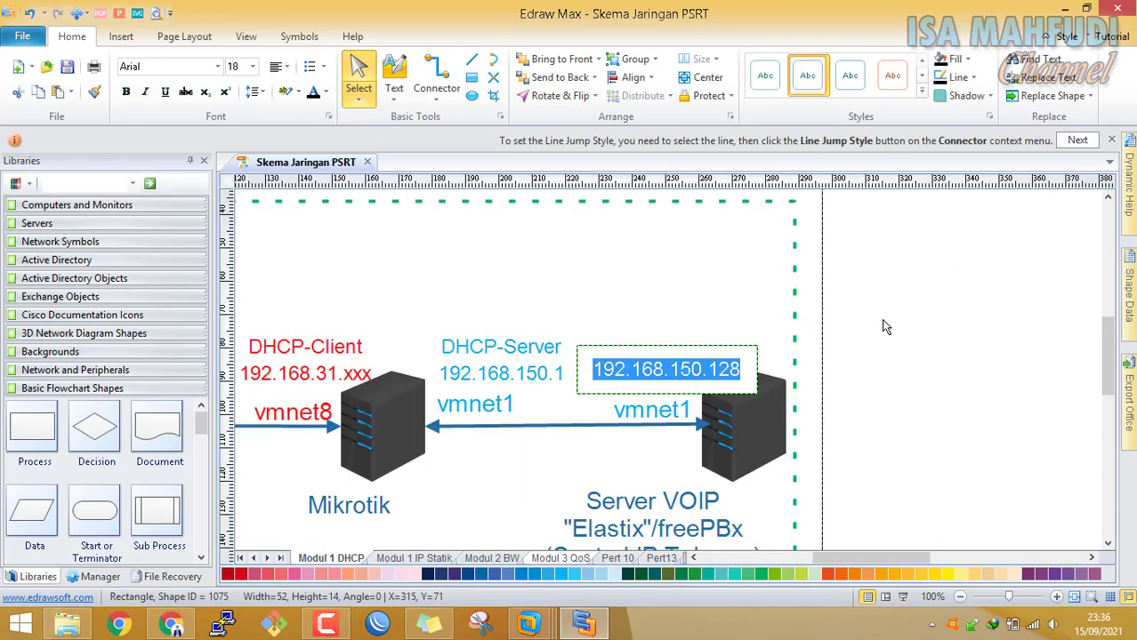
pyautogui.click(750, 359)
pyautogui.press('BackSpace')
pyautogui.press('BackSpace')
pyautogui.press('BackSpace')
pyautogui.write('xxx')
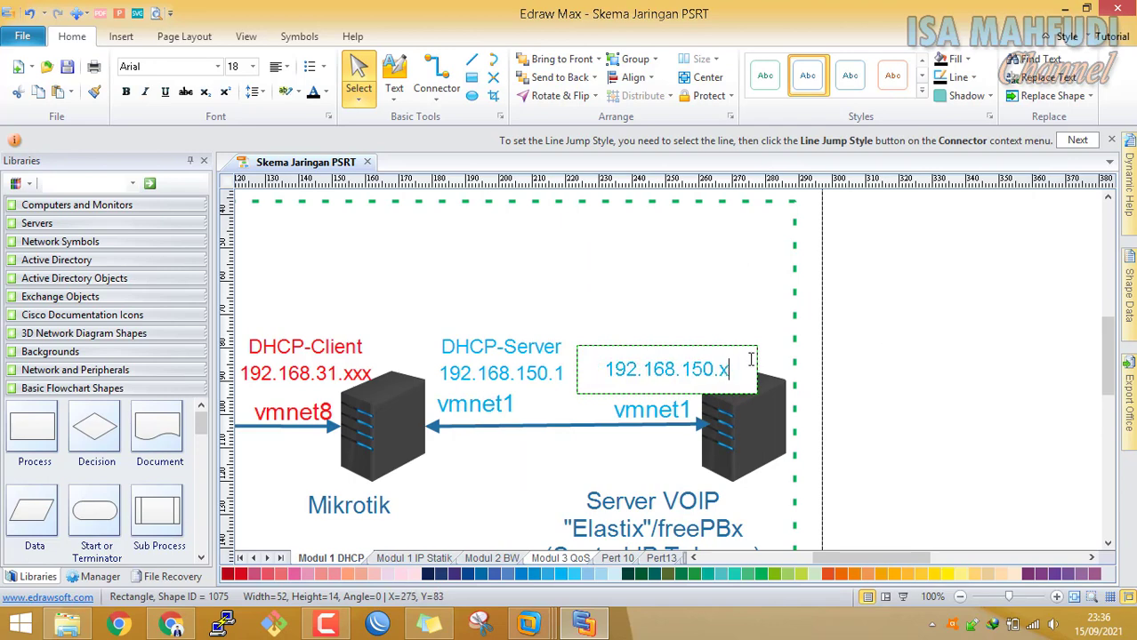
pyautogui.click(687, 305)
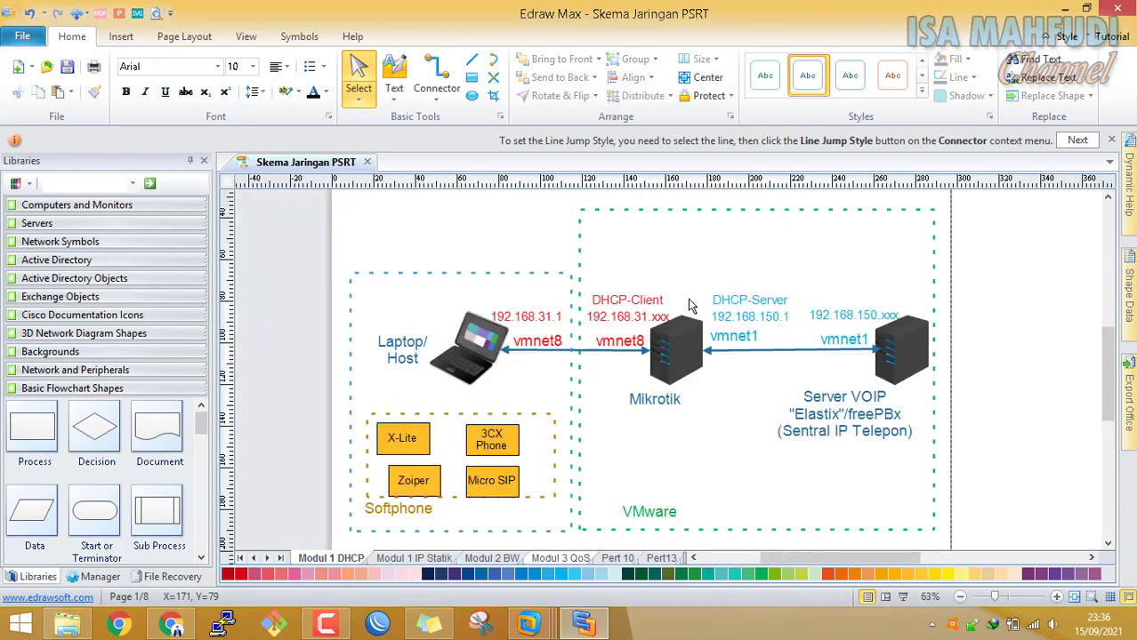
# Nudge the VMware label slightly up and left, then preview the open VMware windows
pyautogui.click(858, 345)
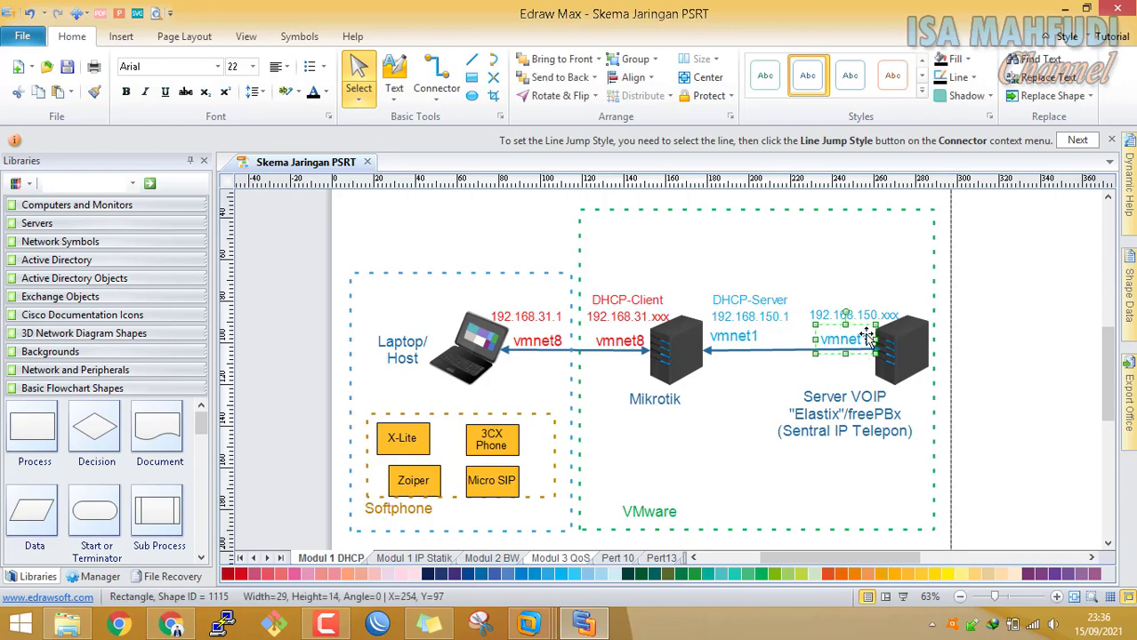
pyautogui.click(891, 272)
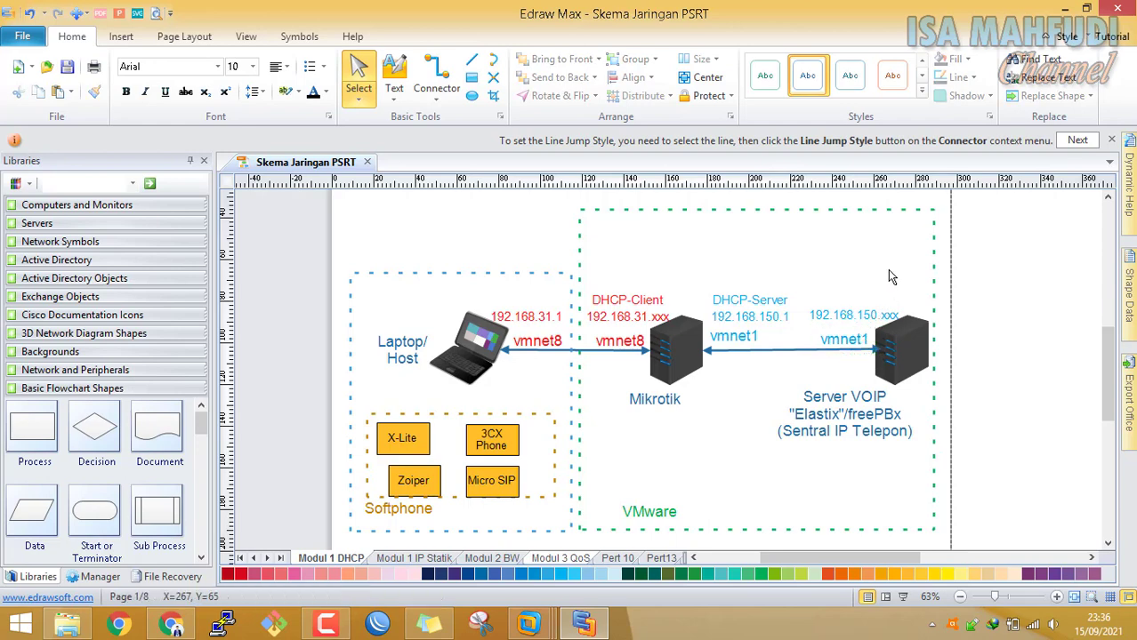
pyautogui.scroll(-1, 764, 321)
pyautogui.scroll(1, 815, 325)
pyautogui.moveTo(654, 519); pyautogui.dragTo(643, 515)
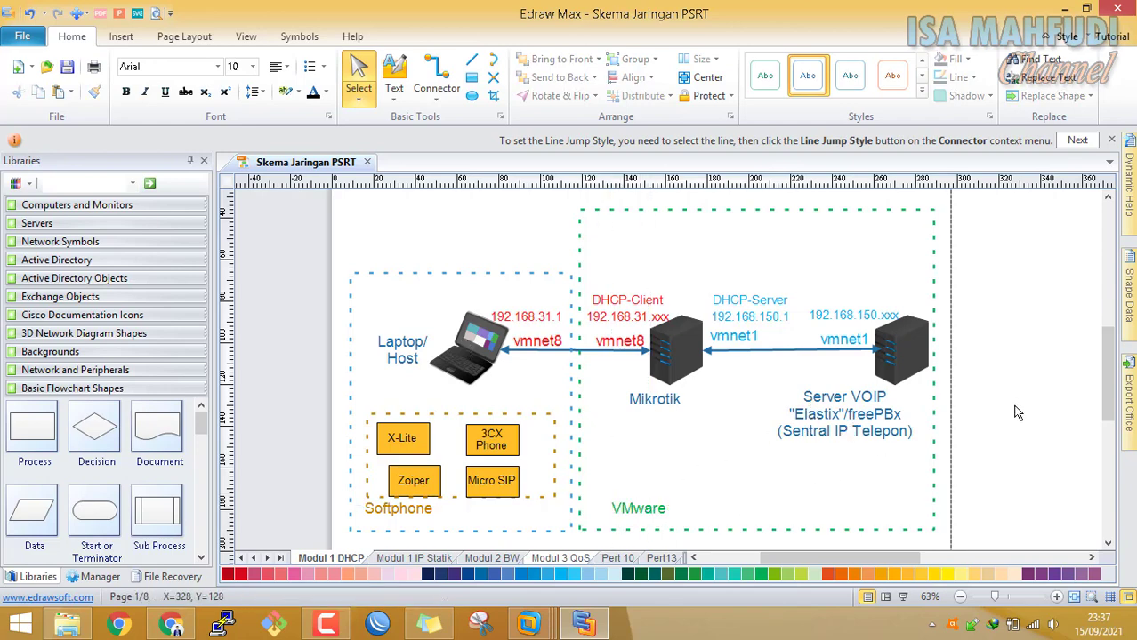
pyautogui.click(529, 625)
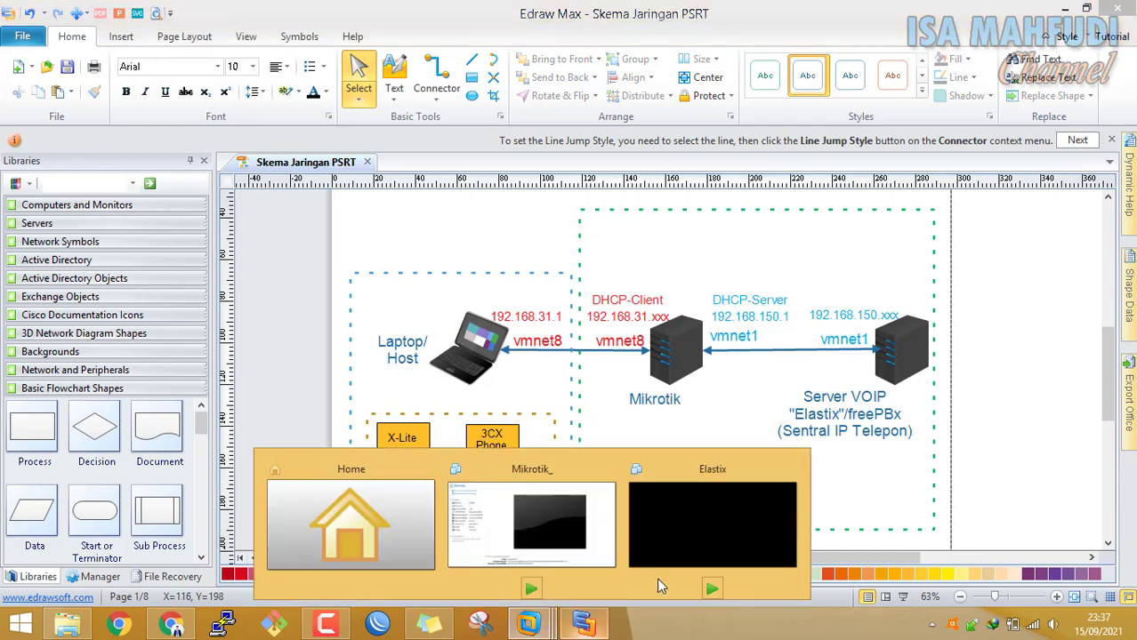
# Power on the Mikrotik_ virtual machine in VMware Workstation
pyautogui.click(391, 522)
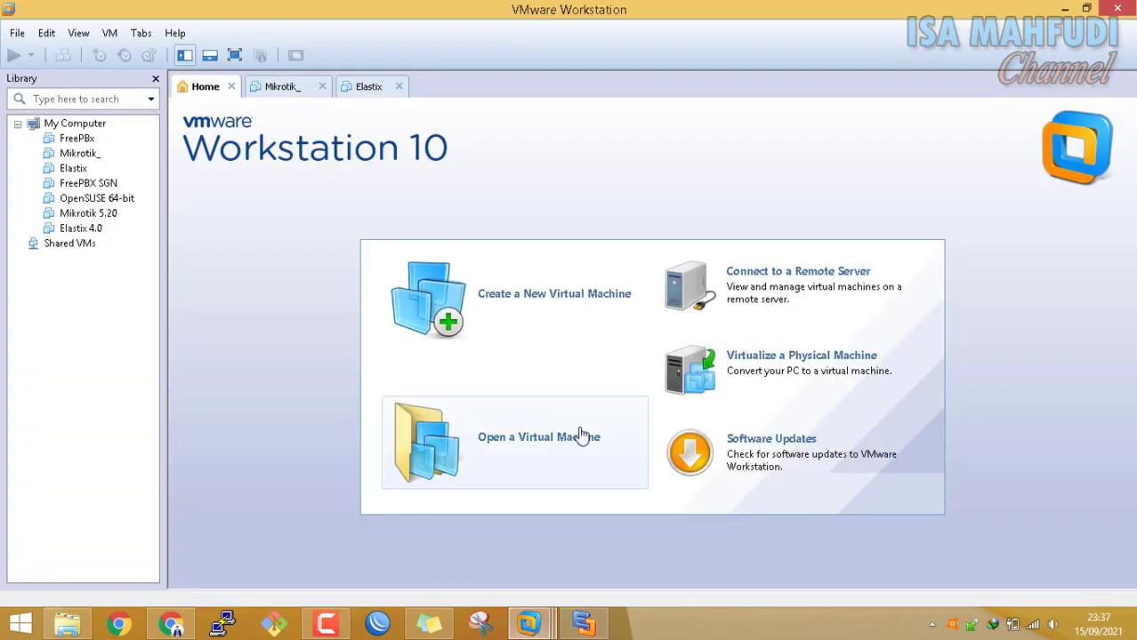
pyautogui.click(281, 92)
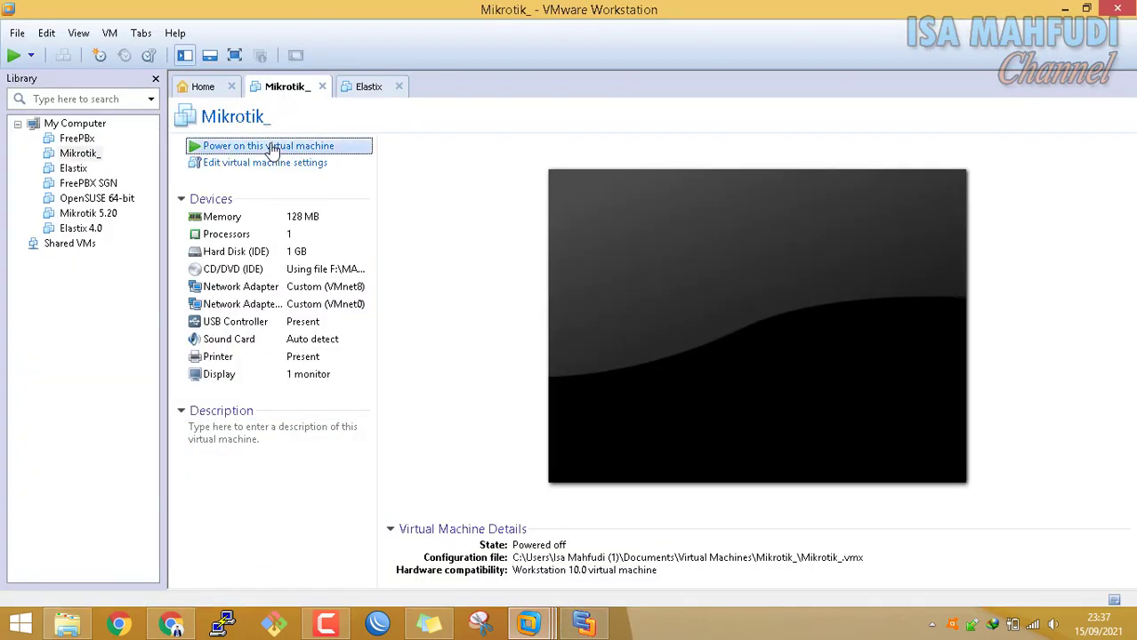
pyautogui.click(272, 146)
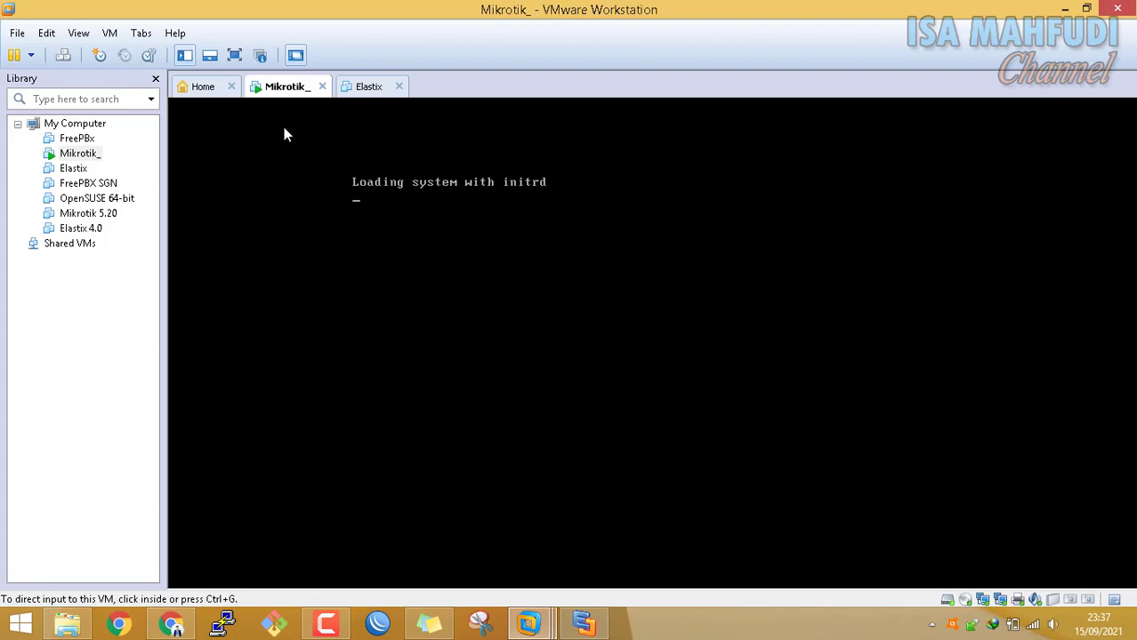
# Inspect the Mikrotik_ VM's network adapter settings, closing them without changes
pyautogui.rightClick(89, 153)
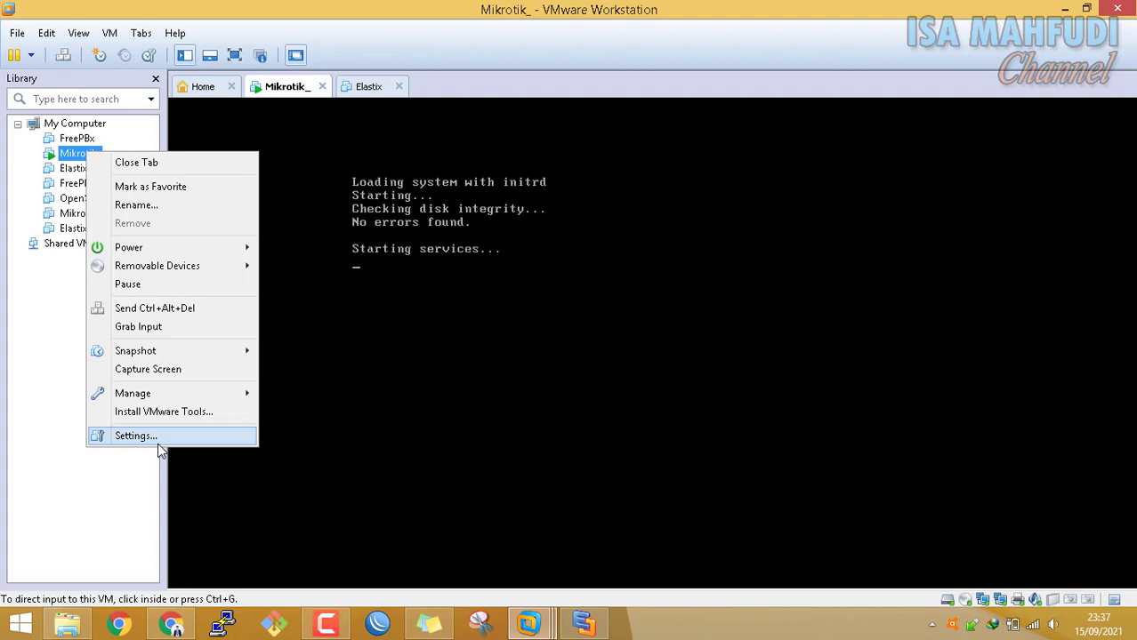
pyautogui.click(53, 410)
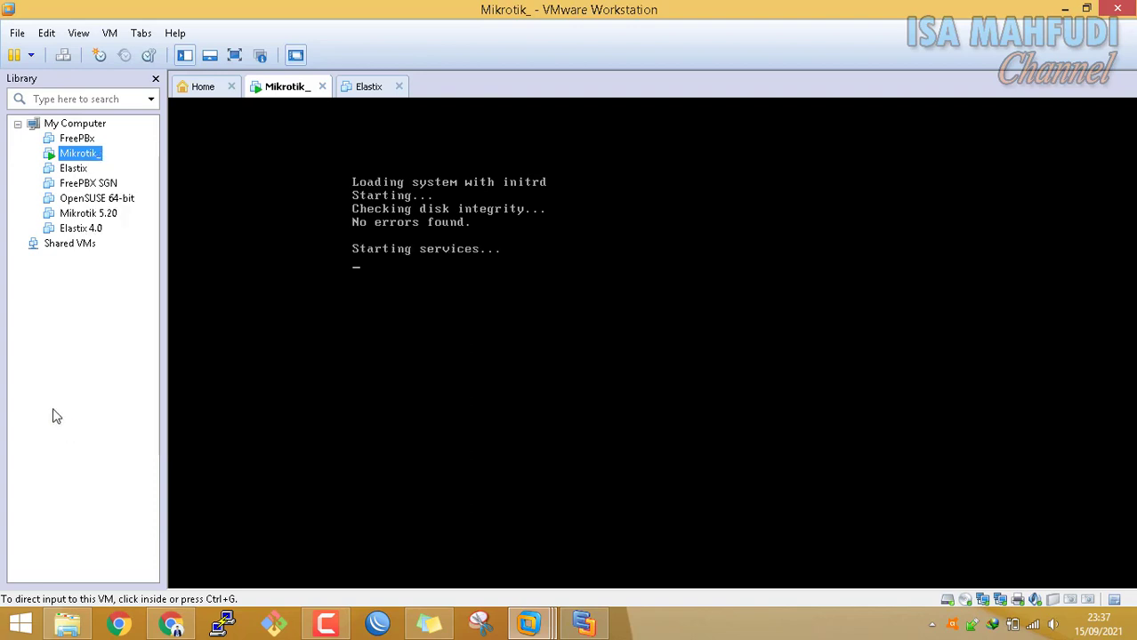
pyautogui.rightClick(274, 83)
pyautogui.click(324, 305)
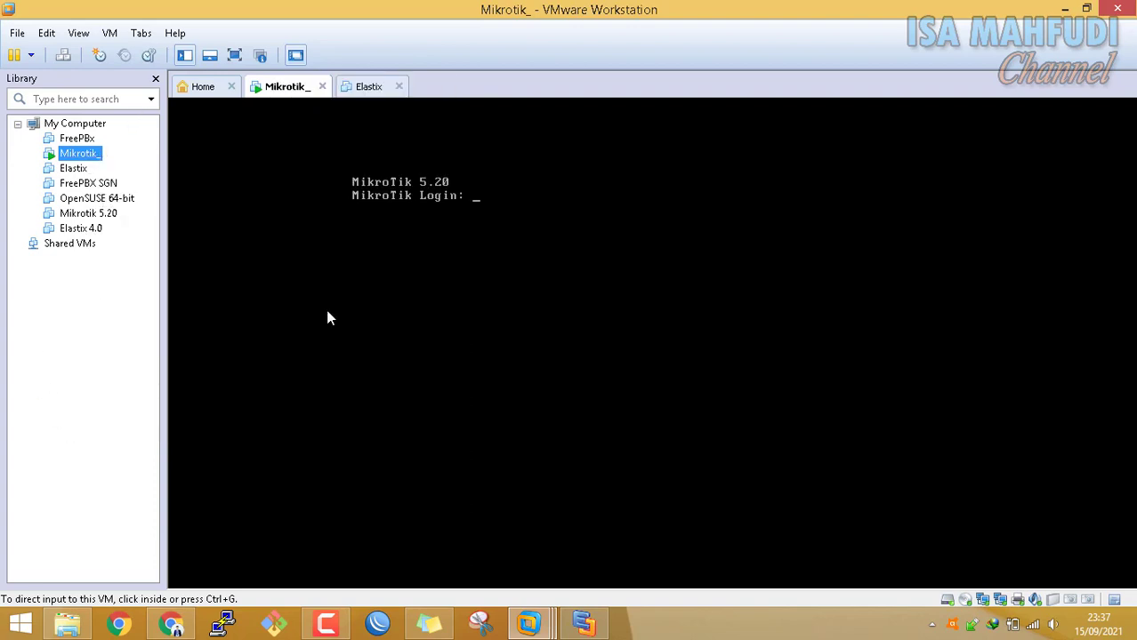
pyautogui.click(473, 183)
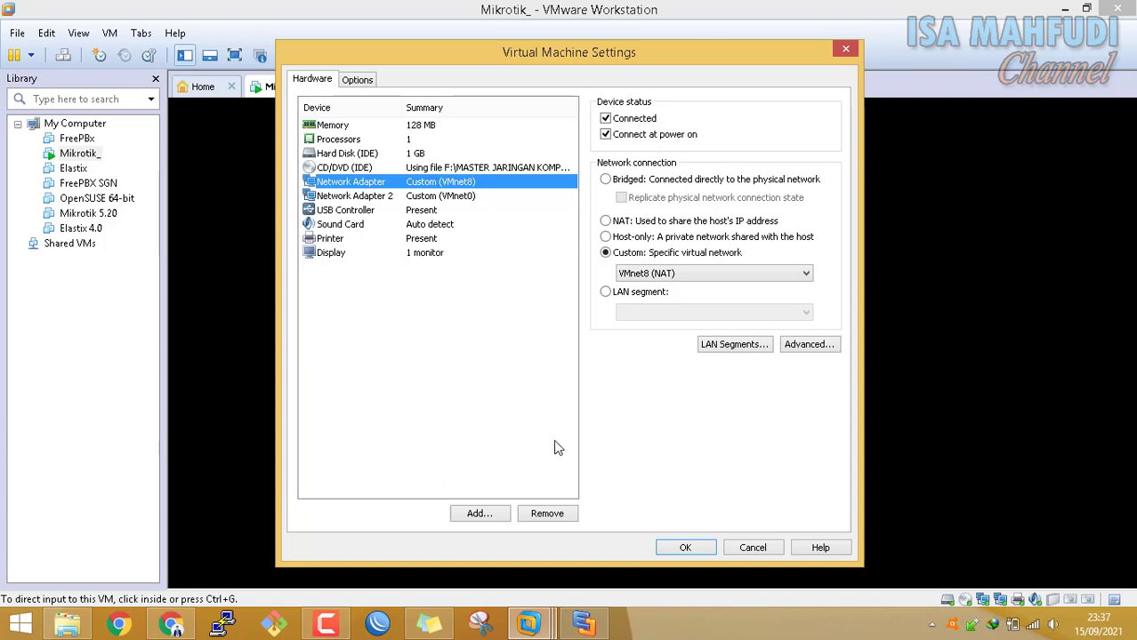
pyautogui.moveTo(554, 52); pyautogui.dragTo(717, 63)
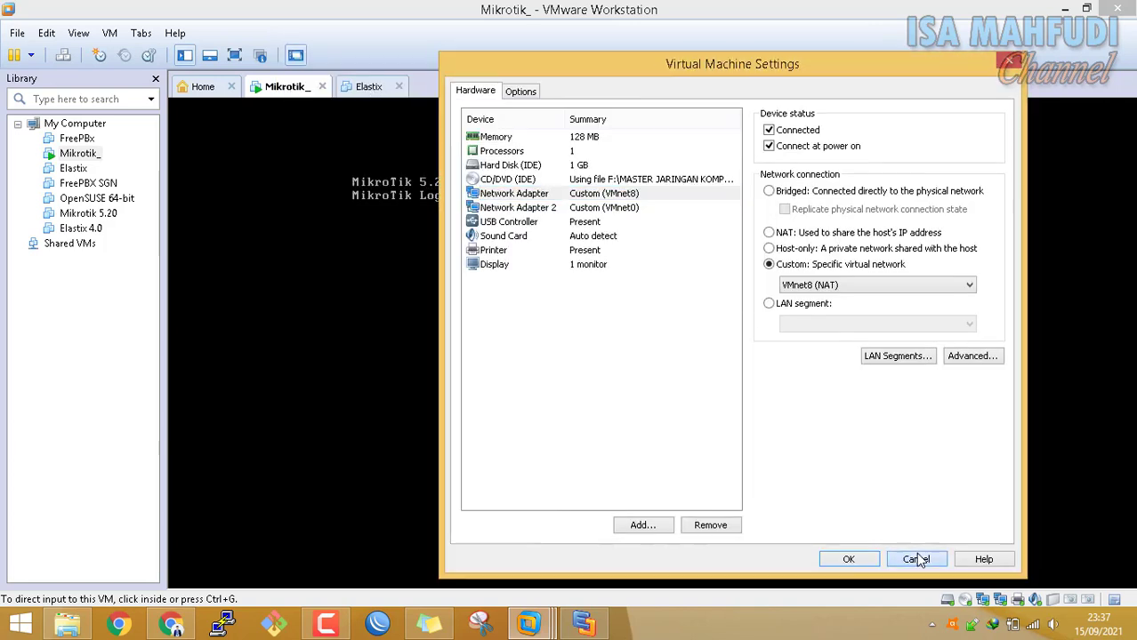
pyautogui.click(916, 559)
# Shut down the Mikrotik_ guest and confirm the shutdown
pyautogui.rightClick(271, 92)
pyautogui.moveTo(356, 116)
pyautogui.click(265, 134)
pyautogui.click(590, 341)
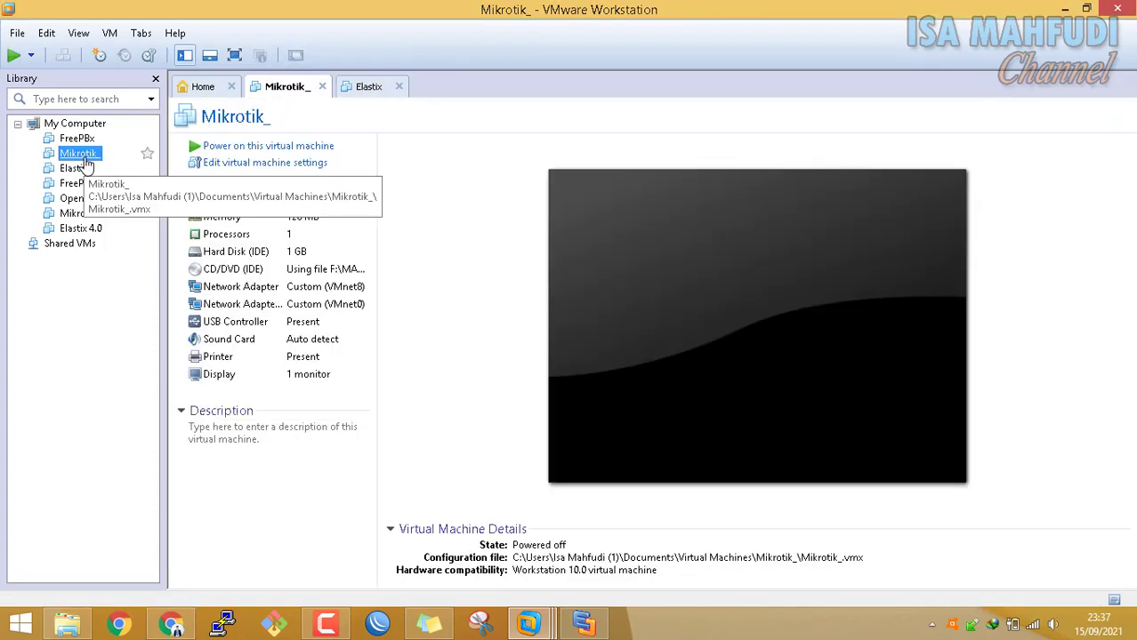
# Remove the Mikrotik_ VM's second network adapter and set the remaining one to NAT
pyautogui.rightClick(85, 160)
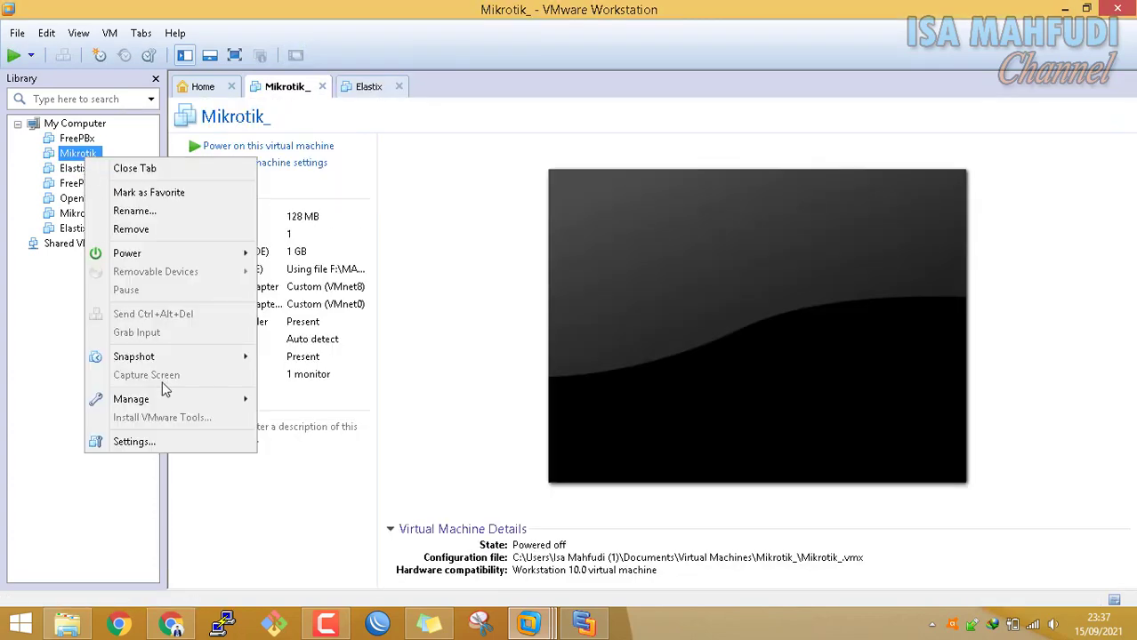
pyautogui.click(216, 443)
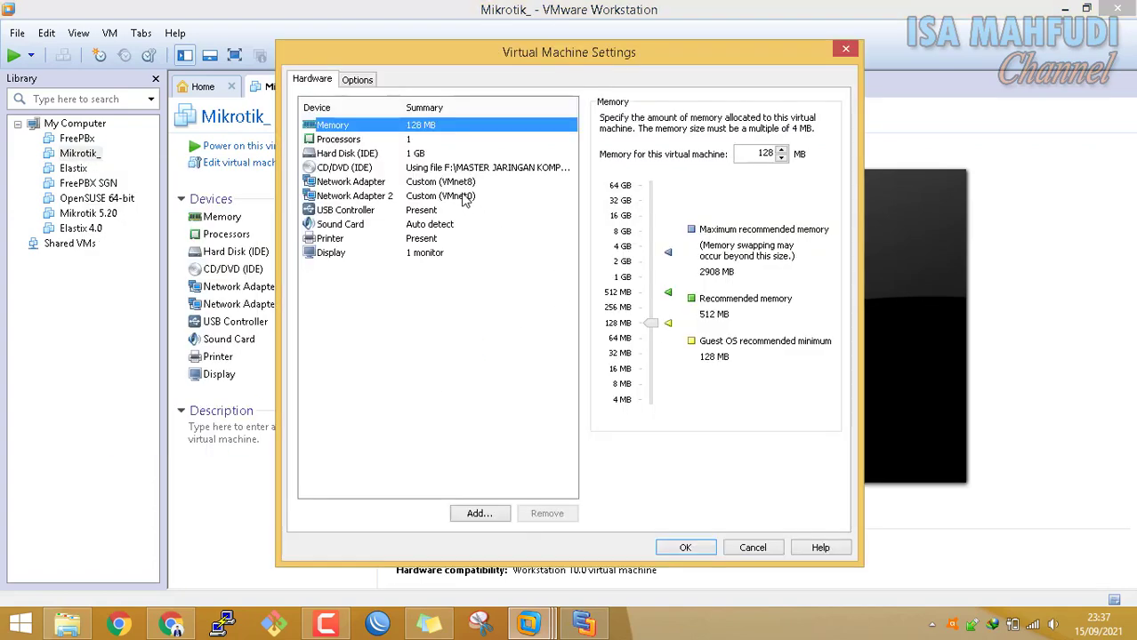
pyautogui.click(460, 183)
pyautogui.click(460, 196)
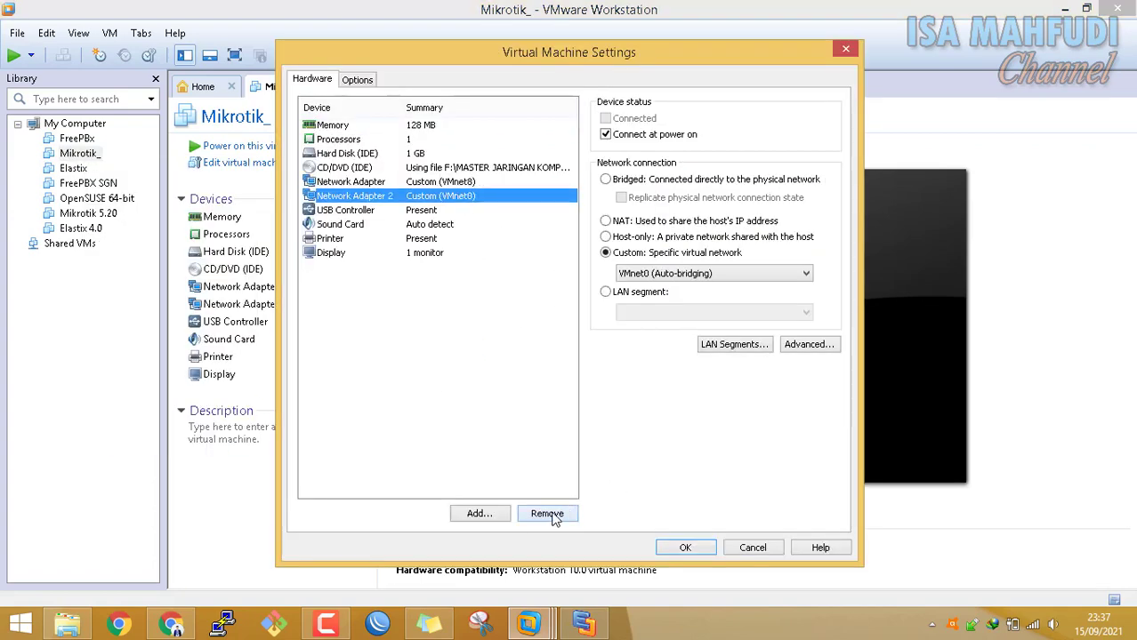
pyautogui.click(549, 514)
pyautogui.click(447, 184)
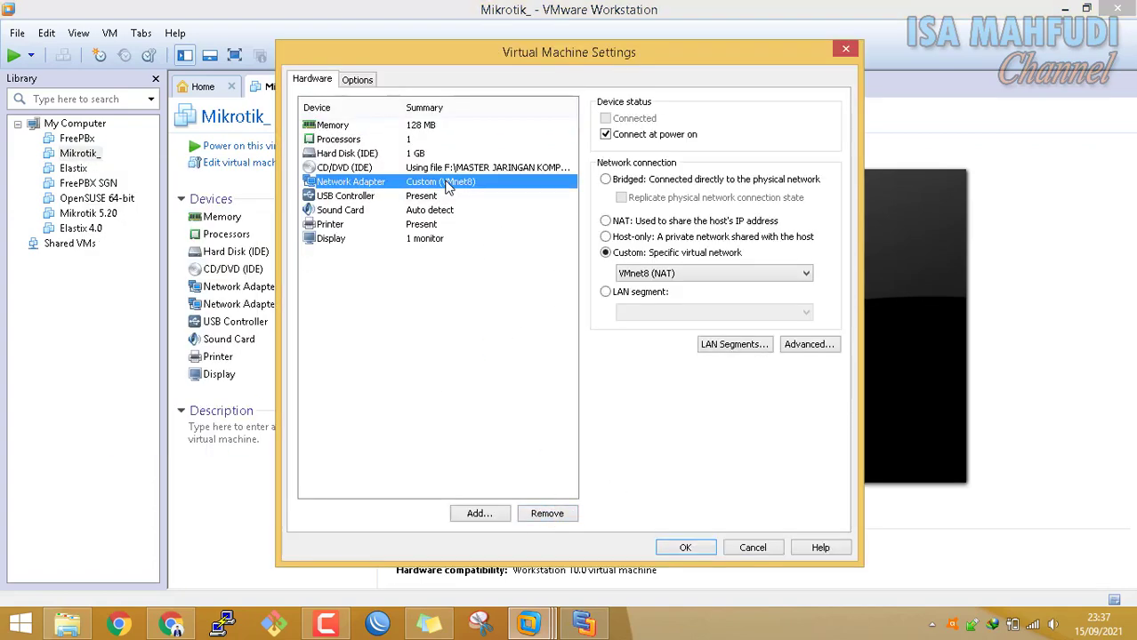
pyautogui.click(650, 222)
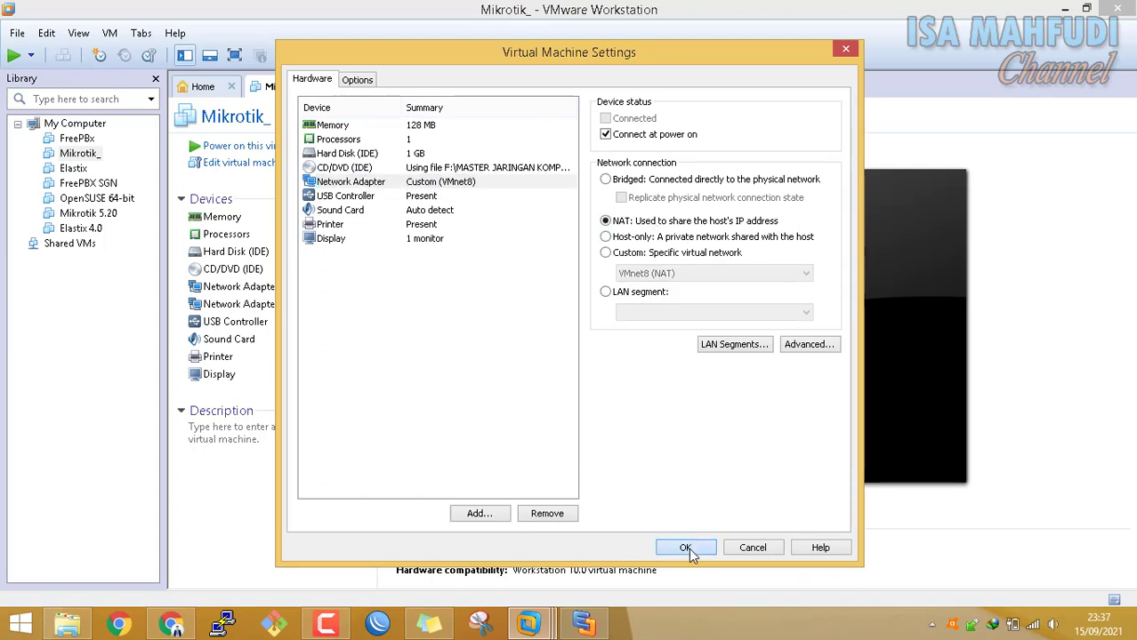
pyautogui.click(689, 546)
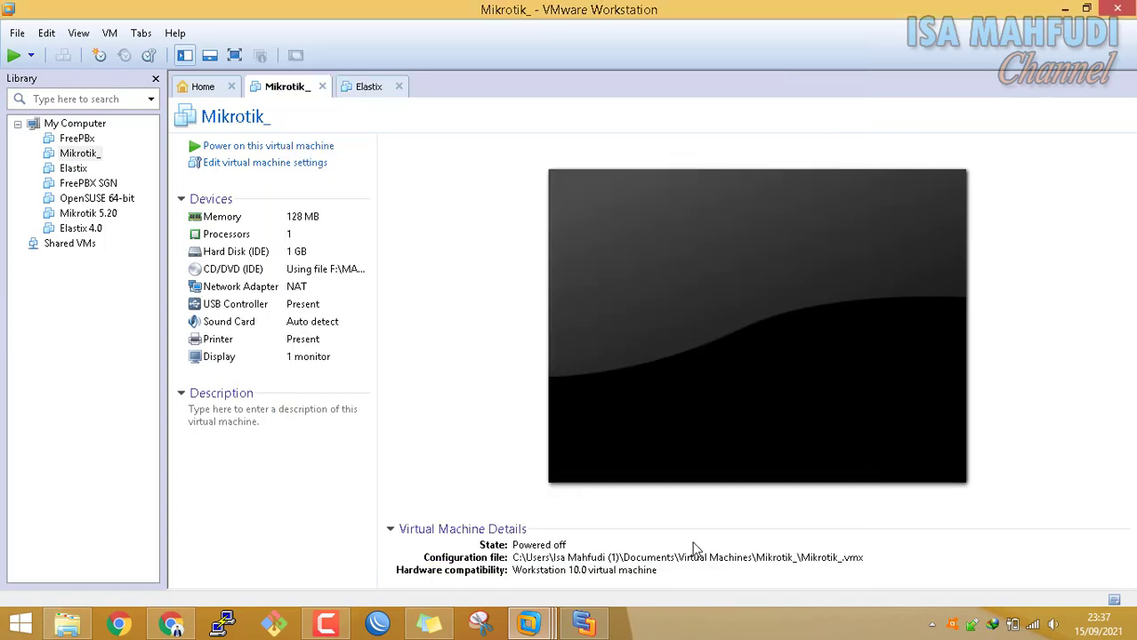
# Set the network adapter to Custom VMnet8 (NAT)
pyautogui.doubleClick(302, 291)
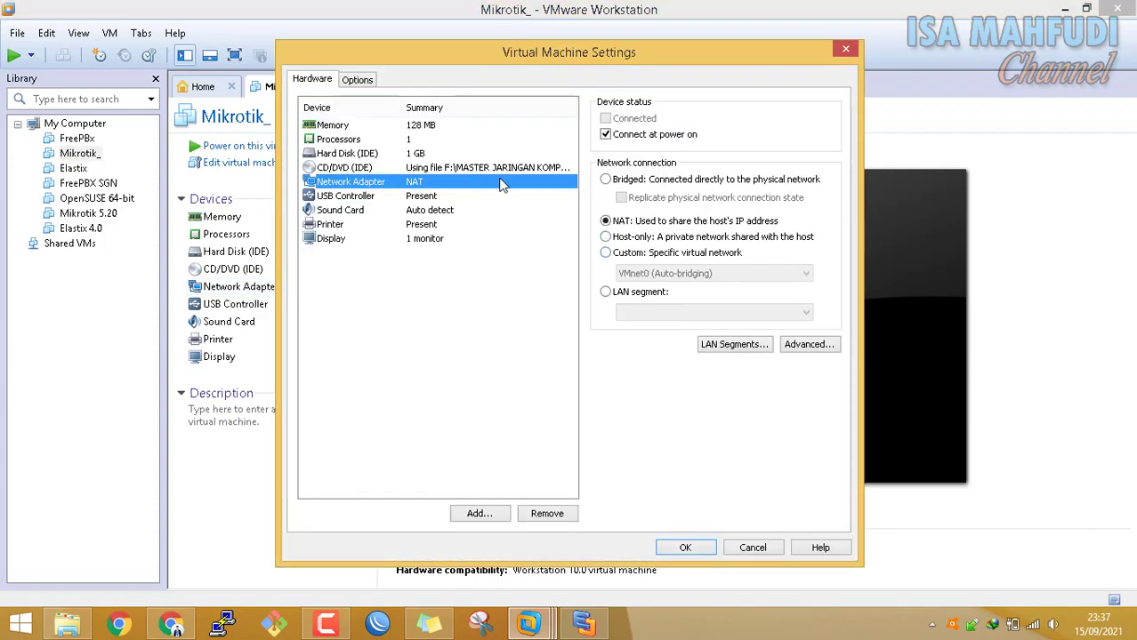
pyautogui.click(633, 252)
pyautogui.click(711, 273)
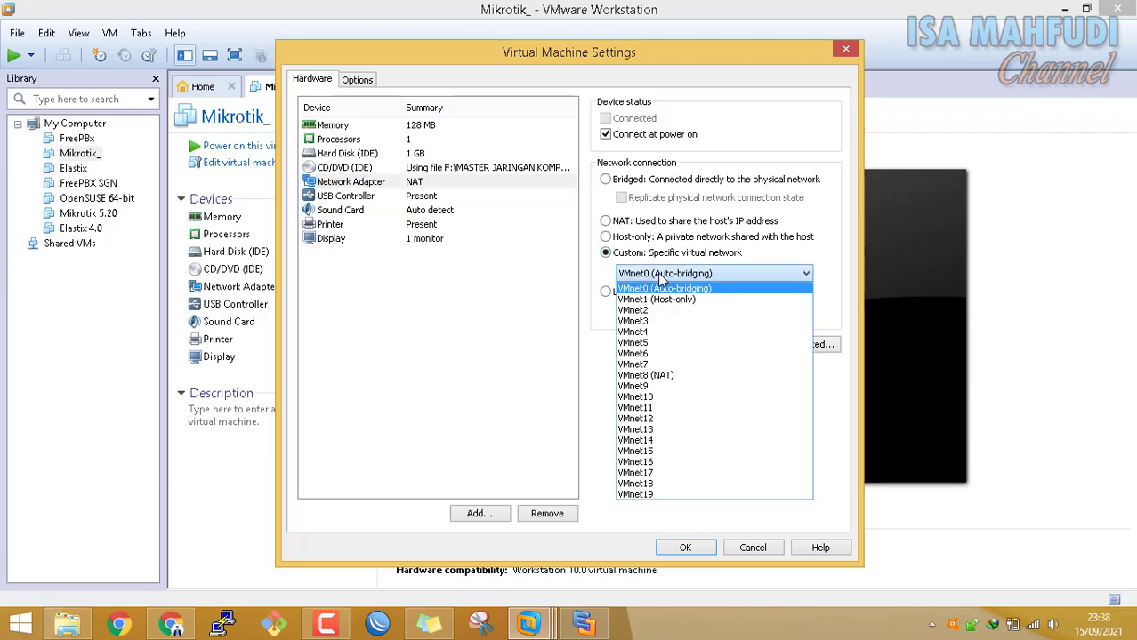
pyautogui.click(673, 375)
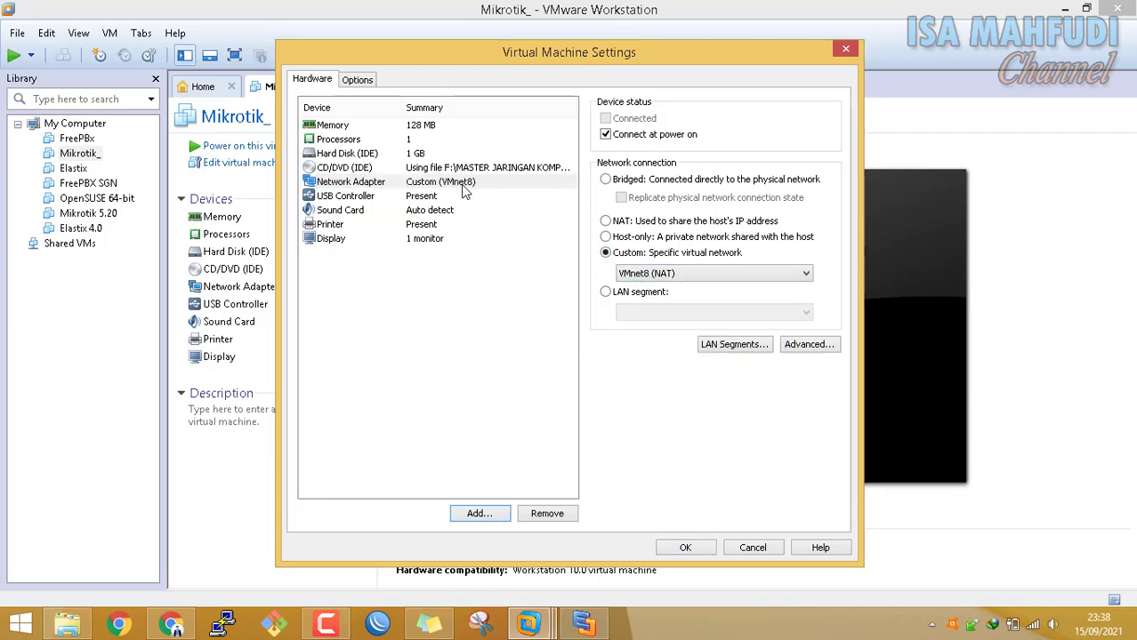
# Add a new network adapter connected to Custom VMnet2
pyautogui.click(492, 518)
pyautogui.click(484, 296)
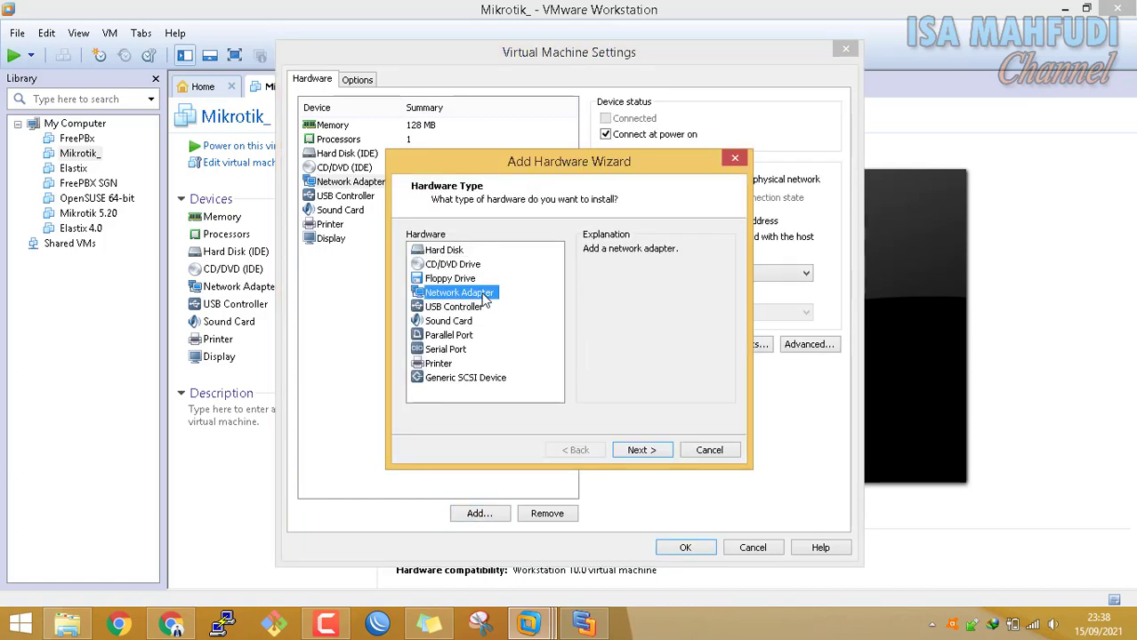
pyautogui.click(642, 450)
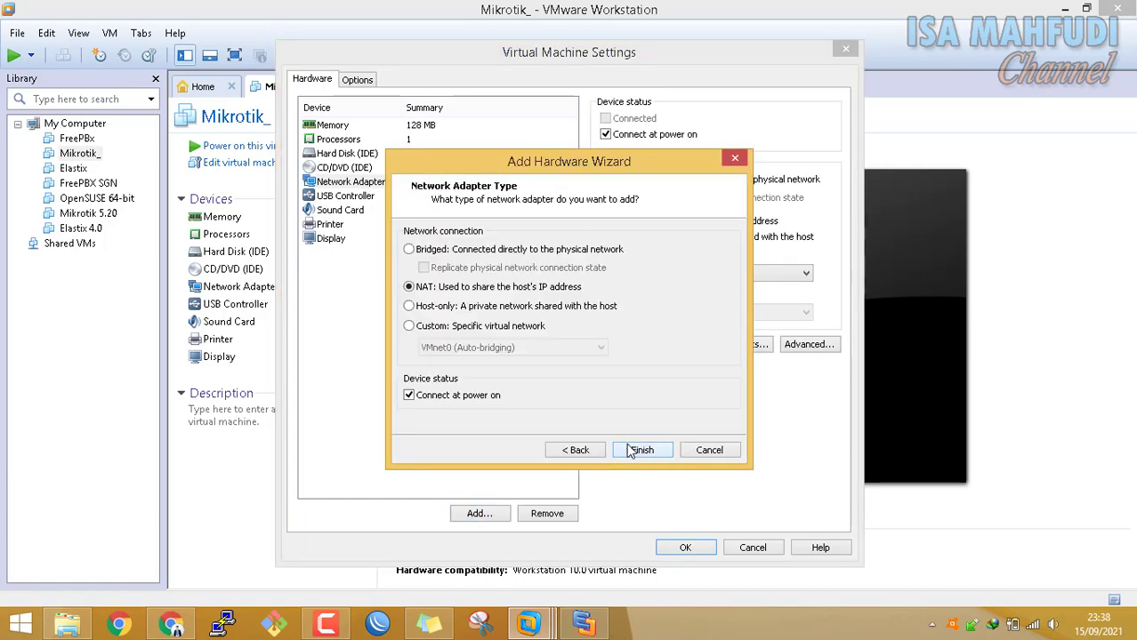
pyautogui.click(516, 328)
pyautogui.click(515, 348)
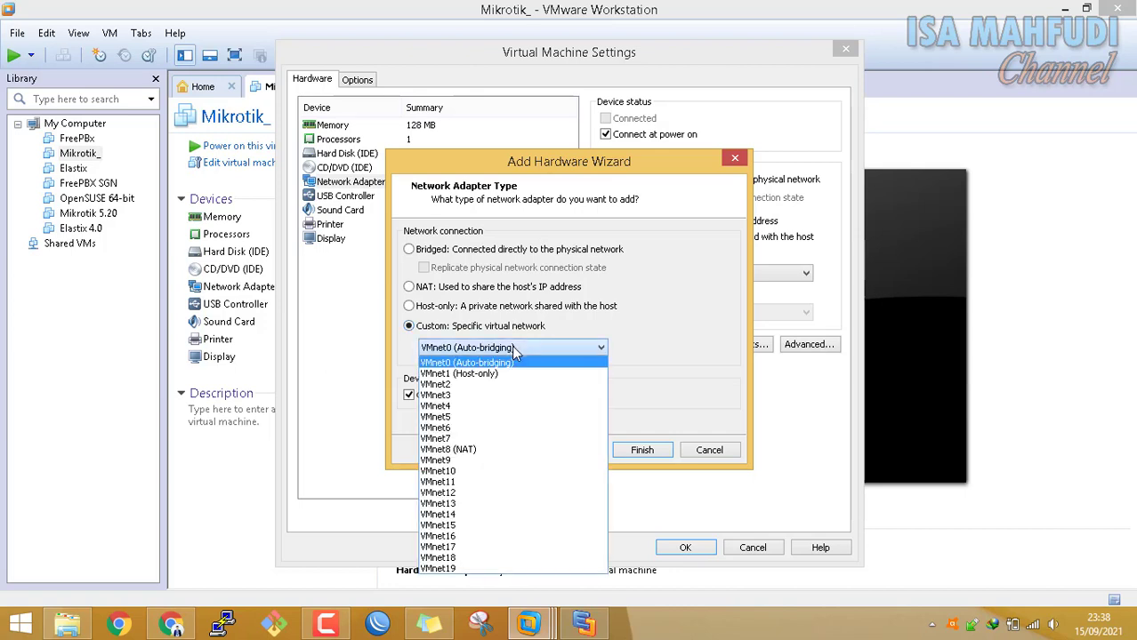
pyautogui.click(469, 384)
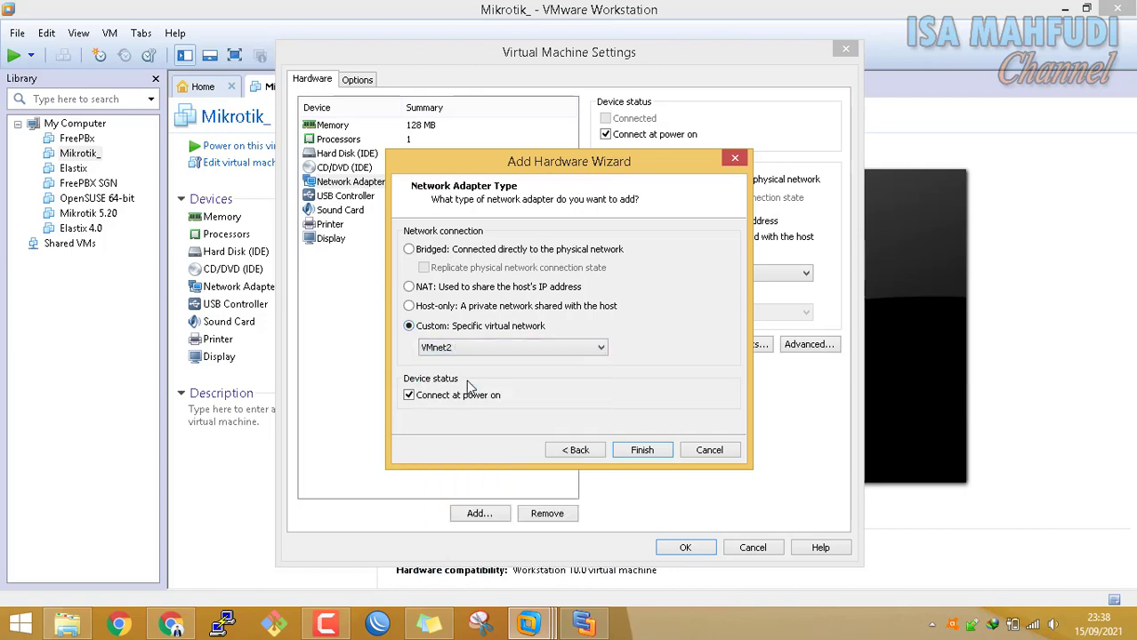
pyautogui.click(641, 451)
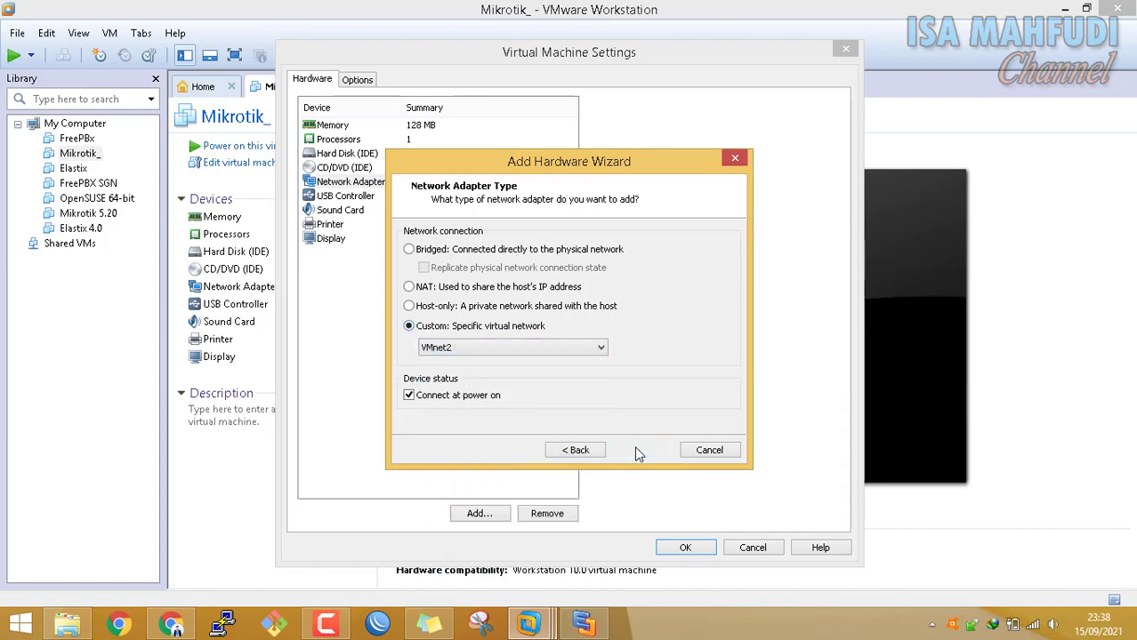
pyautogui.click(583, 624)
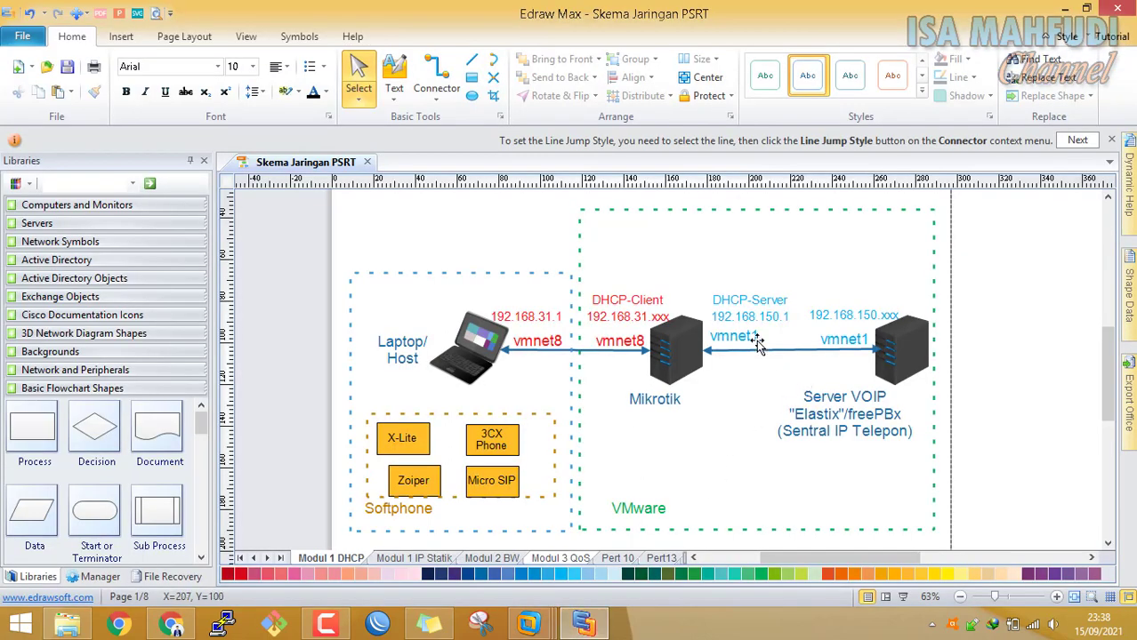
# Change the vmnet1 label near the Mikrotik to vmnet2
pyautogui.doubleClick(755, 339)
pyautogui.click(707, 369)
pyautogui.press('BackSpace')
pyautogui.write('2')
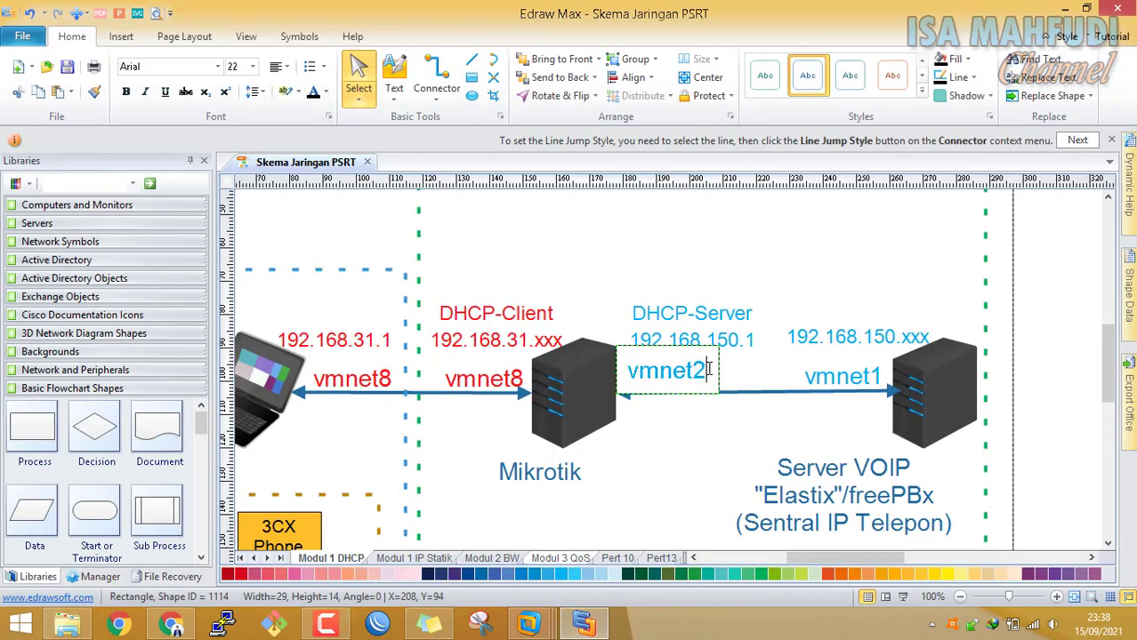
# Change the vmnet1 label beside the Server VOIP to vmnet2
pyautogui.doubleClick(883, 371)
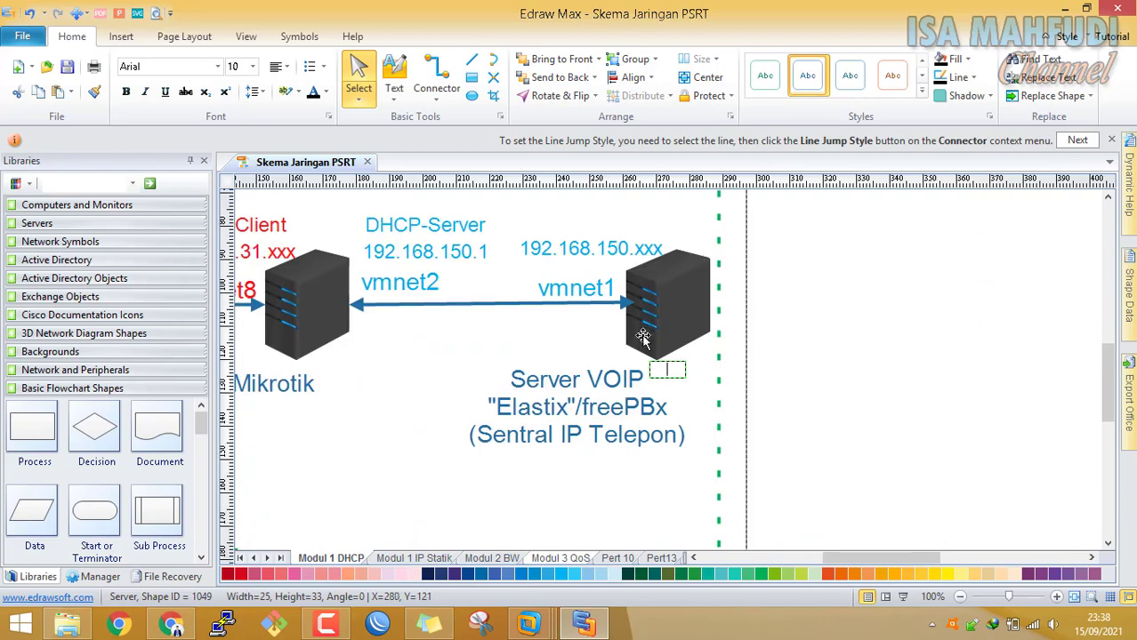
pyautogui.click(614, 293)
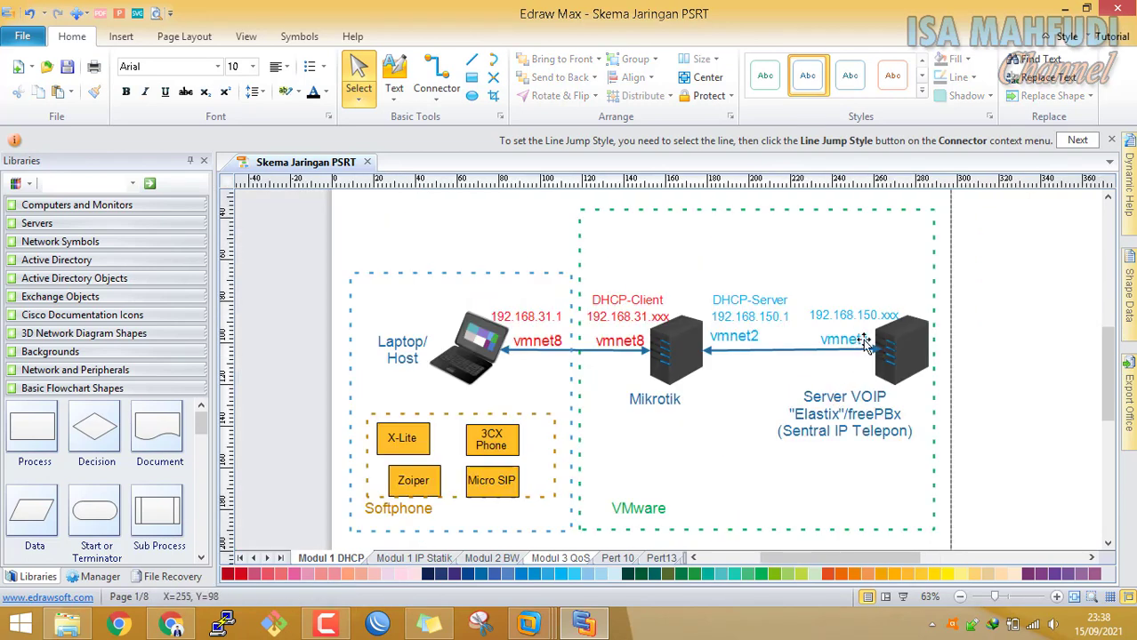
pyautogui.doubleClick(862, 337)
pyautogui.press('Right')
pyautogui.press('BackSpace')
pyautogui.write('2')
pyautogui.click(774, 344)
pyautogui.moveTo(534, 627)
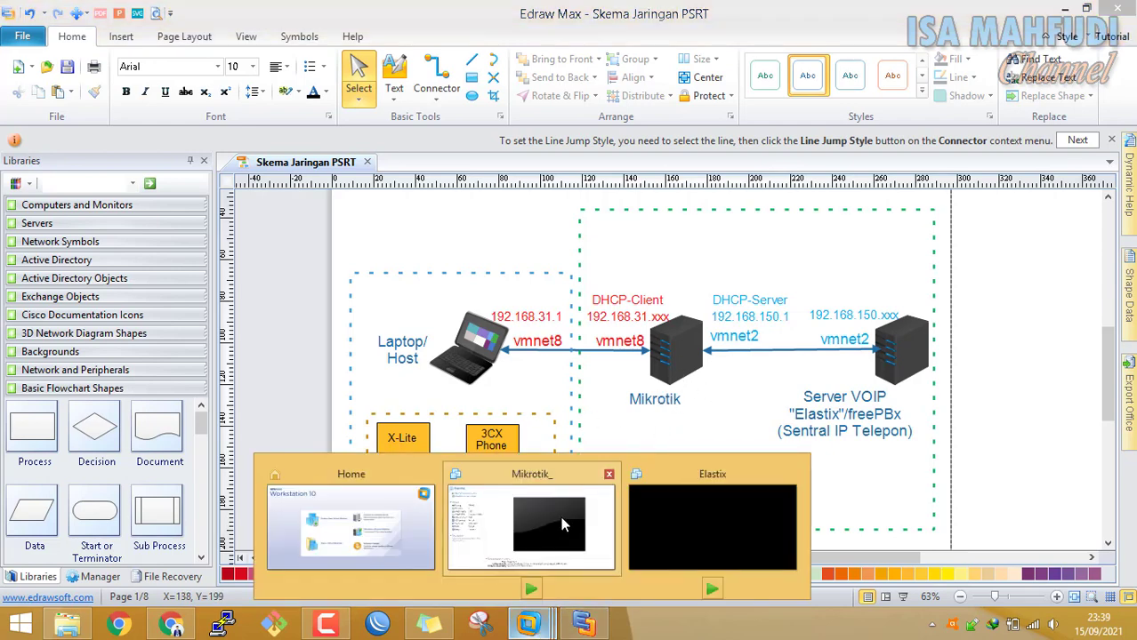
pyautogui.click(561, 516)
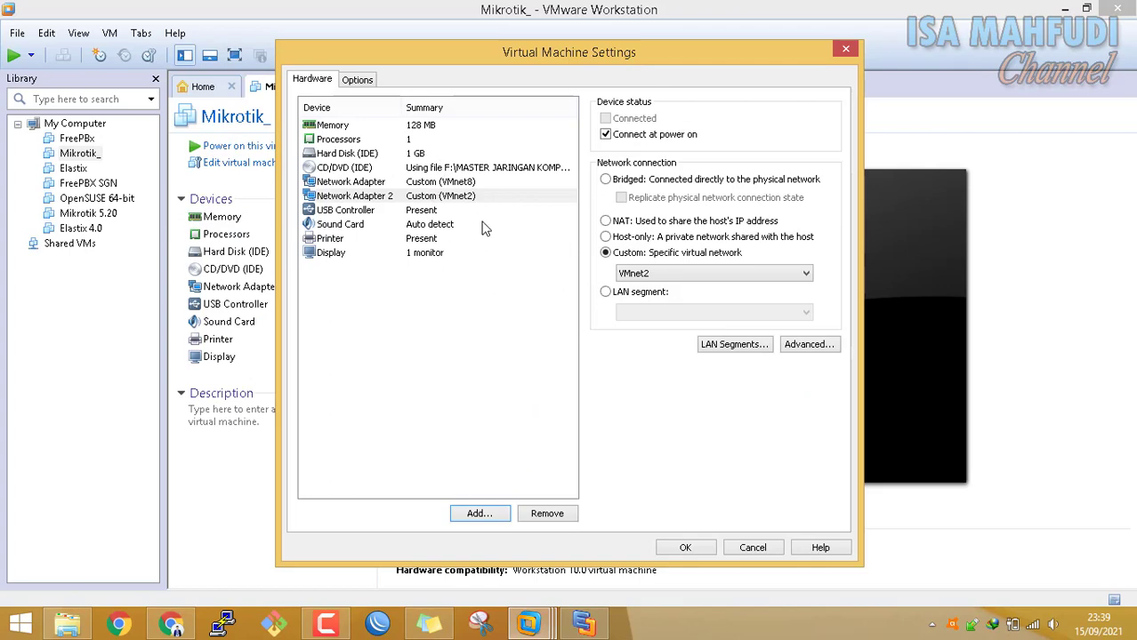
# Verify the adapters show VMnet8 and VMnet2, then apply the Mikrotik_ VM settings with OK
pyautogui.click(474, 182)
pyautogui.click(584, 623)
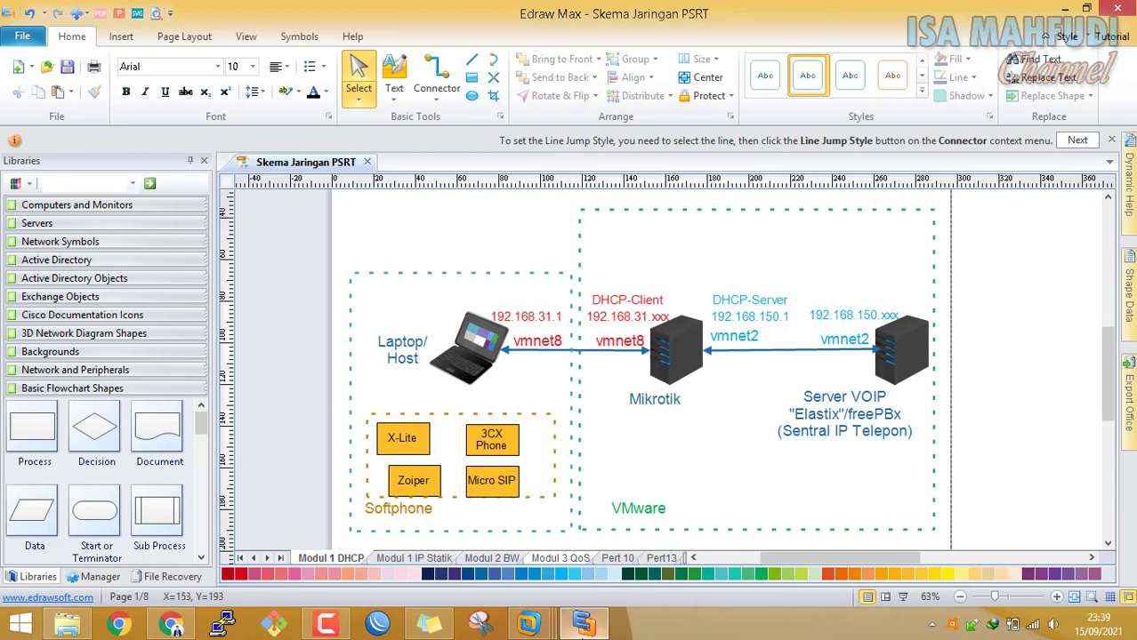
pyautogui.hotkey('alt', 'Tab')
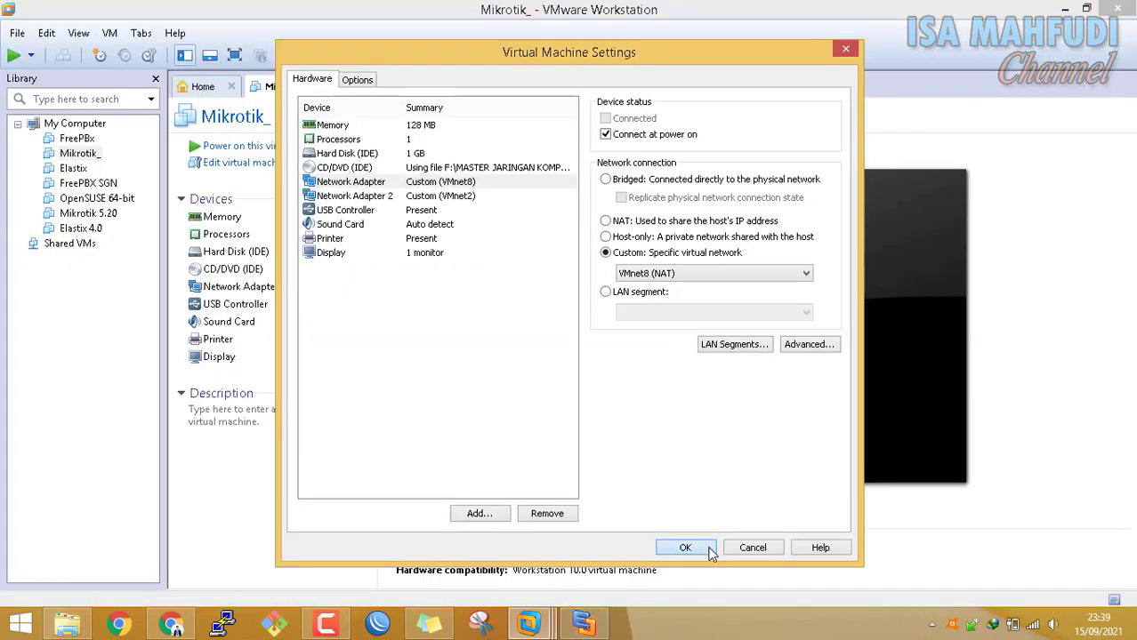
pyautogui.click(705, 545)
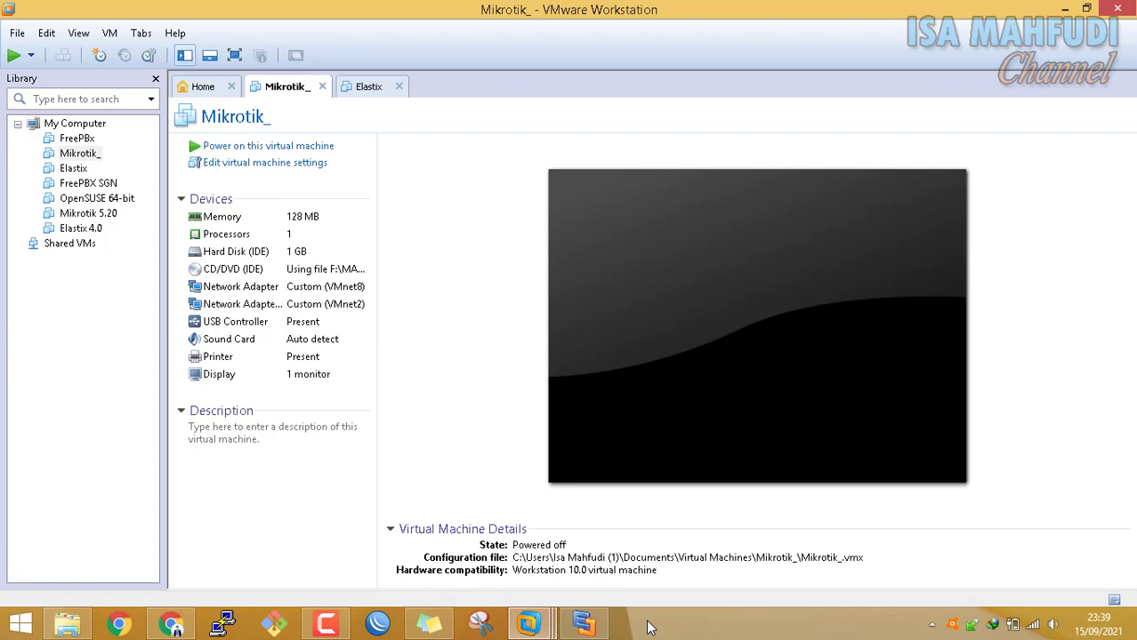
pyautogui.click(789, 620)
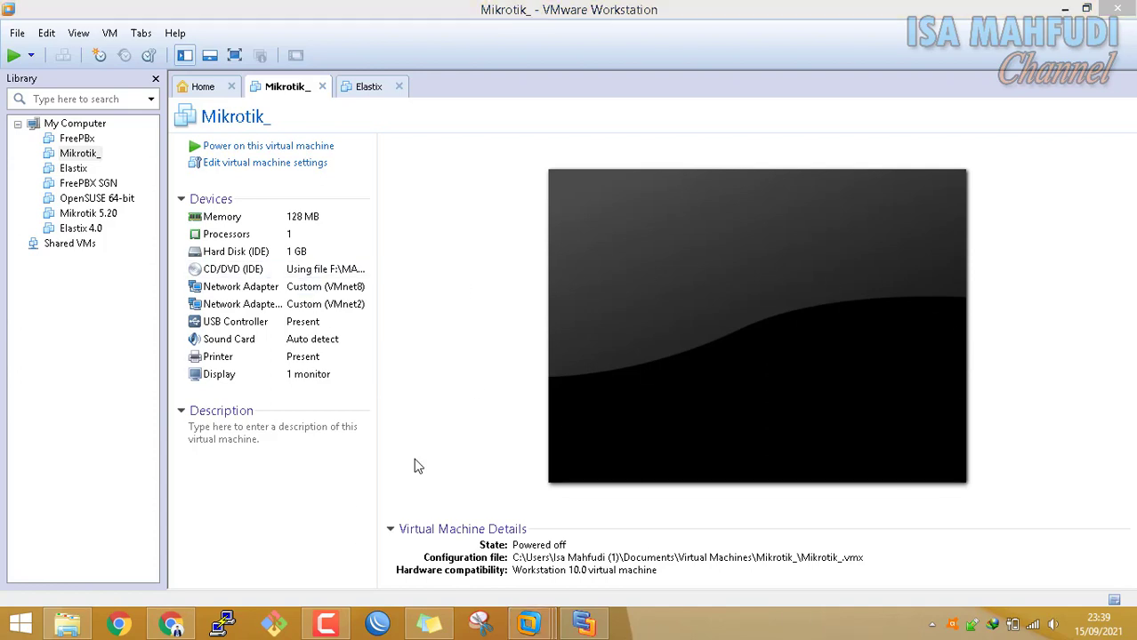
# Run ipconfig in a Command Prompt, showing VMnet1 at 192.168.164.1 and VMnet8 at 192.168.108.1
pyautogui.press('super+r')
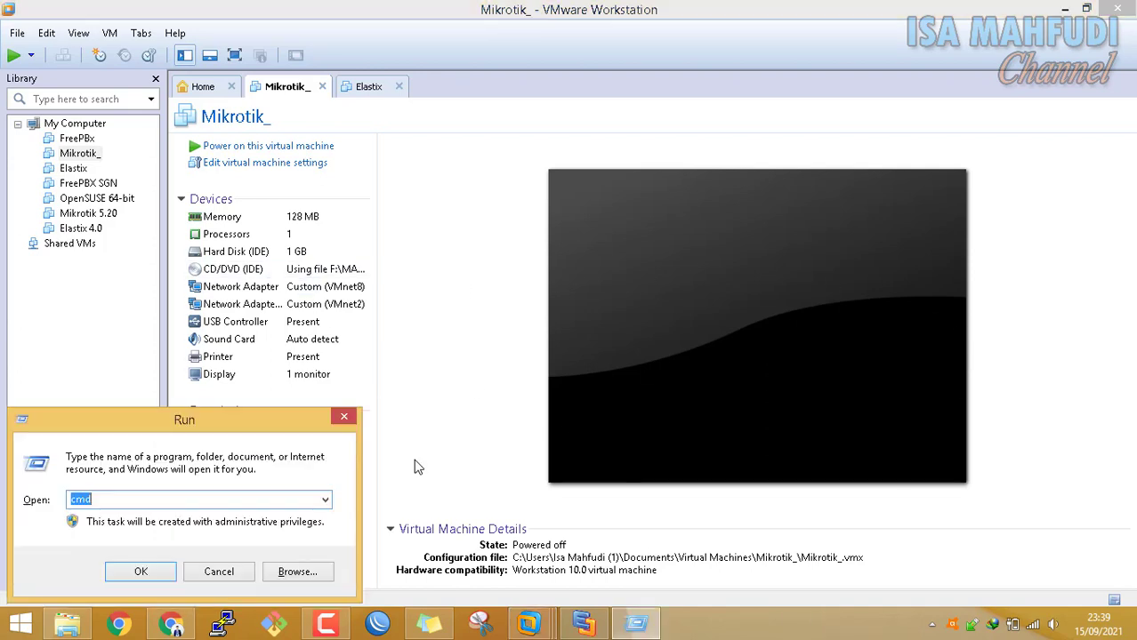
pyautogui.write('cm')
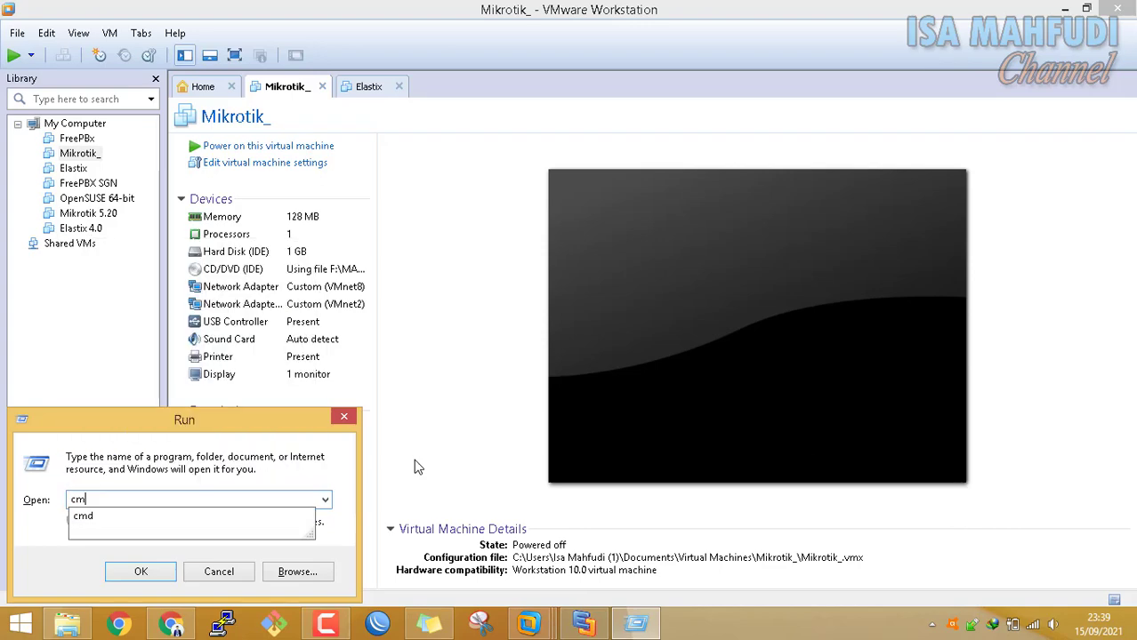
pyautogui.write('d')
pyautogui.press('Return')
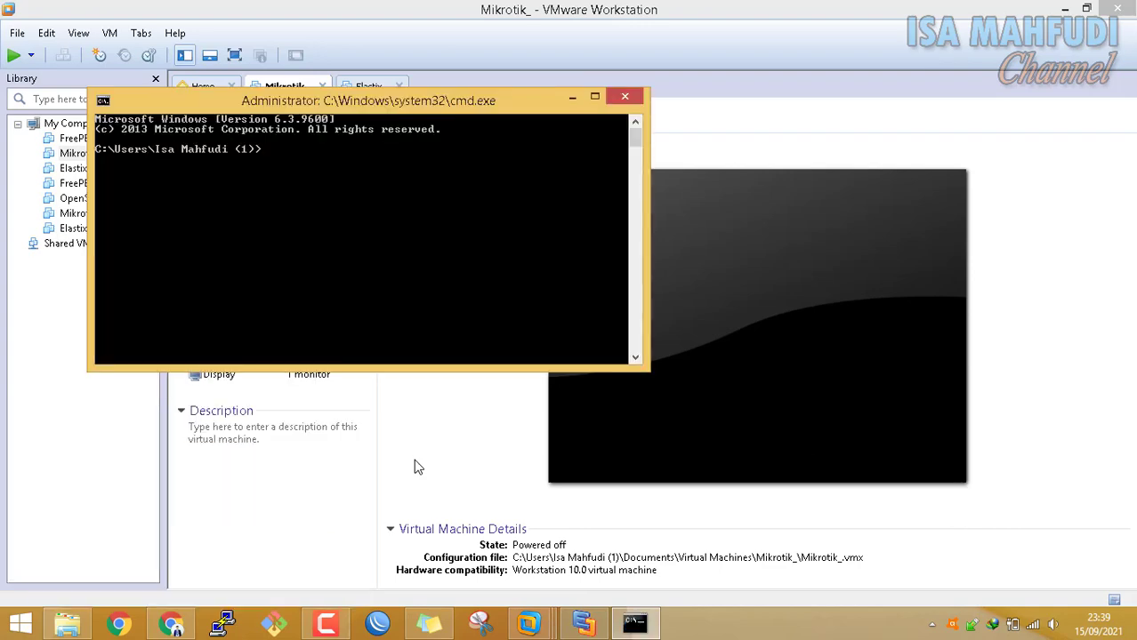
pyautogui.write('ipconfig')
pyautogui.press('Return')
pyautogui.scroll(4, 356, 352)
pyautogui.scroll(4, 356, 351)
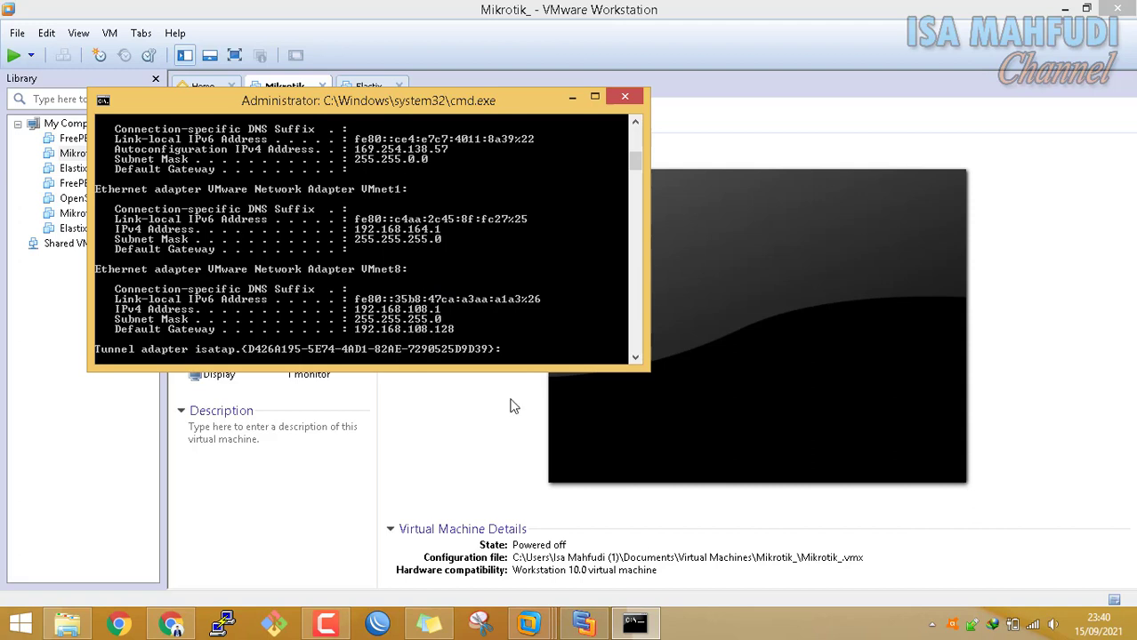
pyautogui.click(757, 631)
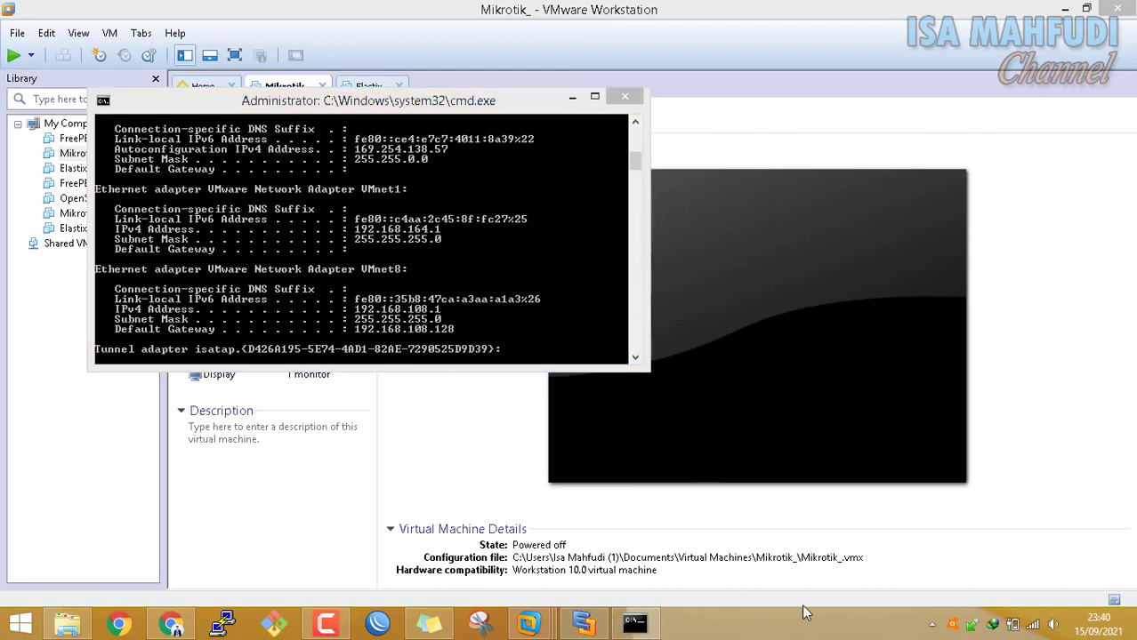
pyautogui.press('super')
# Open Control Panel's Network Connections list via Network and Sharing Center
pyautogui.write('control Panel')
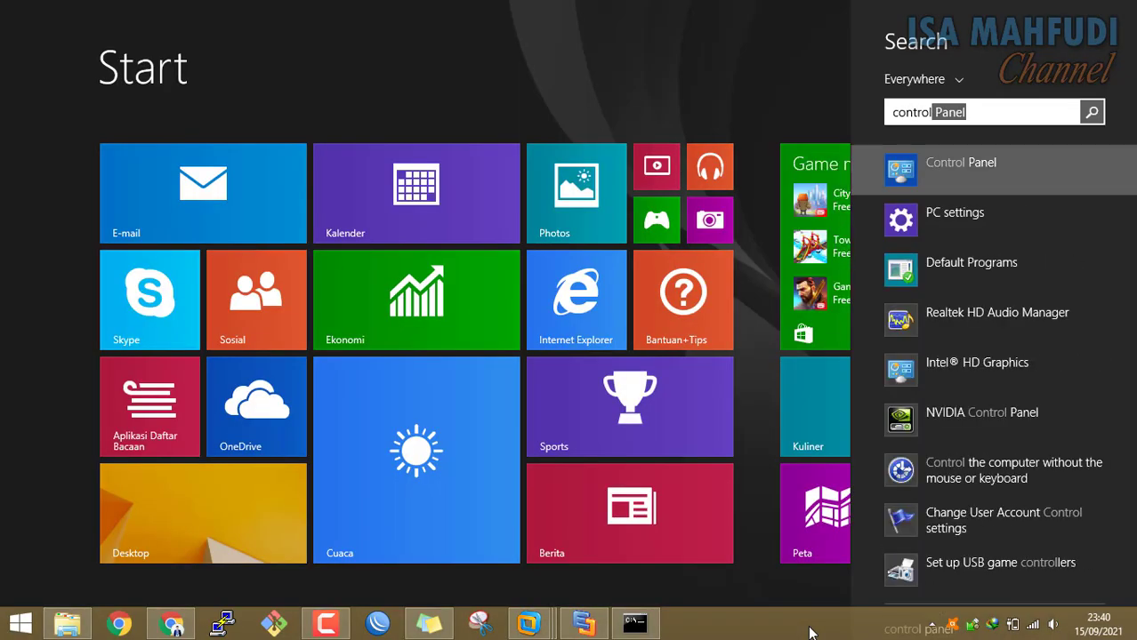
pyautogui.press('Return')
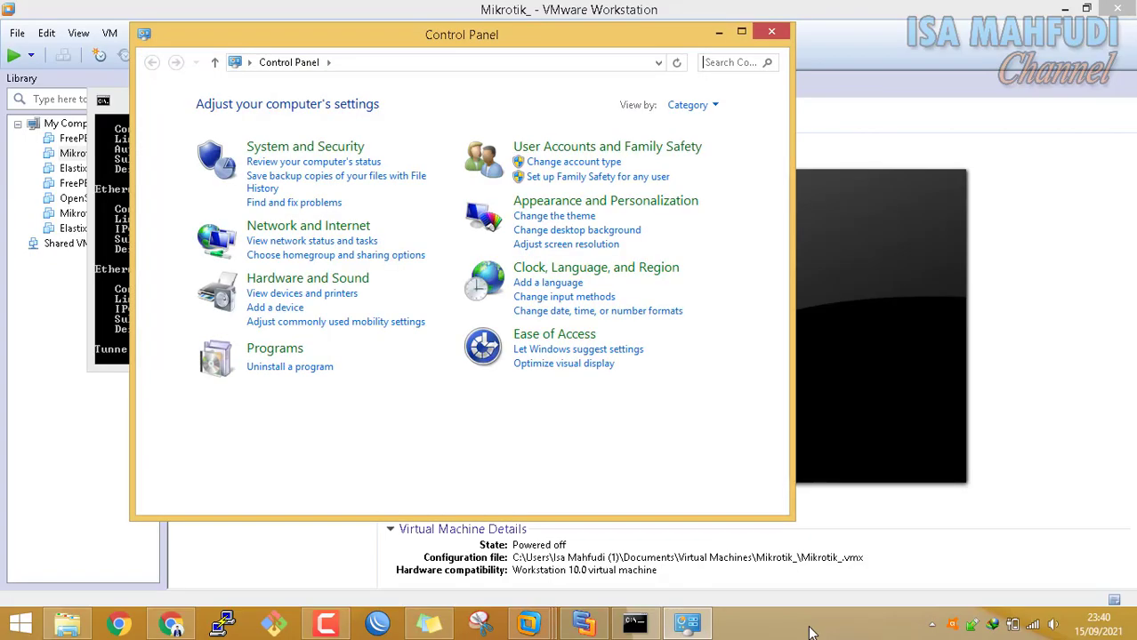
pyautogui.click(364, 245)
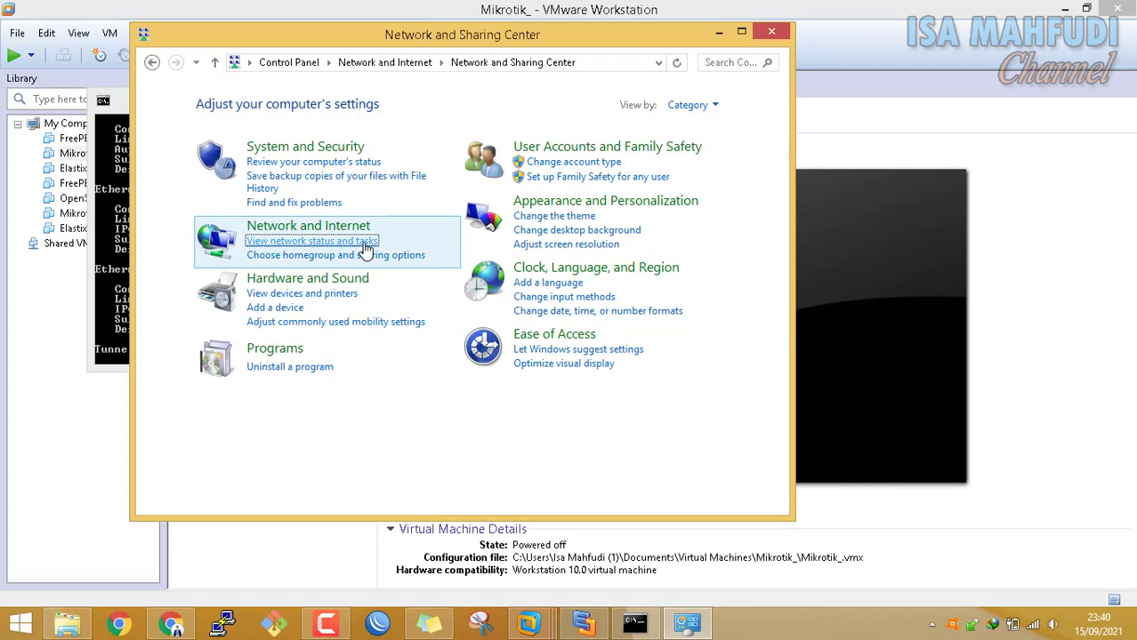
pyautogui.click(258, 129)
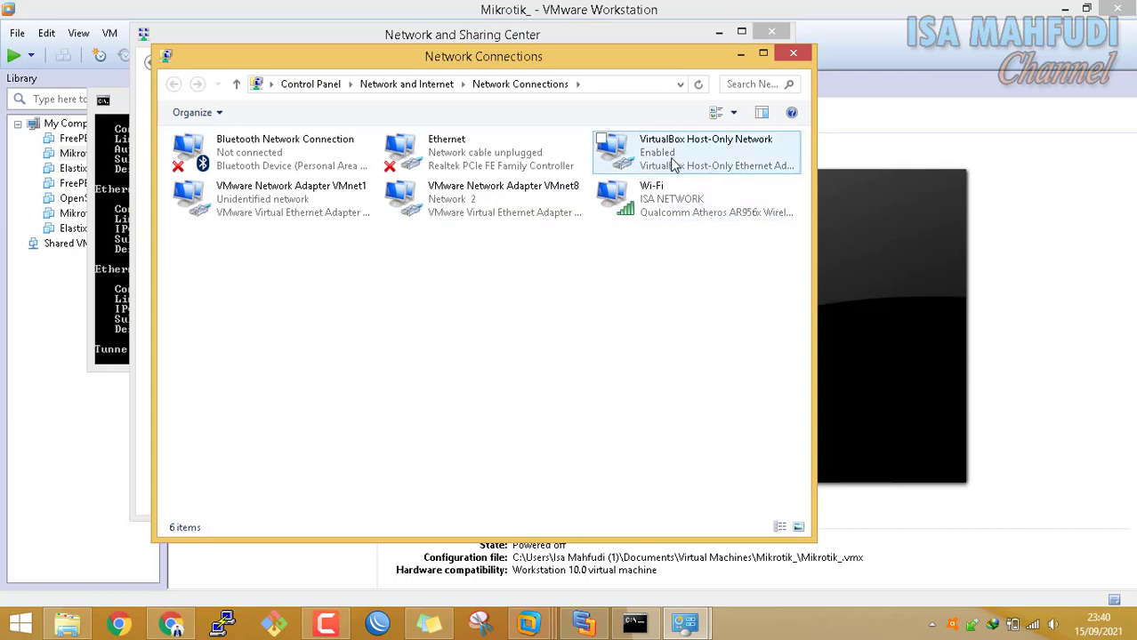
# Compare the VMnet adapters in Network Connections against the ipconfig output
pyautogui.click(1132, 633)
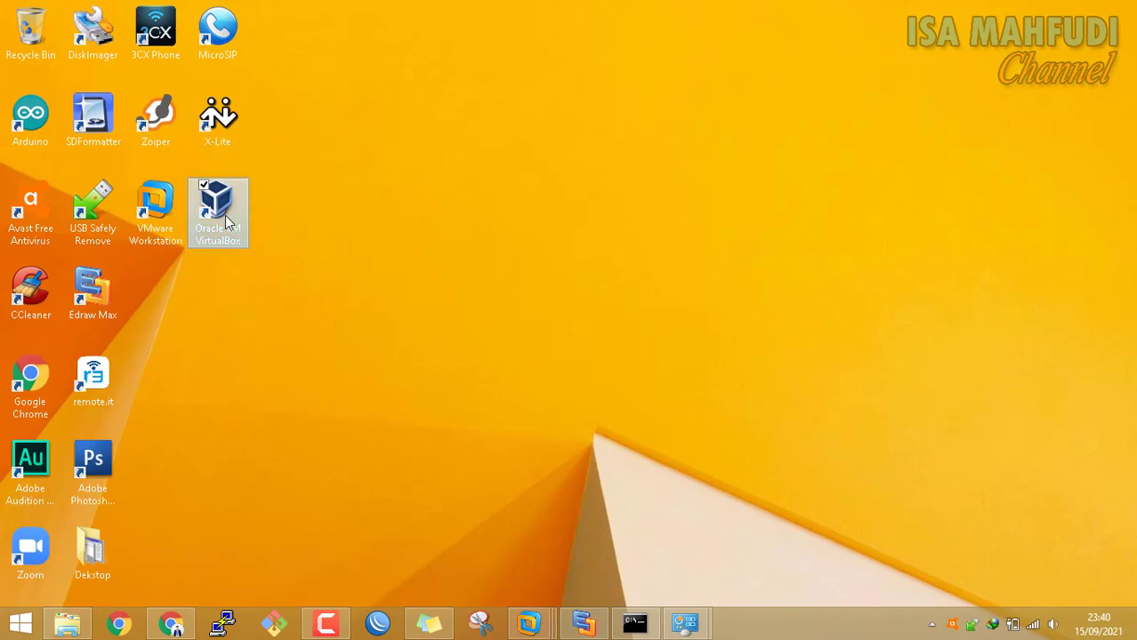
pyautogui.moveTo(685, 624)
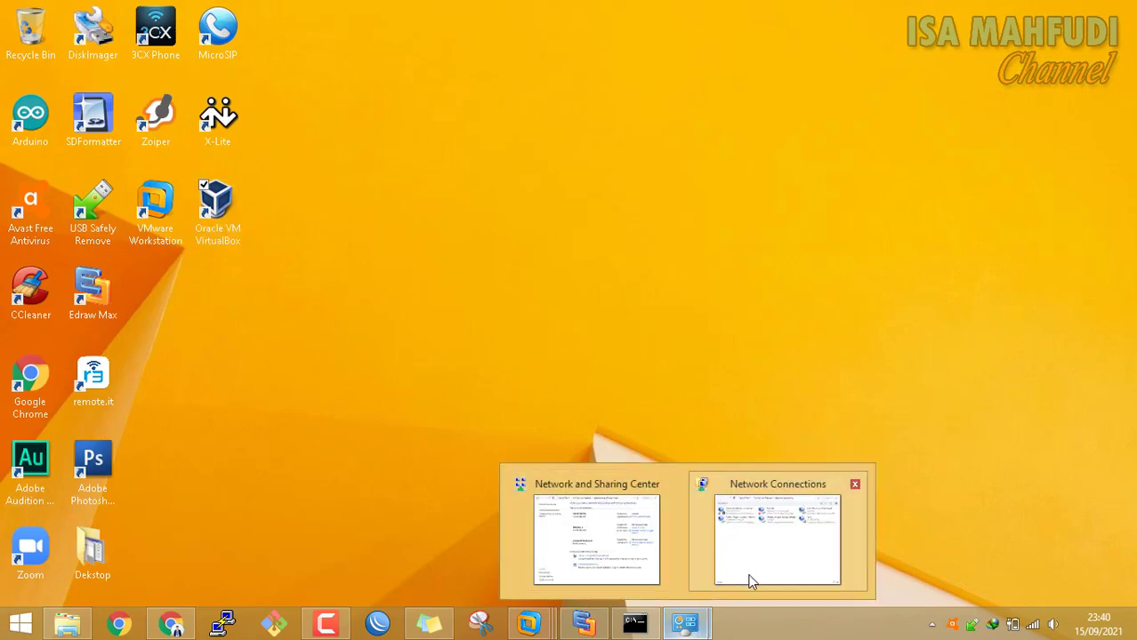
pyautogui.click(741, 563)
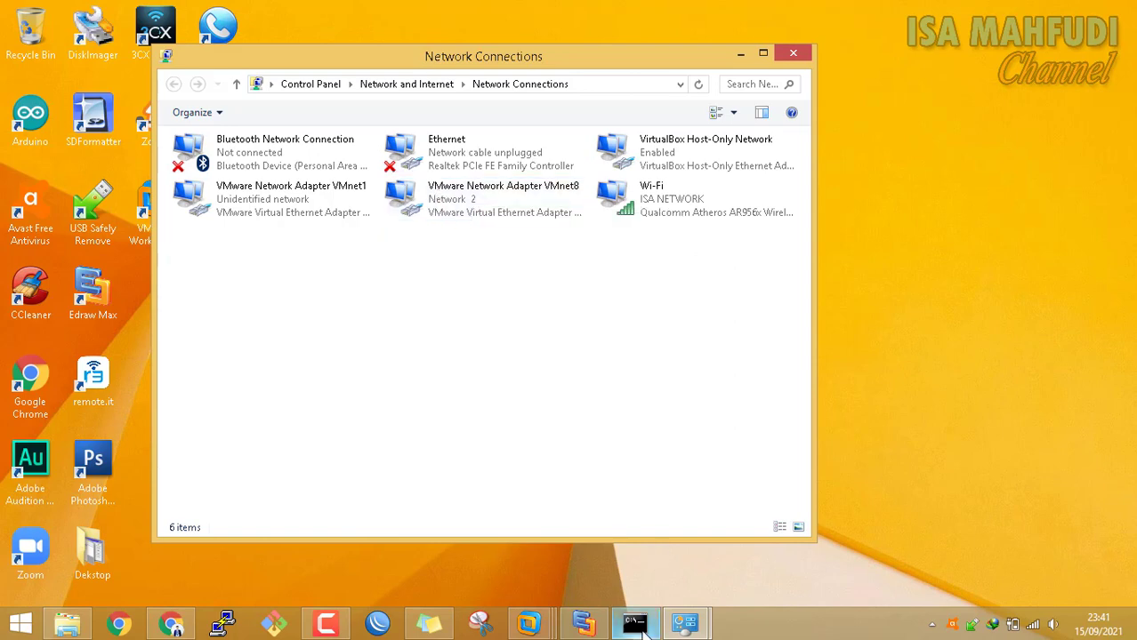
pyautogui.click(647, 631)
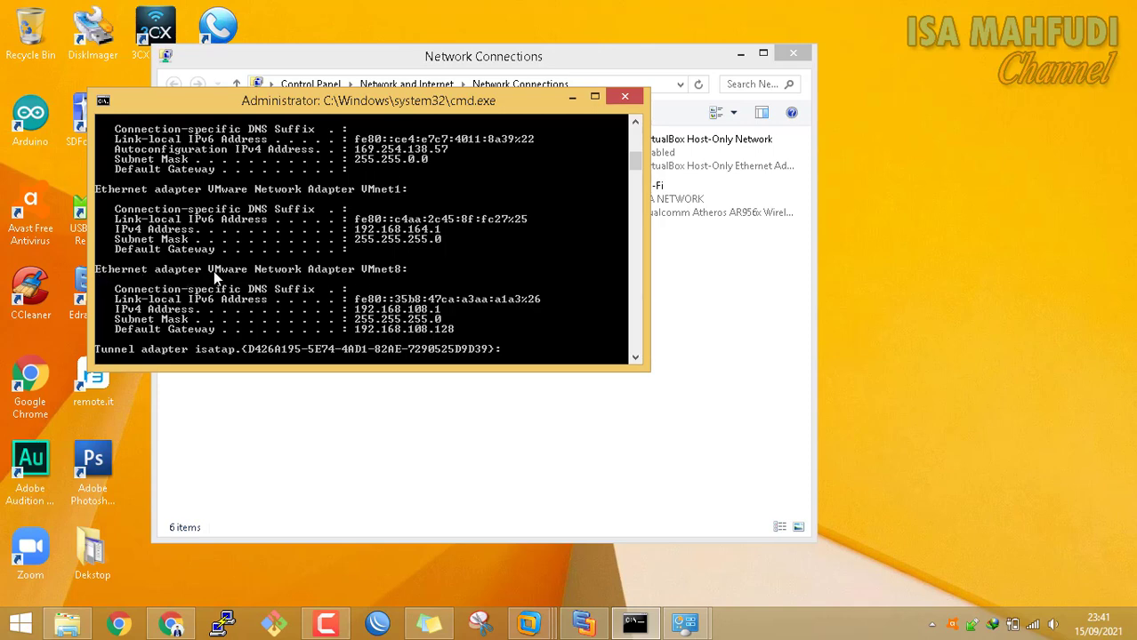
pyautogui.click(700, 330)
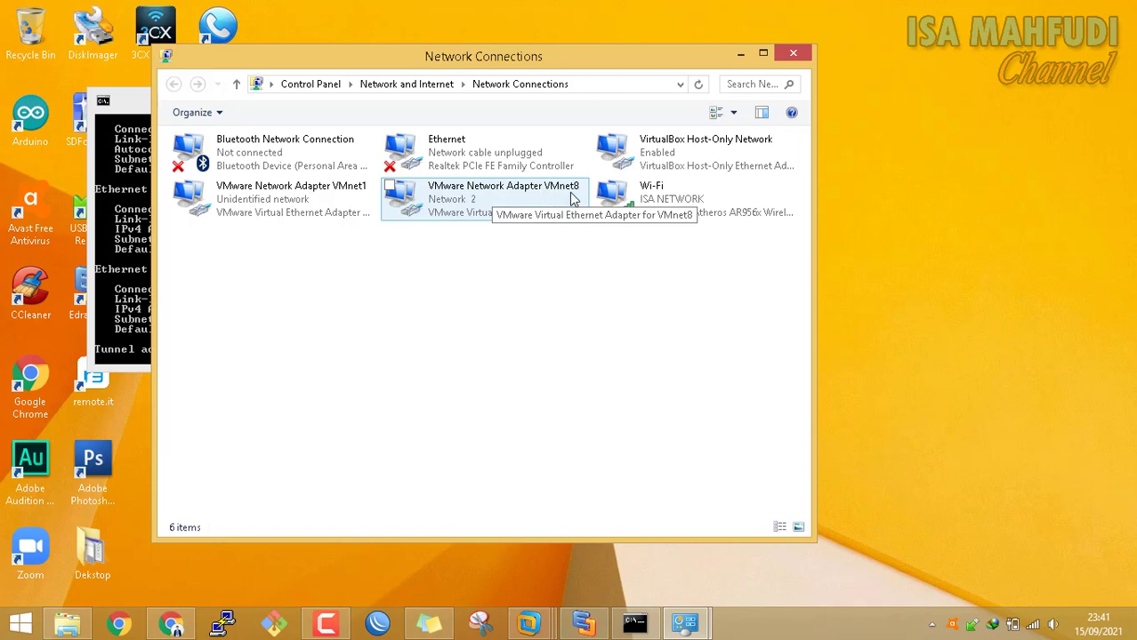
pyautogui.click(133, 104)
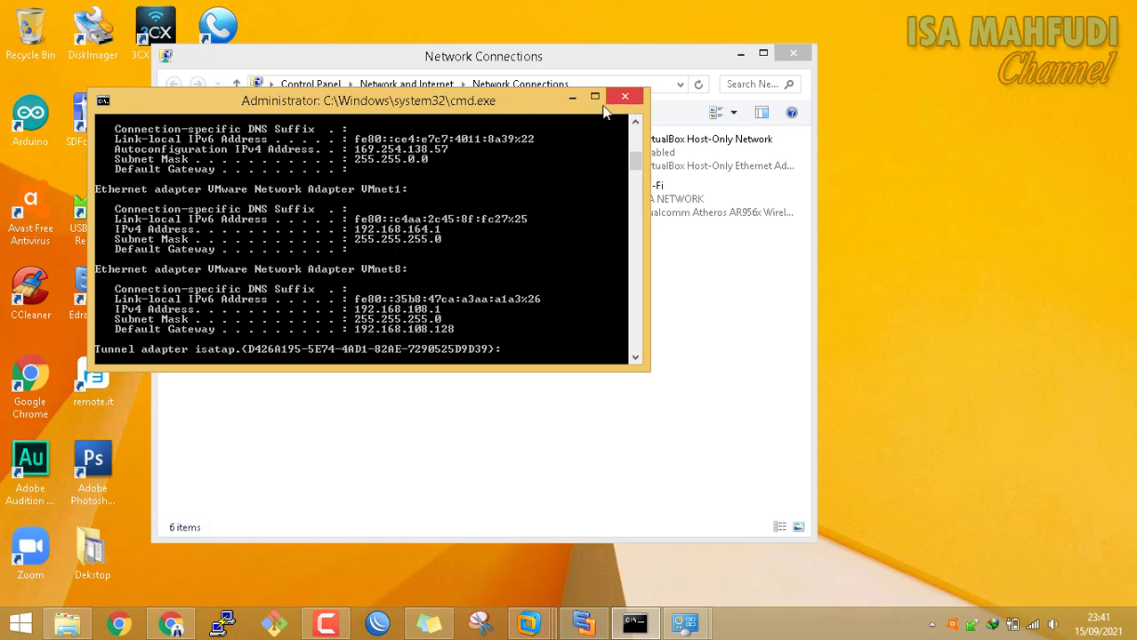
pyautogui.click(496, 198)
# Set VMnet8's IPv4 to obtain an IP address automatically
pyautogui.rightClick(496, 197)
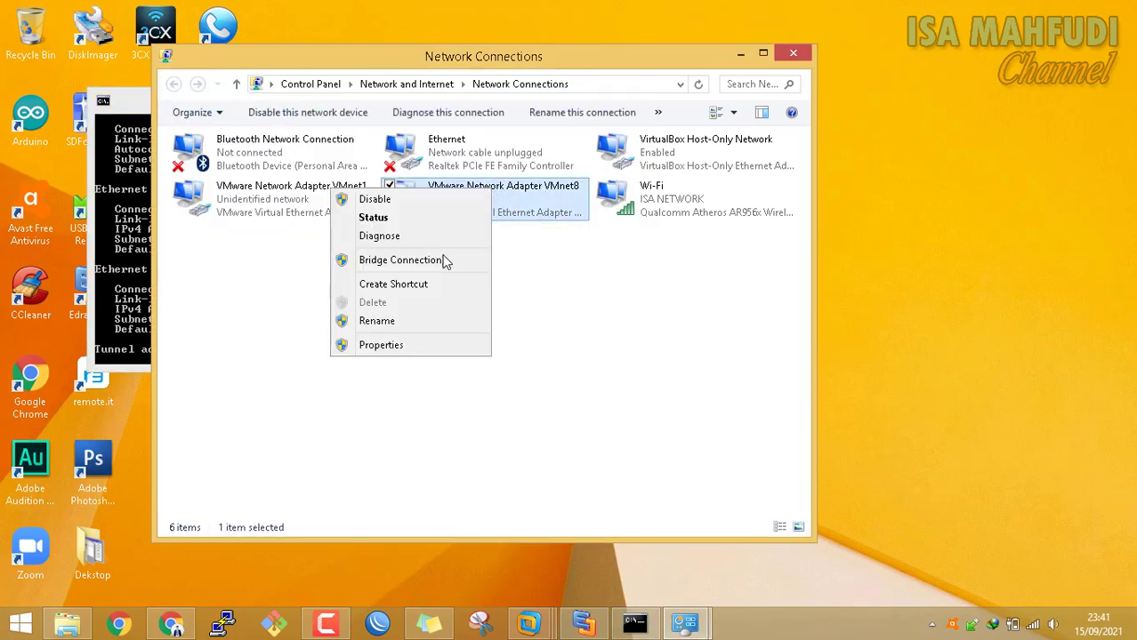
pyautogui.click(421, 346)
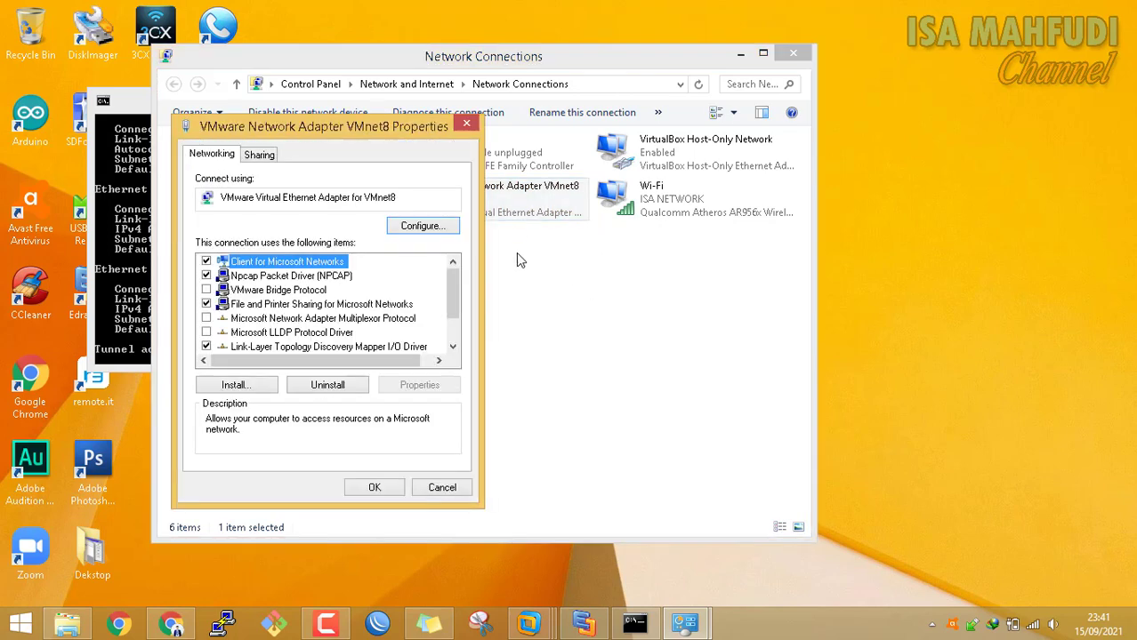
pyautogui.scroll(-3, 452, 297)
pyautogui.click(373, 348)
pyautogui.click(415, 388)
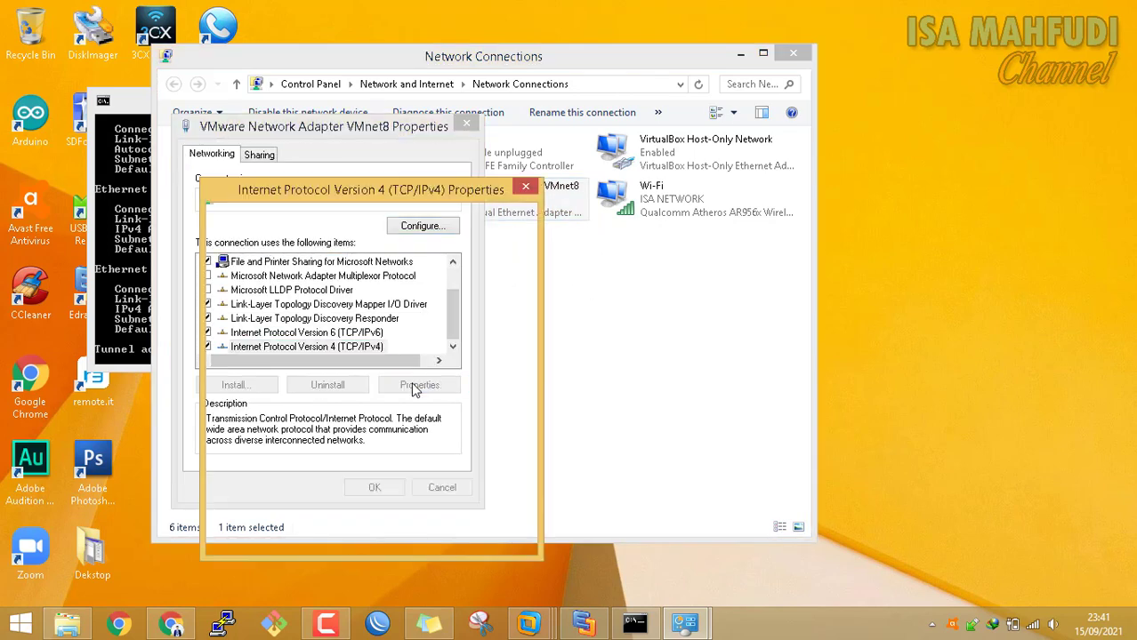
pyautogui.click(372, 294)
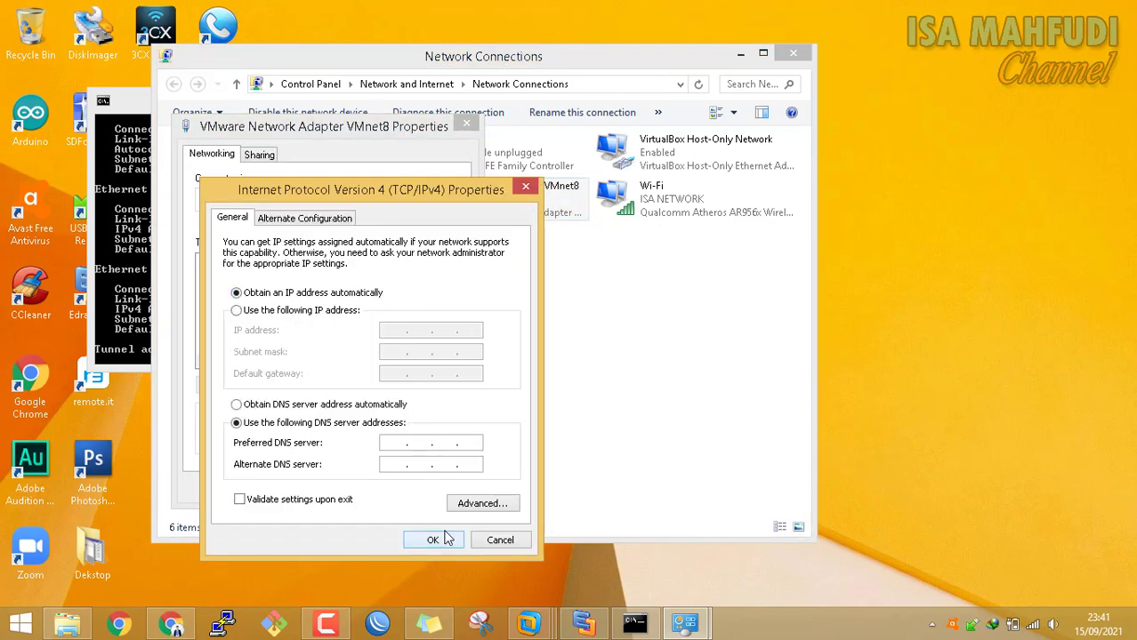
pyautogui.click(432, 539)
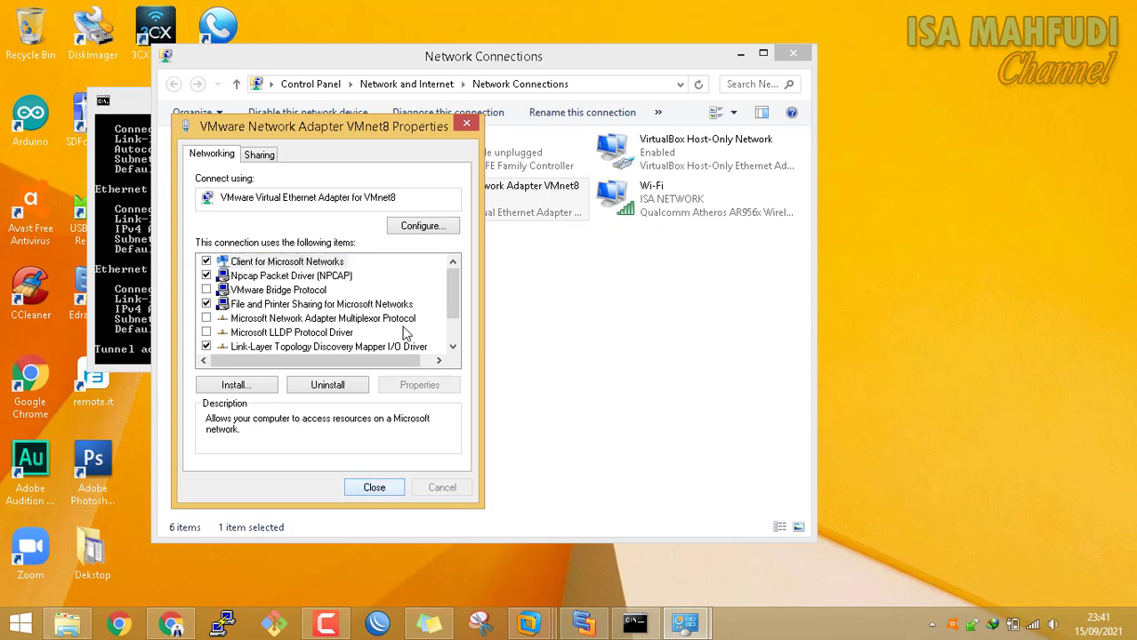
pyautogui.click(374, 488)
# Check VMnet1's IPv4 settings, leaving them unchanged
pyautogui.click(278, 194)
pyautogui.rightClick(278, 194)
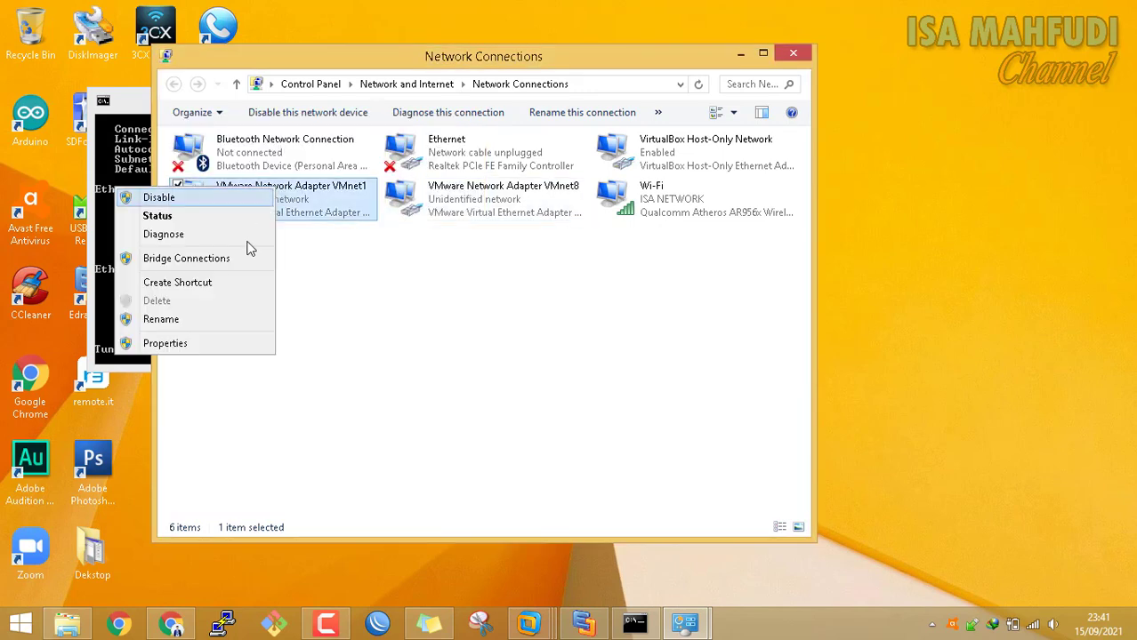
pyautogui.click(236, 350)
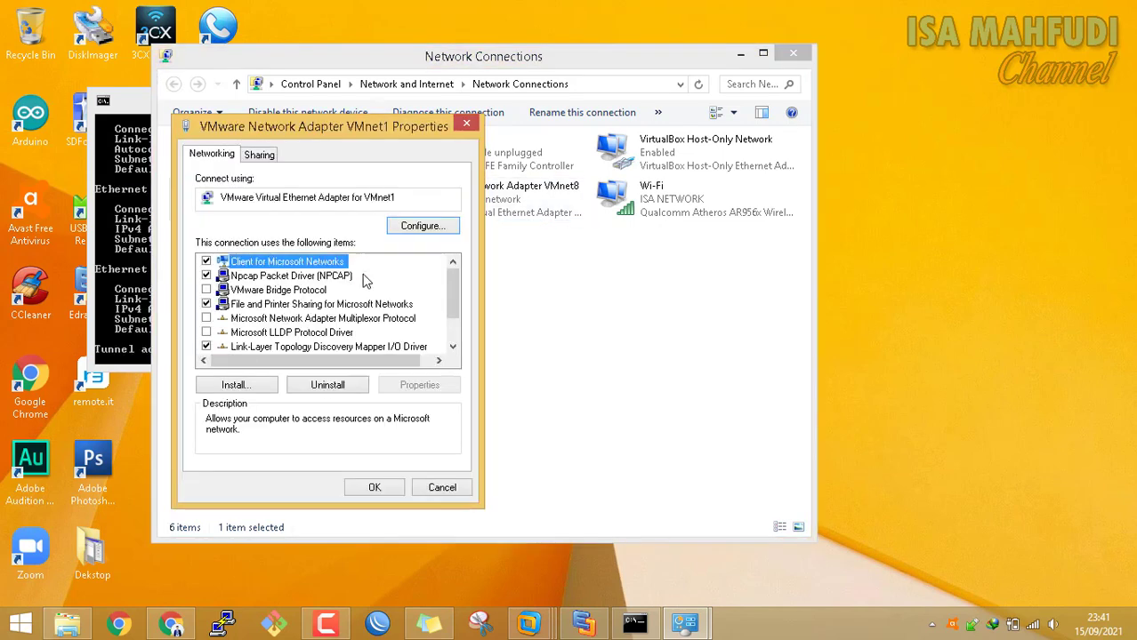
pyautogui.scroll(-2, 456, 287)
pyautogui.click(402, 348)
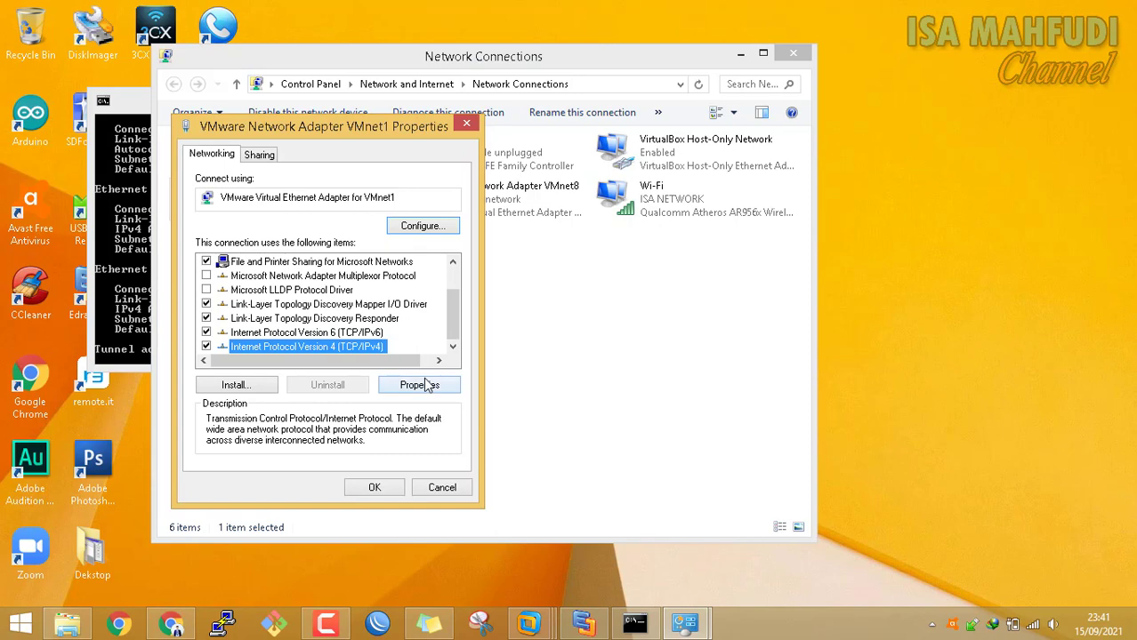
pyautogui.click(424, 383)
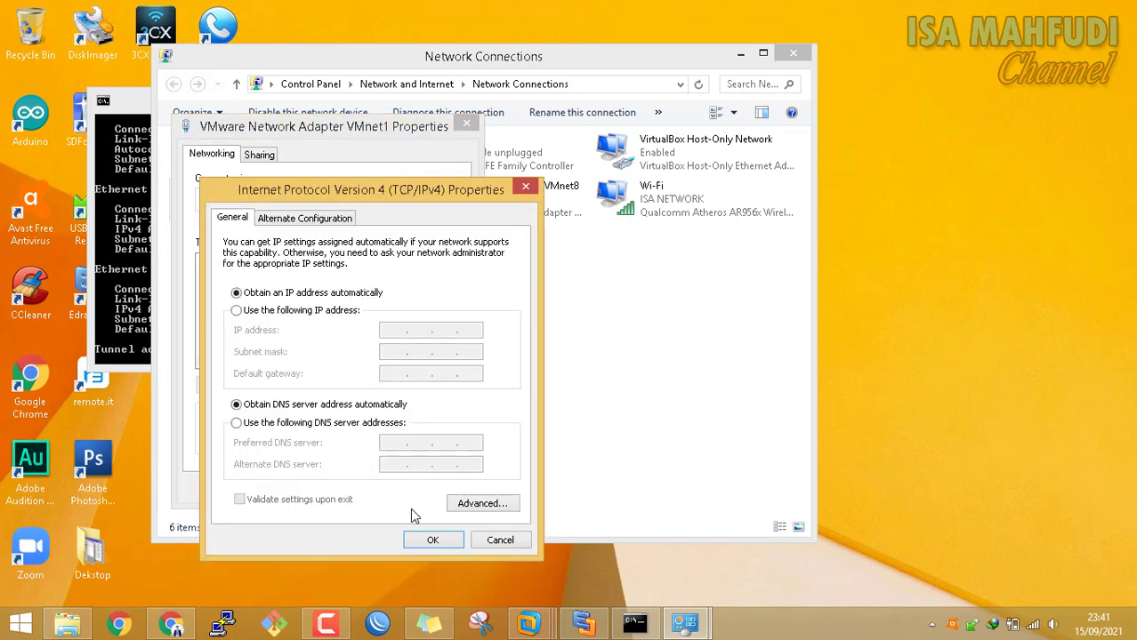
pyautogui.click(436, 541)
pyautogui.click(396, 494)
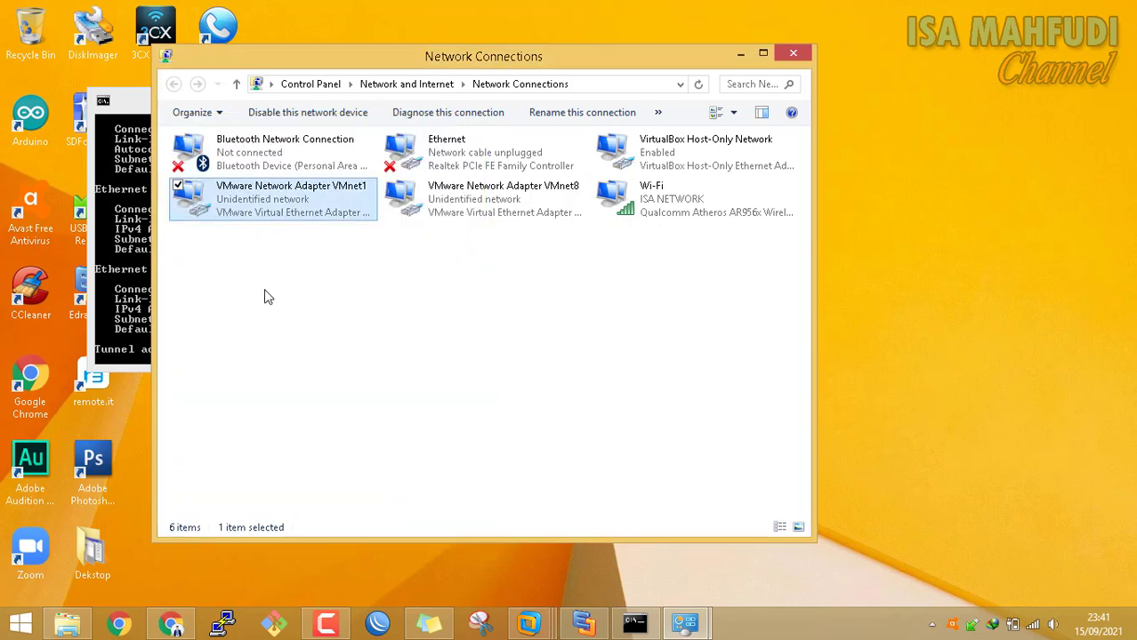
# Disable and re-enable the VMnet8 adapter, then check the ipconfig output
pyautogui.rightClick(479, 203)
pyautogui.click(470, 211)
pyautogui.rightClick(486, 198)
pyautogui.click(479, 208)
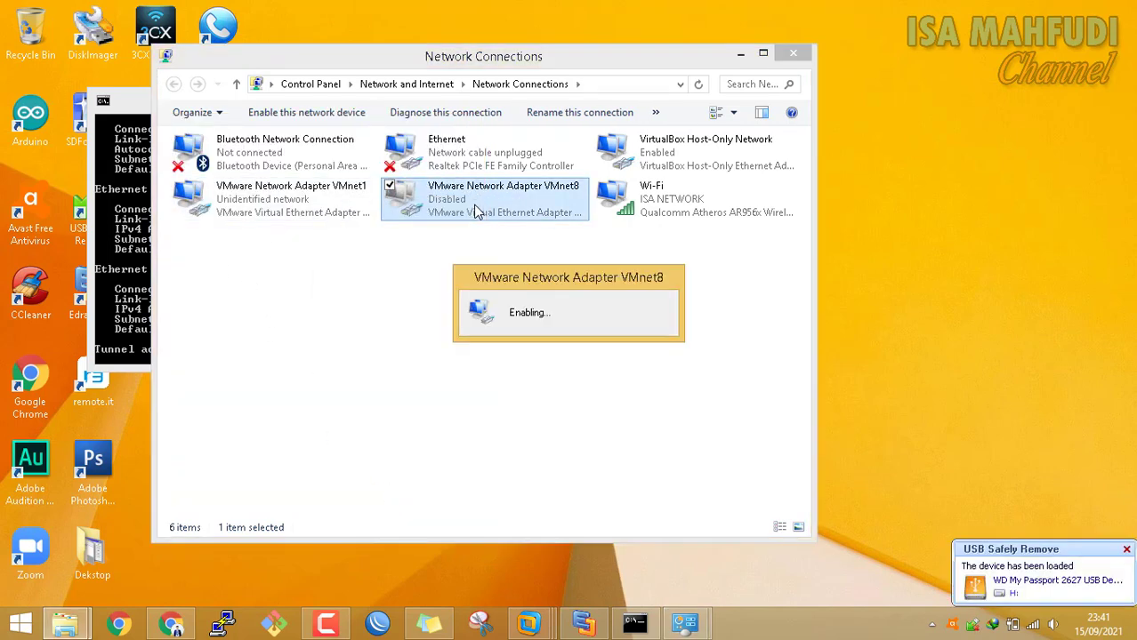
pyautogui.click(132, 103)
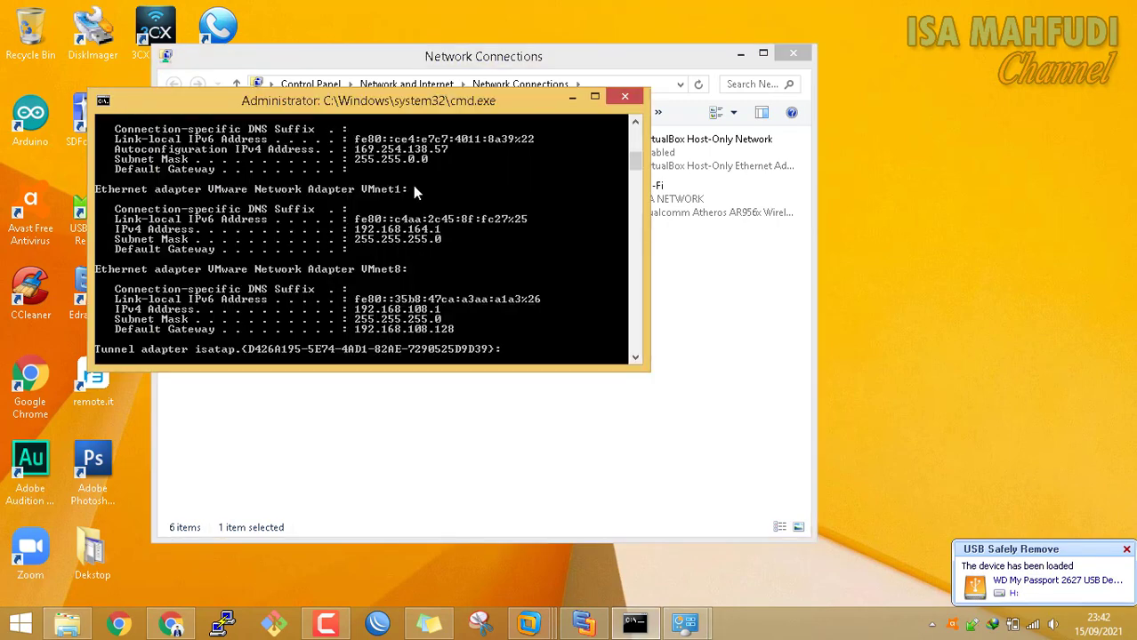
pyautogui.scroll(1, 472, 194)
pyautogui.scroll(-4, 467, 213)
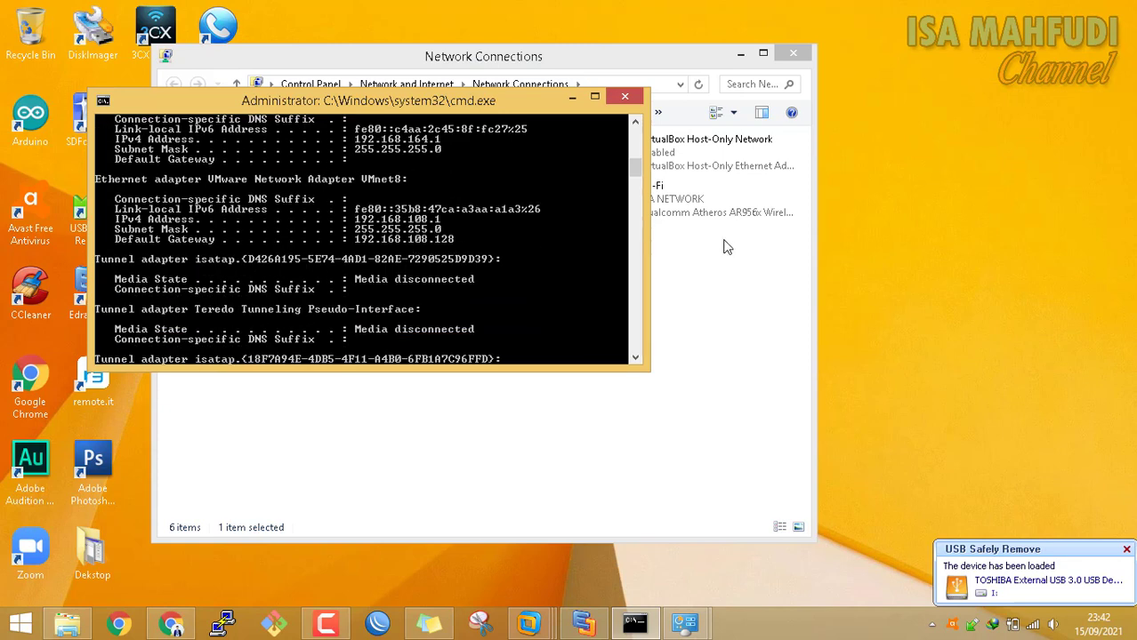
pyautogui.click(708, 297)
# Reopen VMnet8's IPv4 properties to verify automatic addressing is set
pyautogui.rightClick(501, 212)
pyautogui.click(436, 376)
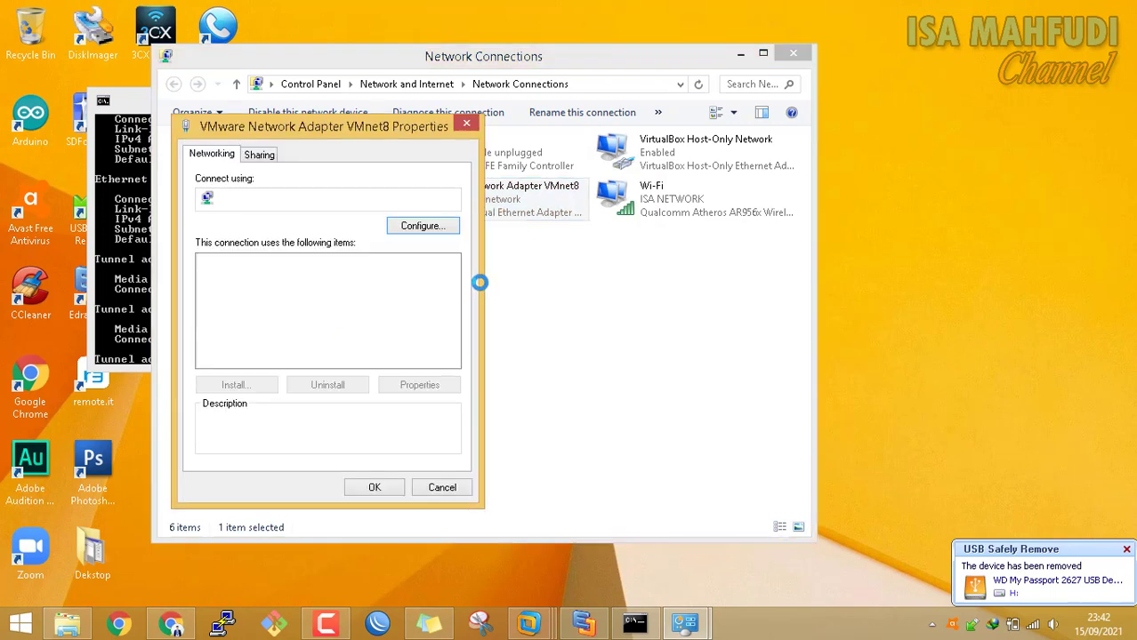
pyautogui.scroll(-1, 453, 271)
pyautogui.click(356, 346)
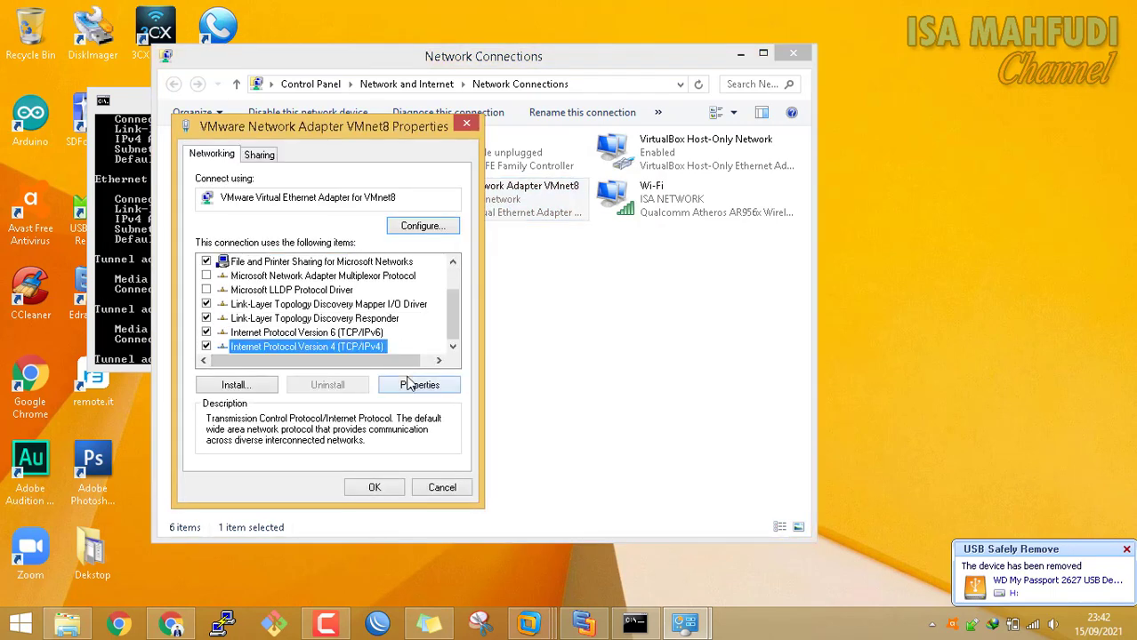
pyautogui.click(418, 384)
pyautogui.click(431, 541)
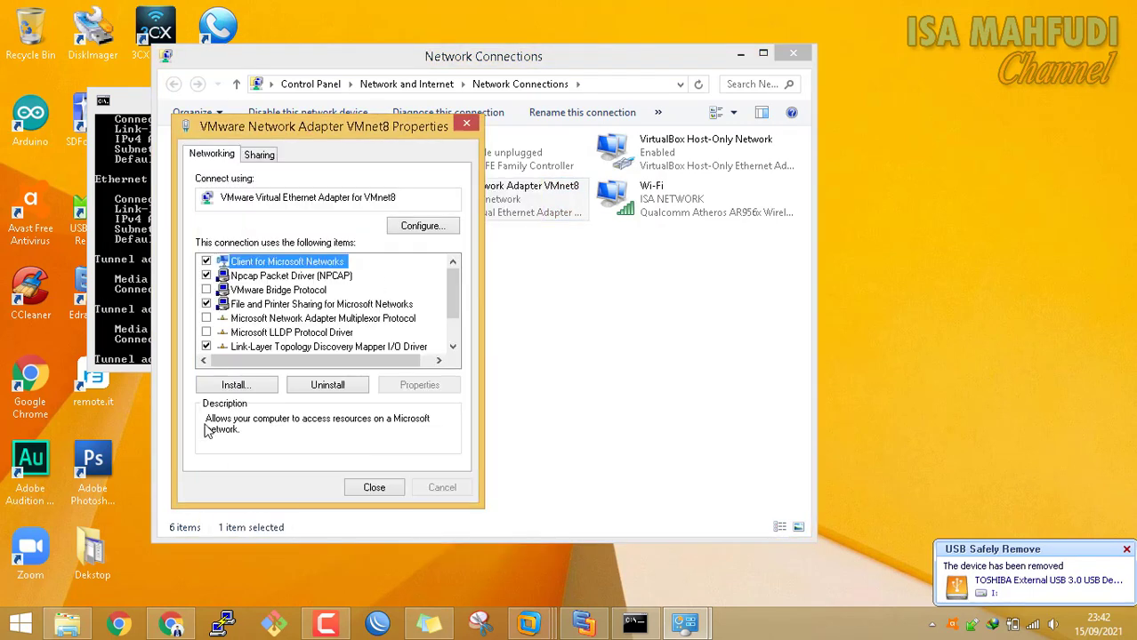
pyautogui.click(382, 490)
pyautogui.click(141, 279)
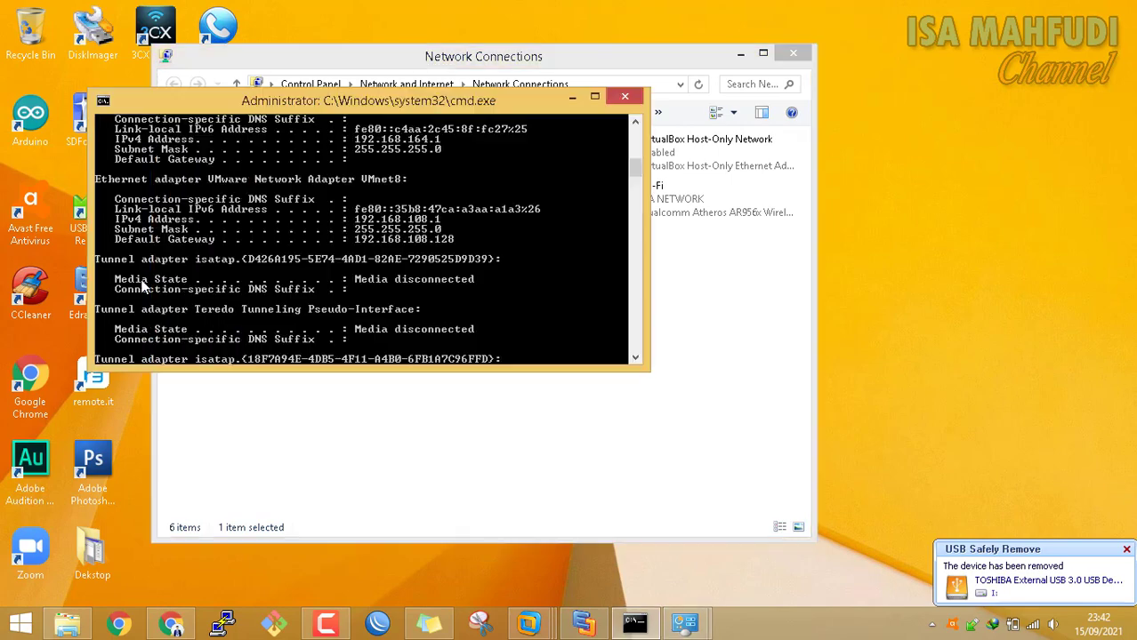
# Rerun ipconfig and reposition the console, showing VMnet8 at 192.168.108.1 without a gateway
pyautogui.press('Up')
pyautogui.press('Return')
pyautogui.scroll(10, 391, 188)
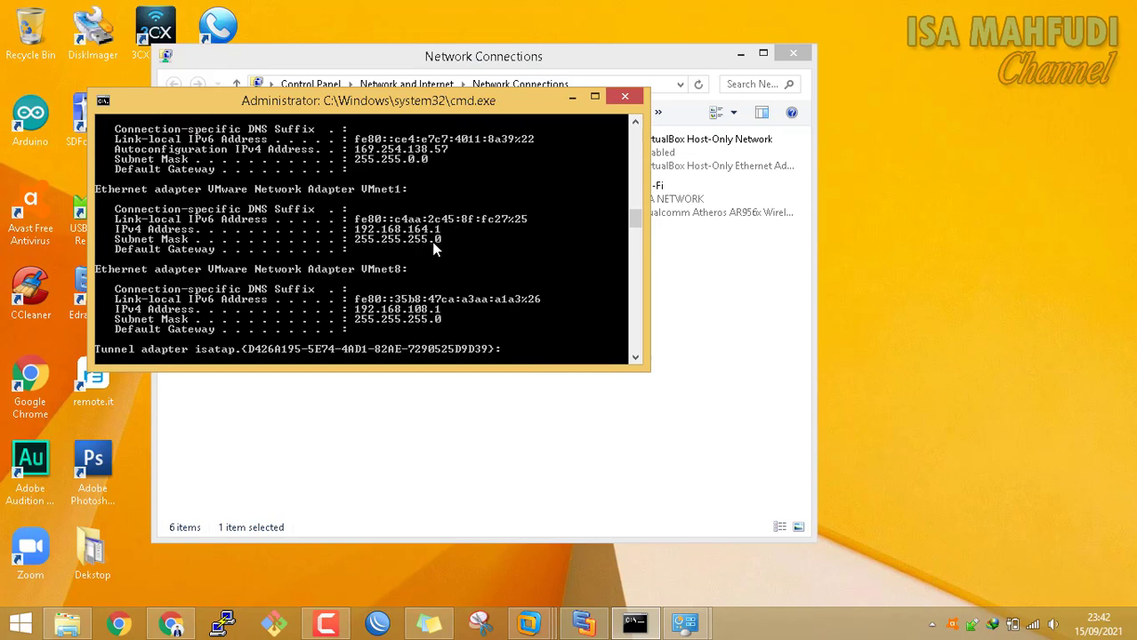
pyautogui.moveTo(436, 101); pyautogui.dragTo(690, 143)
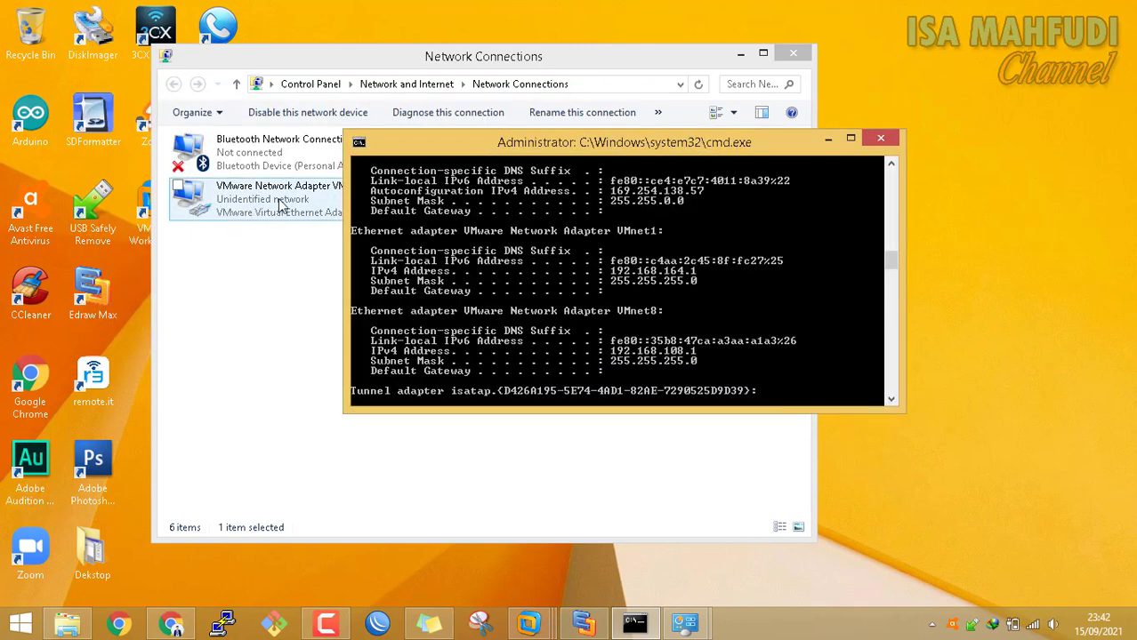
pyautogui.moveTo(682, 147); pyautogui.dragTo(618, 147)
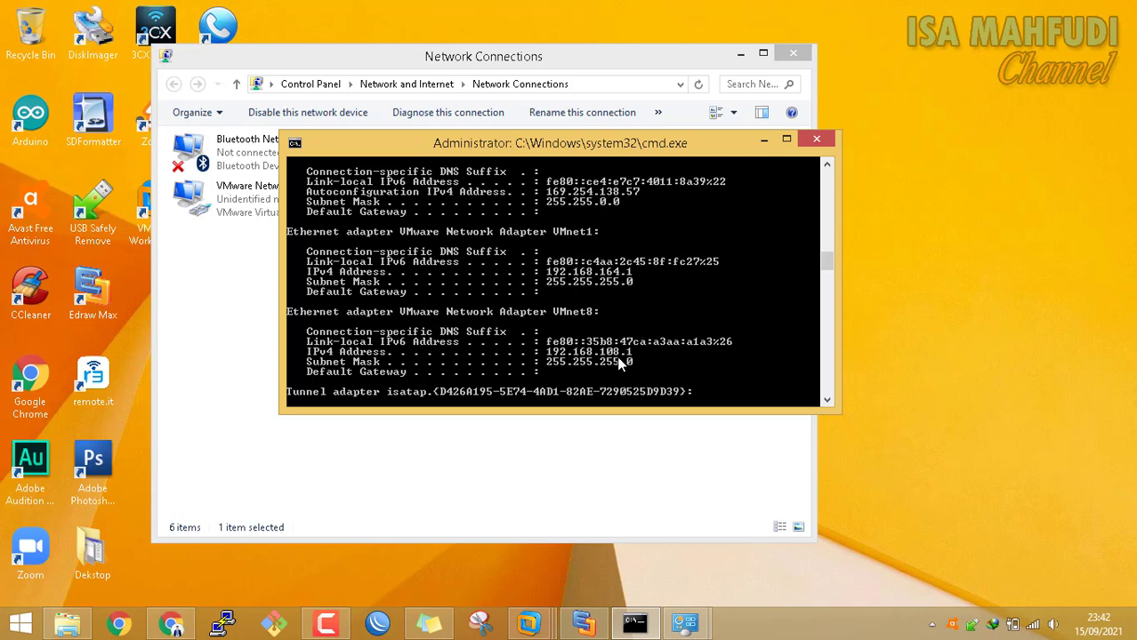
pyautogui.click(587, 620)
# Change the host address label in the diagram from 192.168.31.1 to 192.168.108.1
pyautogui.doubleClick(525, 246)
pyautogui.click(687, 369)
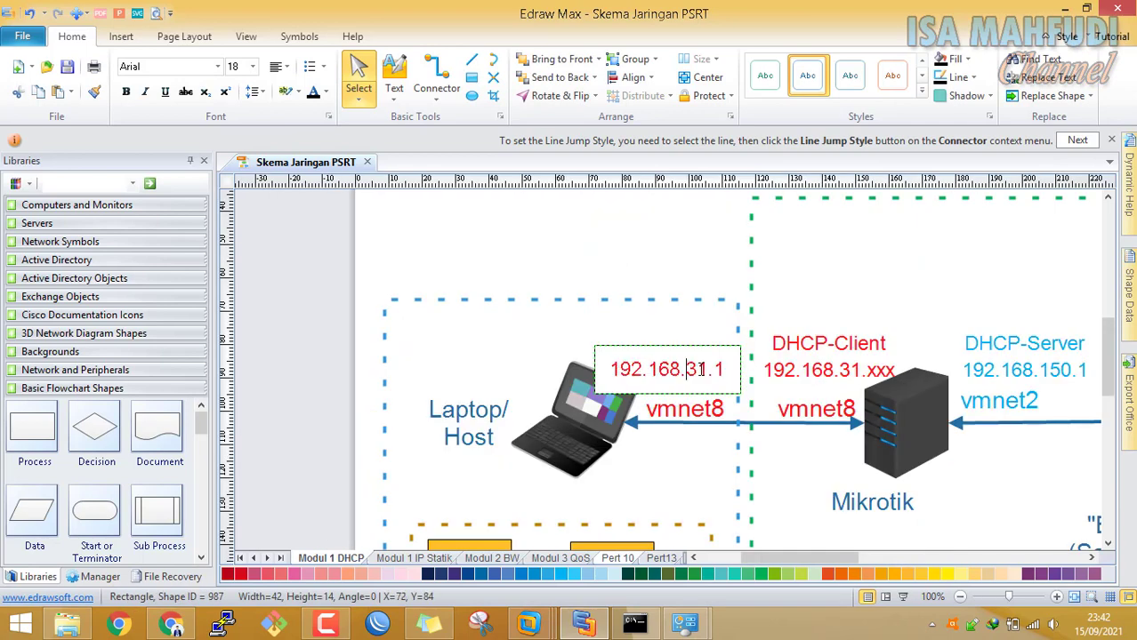
pyautogui.doubleClick(704, 371)
pyautogui.write('108')
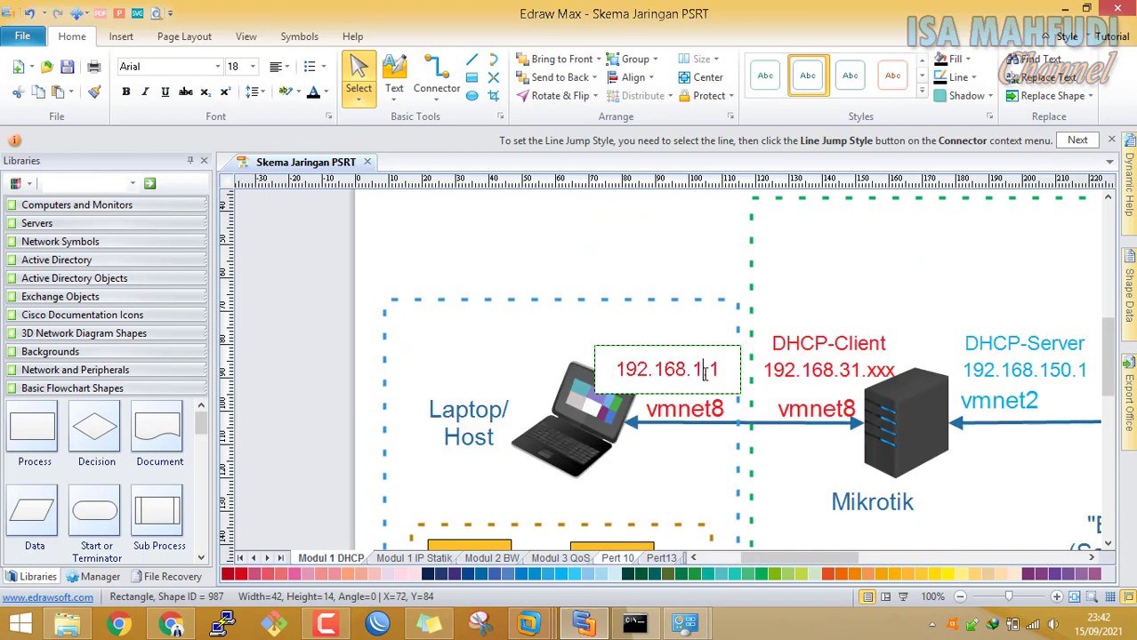
pyautogui.click(858, 376)
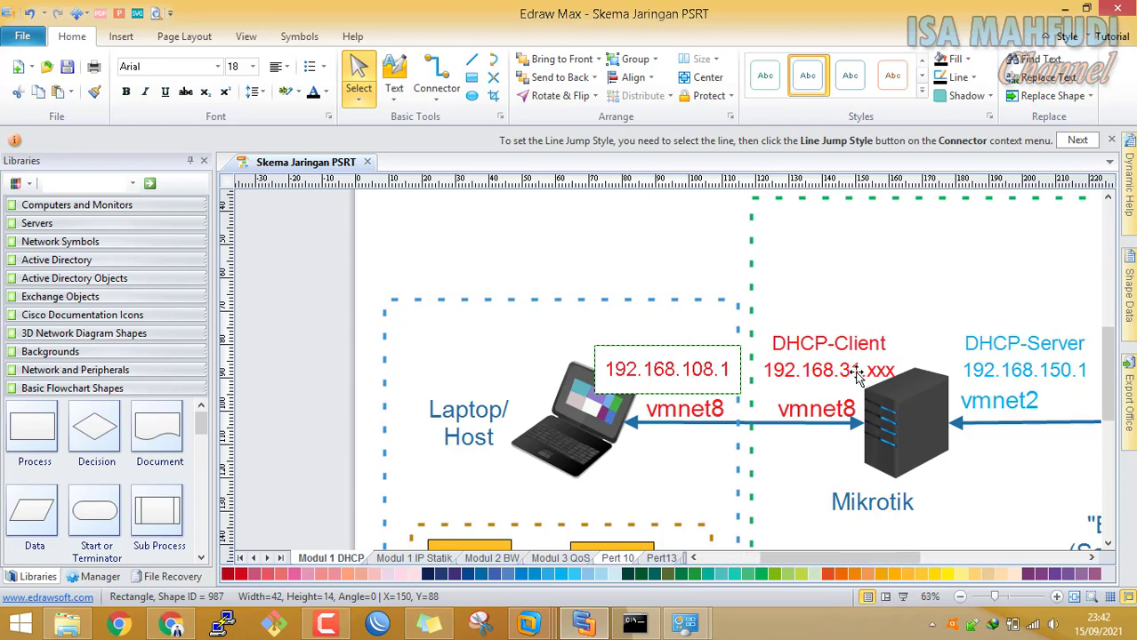
# Change the DHCP client label to 192.168.108.xxx, widen it onto one line, then switch to the Mikrotik_ VM
pyautogui.doubleClick(641, 315)
pyautogui.click(692, 369)
pyautogui.press('BackSpace')
pyautogui.press('BackSpace')
pyautogui.press('BackSpace')
pyautogui.write('108.')
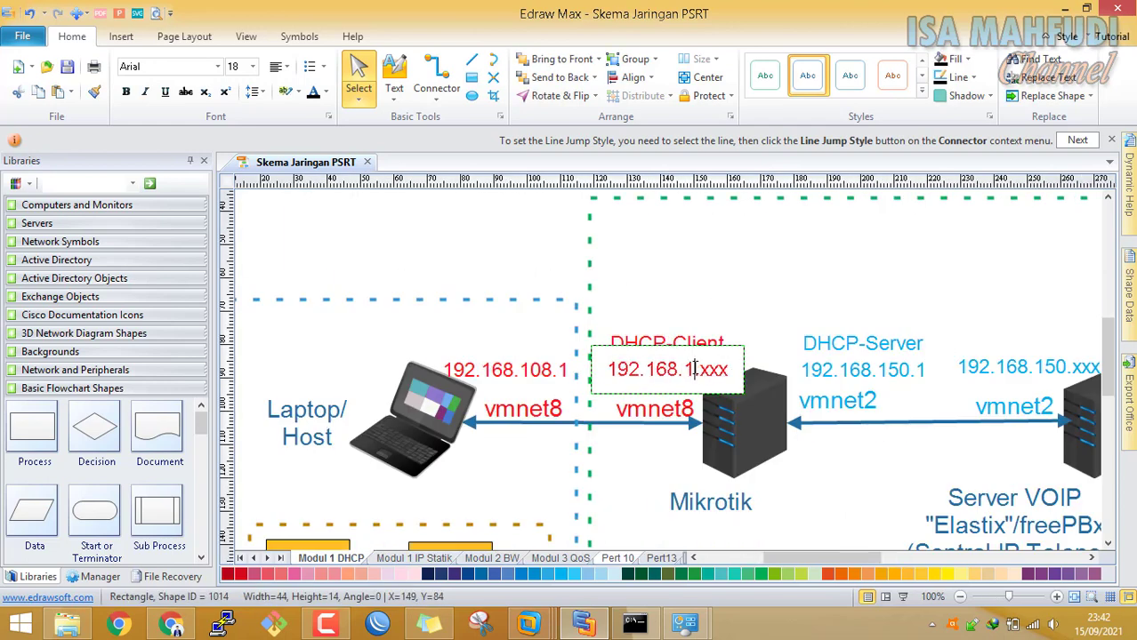
pyautogui.click(746, 268)
pyautogui.click(652, 311)
pyautogui.moveTo(675, 315); pyautogui.dragTo(643, 317)
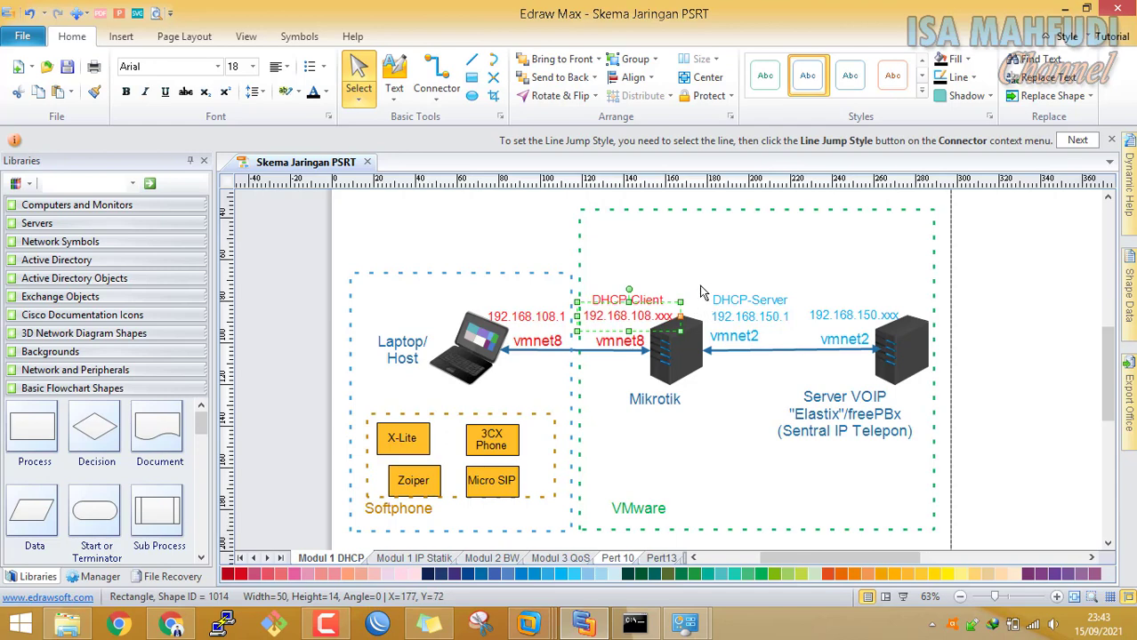
pyautogui.click(539, 317)
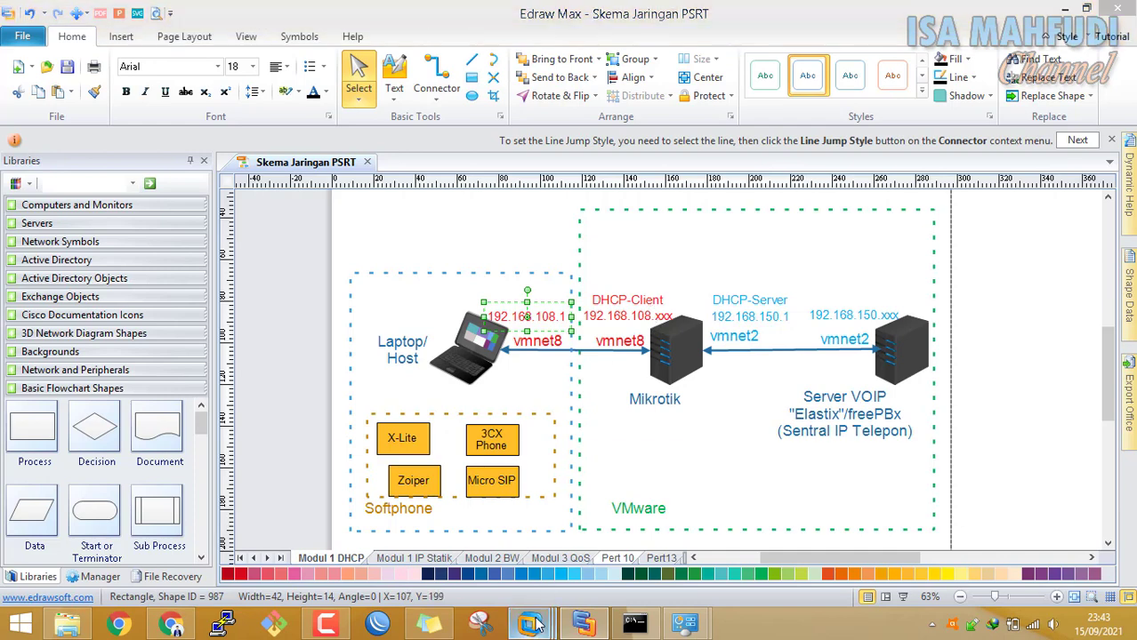
pyautogui.moveTo(530, 622)
pyautogui.click(583, 518)
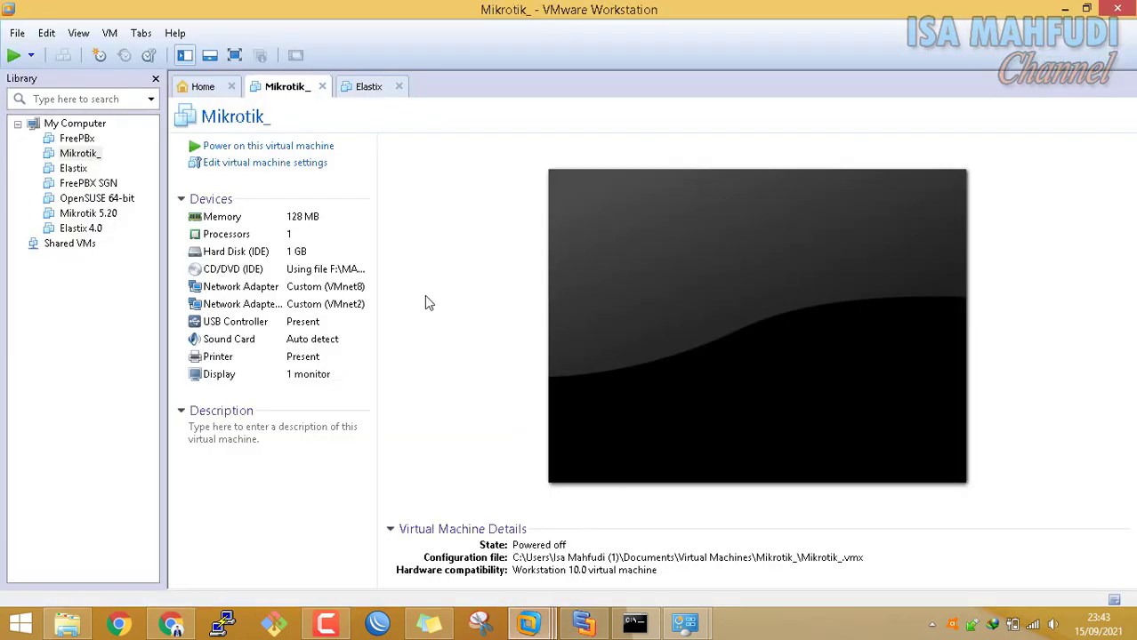
# Power on the Mikrotik_ virtual machine and log in as admin with a blank password
pyautogui.click(287, 148)
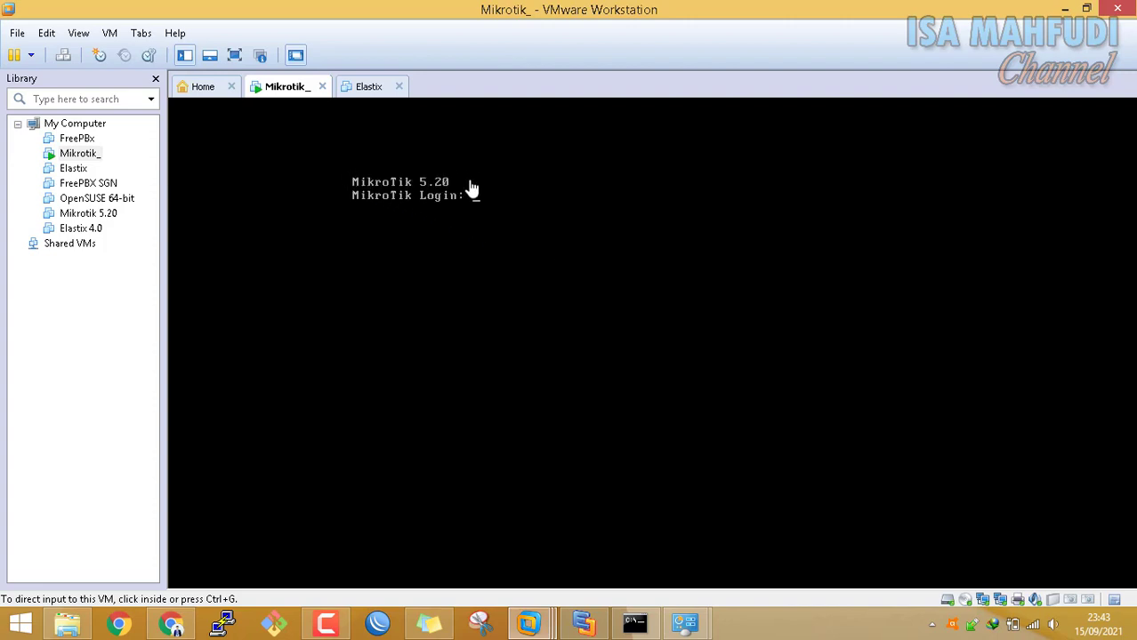
pyautogui.click(509, 200)
pyautogui.write('admin')
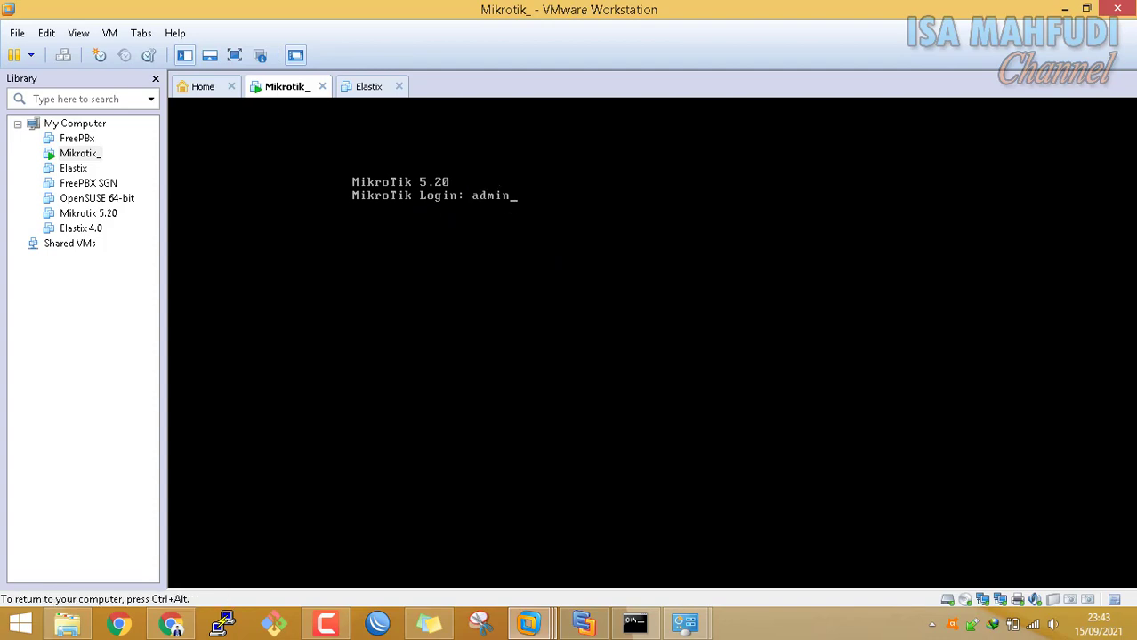
pyautogui.press('Return')
pyautogui.press('Return')
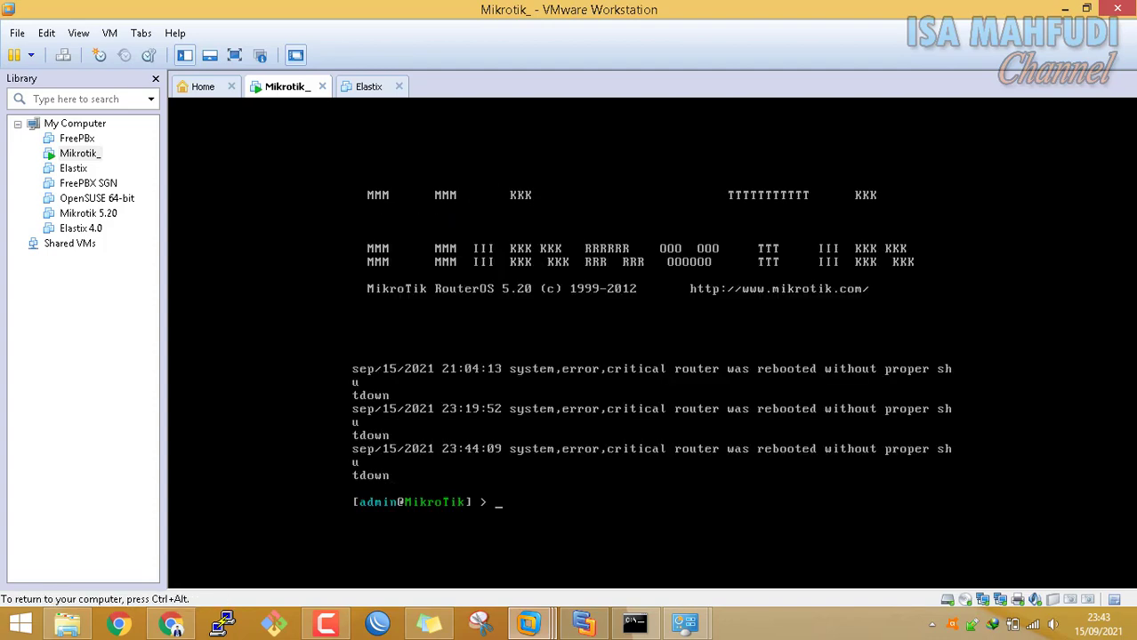
pyautogui.write('ip address print')
pyautogui.press('Return')
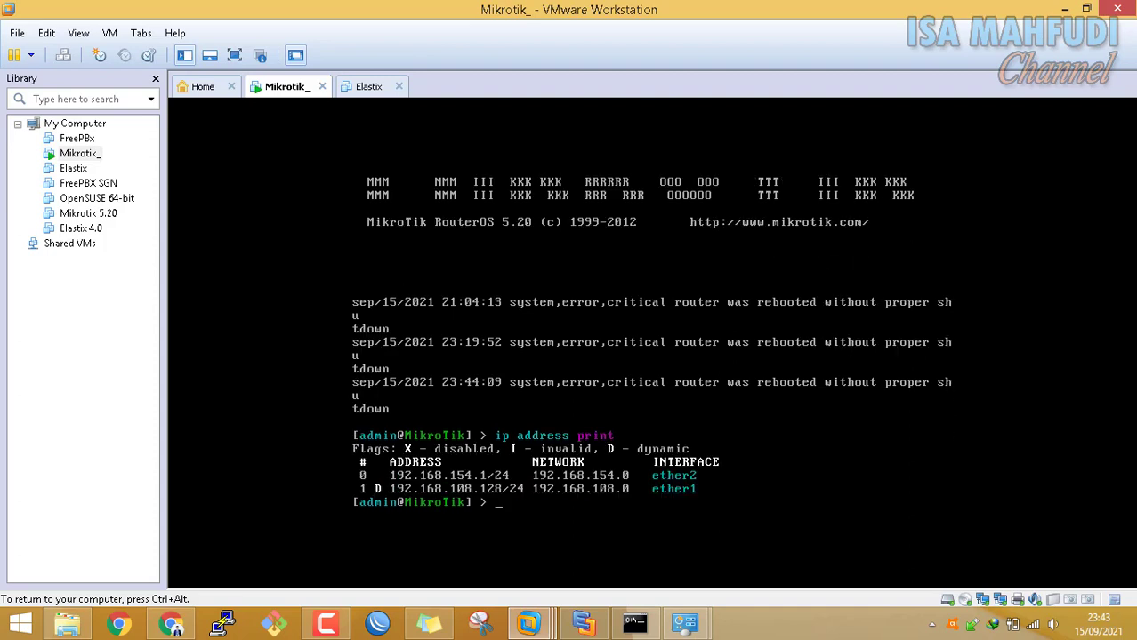
# Run system reset-configuration skip-backup=yes no-defaults=yes and confirm with y
pyautogui.write('system e')
pyautogui.press('BackSpace')
pyautogui.write('reset')
pyautogui.press('Tab')
pyautogui.write('skip')
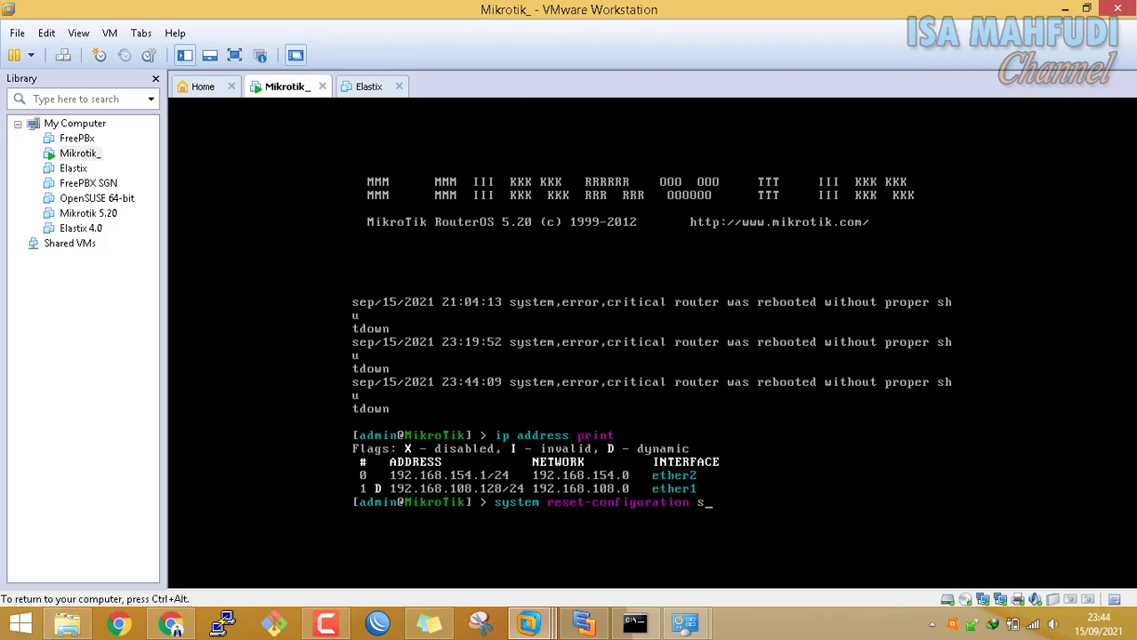
pyautogui.press('Tab')
pyautogui.write('yes o')
pyautogui.press('BackSpace')
pyautogui.write('no')
pyautogui.press('Tab')
pyautogui.write('yes')
pyautogui.press('Return')
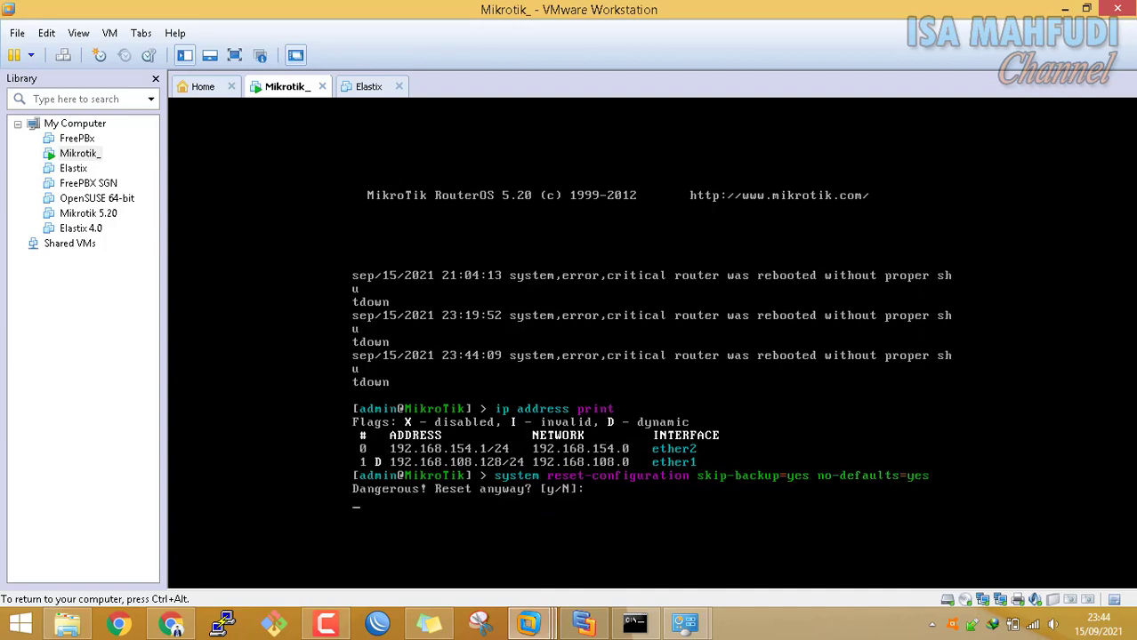
pyautogui.write('y')
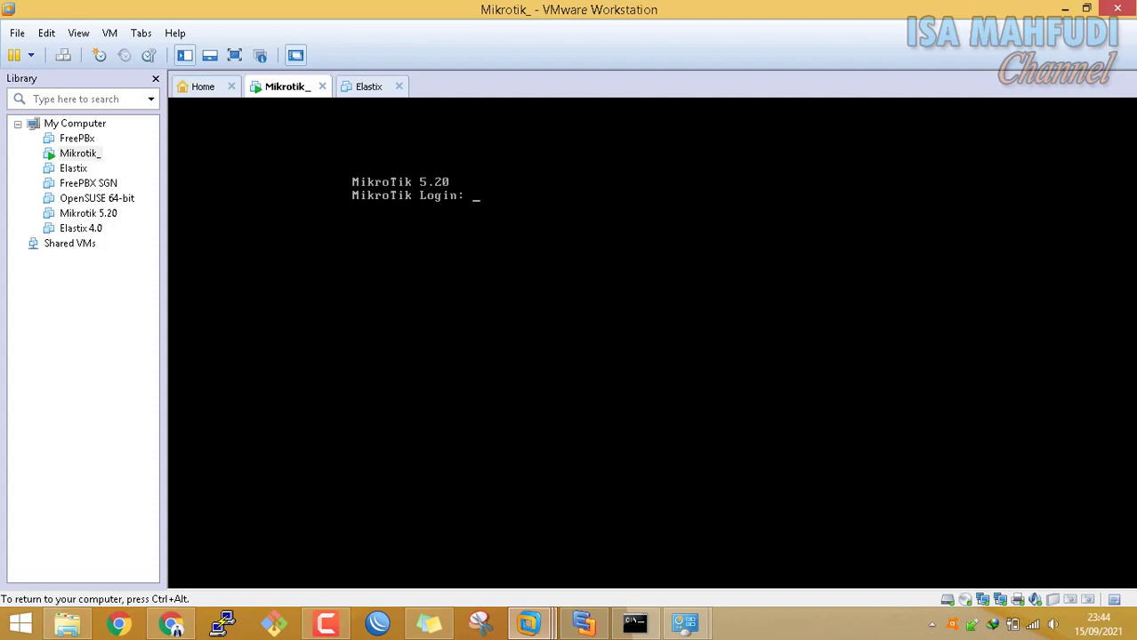
# Log back in as admin and list the router's IP addresses
pyautogui.write('admin')
pyautogui.press('Return')
pyautogui.write('ip address print')
pyautogui.press('Return')
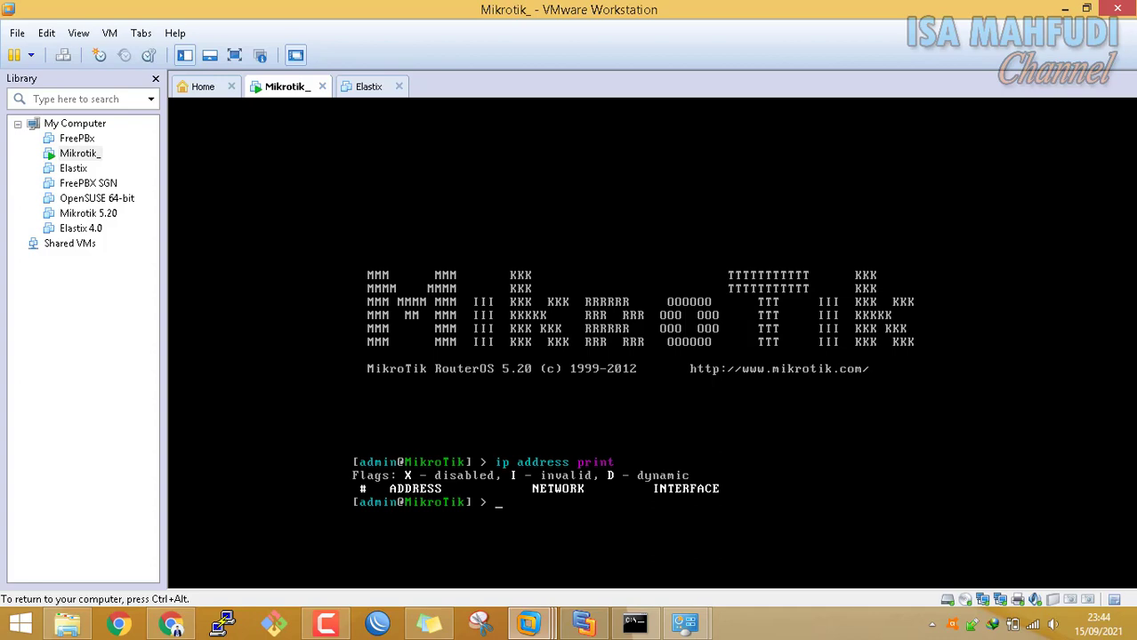
pyautogui.hotkey('ctrl', 'alt')
pyautogui.click(582, 622)
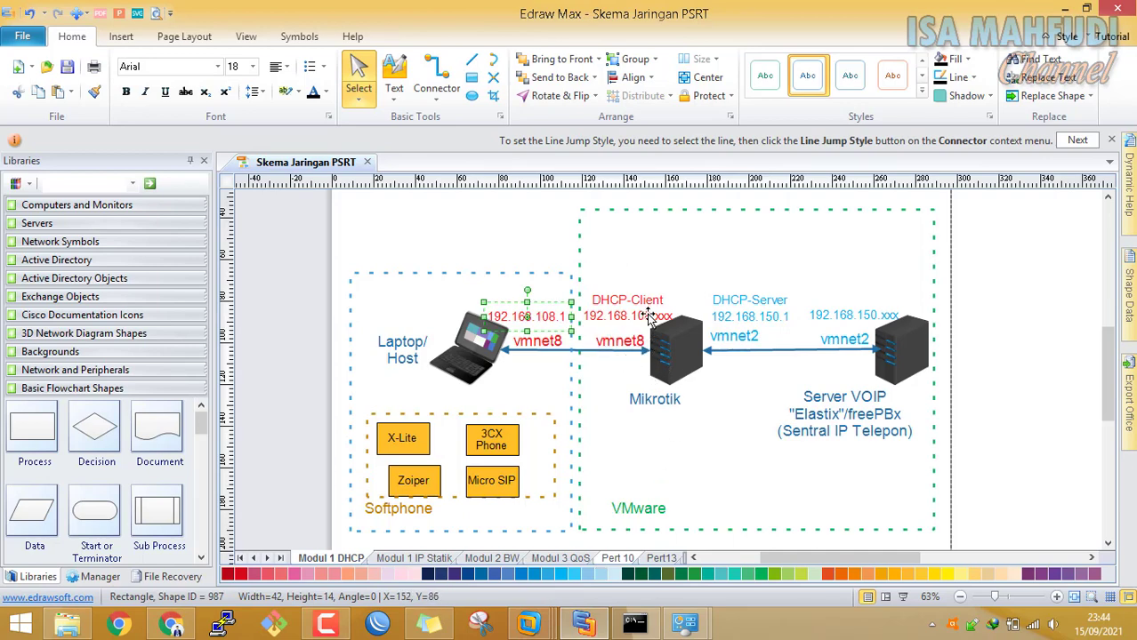
pyautogui.click(542, 623)
# Add an enabled DHCP client on ether1 with ip dhcp-client add interface=ether1 disabled=no
pyautogui.write('ip dhcp')
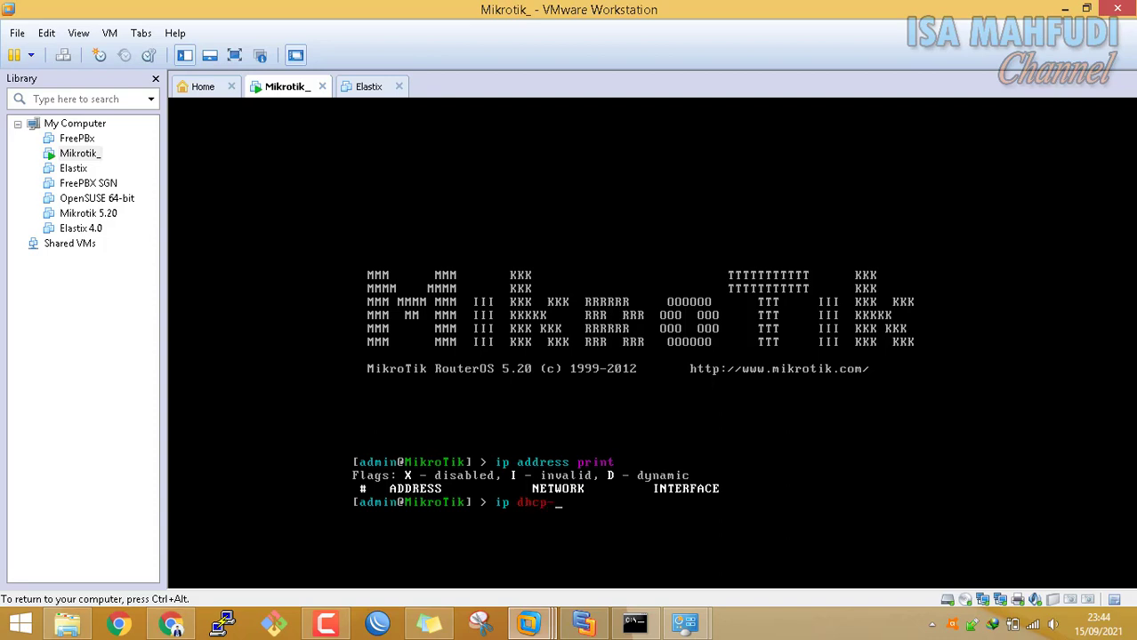
pyautogui.write('-cl')
pyautogui.press('Tab')
pyautogui.write('add int')
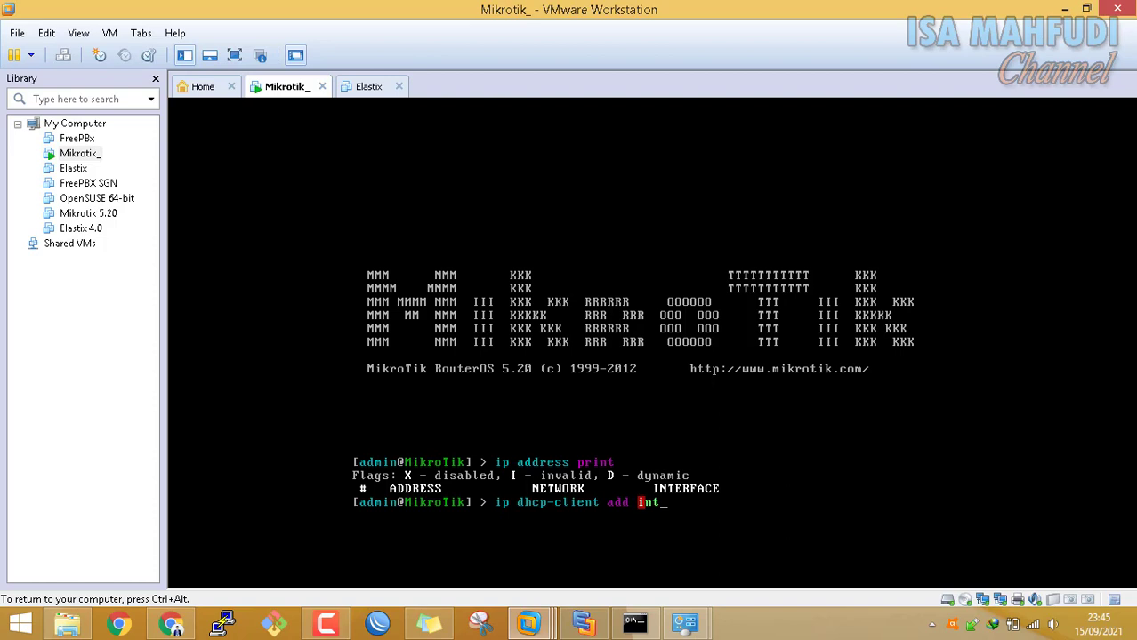
pyautogui.press('Tab')
pyautogui.write('ether')
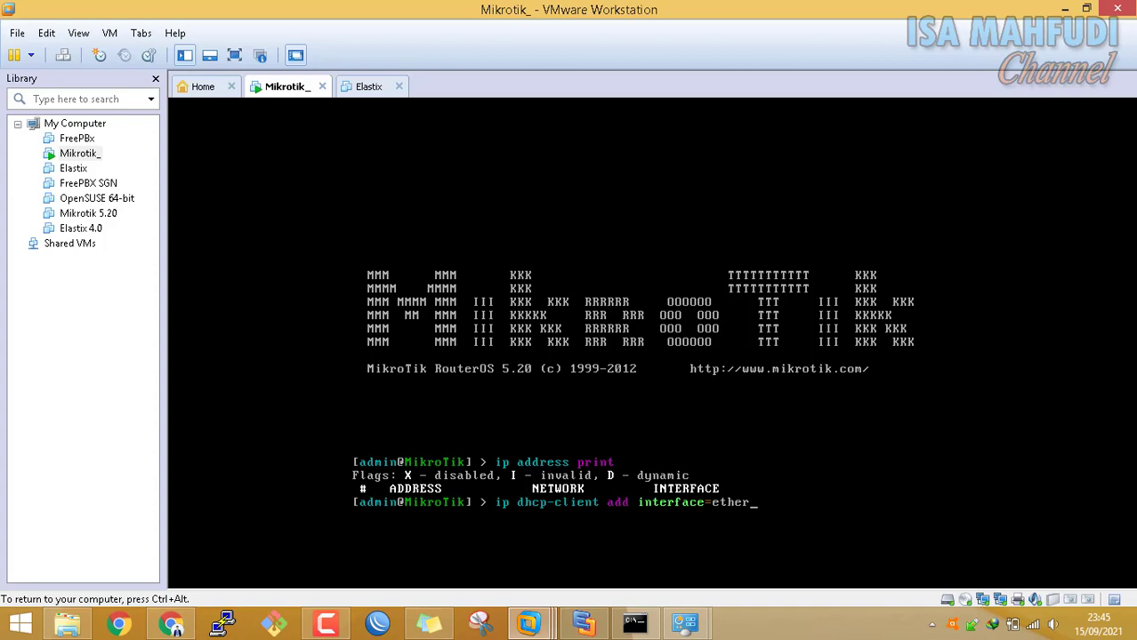
pyautogui.hotkey('ctrl', 'alt')
pyautogui.click(583, 625)
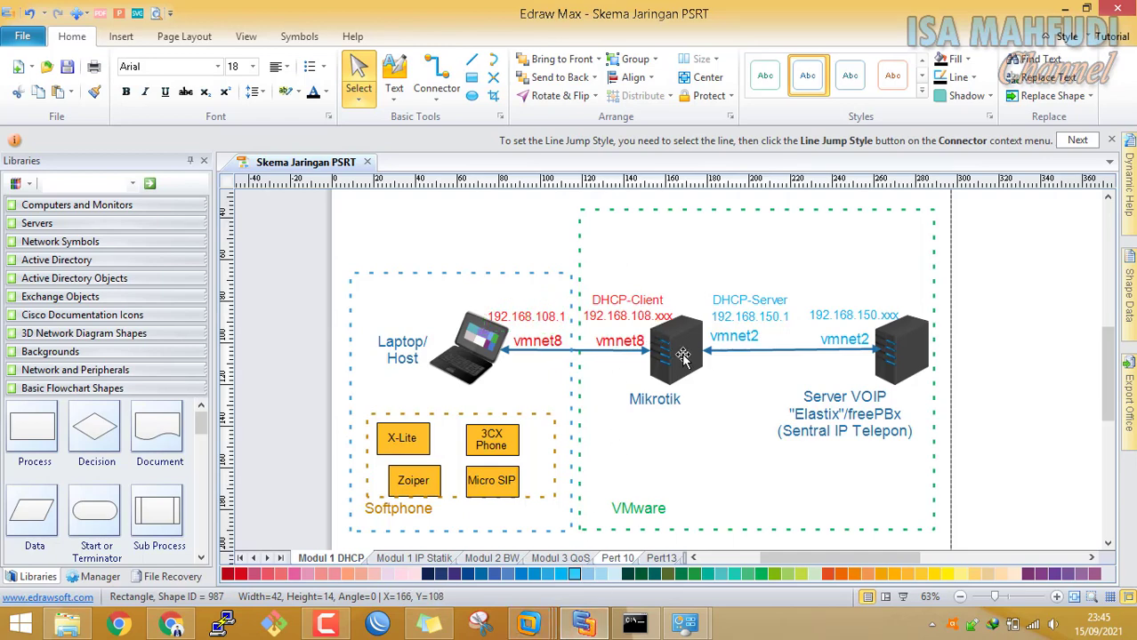
pyautogui.moveTo(528, 624)
pyautogui.click(529, 516)
pyautogui.click(778, 489)
pyautogui.write('1')
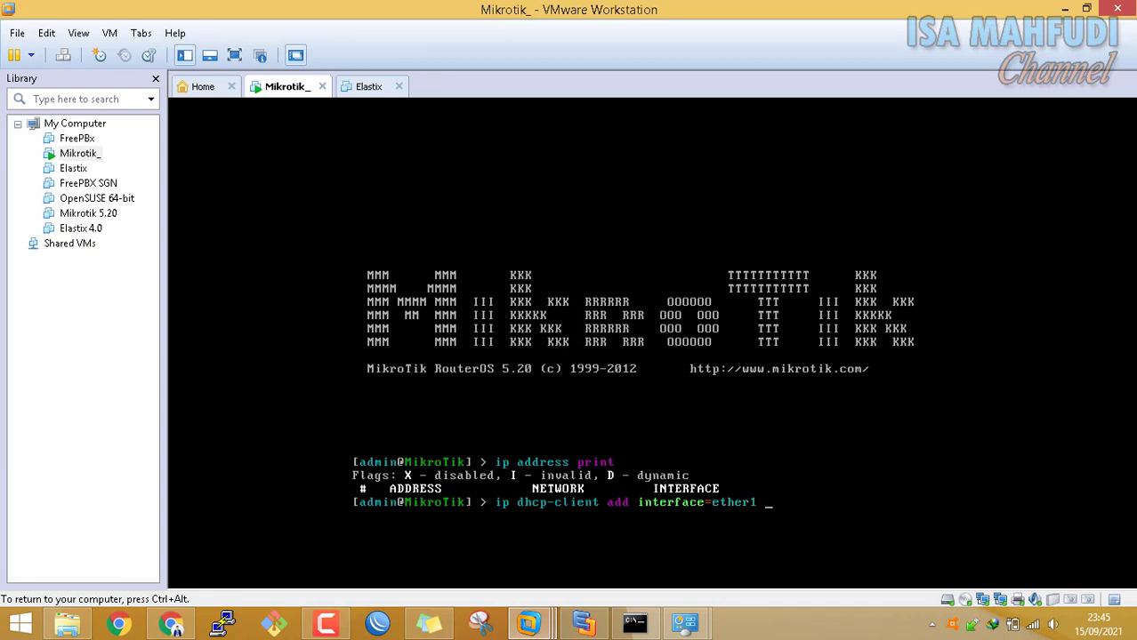
pyautogui.write(' dis')
pyautogui.press('Tab')
pyautogui.write('no')
pyautogui.press('Return')
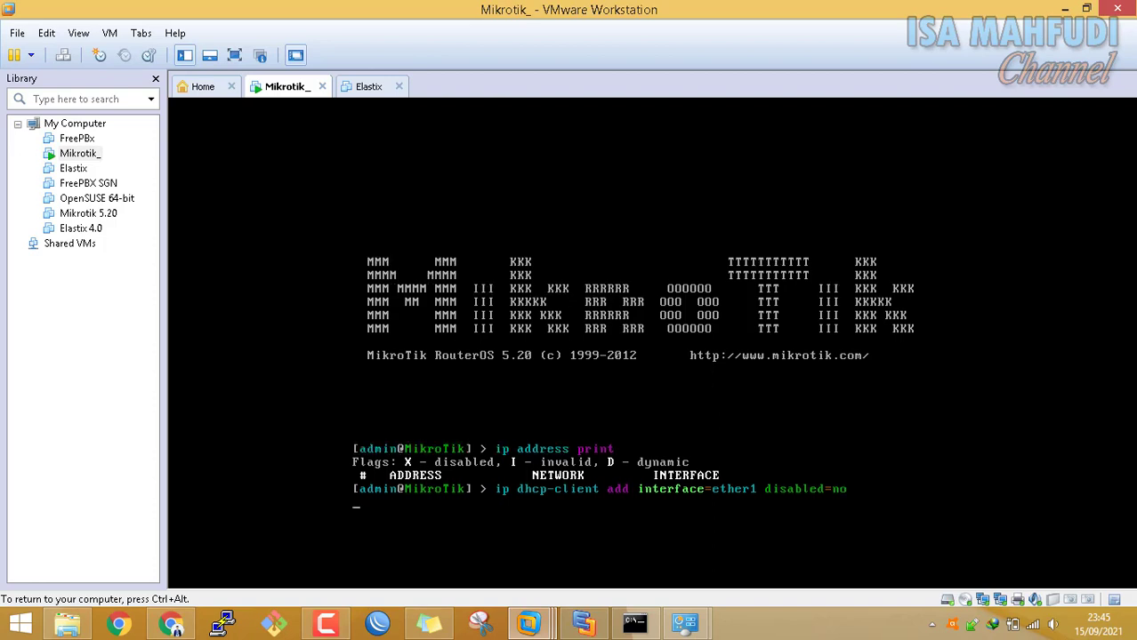
# Run ip address print to confirm ether1 obtained 192.168.108.128/24
pyautogui.write('ip add')
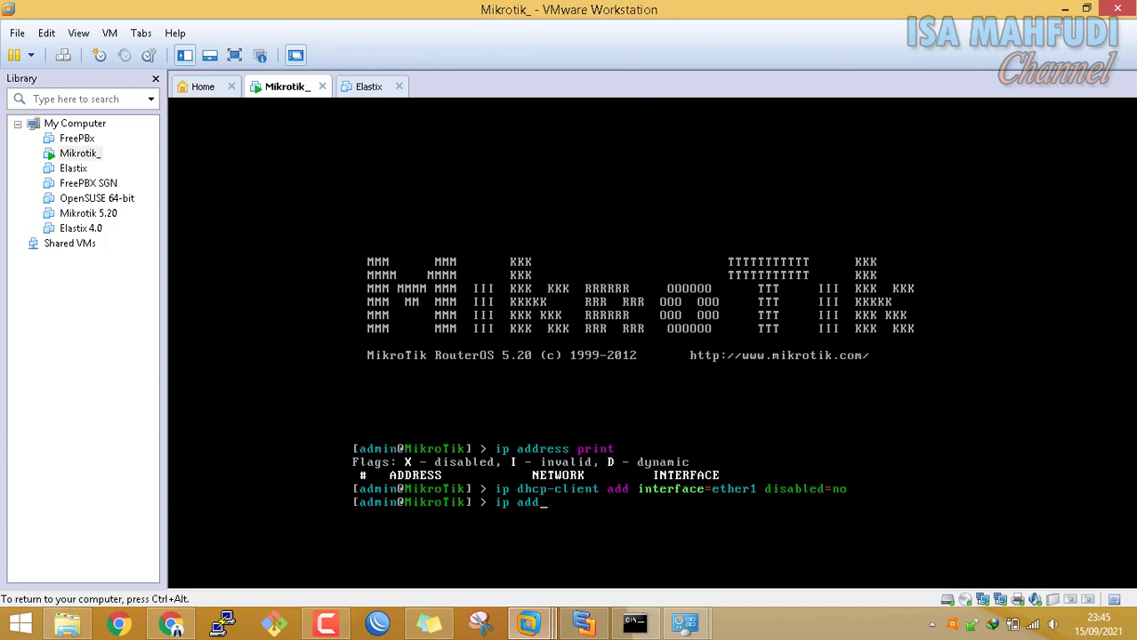
pyautogui.press('Tab')
pyautogui.write('print')
pyautogui.press('Return')
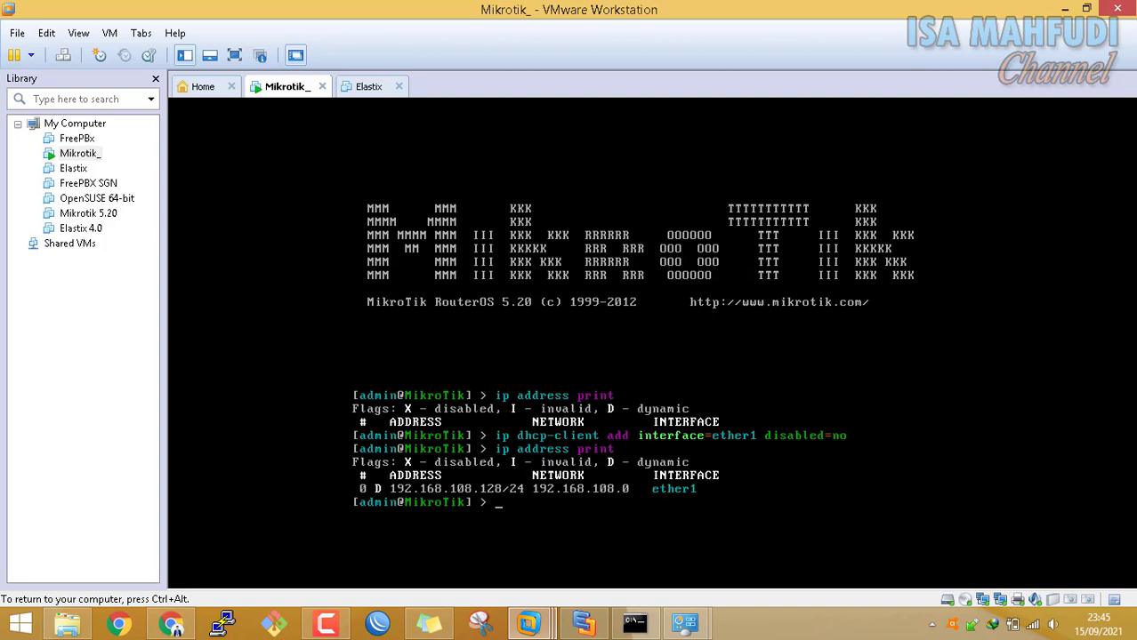
pyautogui.hotkey('ctrl', 'alt')
# Ping 192.168.108.128 from the host, getting 4 of 4 replies, then return to the VM console
pyautogui.click(633, 625)
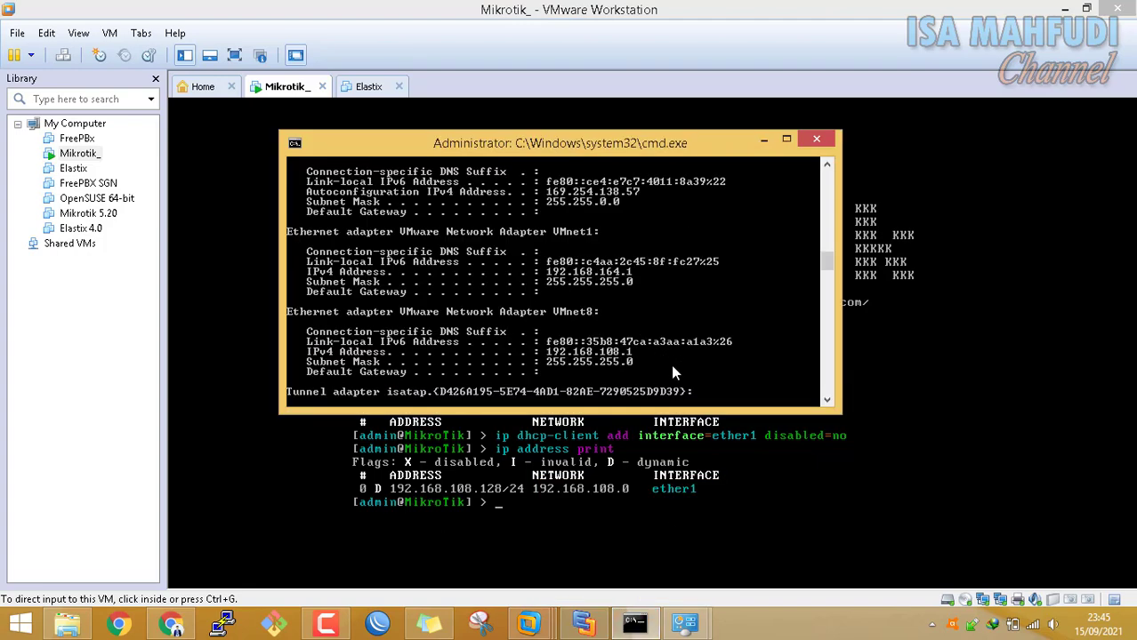
pyautogui.write('pi')
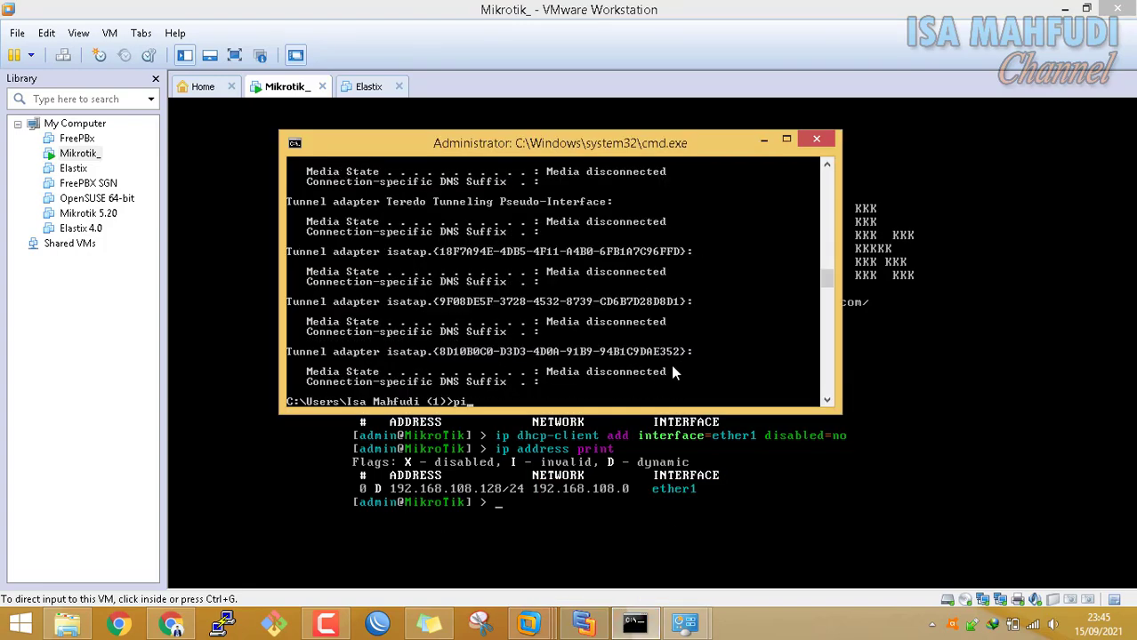
pyautogui.write('ng 192.168.108.128')
pyautogui.press('Return')
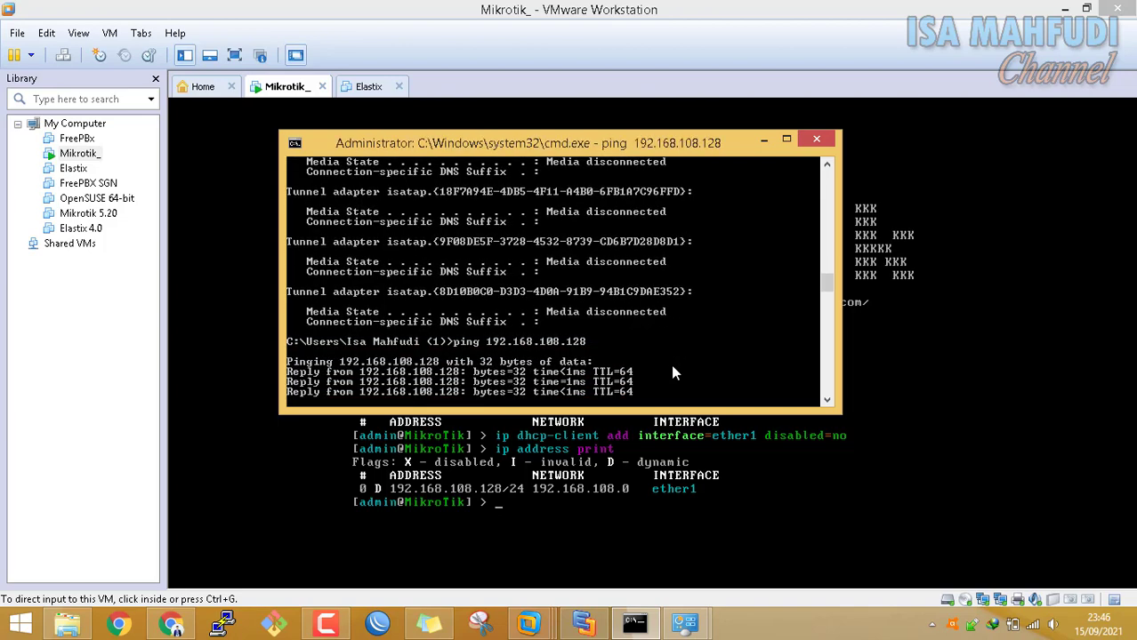
pyautogui.press('Return')
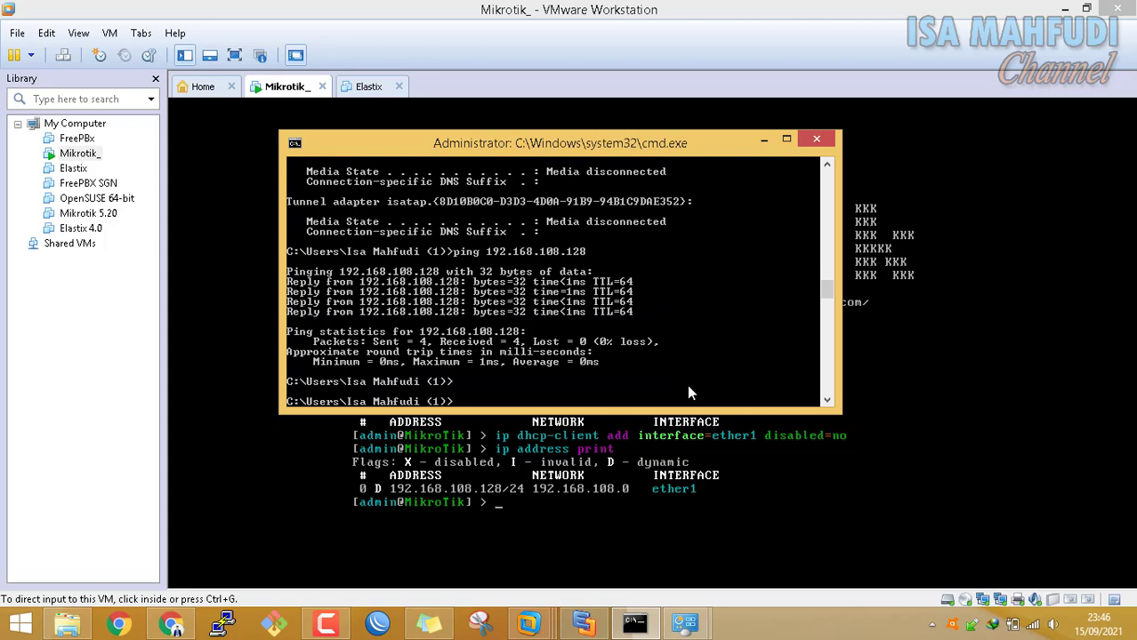
pyautogui.click(682, 515)
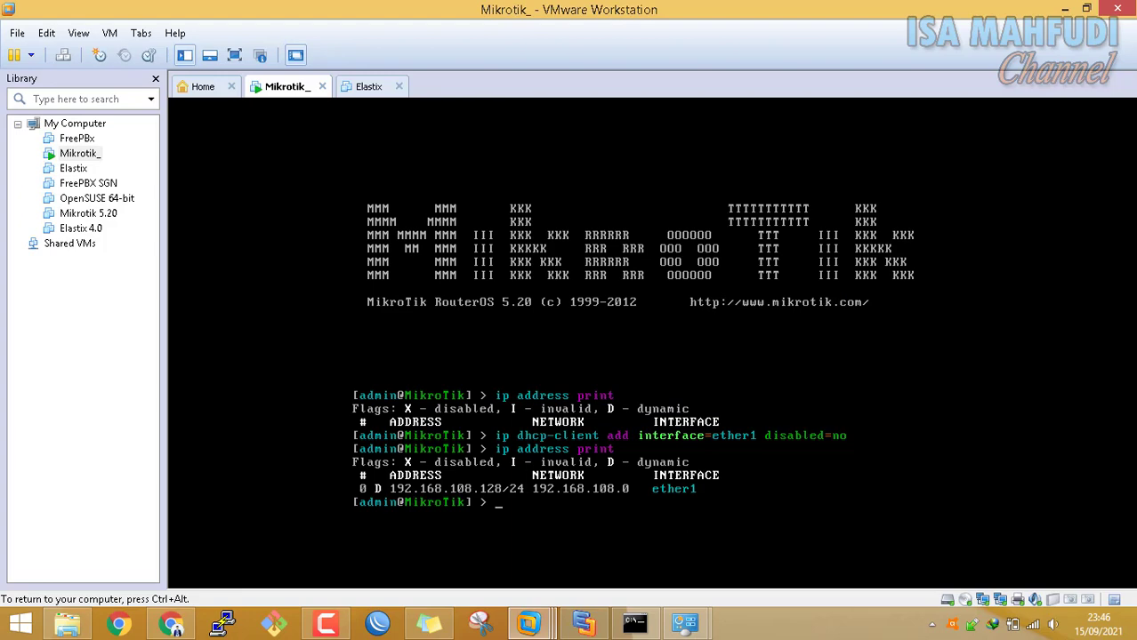
# Add address 192.168.150.1/24 on the router's ether2 interface
pyautogui.hotkey('ctrl', 'alt')
pyautogui.click(582, 624)
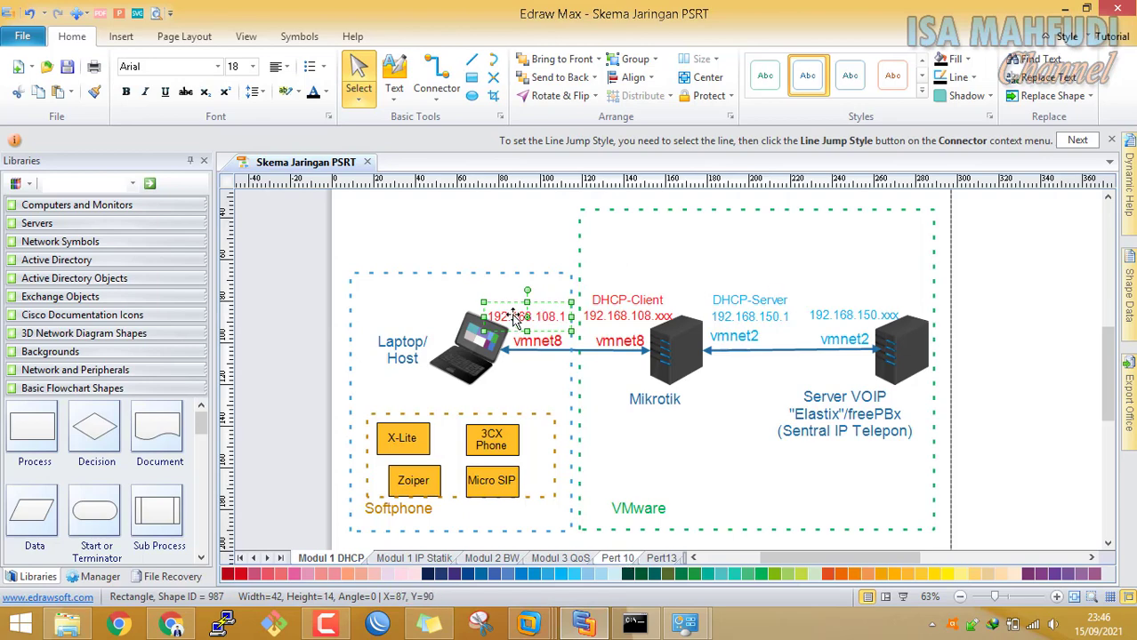
pyautogui.moveTo(534, 623)
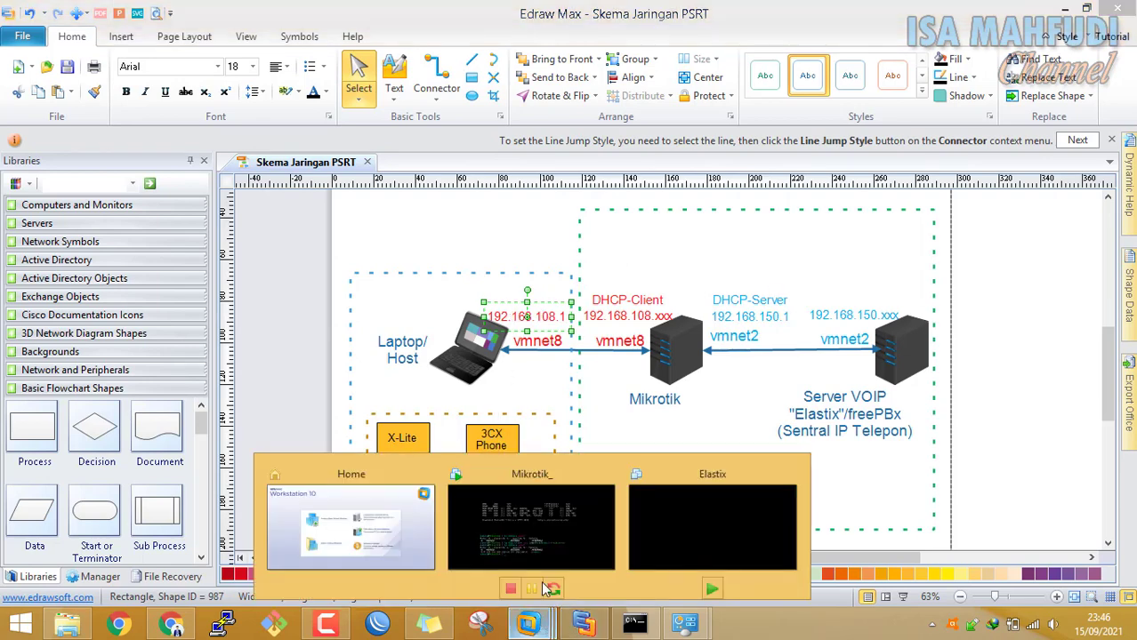
pyautogui.click(534, 543)
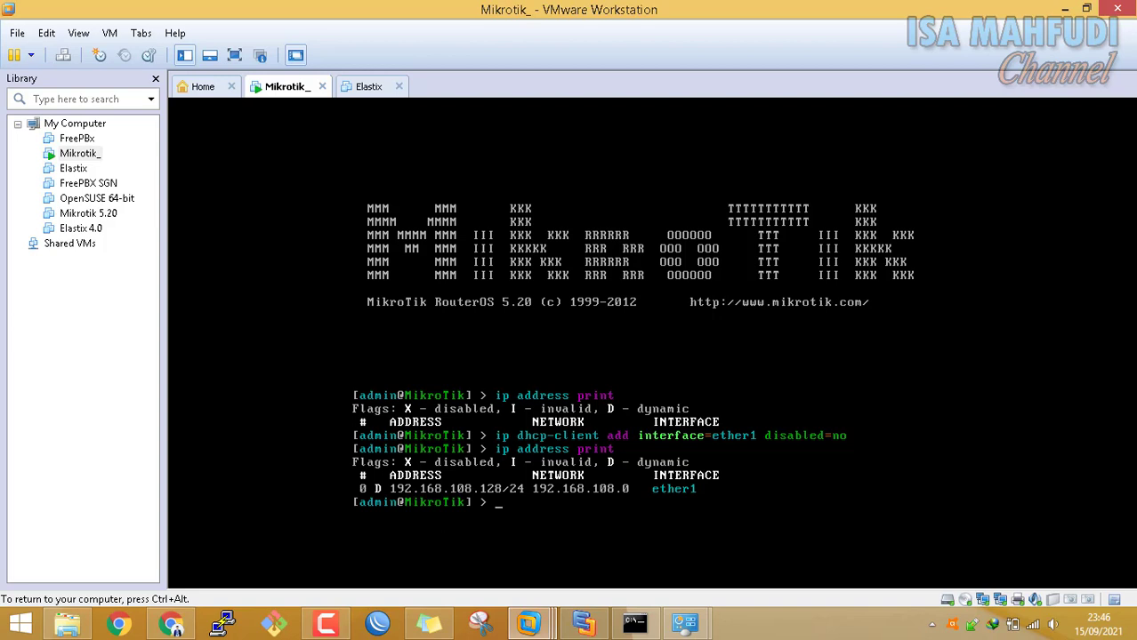
pyautogui.write('address add')
pyautogui.press('BackSpace')
pyautogui.press('BackSpace')
pyautogui.press('BackSpace')
pyautogui.write('add add')
pyautogui.press('Tab')
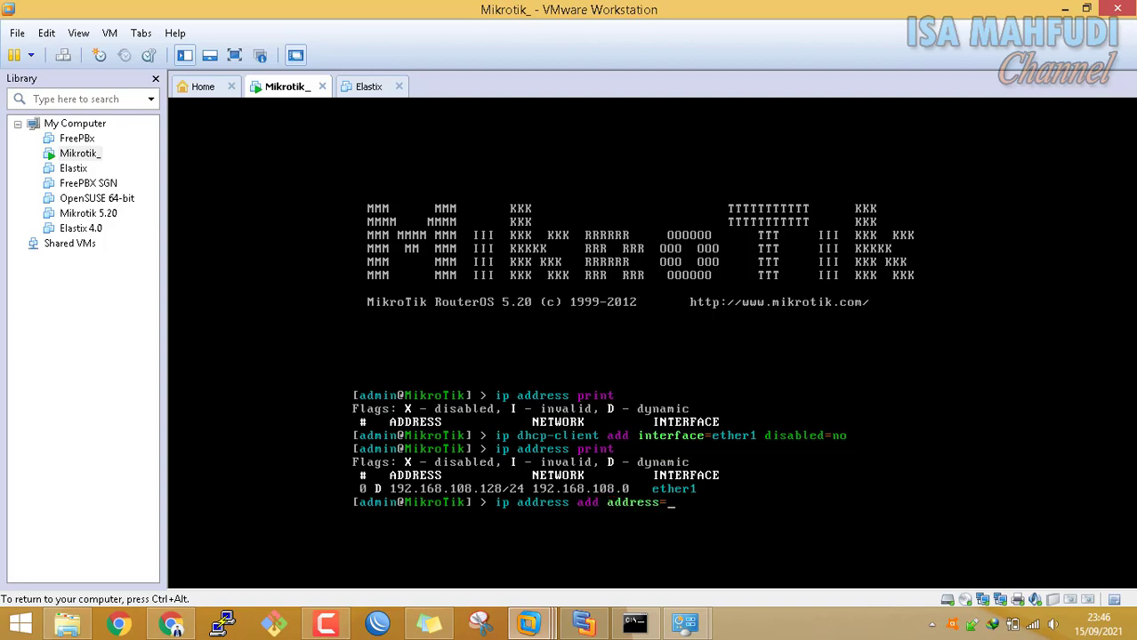
pyautogui.write('192.168.150.1/24')
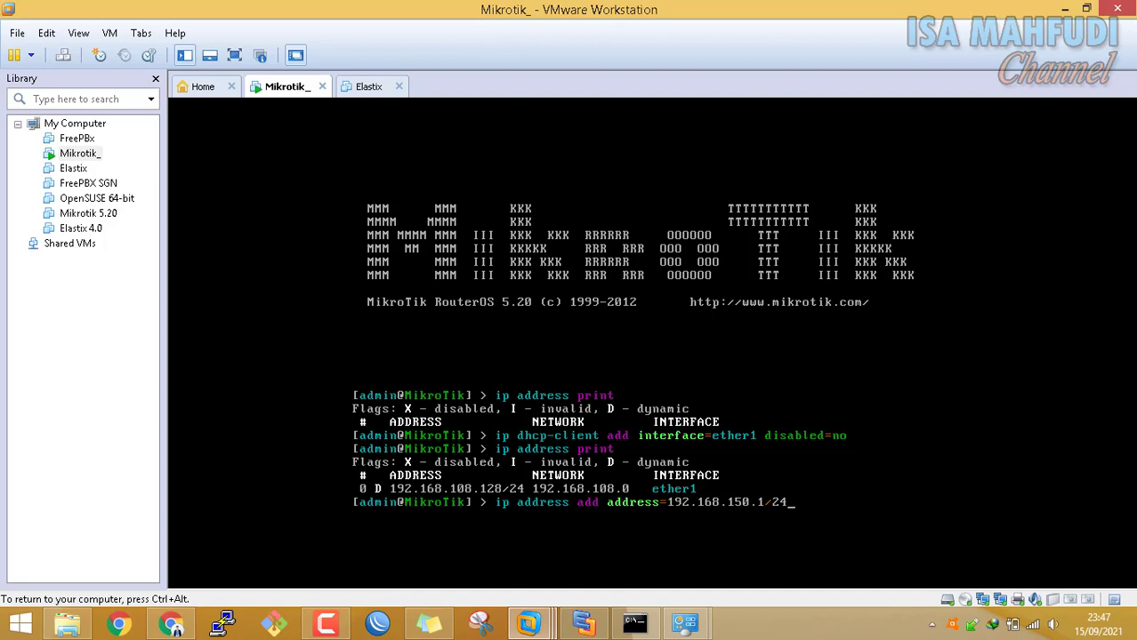
pyautogui.write('in')
pyautogui.press('Tab')
pyautogui.write('ether2')
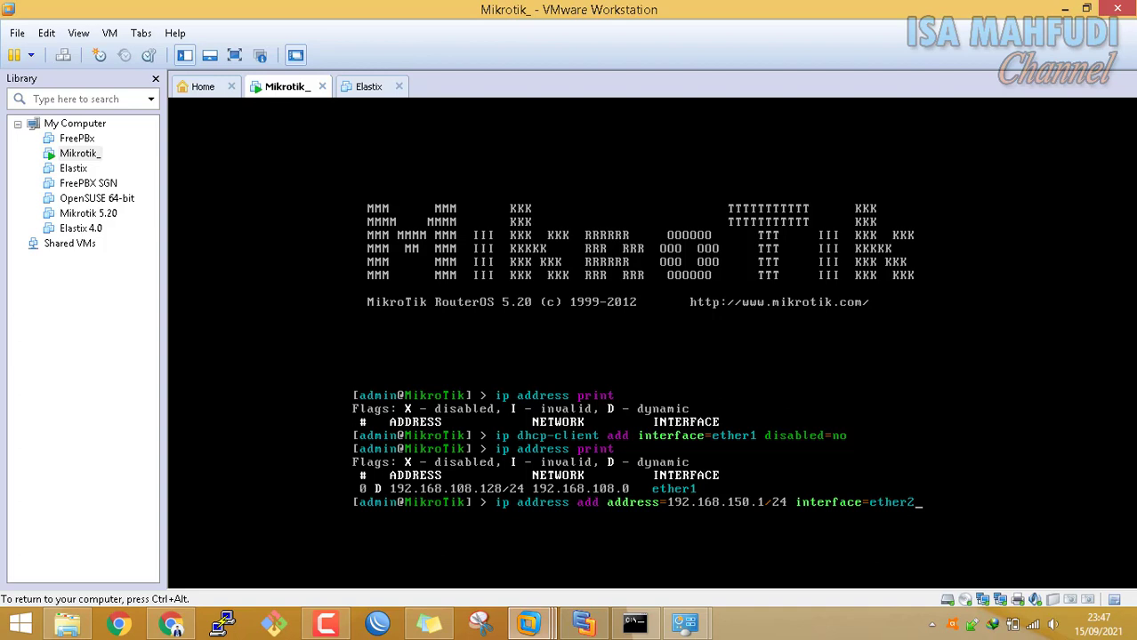
pyautogui.press('Return')
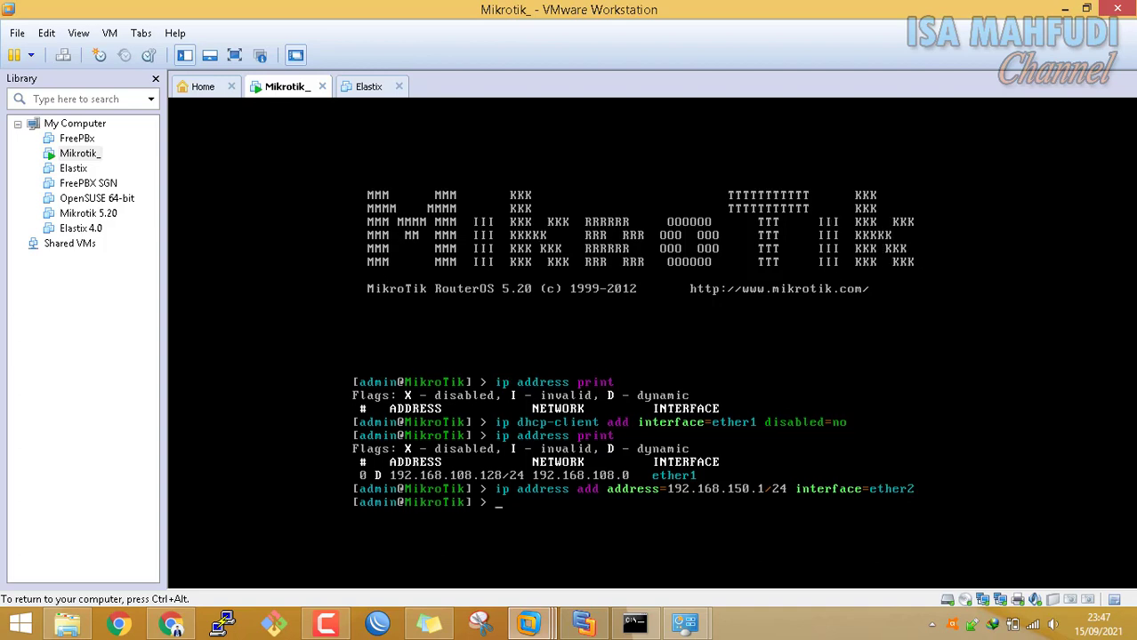
# List the router's addresses to confirm 192.168.150.1/24 appears on ether2
pyautogui.write('ip address print')
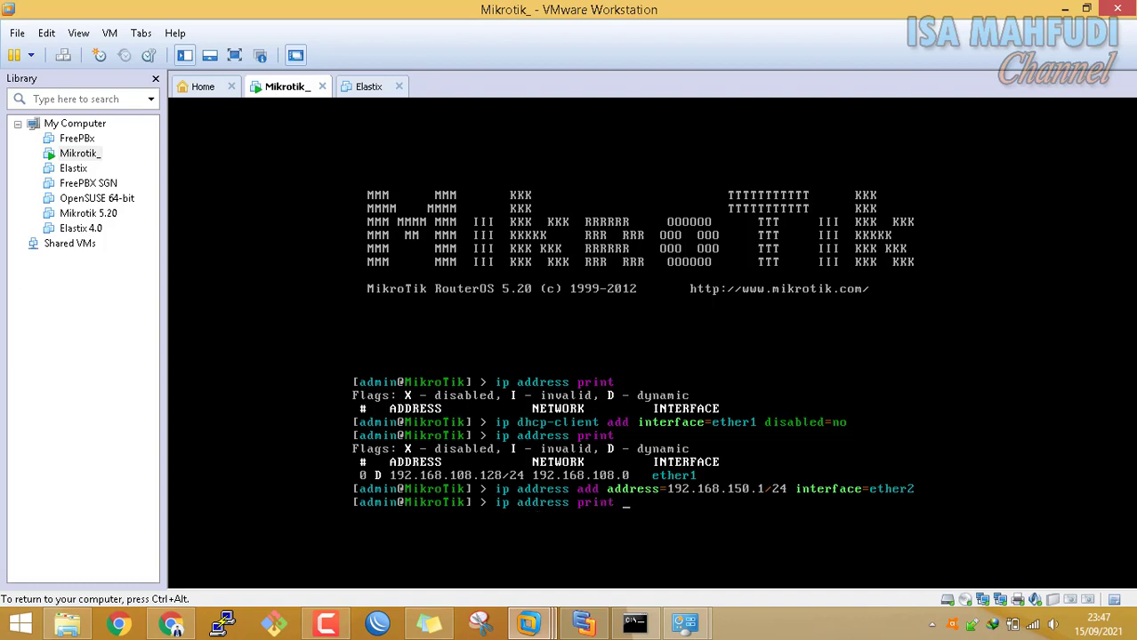
pyautogui.press('Return')
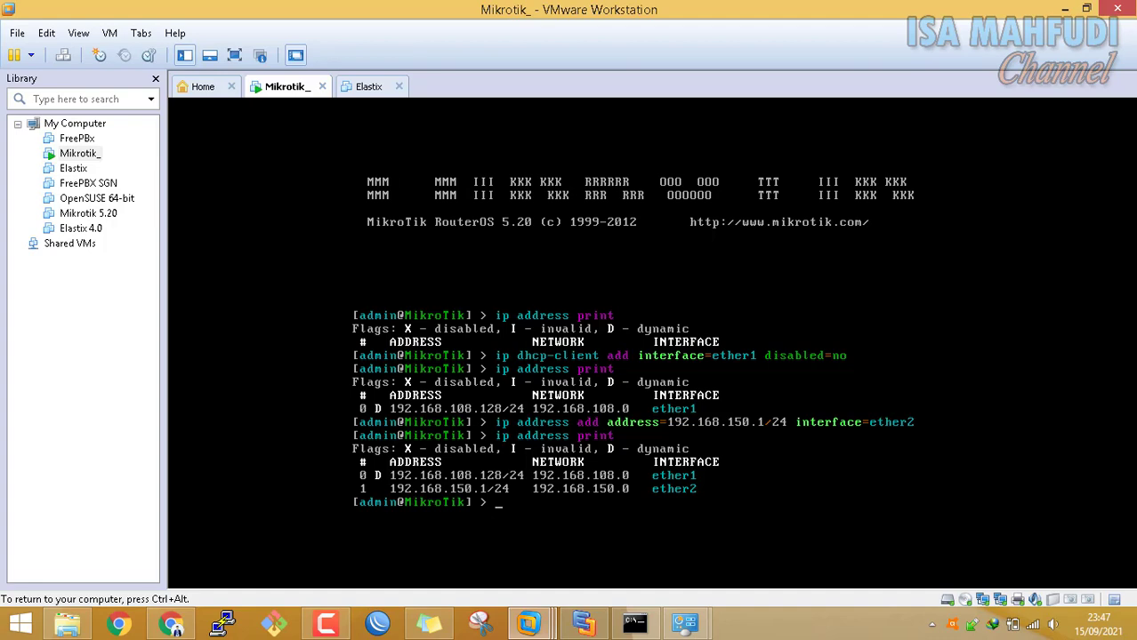
pyautogui.hotkey('ctrl', 'alt')
pyautogui.click(584, 624)
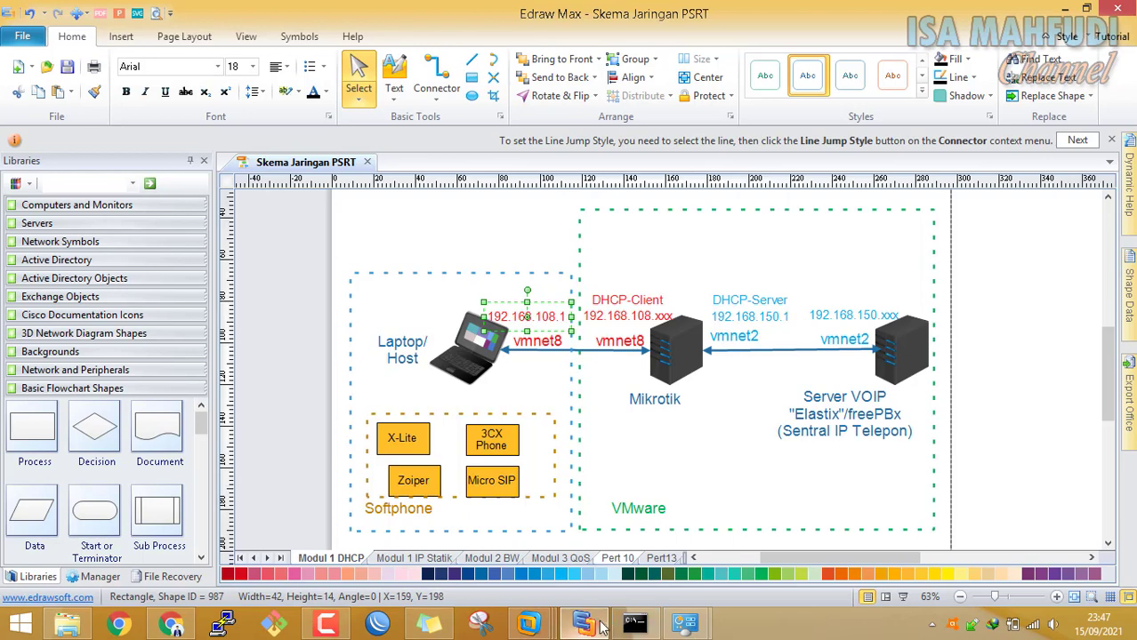
# Start ip dhcp-server setup on the router and choose ether2 as the interface
pyautogui.moveTo(529, 625)
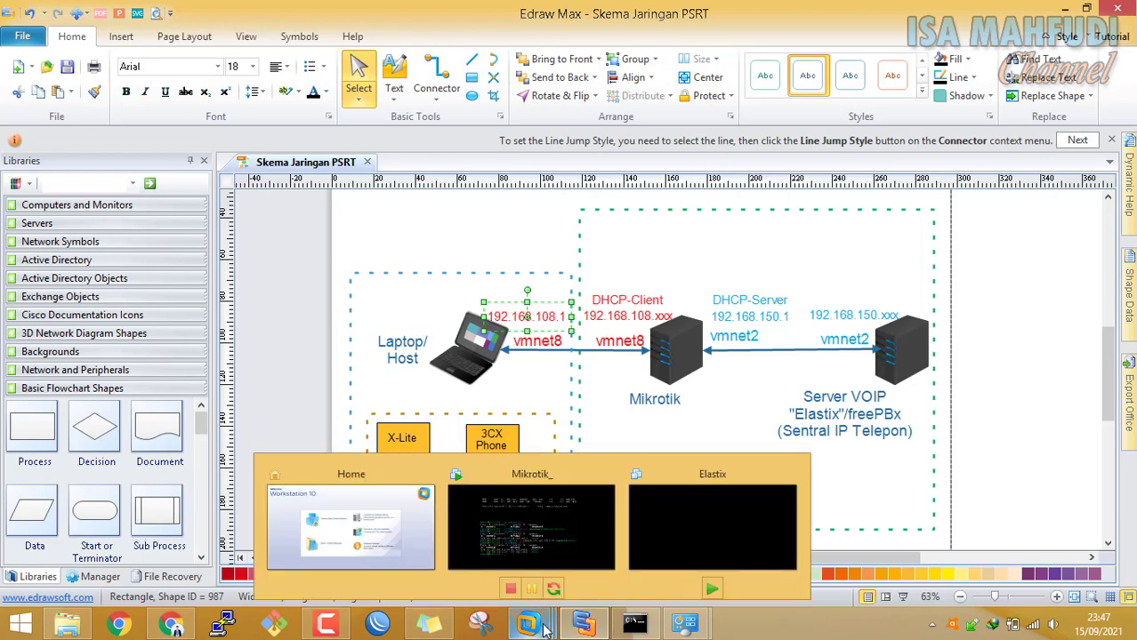
pyautogui.click(546, 537)
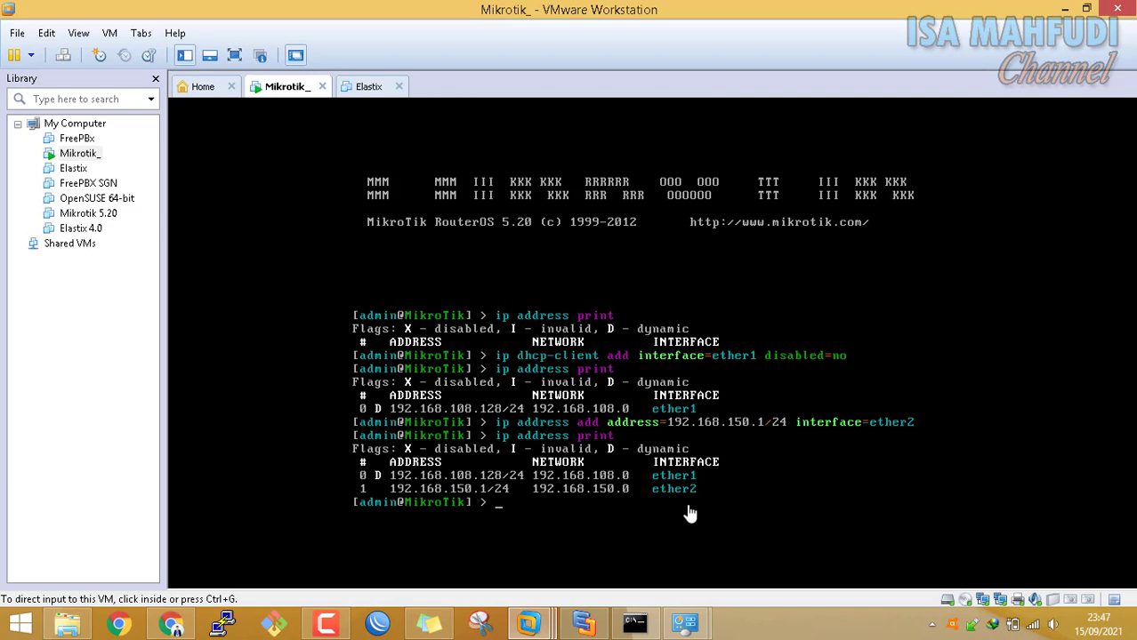
pyautogui.click(608, 495)
pyautogui.write('ip dh')
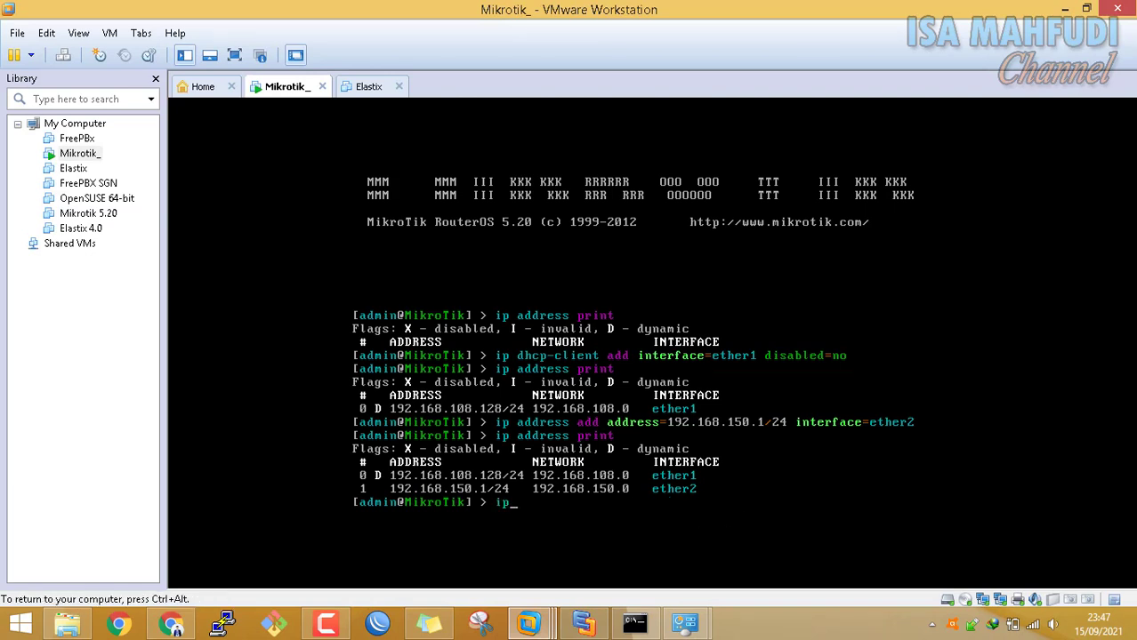
pyautogui.write('cp-se')
pyautogui.press('Tab')
pyautogui.write('setup')
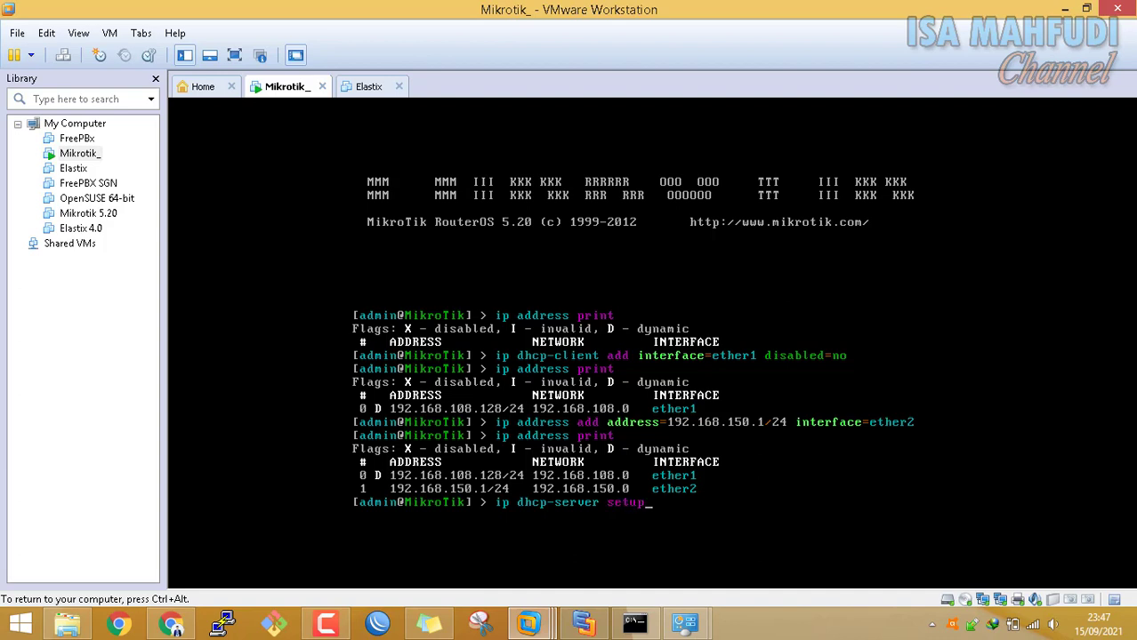
pyautogui.press('Return')
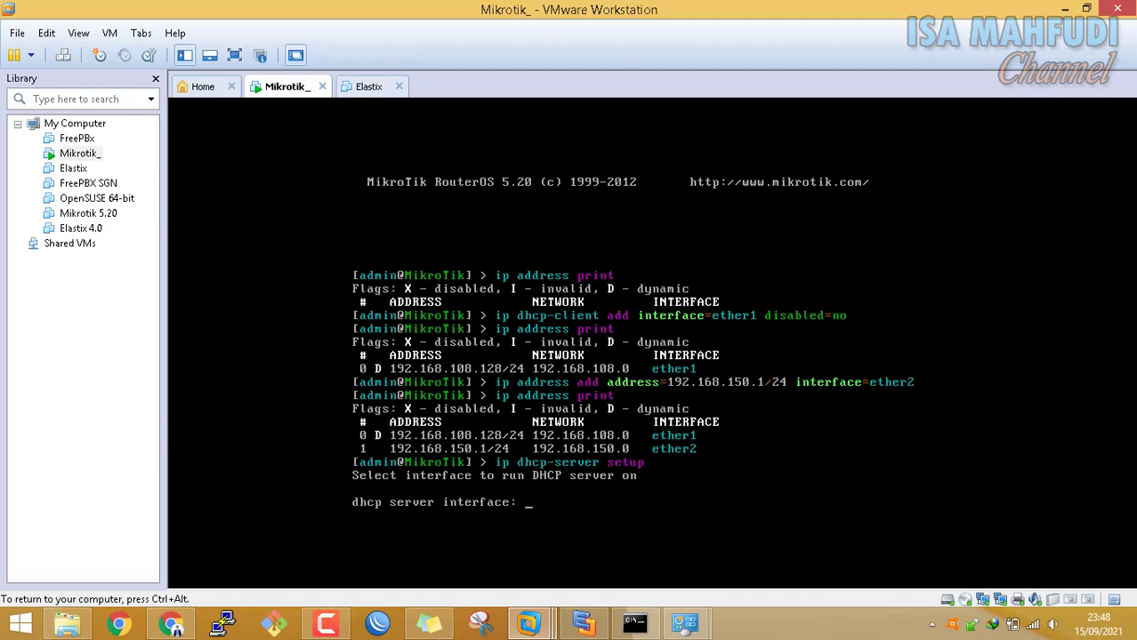
pyautogui.click(584, 624)
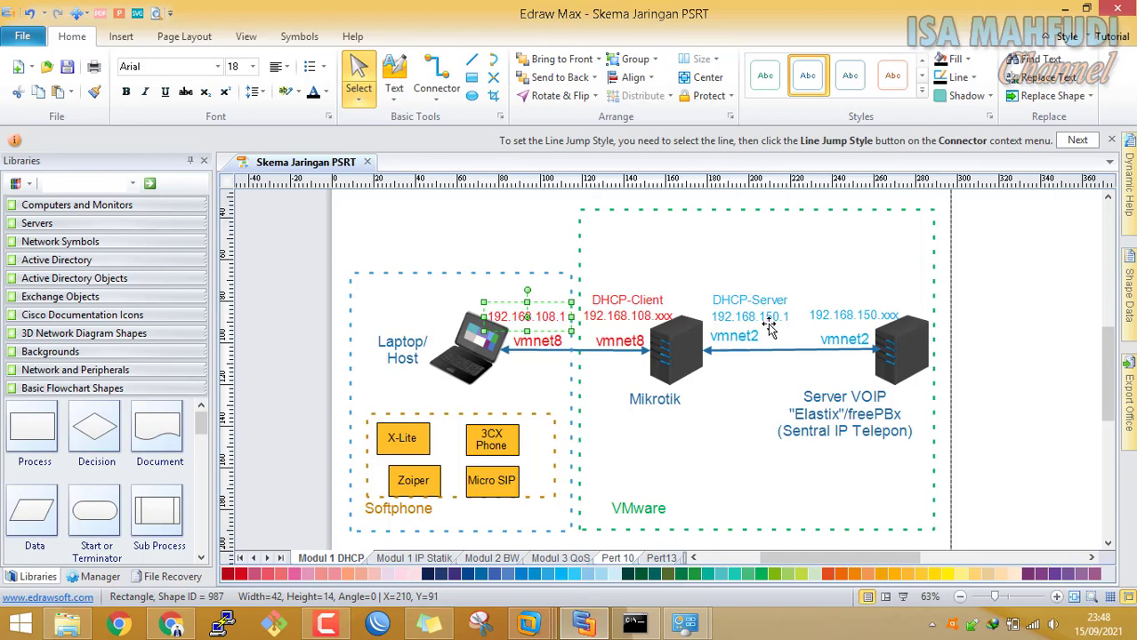
pyautogui.moveTo(528, 624)
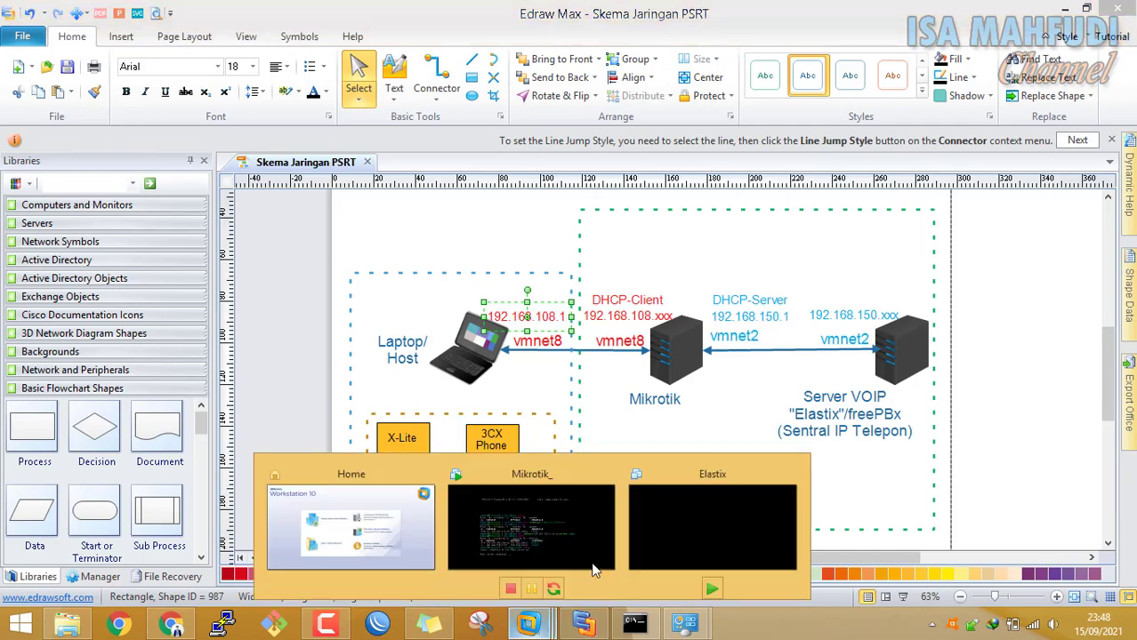
pyautogui.click(585, 507)
pyautogui.click(584, 507)
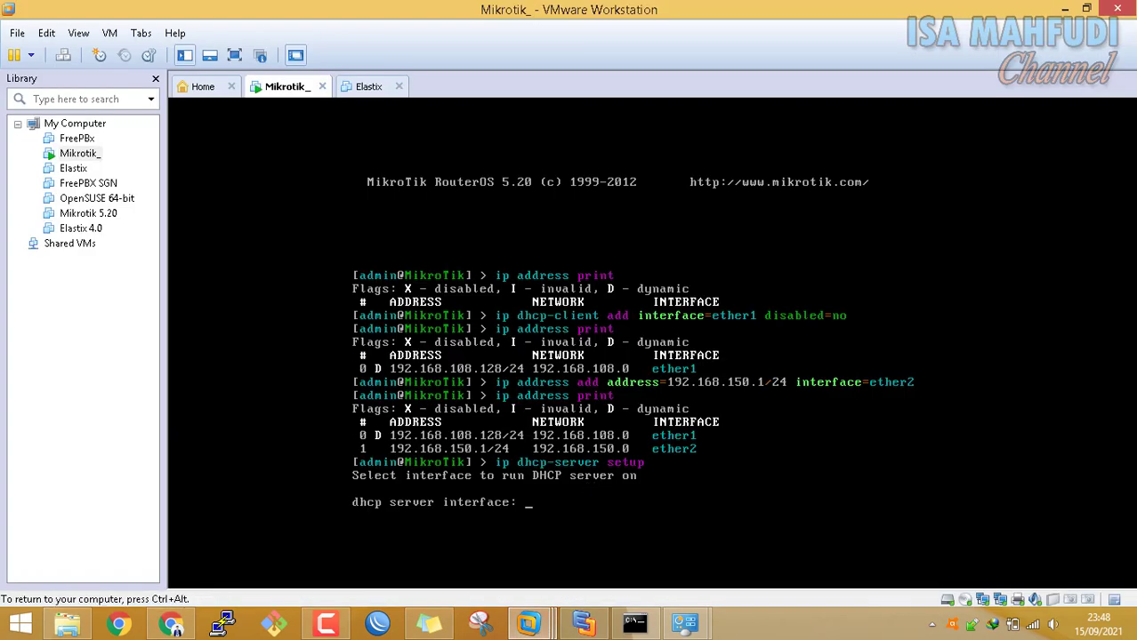
pyautogui.write('ether2')
pyautogui.press('Return')
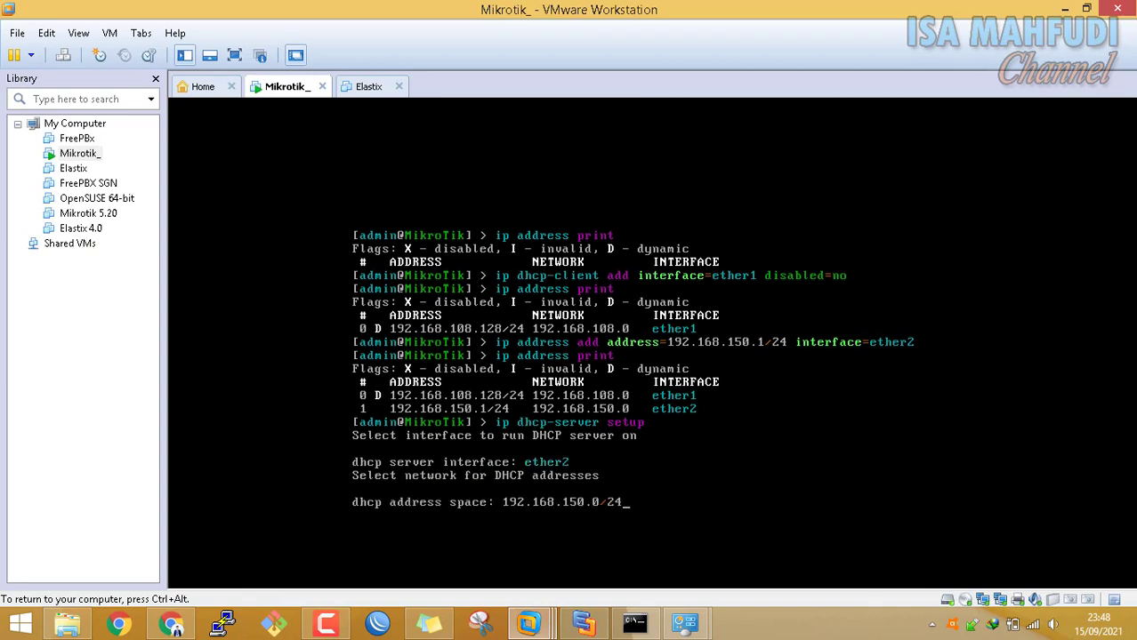
# Accept 192.168.150.0/24, gateway 192.168.150.1, pool .2–.254; set DNS 192.168.108.128; keep 3d lease
pyautogui.press('Return')
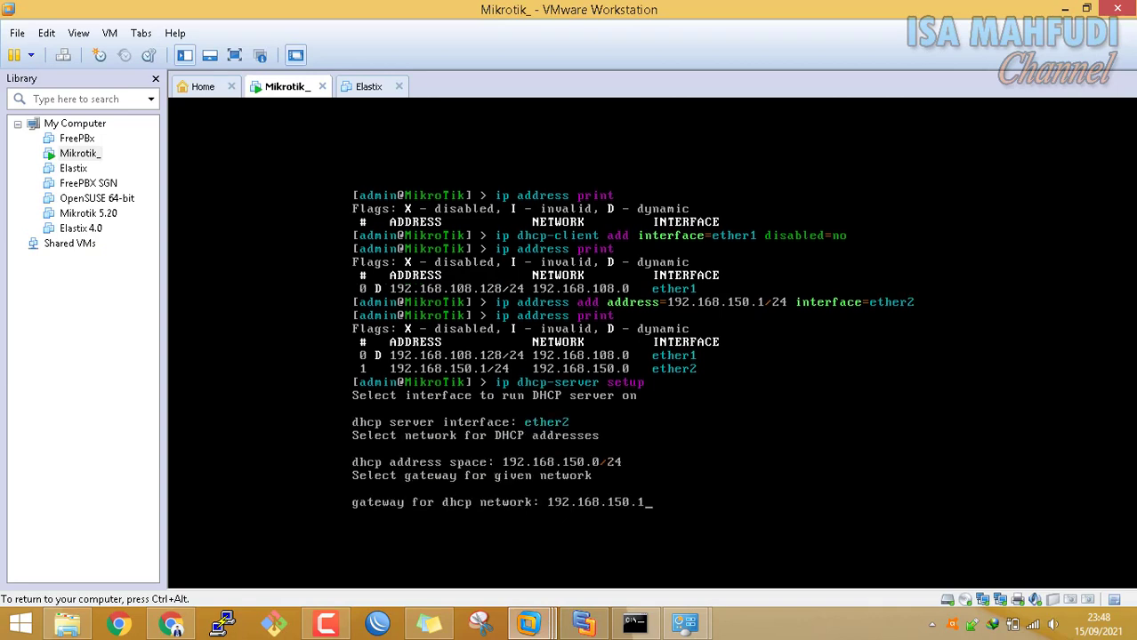
pyautogui.press('Return')
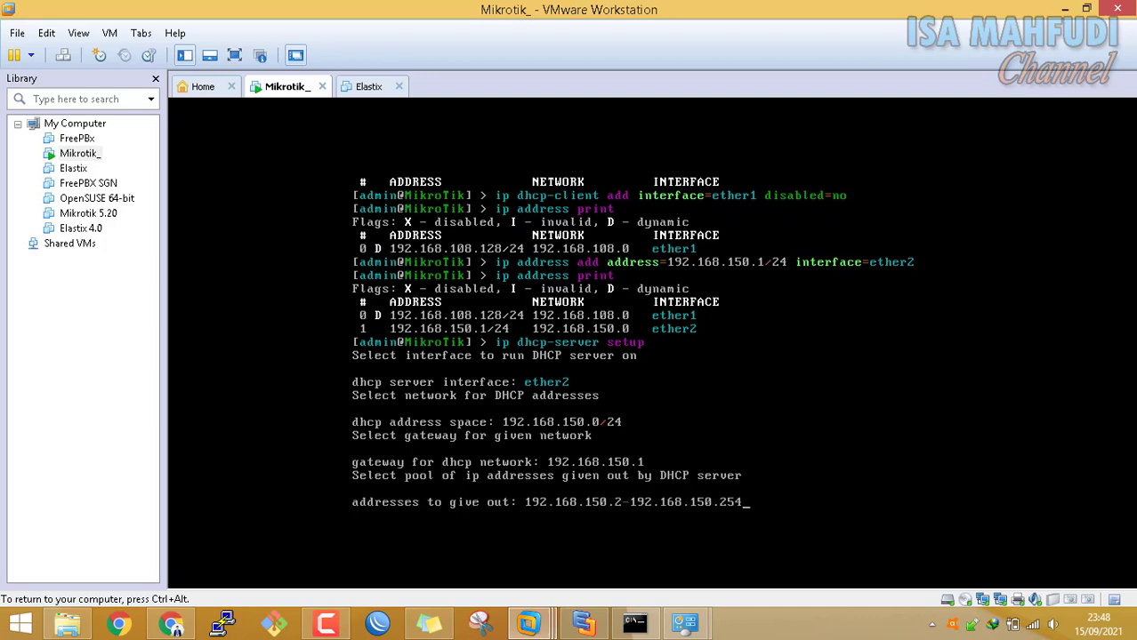
pyautogui.press('Return')
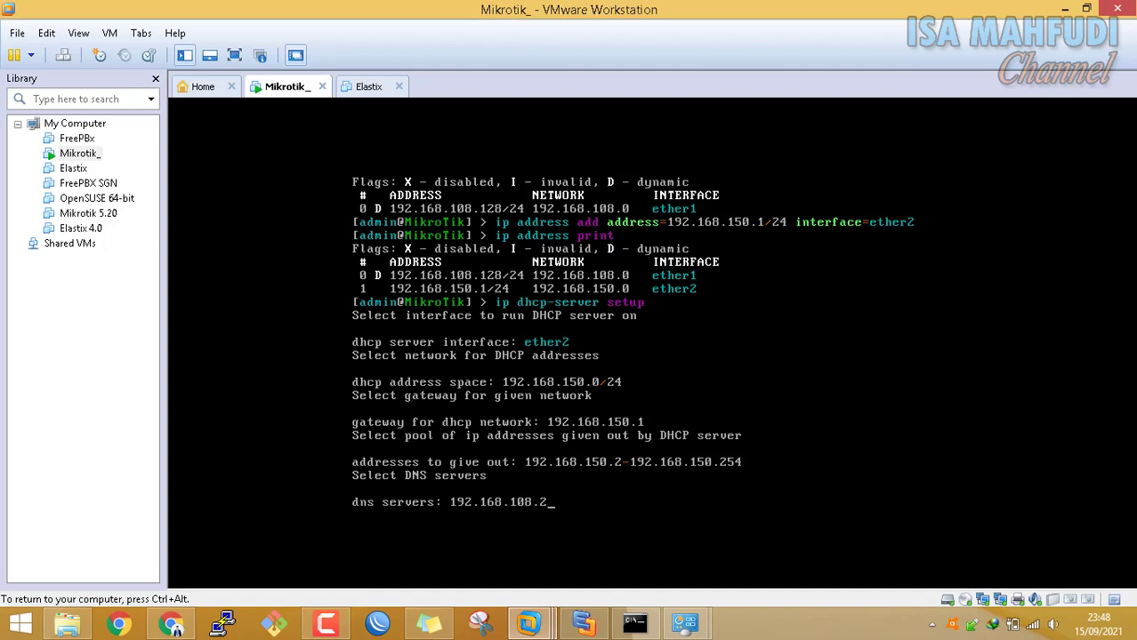
pyautogui.press('BackSpace')
pyautogui.hotkey('ctrl', 'alt')
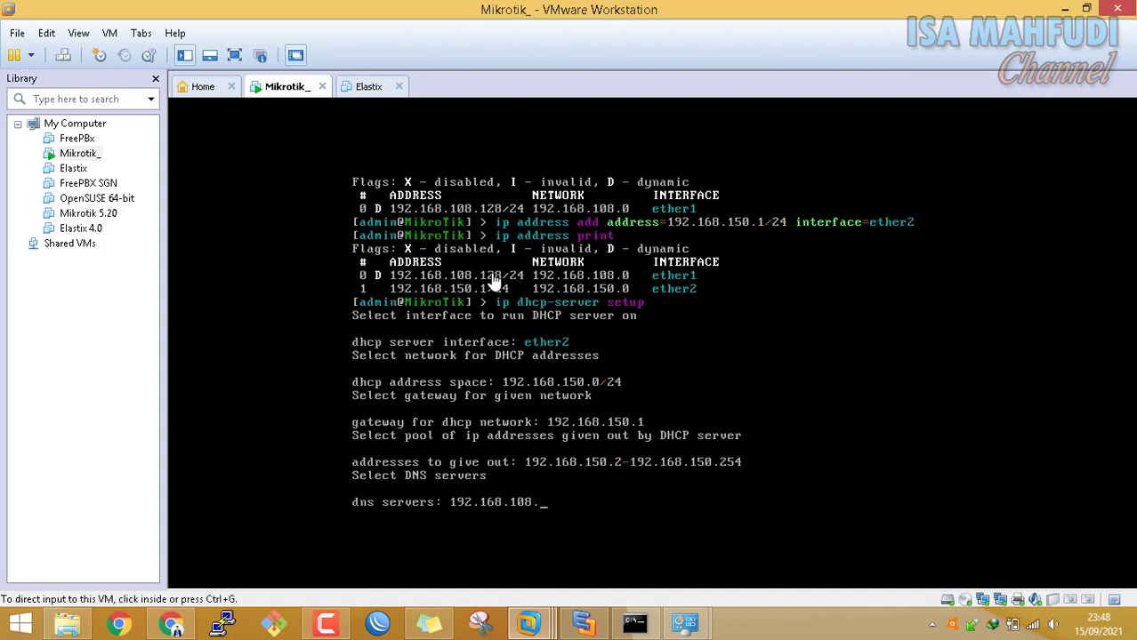
pyautogui.click(562, 501)
pyautogui.write('1')
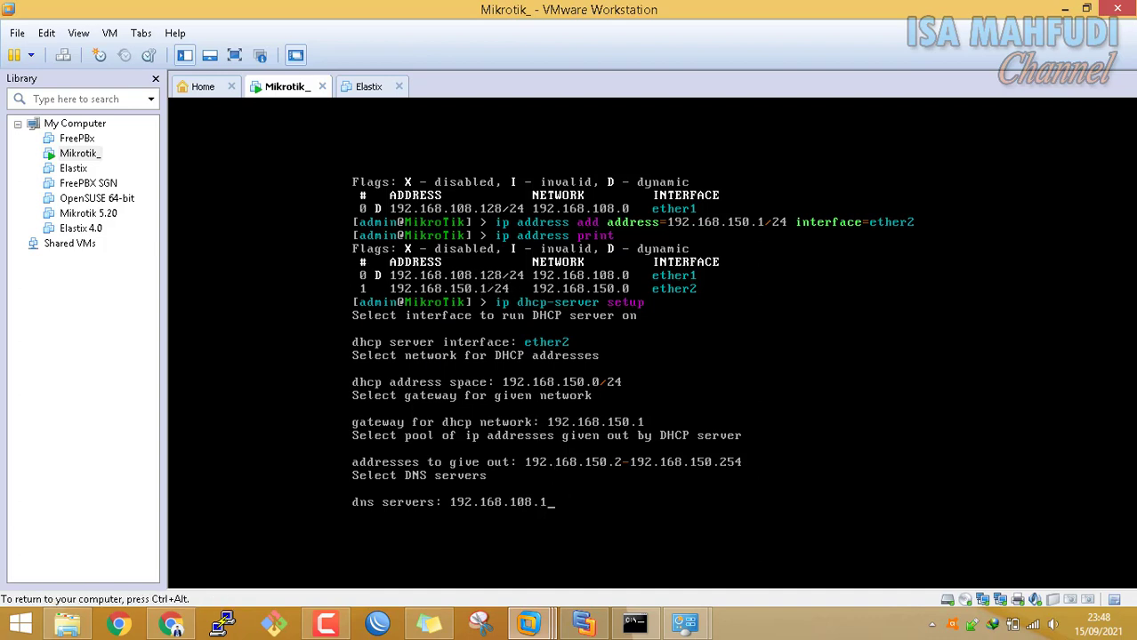
pyautogui.write('28')
pyautogui.press('Return')
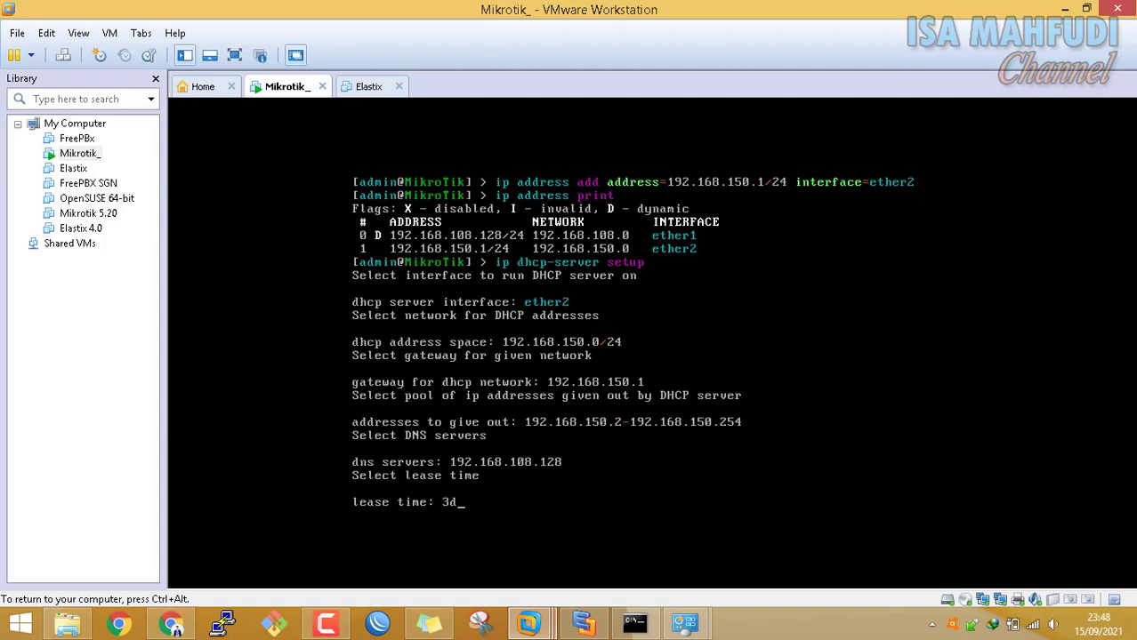
pyautogui.press('Return')
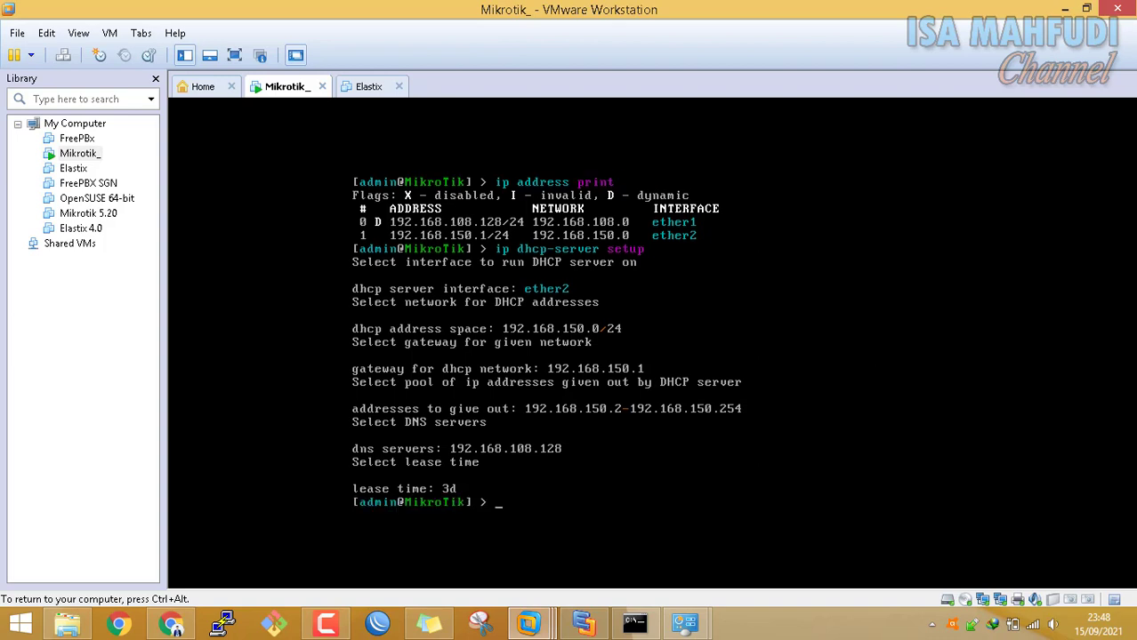
pyautogui.hotkey('ctrl', 'alt')
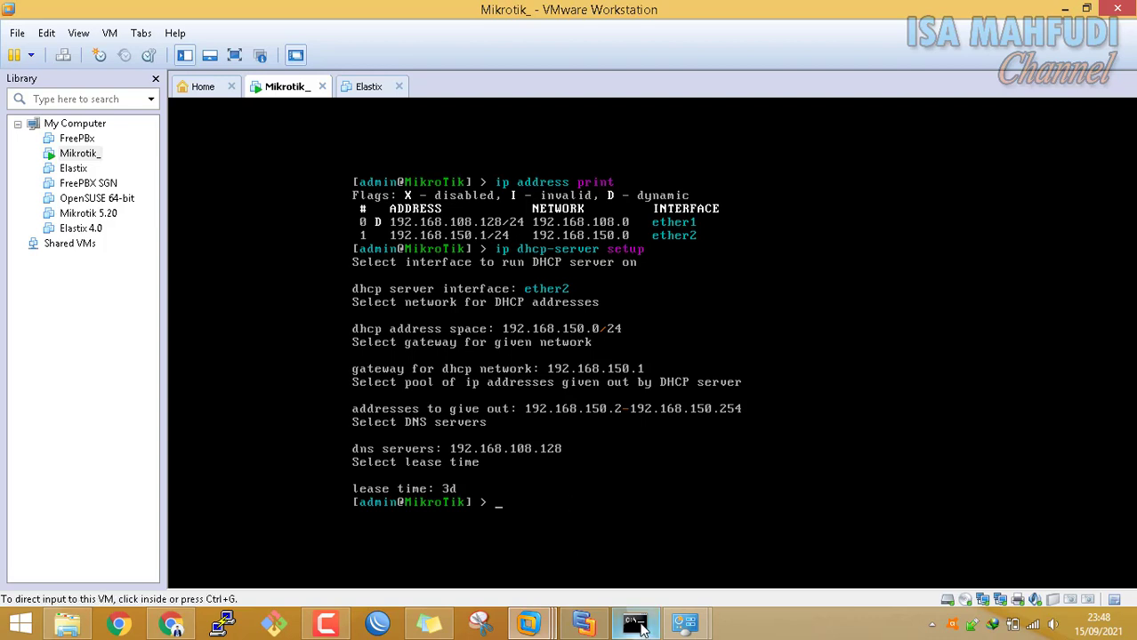
# Uncover the router console and list its IP addresses again
pyautogui.click(634, 623)
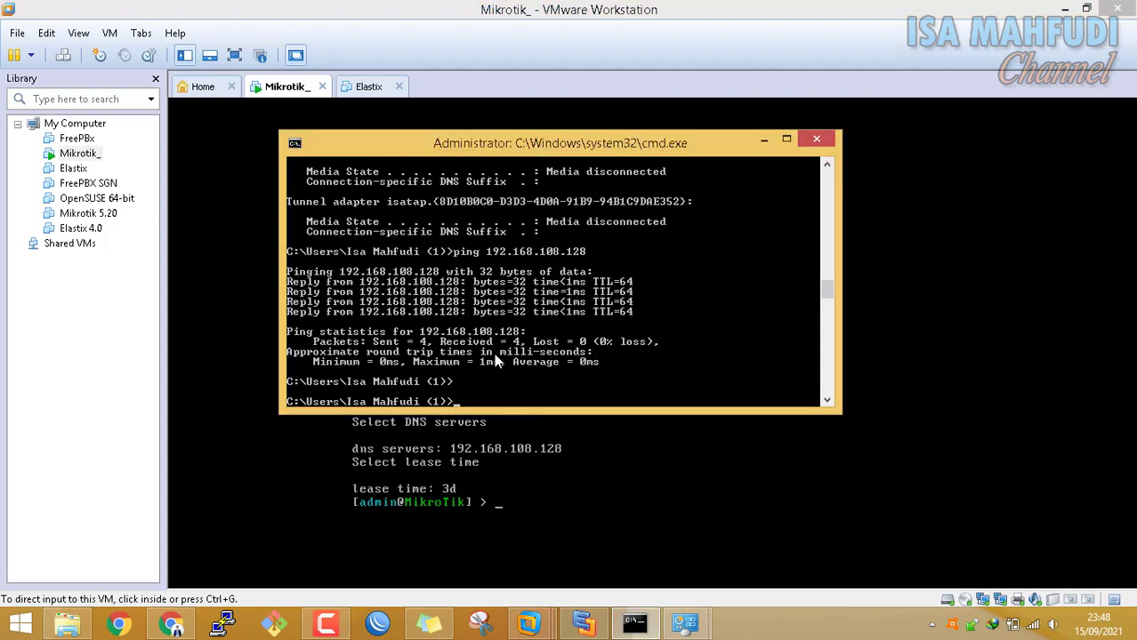
pyautogui.moveTo(557, 148); pyautogui.dragTo(663, 48)
pyautogui.click(625, 416)
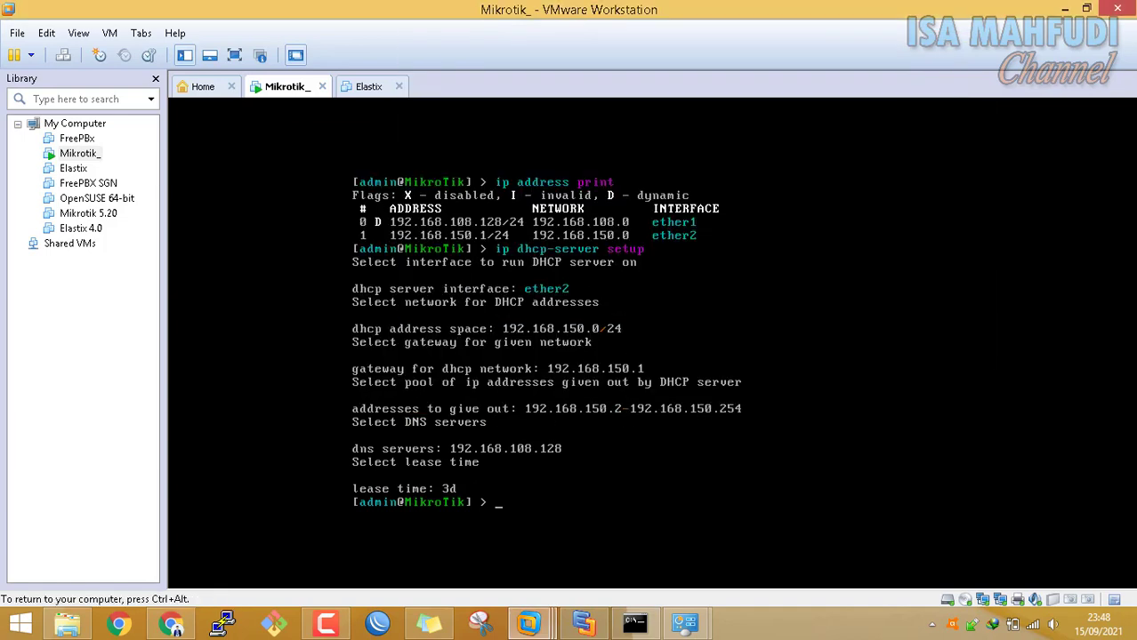
pyautogui.write('ip address print')
pyautogui.press('Return')
pyautogui.hotkey('ctrl', 'alt')
# Ping 192.168.150.1 from the host and stop it after it times out
pyautogui.click(634, 623)
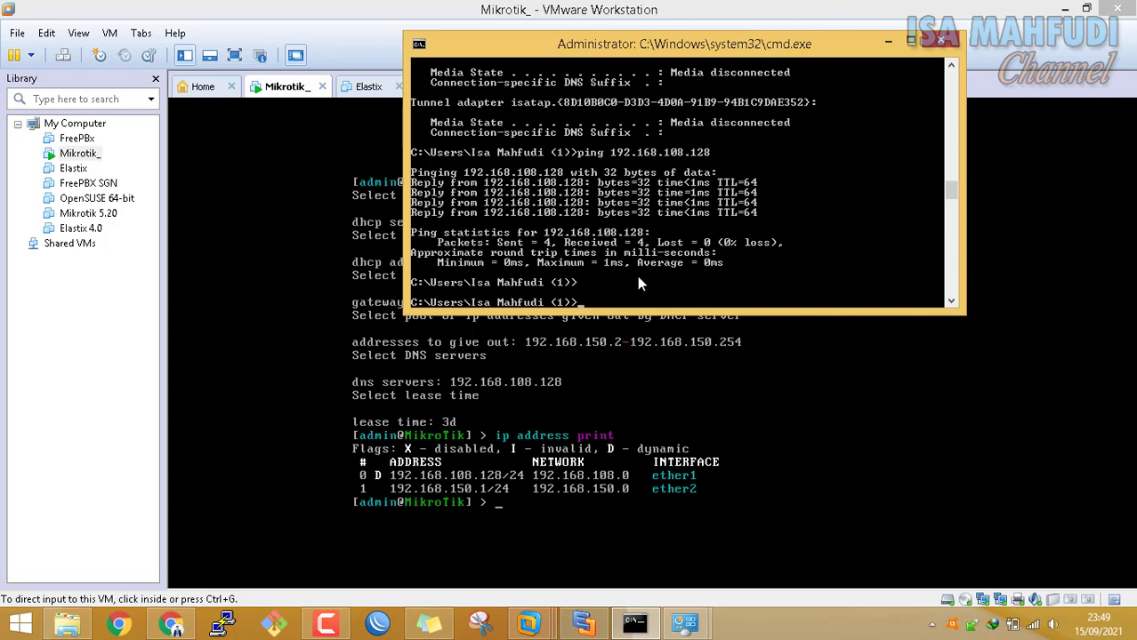
pyautogui.write('ping 192.168.108.128')
pyautogui.press('BackSpace')
pyautogui.press('BackSpace')
pyautogui.press('BackSpace')
pyautogui.press('BackSpace')
pyautogui.press('BackSpace')
pyautogui.press('BackSpace')
pyautogui.press('BackSpace')
pyautogui.press('BackSpace')
pyautogui.press('BackSpace')
pyautogui.press('BackSpace')
pyautogui.press('BackSpace')
pyautogui.press('BackSpace')
pyautogui.press('BackSpace')
pyautogui.press('BackSpace')
pyautogui.press('BackSpace')
pyautogui.press('BackSpace')
pyautogui.press('BackSpace')
pyautogui.press('BackSpace')
pyautogui.press('BackSpace')
pyautogui.press('BackSpace')
pyautogui.write('ping 192.168.150.1')
pyautogui.press('Return')
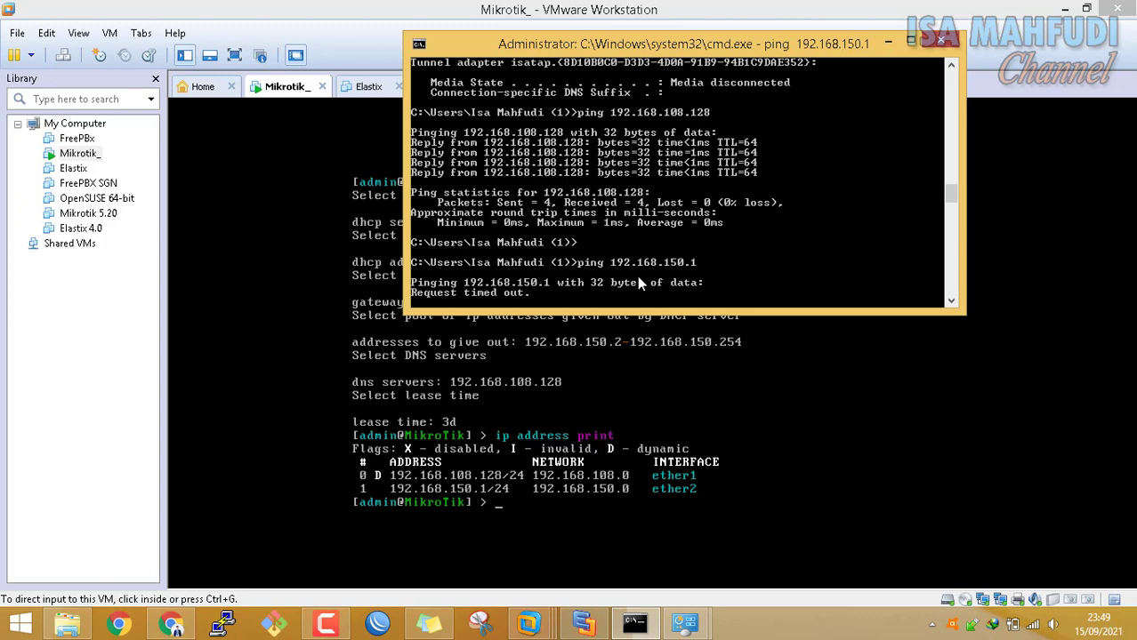
pyautogui.hotkey('ctrl', 'c')
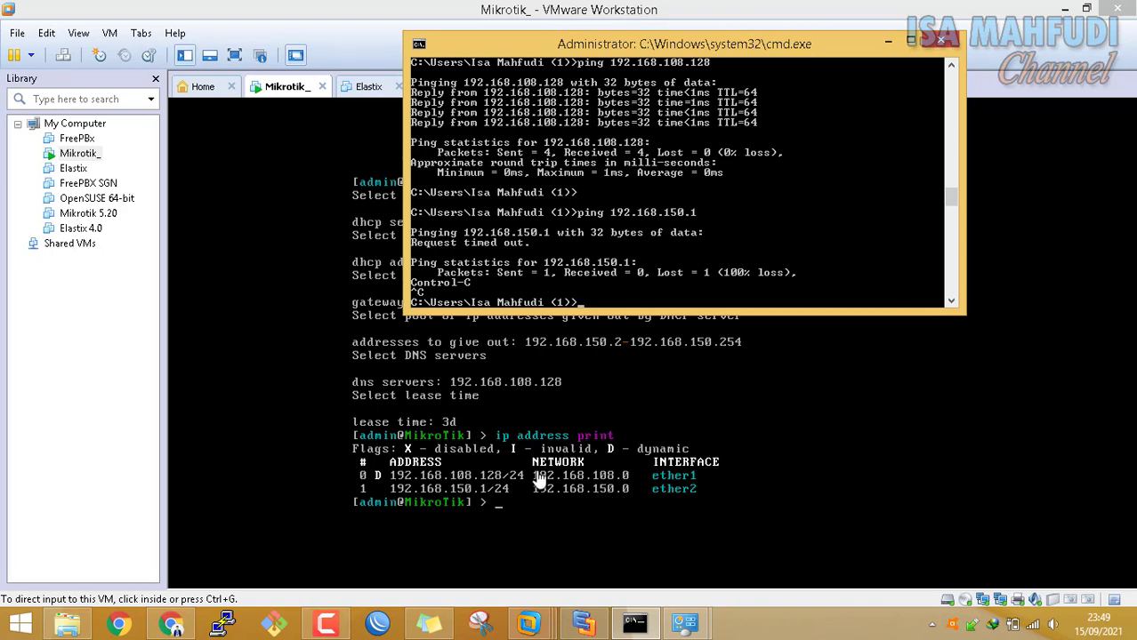
# Open the Internet Protocol Version 4 properties of the VMnet8 adapter
pyautogui.click(685, 622)
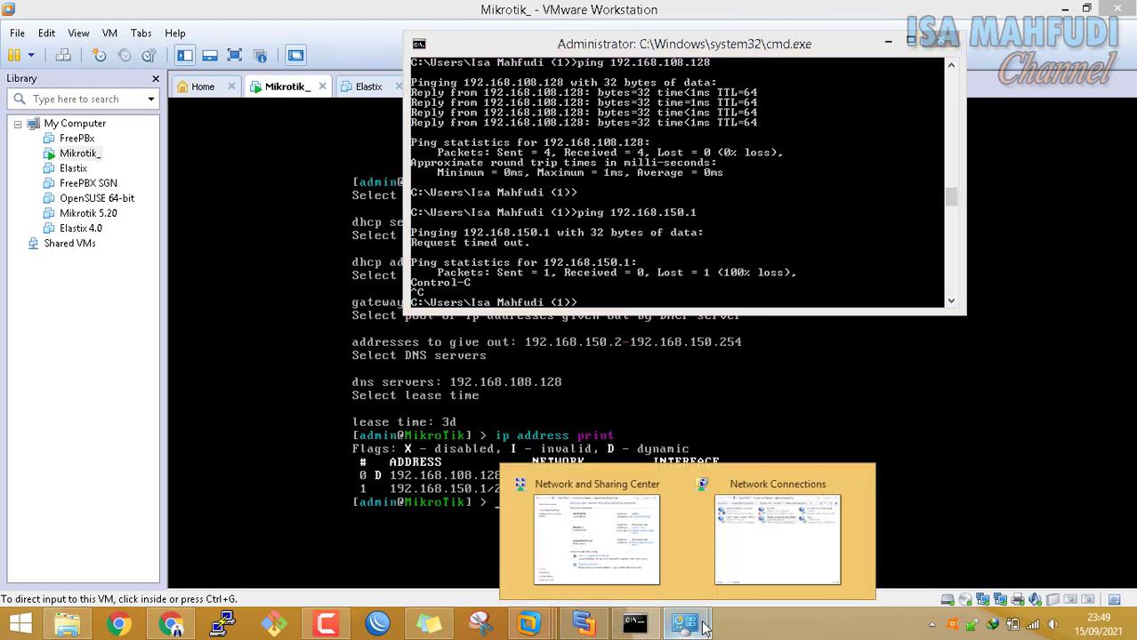
pyautogui.click(737, 570)
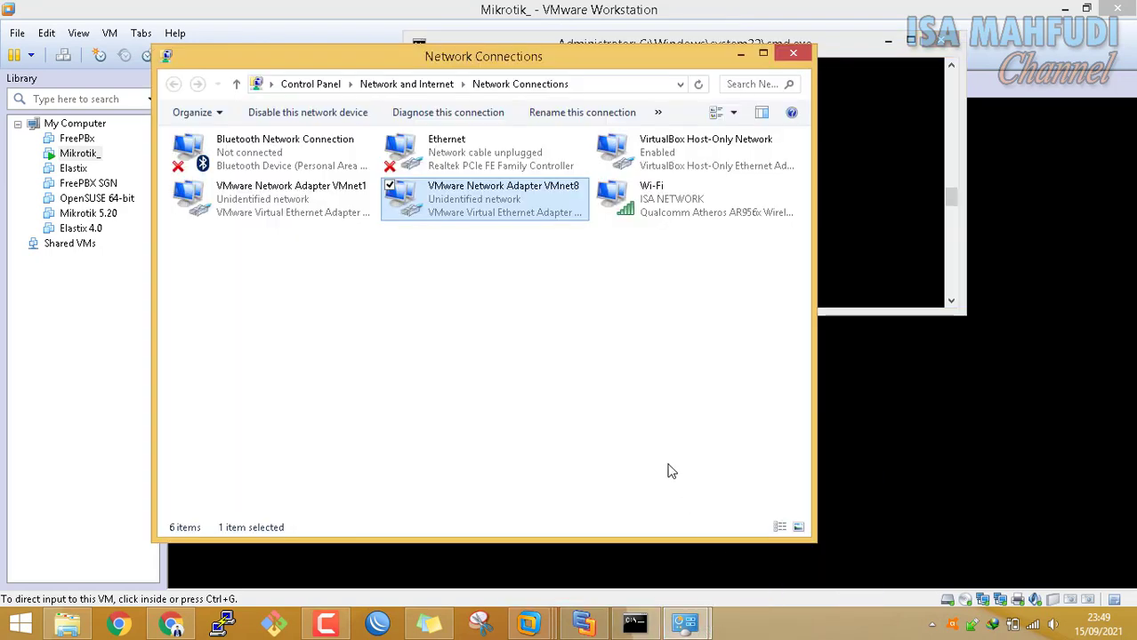
pyautogui.rightClick(481, 193)
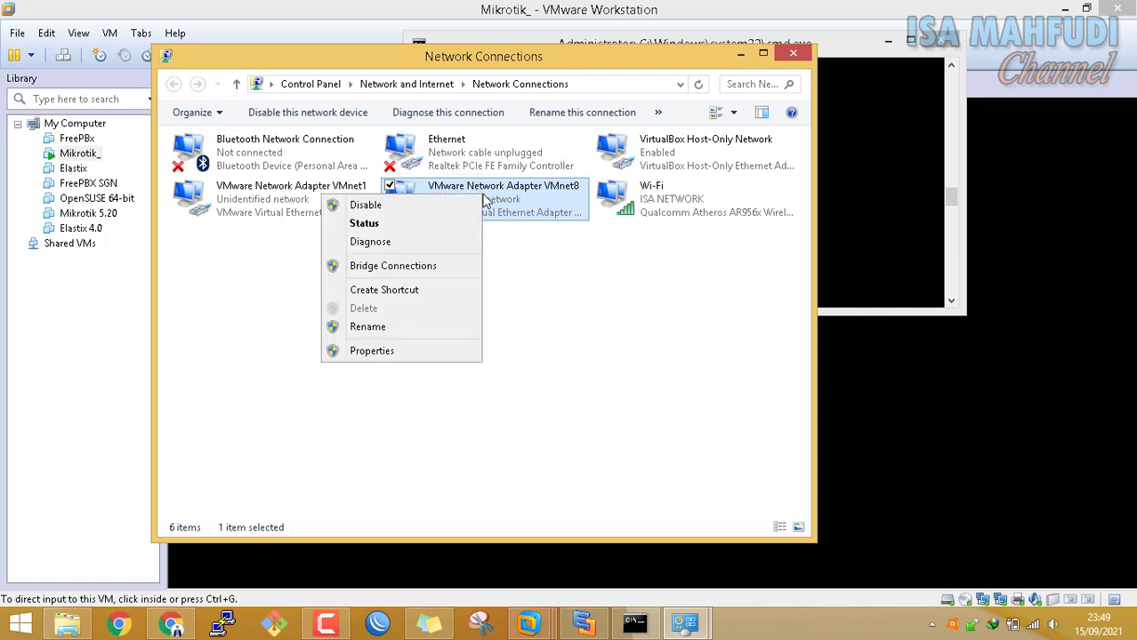
pyautogui.click(452, 350)
pyautogui.click(455, 326)
pyautogui.click(384, 348)
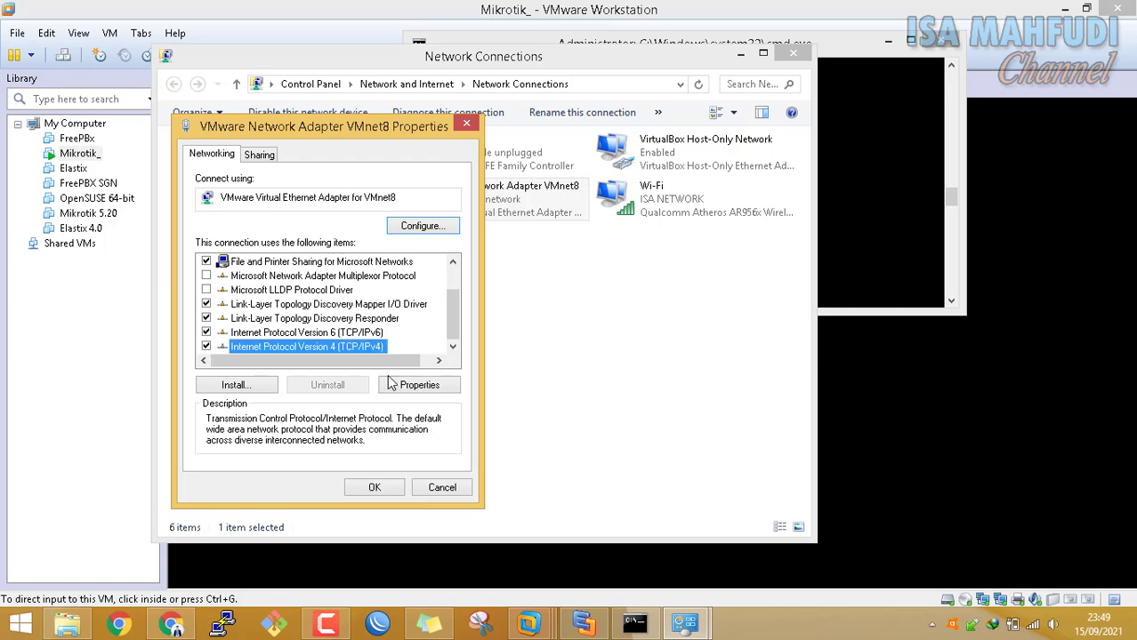
pyautogui.click(420, 385)
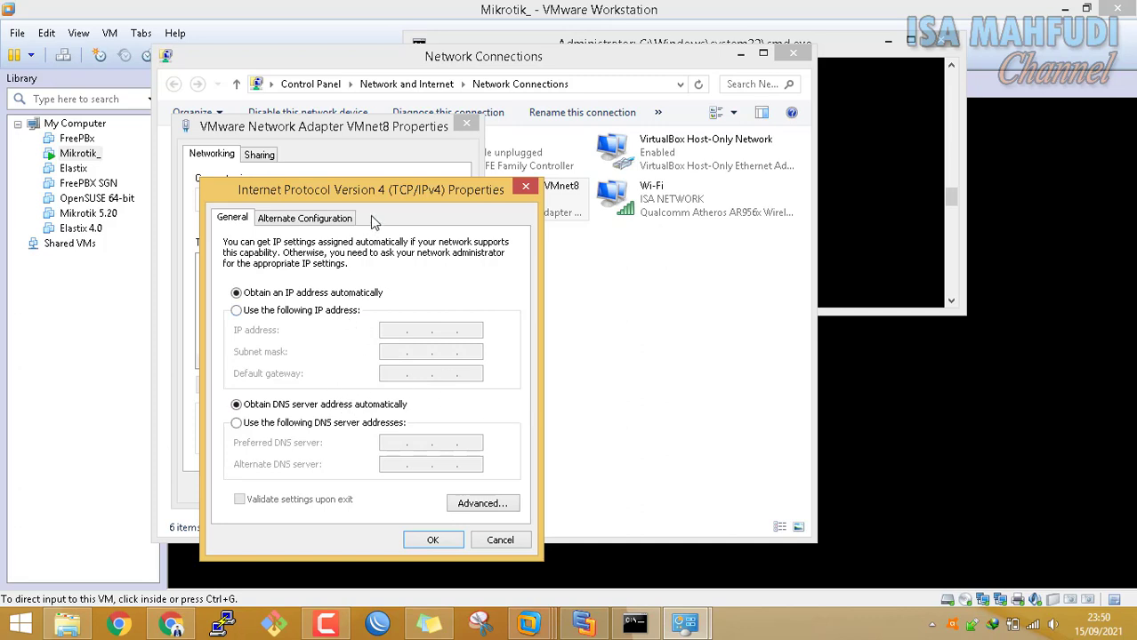
# Run ipconfig to check VMnet8's 192.168.108.1 address, then close the IPv4 dialog unsaved
pyautogui.click(862, 71)
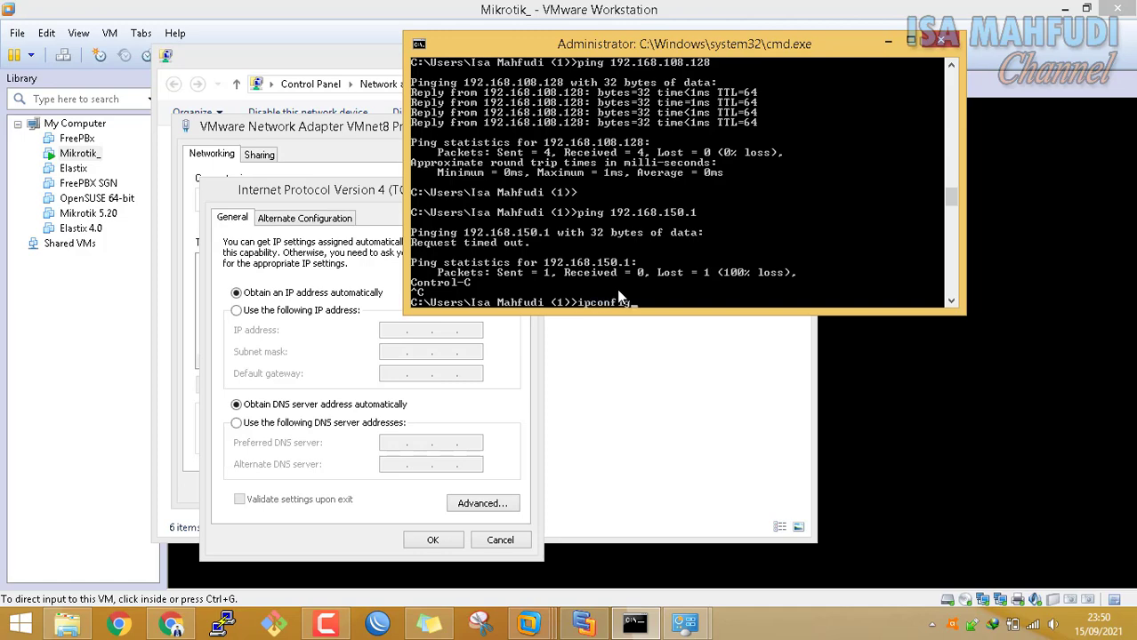
pyautogui.press('Return')
pyautogui.scroll(5, 818, 194)
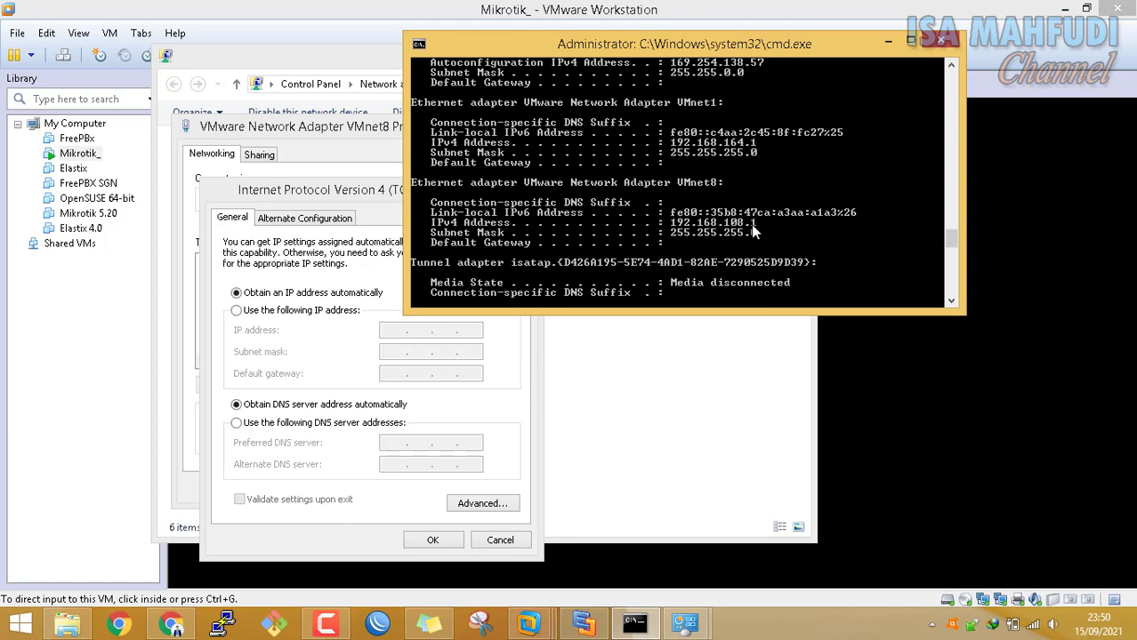
pyautogui.moveTo(356, 194); pyautogui.dragTo(277, 126)
pyautogui.moveTo(836, 45); pyautogui.dragTo(1065, 85)
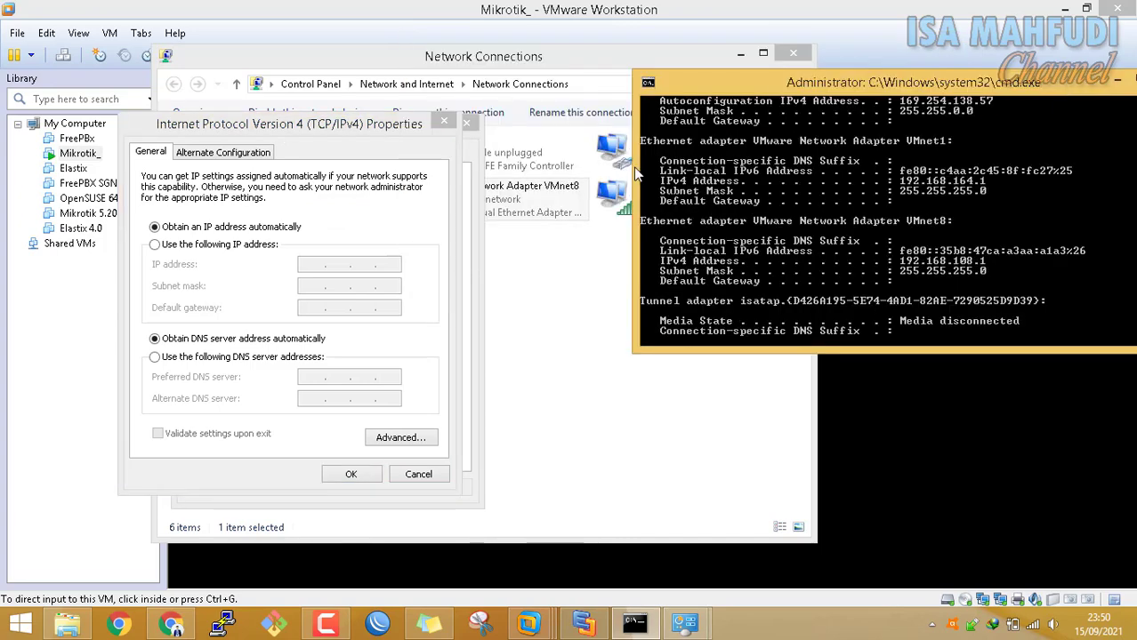
pyautogui.click(366, 260)
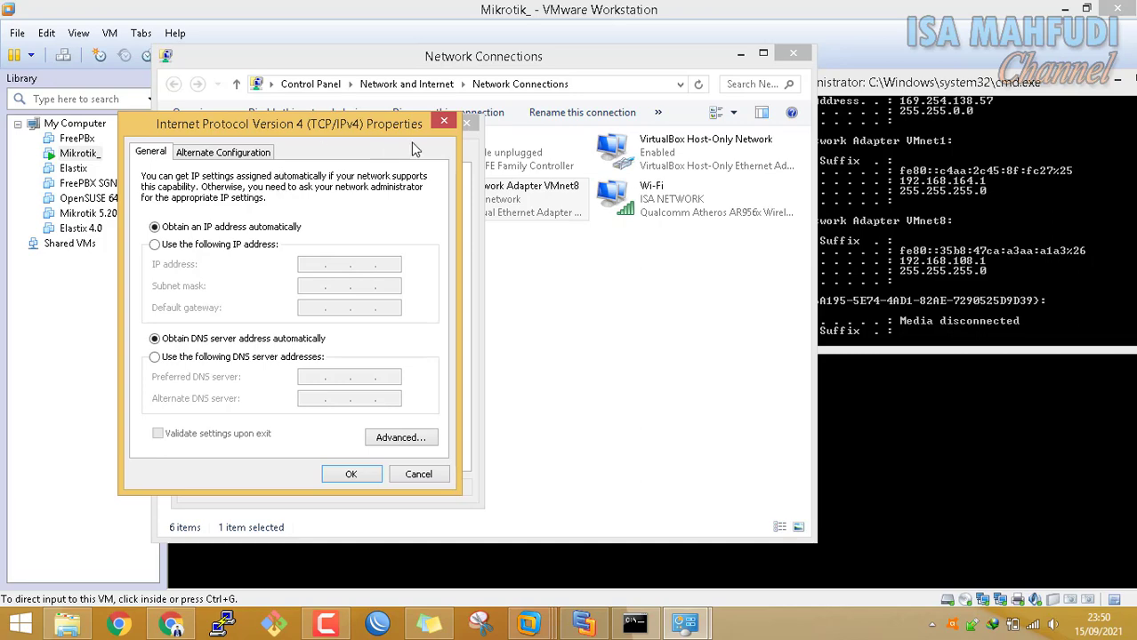
pyautogui.click(232, 245)
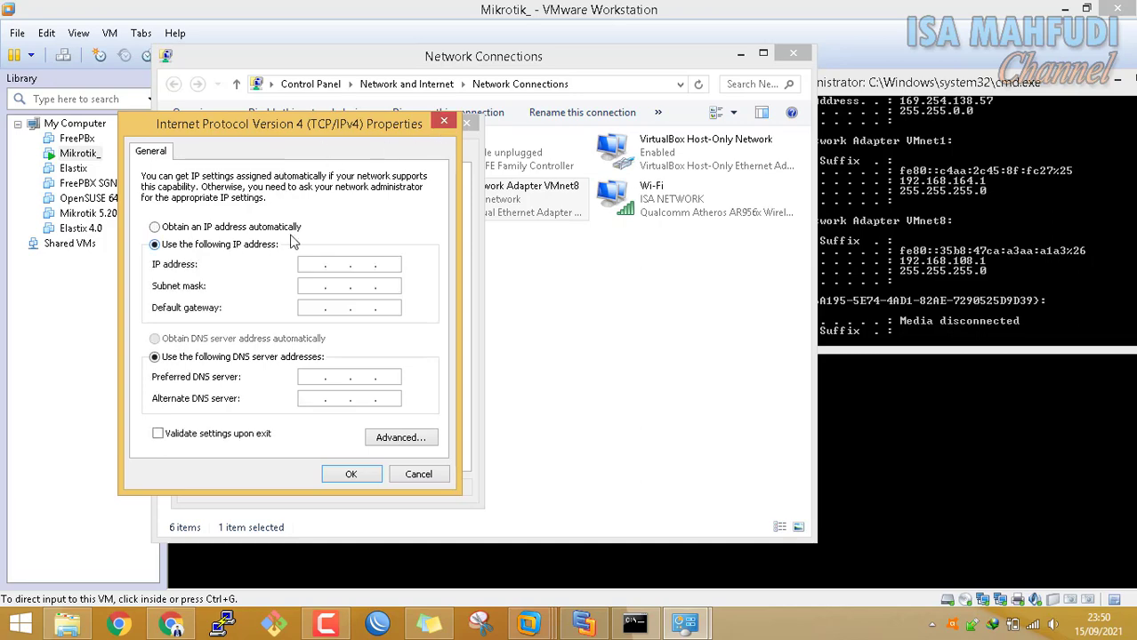
pyautogui.click(445, 121)
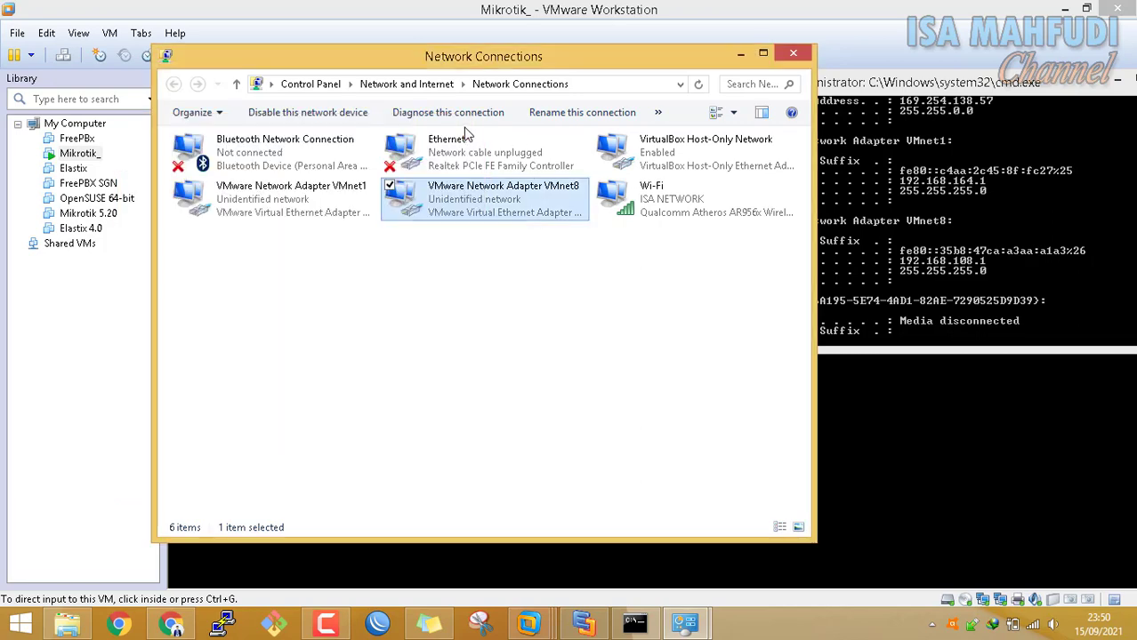
pyautogui.rightClick(523, 204)
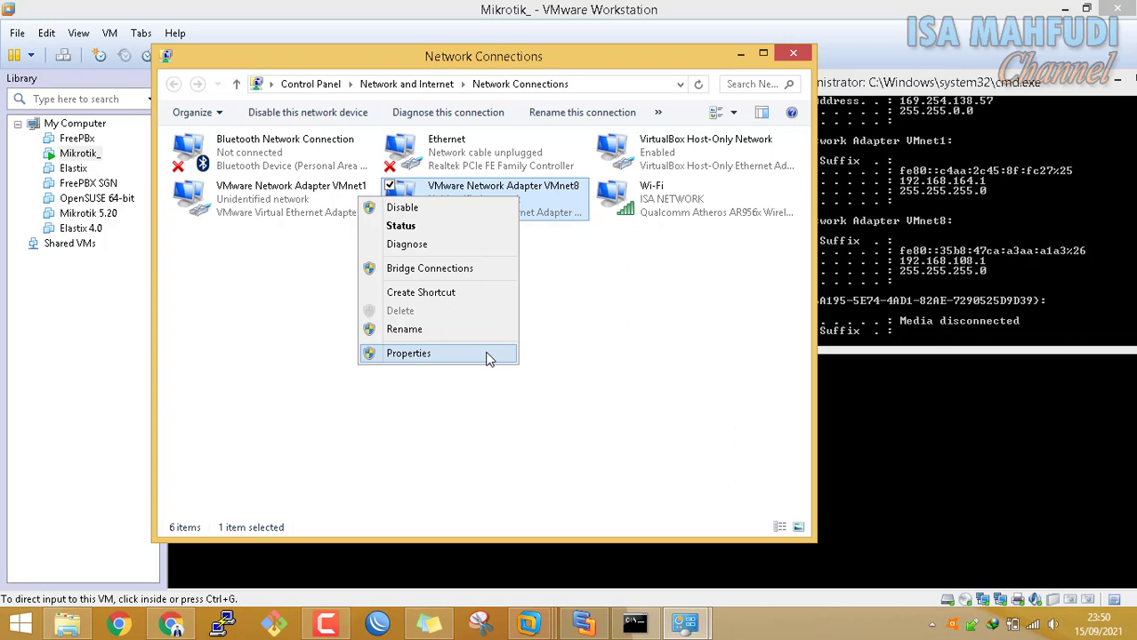
# Switch VMnet8's IPv4 to a manual address 192.168.108.1, letting the mask fill as 255.255.255.0
pyautogui.click(572, 226)
pyautogui.rightClick(548, 204)
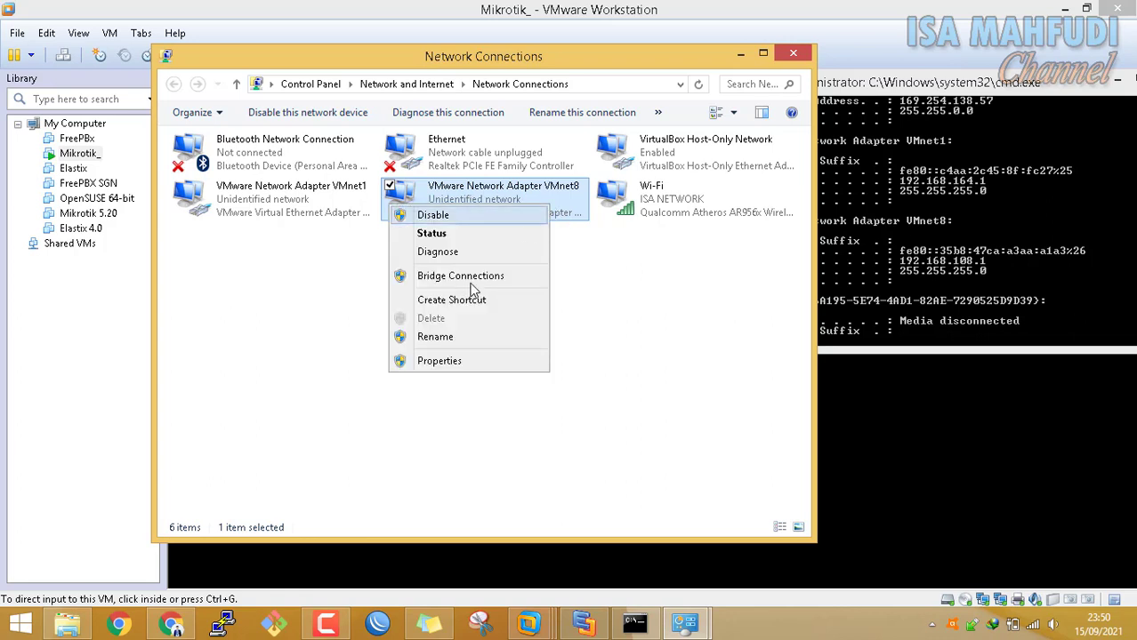
pyautogui.click(439, 361)
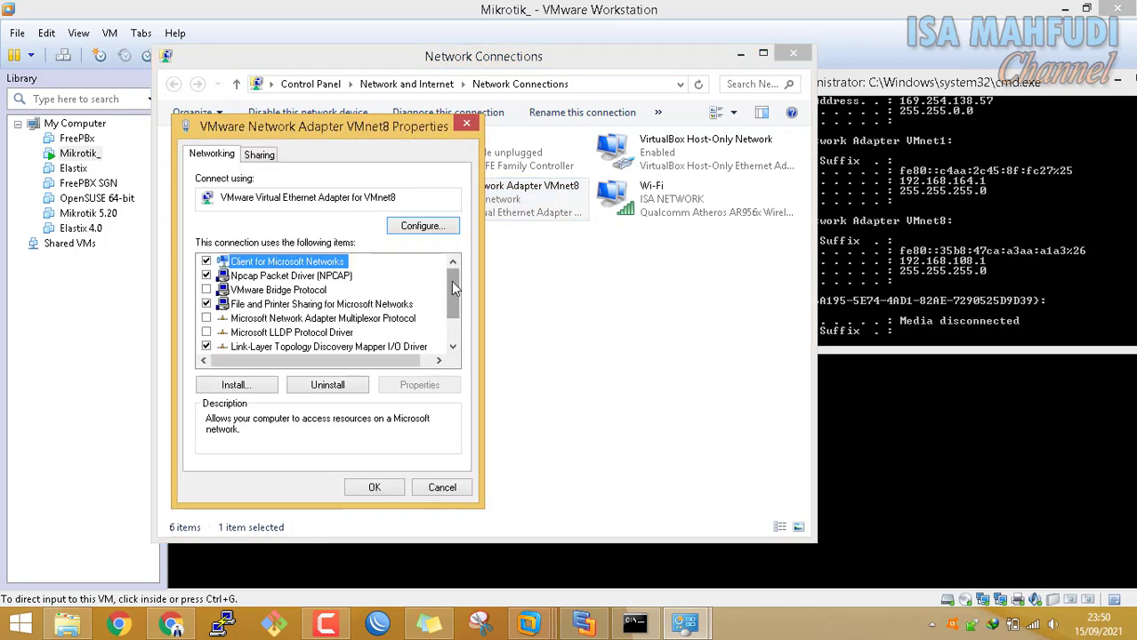
pyautogui.scroll(-1, 453, 283)
pyautogui.click(380, 346)
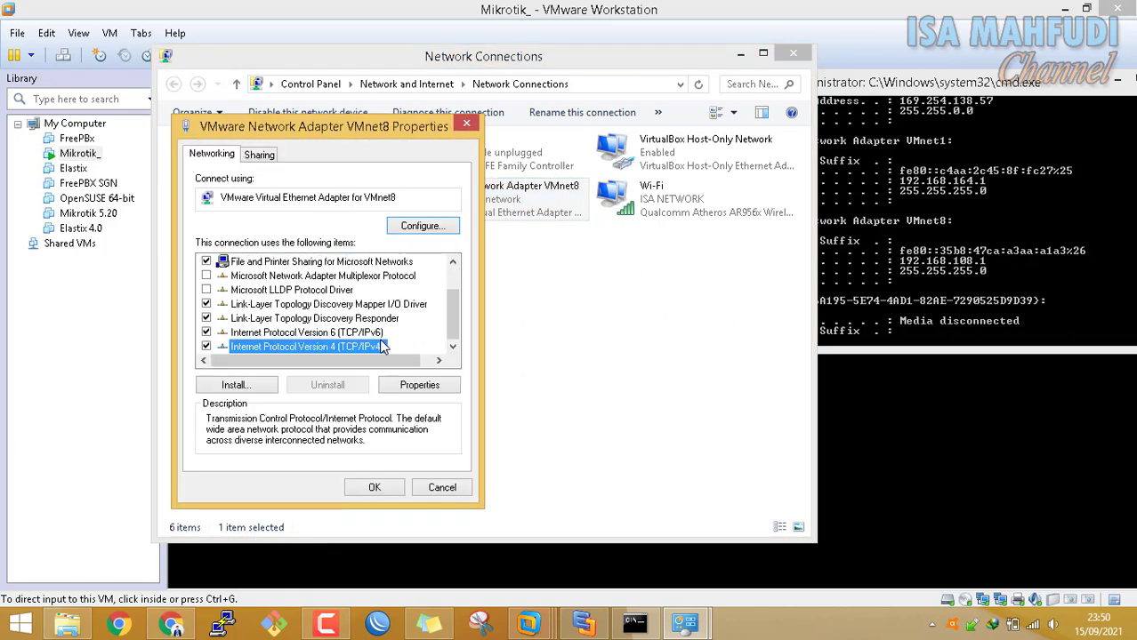
pyautogui.click(445, 391)
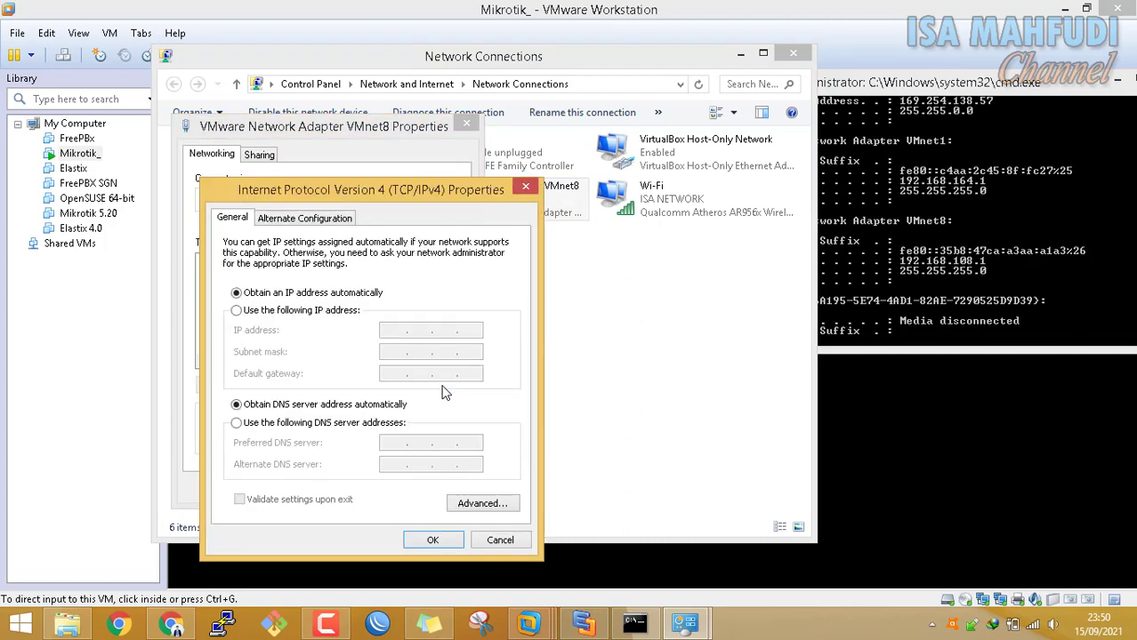
pyautogui.click(345, 317)
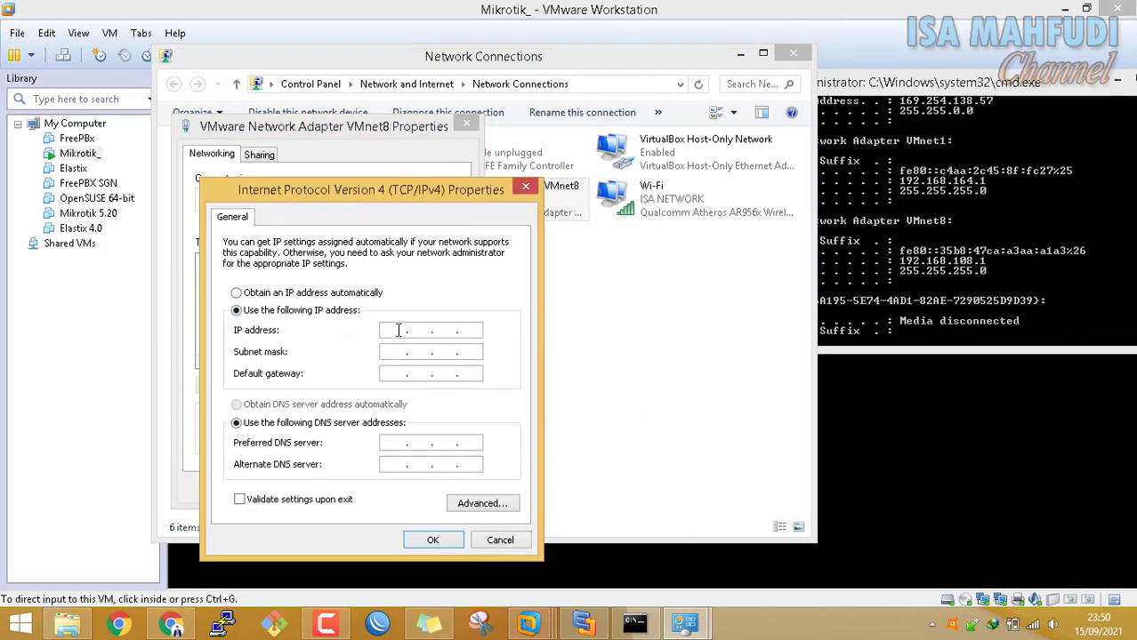
pyautogui.click(395, 331)
pyautogui.write('192 . 168 . 108 . 1')
pyautogui.press('Tab')
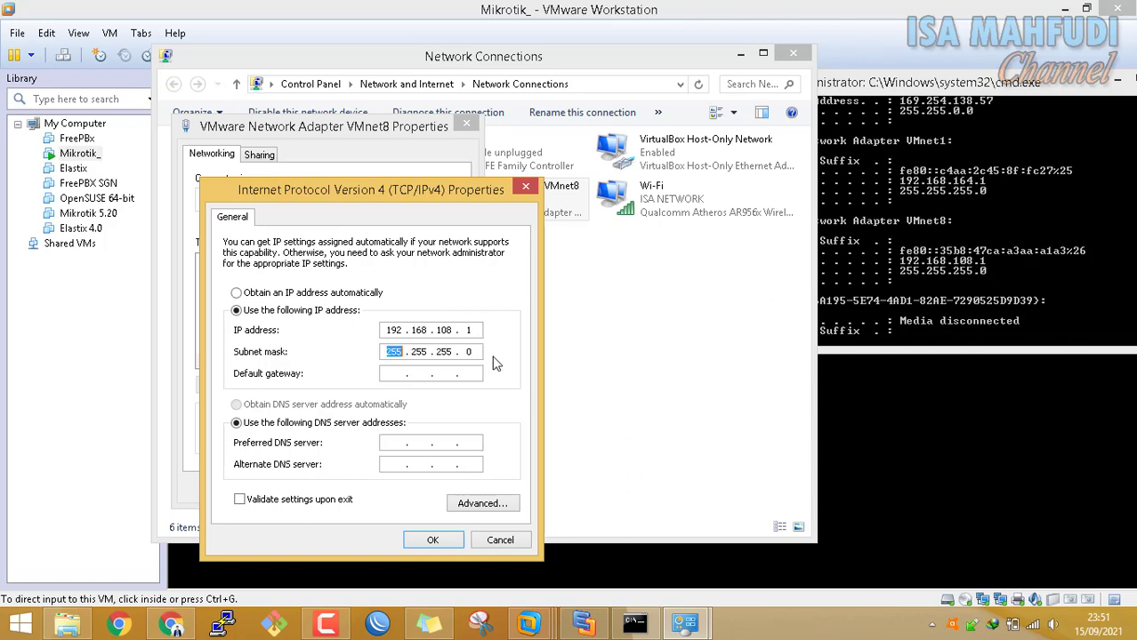
pyautogui.press('Tab')
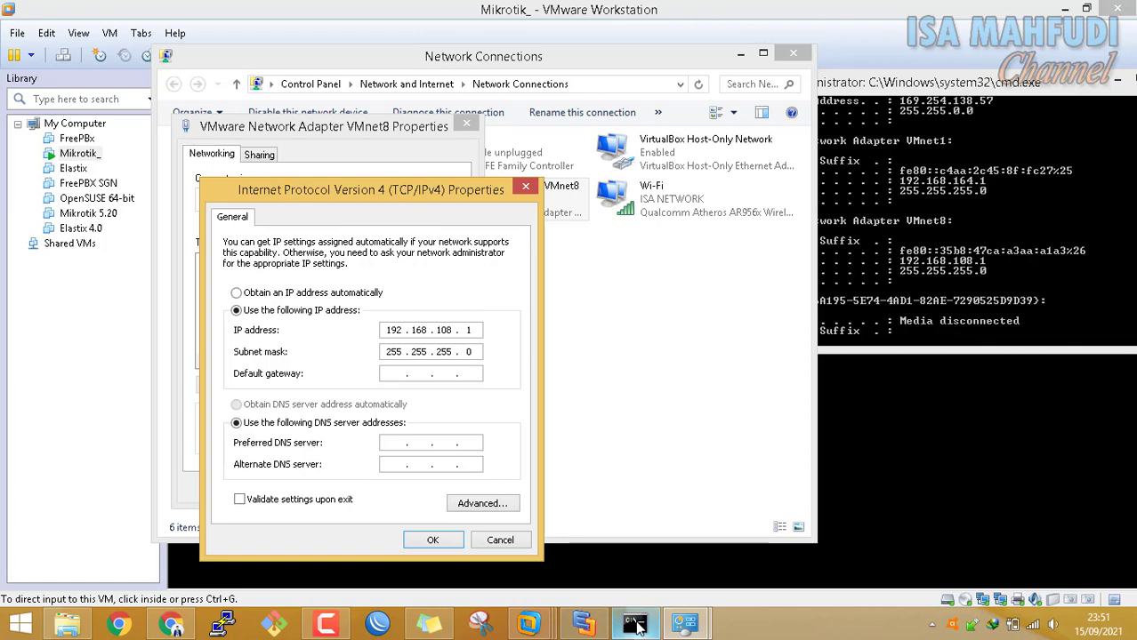
# Restore the VMware window and arrange it beside the VMnet8 IPv4 dialog
pyautogui.moveTo(529, 624)
pyautogui.click(557, 530)
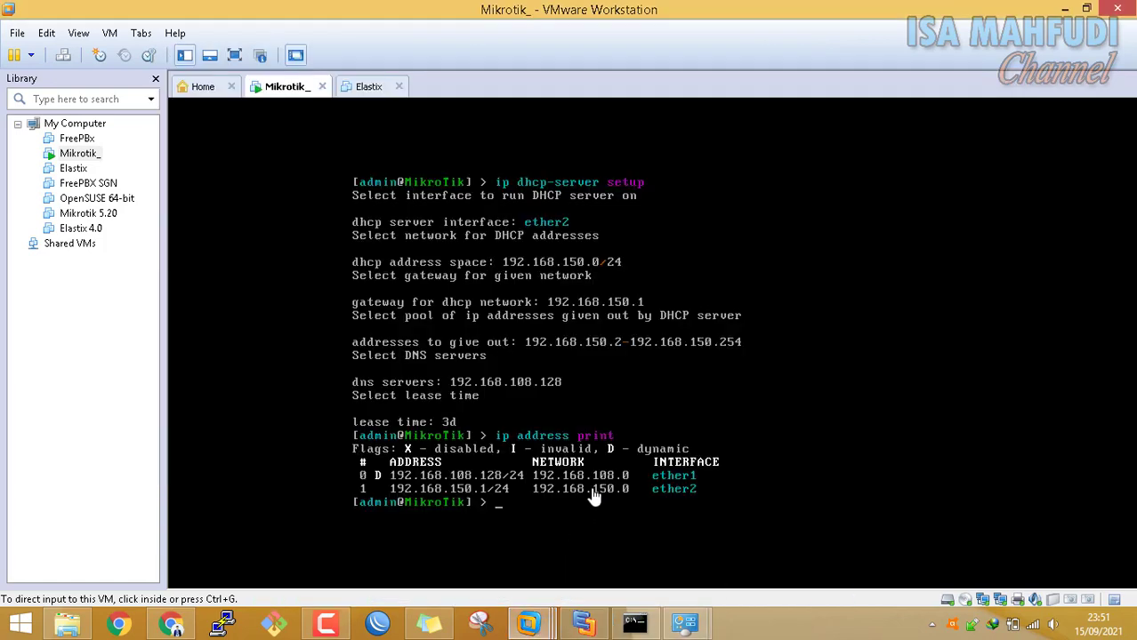
pyautogui.click(1086, 8)
pyautogui.moveTo(557, 37); pyautogui.dragTo(899, 79)
pyautogui.moveTo(705, 46); pyautogui.dragTo(804, 37)
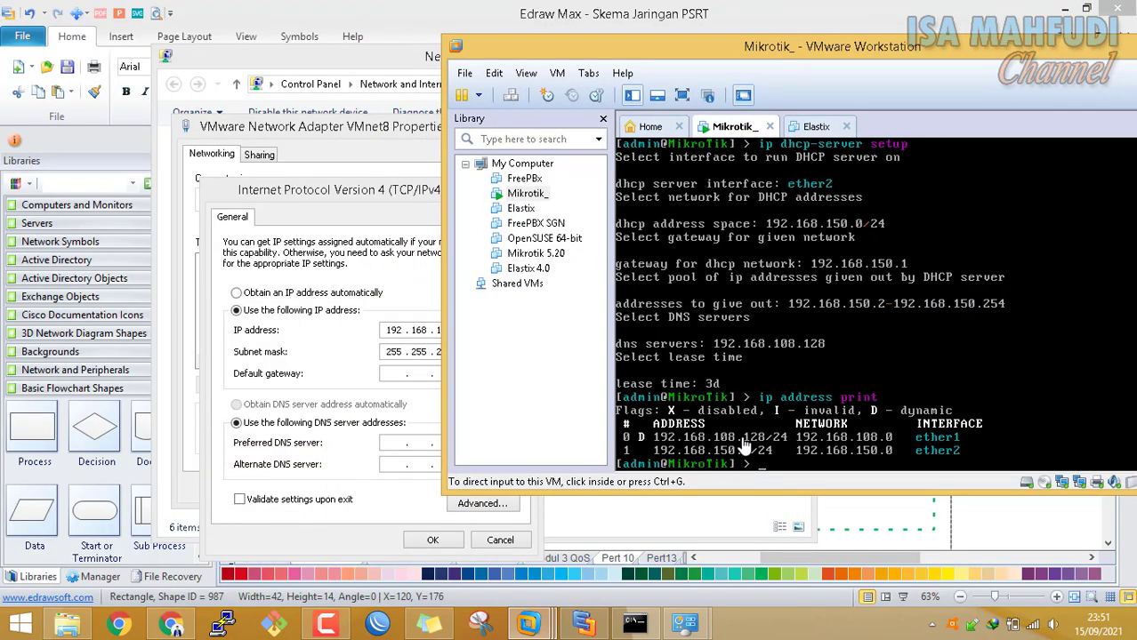
pyautogui.moveTo(427, 196); pyautogui.dragTo(363, 128)
pyautogui.moveTo(868, 52); pyautogui.dragTo(1046, 62)
# Enter default gateway 192.168.108.128, save past the multiple-gateway warning, and close VMnet8's properties
pyautogui.click(338, 308)
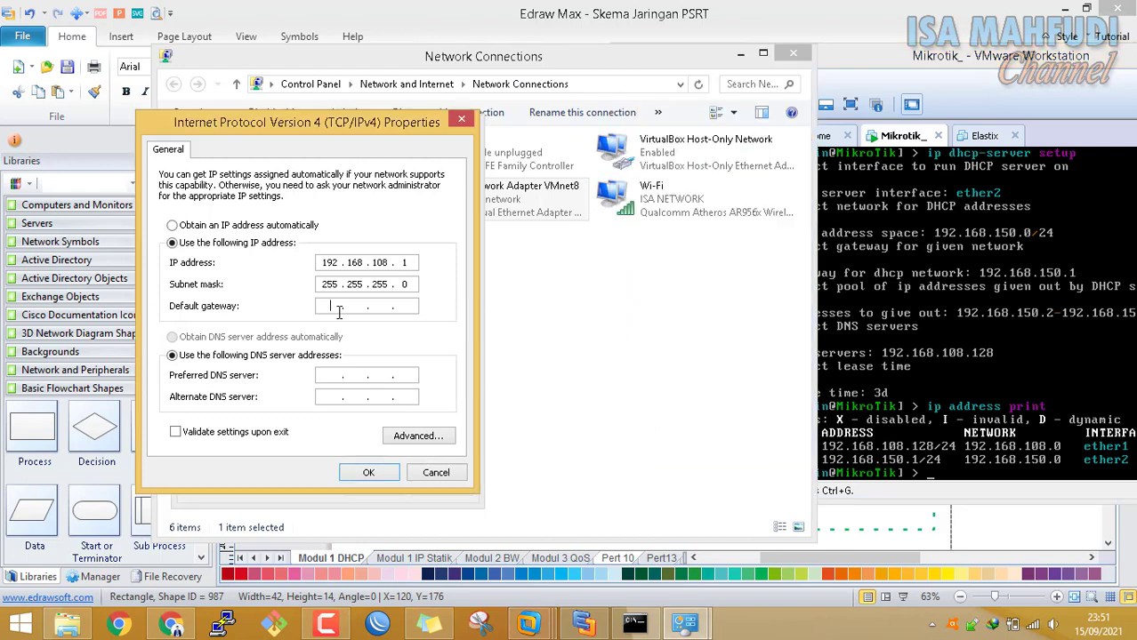
pyautogui.write('192 . 168 . 108 . 128')
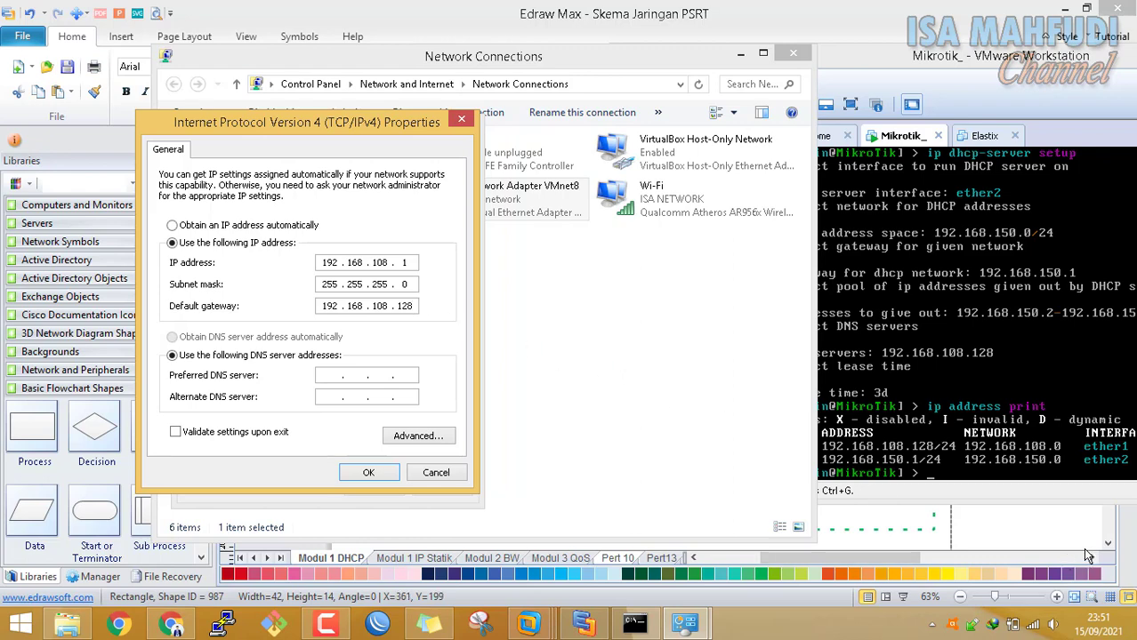
pyautogui.moveTo(1036, 629)
pyautogui.click(381, 476)
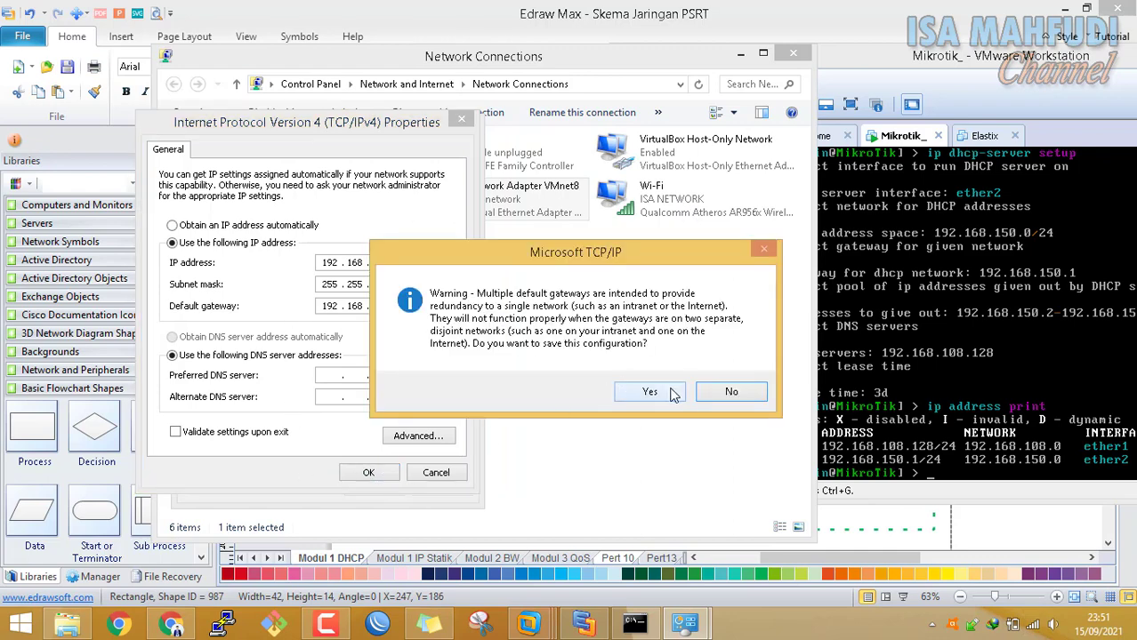
pyautogui.click(673, 395)
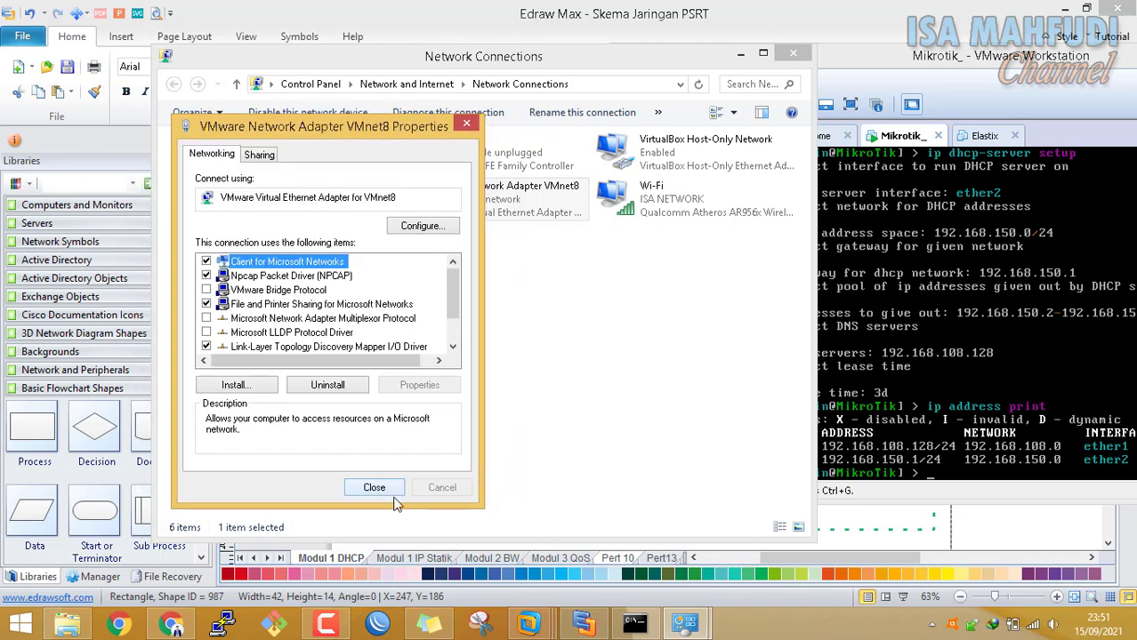
pyautogui.click(379, 490)
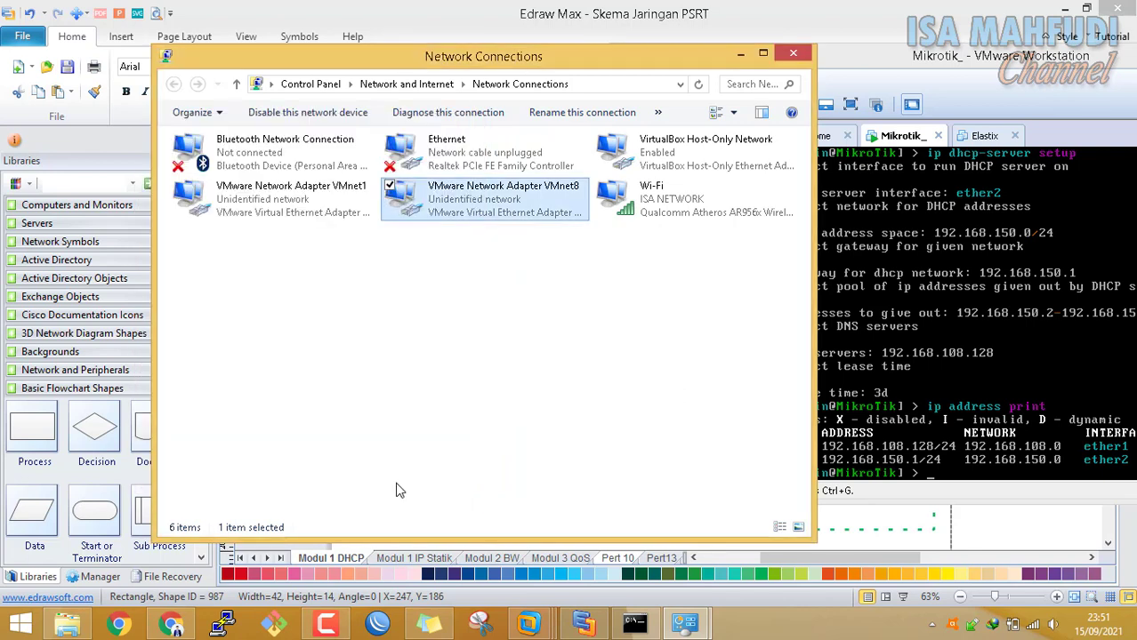
# Disable and re-enable the VMnet8 adapter
pyautogui.rightClick(521, 204)
pyautogui.click(499, 212)
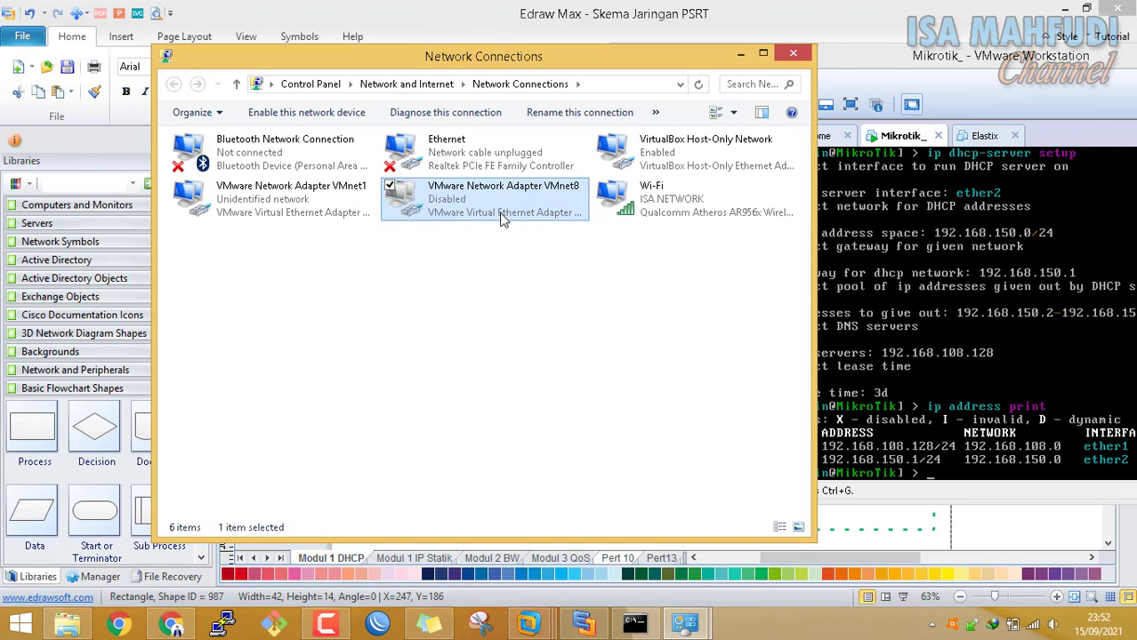
pyautogui.rightClick(497, 214)
pyautogui.click(488, 218)
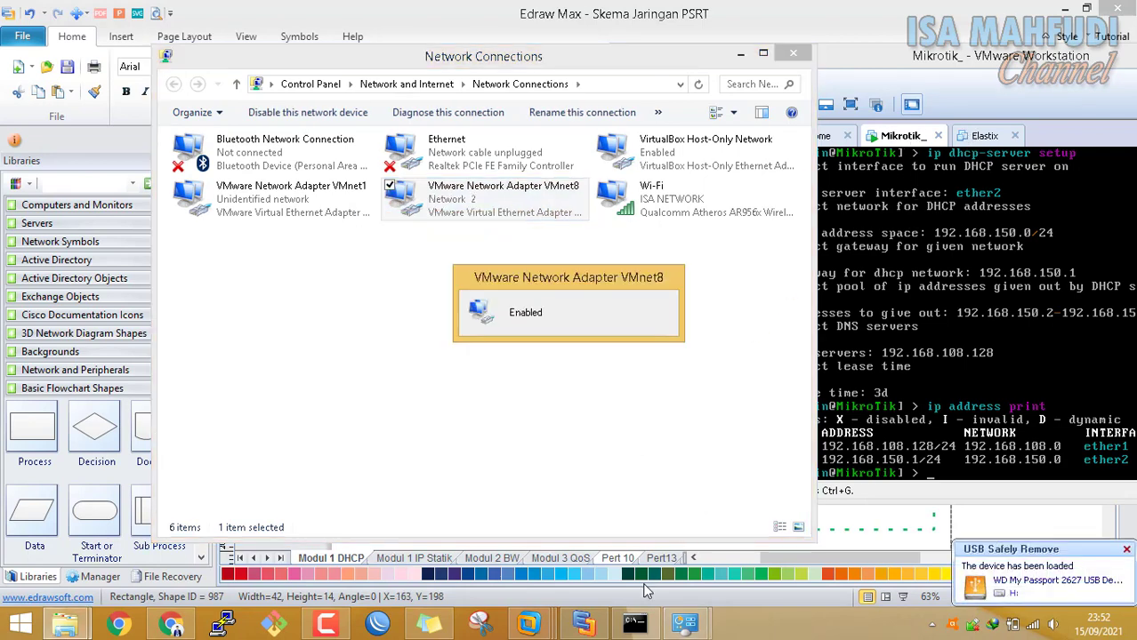
# Rerun ping 192.168.150.1 in Command Prompt and watch the requests time out
pyautogui.click(635, 623)
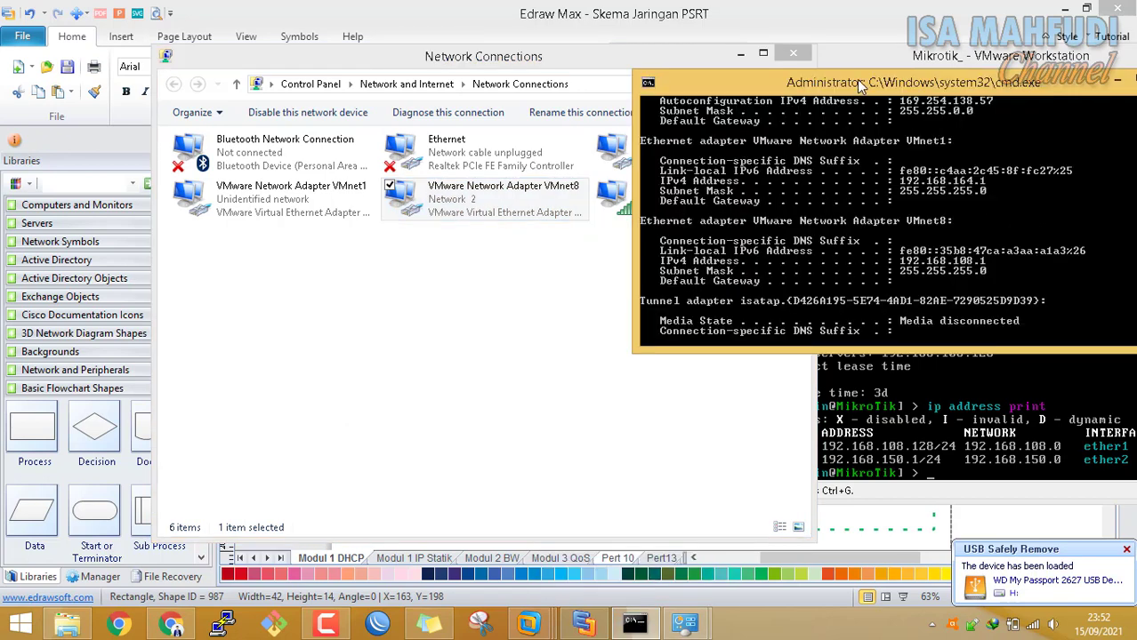
pyautogui.moveTo(859, 86); pyautogui.dragTo(775, 105)
pyautogui.press('Up')
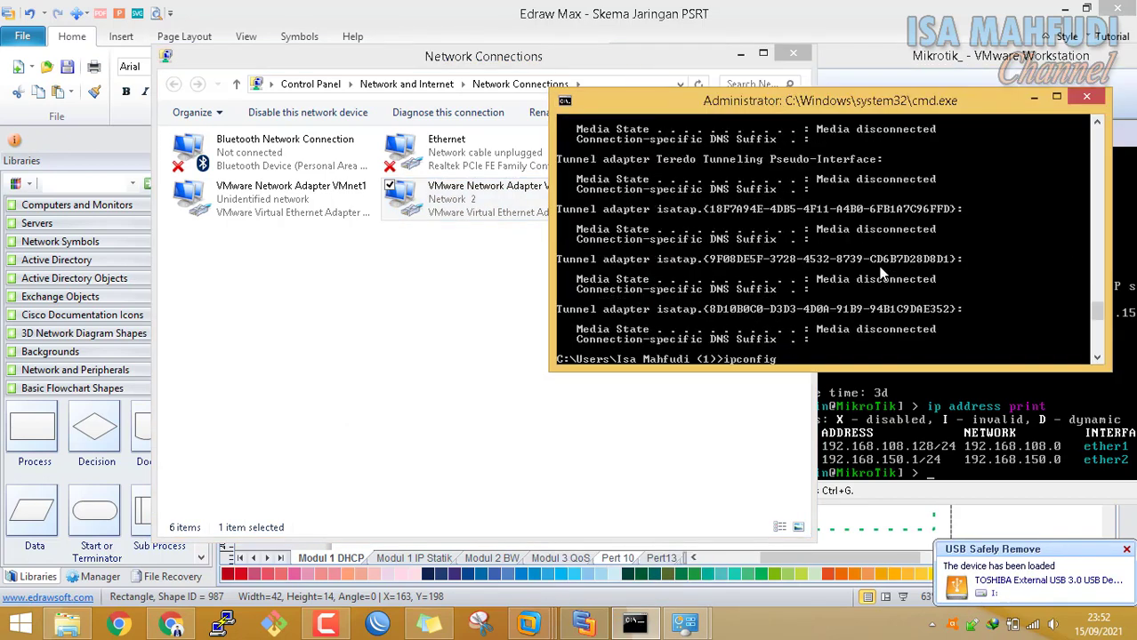
pyautogui.press('Up')
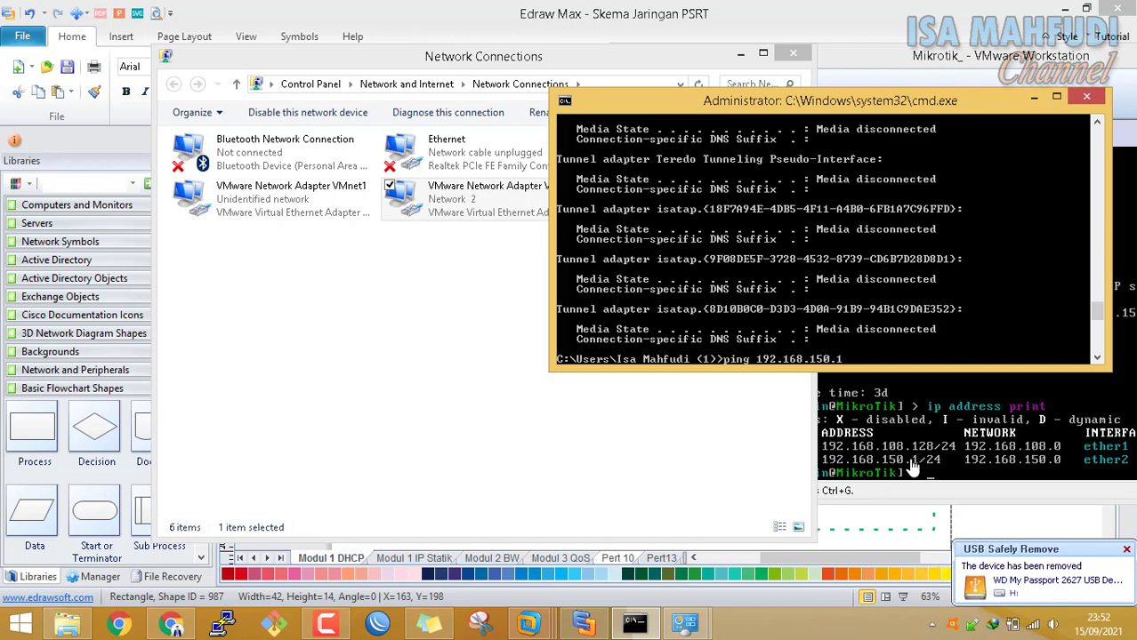
pyautogui.press('Return')
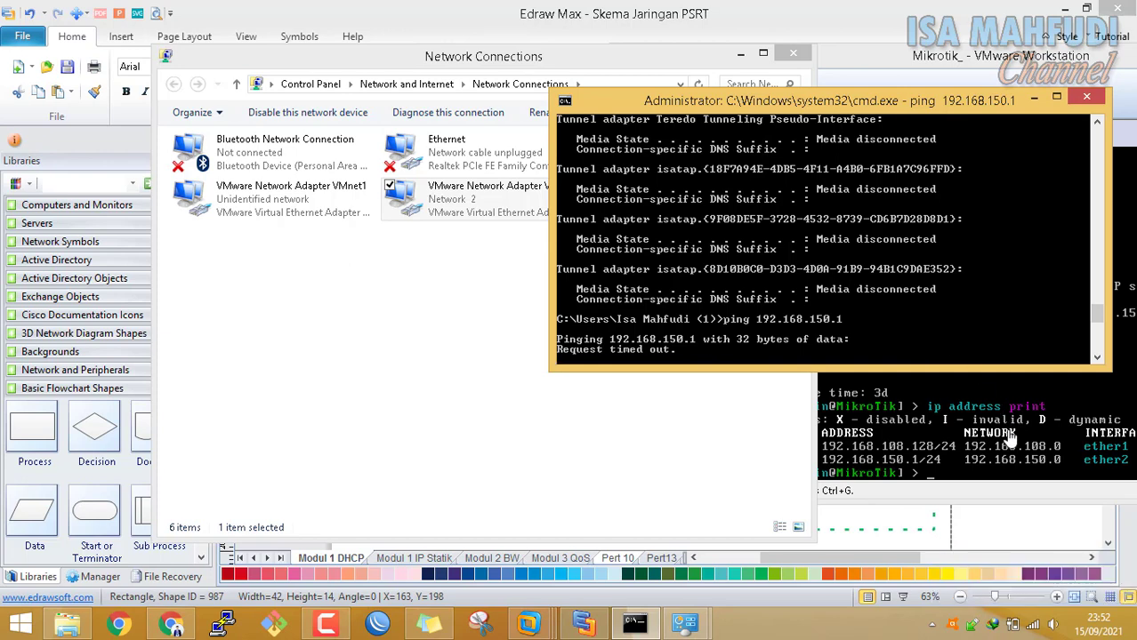
# Bring the MikroTik VM console forward and start the 'ip fire' command
pyautogui.moveTo(889, 98); pyautogui.dragTo(577, 59)
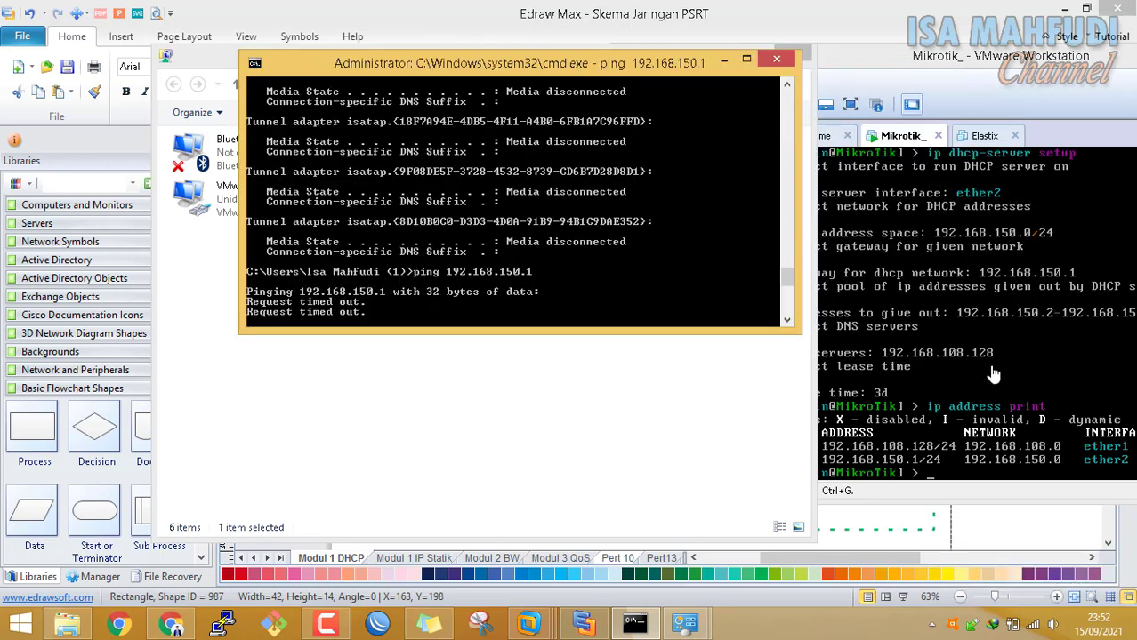
pyautogui.moveTo(926, 58); pyautogui.dragTo(852, 69)
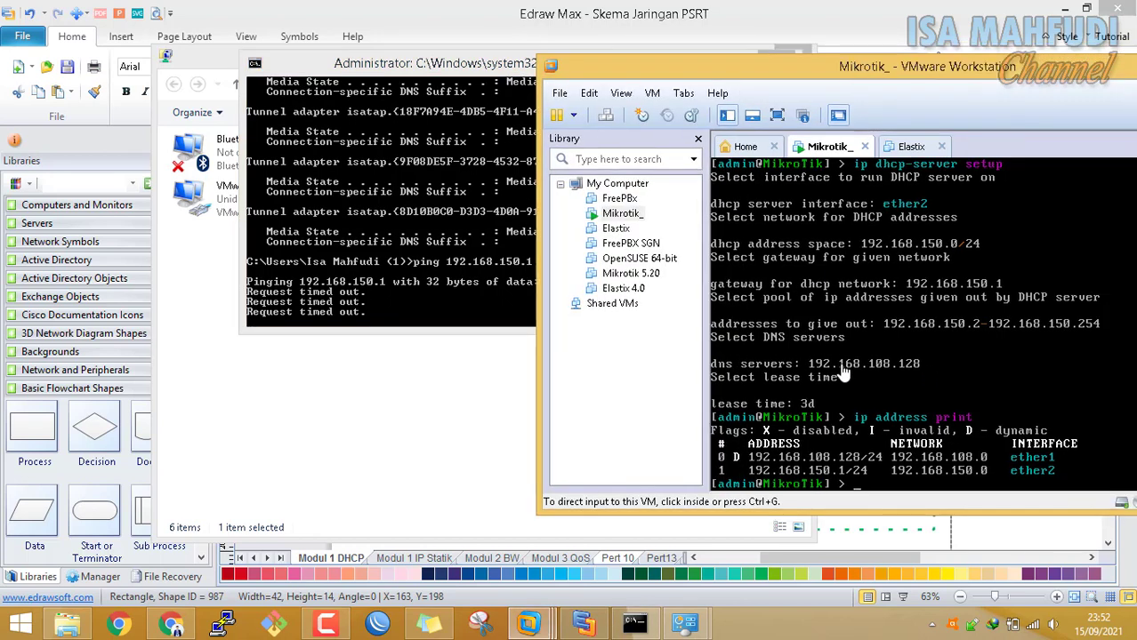
pyautogui.click(945, 374)
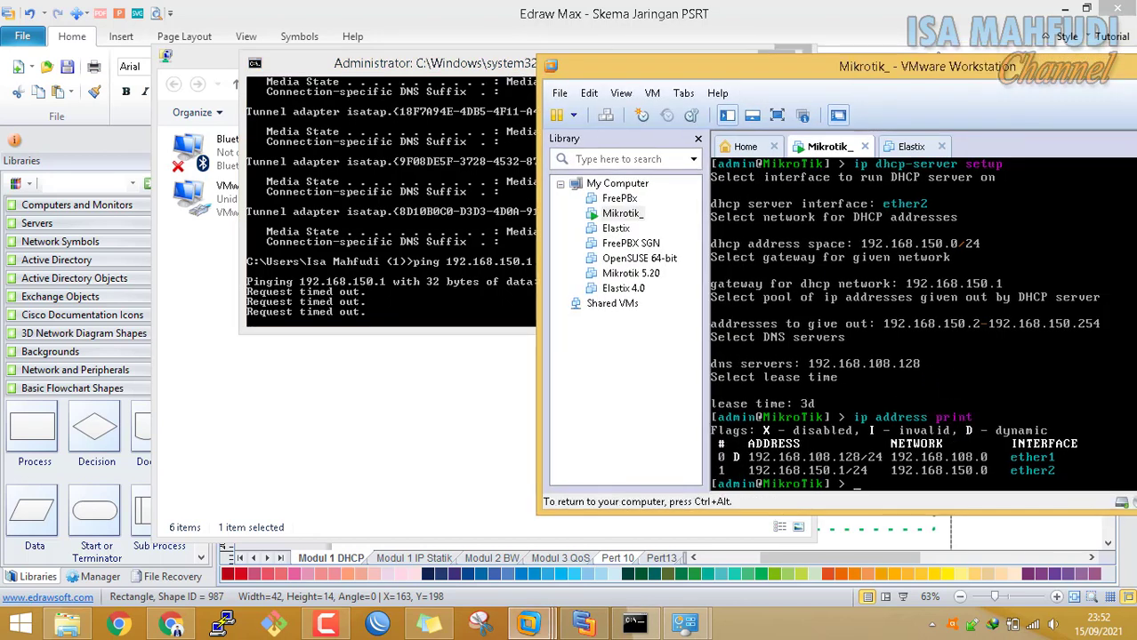
pyautogui.write('ip fire')
# Enter 'ip firewall nat add chain=srcnat action=masquerade' in the MikroTik console
pyautogui.press('Tab')
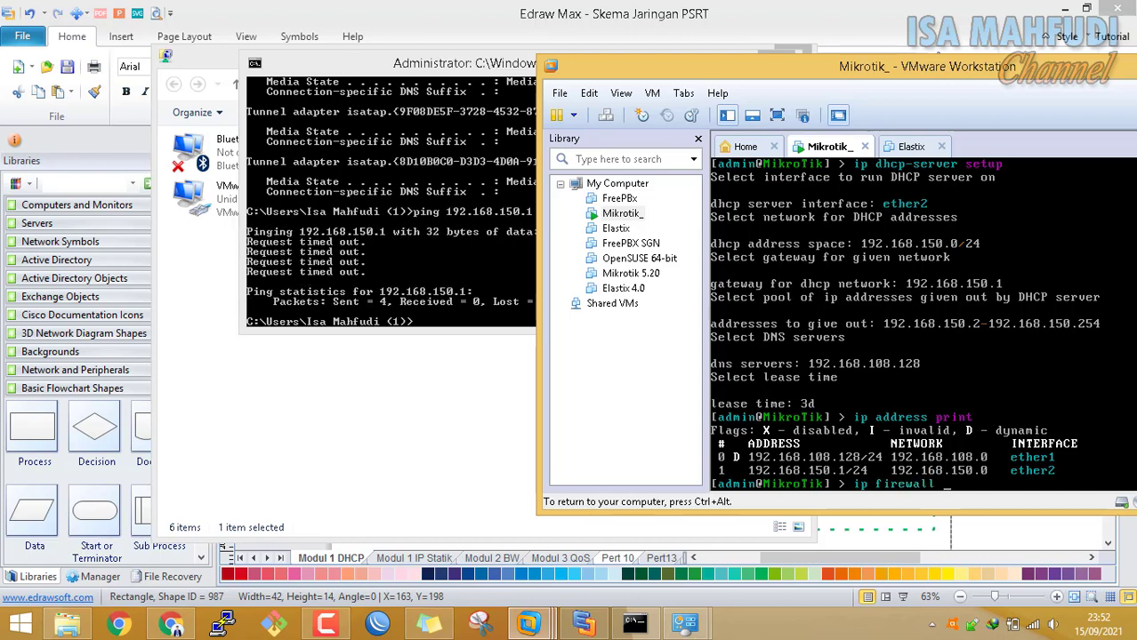
pyautogui.write('nat add chain=src')
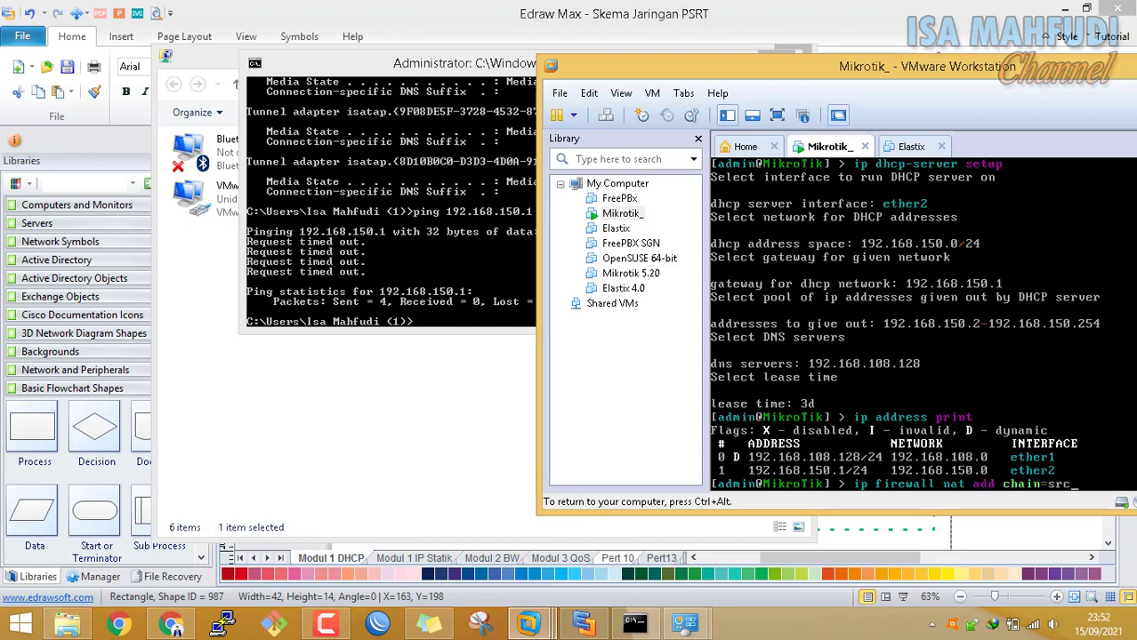
pyautogui.write('nat')
pyautogui.hotkey('ctrl', 'alt')
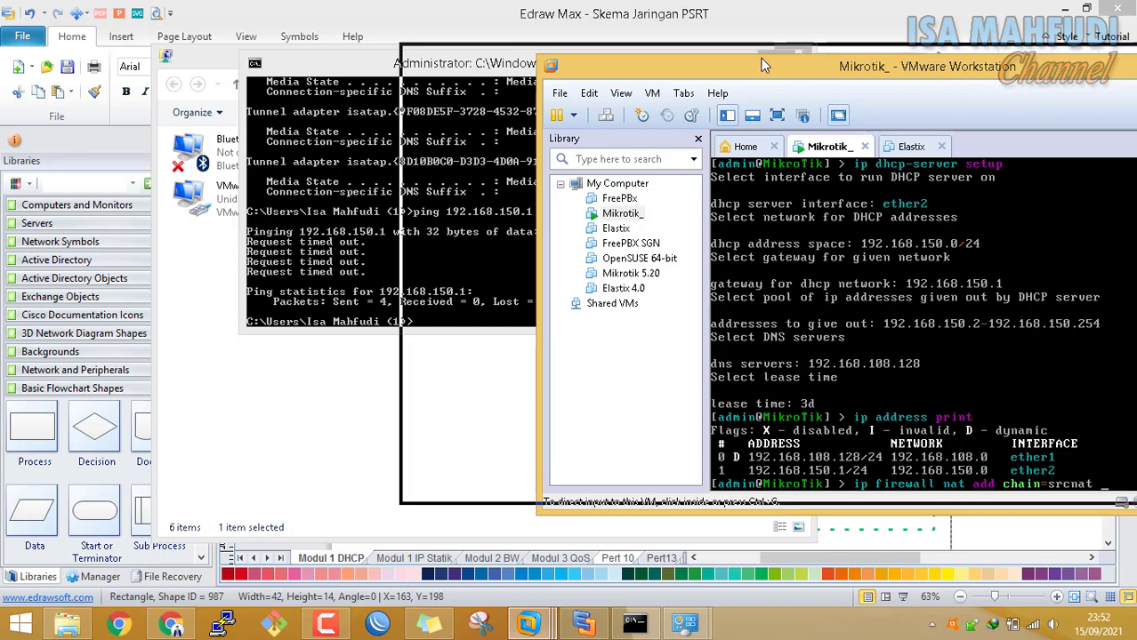
pyautogui.moveTo(979, 65); pyautogui.dragTo(691, 40)
pyautogui.click(847, 428)
pyautogui.write('a')
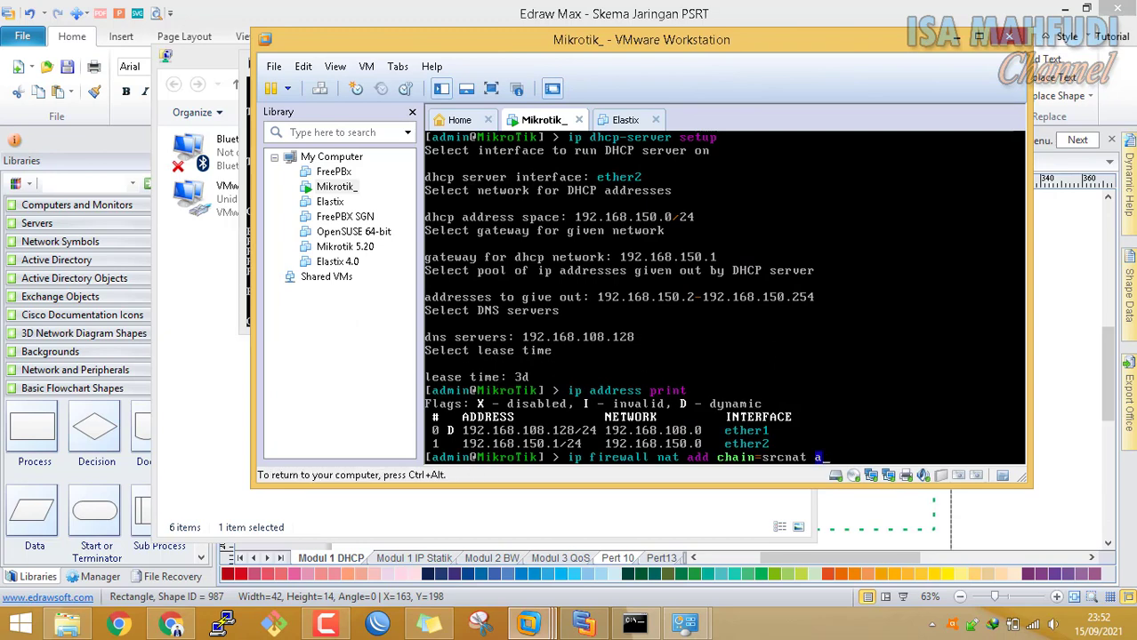
pyautogui.write('ction=masquerade')
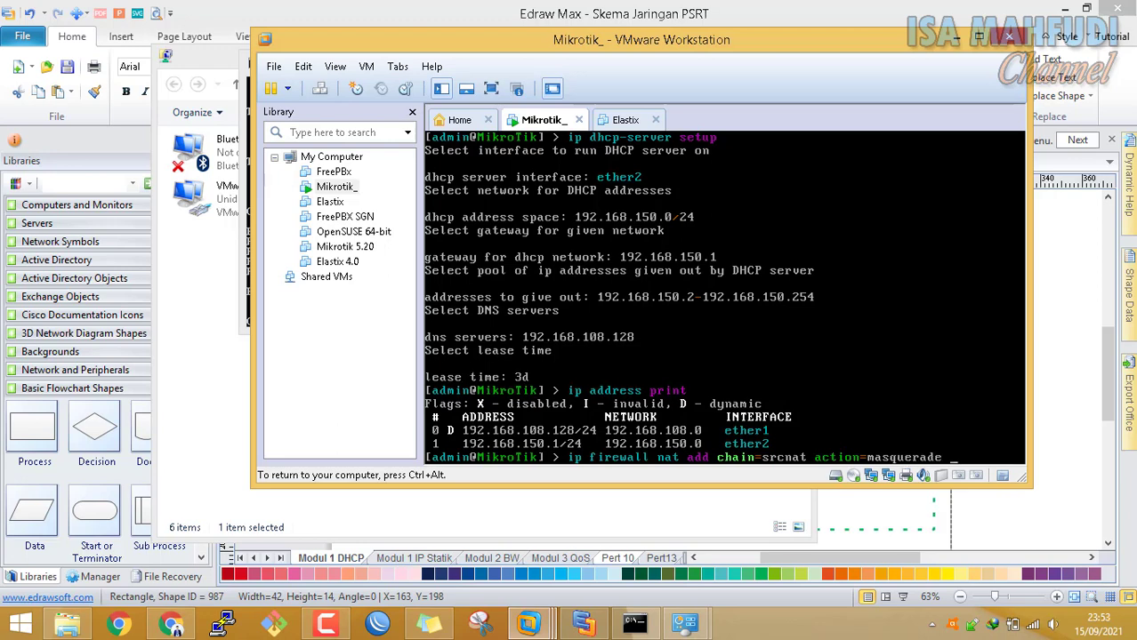
pyautogui.press('Return')
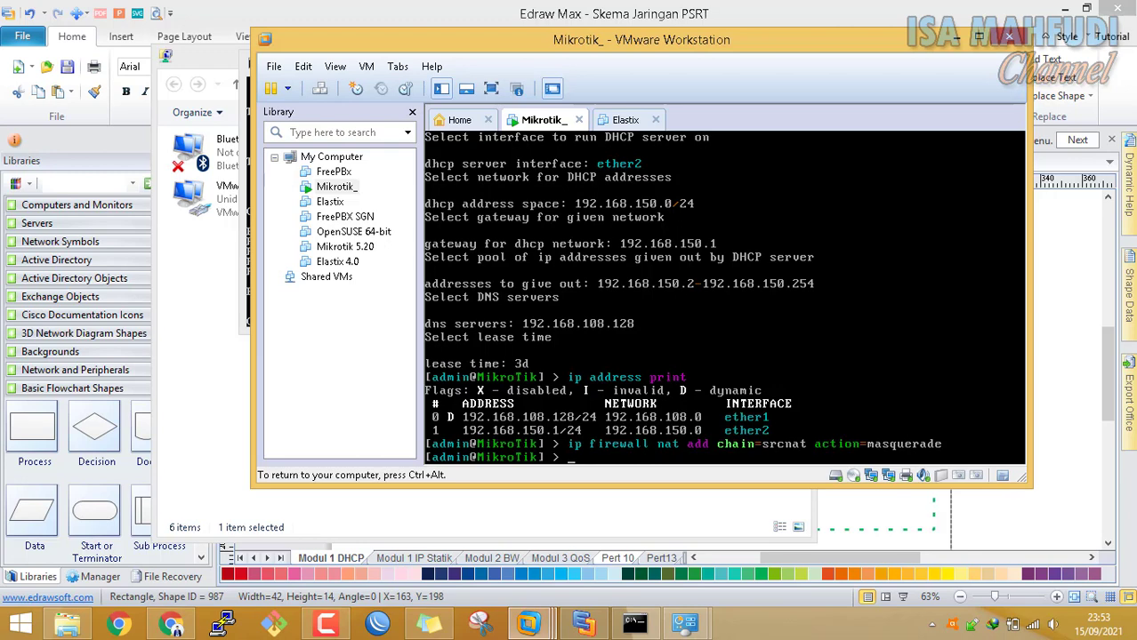
pyautogui.hotkey('ctrl', 'alt')
# Rerun ping 192.168.150.1 from the host Command Prompt
pyautogui.moveTo(587, 42); pyautogui.dragTo(804, 50)
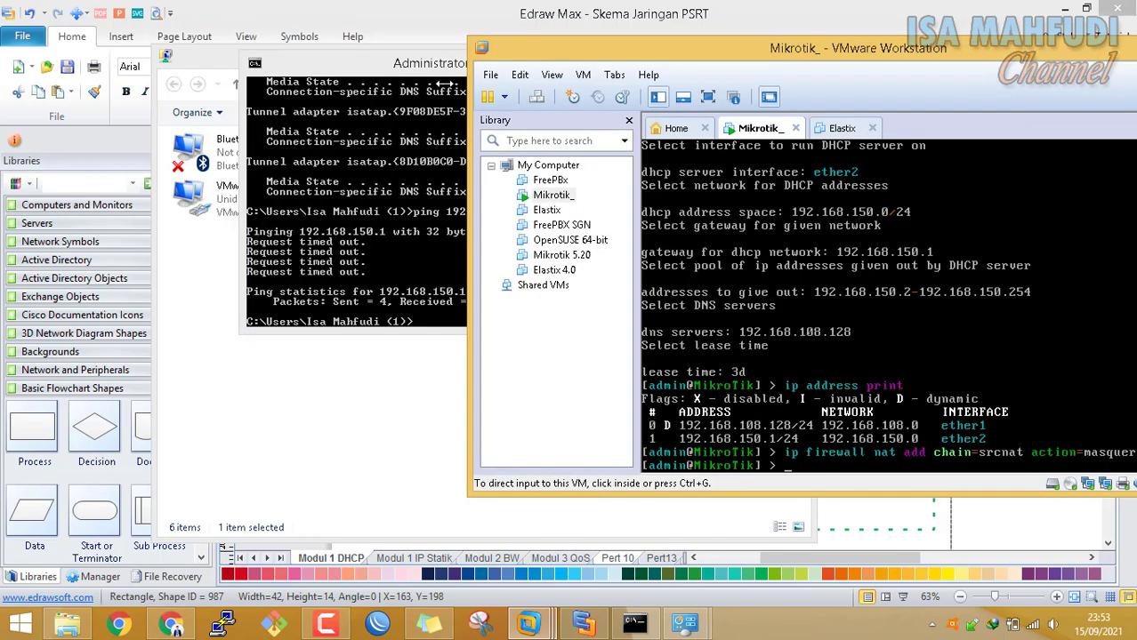
pyautogui.click(381, 71)
pyautogui.moveTo(380, 71); pyautogui.dragTo(191, 70)
pyautogui.press('Up')
pyautogui.press('Return')
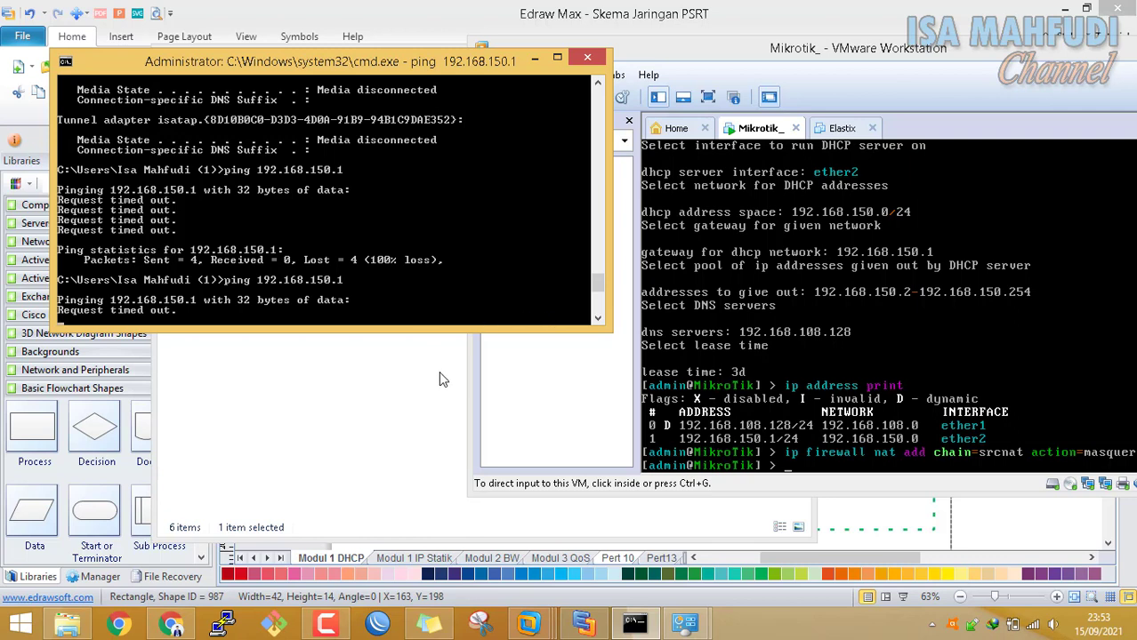
# Reopen VMnet8's IPv4 settings and try to apply them
pyautogui.click(413, 375)
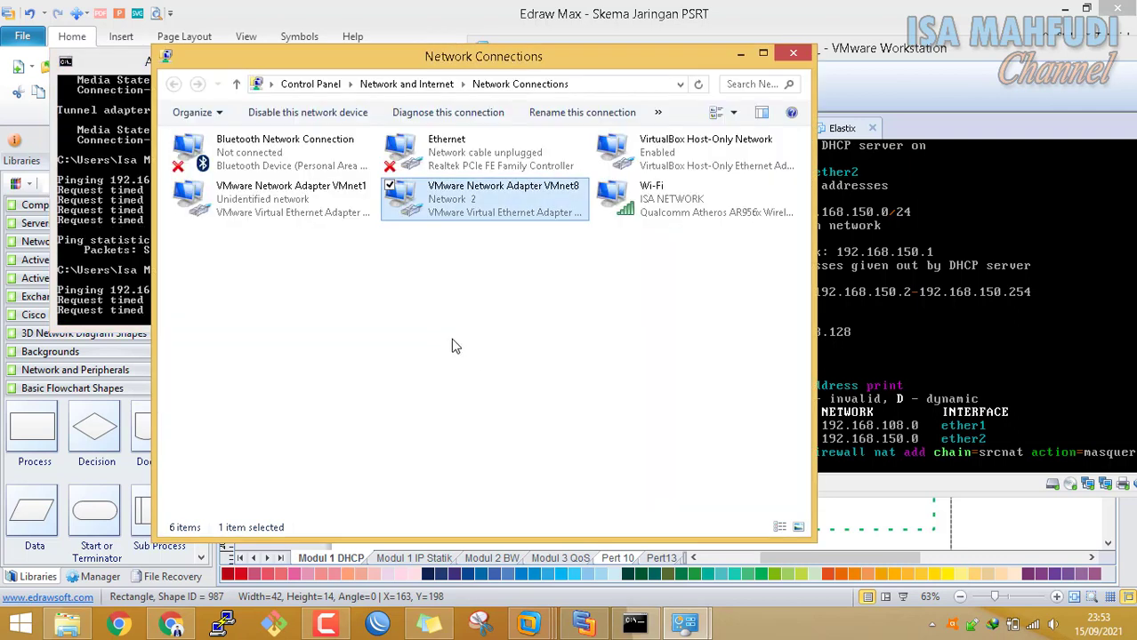
pyautogui.moveTo(458, 56); pyautogui.dragTo(533, 100)
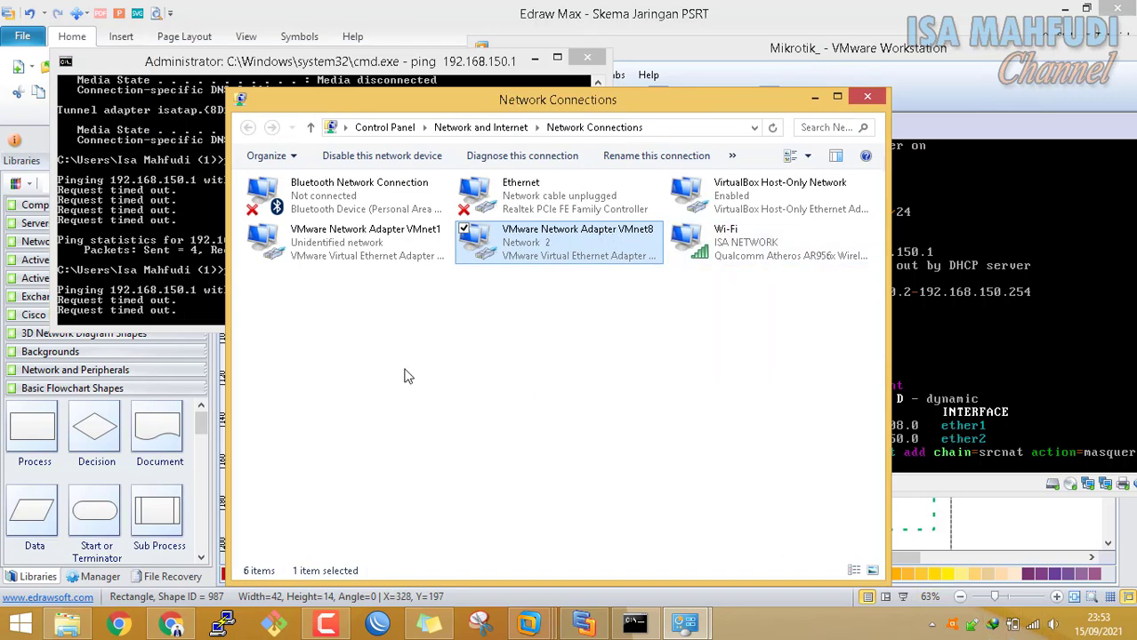
pyautogui.rightClick(568, 251)
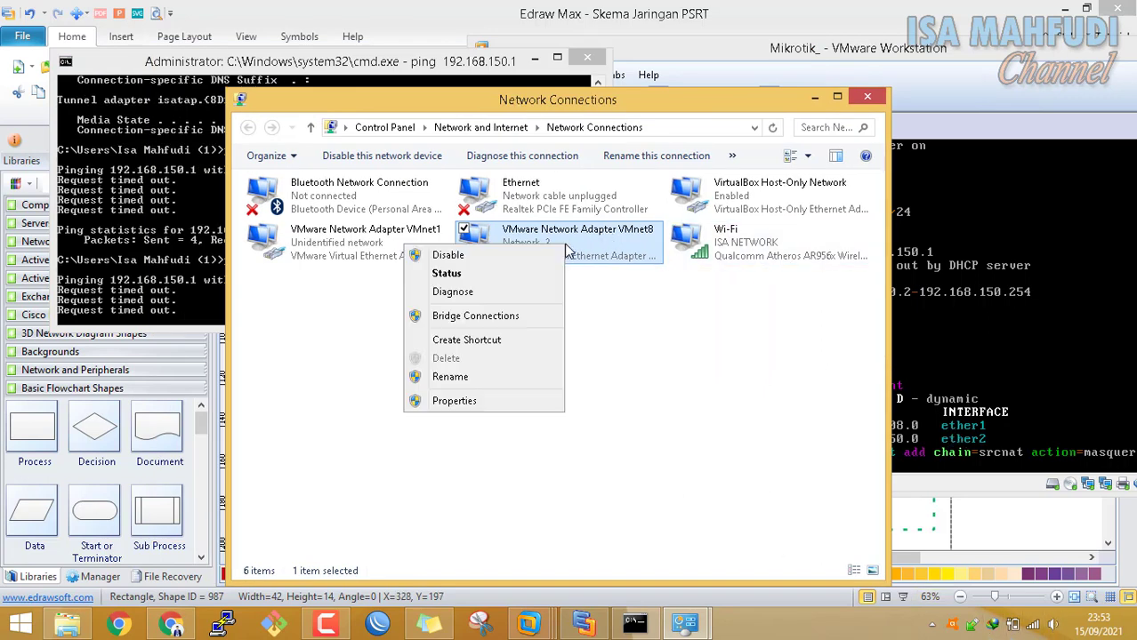
pyautogui.click(553, 401)
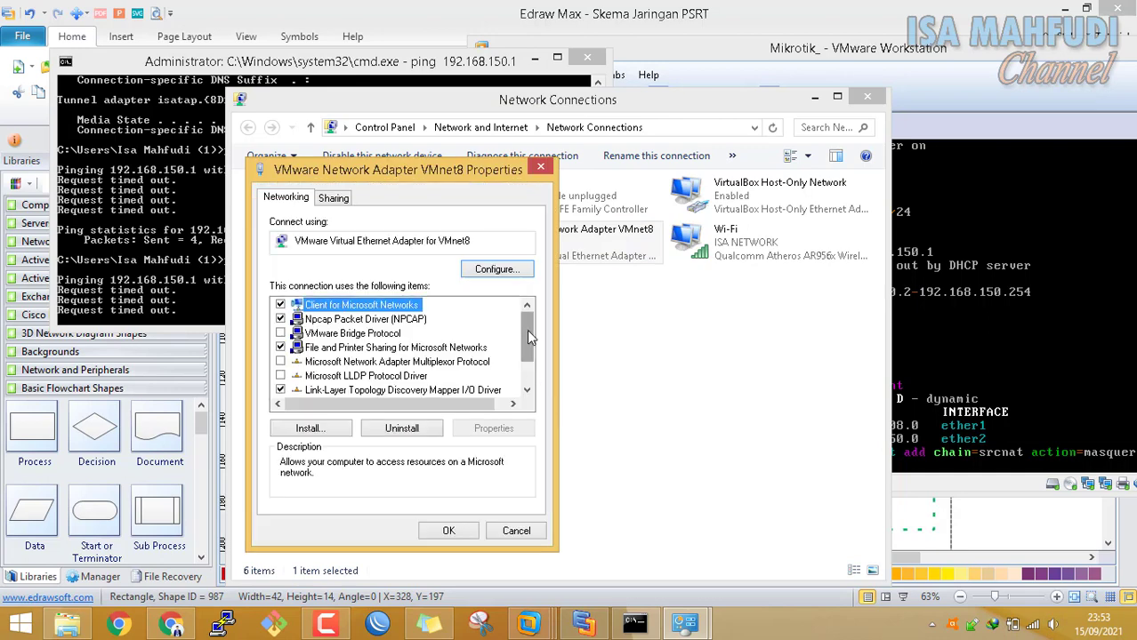
pyautogui.scroll(-1, 528, 336)
pyautogui.click(496, 429)
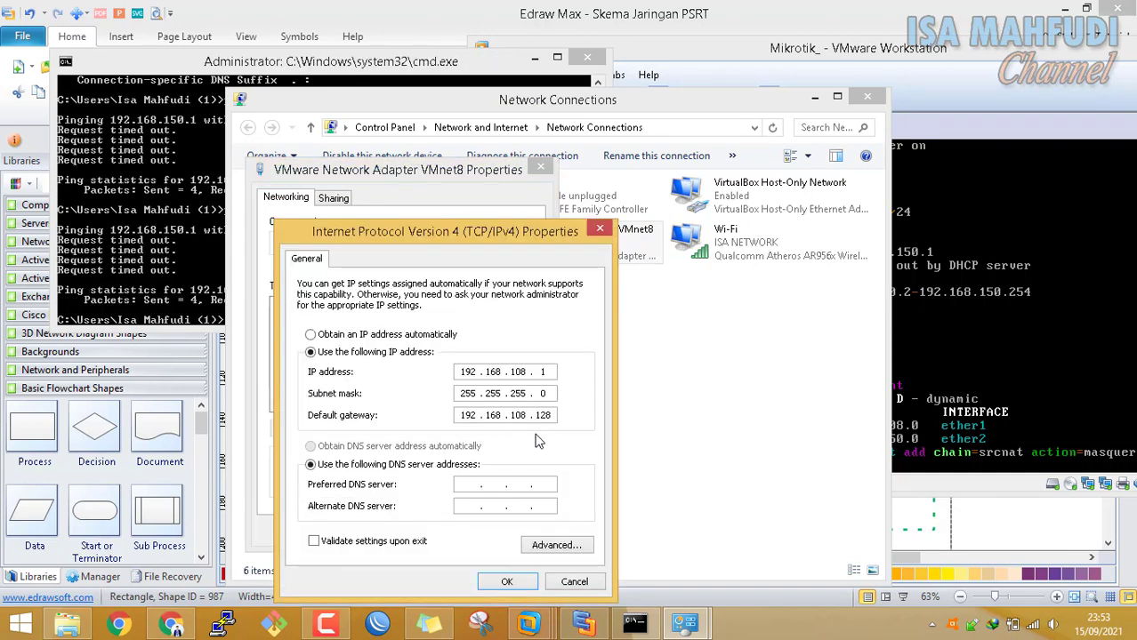
pyautogui.click(509, 580)
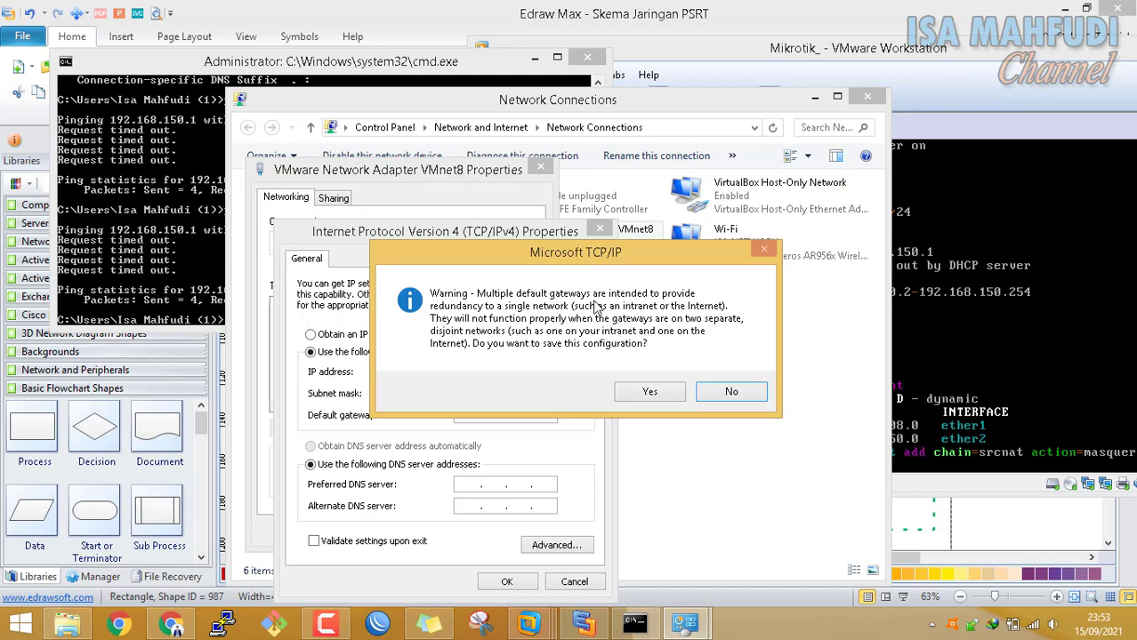
# Disconnect the Wi-Fi from ISA NETWORK
pyautogui.click(1030, 624)
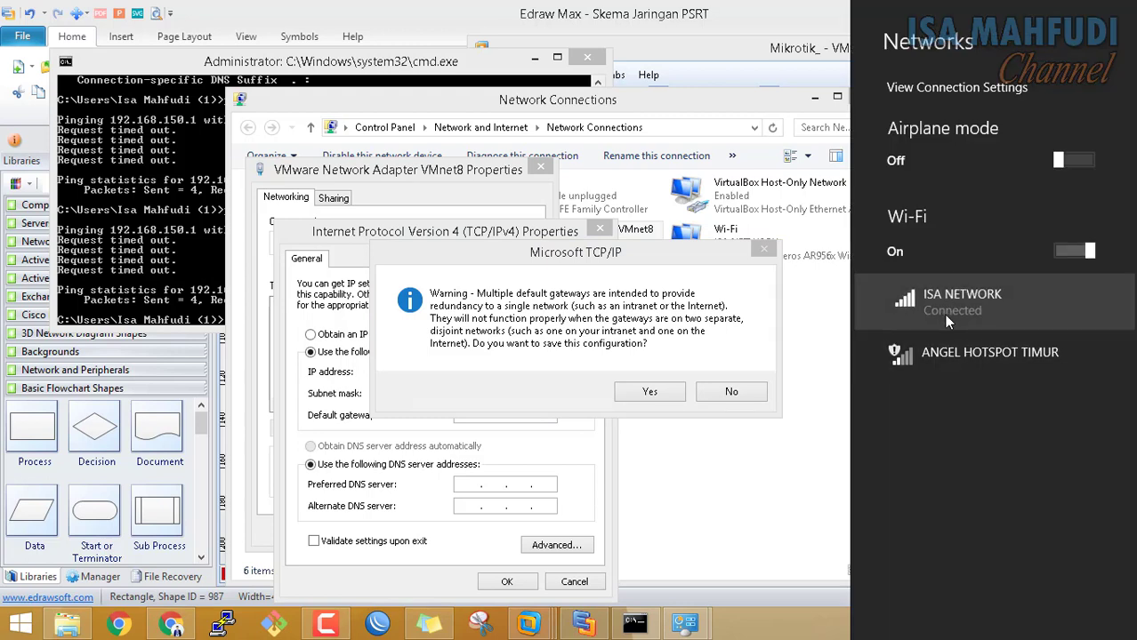
pyautogui.click(943, 314)
pyautogui.click(1057, 356)
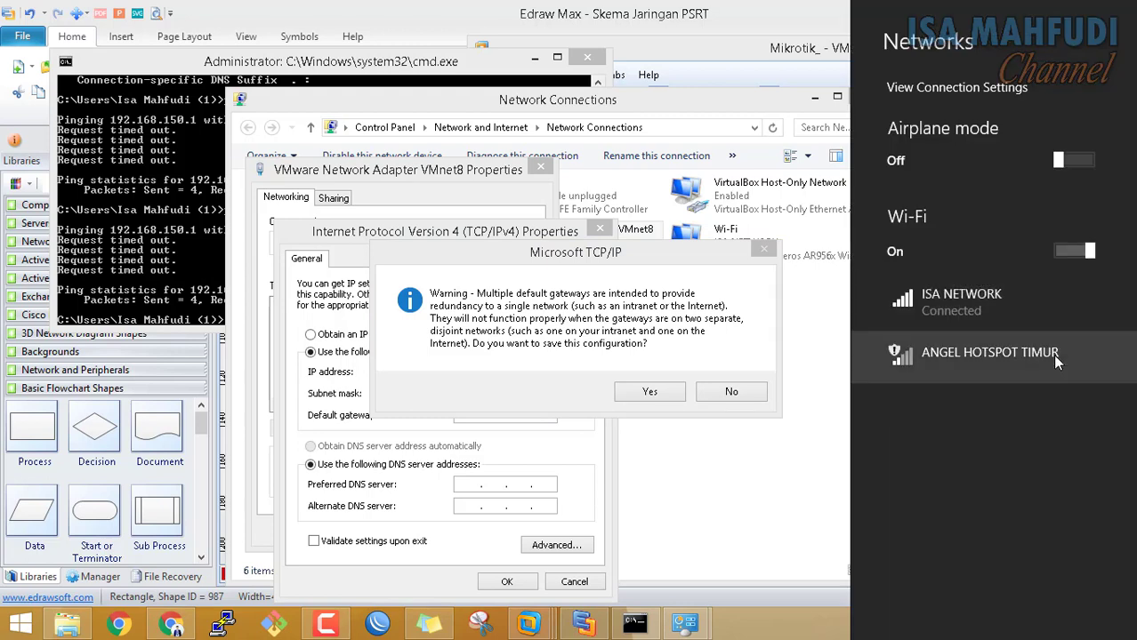
pyautogui.click(785, 364)
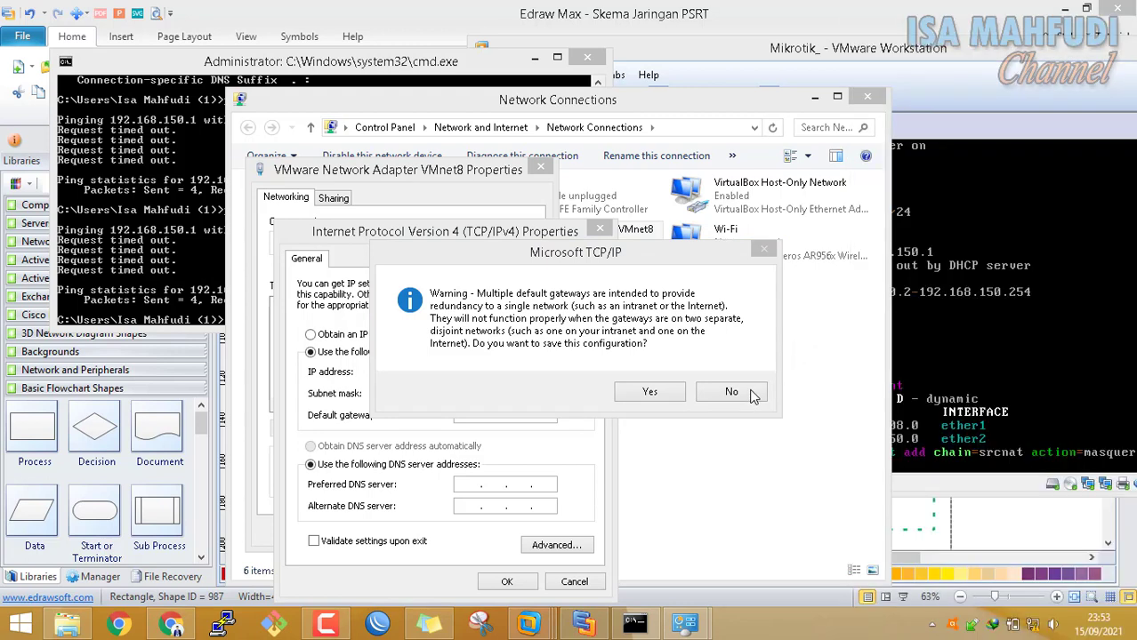
# Decline the multiple-gateway warning and cancel out of VMnet8's dialogs unchanged
pyautogui.click(836, 412)
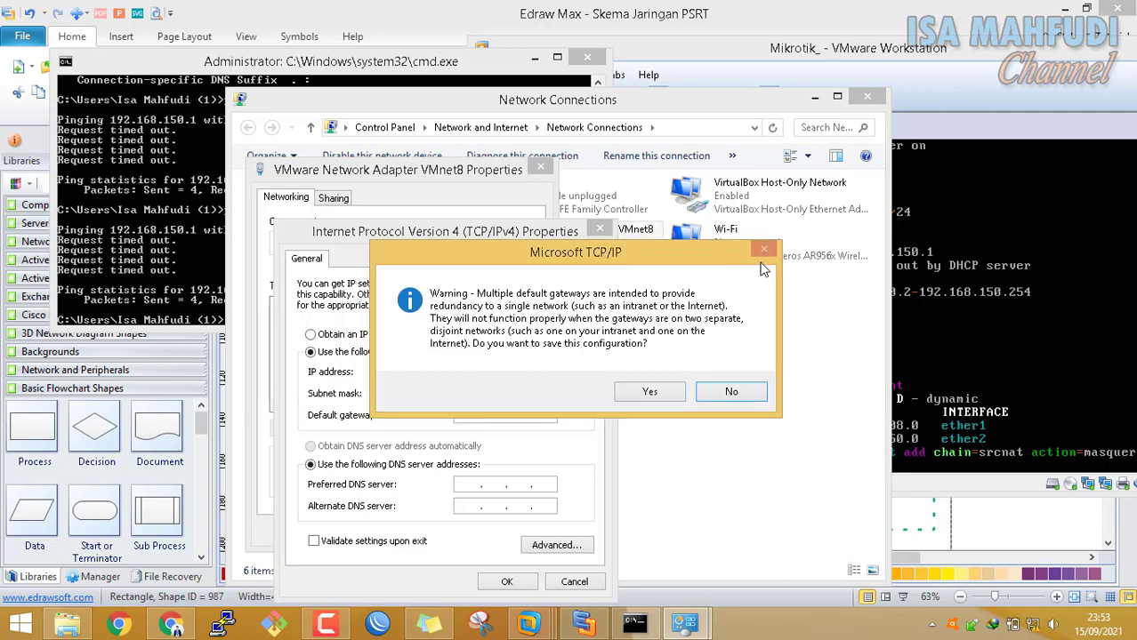
pyautogui.click(752, 393)
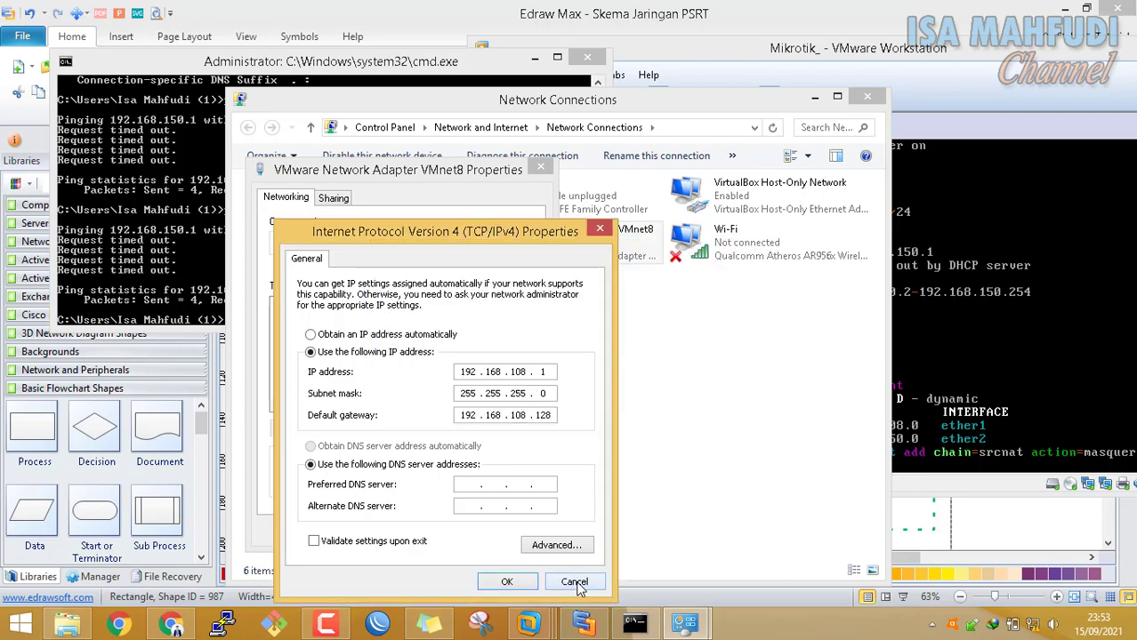
pyautogui.click(573, 582)
pyautogui.click(515, 530)
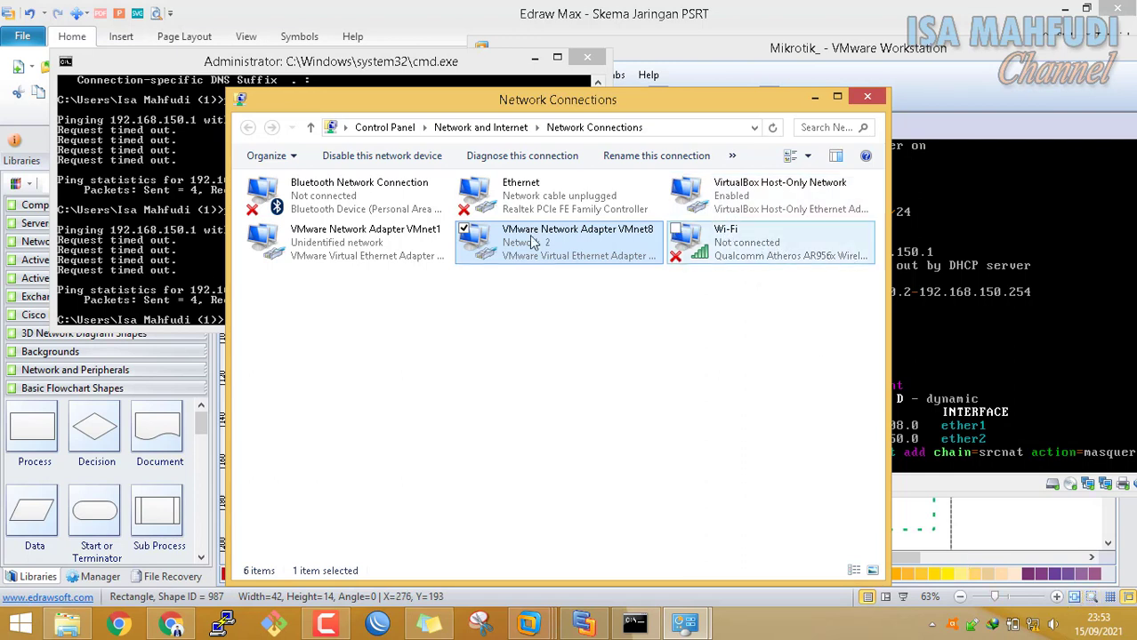
# Disable the VirtualBox Host-Only Network adapter
pyautogui.click(722, 211)
pyautogui.rightClick(728, 207)
pyautogui.click(712, 216)
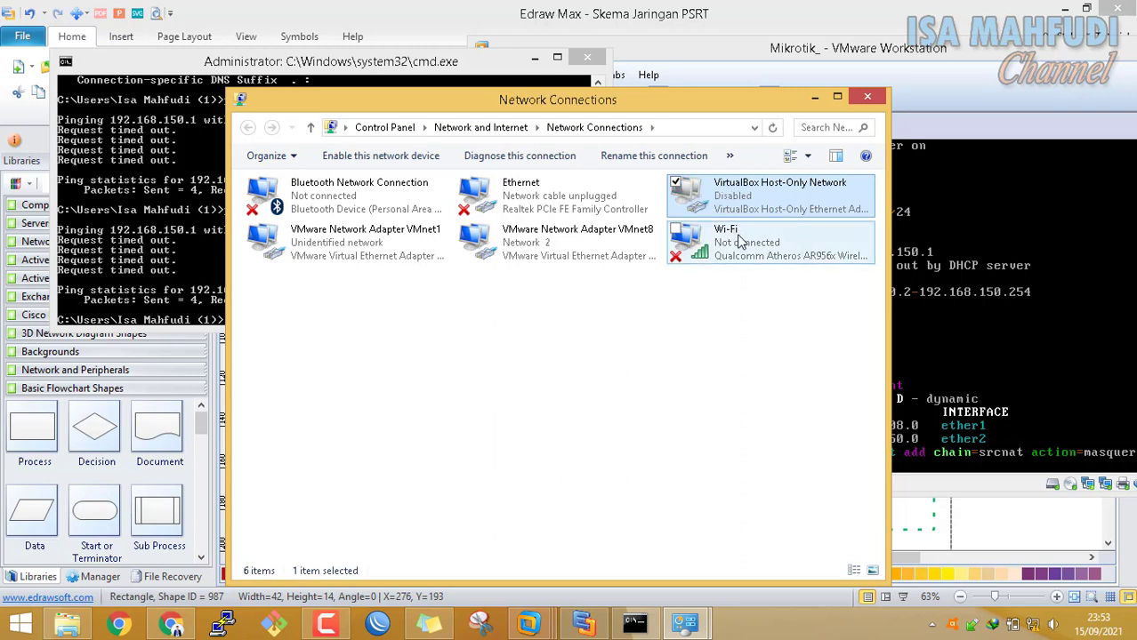
# Check VMnet1's automatic IPv4 settings, then disable the VMnet1 adapter
pyautogui.click(396, 257)
pyautogui.rightClick(392, 242)
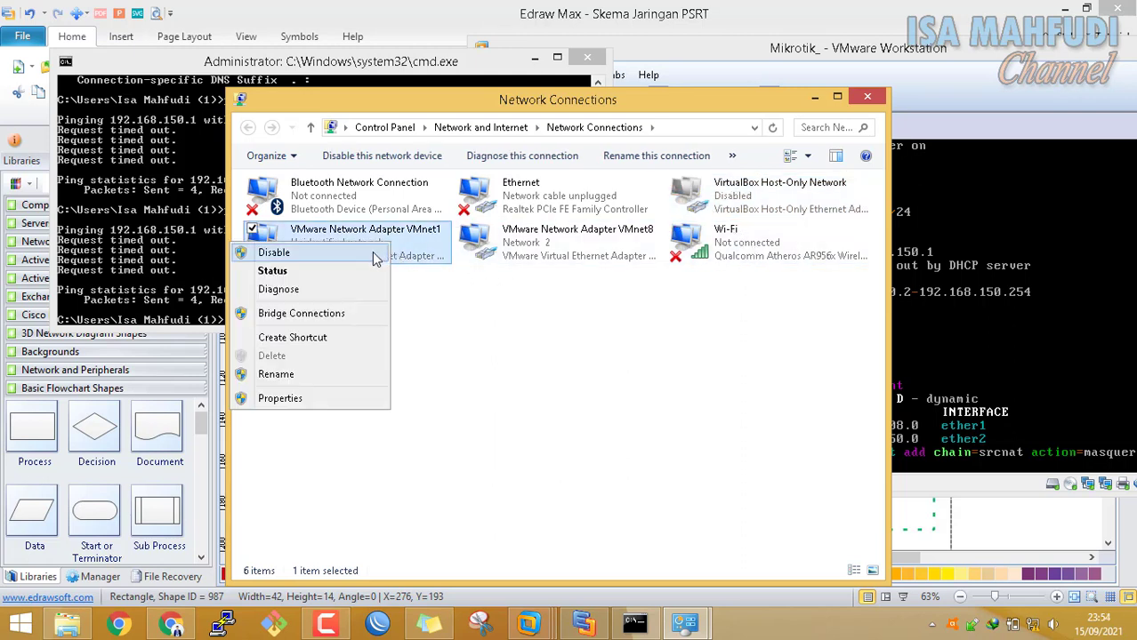
pyautogui.click(421, 247)
pyautogui.rightClick(422, 249)
pyautogui.click(397, 402)
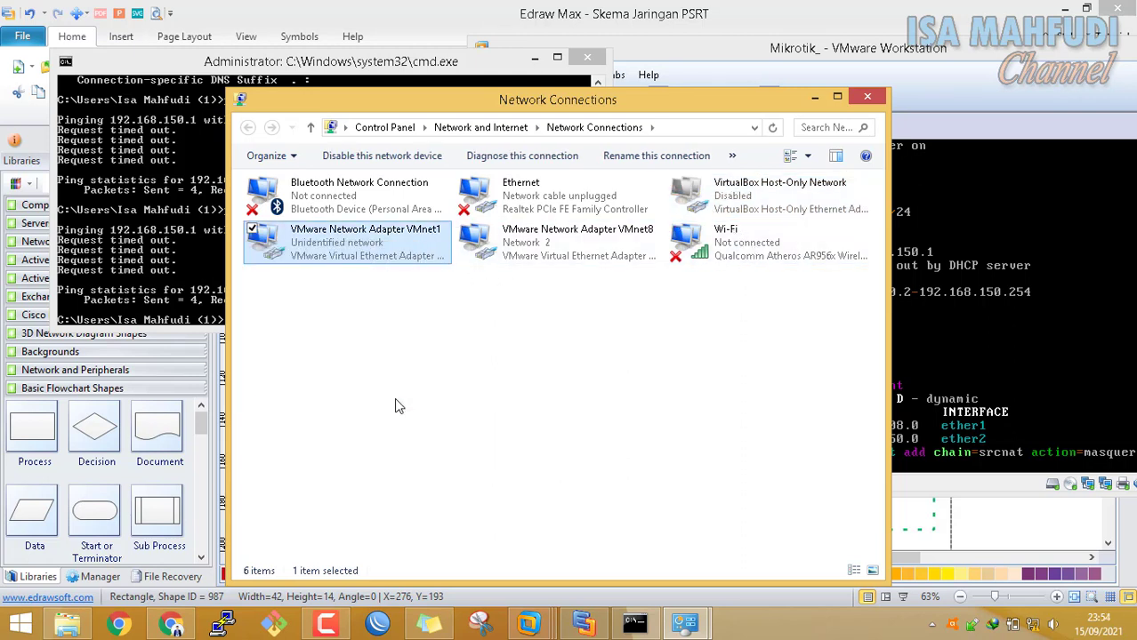
pyautogui.scroll(-1, 516, 356)
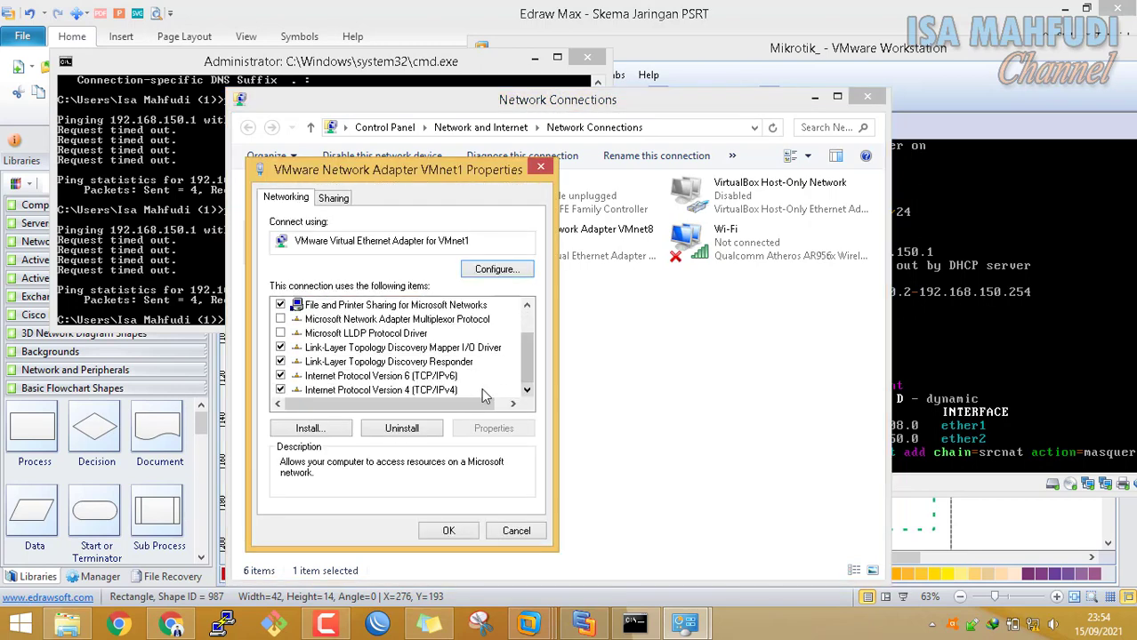
pyautogui.click(460, 391)
pyautogui.click(494, 427)
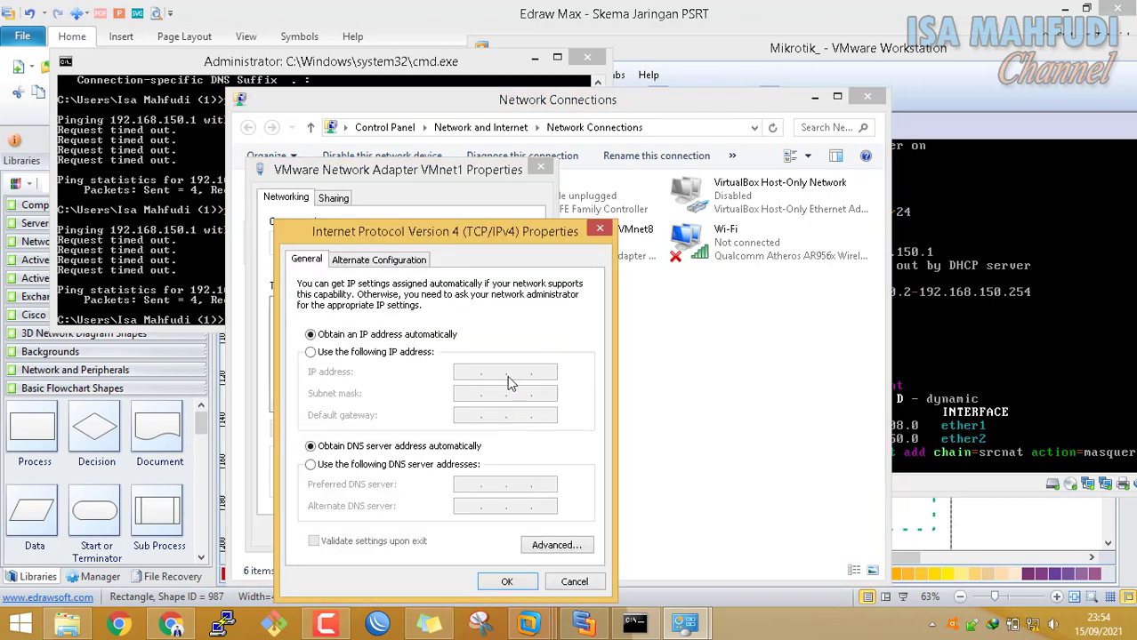
pyautogui.click(598, 229)
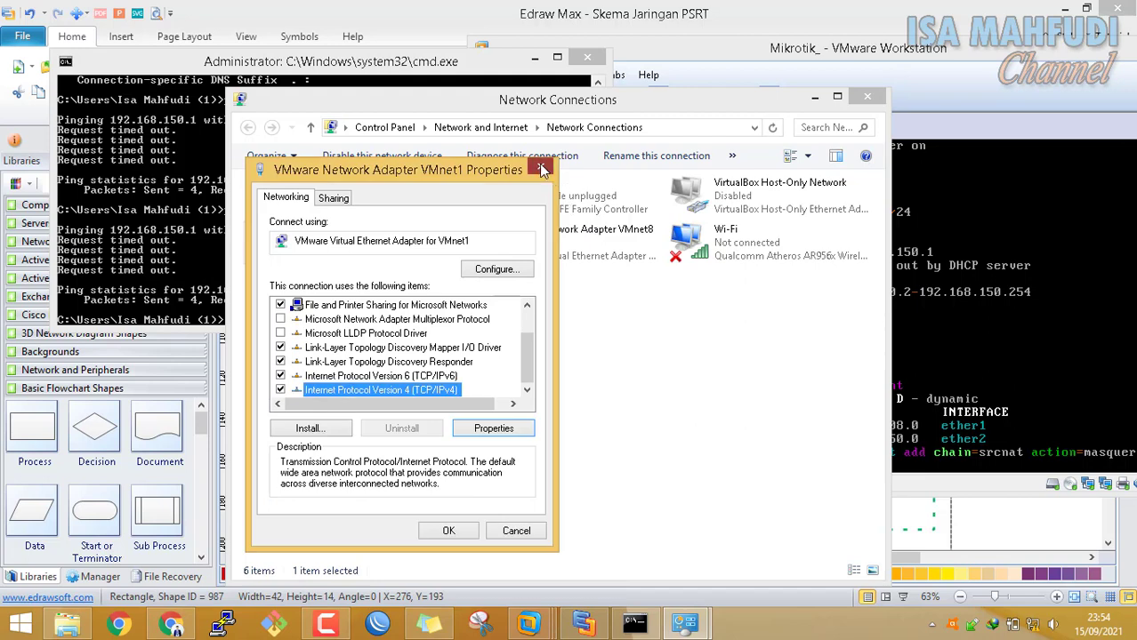
pyautogui.click(540, 167)
pyautogui.rightClick(395, 255)
pyautogui.click(391, 258)
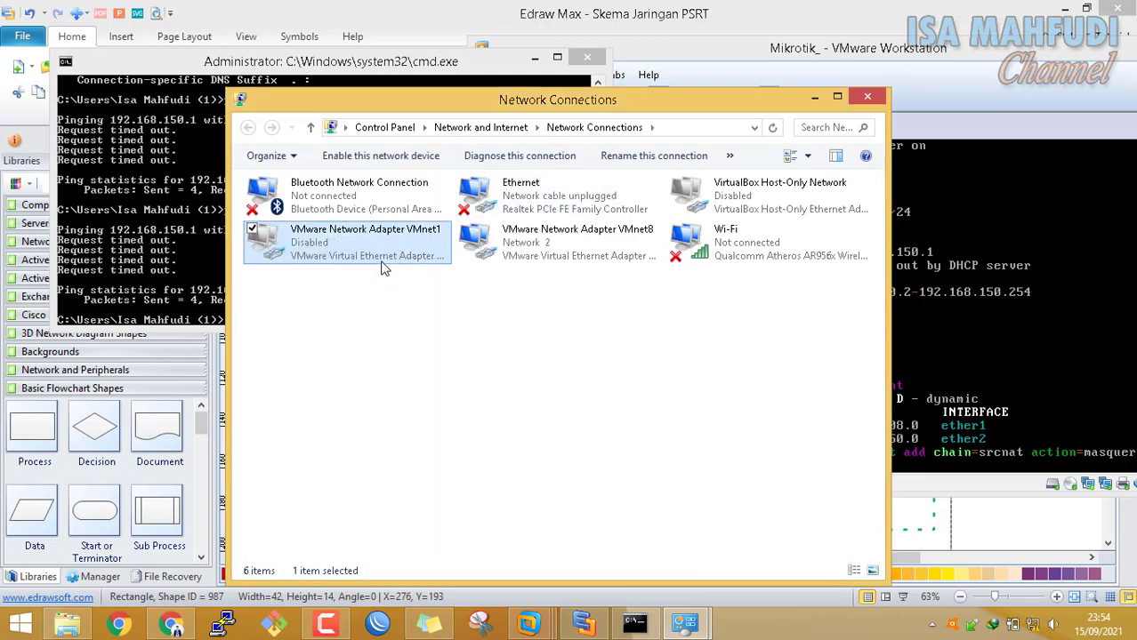
# Set the Ethernet adapter's IPv4 to obtain an IP address automatically
pyautogui.rightClick(566, 208)
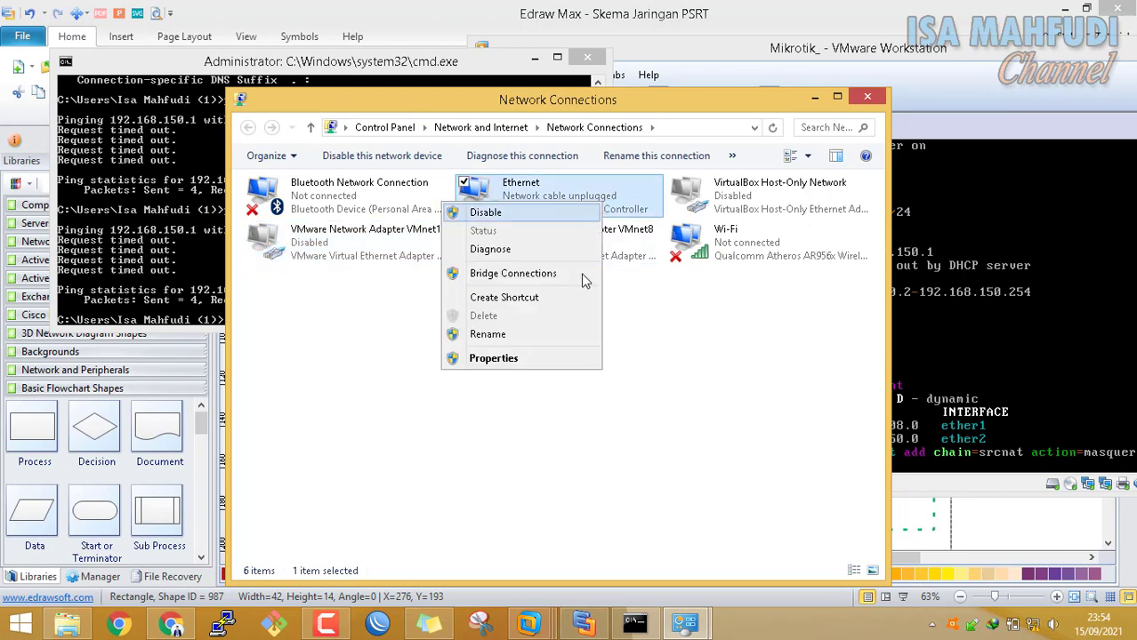
pyautogui.click(563, 358)
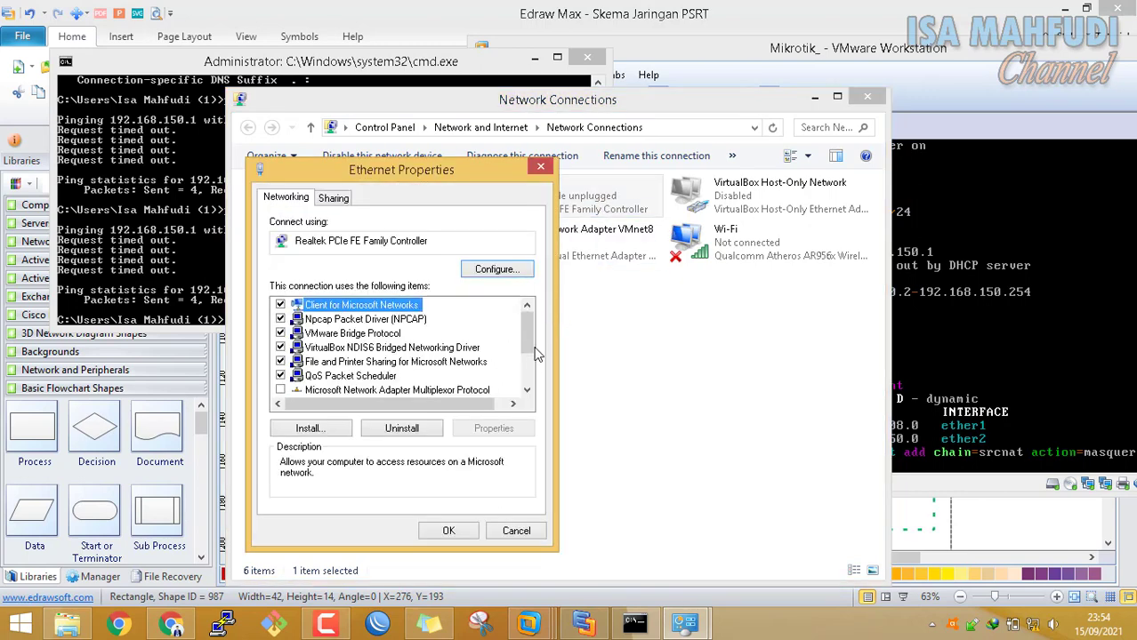
pyautogui.scroll(-2, 528, 400)
pyautogui.click(456, 391)
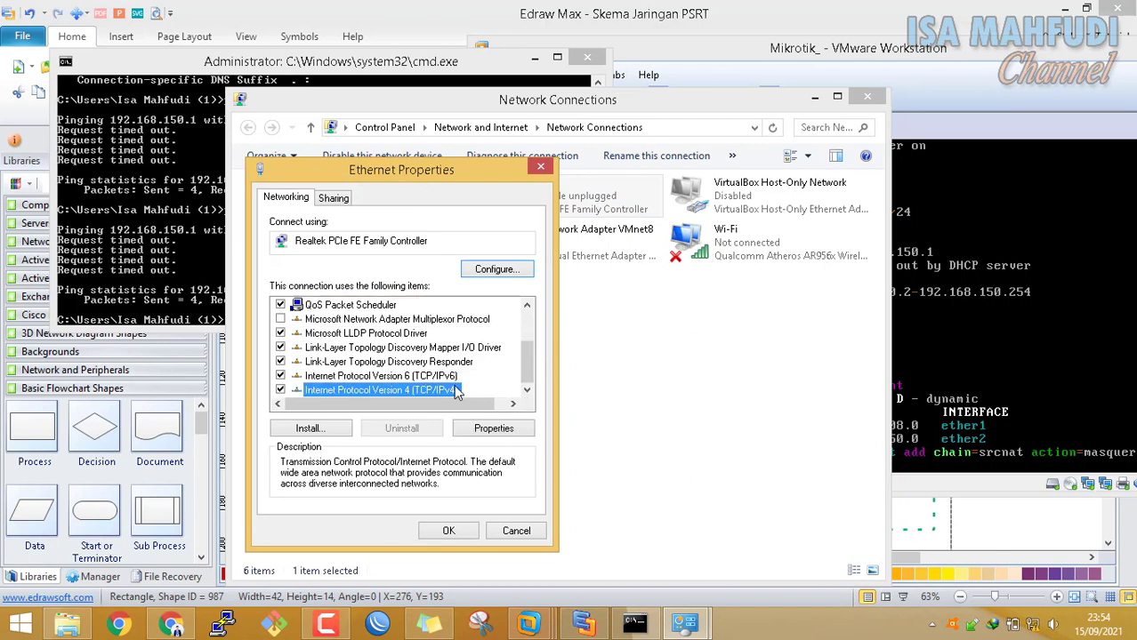
pyautogui.click(494, 428)
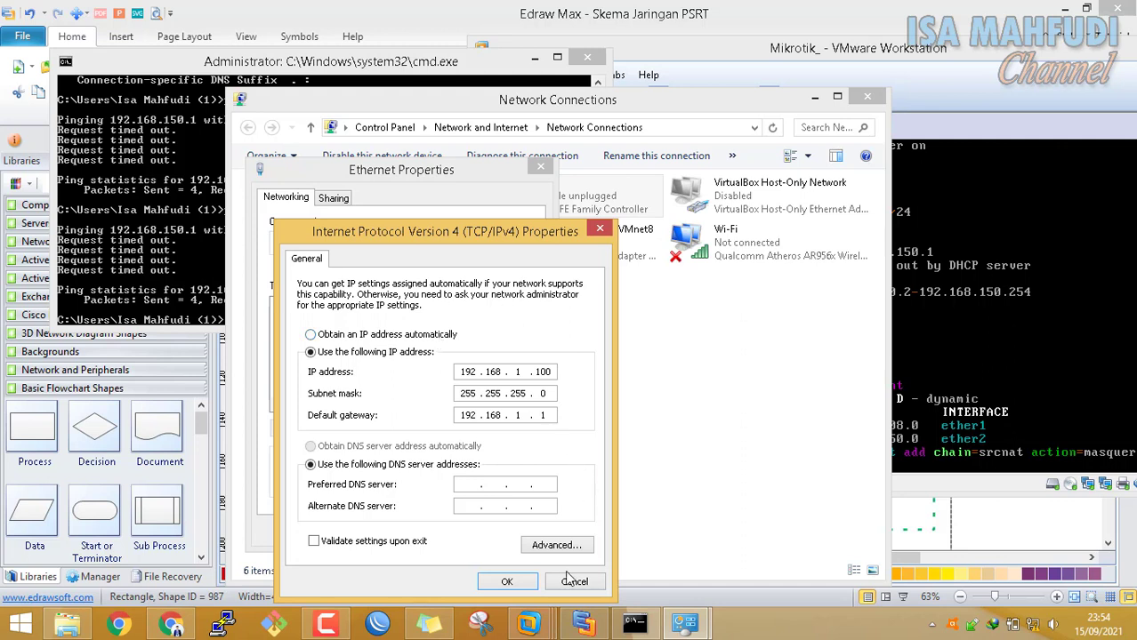
pyautogui.click(433, 335)
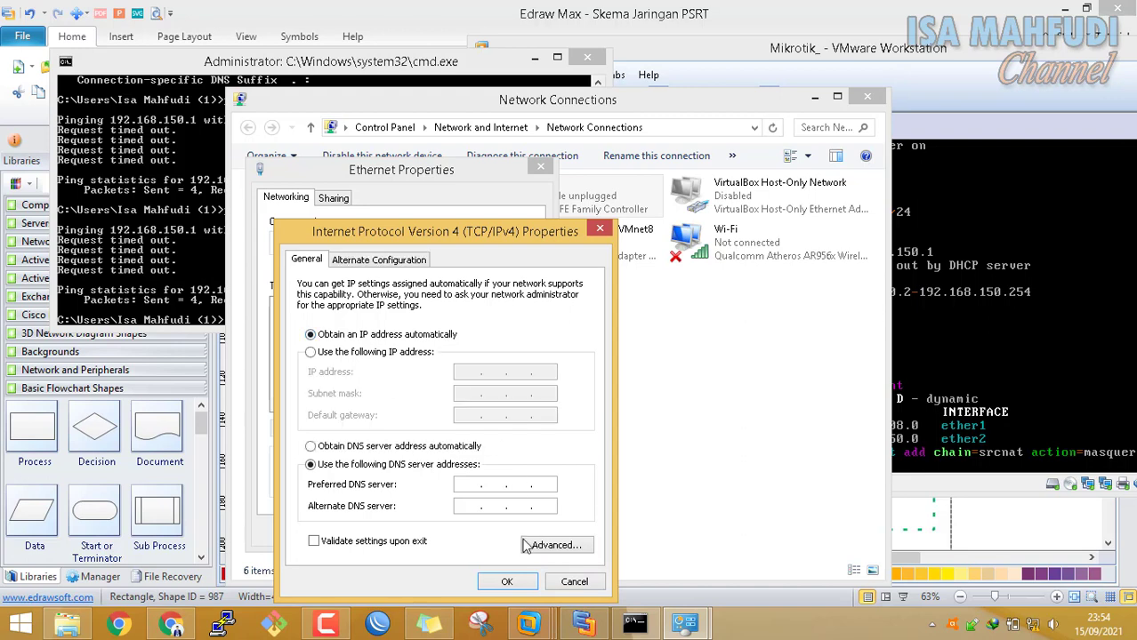
pyautogui.click(507, 581)
pyautogui.click(460, 535)
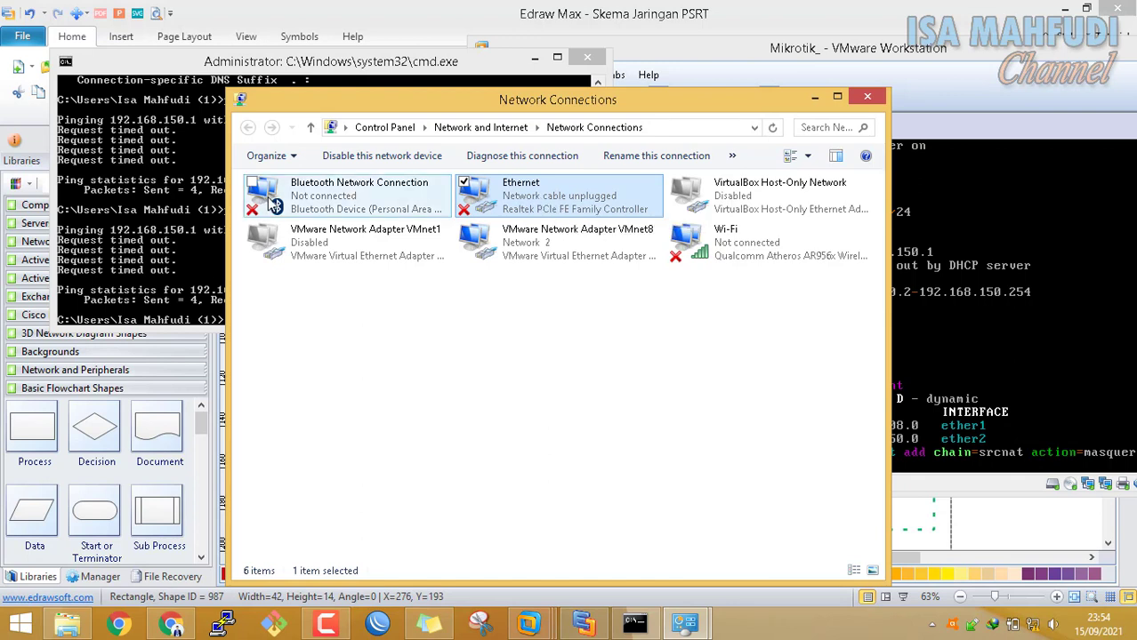
# Review VMnet8's IPv4 settings without changes and return to Command Prompt
pyautogui.rightClick(551, 248)
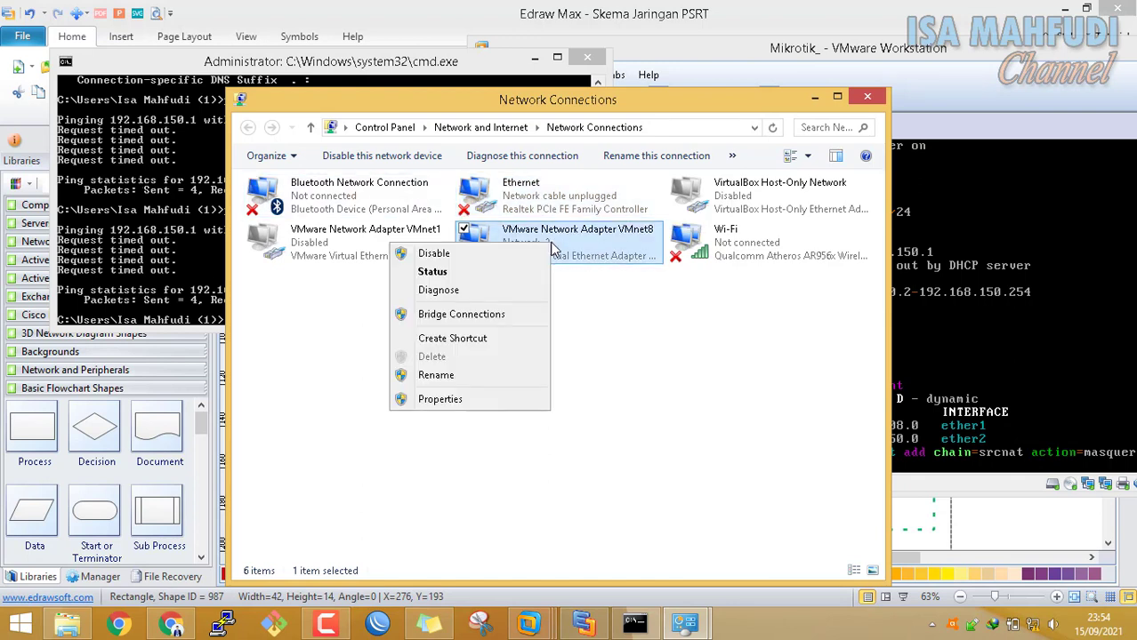
pyautogui.click(523, 405)
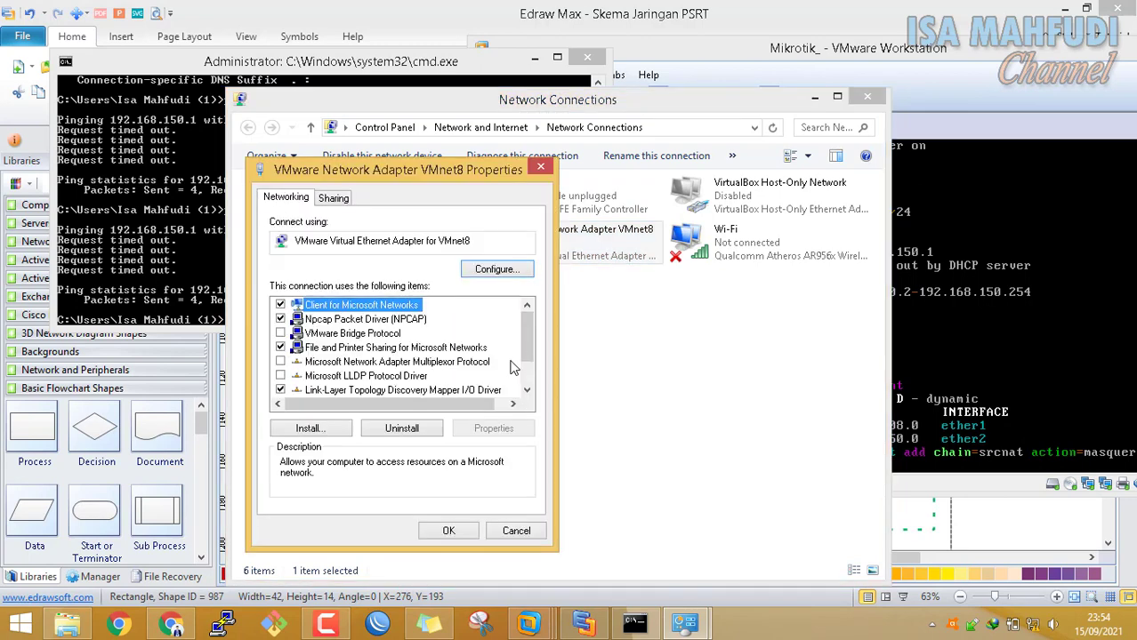
pyautogui.scroll(-1, 526, 355)
pyautogui.click(454, 391)
pyautogui.click(487, 428)
pyautogui.click(523, 583)
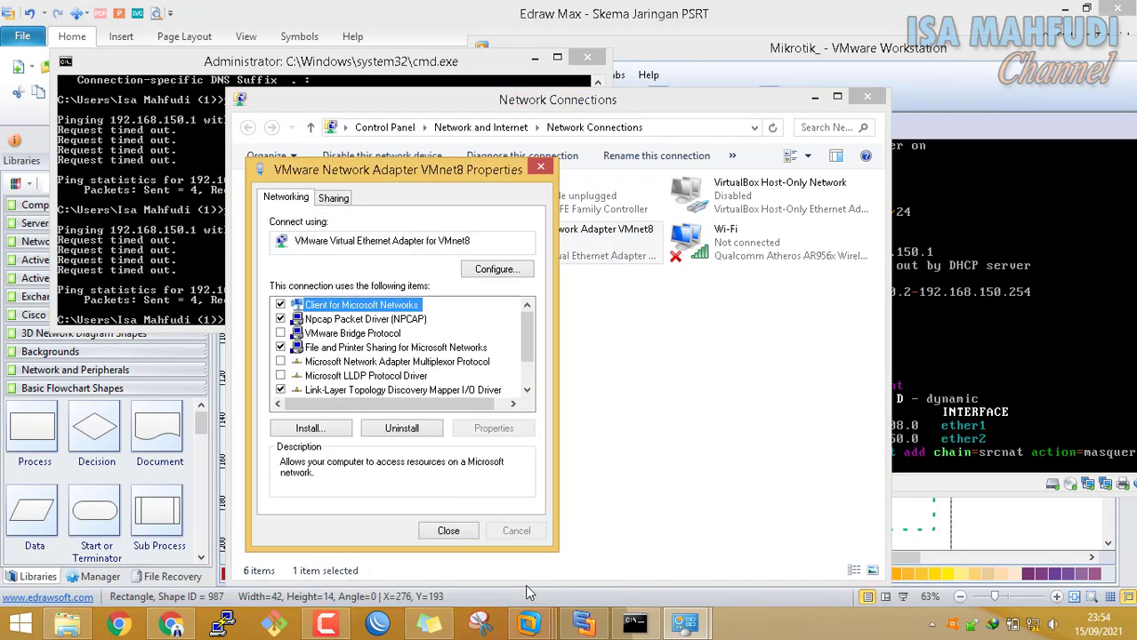
pyautogui.click(461, 533)
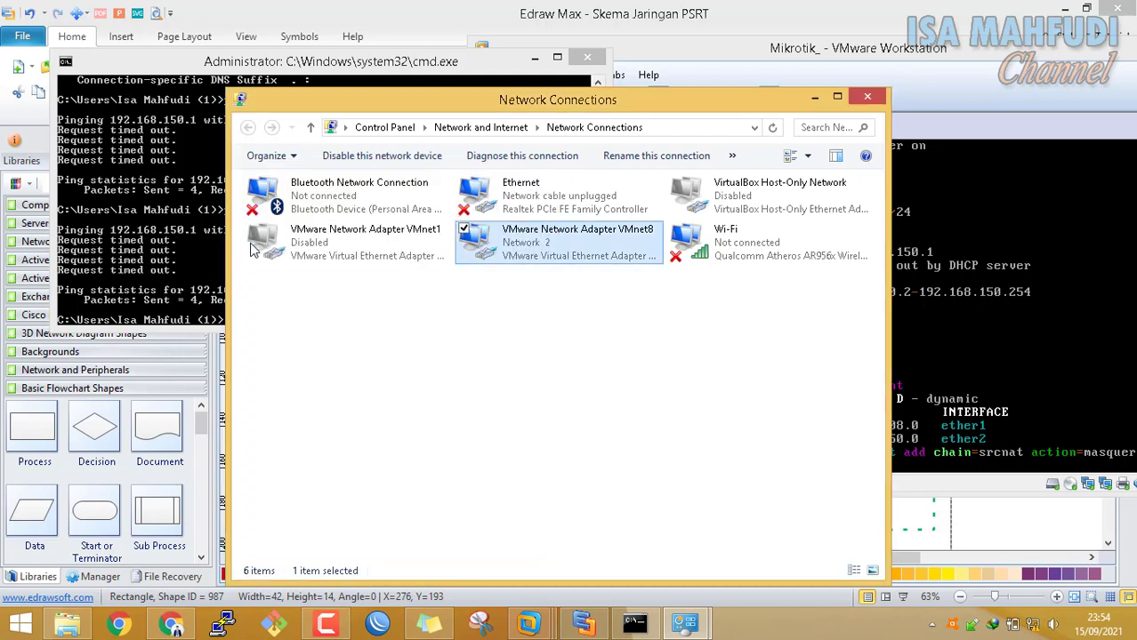
pyautogui.click(191, 57)
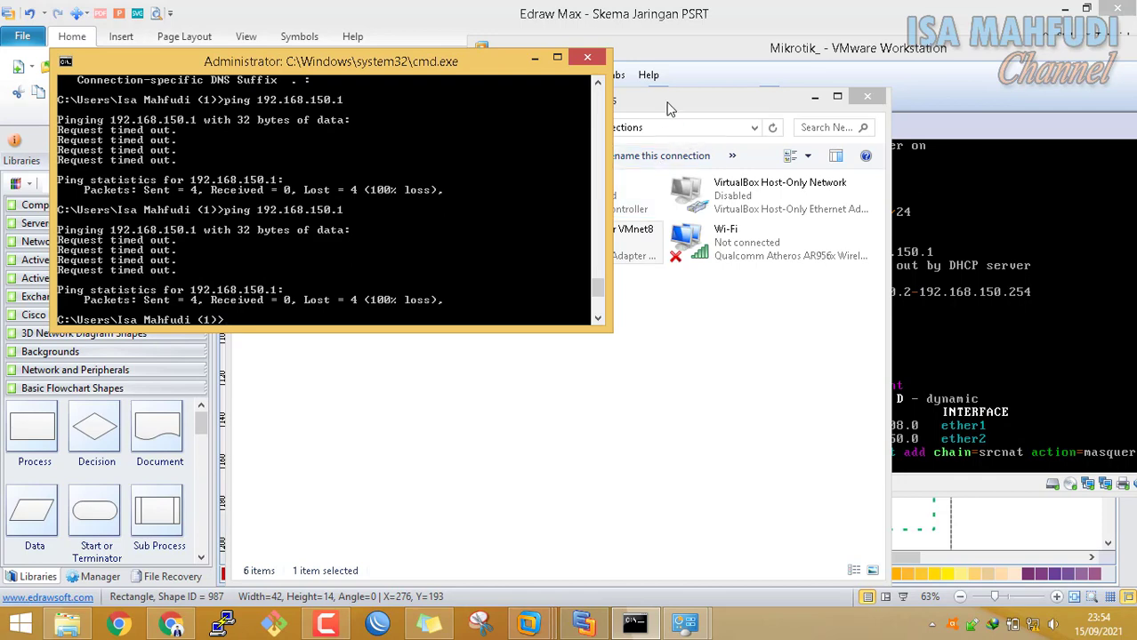
# Select the Ethernet adapter and check the list of available networks
pyautogui.moveTo(667, 112); pyautogui.dragTo(787, 139)
pyautogui.click(693, 228)
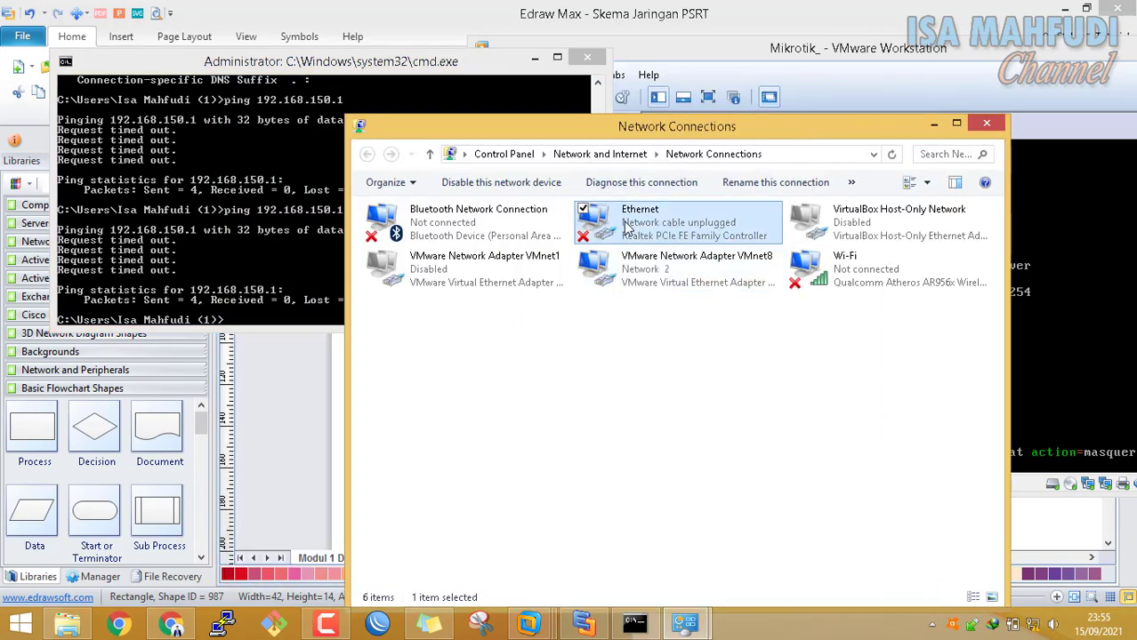
pyautogui.click(1033, 627)
pyautogui.click(725, 374)
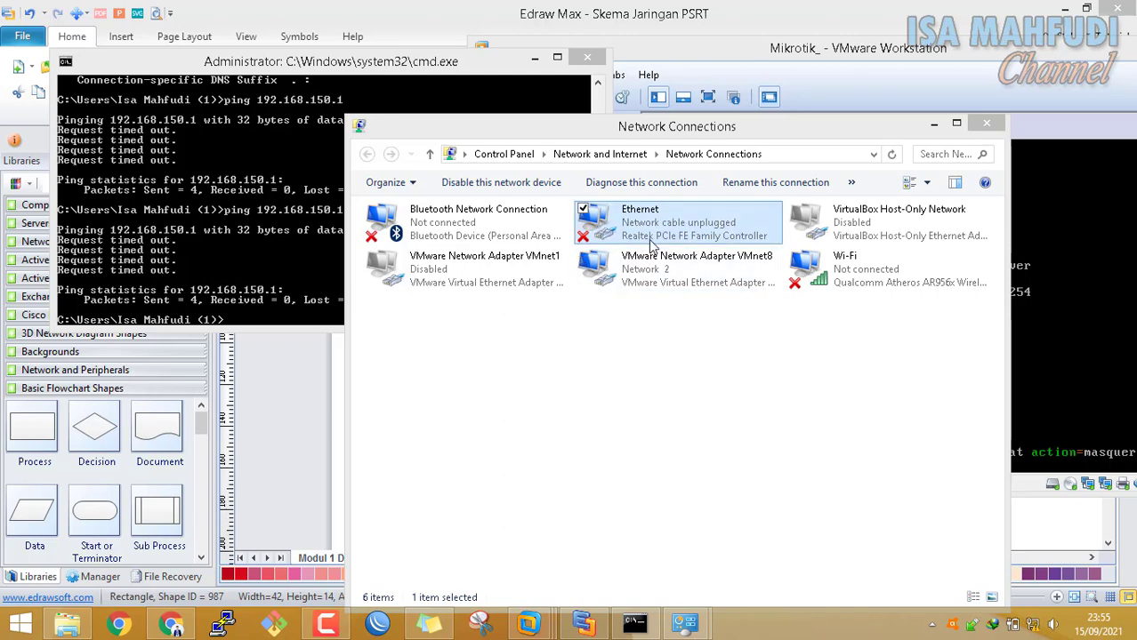
# Rerun ping 192.168.150.1 in Command Prompt
pyautogui.moveTo(395, 67); pyautogui.dragTo(505, 98)
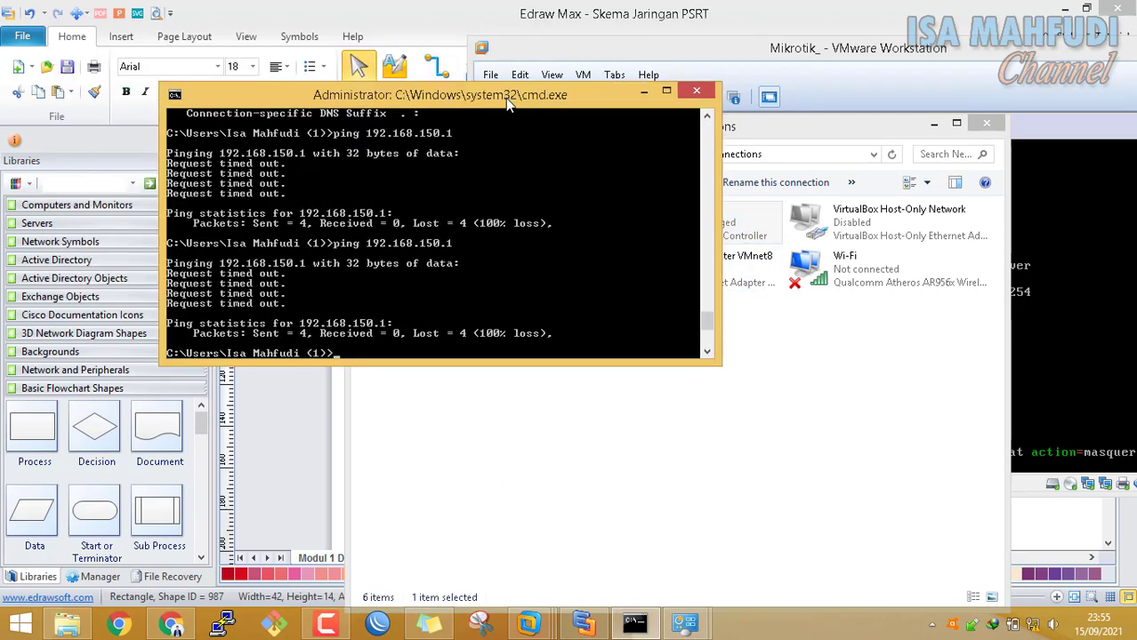
pyautogui.press('Up')
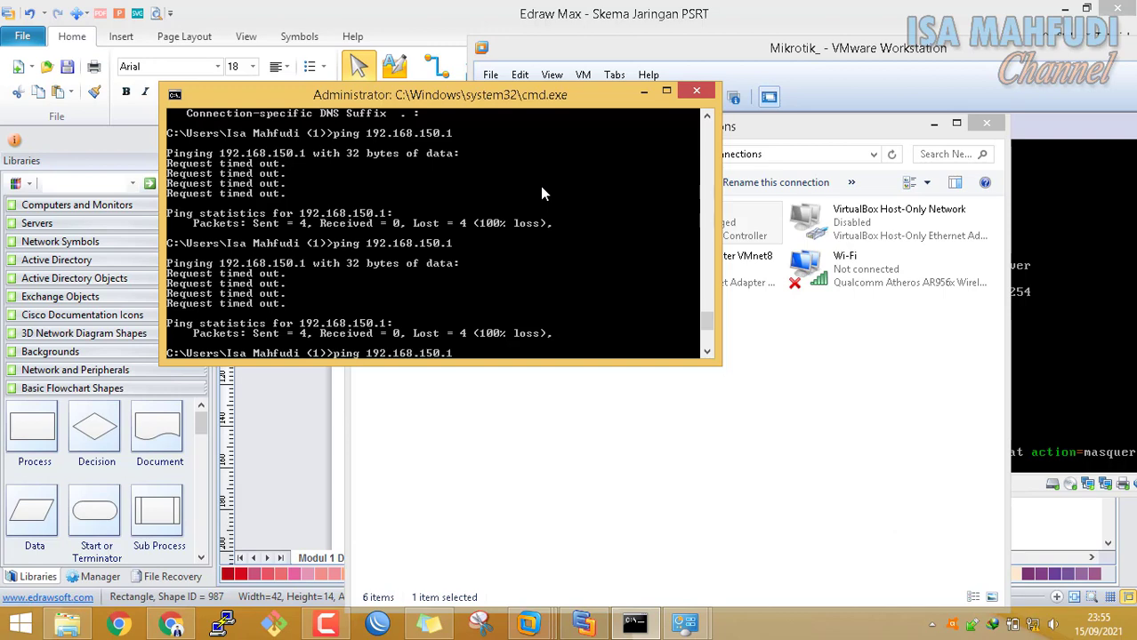
pyautogui.press('Return')
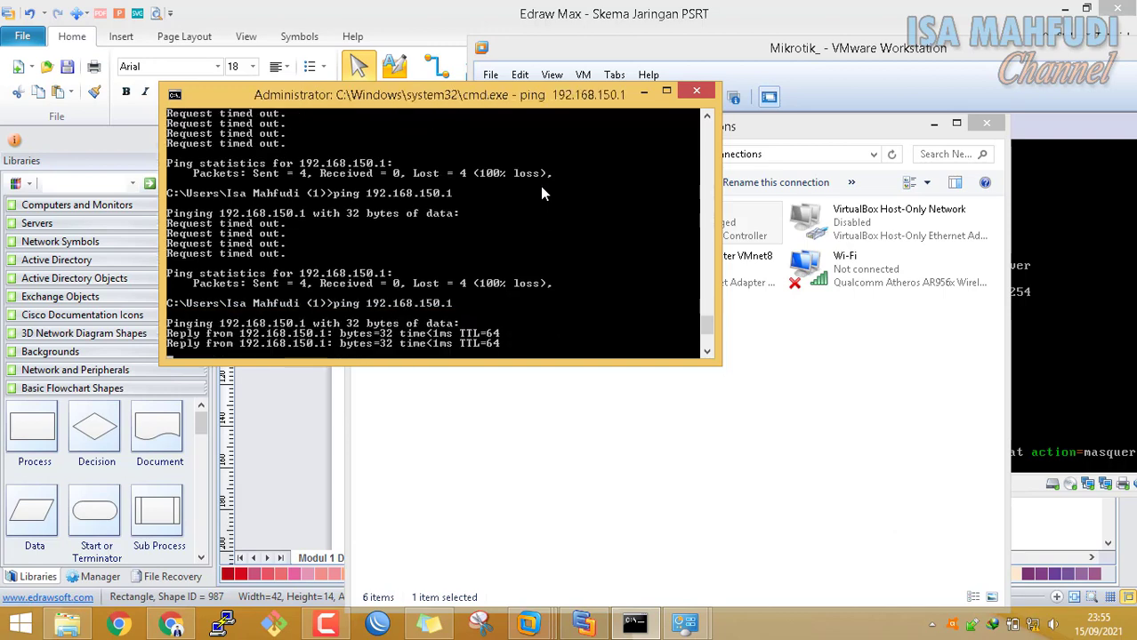
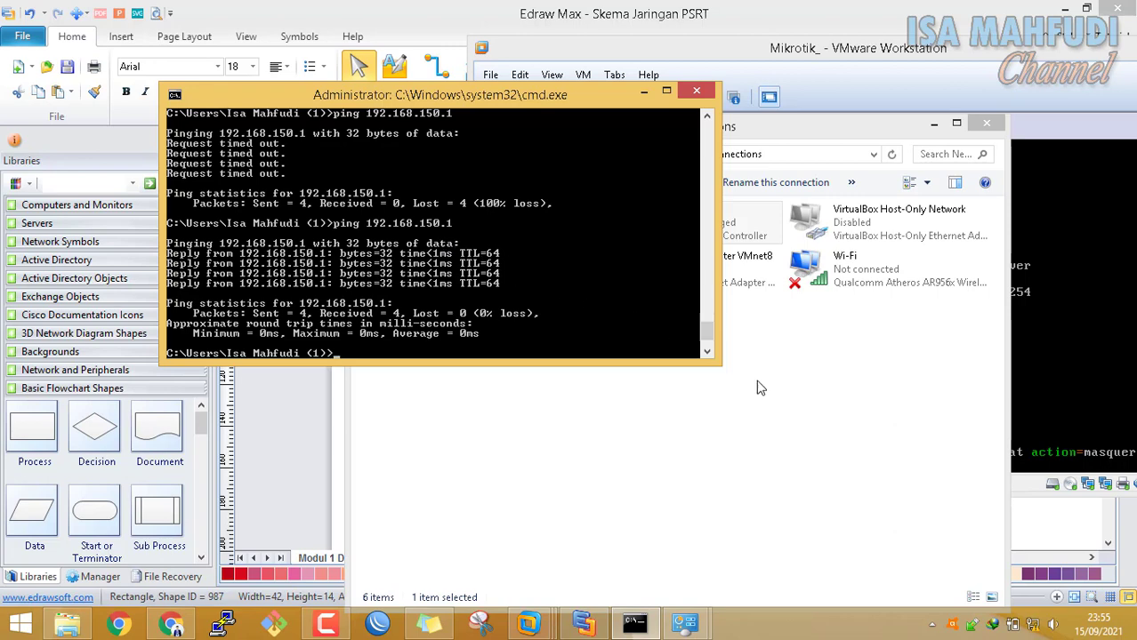
# Connect Wi-Fi to ISA NETWORK, set to connect automatically
pyautogui.click(911, 476)
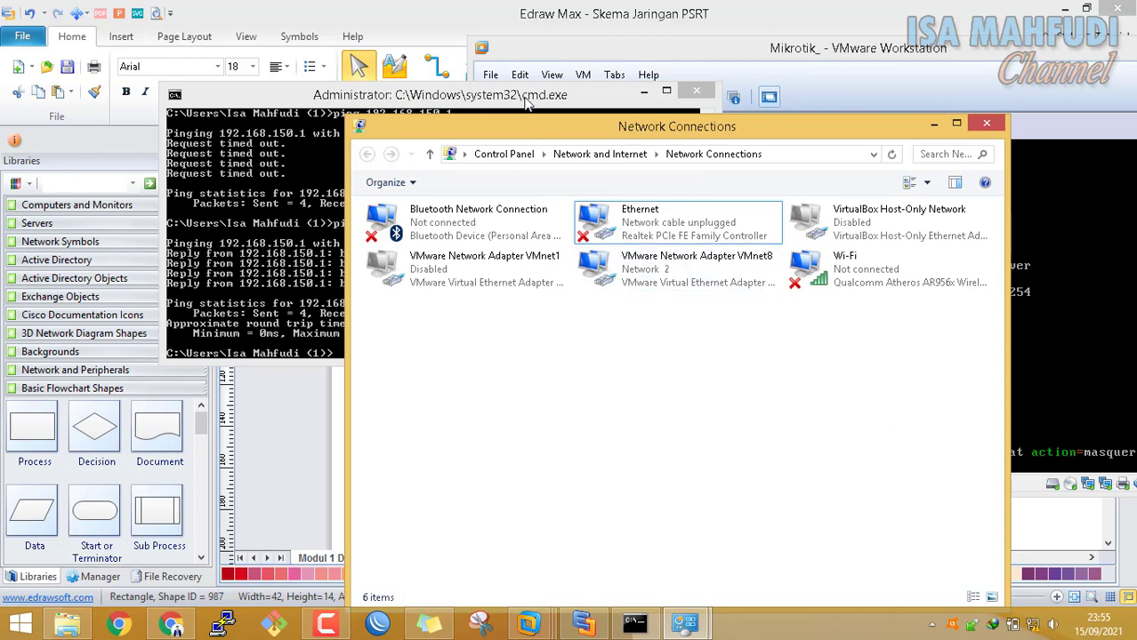
pyautogui.moveTo(525, 104); pyautogui.dragTo(435, 71)
pyautogui.click(659, 222)
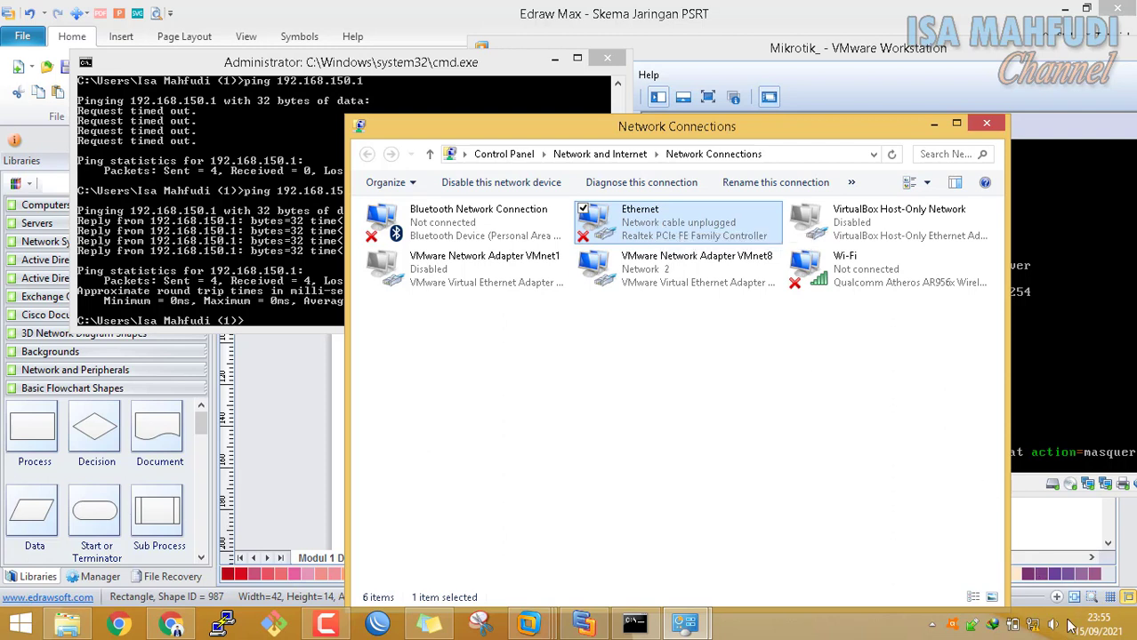
pyautogui.click(1032, 626)
pyautogui.click(962, 301)
pyautogui.click(978, 349)
pyautogui.click(1067, 409)
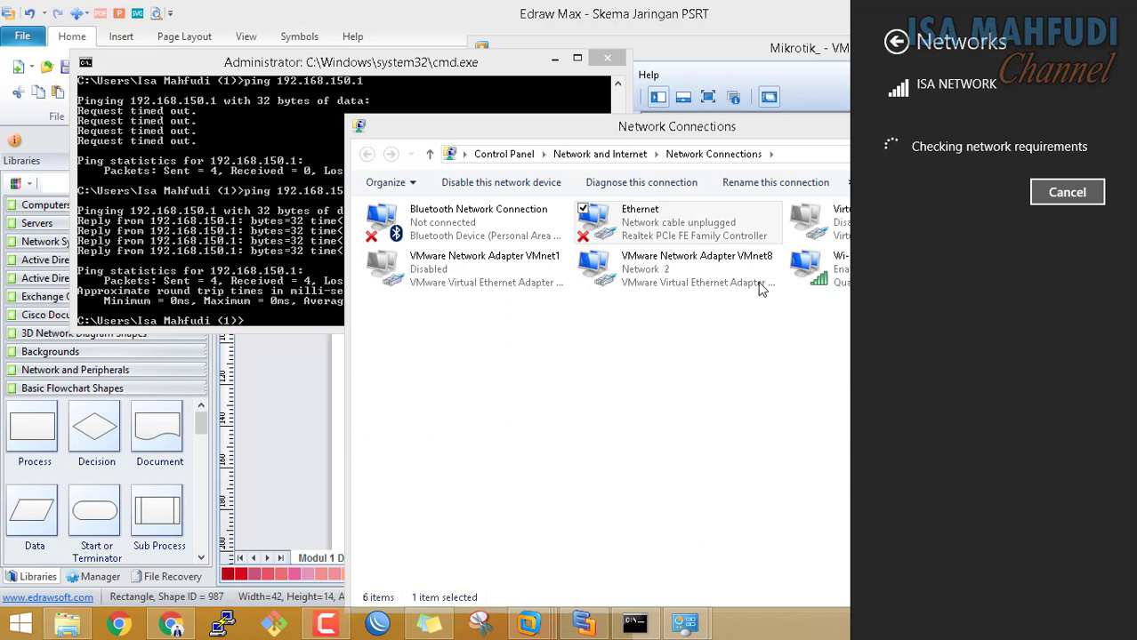
pyautogui.click(694, 271)
# Review VMnet8's IPv4 properties, leaving 192.168.108.1 unchanged
pyautogui.rightClick(695, 271)
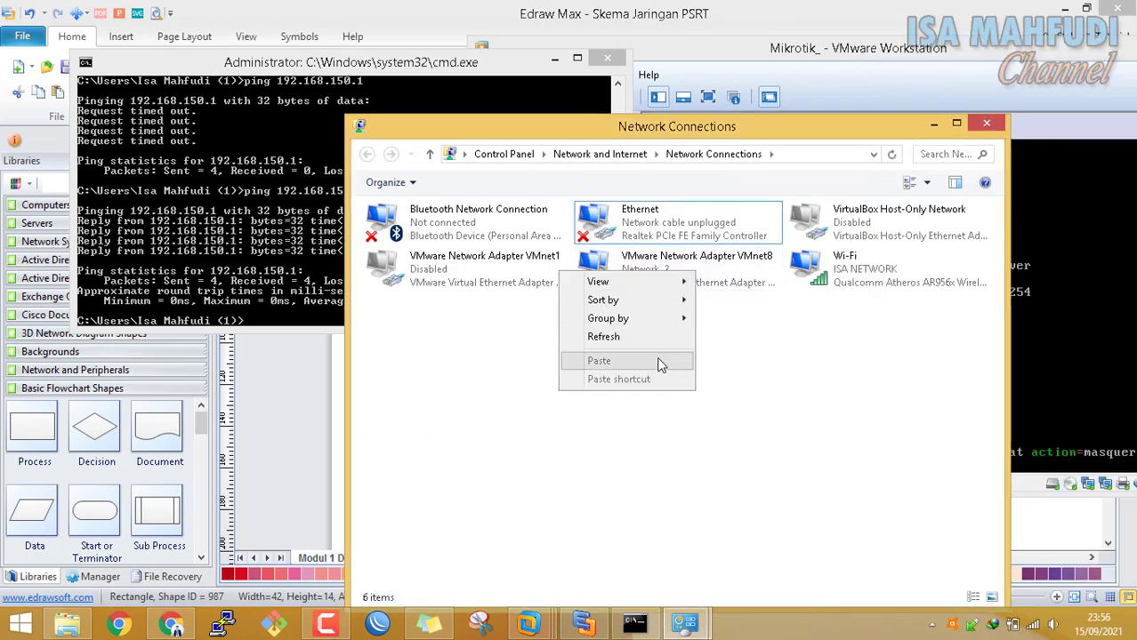
pyautogui.click(743, 306)
pyautogui.click(723, 283)
pyautogui.rightClick(723, 284)
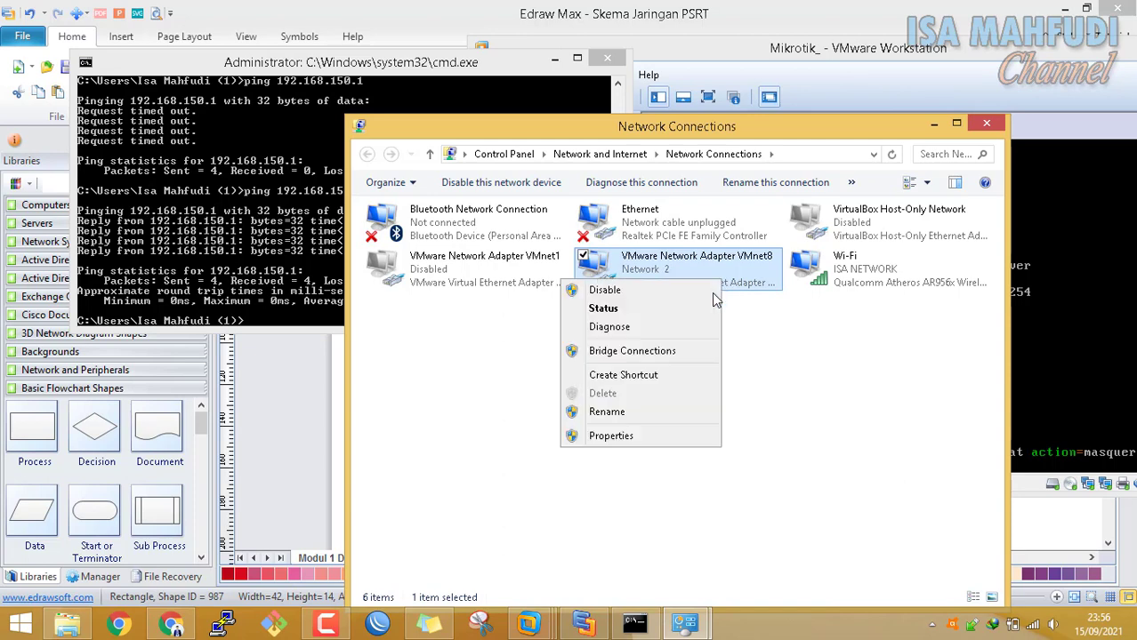
pyautogui.click(705, 436)
pyautogui.scroll(-2, 587, 391)
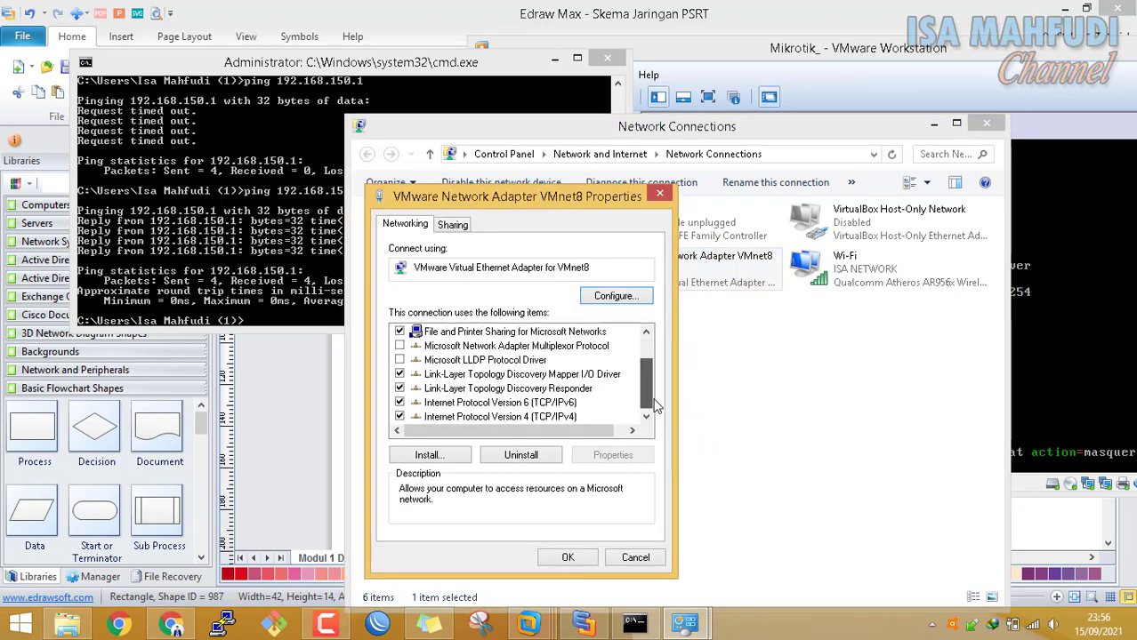
pyautogui.click(534, 416)
pyautogui.click(613, 456)
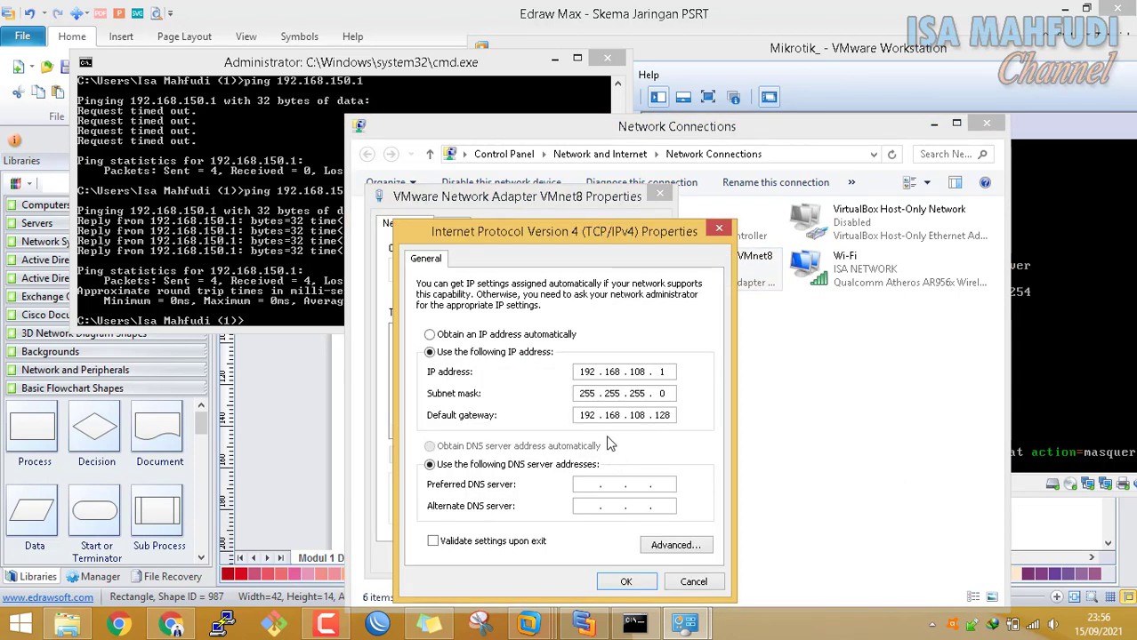
pyautogui.click(625, 582)
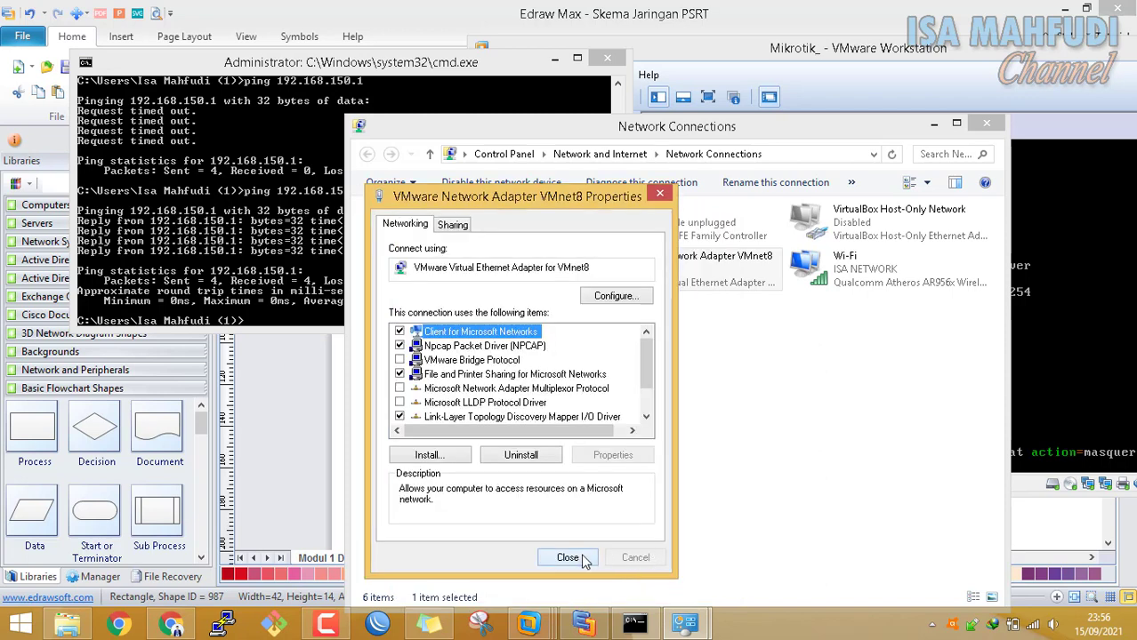
pyautogui.click(573, 559)
# Select the Ethernet adapter and return to the ping results in Command Prompt
pyautogui.click(833, 471)
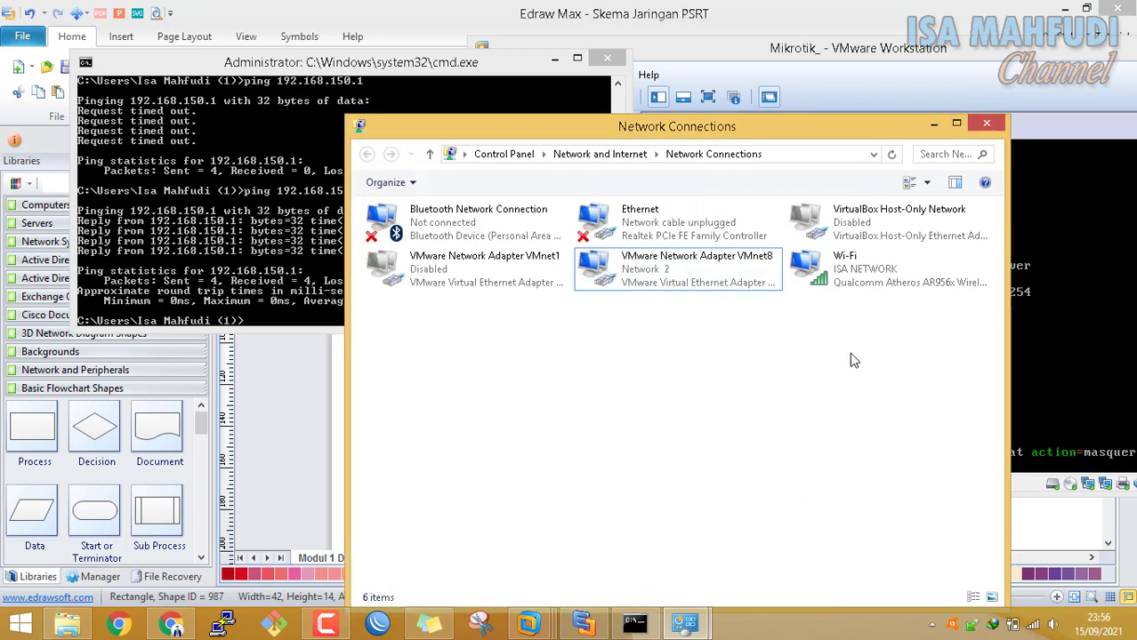
pyautogui.click(686, 234)
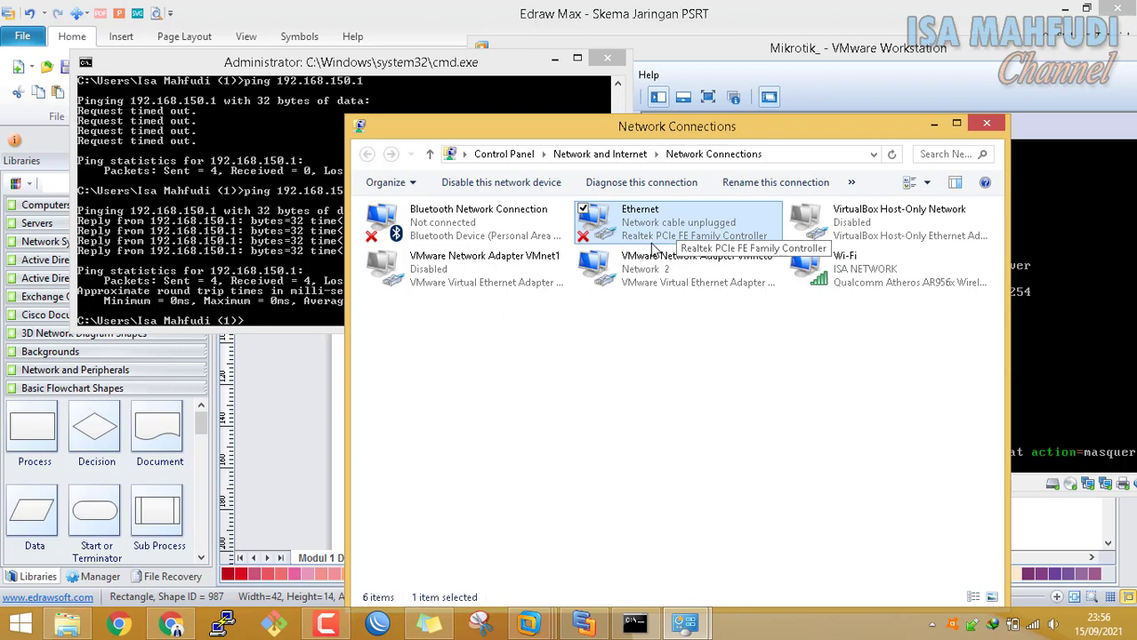
pyautogui.click(356, 62)
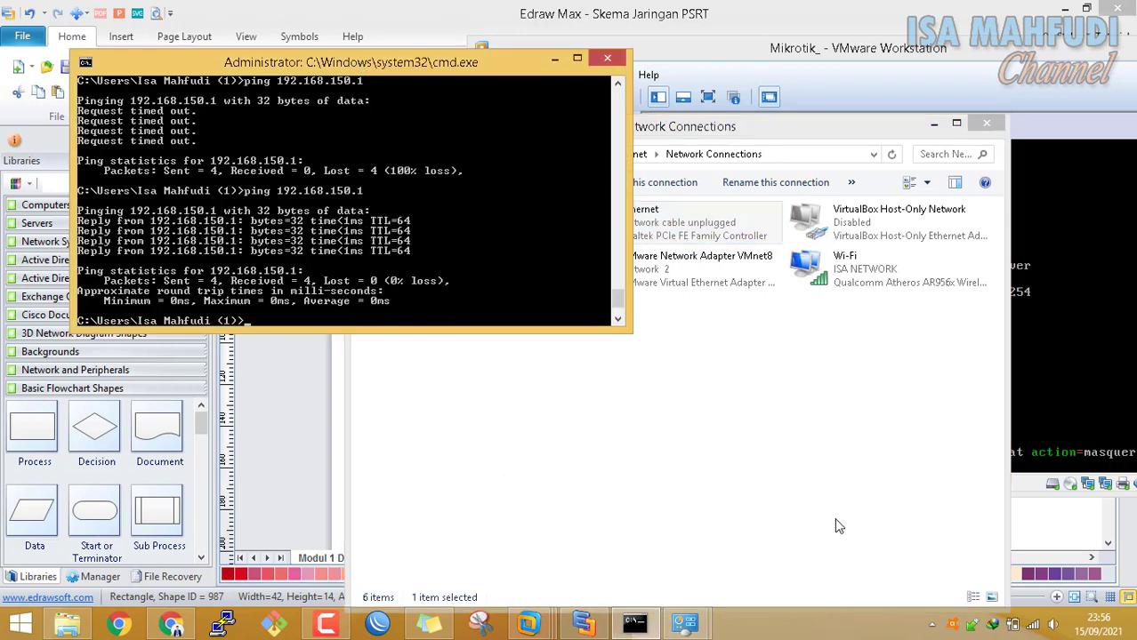
# Open the Elastix virtual machine page in VMware Workstation alongside the network diagram
pyautogui.click(583, 622)
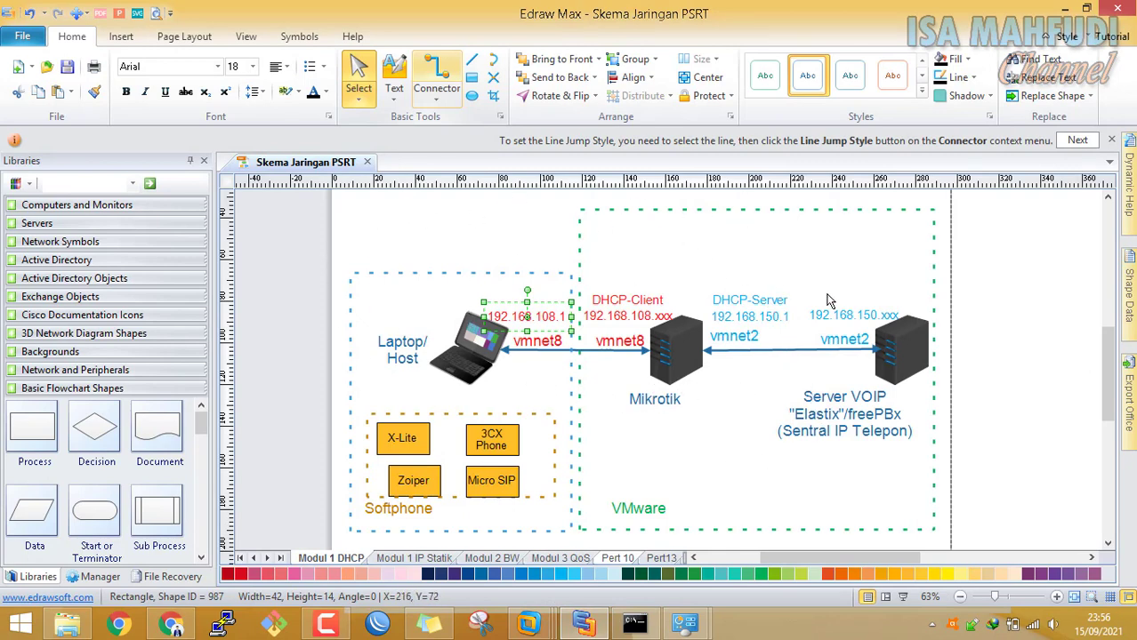
pyautogui.moveTo(559, 611)
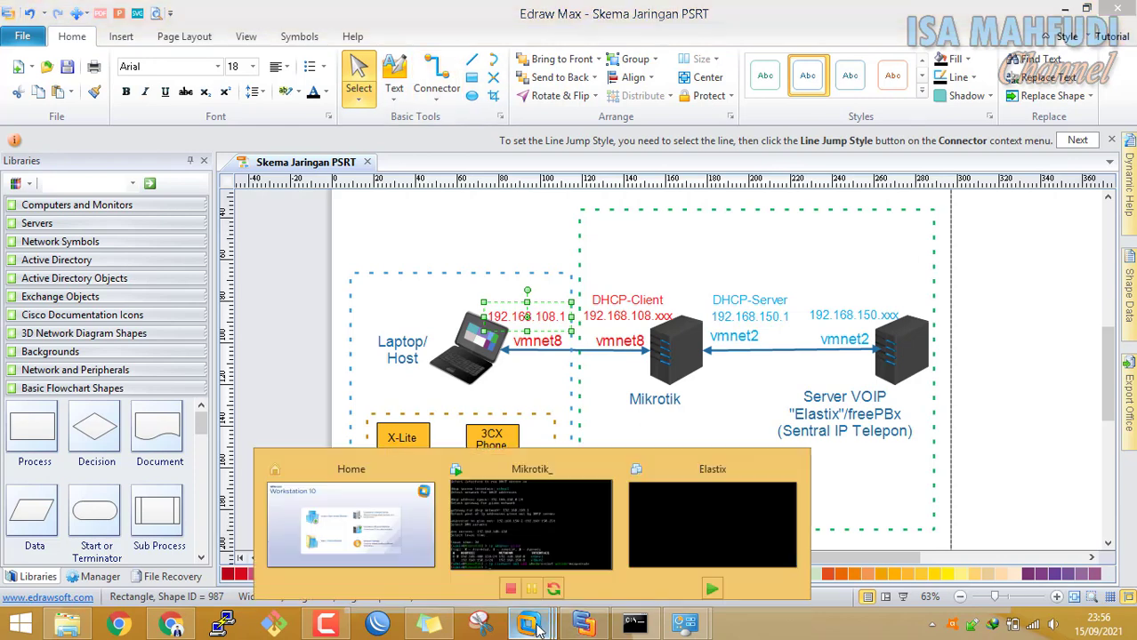
pyautogui.click(707, 520)
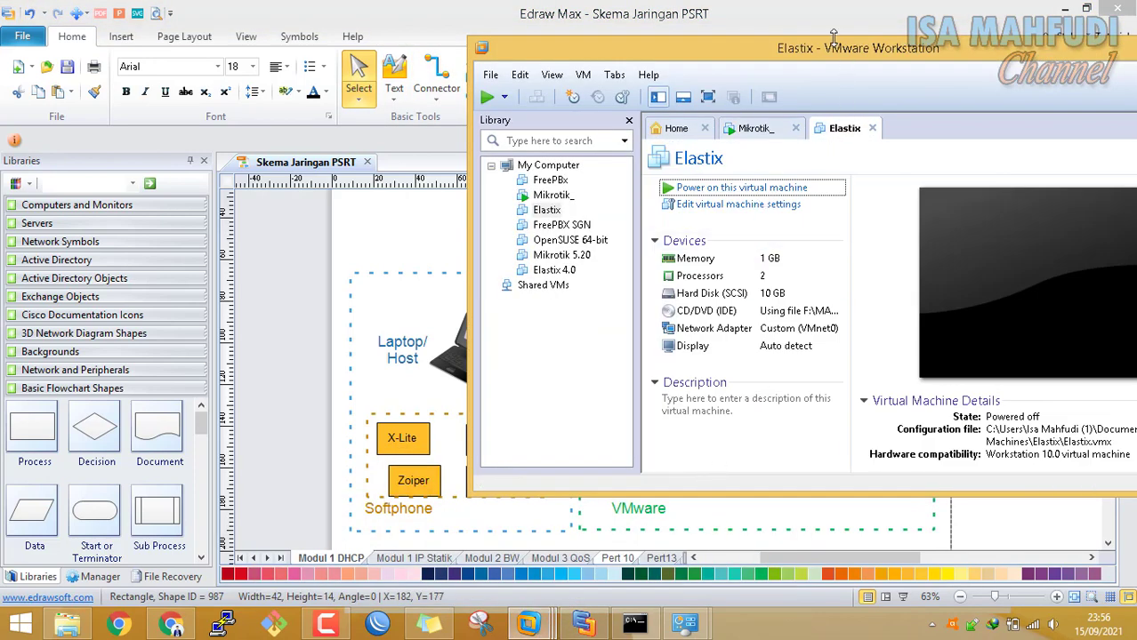
pyautogui.moveTo(774, 51); pyautogui.dragTo(481, 32)
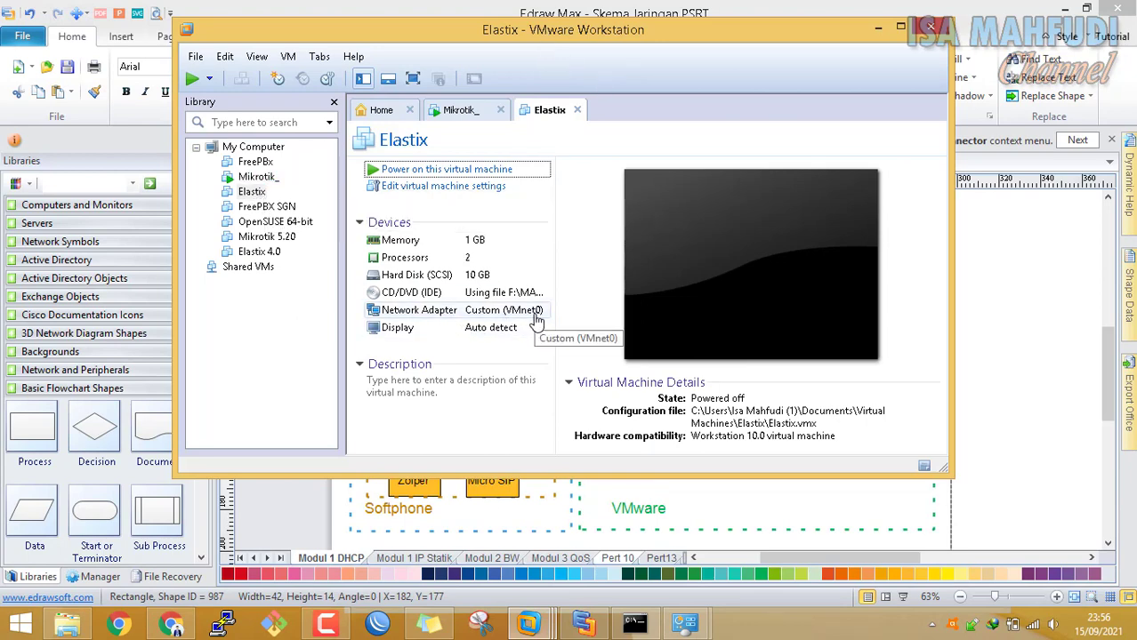
pyautogui.hotkey('alt', 'Tab')
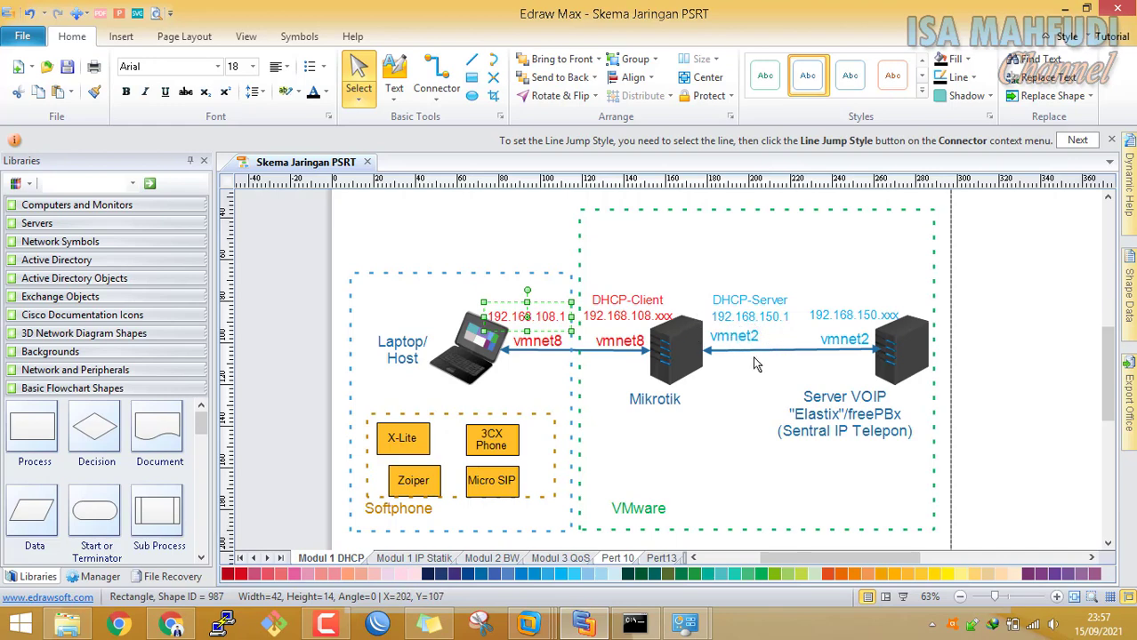
pyautogui.click(528, 625)
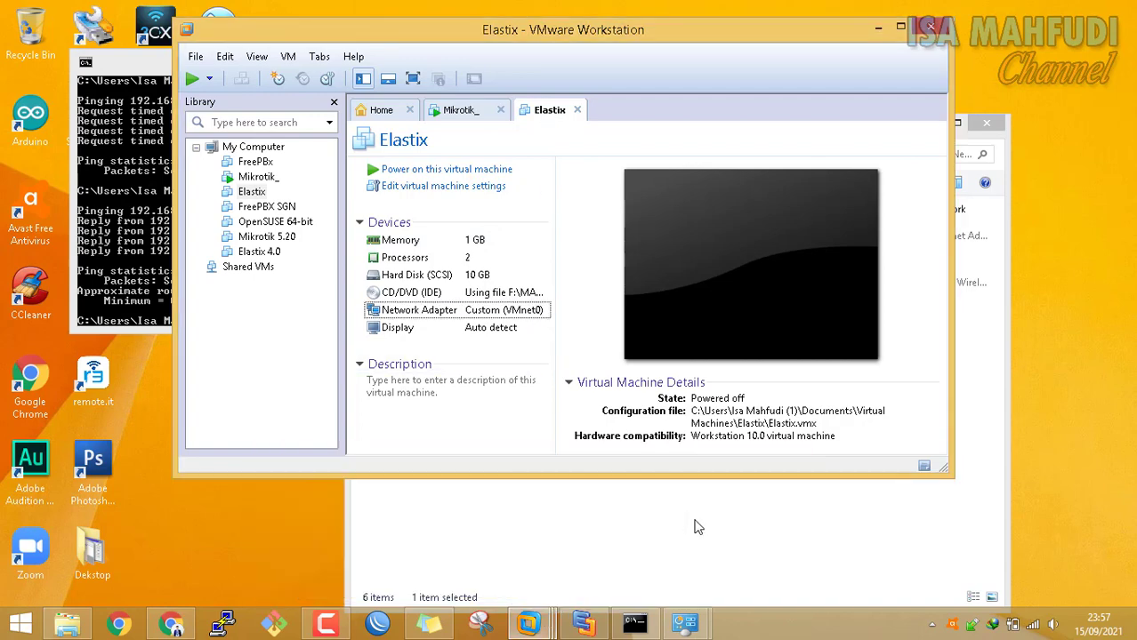
# Set the Elastix network adapter to Custom: VMnet2
pyautogui.doubleClick(537, 317)
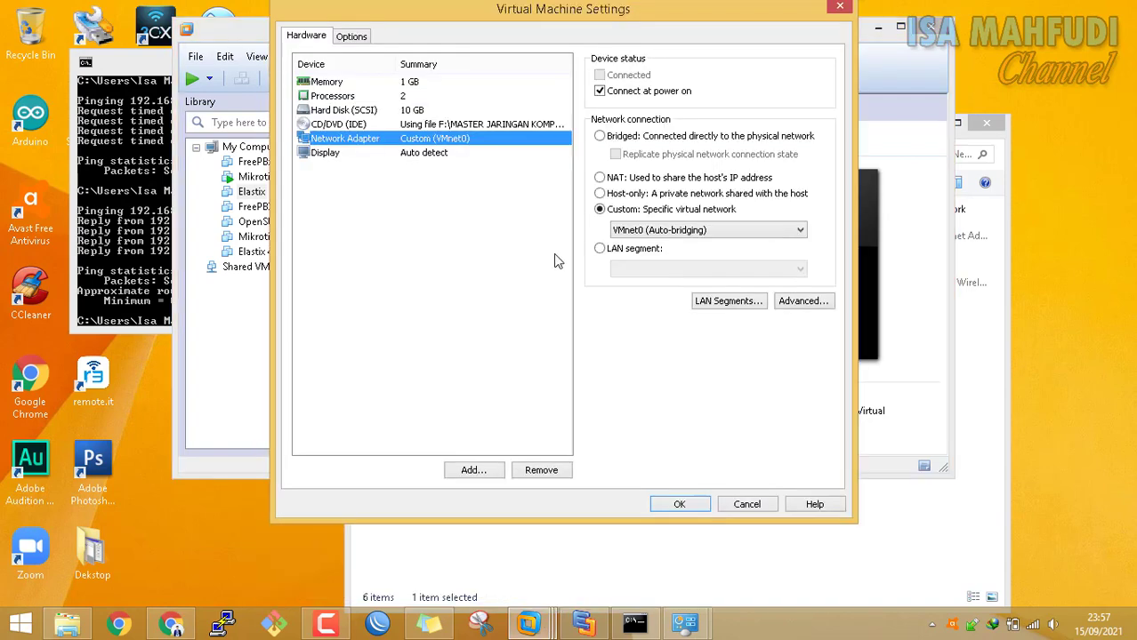
pyautogui.click(687, 231)
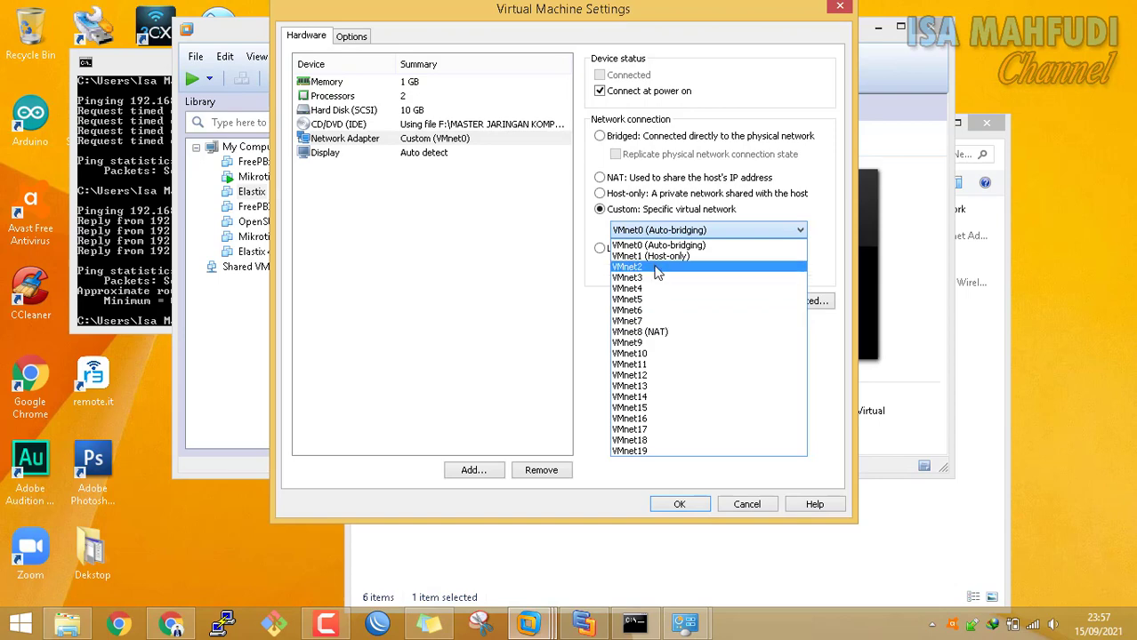
pyautogui.click(658, 267)
pyautogui.click(679, 504)
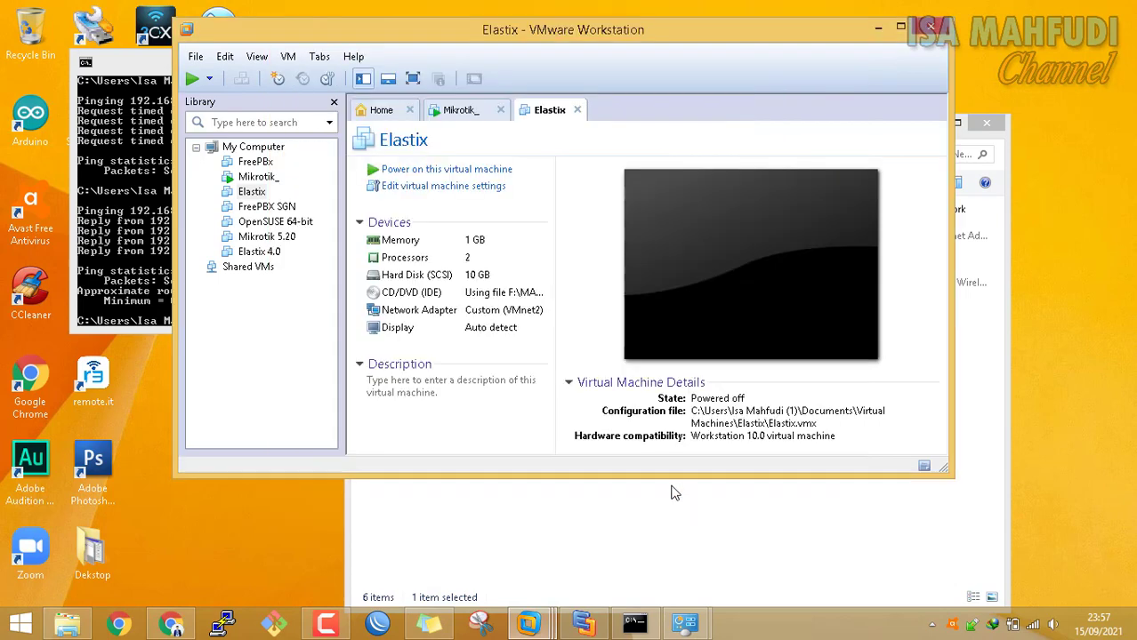
# Power on the Elastix virtual machine and reposition its window while it boots
pyautogui.click(472, 170)
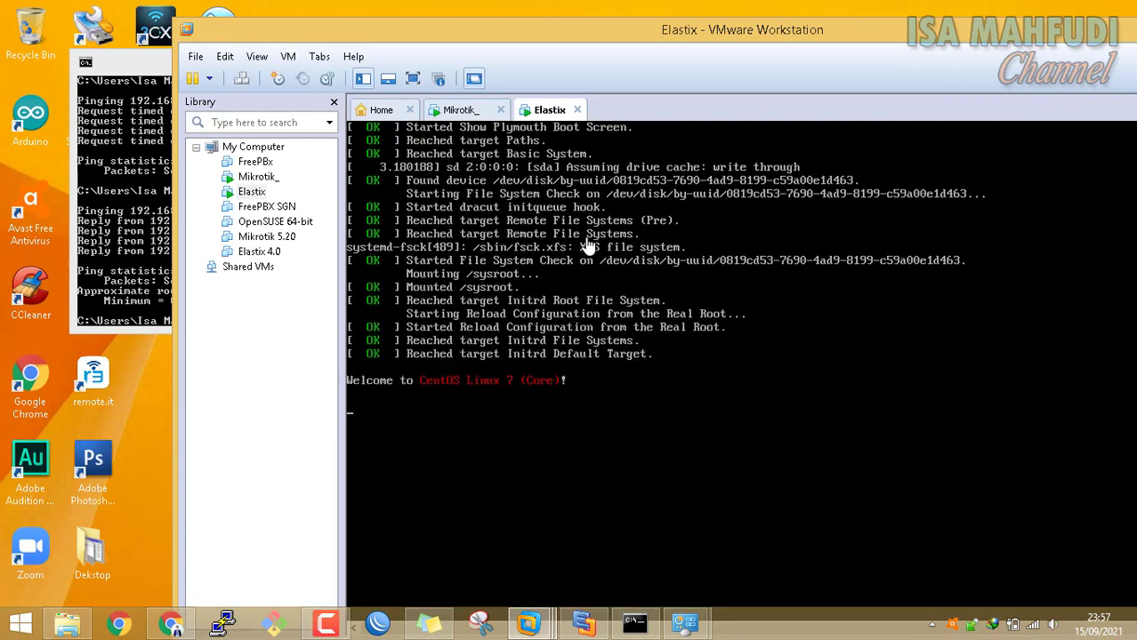
pyautogui.moveTo(528, 627)
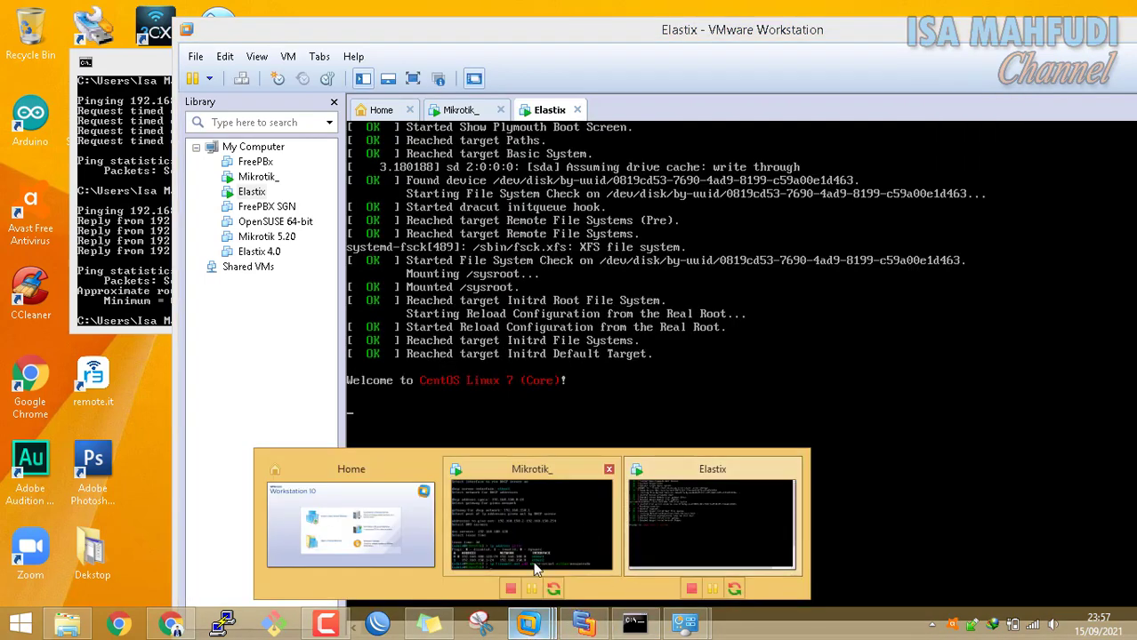
pyautogui.click(582, 625)
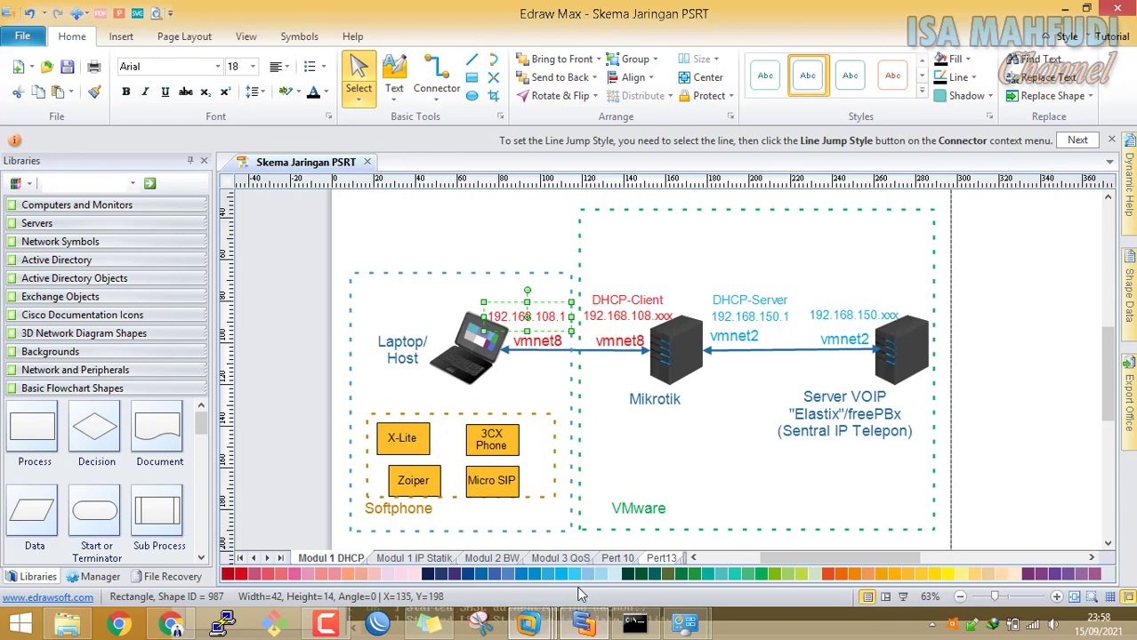
pyautogui.click(702, 531)
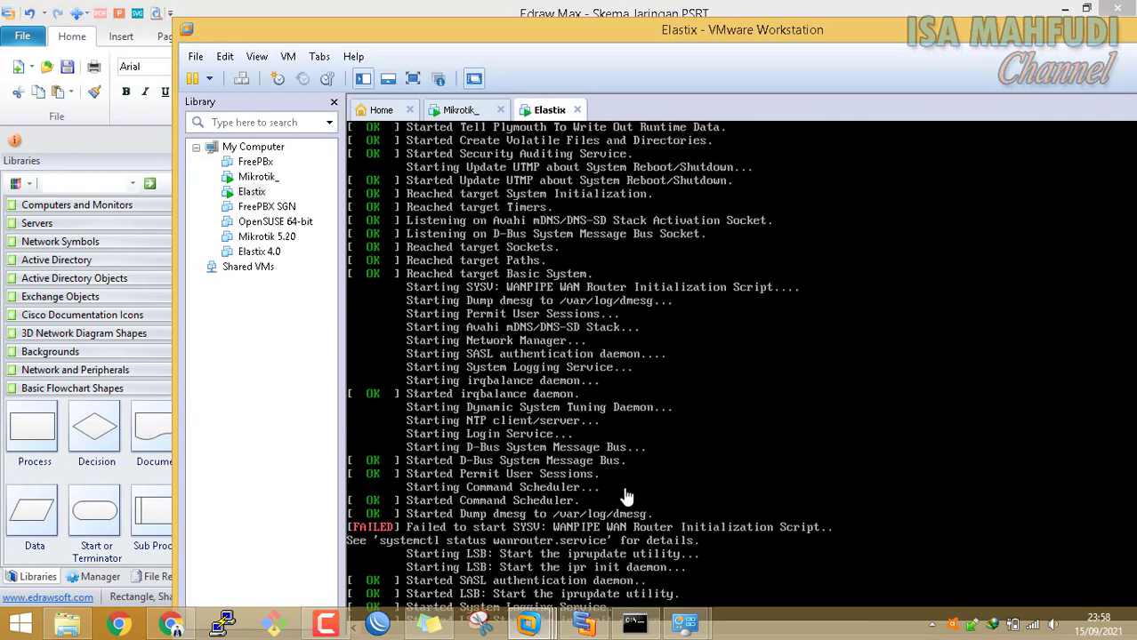
pyautogui.moveTo(631, 36); pyautogui.dragTo(527, 7)
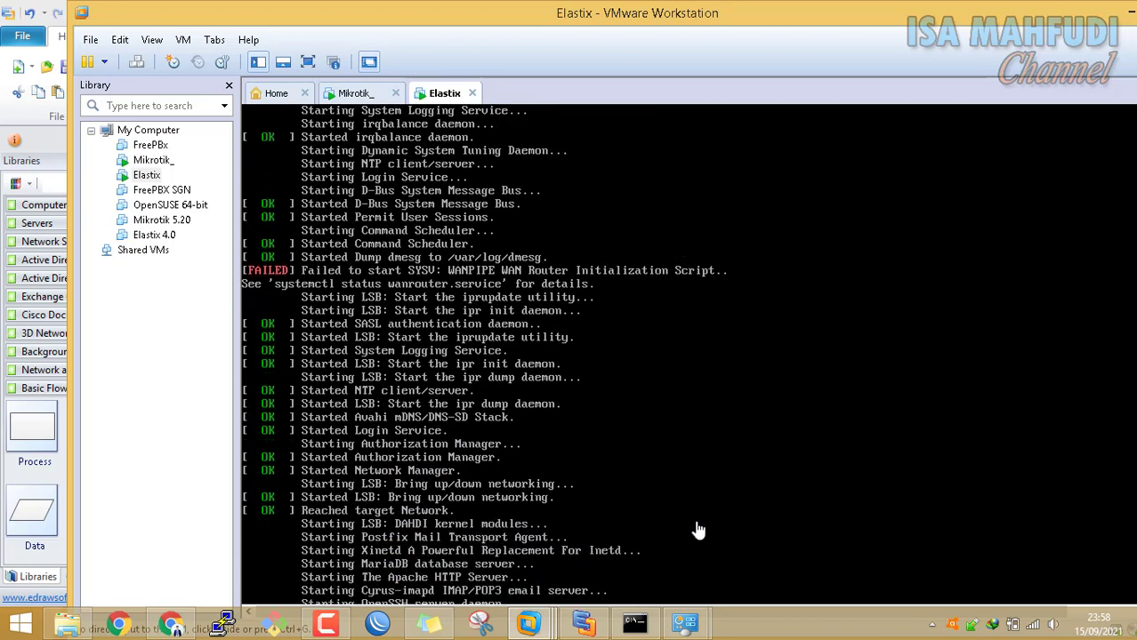
pyautogui.moveTo(684, 623)
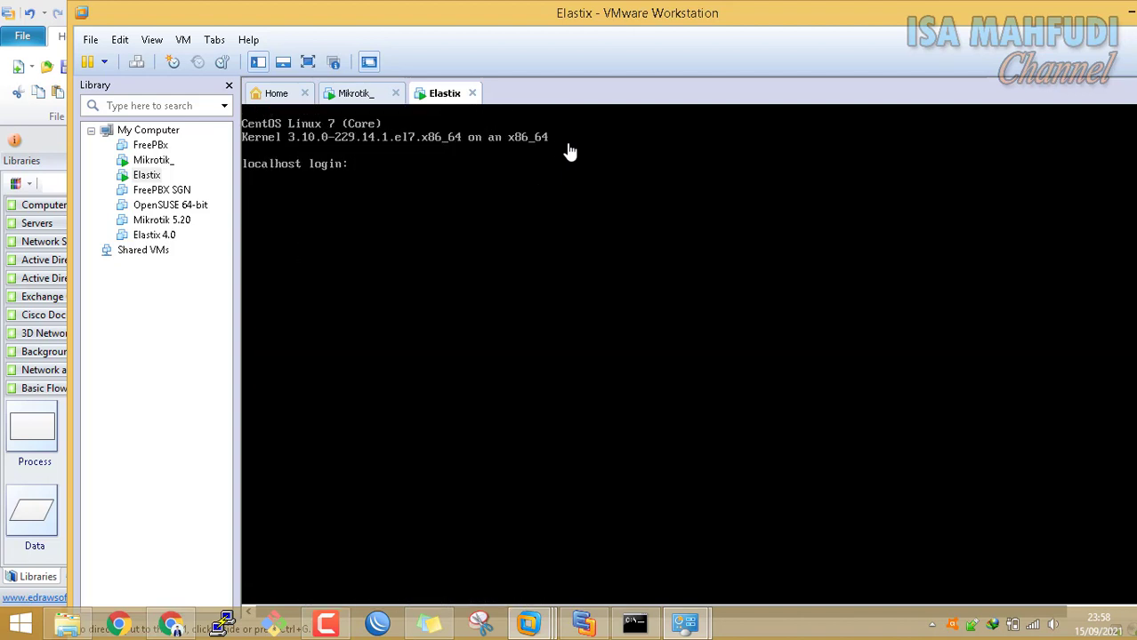
# Log in to the Elastix console as root with the account password
pyautogui.click(464, 205)
pyautogui.write('root')
pyautogui.press('Return')
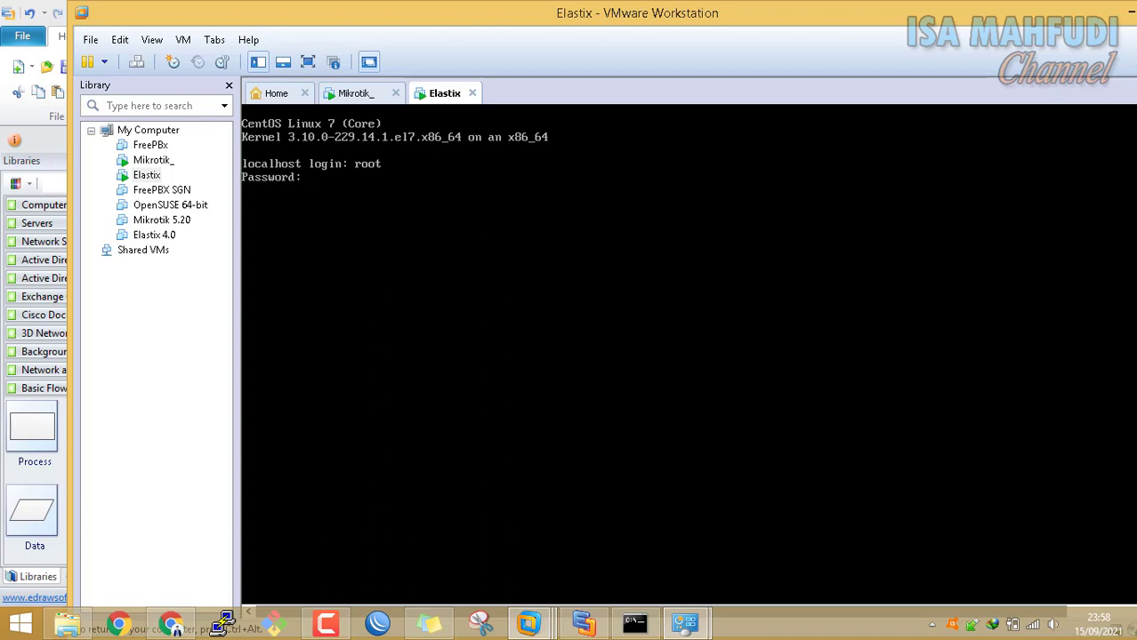
pyautogui.press('Return')
pyautogui.hotkey('ctrl', 'alt')
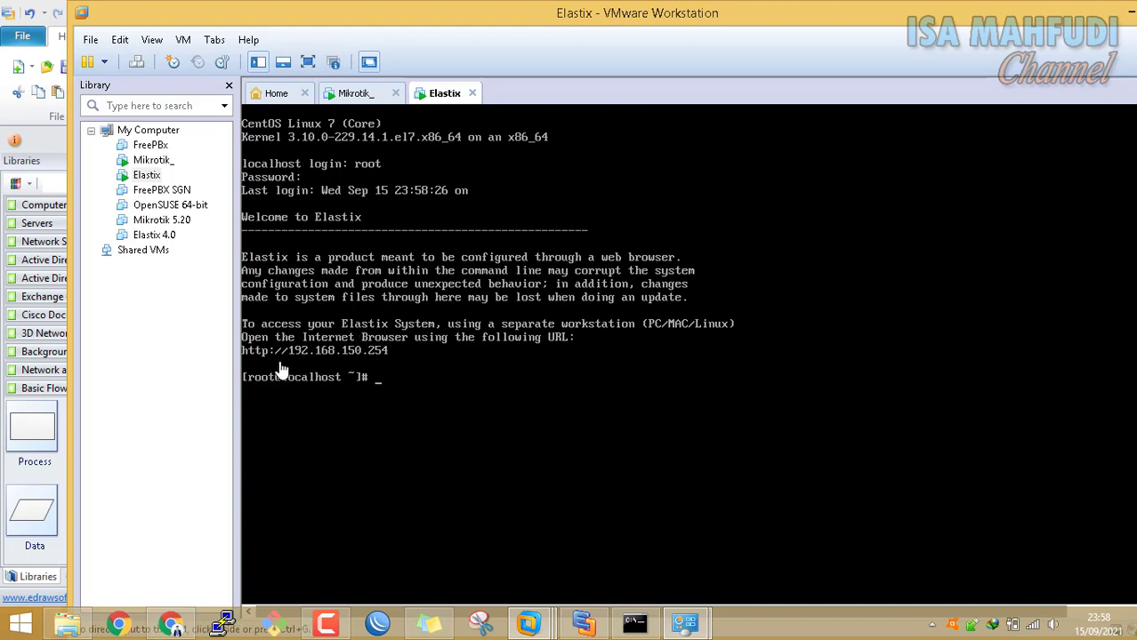
# Rerun ping 192.168.150.254 in Command Prompt, stop it after 100% loss, and return to the Elastix console
pyautogui.click(635, 623)
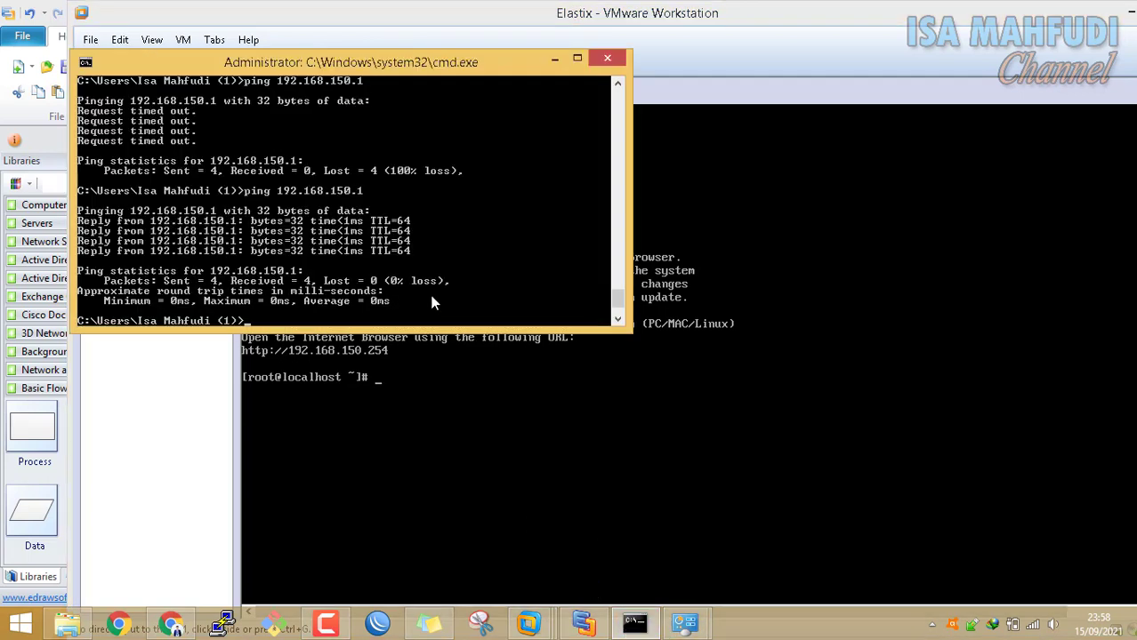
pyautogui.press('Up')
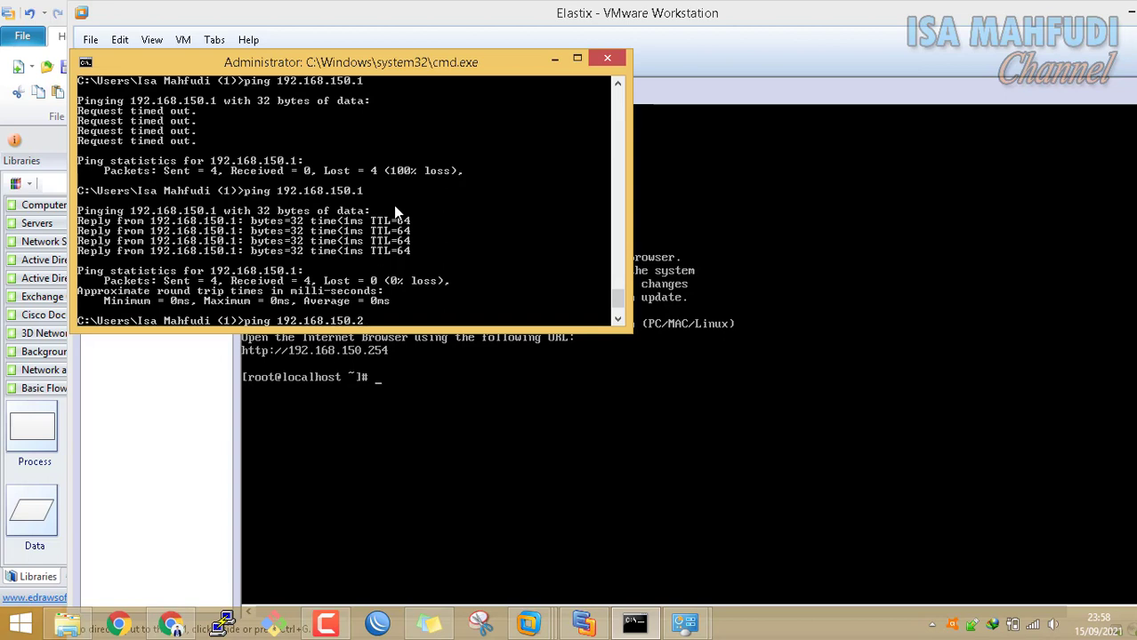
pyautogui.press('Return')
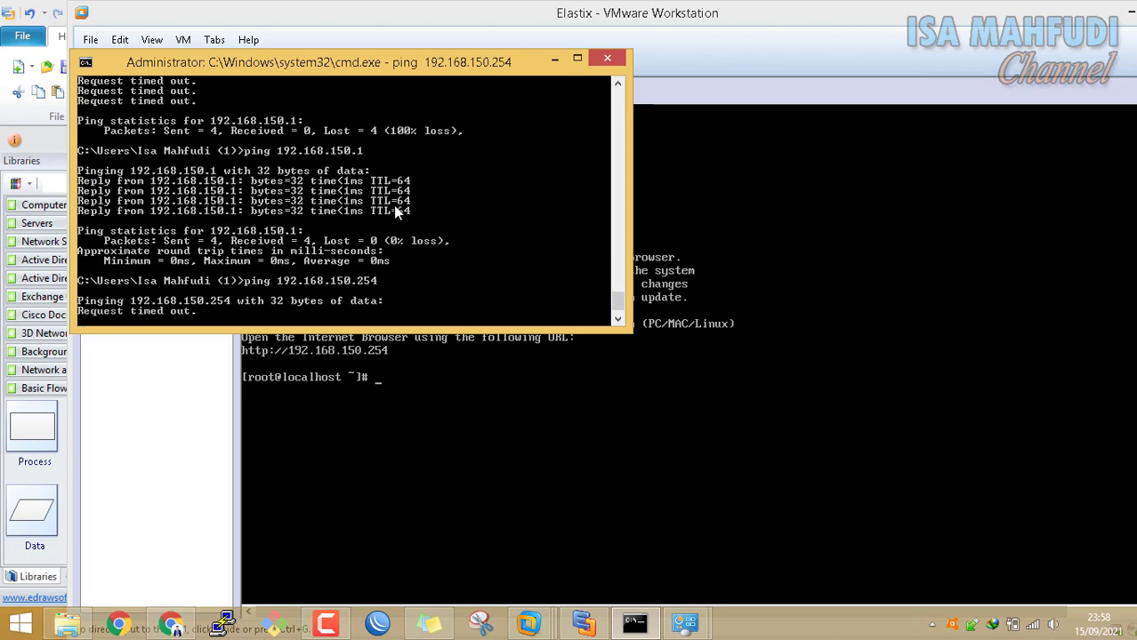
pyautogui.hotkey('ctrl', 'c')
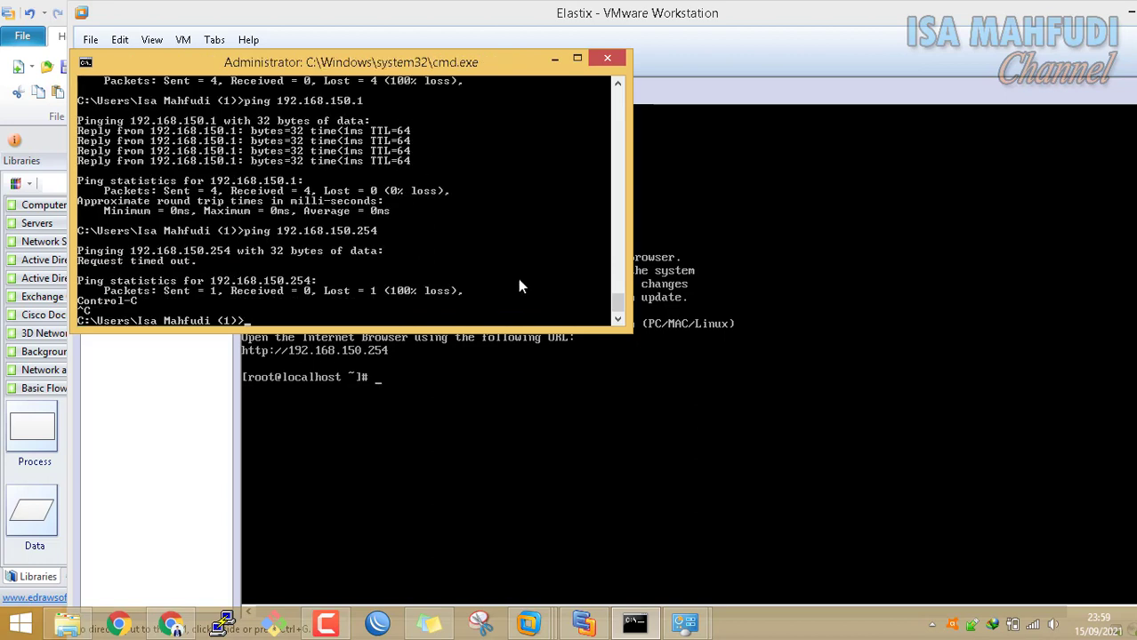
pyautogui.click(717, 150)
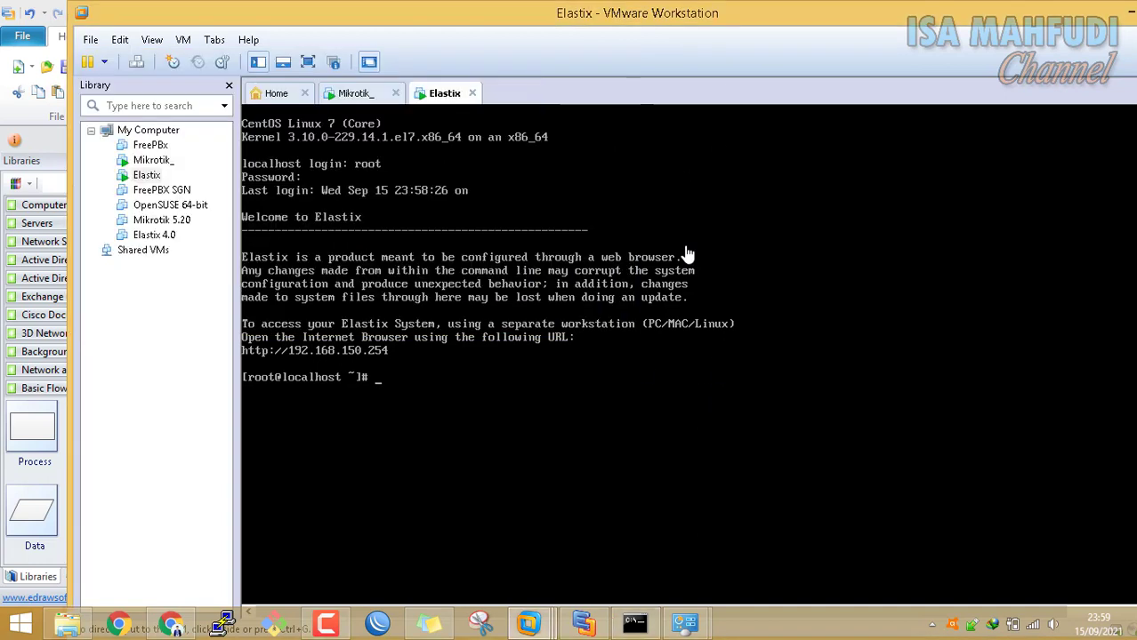
pyautogui.click(806, 324)
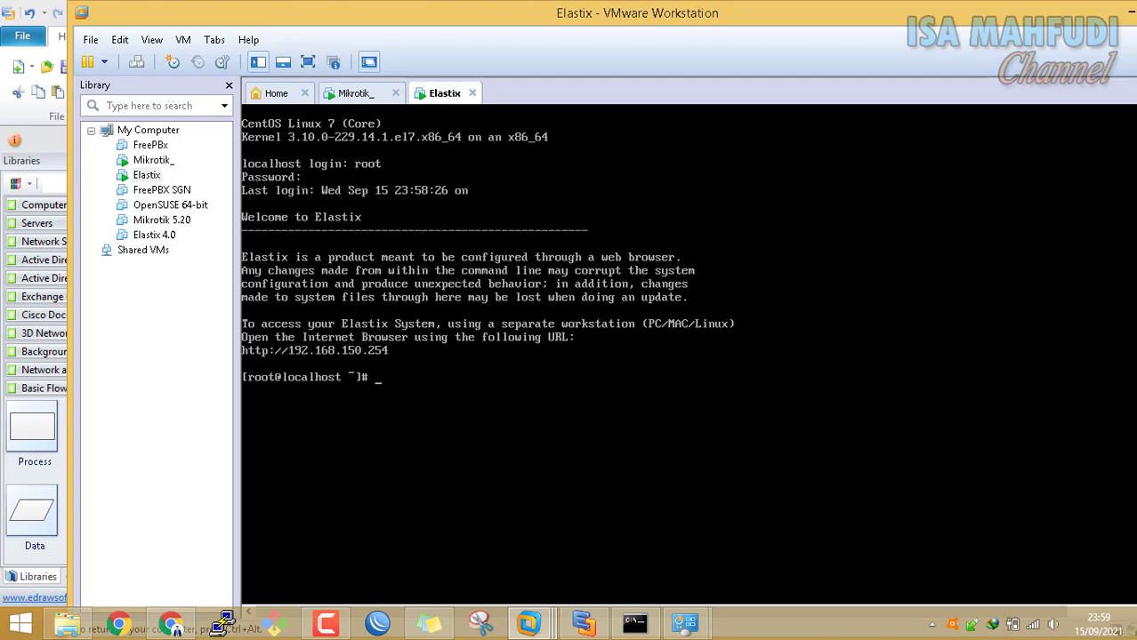
# Inspect the laptop in the Skema Jaringan PSRT diagram, then go back to the Elastix console
pyautogui.hotkey('ctrl', 'alt')
pyautogui.click(583, 623)
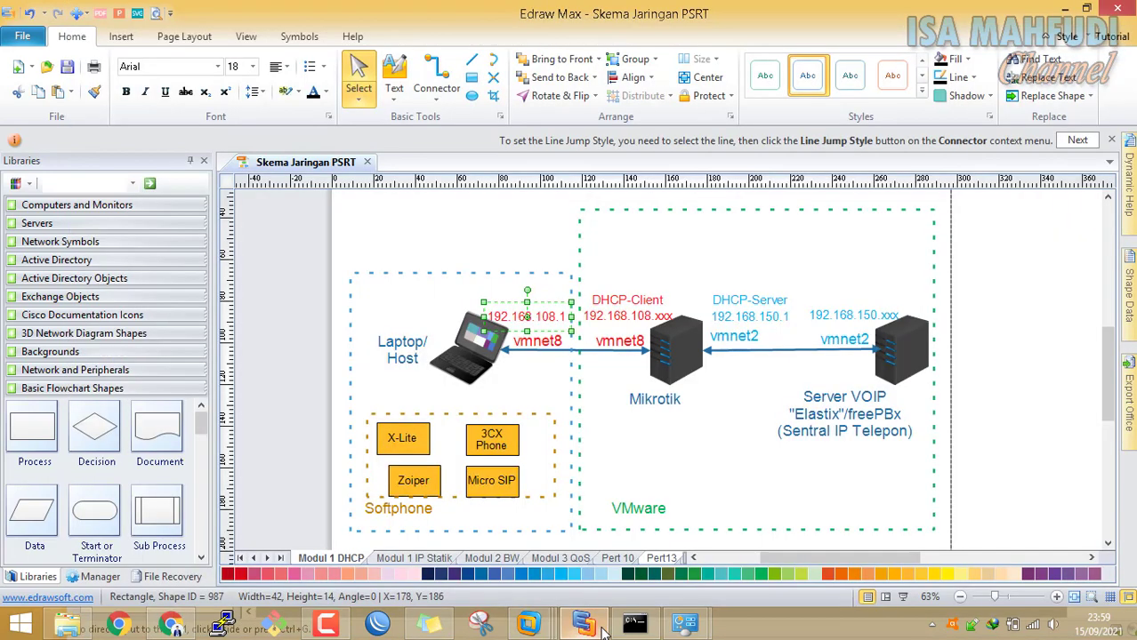
pyautogui.click(491, 351)
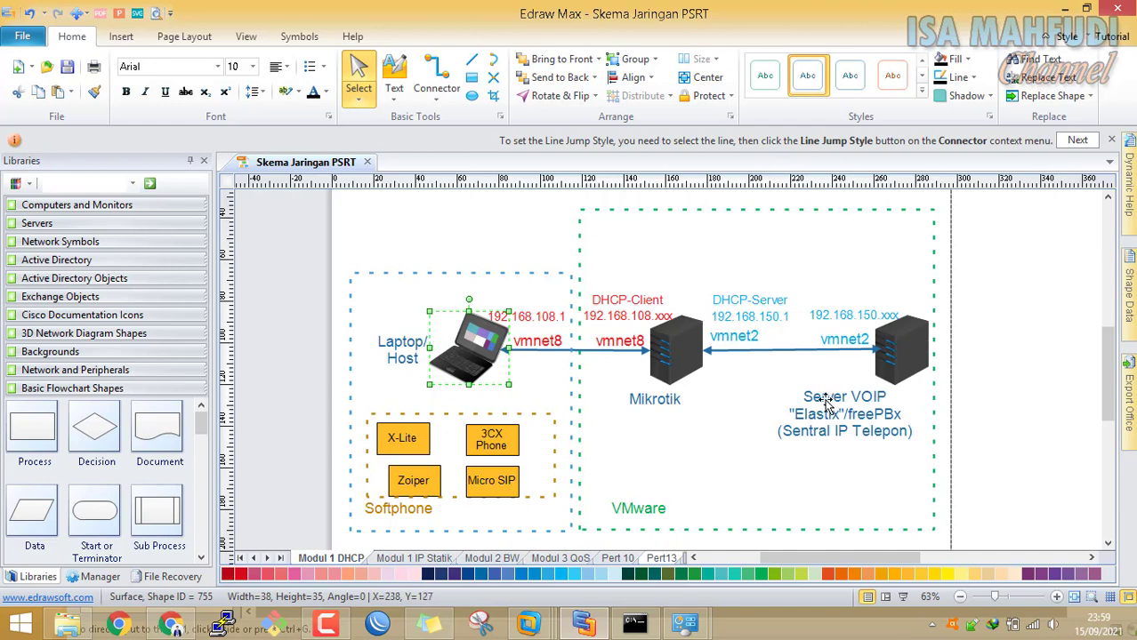
pyautogui.click(749, 449)
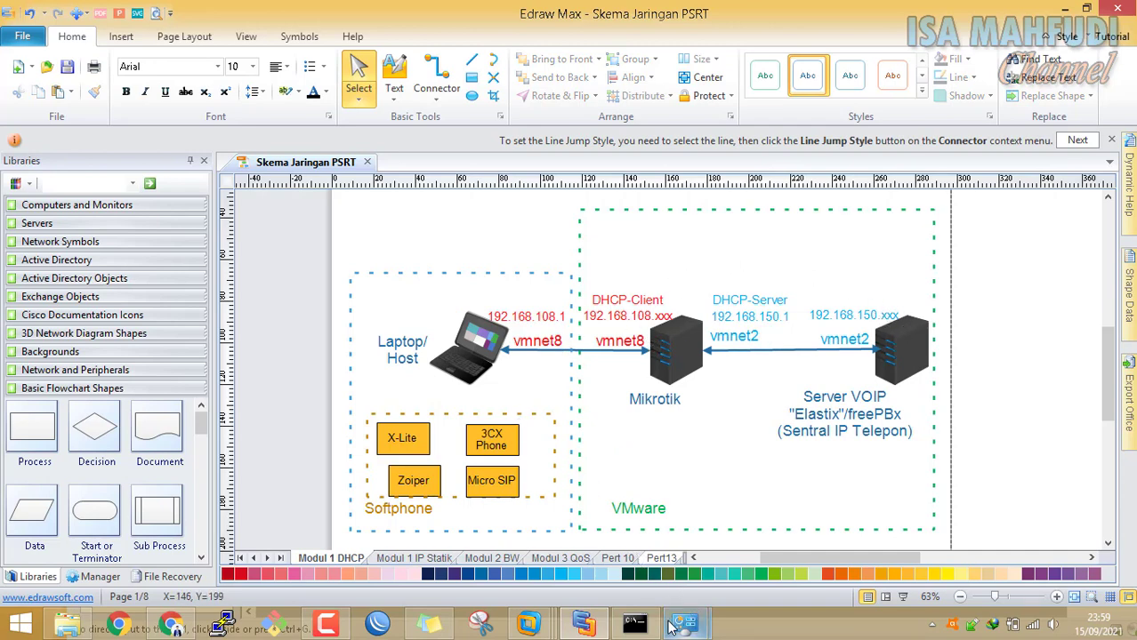
pyautogui.click(649, 628)
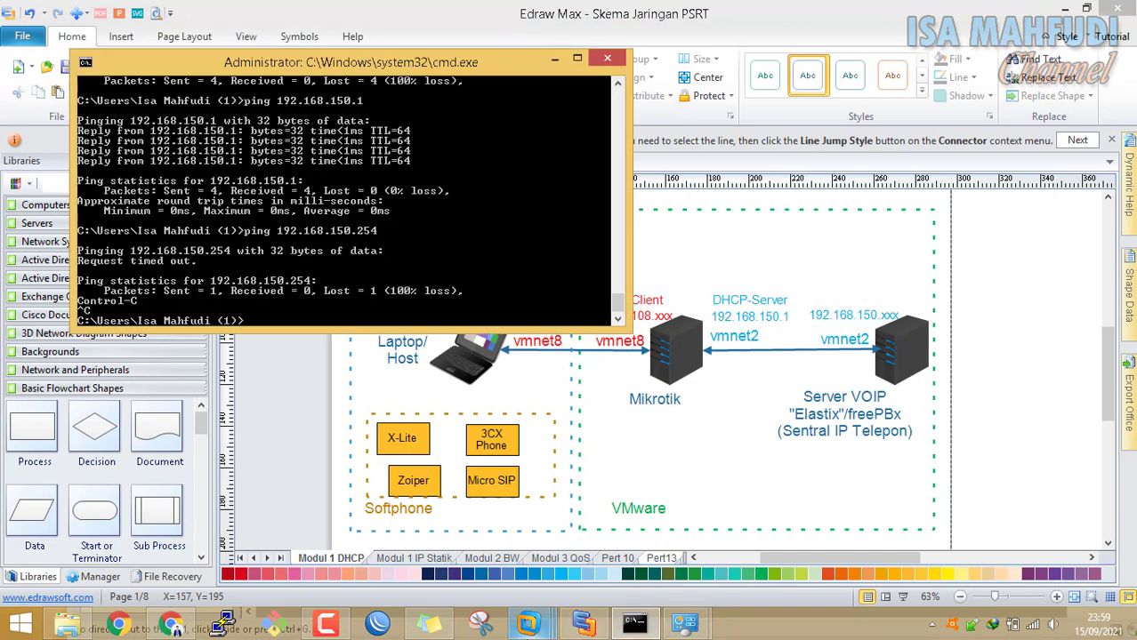
pyautogui.moveTo(524, 628)
pyautogui.click(752, 500)
# Ping 192.168.150.1 and 192.168.108.128 from the Elastix console, stopping each with Ctrl+C
pyautogui.write('ping 192.168')
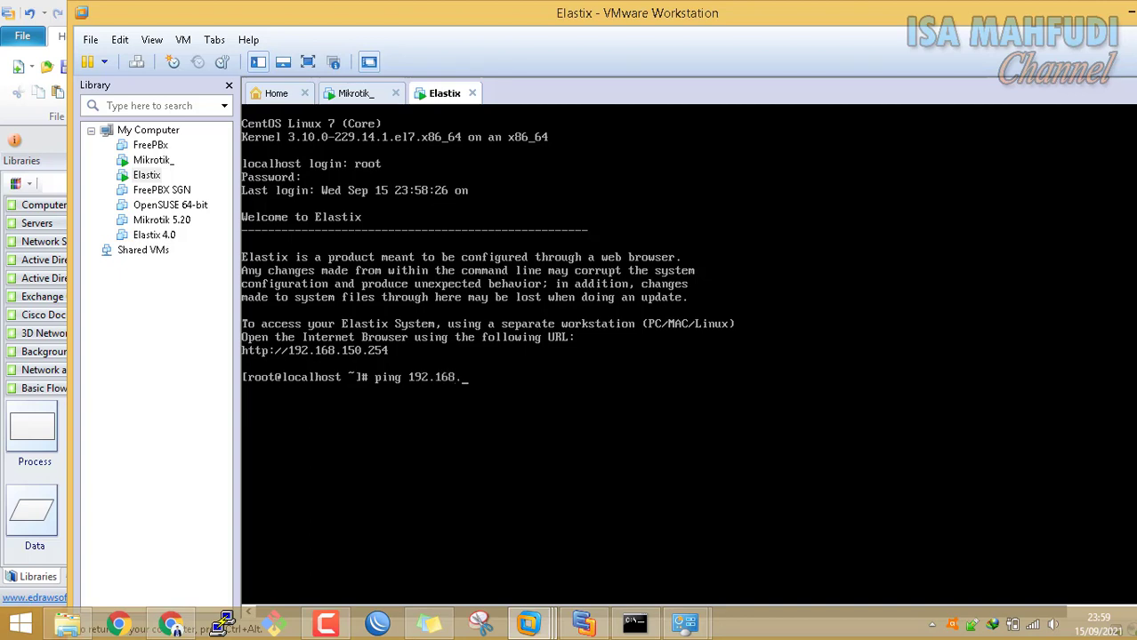
pyautogui.write('.150.1')
pyautogui.press('Return')
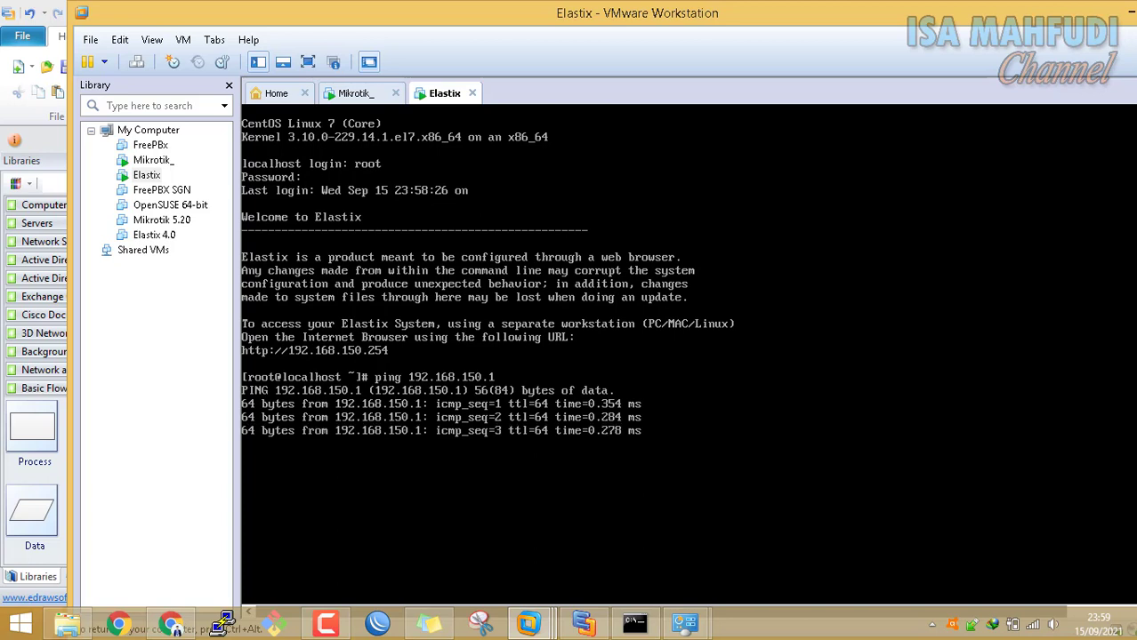
pyautogui.hotkey('ctrl', 'c')
pyautogui.press('Up')
pyautogui.press('BackSpace')
pyautogui.press('BackSpace')
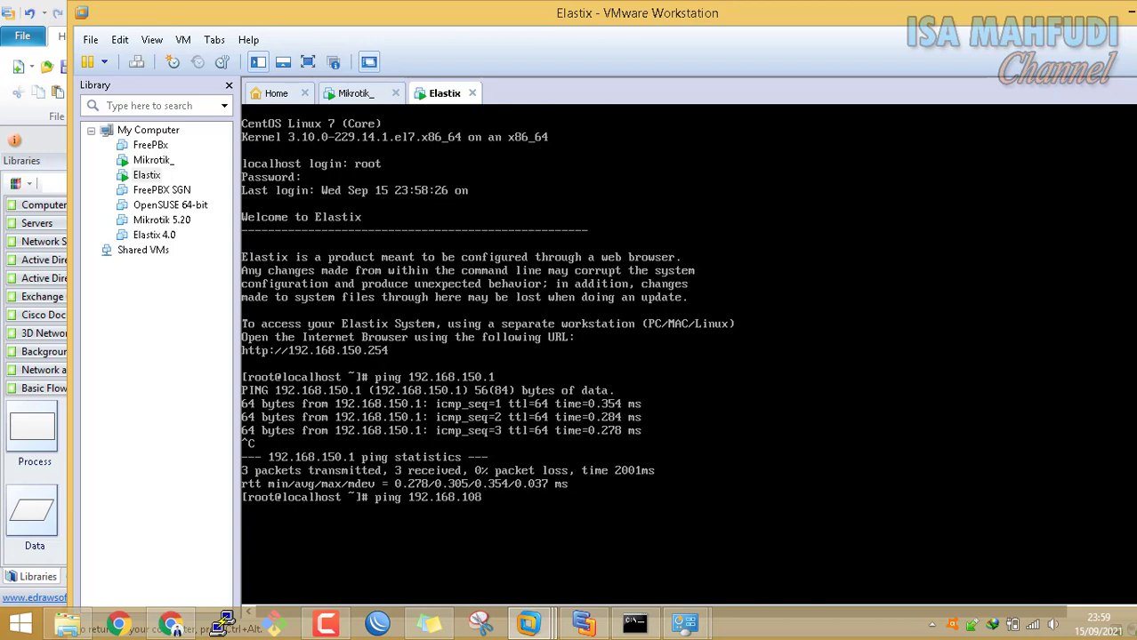
pyautogui.write('108.2')
pyautogui.press('BackSpace')
pyautogui.write('128')
pyautogui.press('Return')
pyautogui.hotkey('ctrl', 'c')
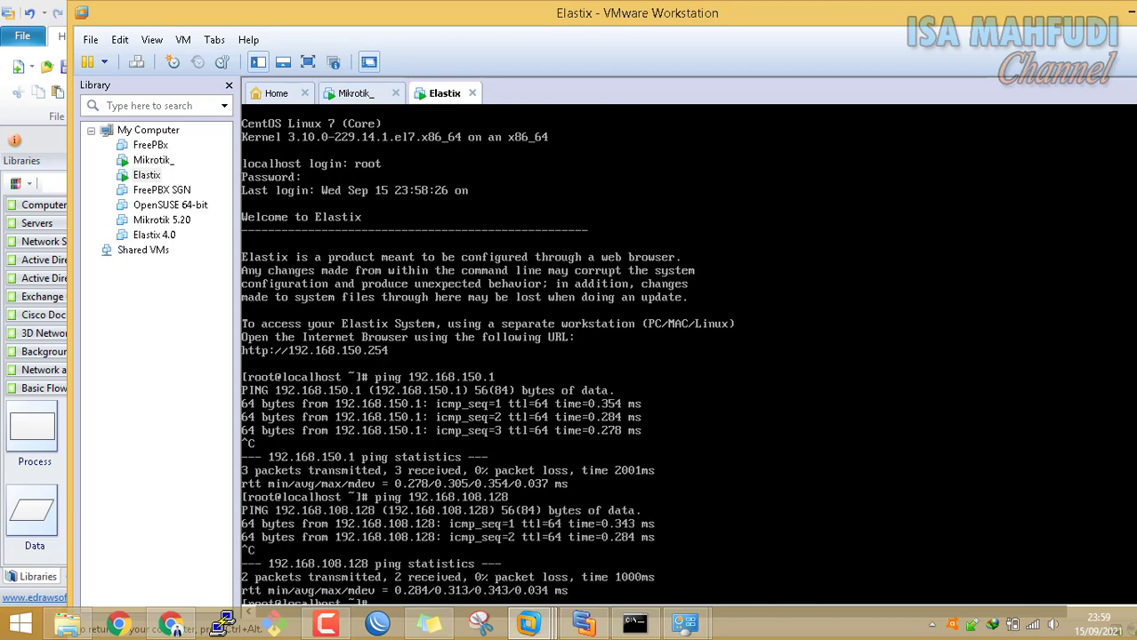
# Ping 192.168.108.1 from the maximized Elastix console and bring Network Connections forward
pyautogui.press('Up')
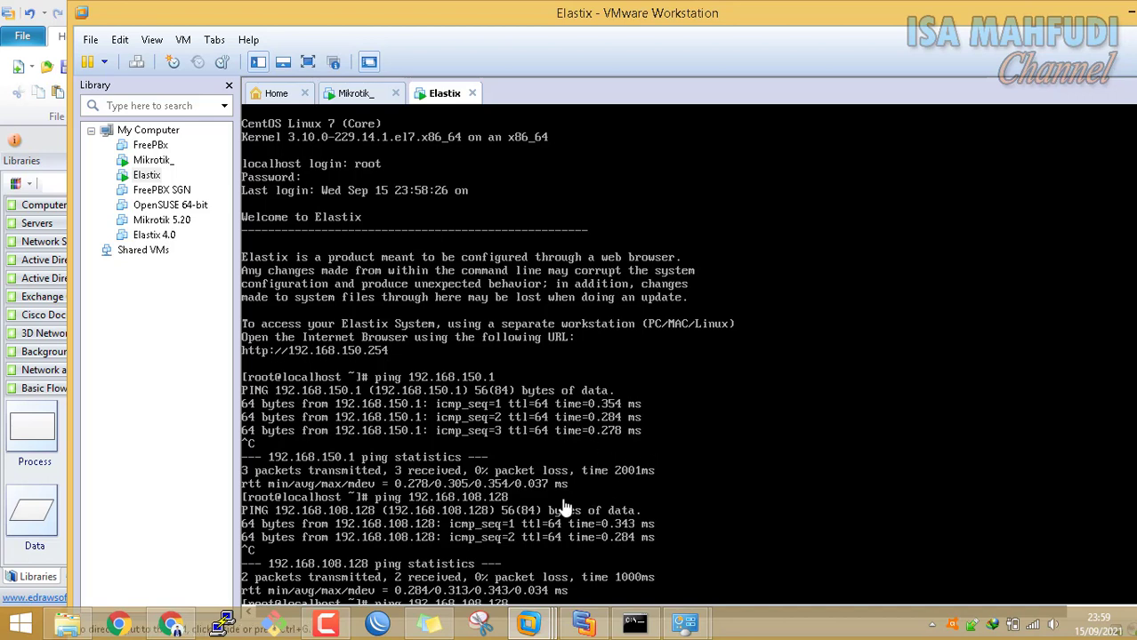
pyautogui.doubleClick(831, 8)
pyautogui.scroll(-5, 1124, 386)
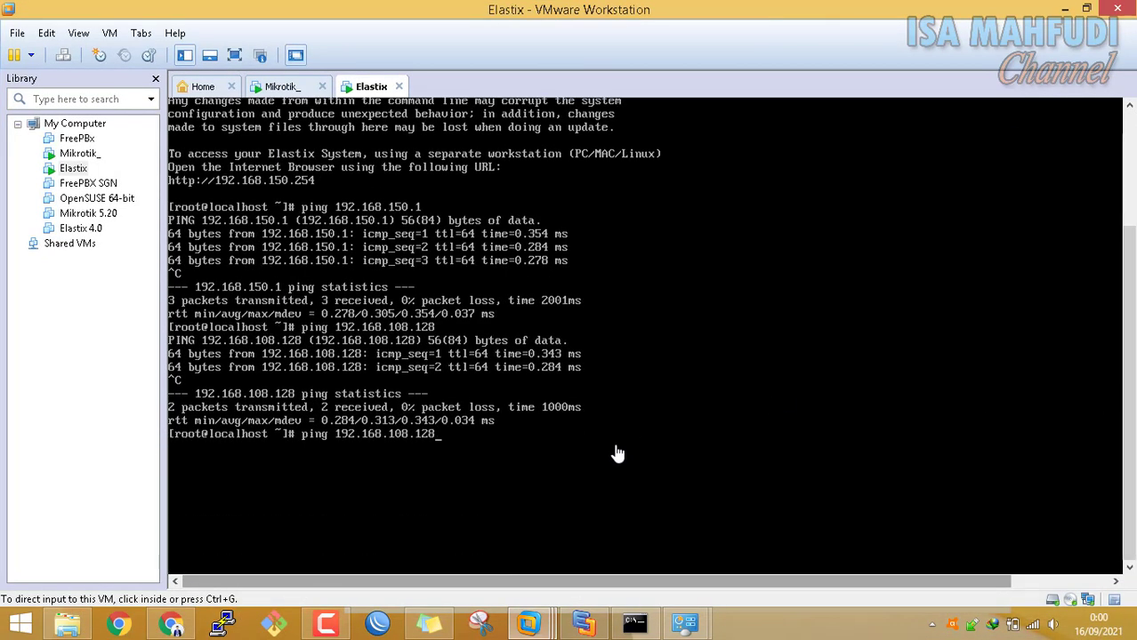
pyautogui.click(535, 443)
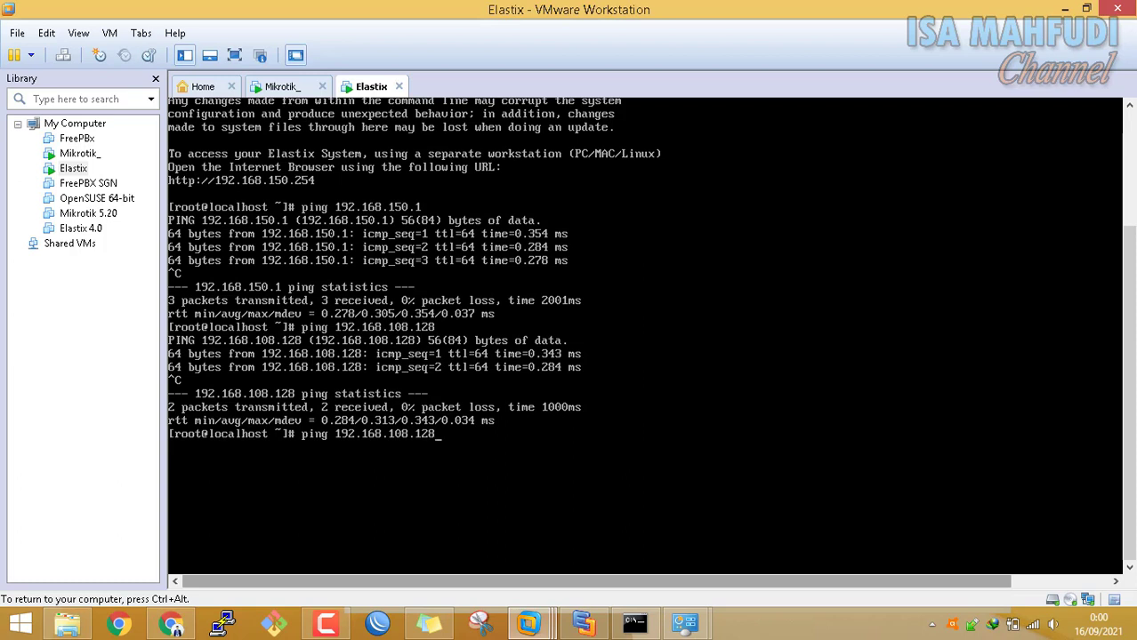
pyautogui.press('BackSpace')
pyautogui.press('BackSpace')
pyautogui.press('Return')
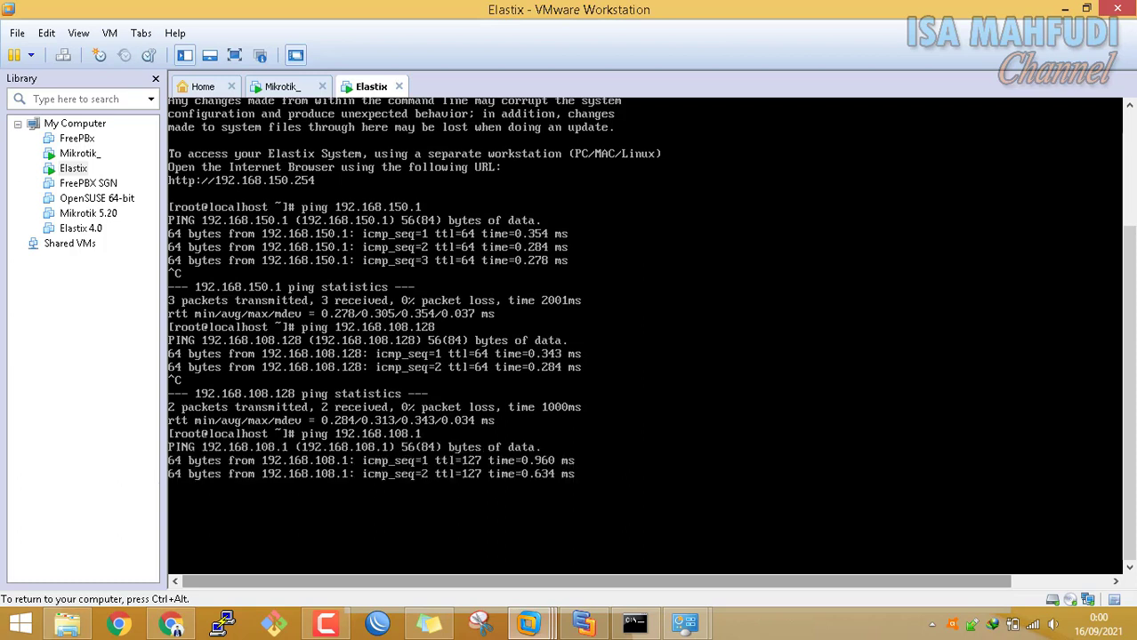
pyautogui.hotkey('ctrl', 'c')
pyautogui.hotkey('ctrl', 'alt')
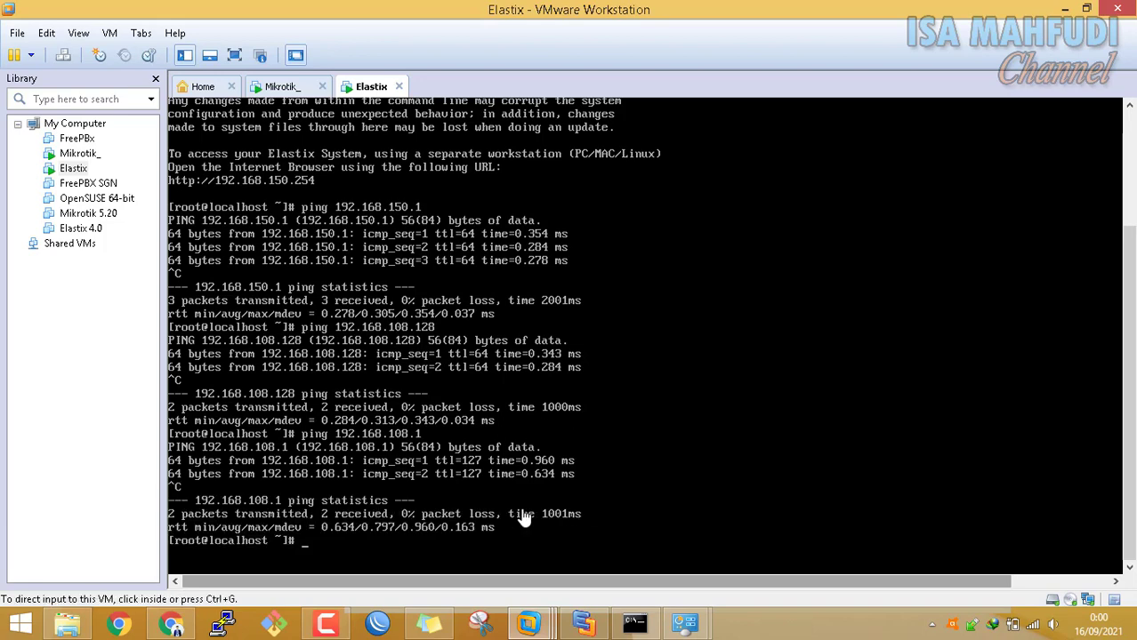
pyautogui.moveTo(682, 622)
pyautogui.click(701, 579)
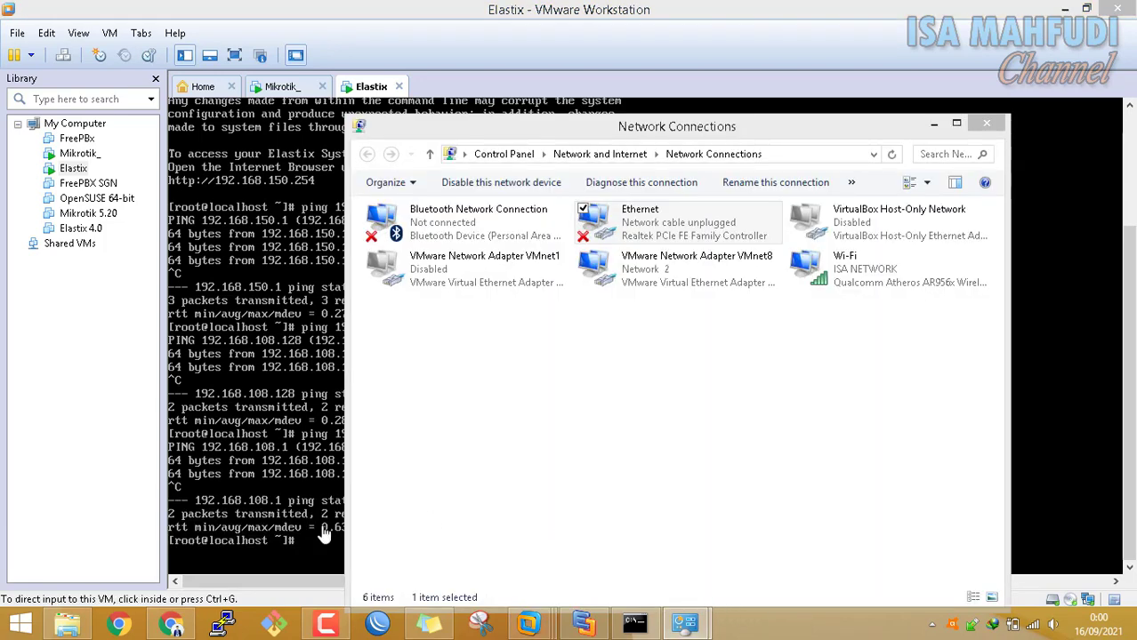
# Navigate from Network and Sharing Center to Control Panel's System and Security > Windows Firewall
pyautogui.click(347, 528)
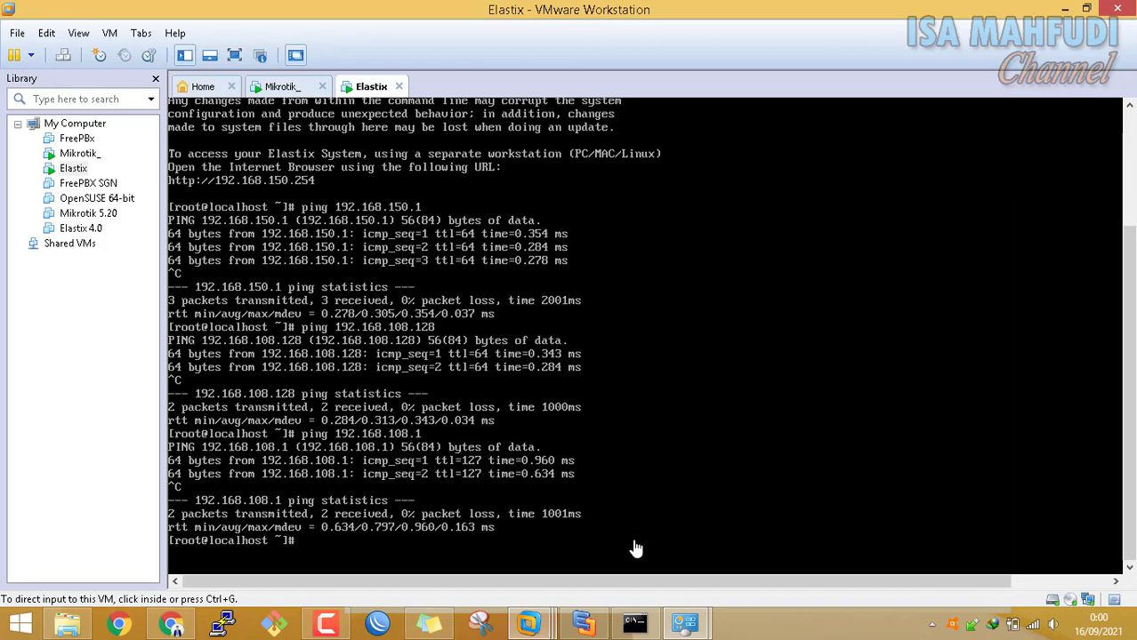
pyautogui.moveTo(685, 623)
pyautogui.click(562, 481)
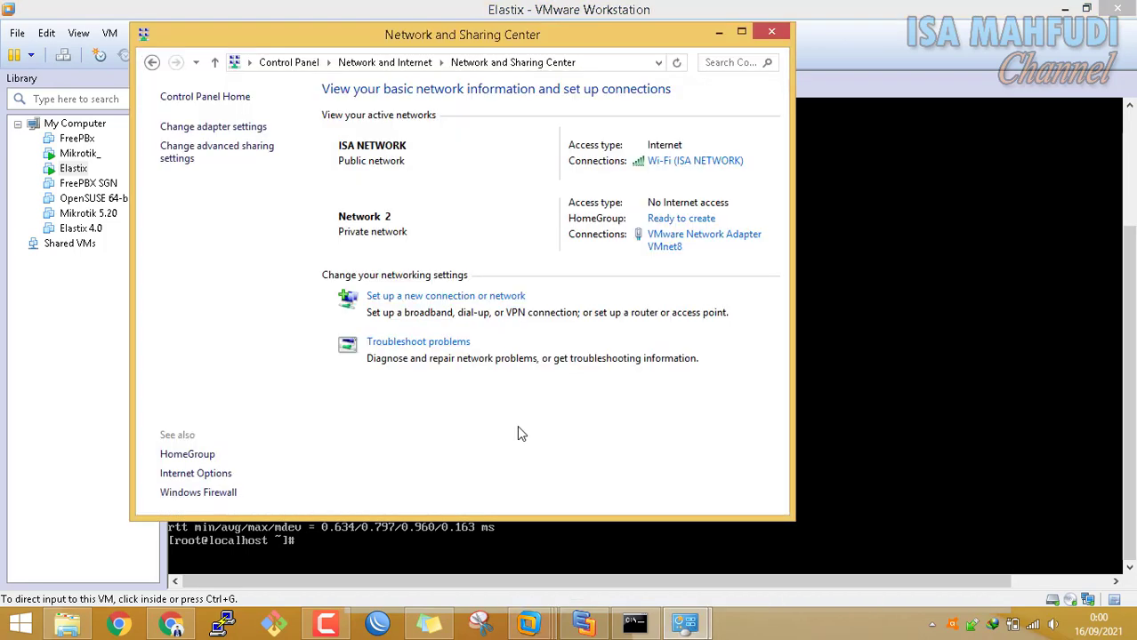
pyautogui.click(207, 98)
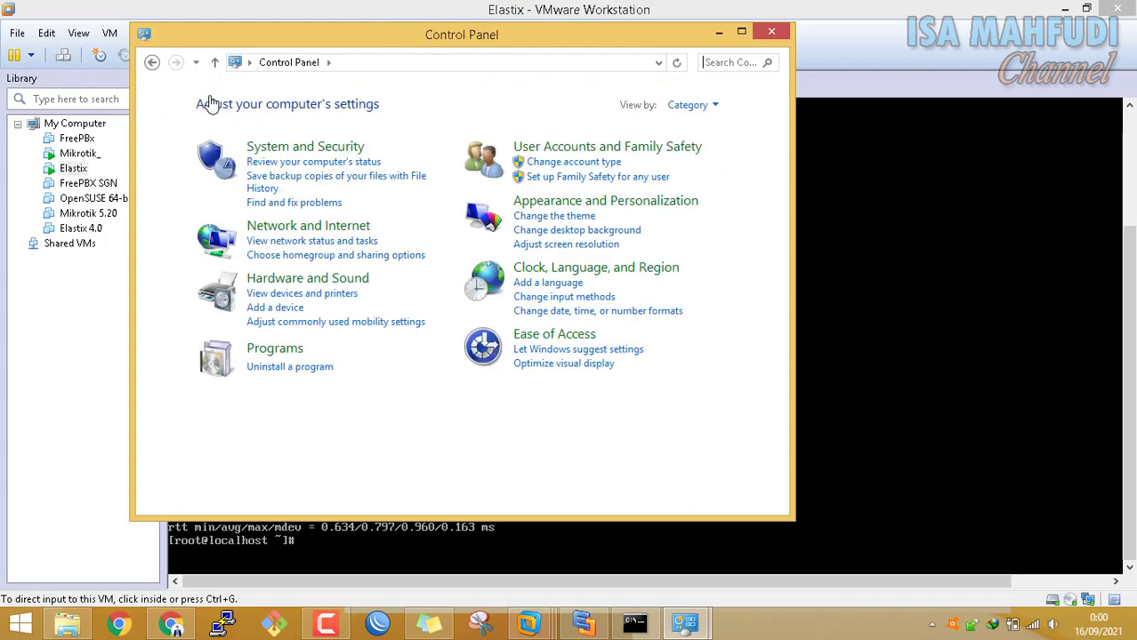
pyautogui.click(302, 147)
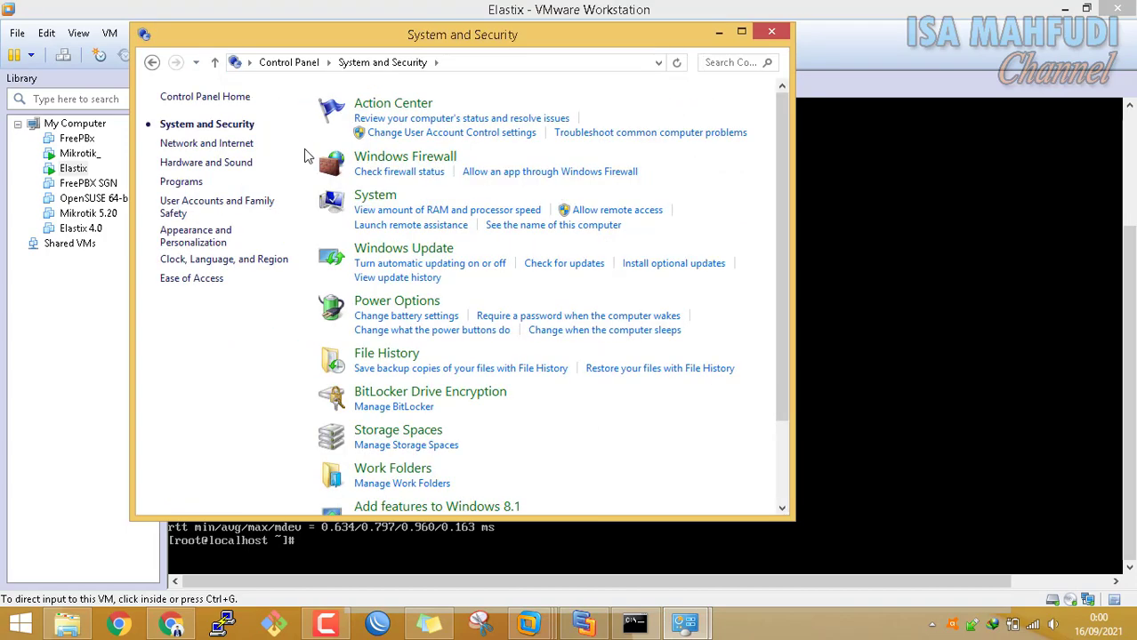
pyautogui.click(389, 174)
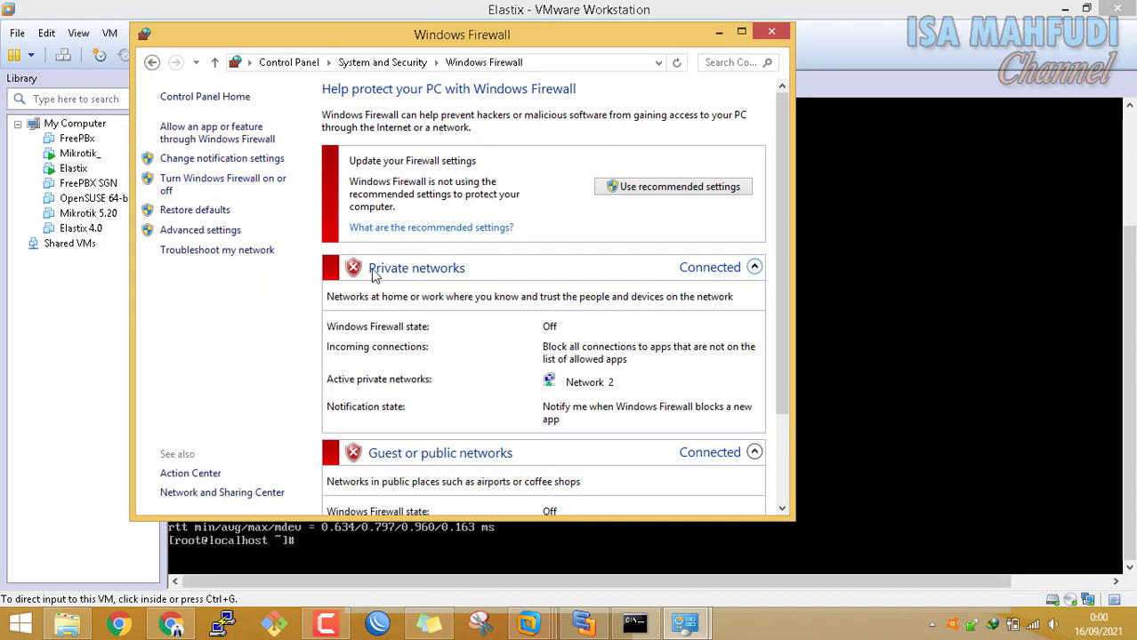
# Turn Windows Firewall on for private and public networks and return to the Elastix console
pyautogui.click(247, 184)
pyautogui.click(271, 160)
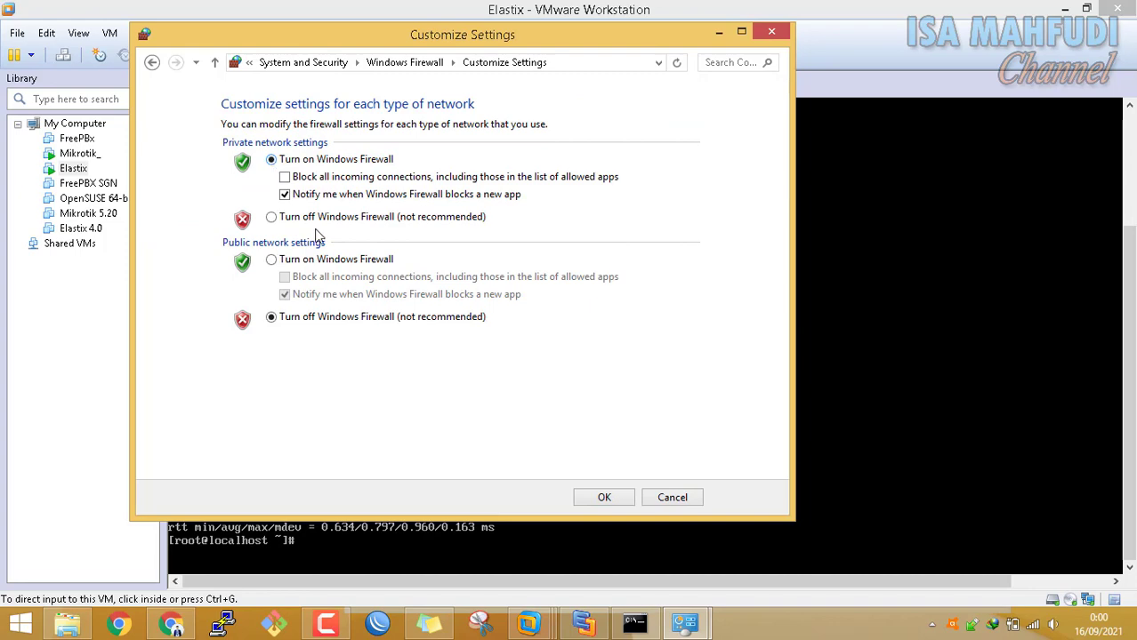
pyautogui.click(336, 260)
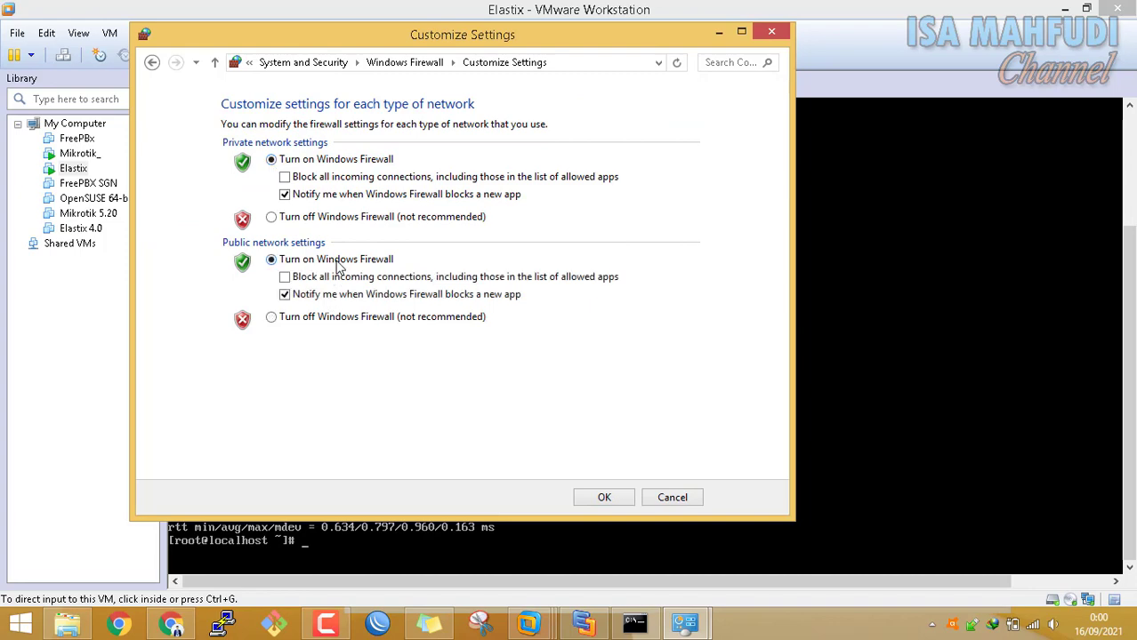
pyautogui.click(617, 501)
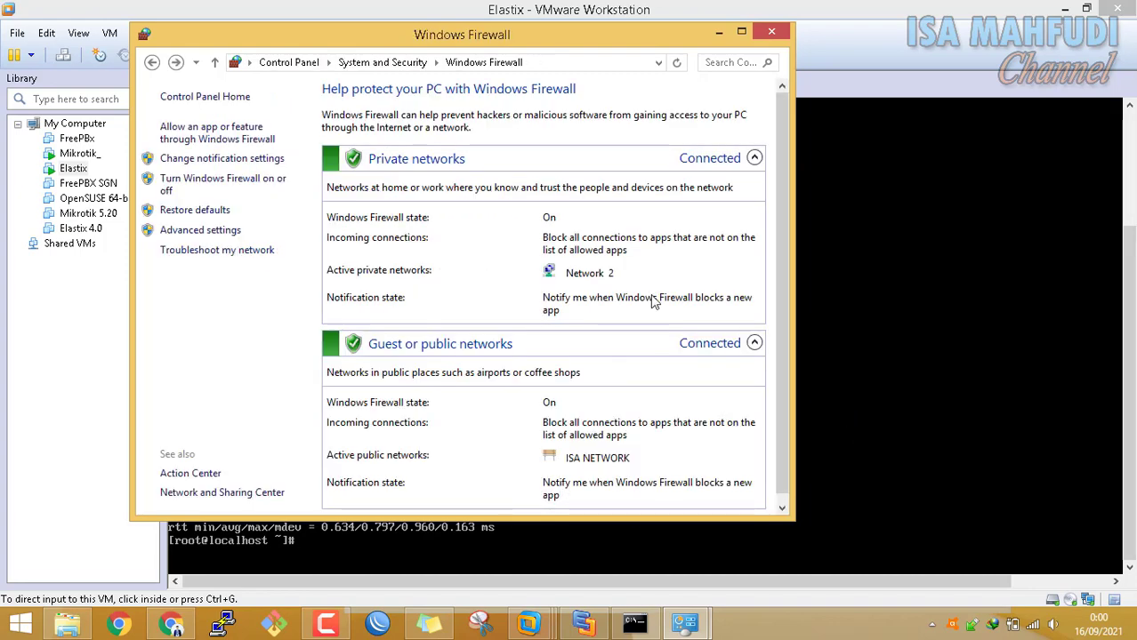
pyautogui.click(952, 33)
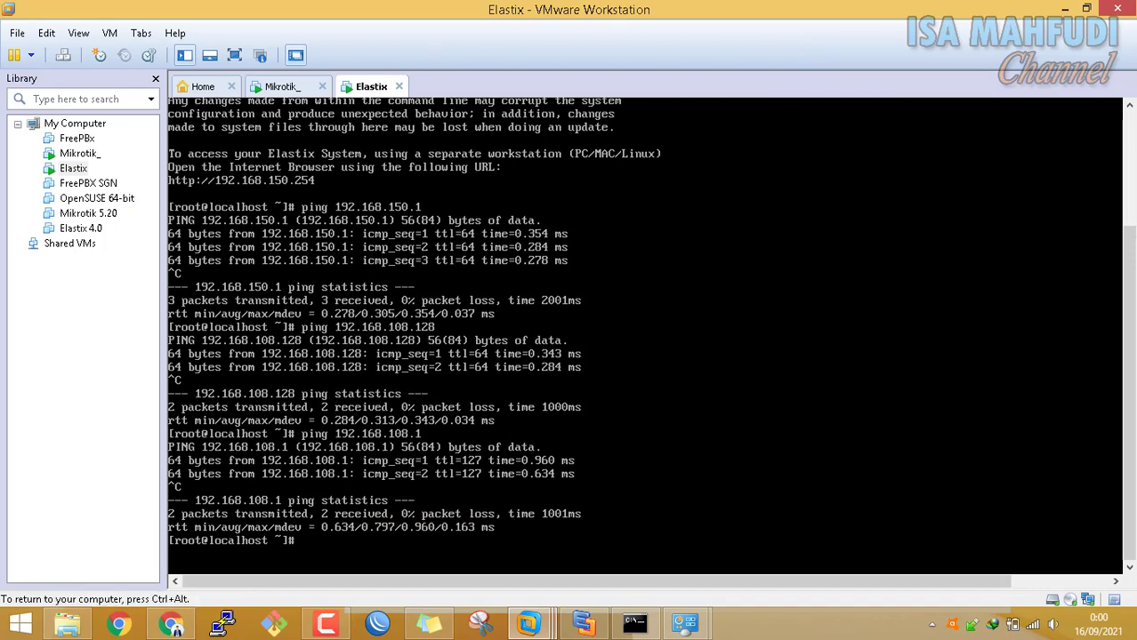
# Run ipconfig in Command Prompt to confirm VMnet8 is at 192.168.108.1
pyautogui.moveTo(705, 507)
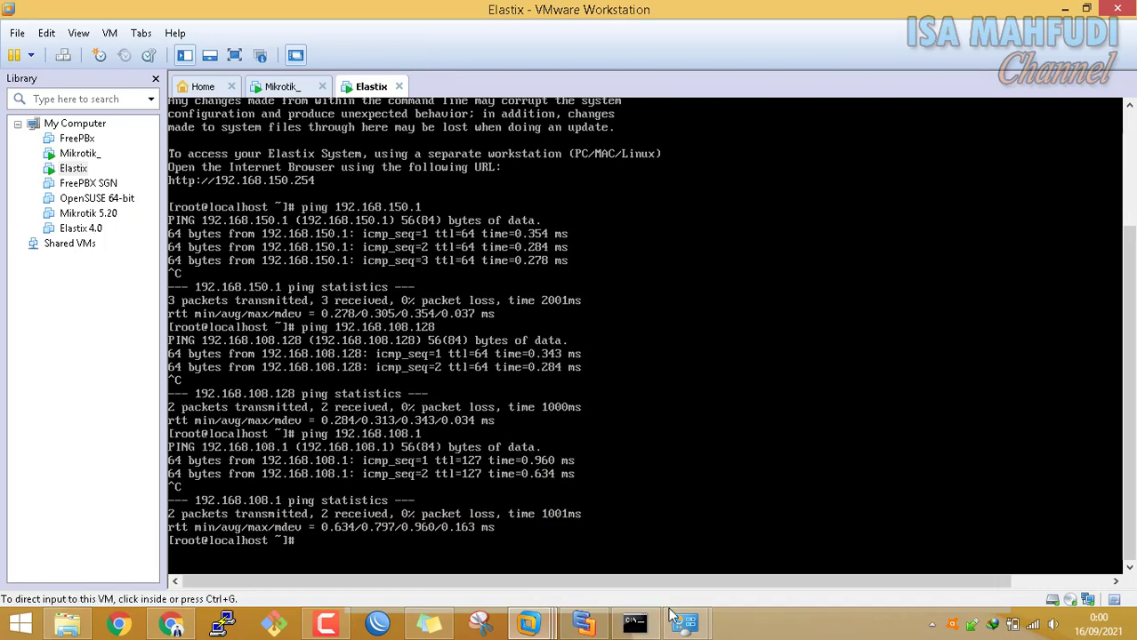
pyautogui.click(634, 624)
pyautogui.write('ipcof')
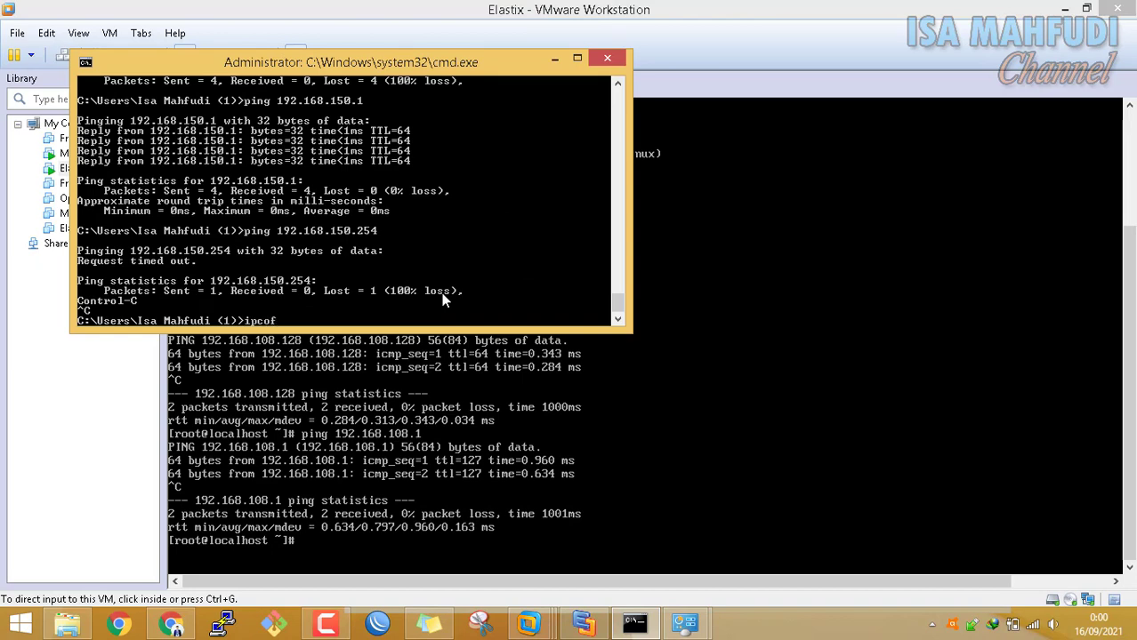
pyautogui.write('nfig')
pyautogui.press('Return')
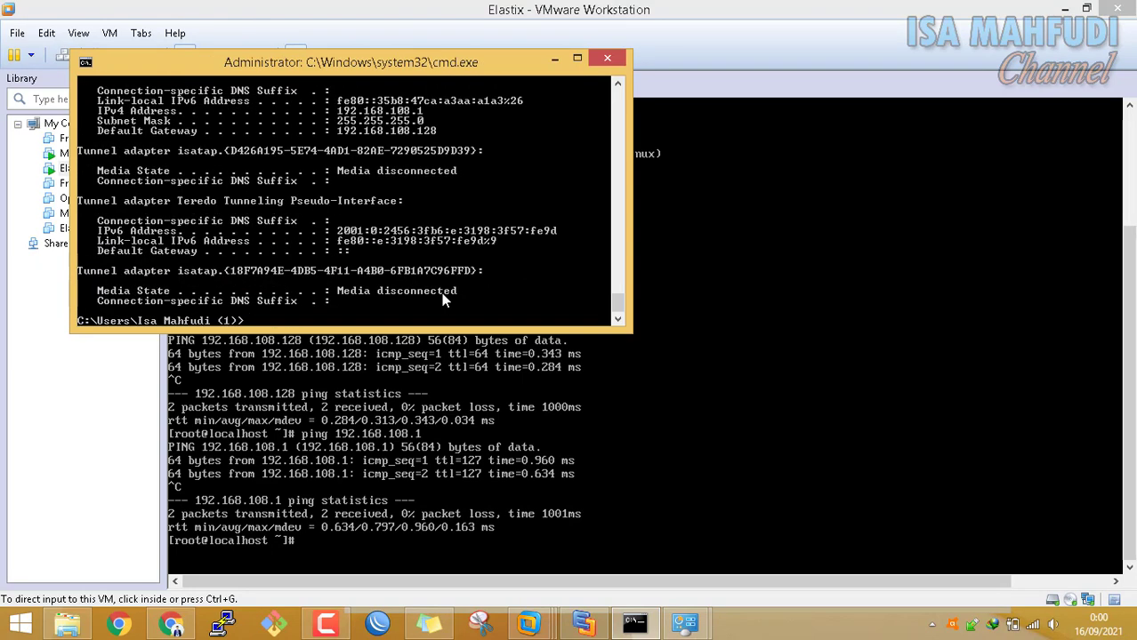
pyautogui.scroll(2, 424, 198)
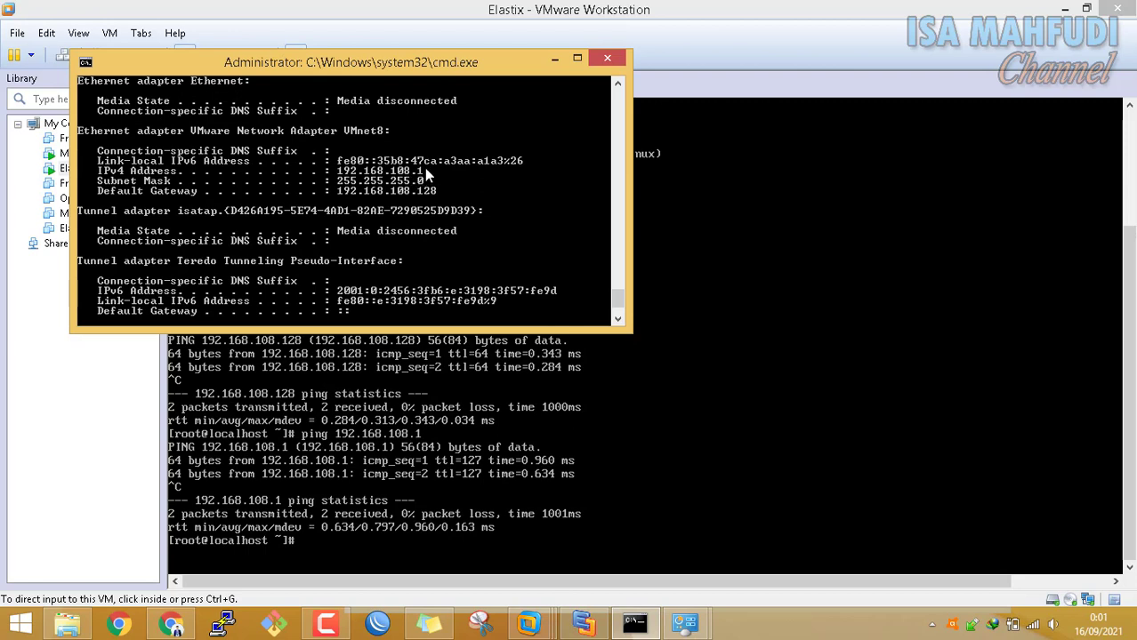
# Rerun ping 192.168.108.1 from the Elastix console
pyautogui.click(702, 80)
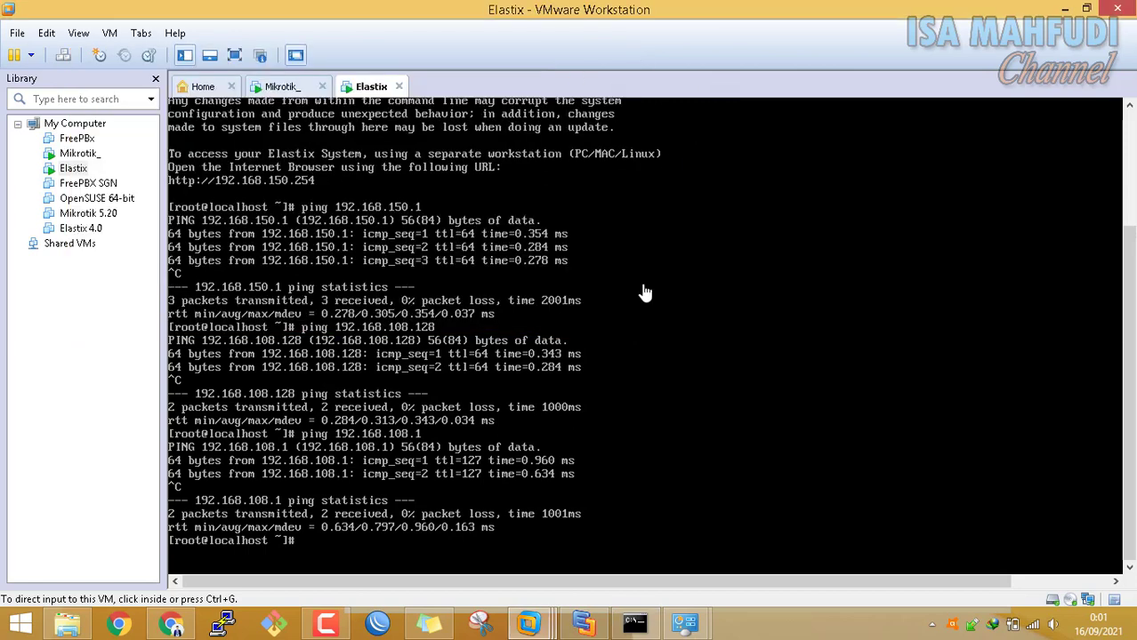
pyautogui.click(645, 293)
pyautogui.press('Up')
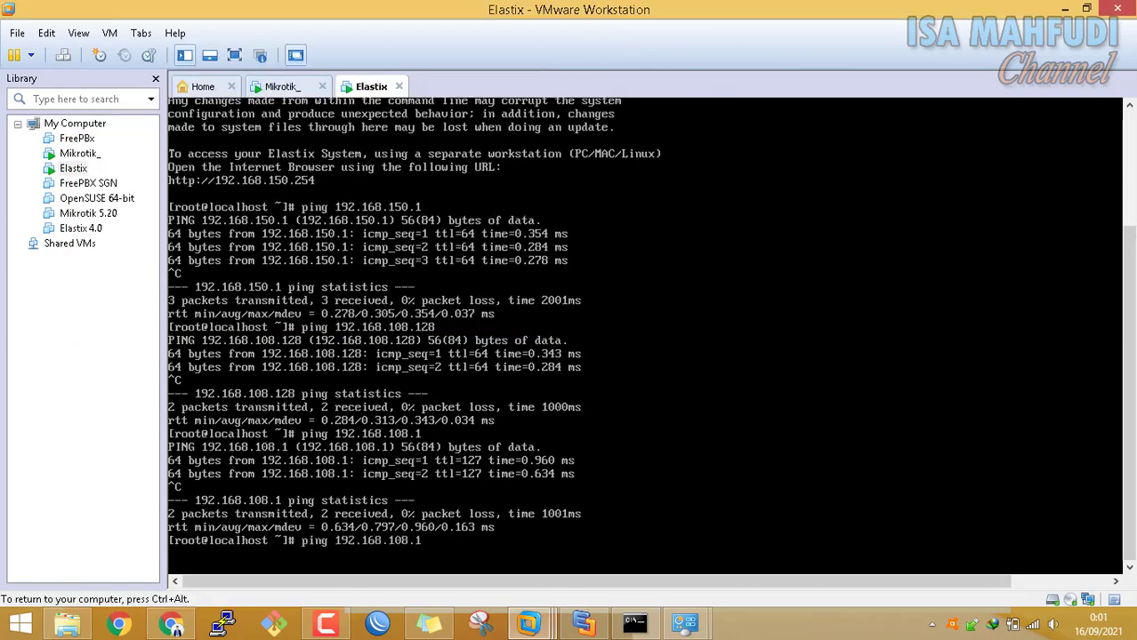
pyautogui.press('Return')
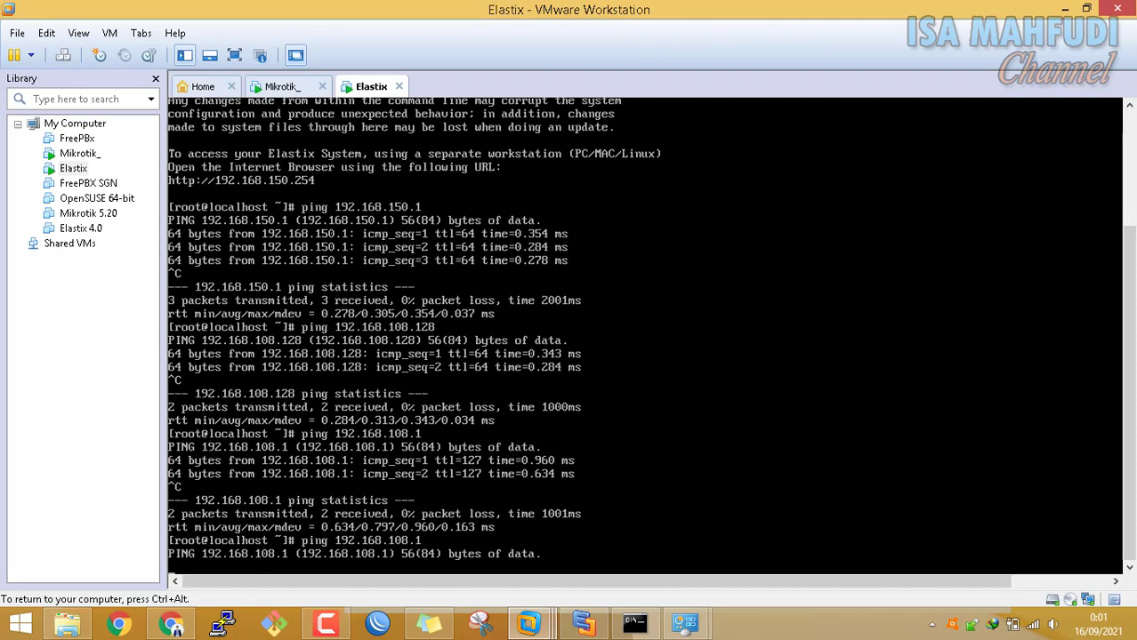
pyautogui.hotkey('ctrl', 'alt')
# Select Turn off for private and public networks in Windows Firewall, apply, dismiss the notice, and close it
pyautogui.click(684, 625)
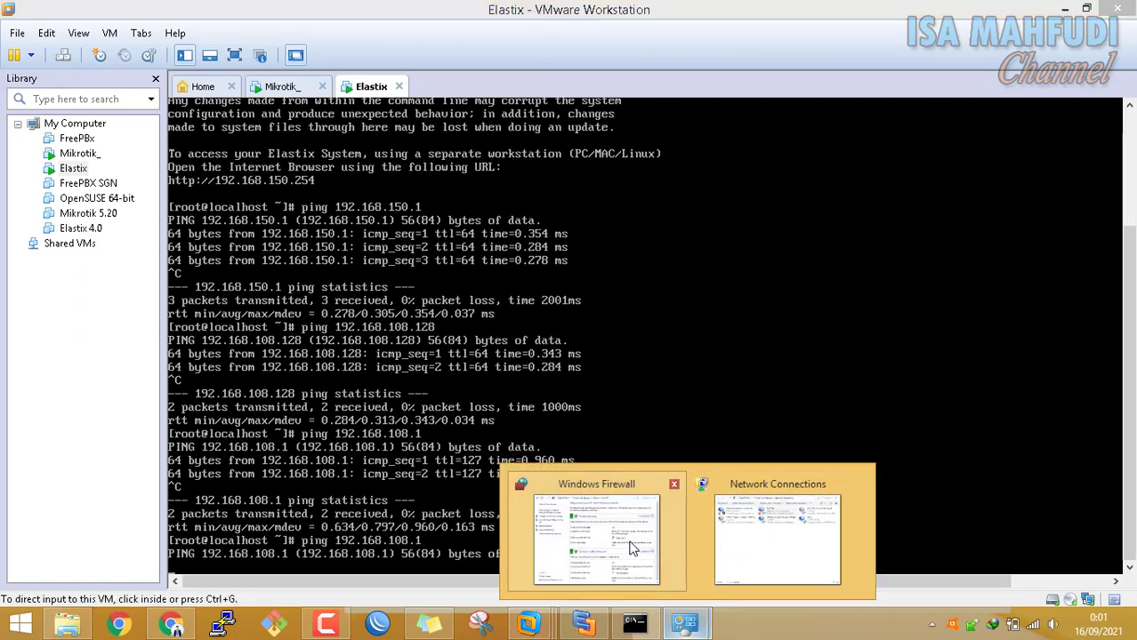
pyautogui.click(621, 544)
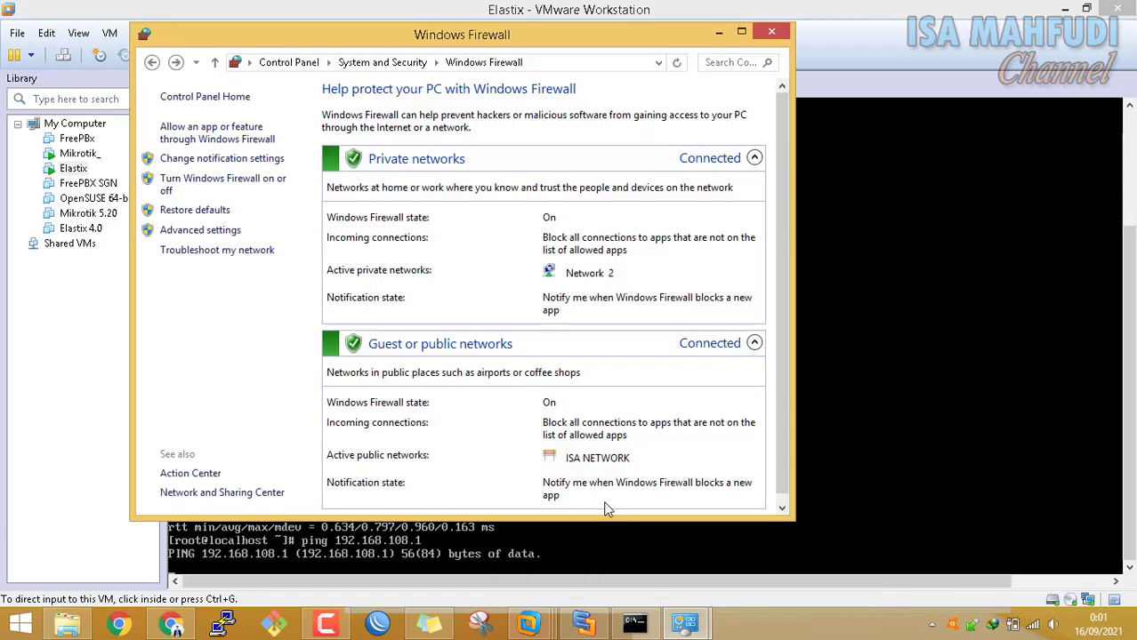
pyautogui.click(248, 183)
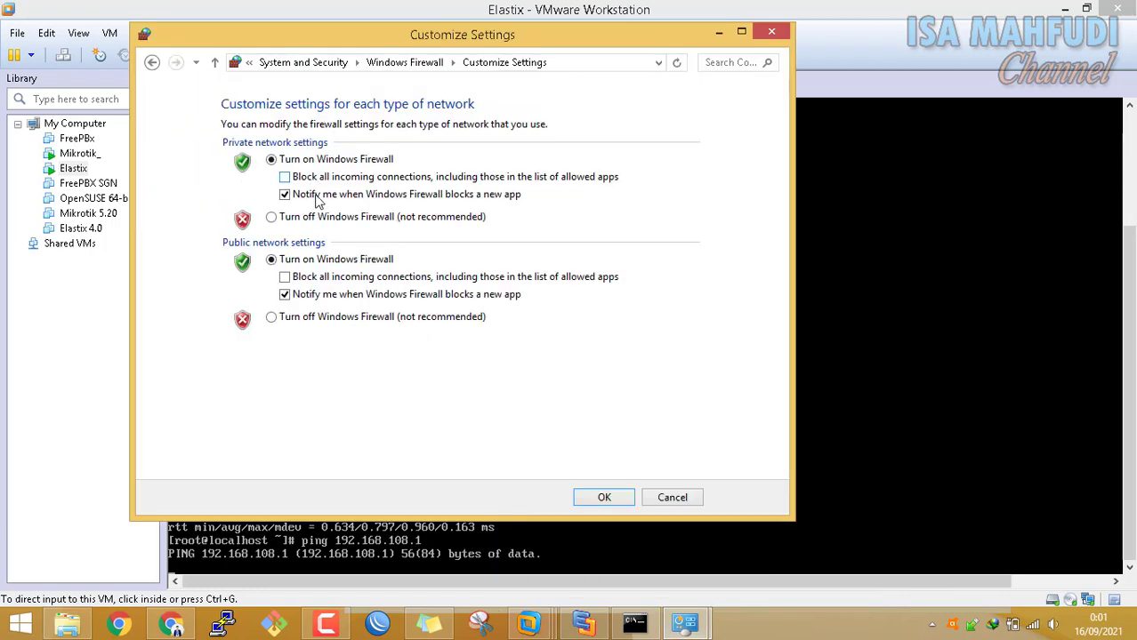
pyautogui.click(271, 217)
pyautogui.click(414, 317)
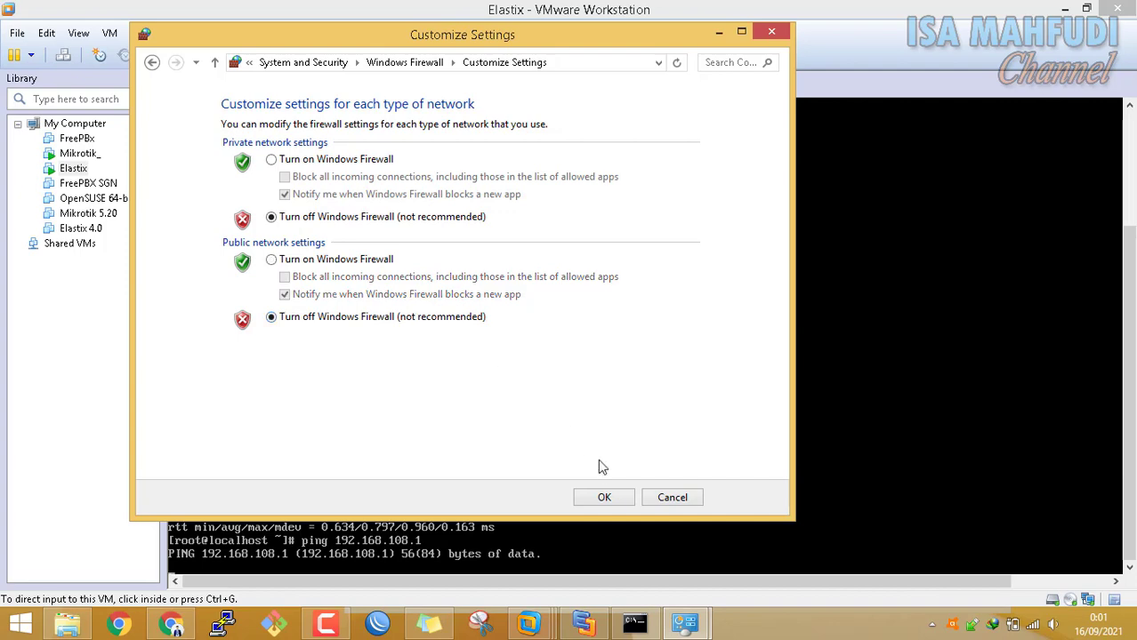
pyautogui.click(612, 496)
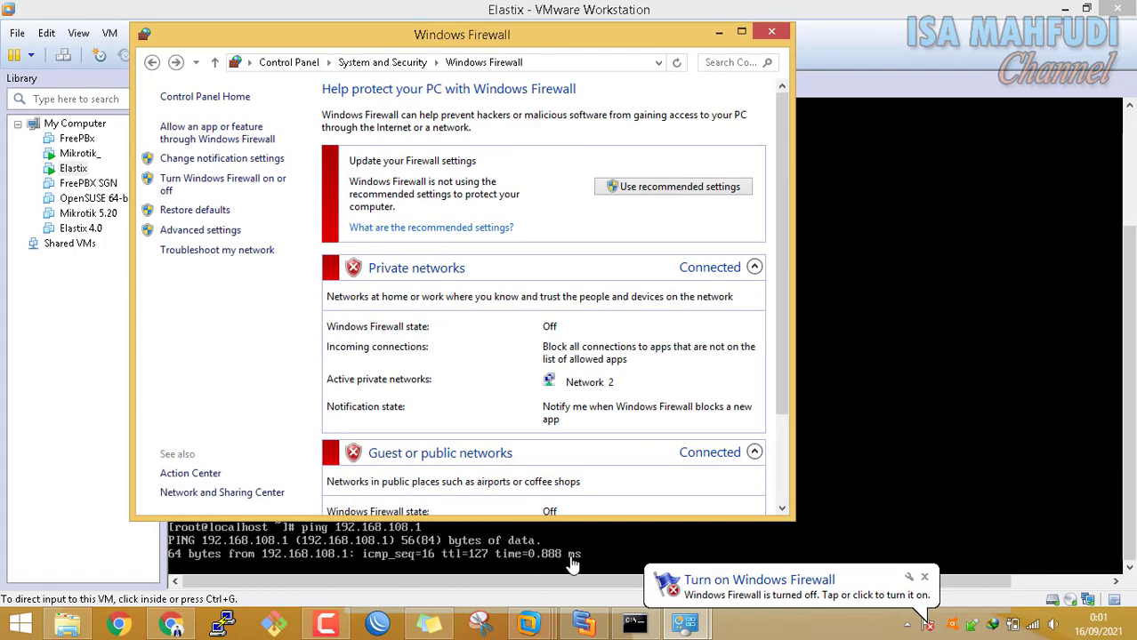
pyautogui.click(925, 578)
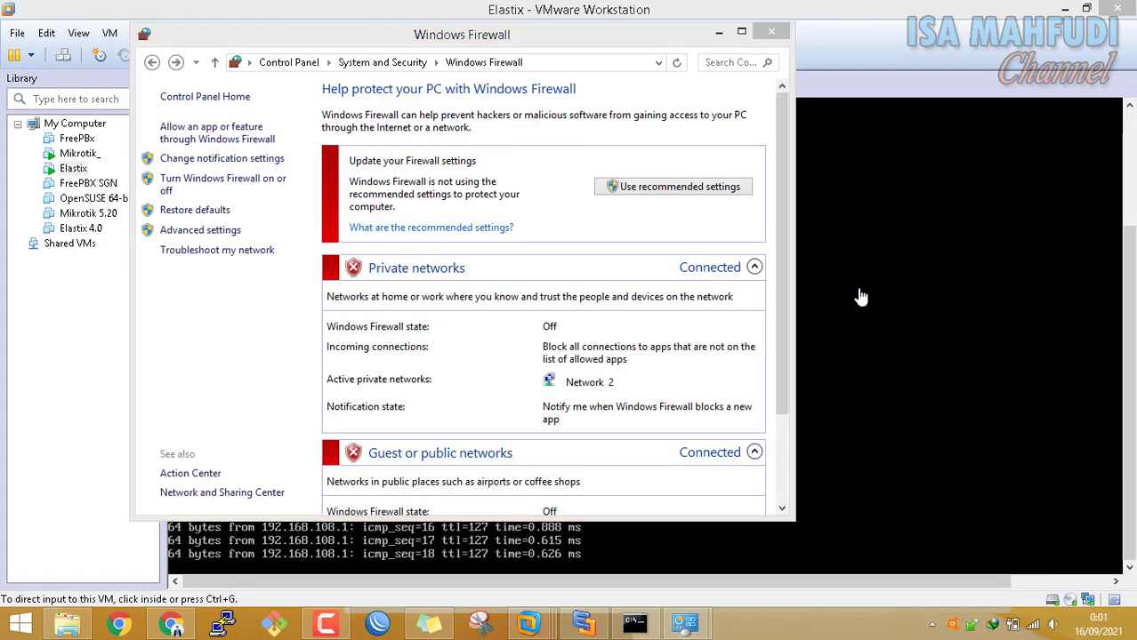
pyautogui.click(778, 32)
pyautogui.click(775, 357)
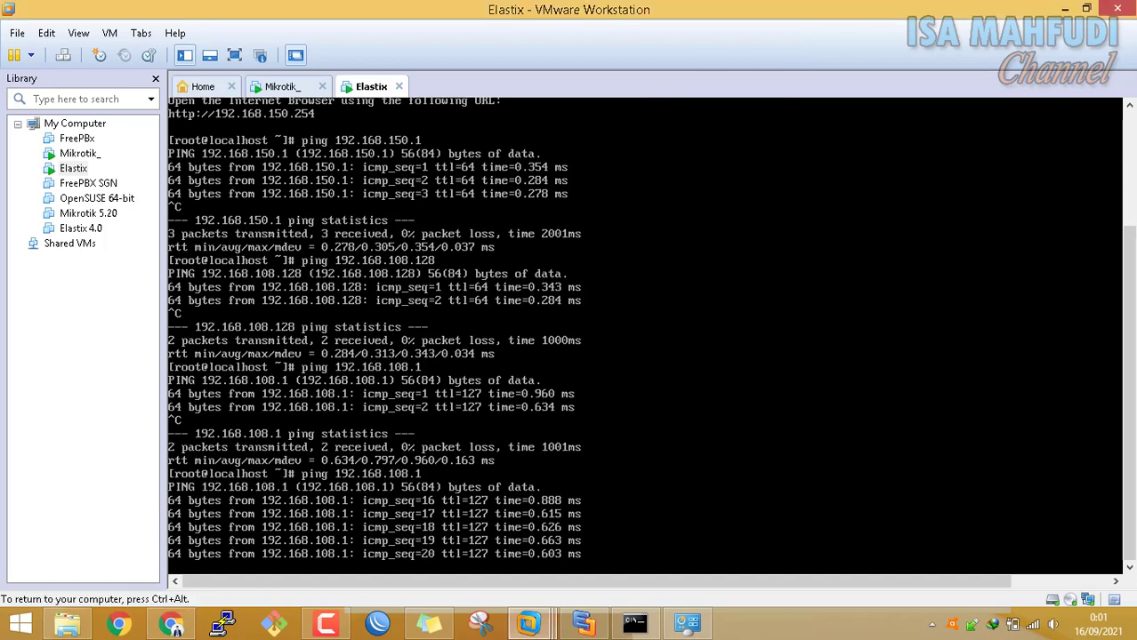
# Stop the Elastix ping and recall ping 192.168.150.254 in the host Command Prompt
pyautogui.hotkey('ctrl', 'c')
pyautogui.hotkey('ctrl', 'alt')
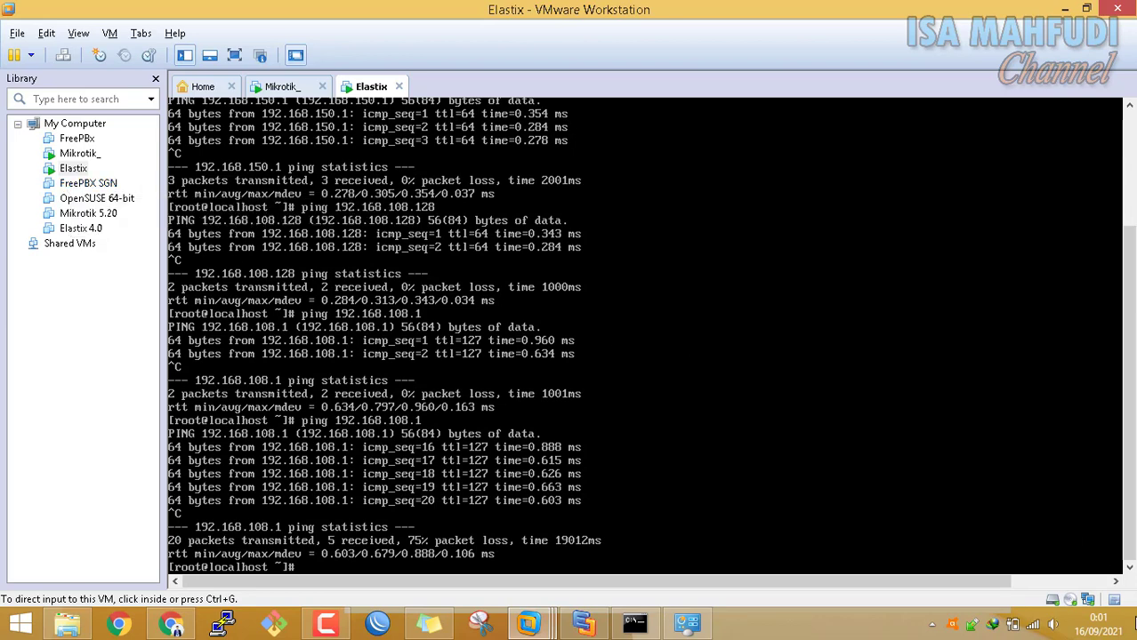
pyautogui.click(1133, 623)
pyautogui.click(634, 623)
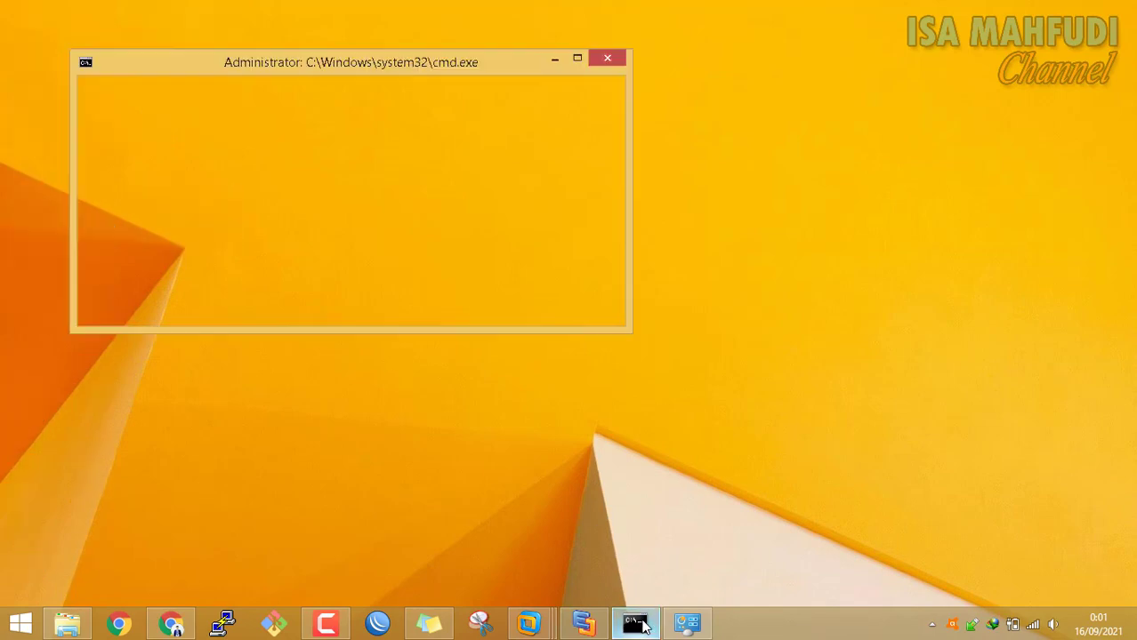
pyautogui.scroll(-2, 458, 282)
pyautogui.press('Up')
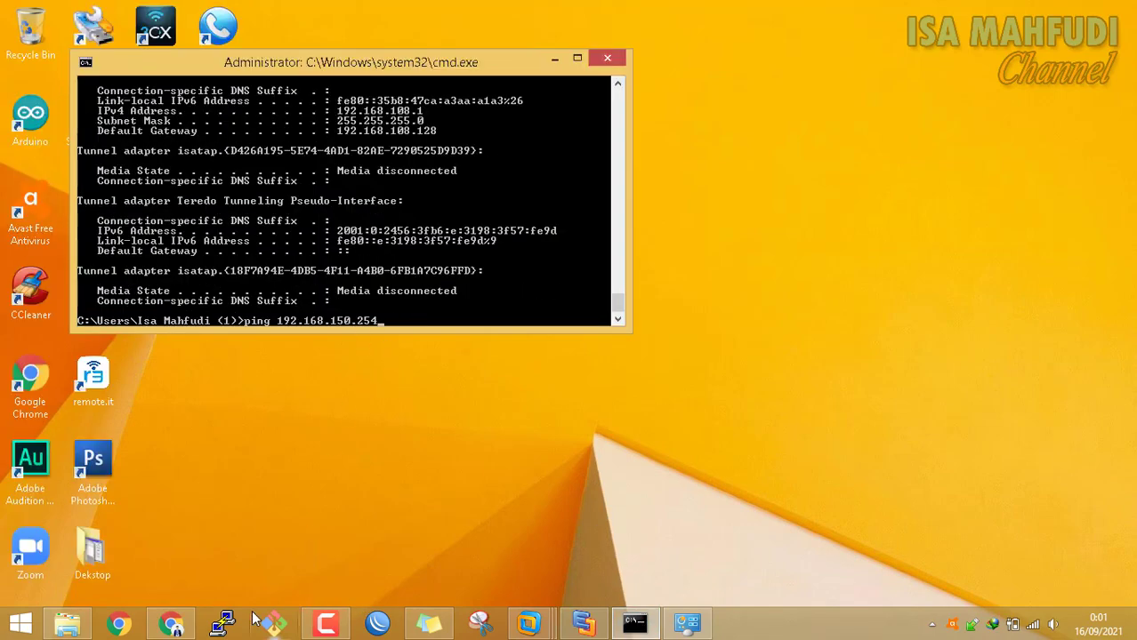
# Run ifconfig in the Elastix console, showing eth0 at 192.168.150.254
pyautogui.moveTo(530, 625)
pyautogui.click(716, 536)
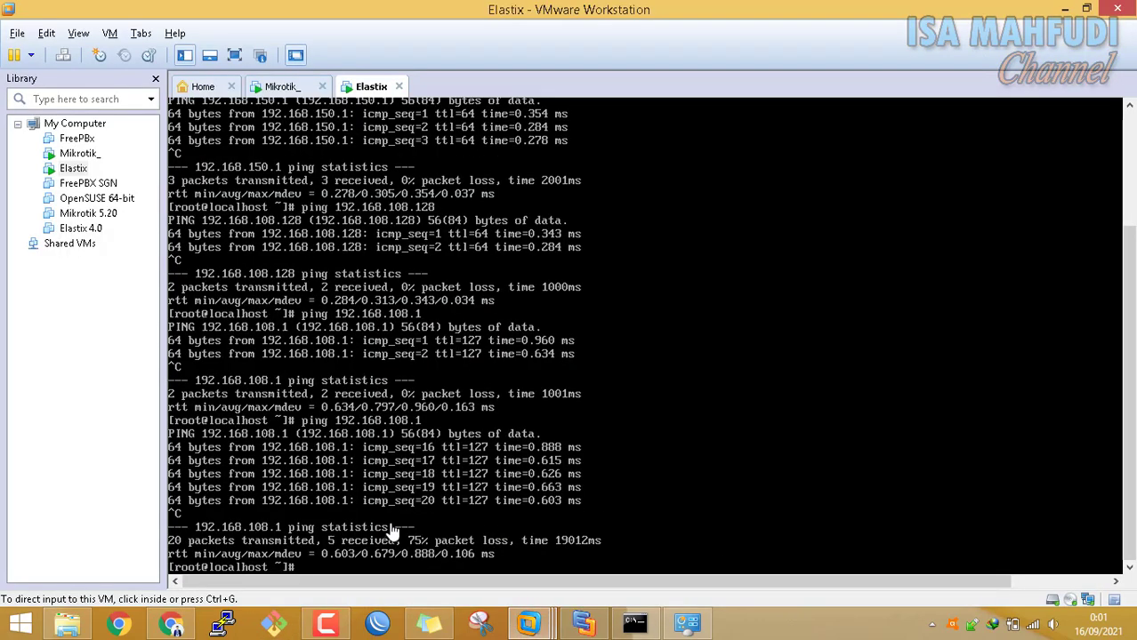
pyautogui.click(699, 461)
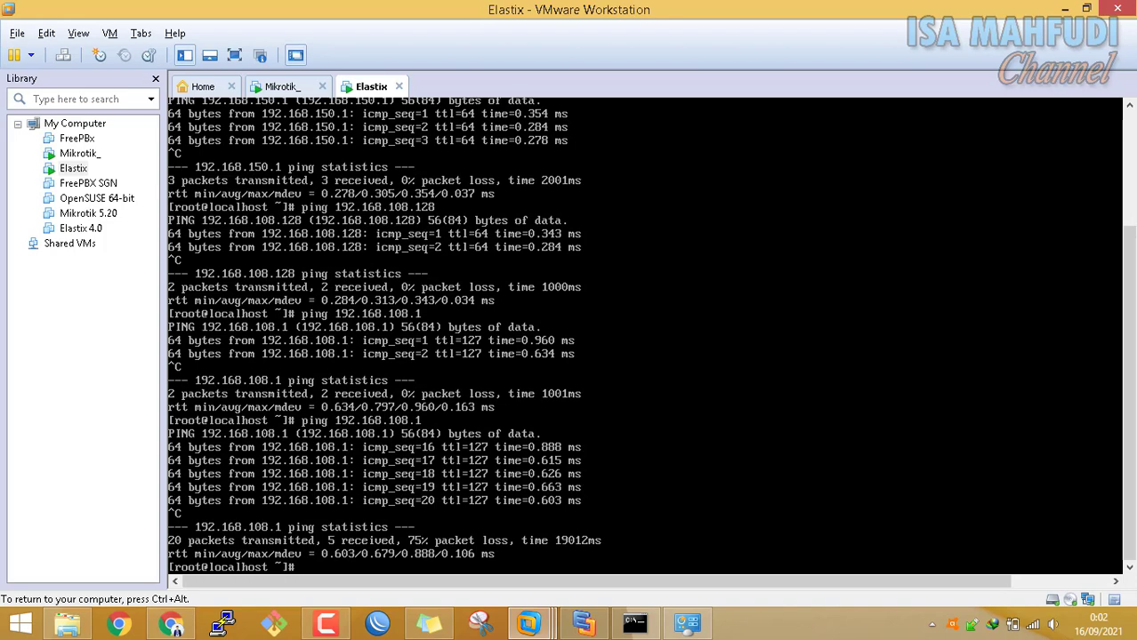
pyautogui.write('ifconfig')
pyautogui.press('Return')
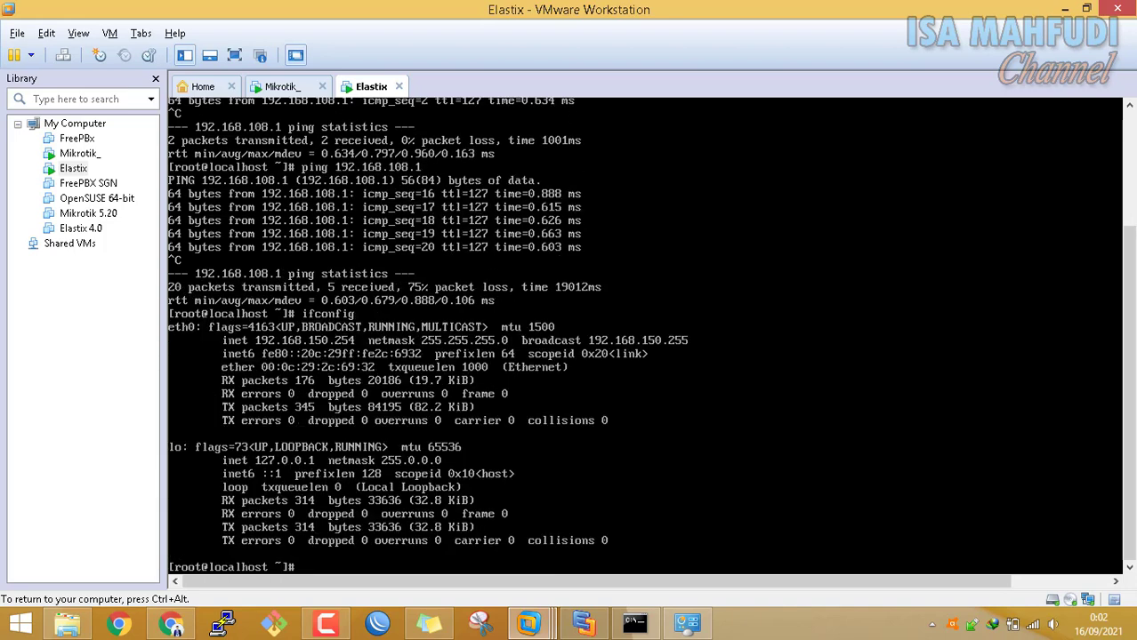
pyautogui.hotkey('ctrl', 'alt')
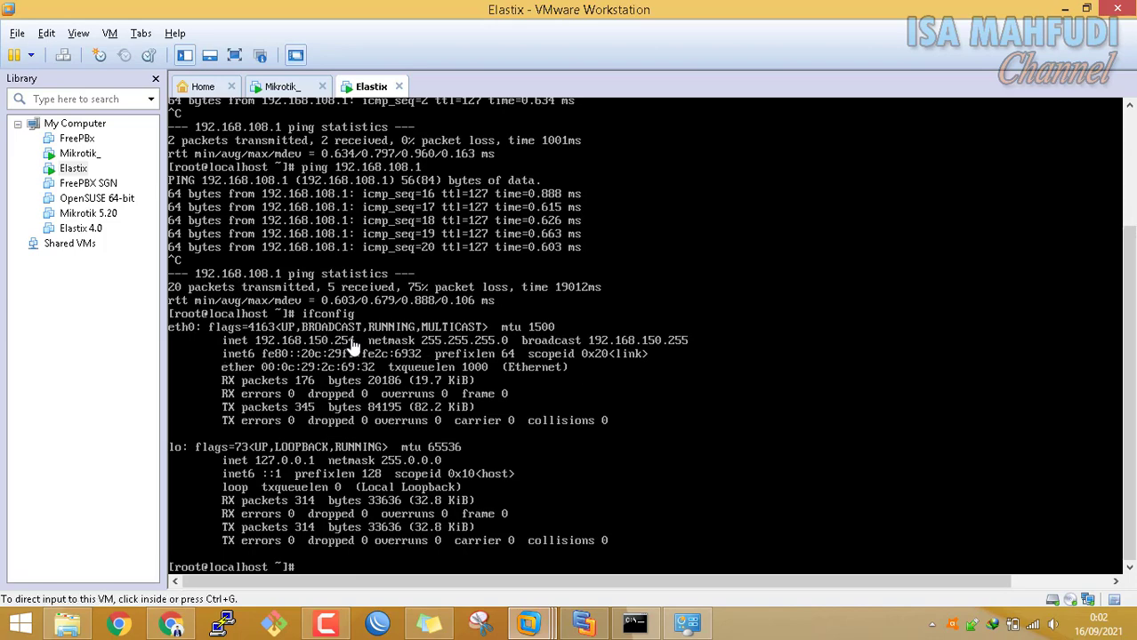
pyautogui.click(634, 623)
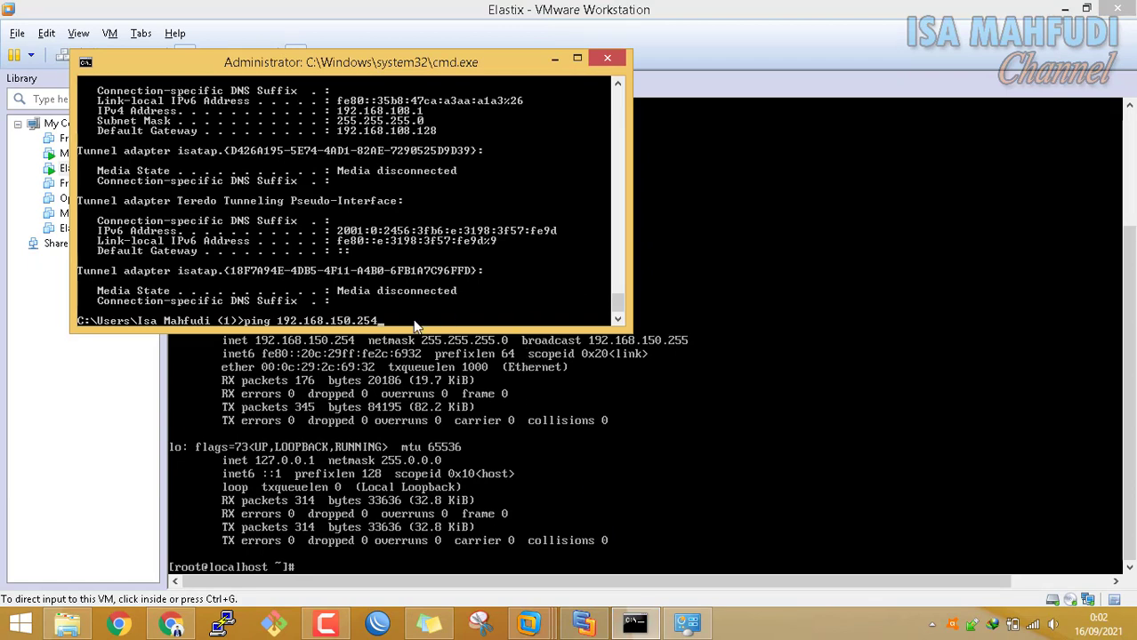
# Run and stop an unanswered ping to 192.168.150.254, then bring up Network Connections and the connected Wi-Fi's options
pyautogui.press('Return')
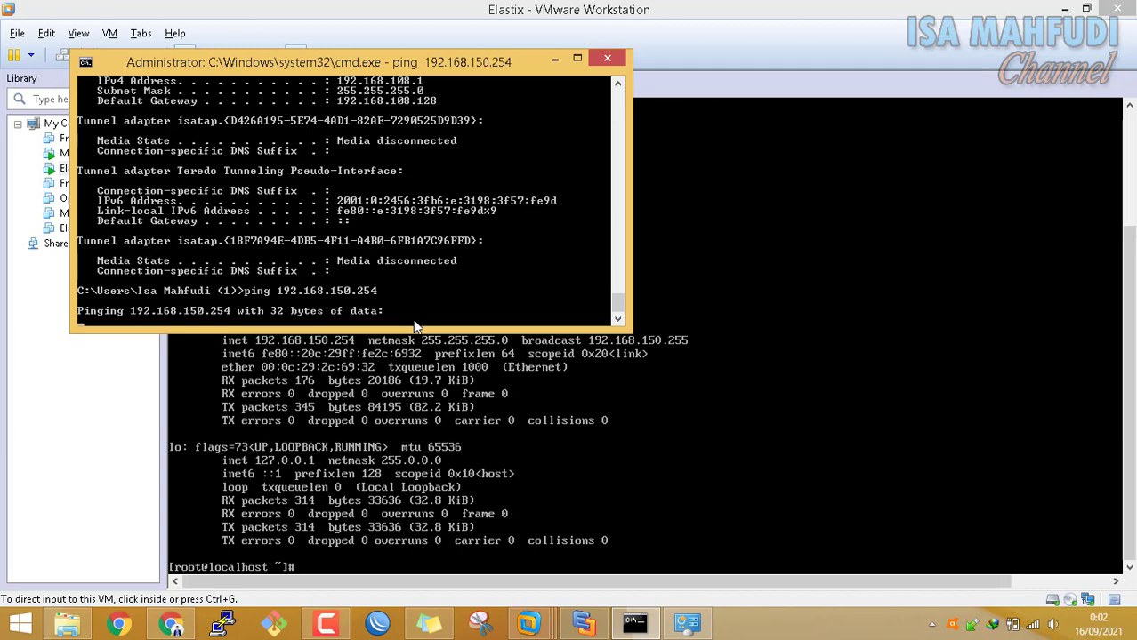
pyautogui.hotkey('ctrl', 'c')
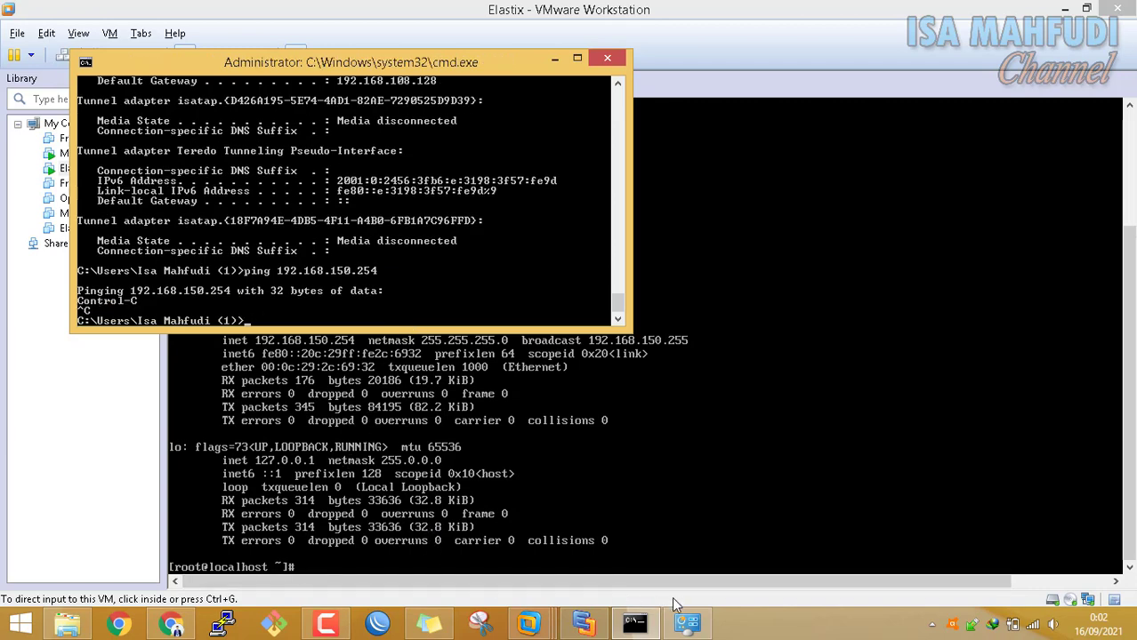
pyautogui.click(687, 623)
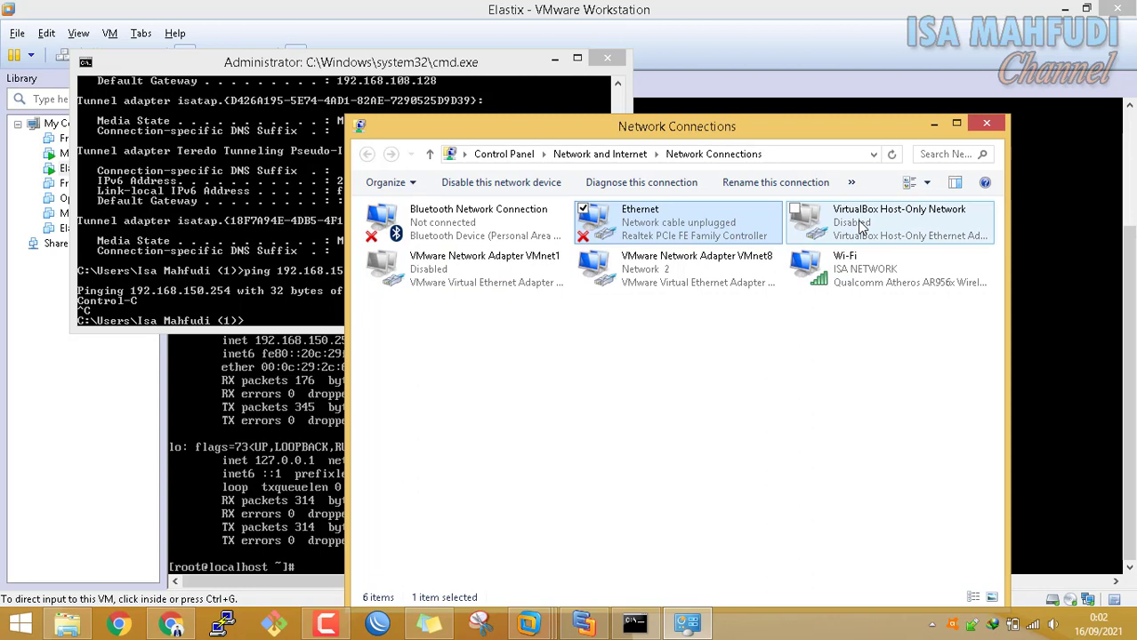
pyautogui.click(1033, 624)
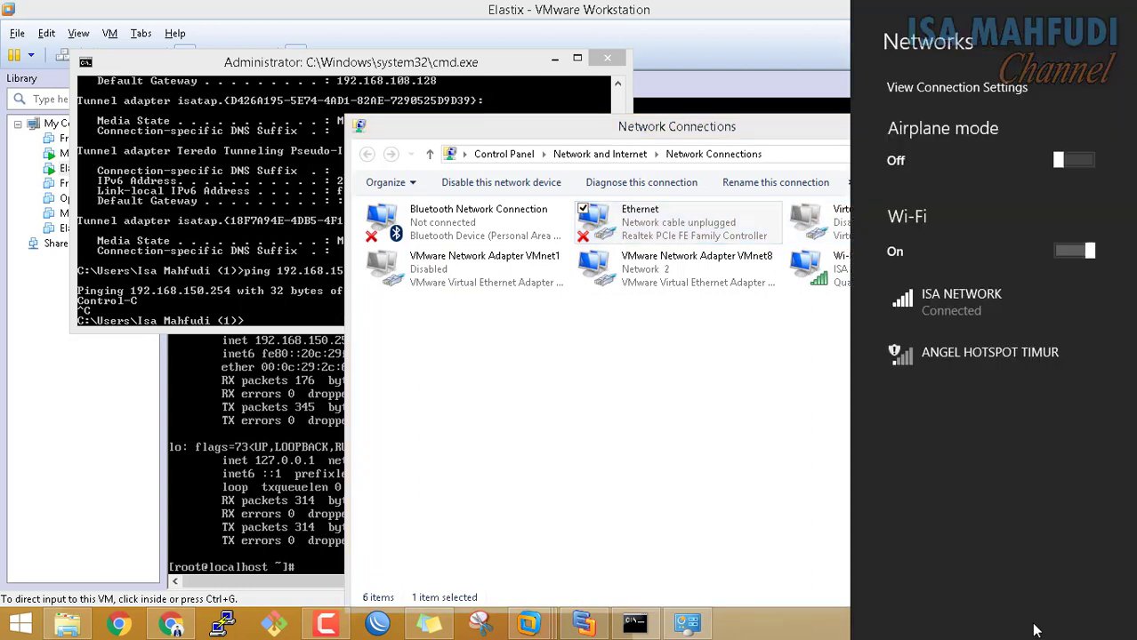
pyautogui.click(968, 321)
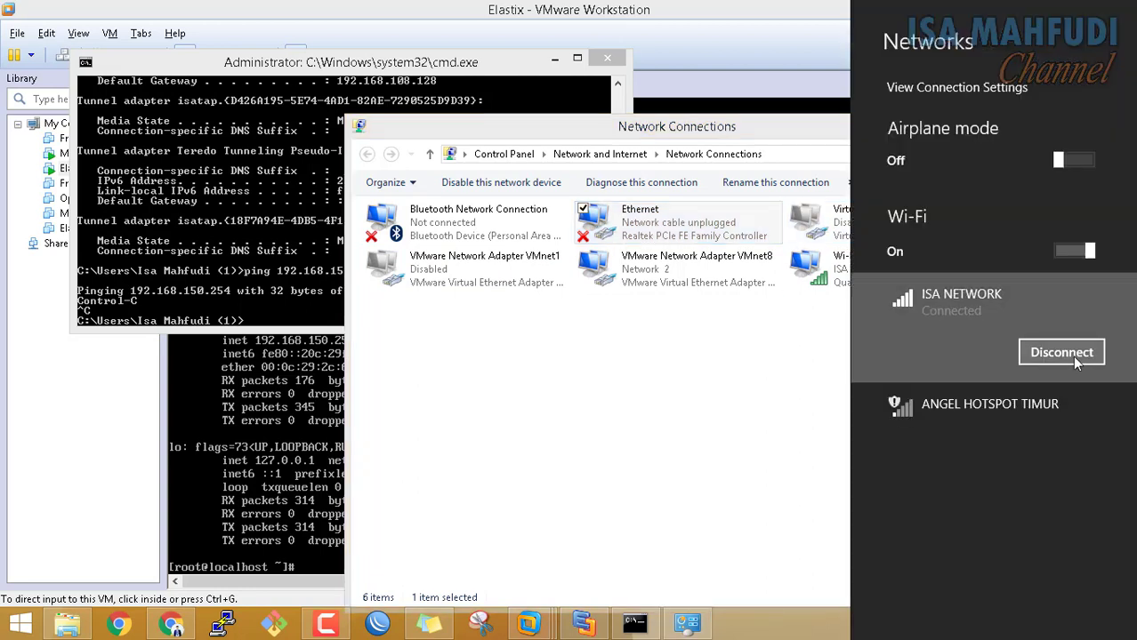
# Disconnect the Wi-Fi, then disable and re-enable the VMnet8 adapter
pyautogui.click(1063, 353)
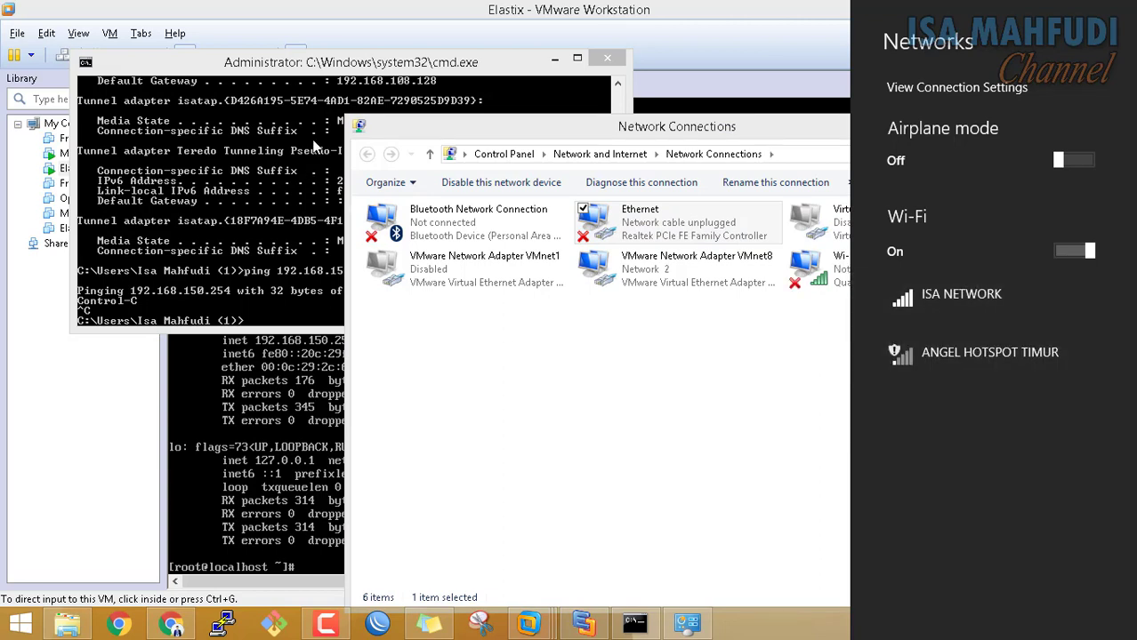
pyautogui.click(685, 274)
pyautogui.rightClick(685, 274)
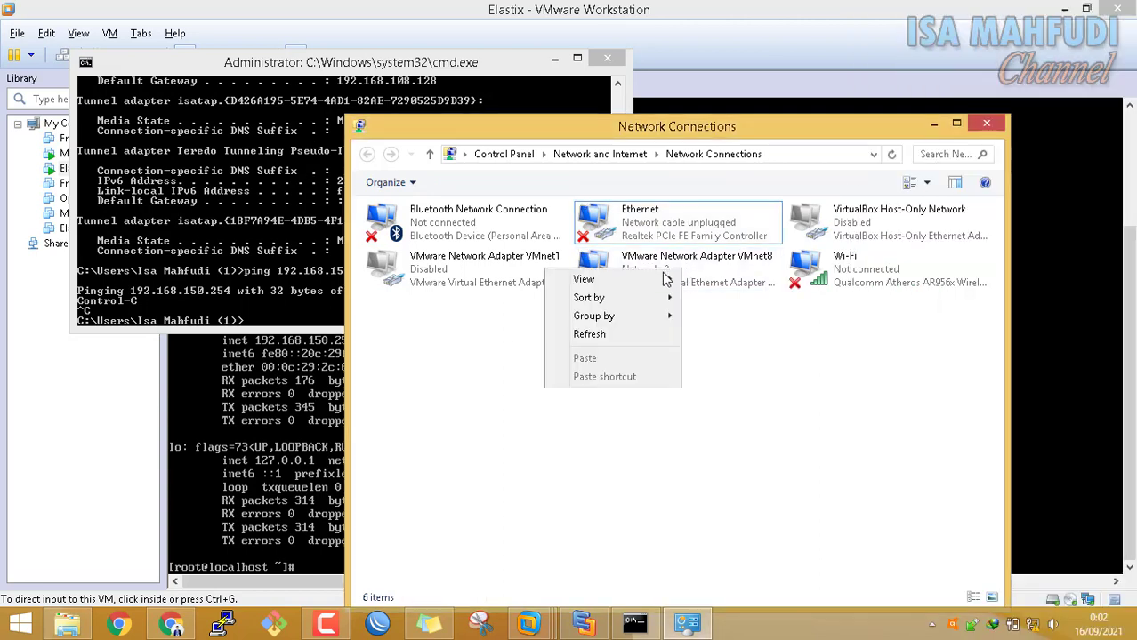
pyautogui.click(740, 279)
pyautogui.rightClick(713, 276)
pyautogui.click(698, 285)
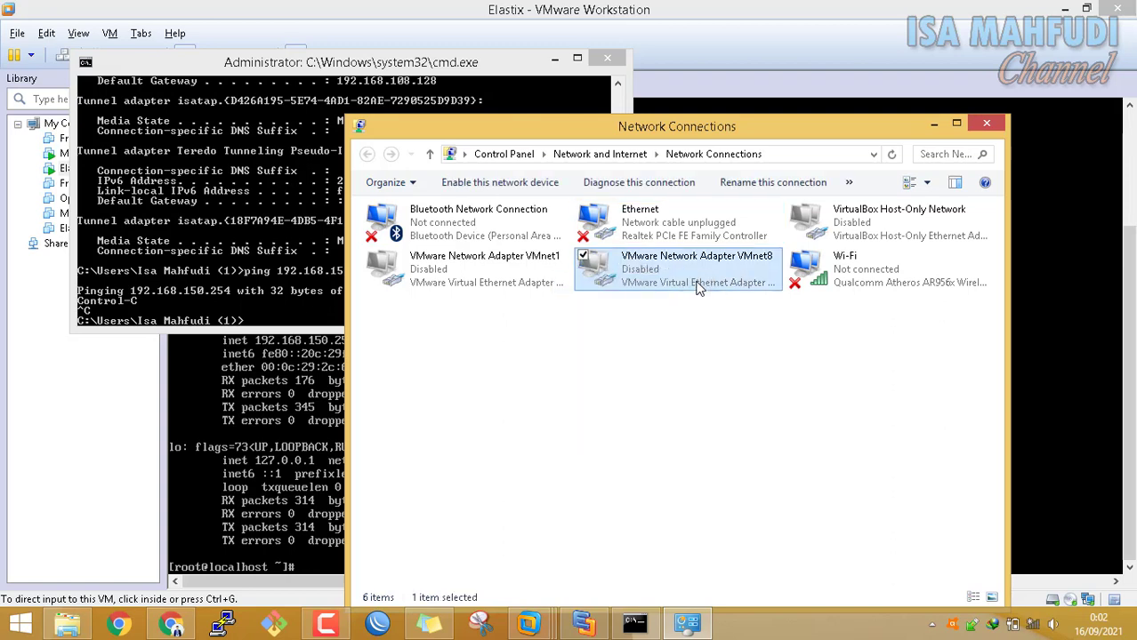
pyautogui.rightClick(692, 281)
pyautogui.click(595, 289)
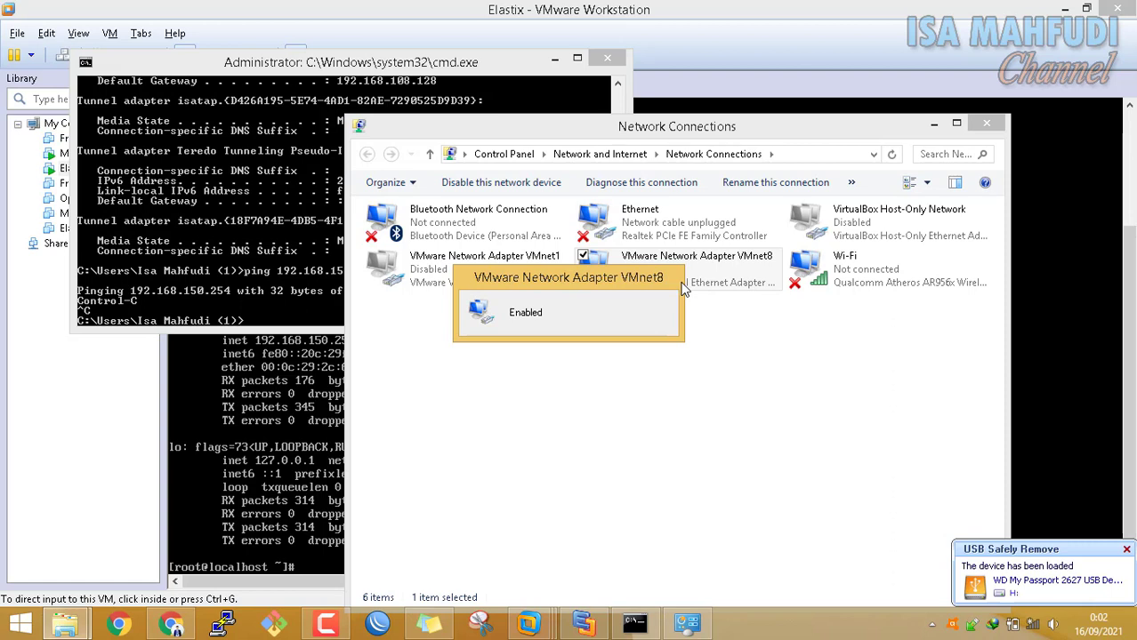
# Rerun the ping to 192.168.150.254, now getting 4 replies with 0% loss
pyautogui.click(267, 214)
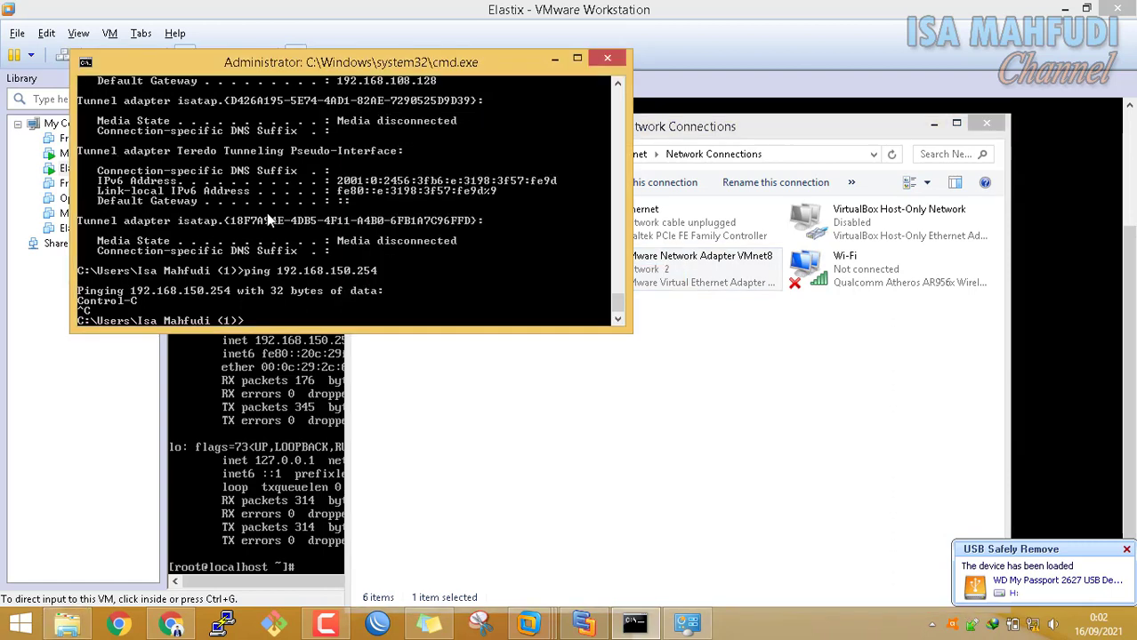
pyautogui.press('Up')
pyautogui.press('Return')
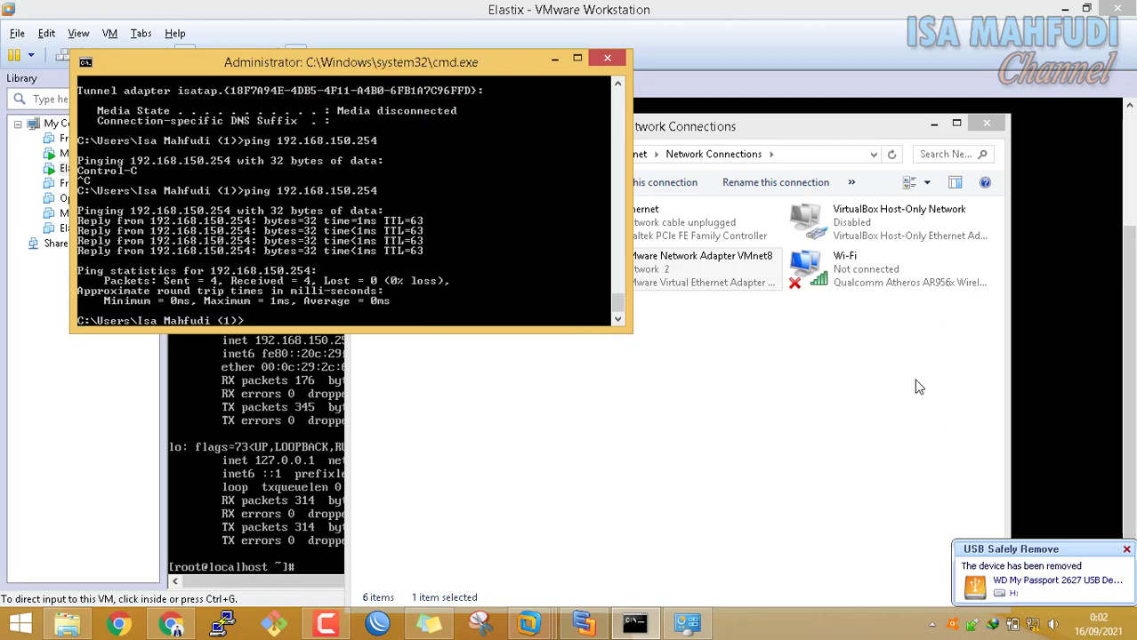
# Reconnect the ISA NETWORK Wi-Fi with auto-connect enabled, then close the Networks panel
pyautogui.click(1037, 628)
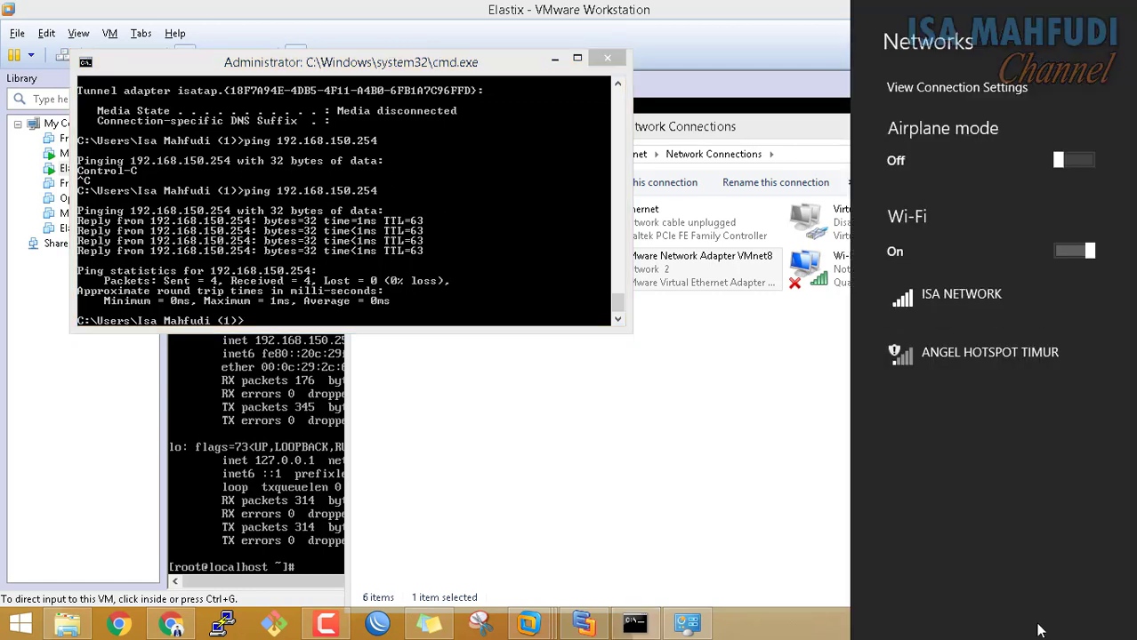
pyautogui.click(965, 313)
pyautogui.click(1007, 353)
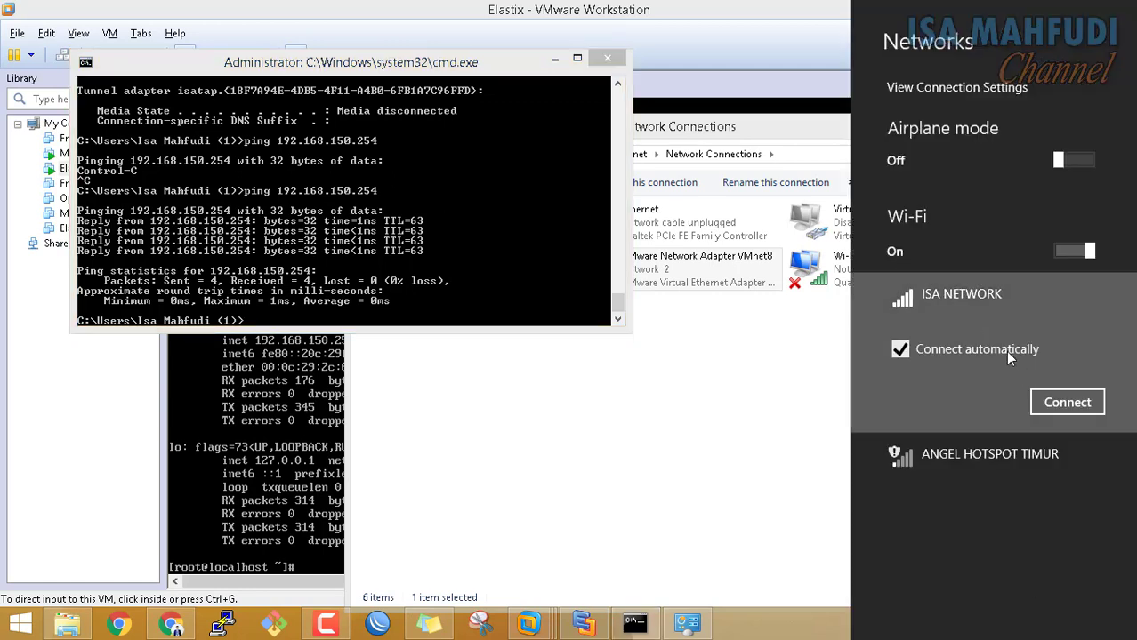
pyautogui.click(1067, 402)
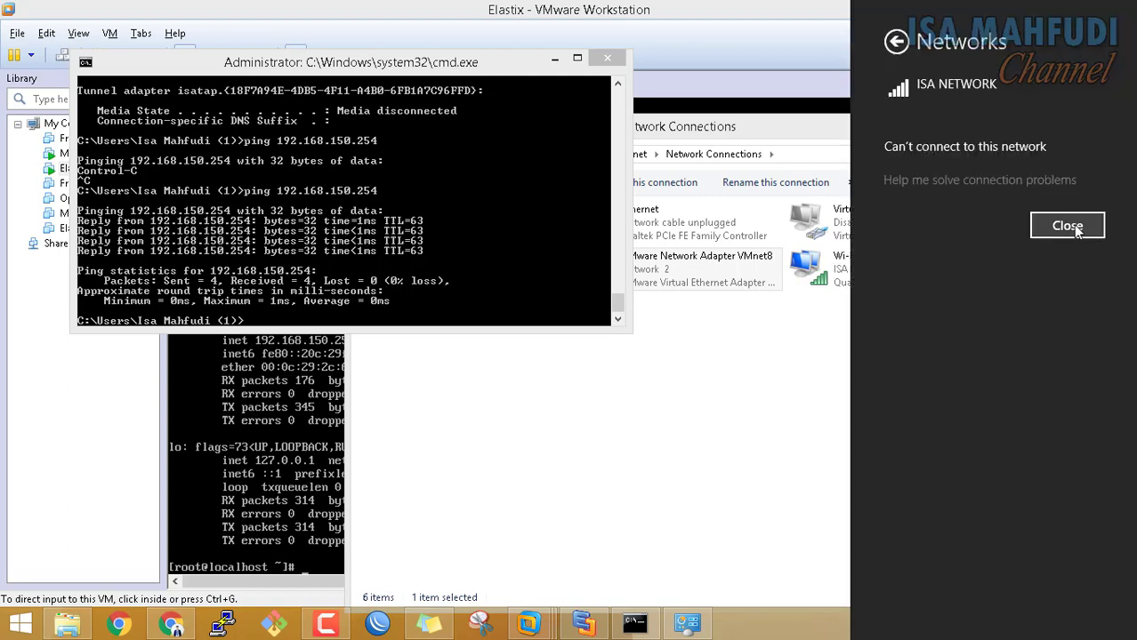
pyautogui.click(1067, 226)
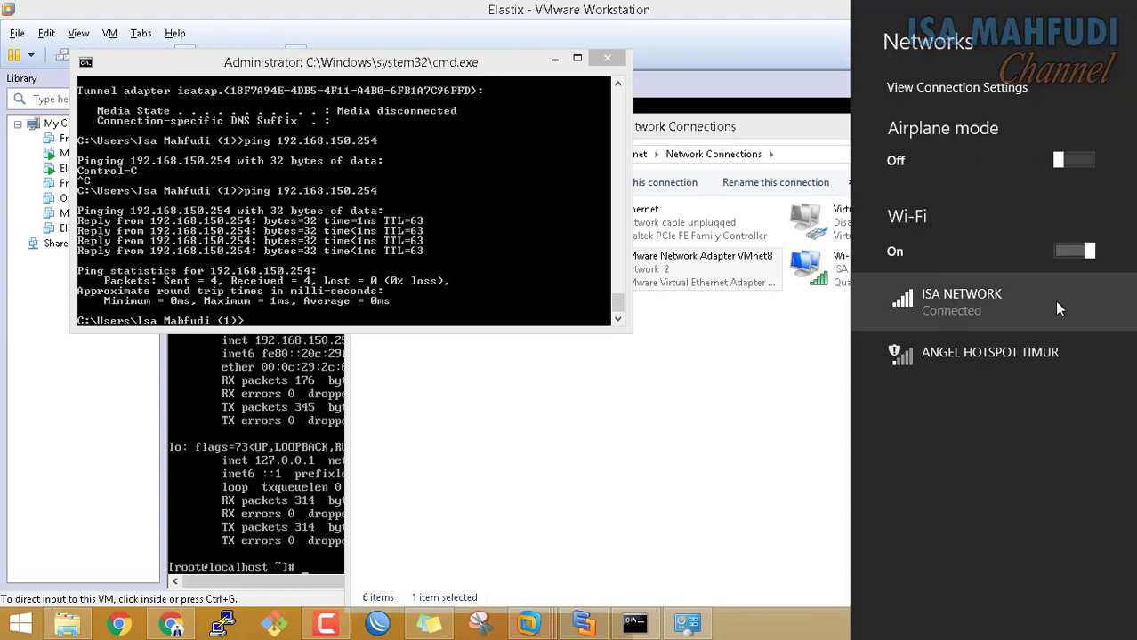
pyautogui.click(954, 309)
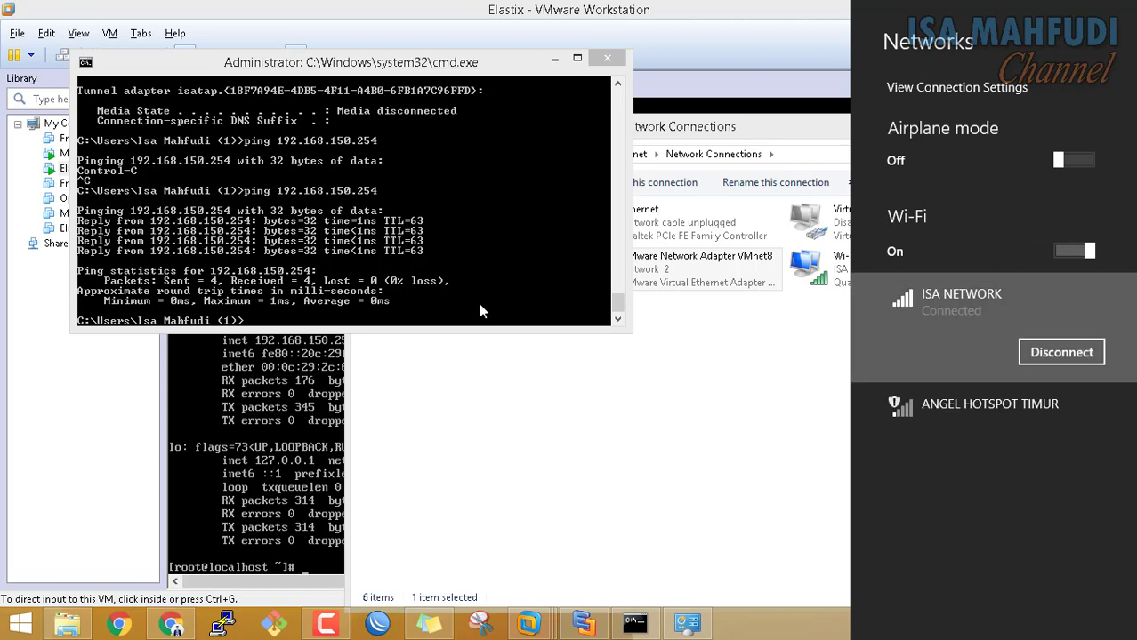
pyautogui.click(549, 342)
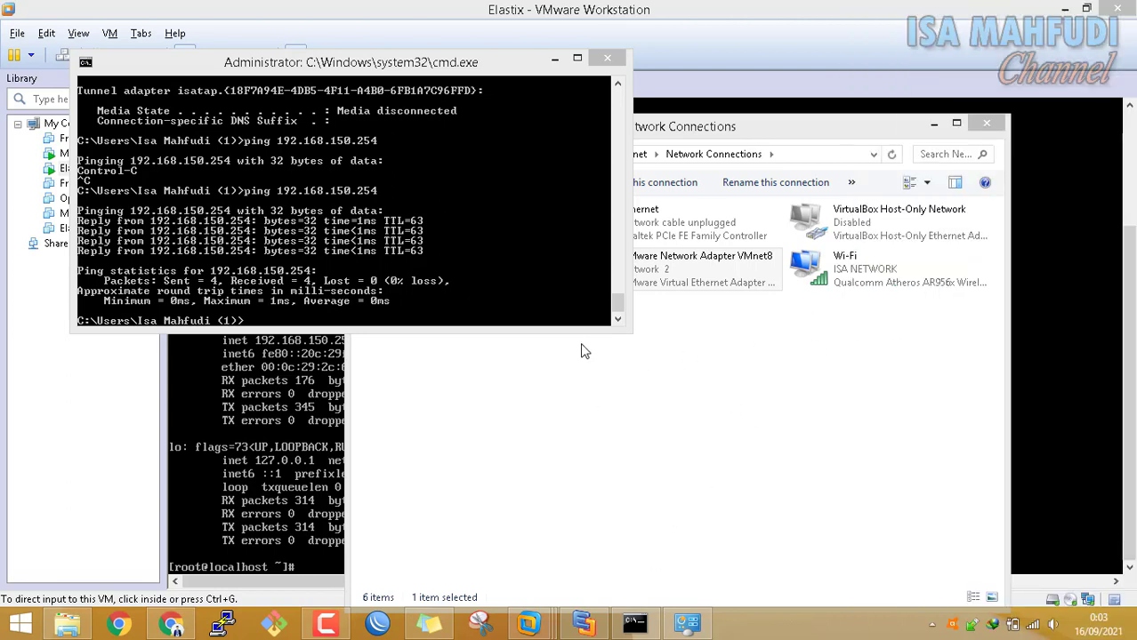
# Rerun the ping to 192.168.150.254, which now times out with 100% loss
pyautogui.click(528, 288)
pyautogui.press('Up')
pyautogui.press('Return')
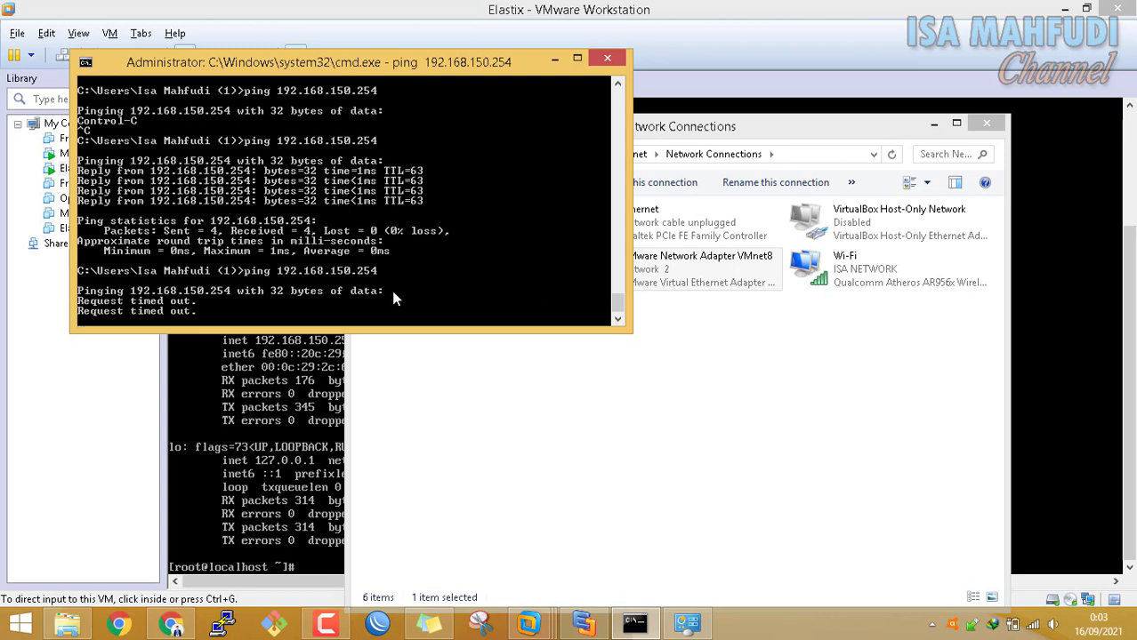
# Move the command window aside to reveal Network Connections and show the Wi-Fi list
pyautogui.moveTo(414, 71); pyautogui.dragTo(681, 77)
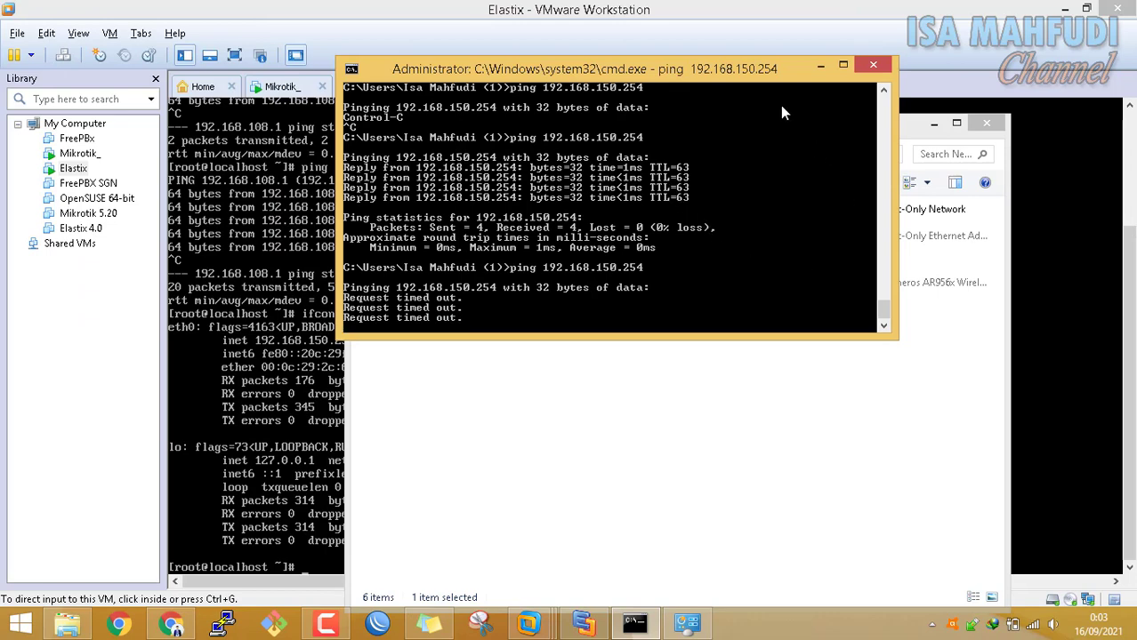
pyautogui.moveTo(760, 76); pyautogui.dragTo(635, 156)
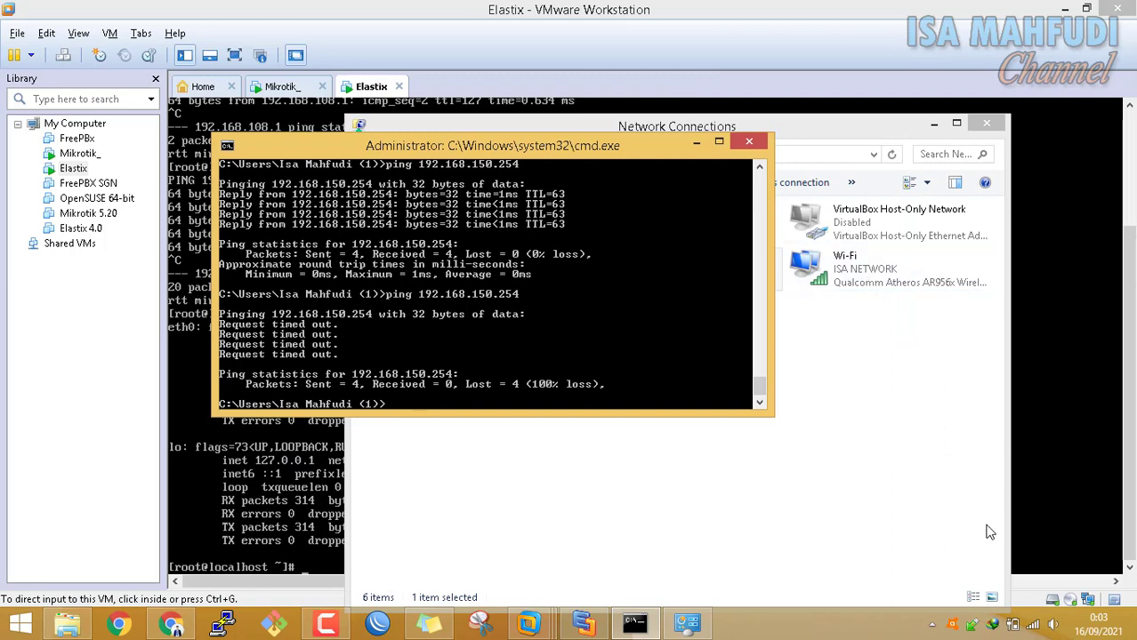
pyautogui.click(1032, 624)
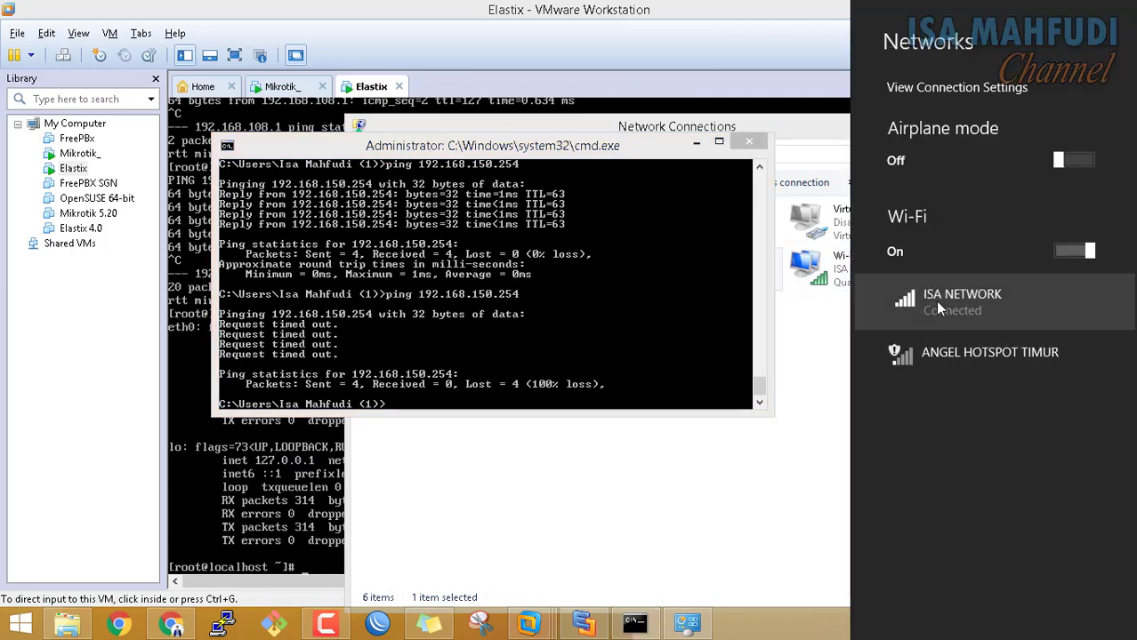
# Disconnect the ISA NETWORK Wi-Fi and briefly rerun the ping to 192.168.150.254
pyautogui.click(961, 303)
pyautogui.click(1059, 353)
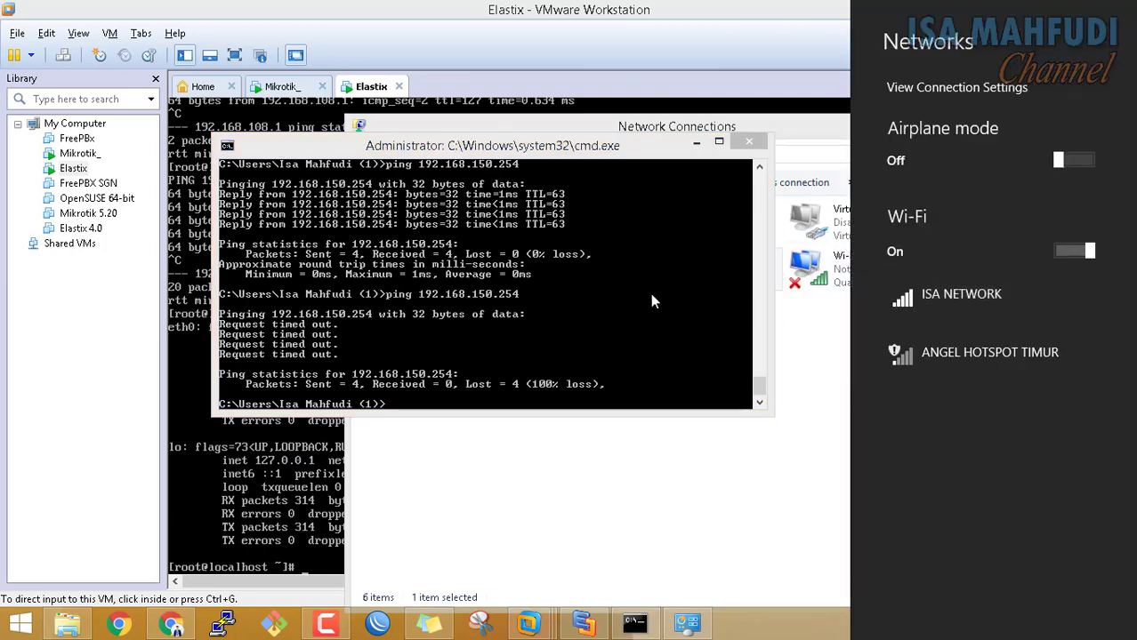
pyautogui.click(652, 301)
pyautogui.click(651, 299)
pyautogui.press('Up')
pyautogui.press('Return')
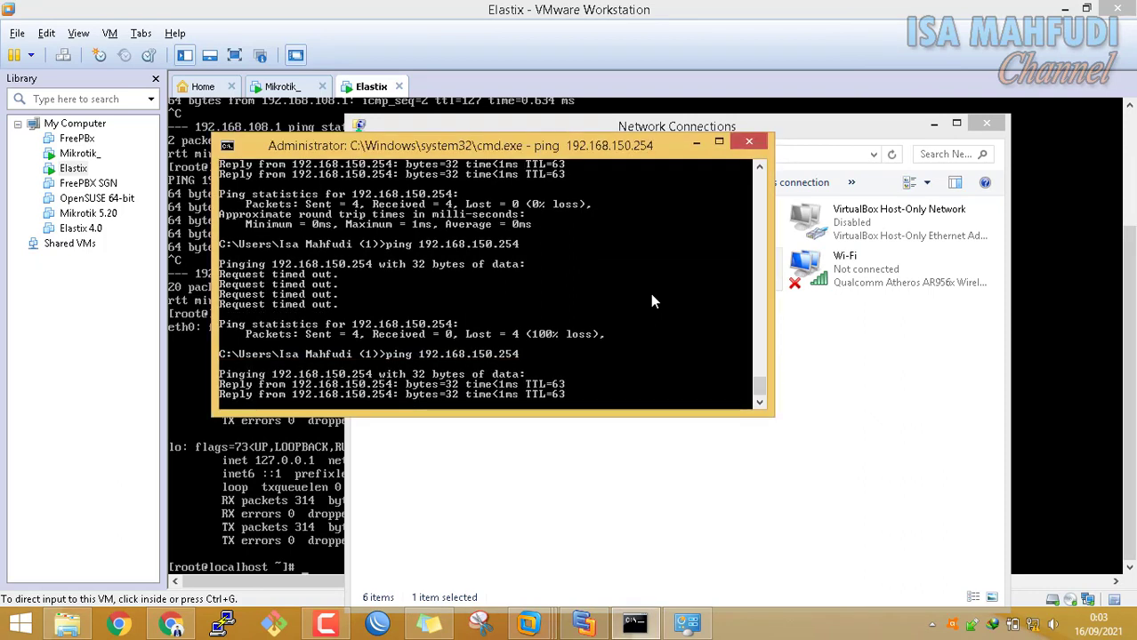
pyautogui.hotkey('ctrl', 'c')
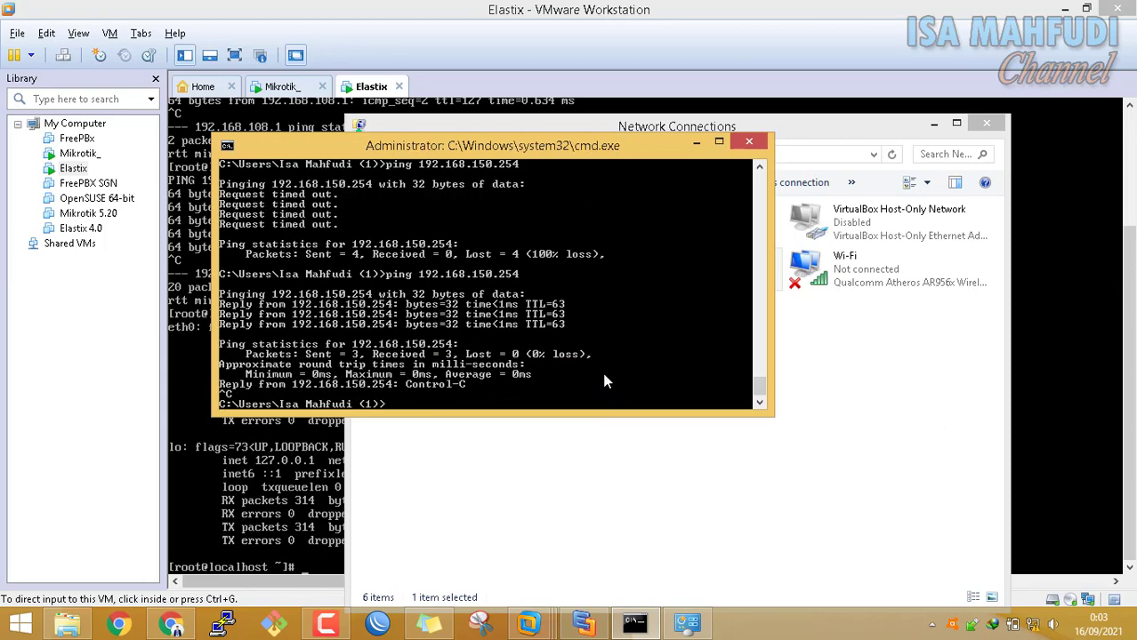
# Start a continuous ping with 'ping 192.168.150.254 -t'
pyautogui.press('Up')
pyautogui.write('-t')
pyautogui.press('Return')
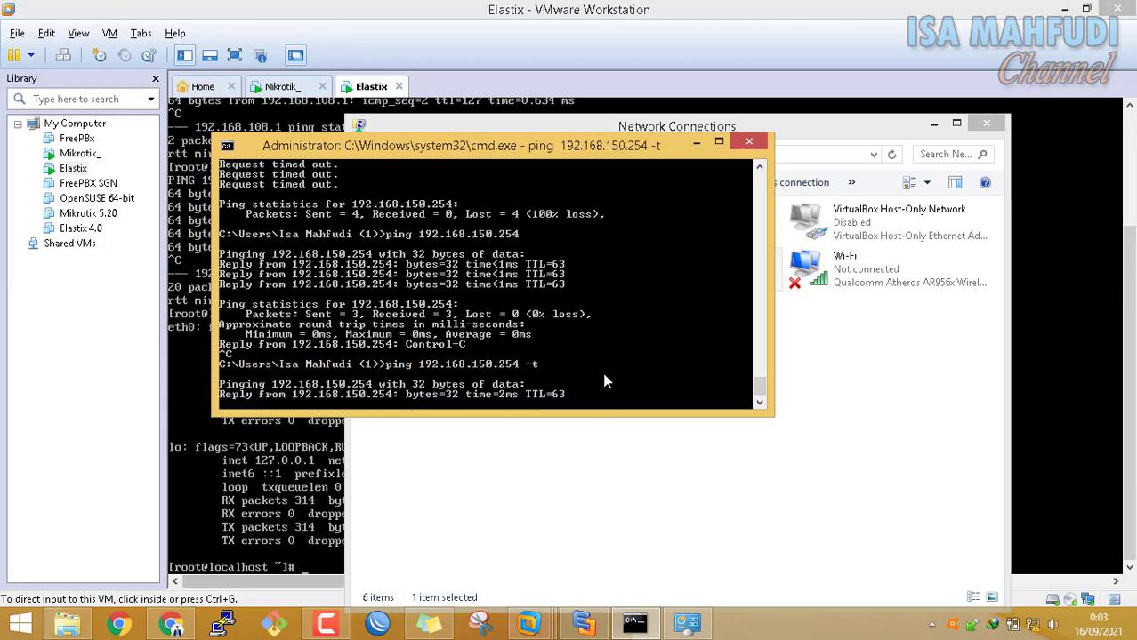
# Reconnect ISA NETWORK with auto-connect, disconnect it again, and return to the Skema Jaringan PSRT diagram
pyautogui.click(1012, 625)
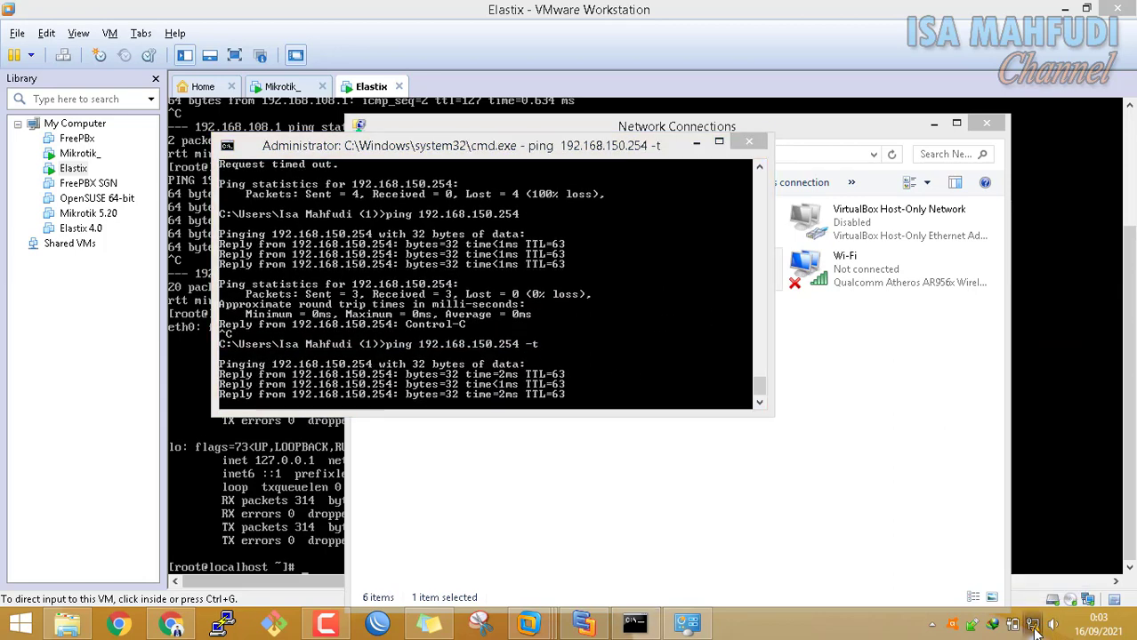
pyautogui.click(992, 317)
pyautogui.click(1017, 354)
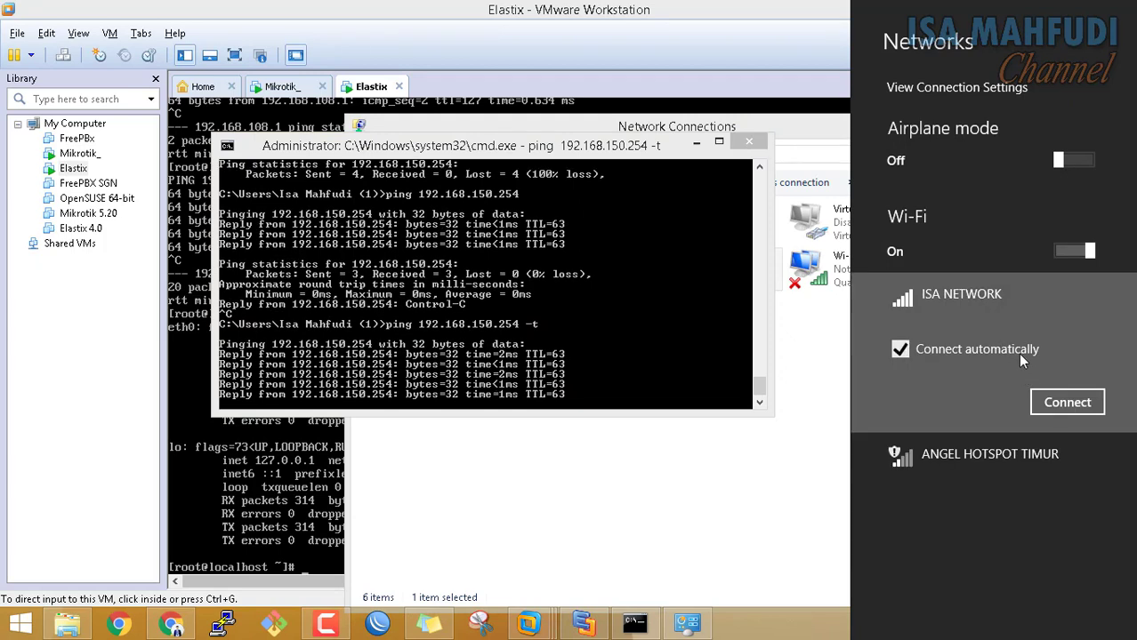
pyautogui.click(1078, 404)
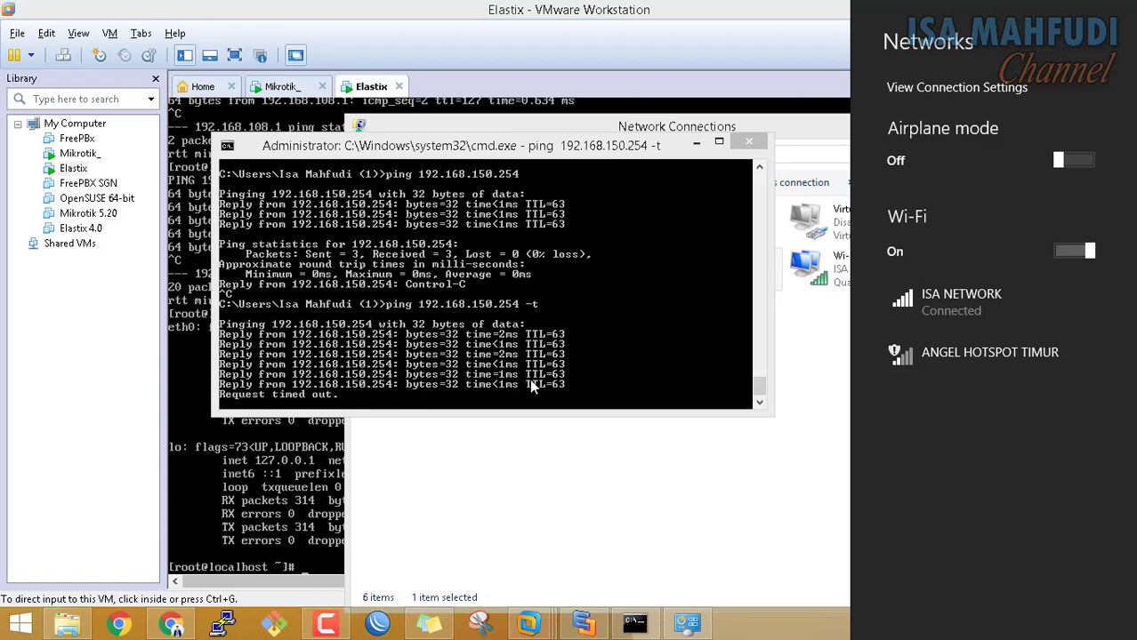
pyautogui.click(962, 306)
pyautogui.click(1073, 351)
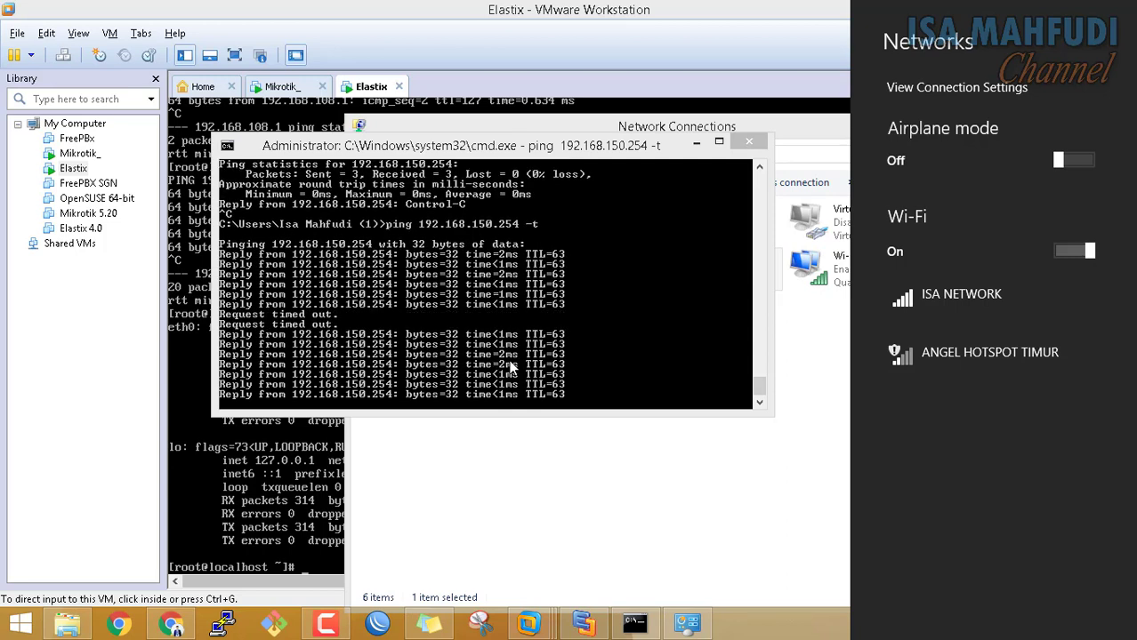
pyautogui.click(752, 452)
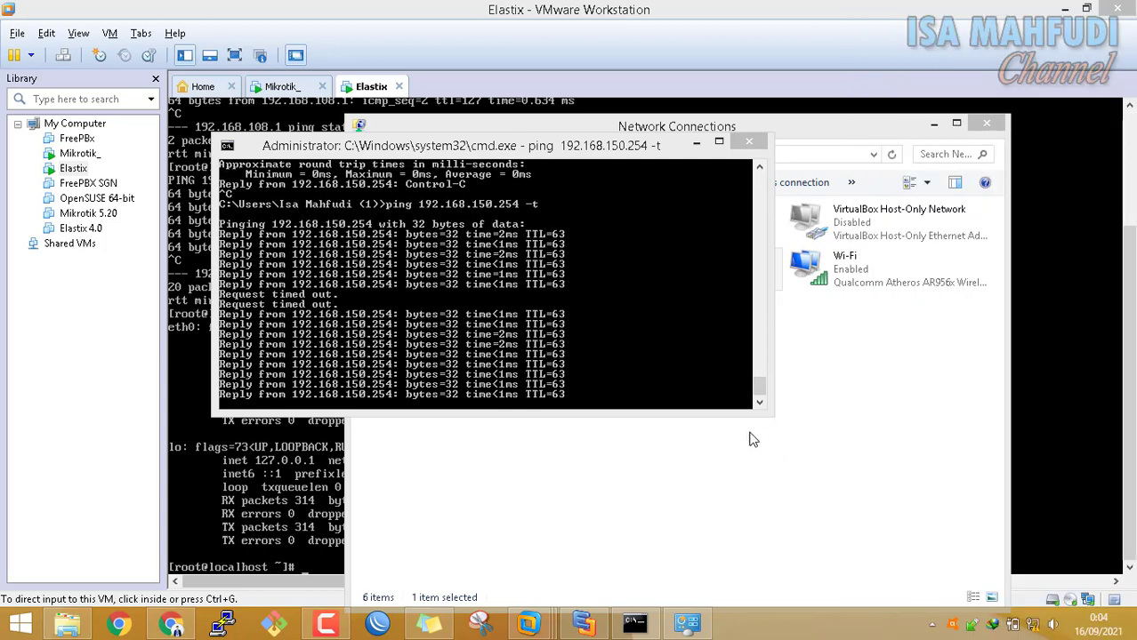
pyautogui.click(583, 622)
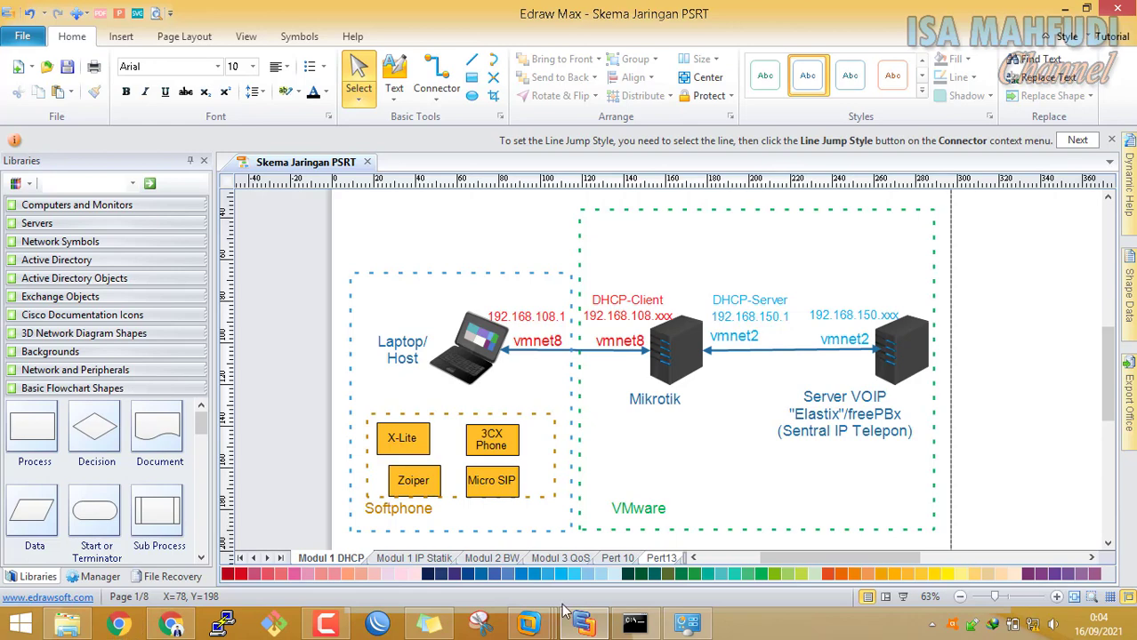
# Stop the continuous ping at 25 of 27 replies (7% loss) and launch Chrome
pyautogui.click(636, 622)
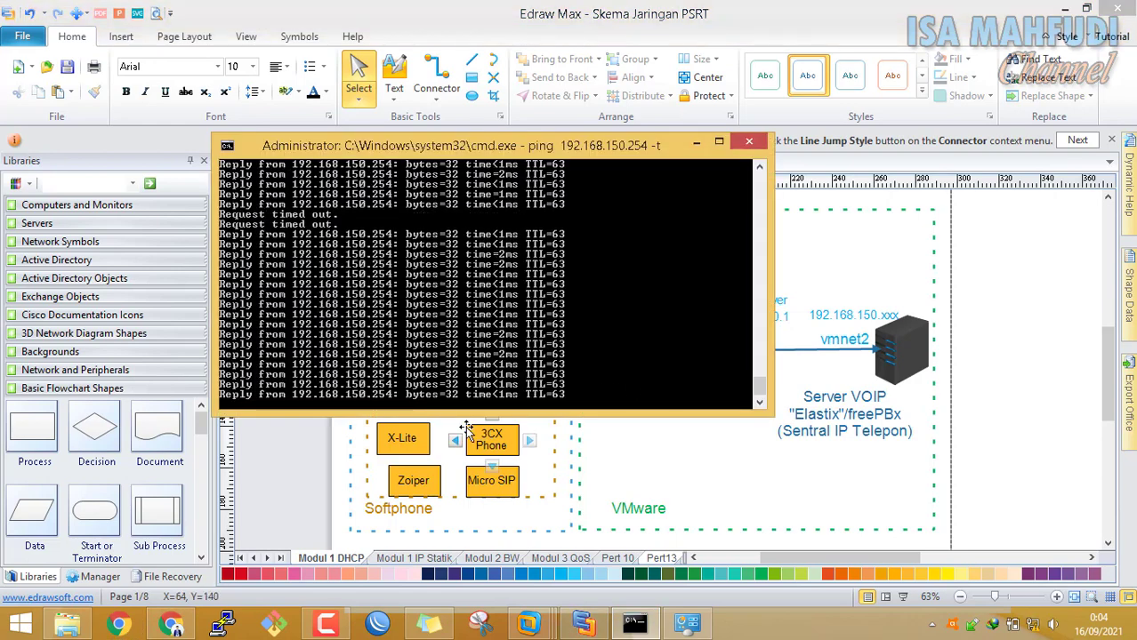
pyautogui.hotkey('ctrl', 'c')
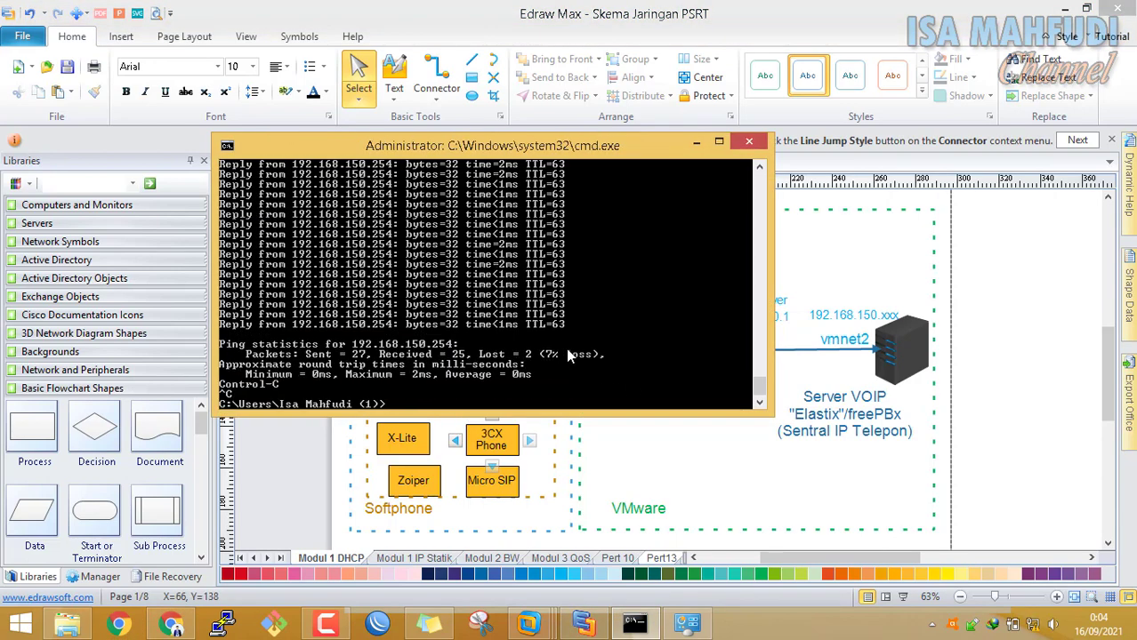
pyautogui.click(118, 625)
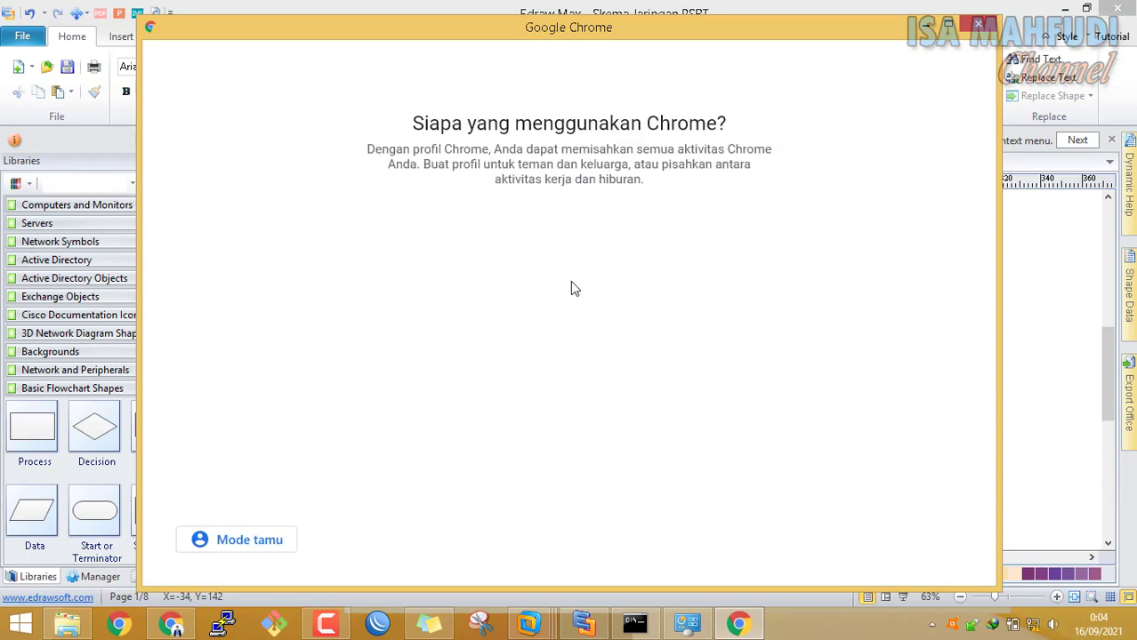
# Open Chrome's first profile maximized and browse to 192.168.150.254, reaching the certificate privacy error
pyautogui.click(513, 345)
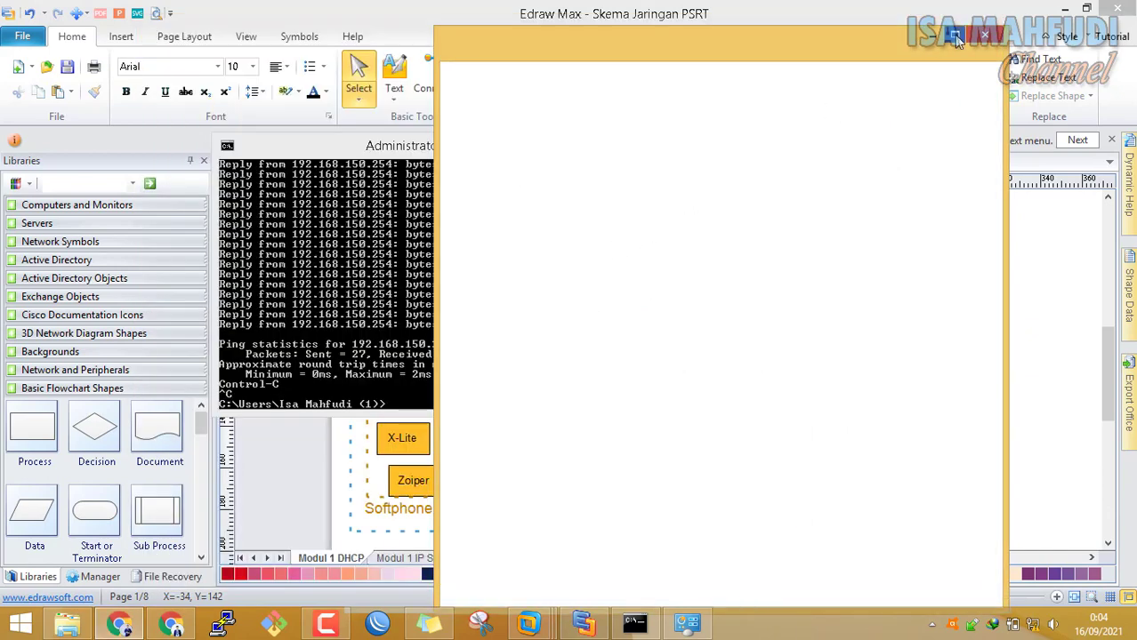
pyautogui.click(955, 38)
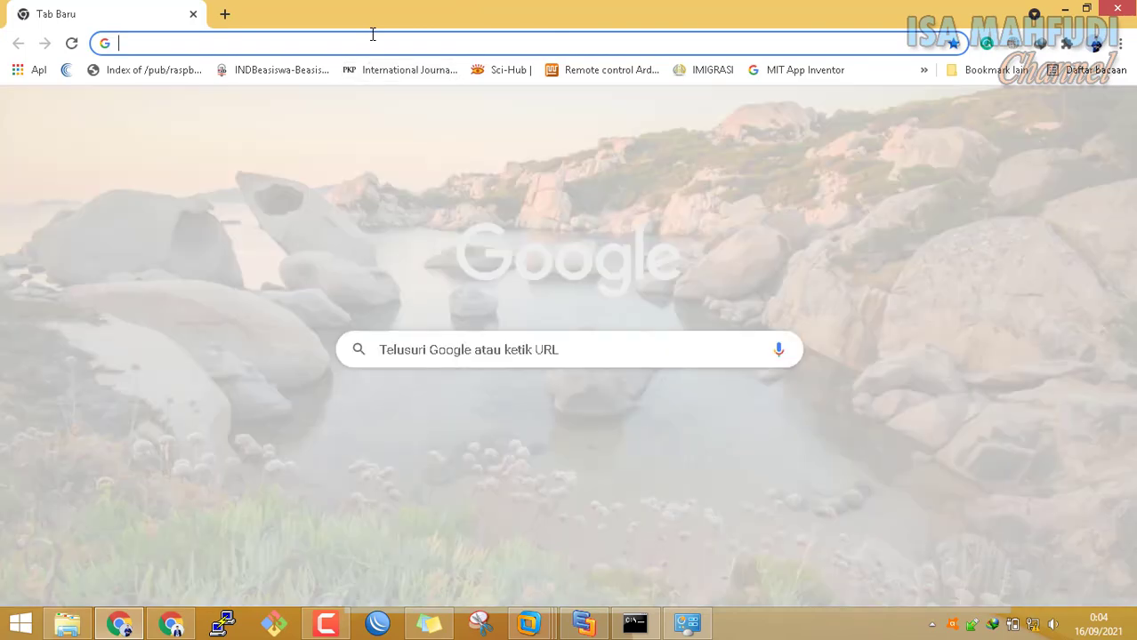
pyautogui.write('192.168.1.1')
pyautogui.press('BackSpace')
pyautogui.press('BackSpace')
pyautogui.press('BackSpace')
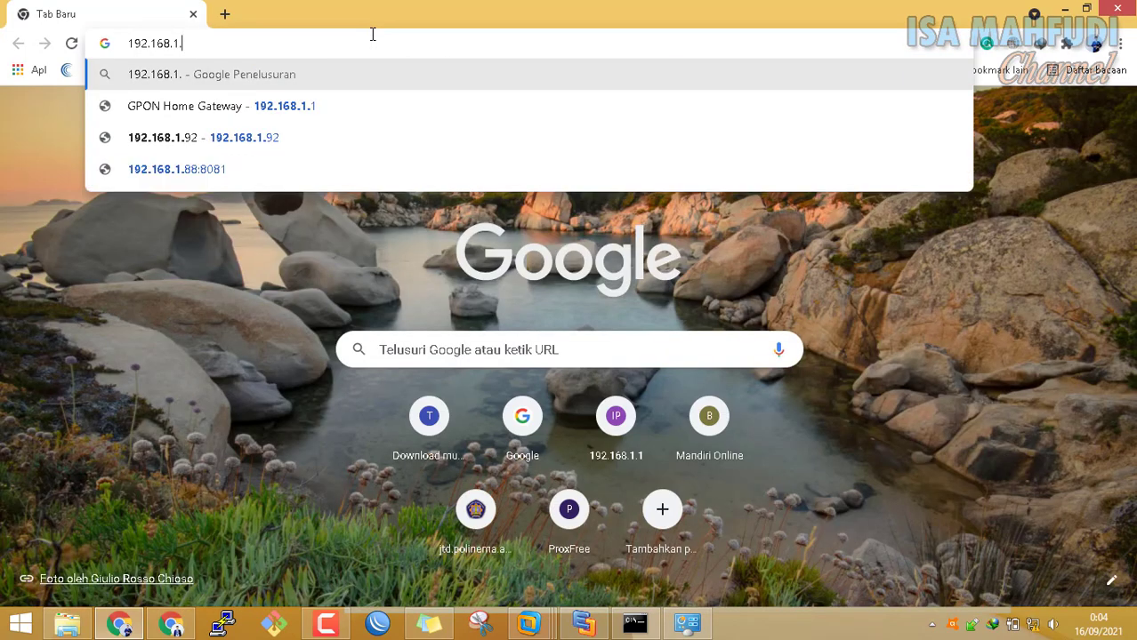
pyautogui.write('1')
pyautogui.press('BackSpace')
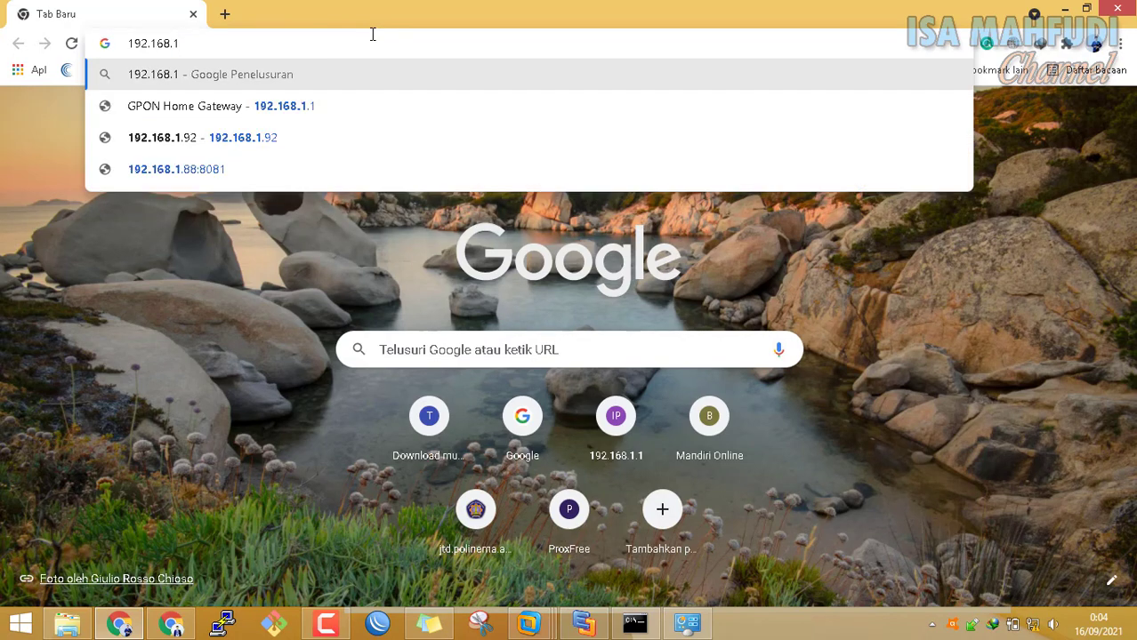
pyautogui.write('50')
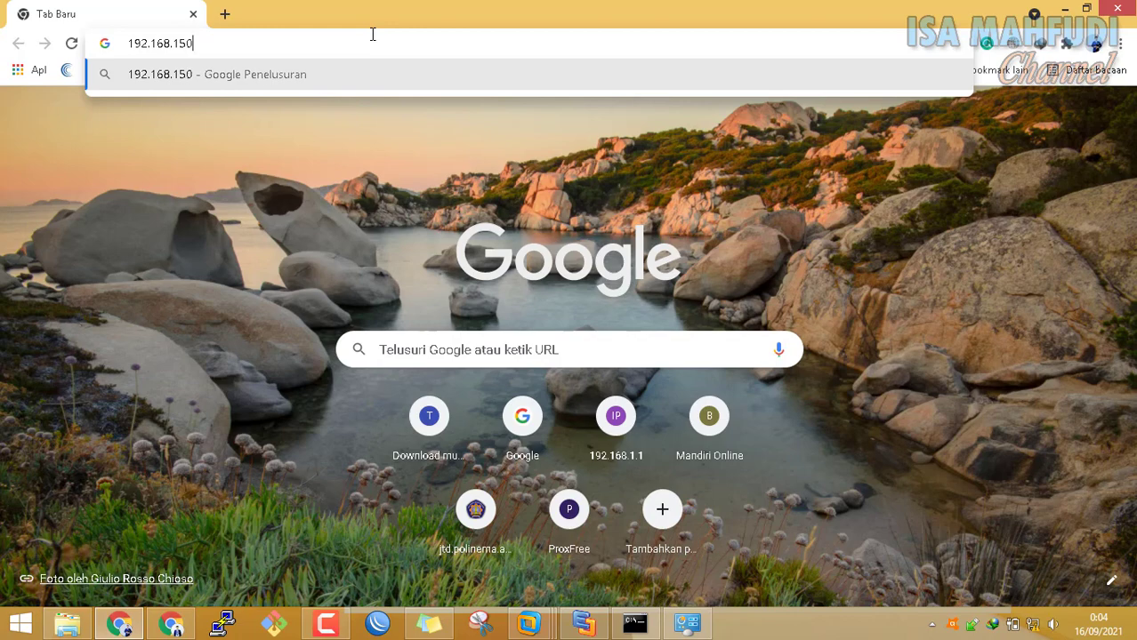
pyautogui.write('.')
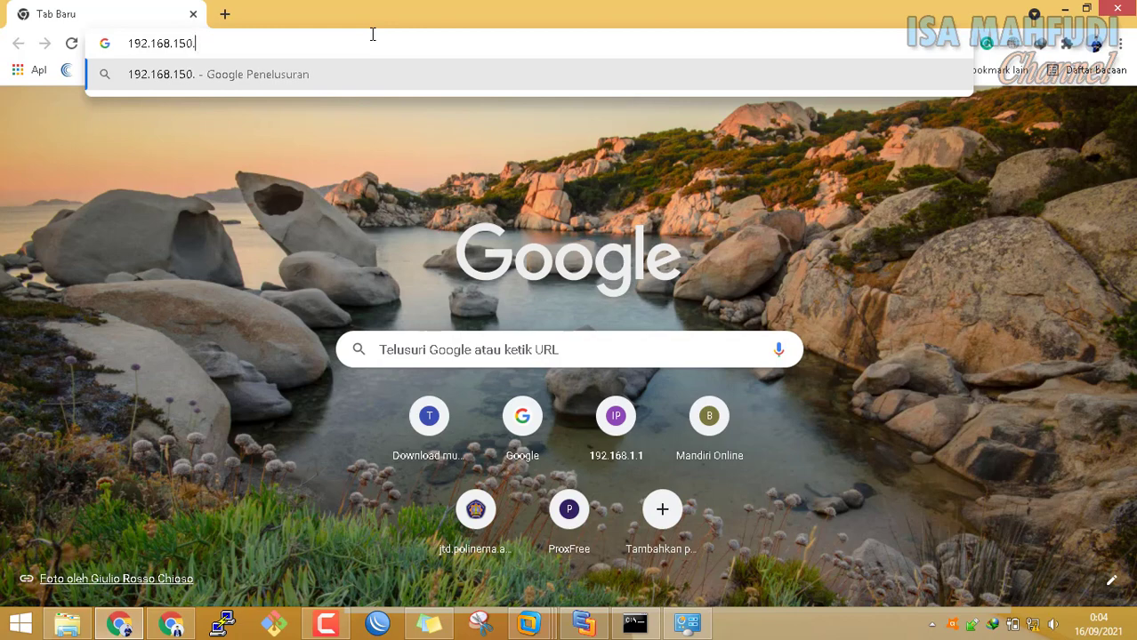
pyautogui.write('2')
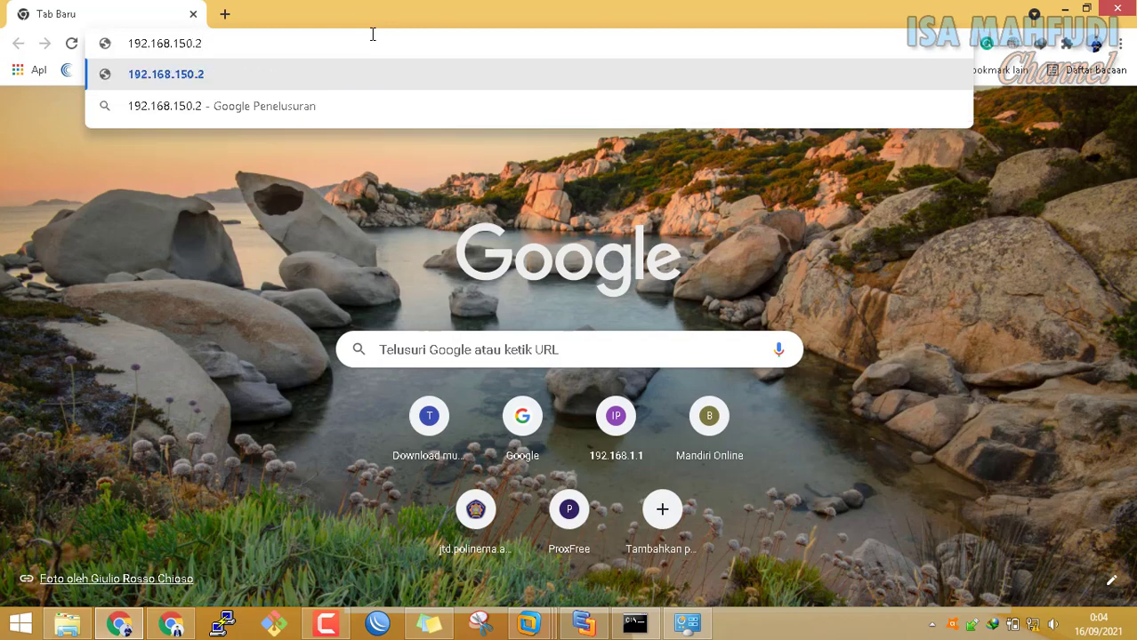
pyautogui.press('BackSpace')
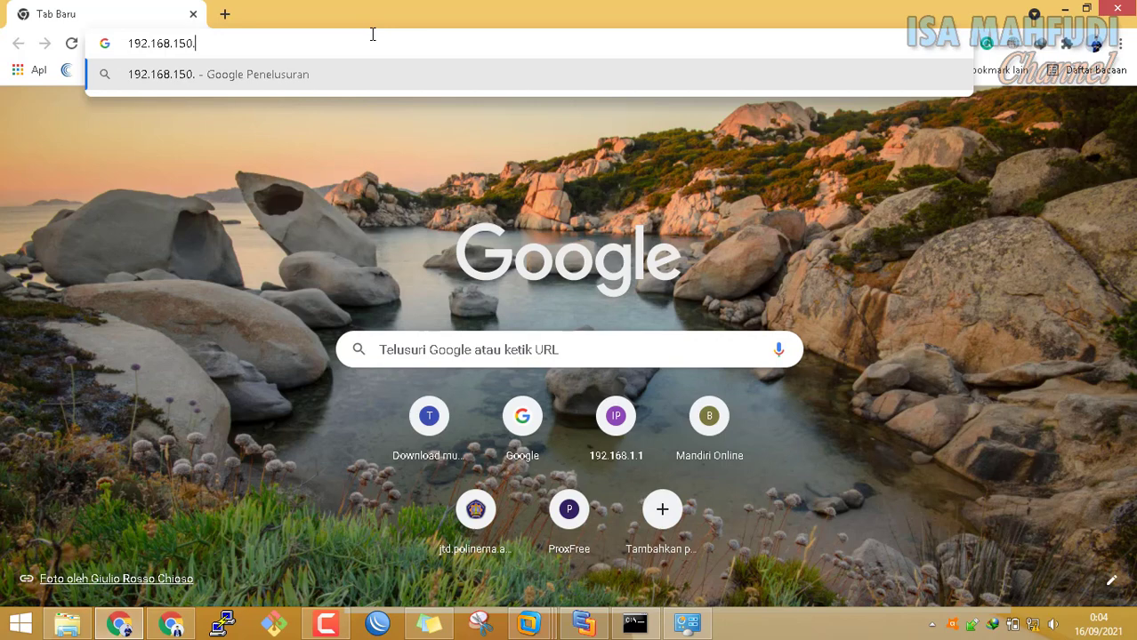
pyautogui.write('254')
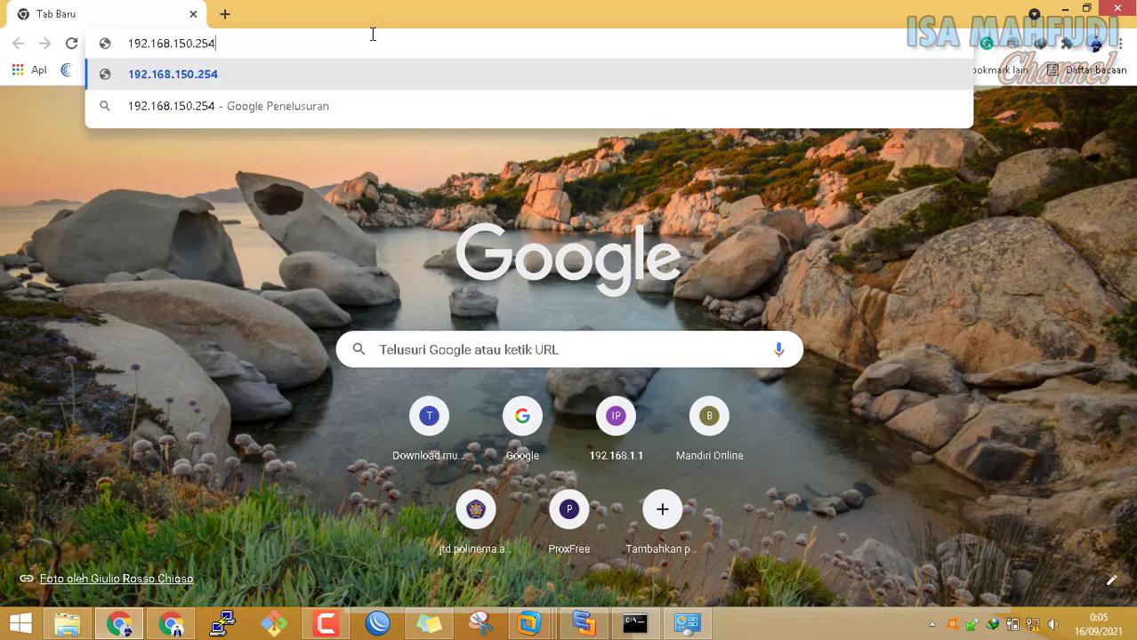
pyautogui.press('Return')
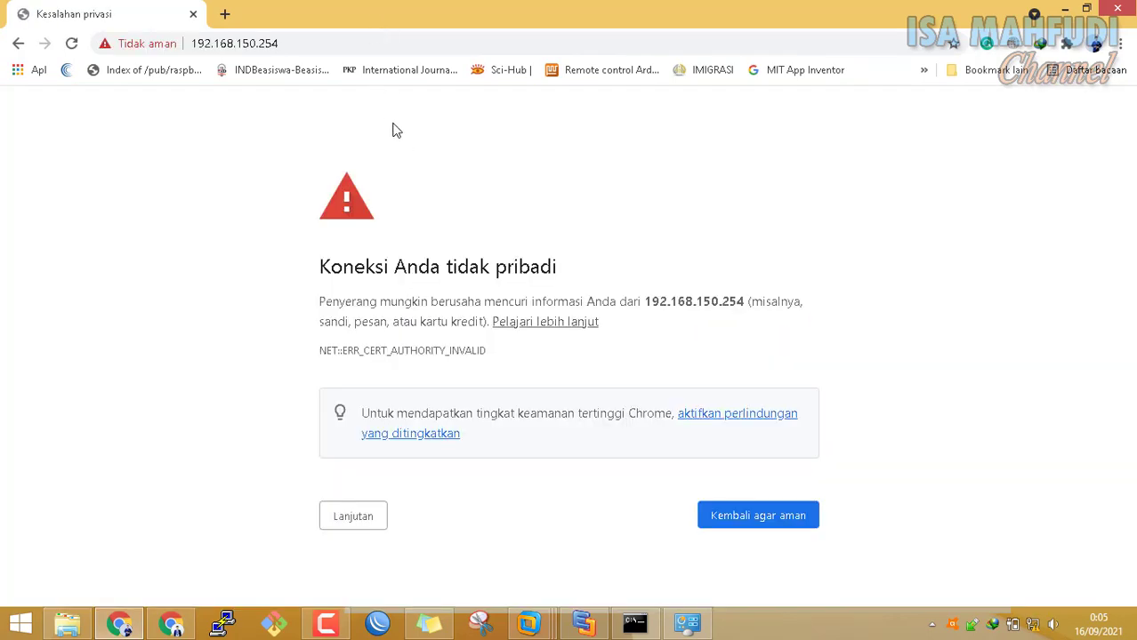
# Proceed to the unsafe 192.168.150.254 site to reach the Elastix login, then show the desktop
pyautogui.click(353, 517)
pyautogui.scroll(-1, 367, 525)
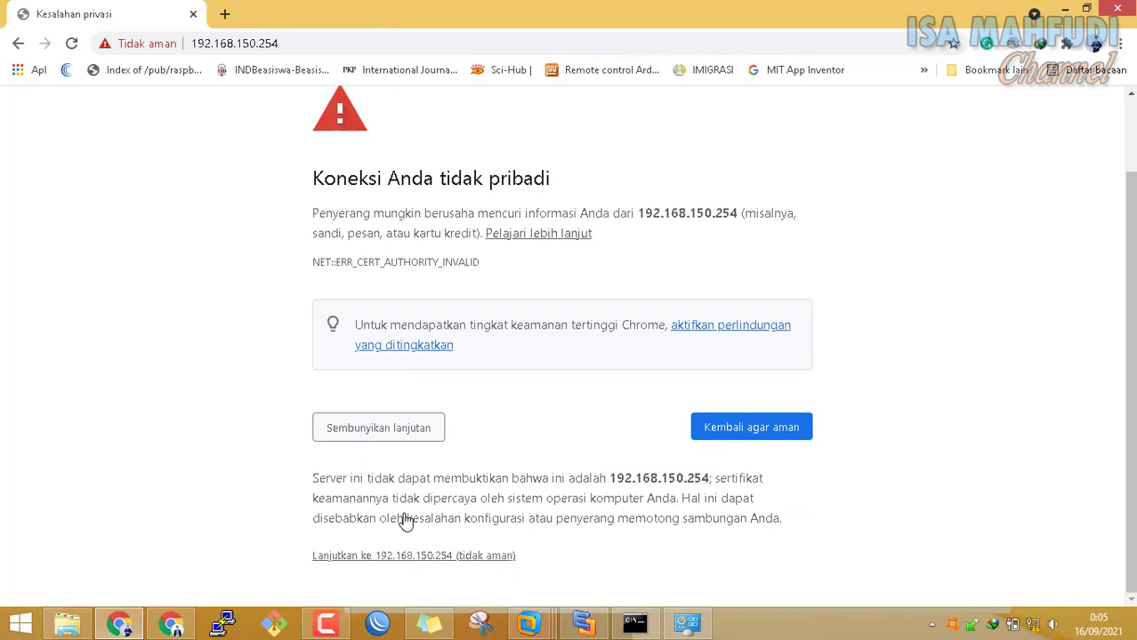
pyautogui.click(488, 560)
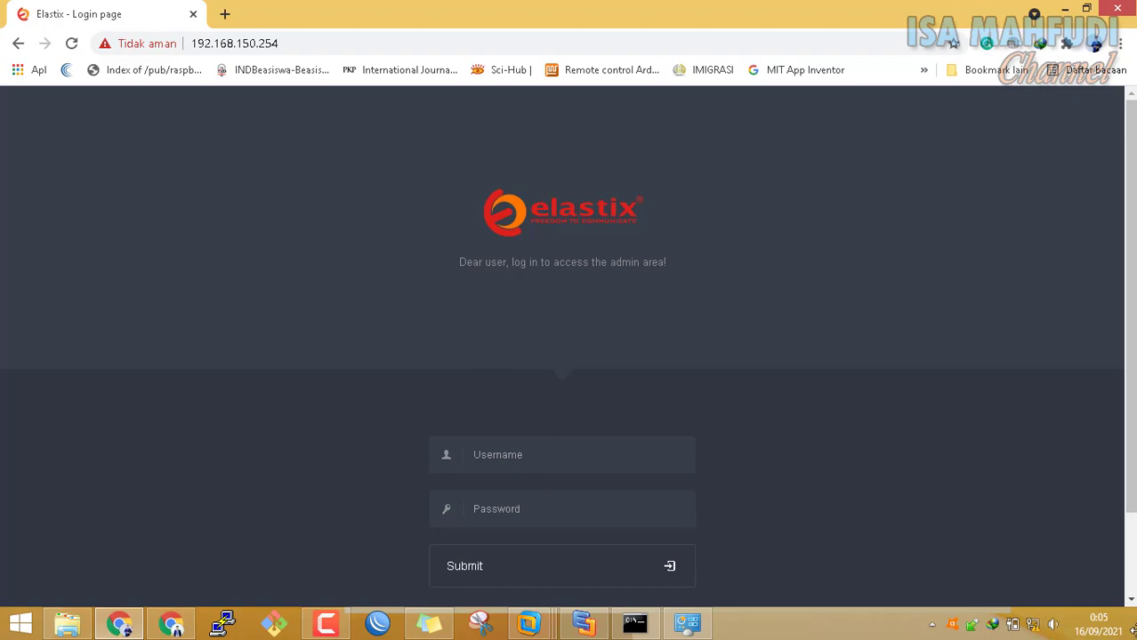
pyautogui.click(1131, 627)
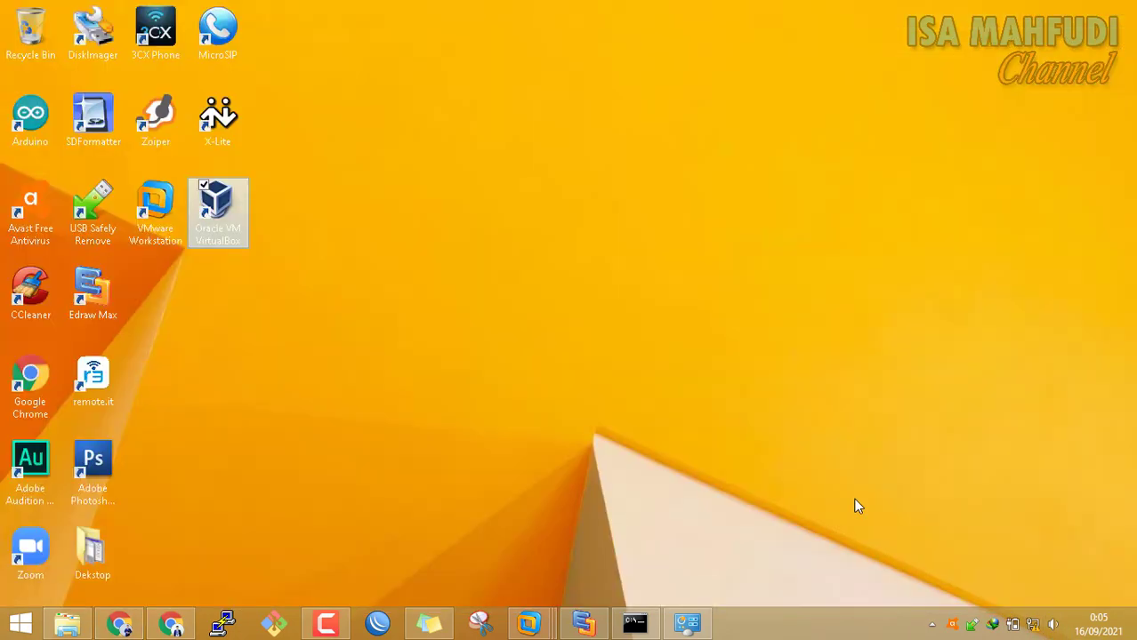
# Launch 3CXPhone, Zoiper and MicroSIP alongside X-Lite, placing the X-Lite window at the upper left
pyautogui.click(438, 362)
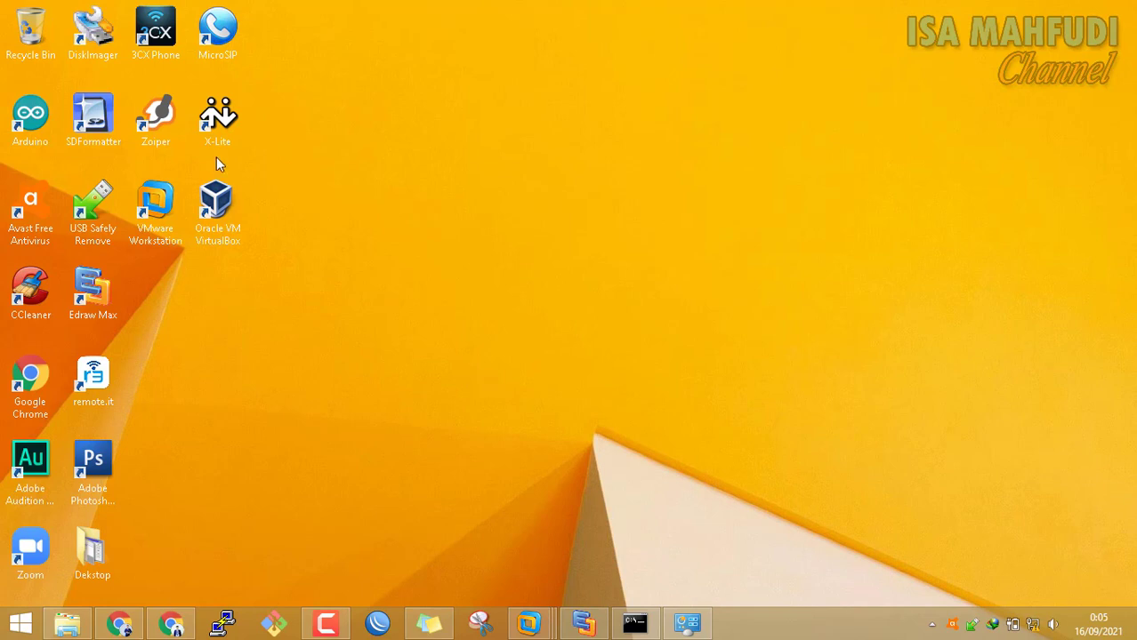
pyautogui.moveTo(1095, 240); pyautogui.dragTo(1032, 44)
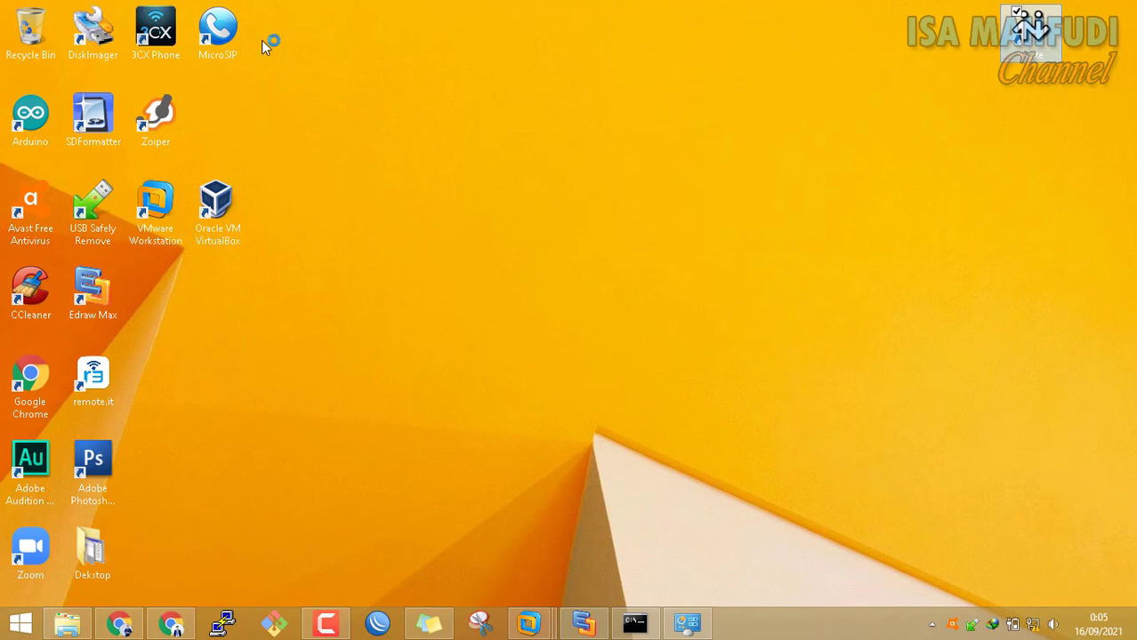
pyautogui.click(154, 33)
pyautogui.click(157, 119)
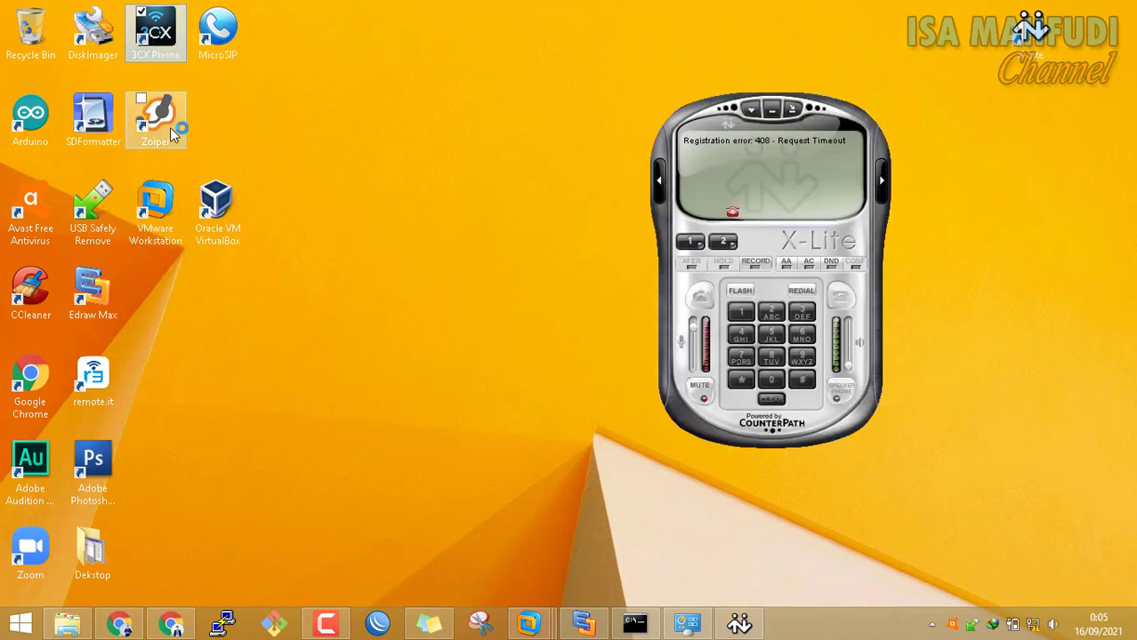
pyautogui.doubleClick(223, 40)
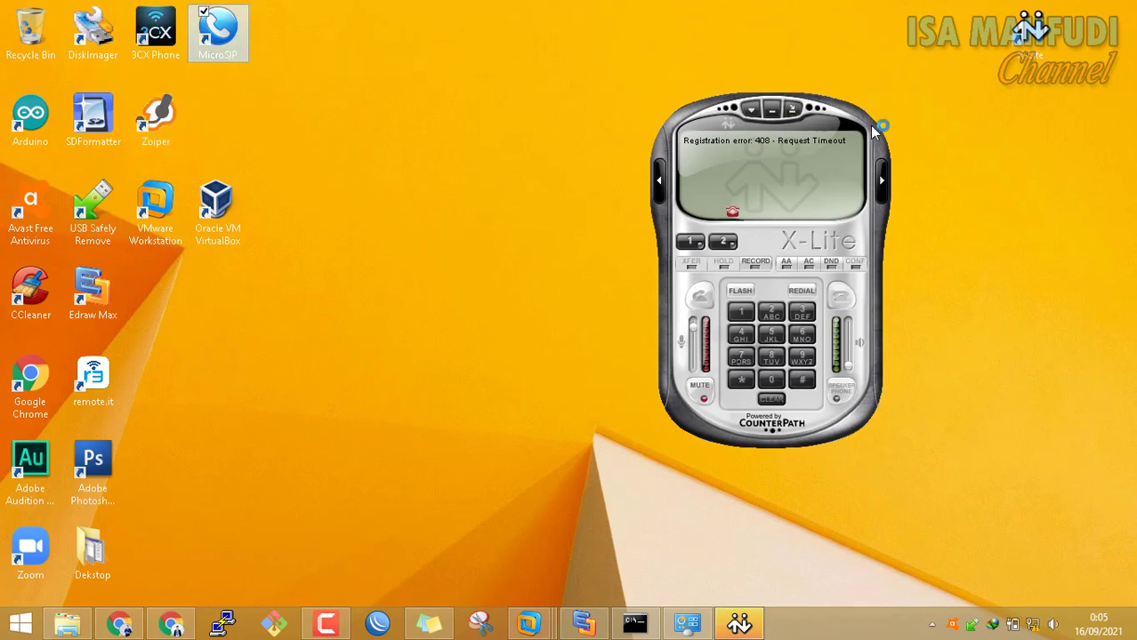
pyautogui.click(825, 117)
pyautogui.moveTo(843, 120); pyautogui.dragTo(864, 159)
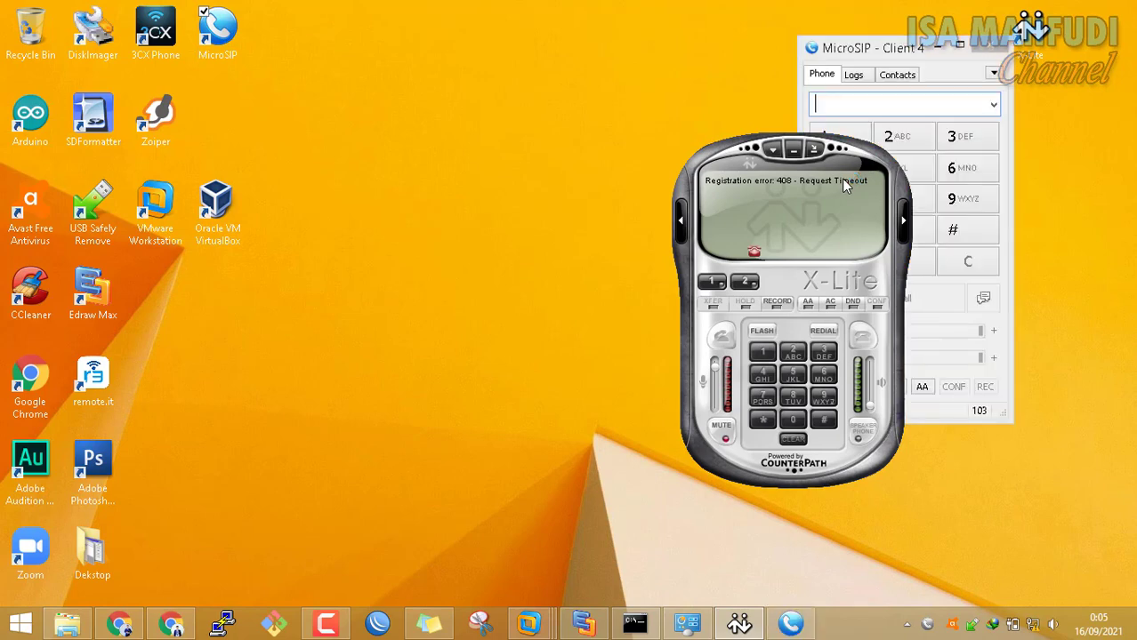
pyautogui.moveTo(853, 158); pyautogui.dragTo(411, 48)
# Toggle X-Lite's SIP account off and on and edit its Domain to 192.168.150.254
pyautogui.rightClick(402, 68)
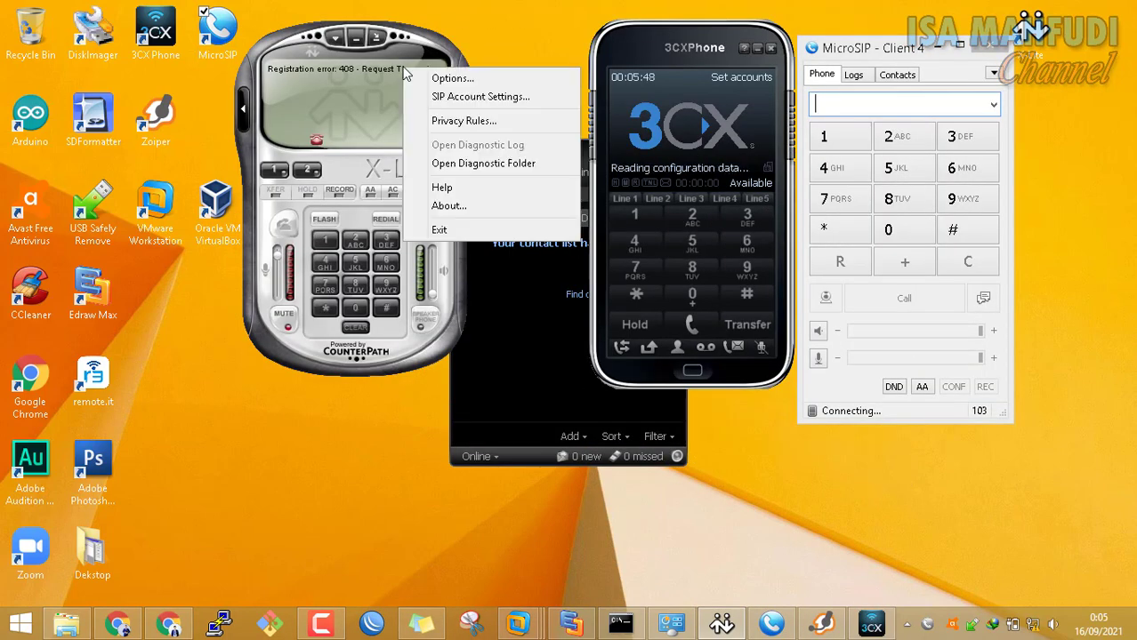
pyautogui.click(472, 97)
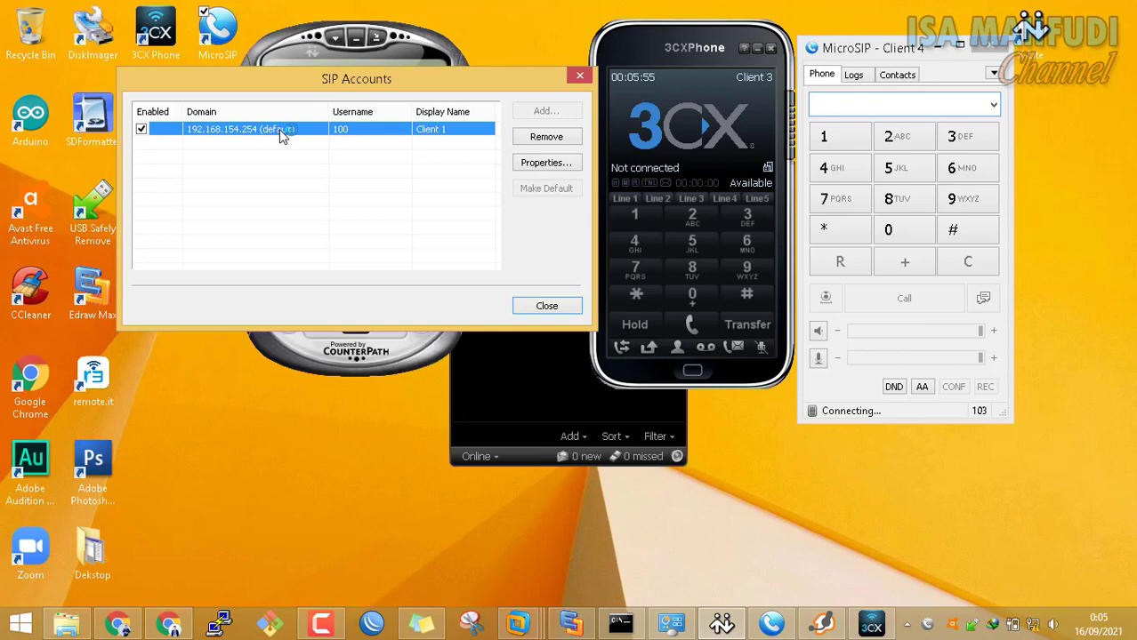
pyautogui.click(140, 129)
pyautogui.click(140, 129)
pyautogui.doubleClick(245, 133)
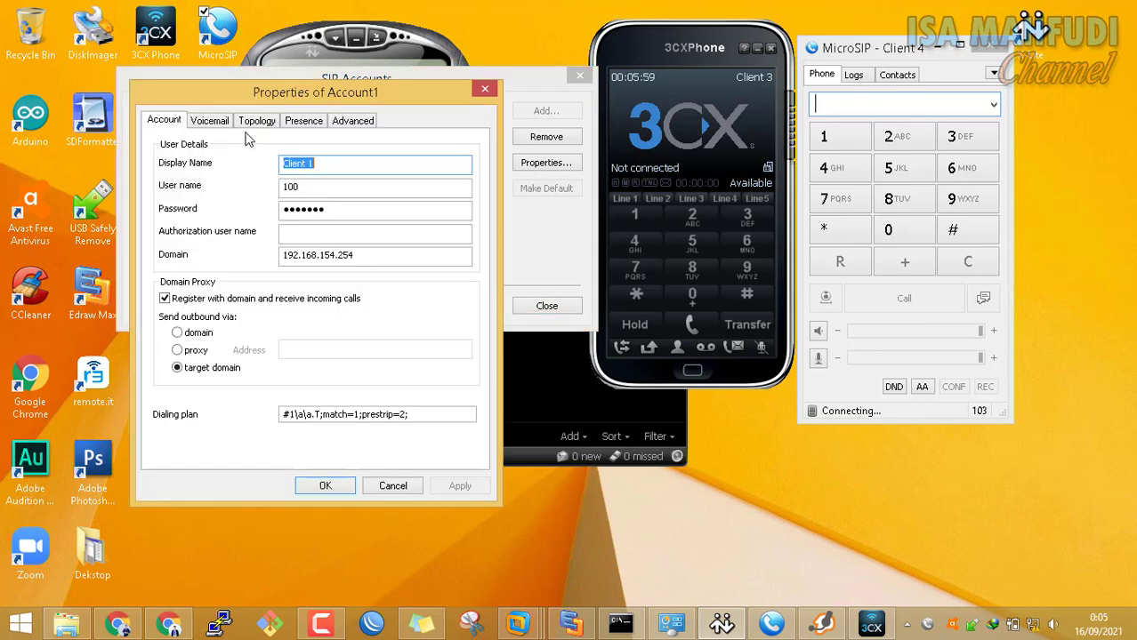
pyautogui.click(375, 254)
pyautogui.press('BackSpace')
pyautogui.press('BackSpace')
pyautogui.press('BackSpace')
pyautogui.press('BackSpace')
pyautogui.press('BackSpace')
pyautogui.write('0.254')
pyautogui.press('Return')
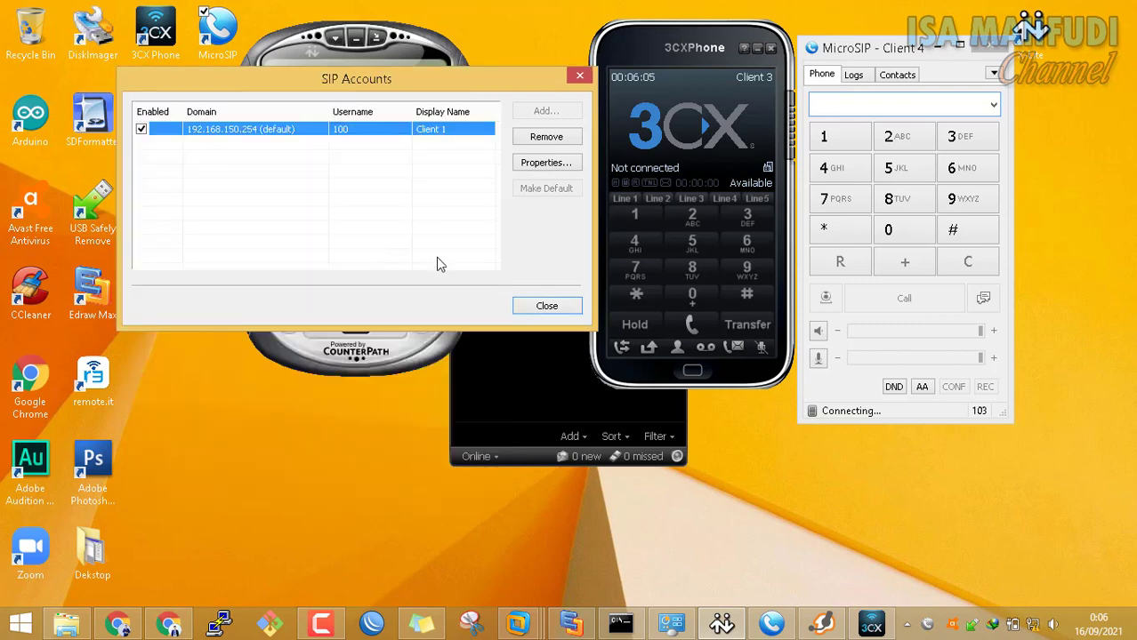
pyautogui.click(544, 305)
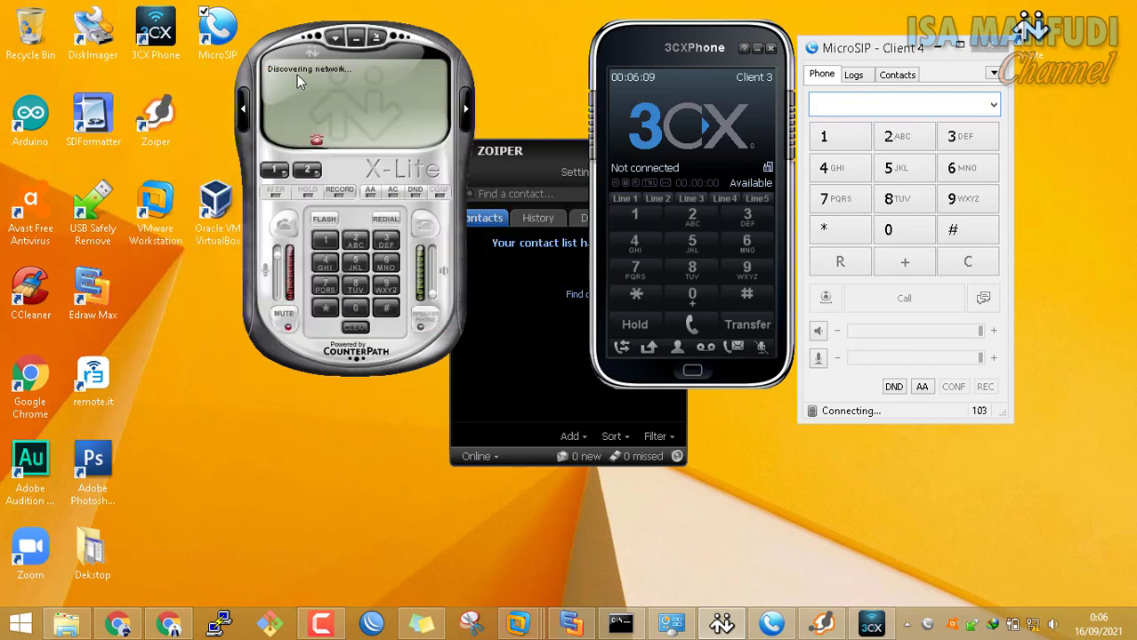
# Change 3CXPhone Client 3's local PBX IP from 192.168.108.129 to 192.168.150.254 and save it
pyautogui.click(725, 84)
pyautogui.click(728, 105)
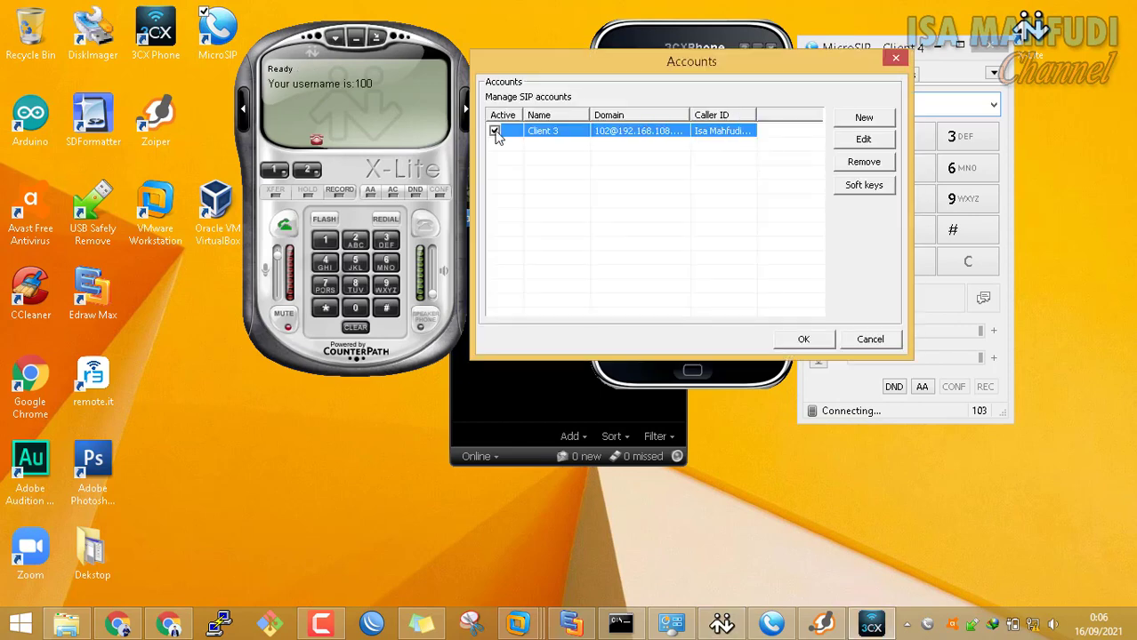
pyautogui.doubleClick(621, 131)
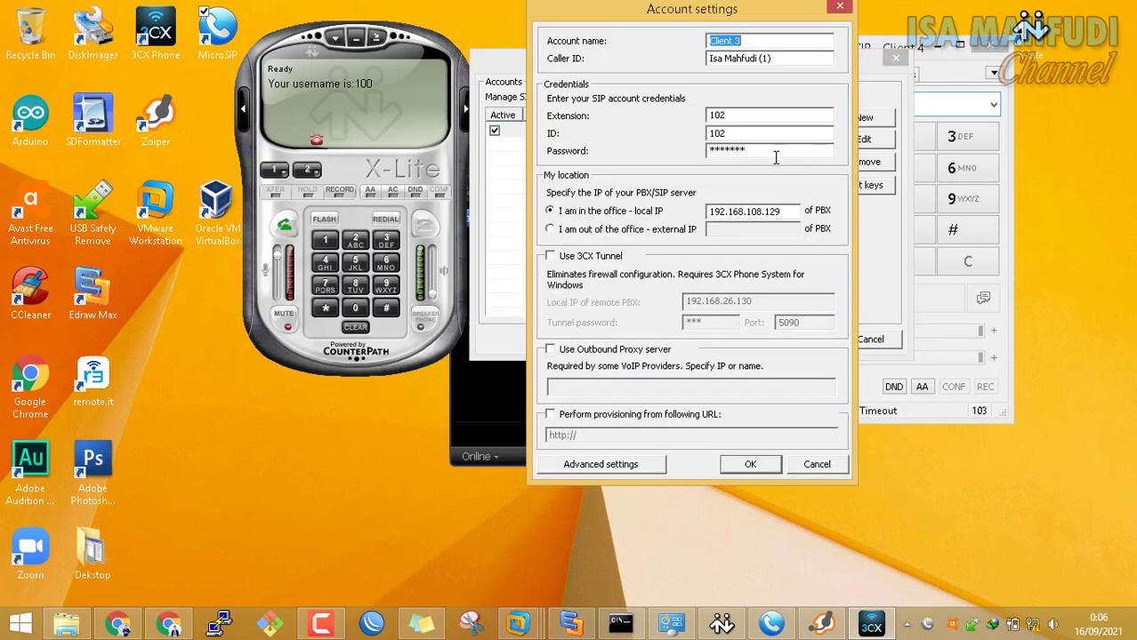
pyautogui.click(790, 212)
pyautogui.press('BackSpace')
pyautogui.press('BackSpace')
pyautogui.press('BackSpace')
pyautogui.press('BackSpace')
pyautogui.press('BackSpace')
pyautogui.press('BackSpace')
pyautogui.press('BackSpace')
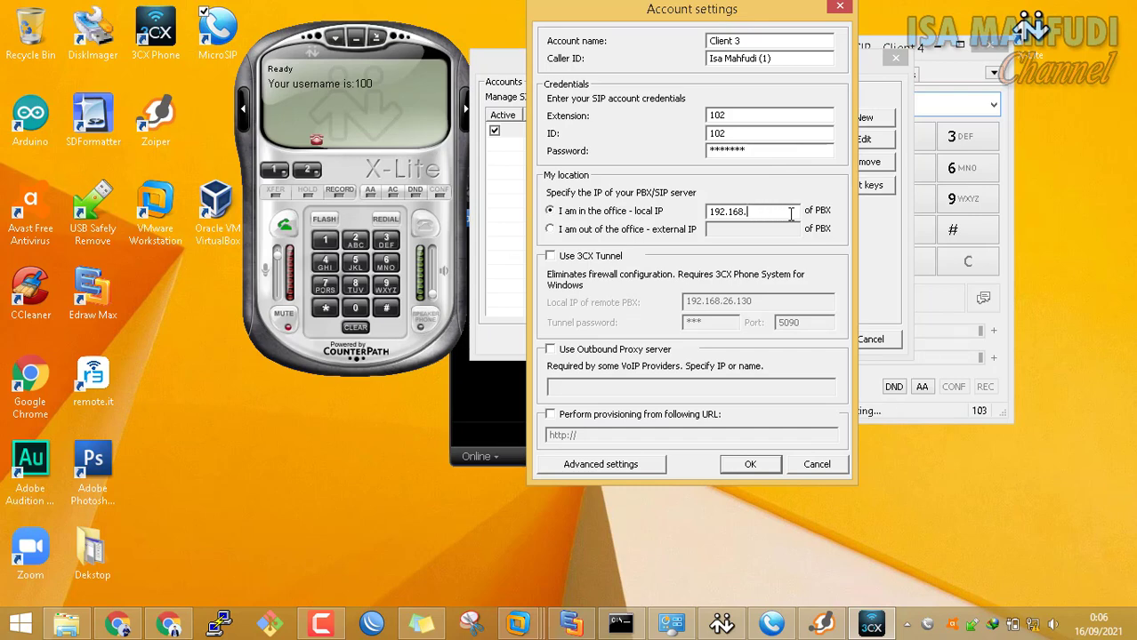
pyautogui.write('150.254')
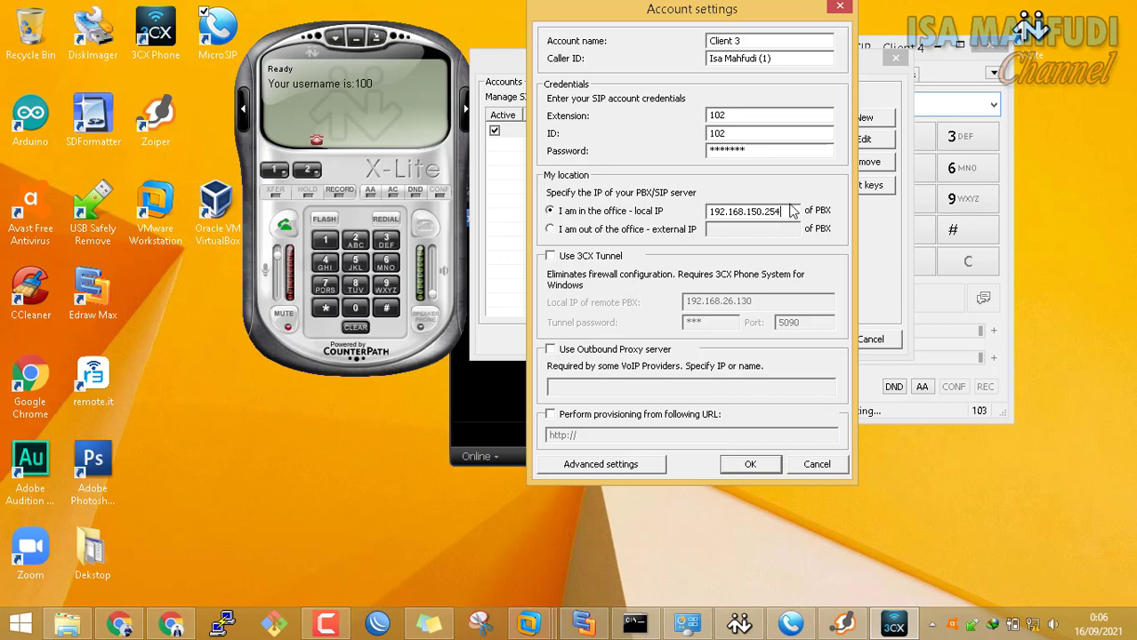
pyautogui.click(751, 464)
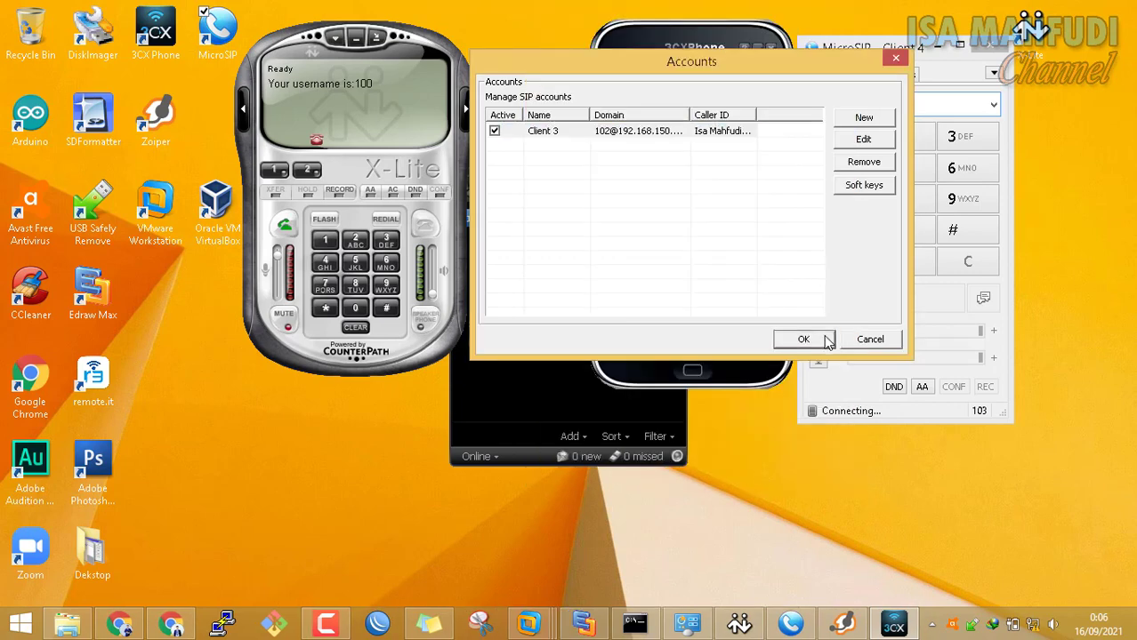
pyautogui.click(803, 338)
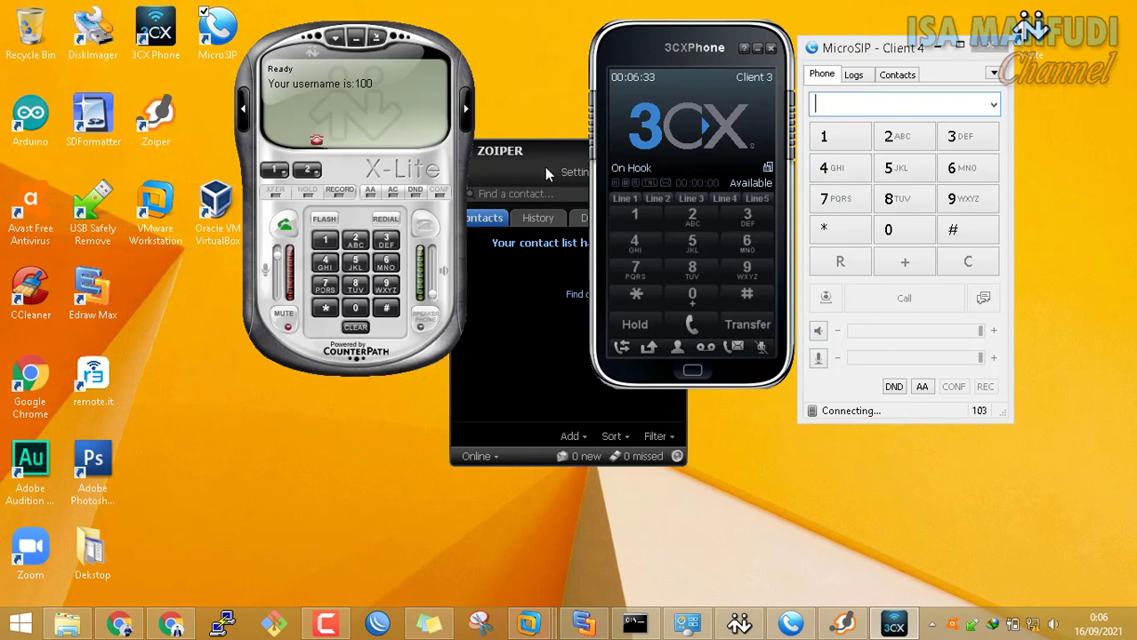
pyautogui.moveTo(545, 167); pyautogui.dragTo(625, 182)
pyautogui.click(658, 189)
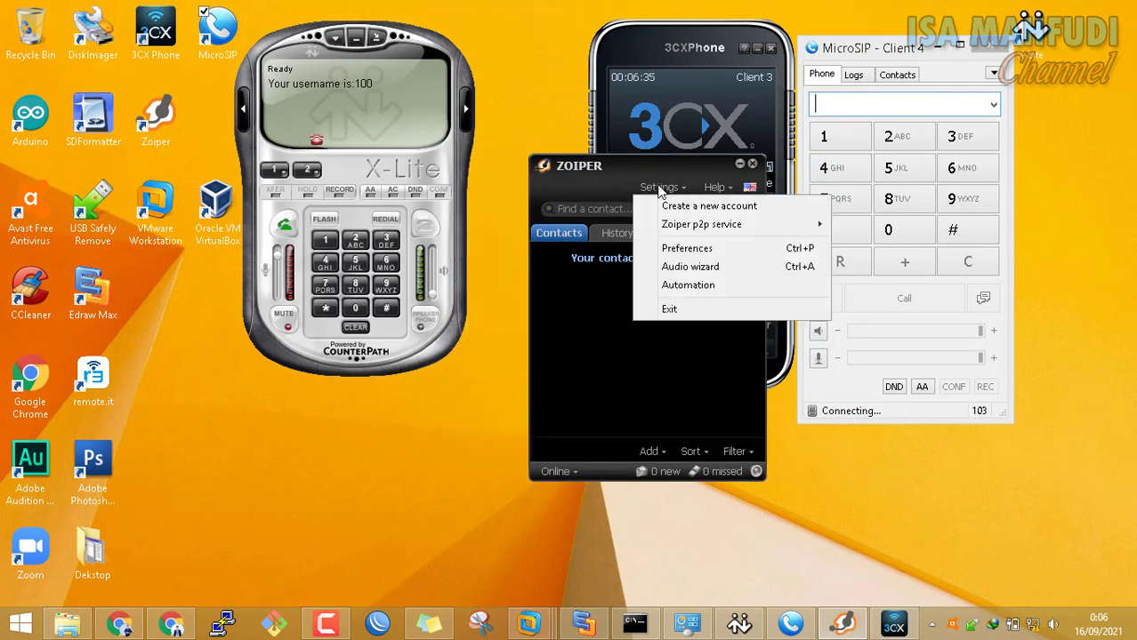
pyautogui.click(685, 247)
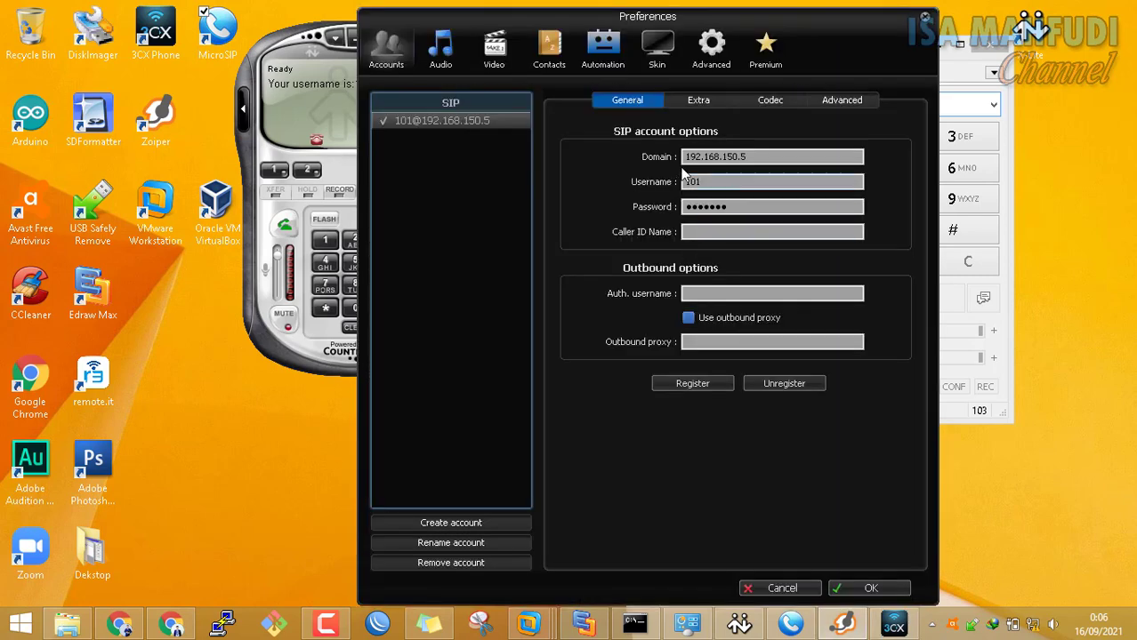
pyautogui.click(784, 160)
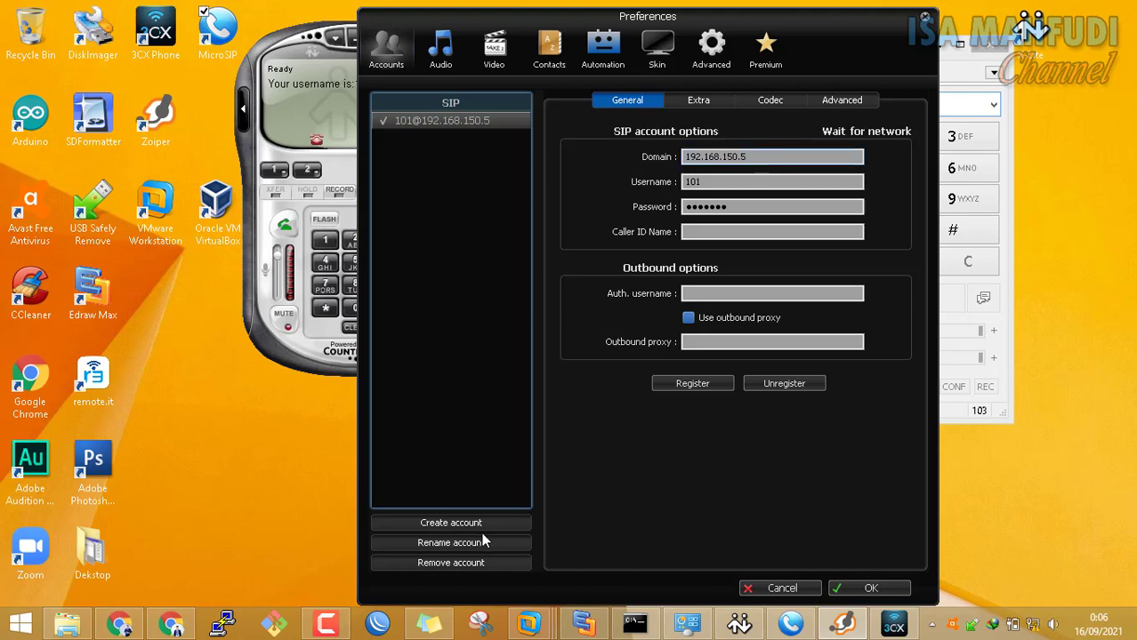
pyautogui.click(486, 561)
pyautogui.click(613, 392)
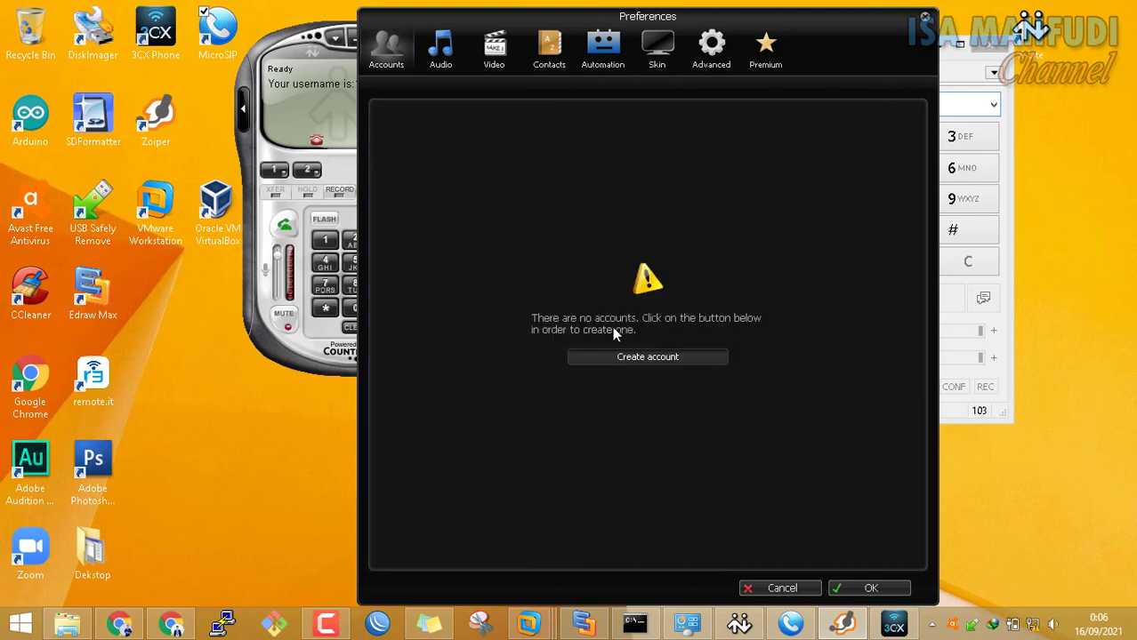
# Start and cancel Zoiper's new-account wizard twice, then bring up the softphone accounts list
pyautogui.click(651, 355)
pyautogui.click(701, 430)
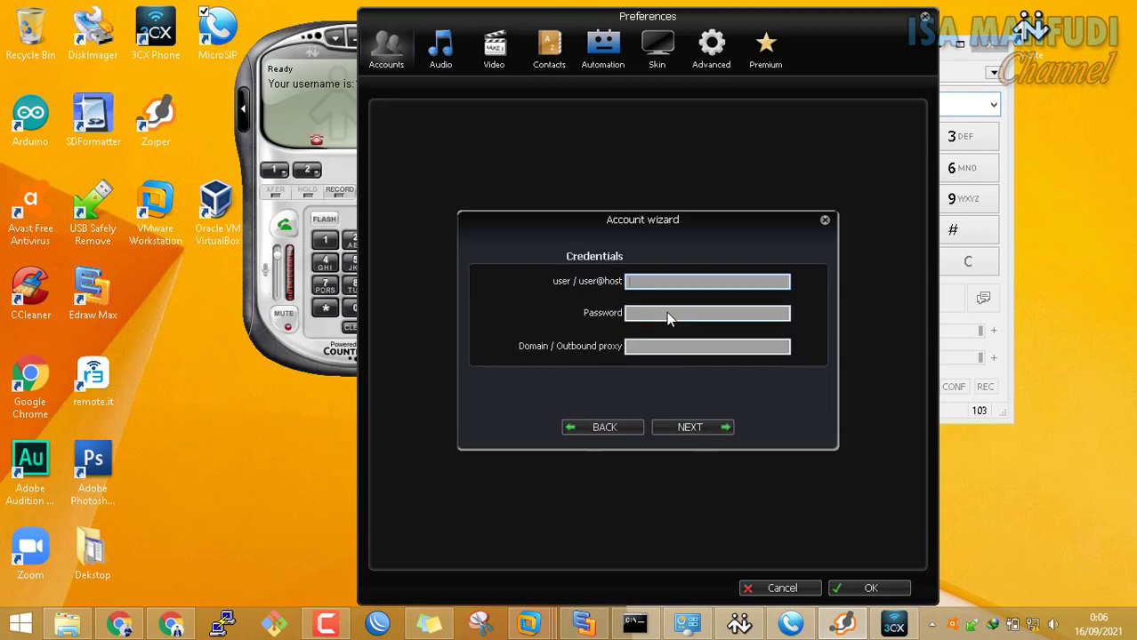
pyautogui.moveTo(533, 16); pyautogui.dragTo(655, 32)
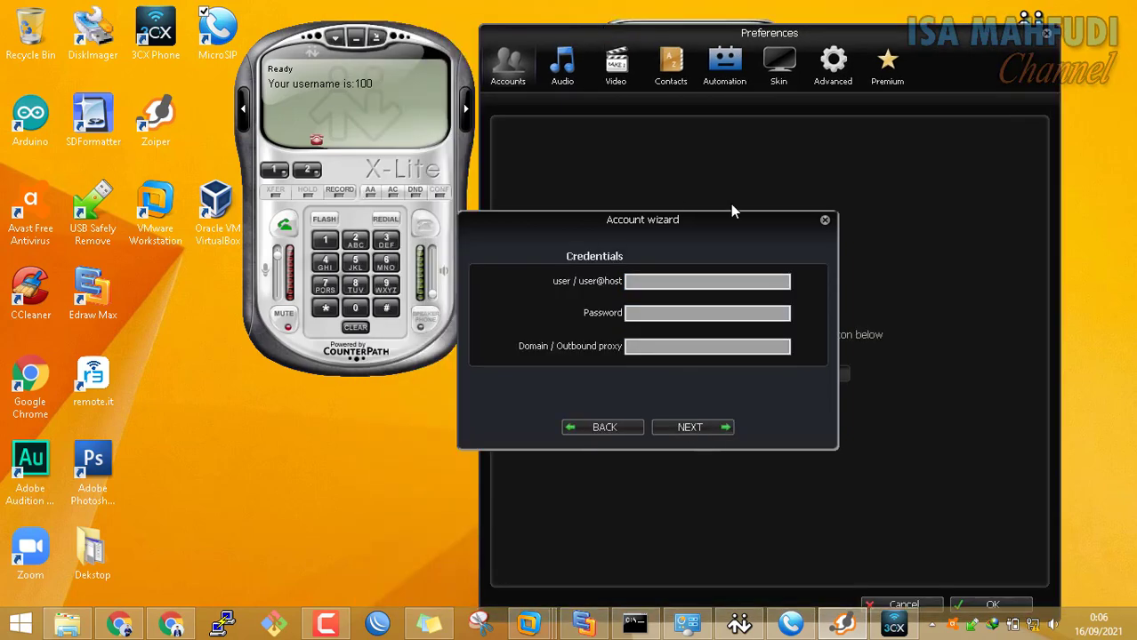
pyautogui.click(710, 282)
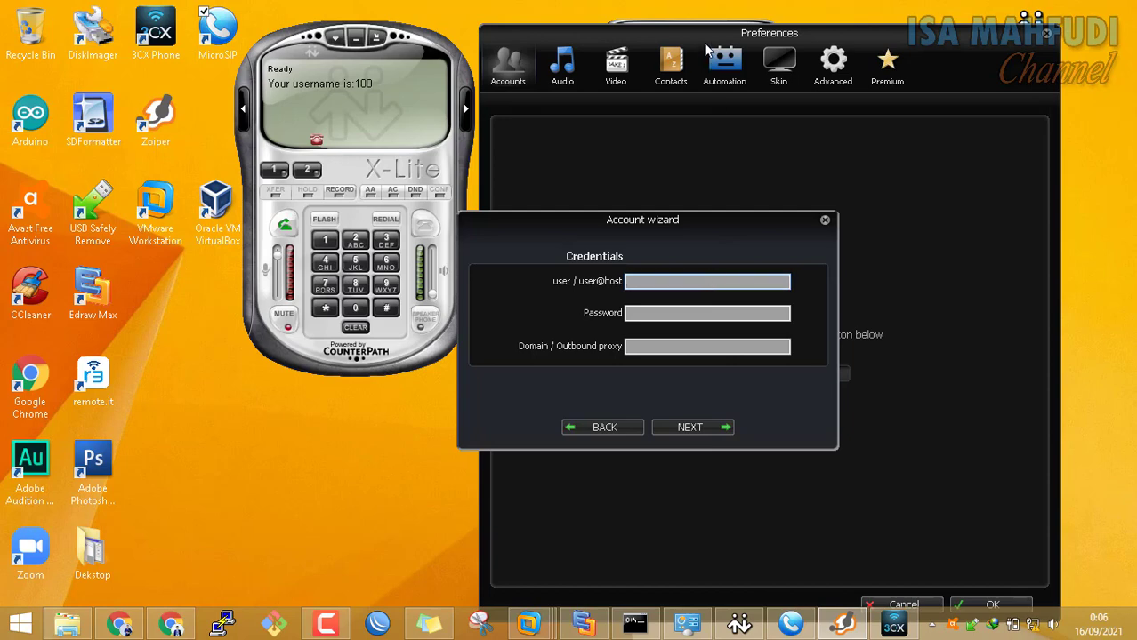
pyautogui.write('1')
pyautogui.click(825, 220)
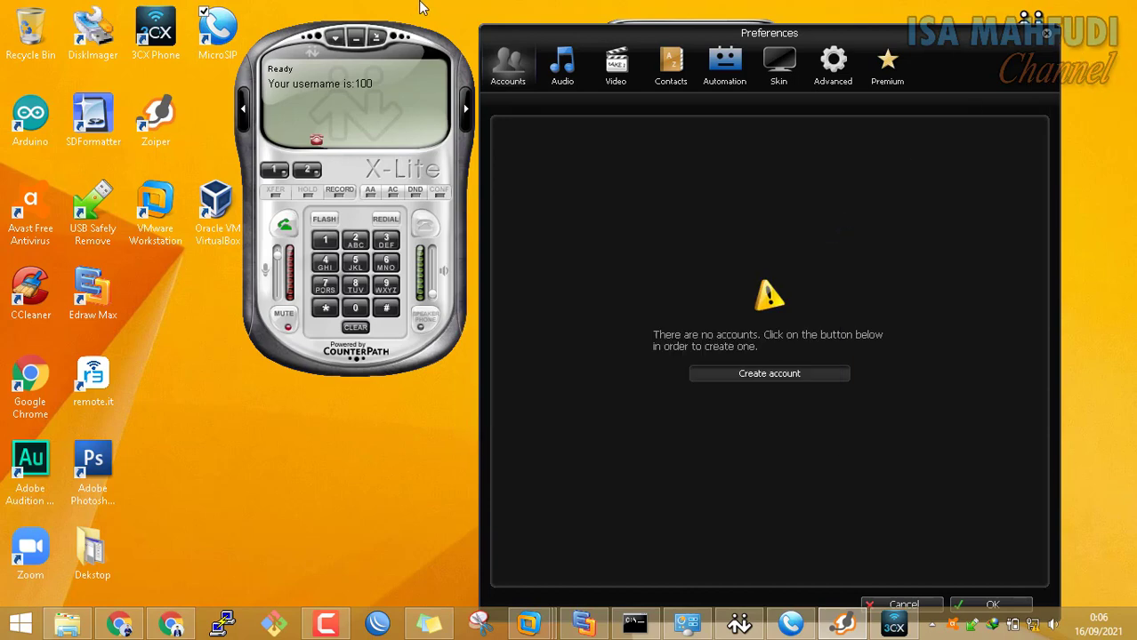
pyautogui.click(800, 373)
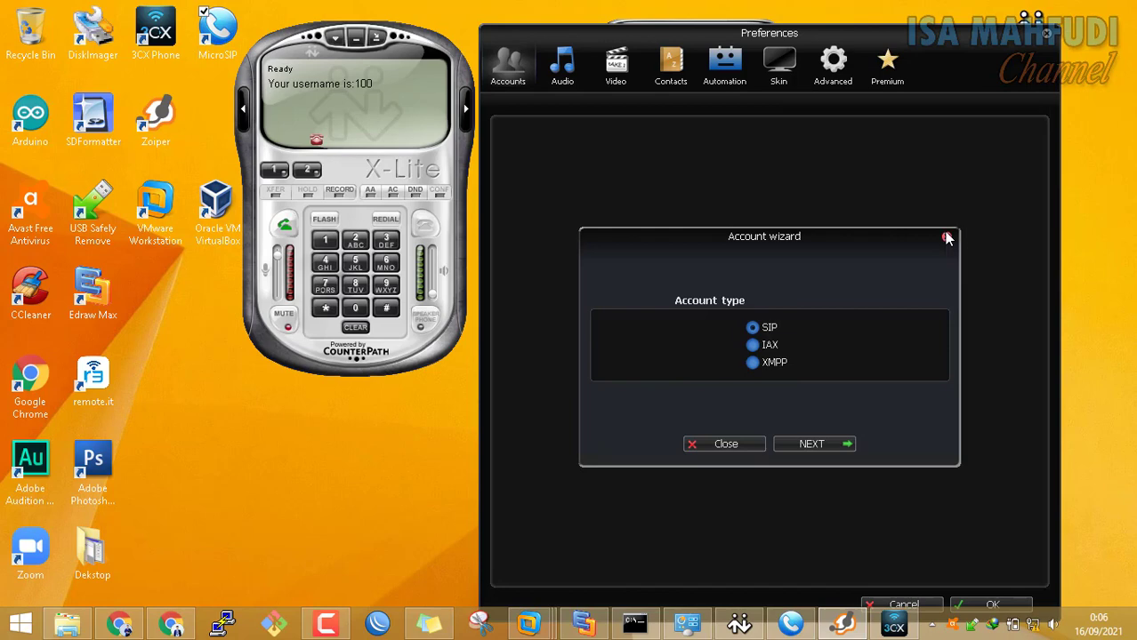
pyautogui.click(946, 237)
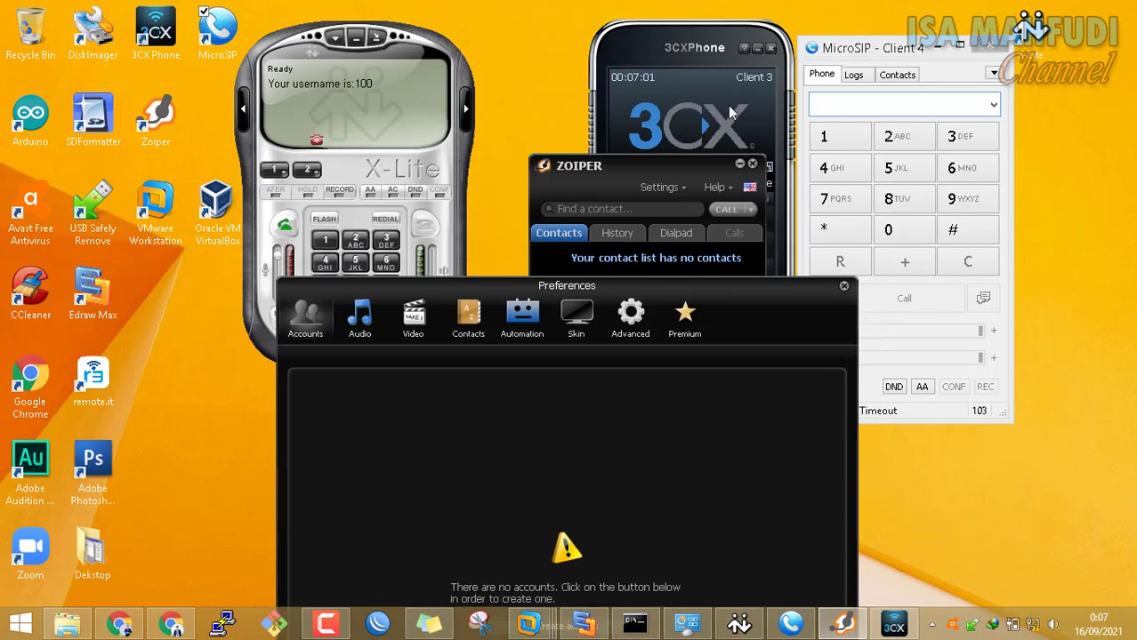
pyautogui.click(729, 109)
pyautogui.click(727, 117)
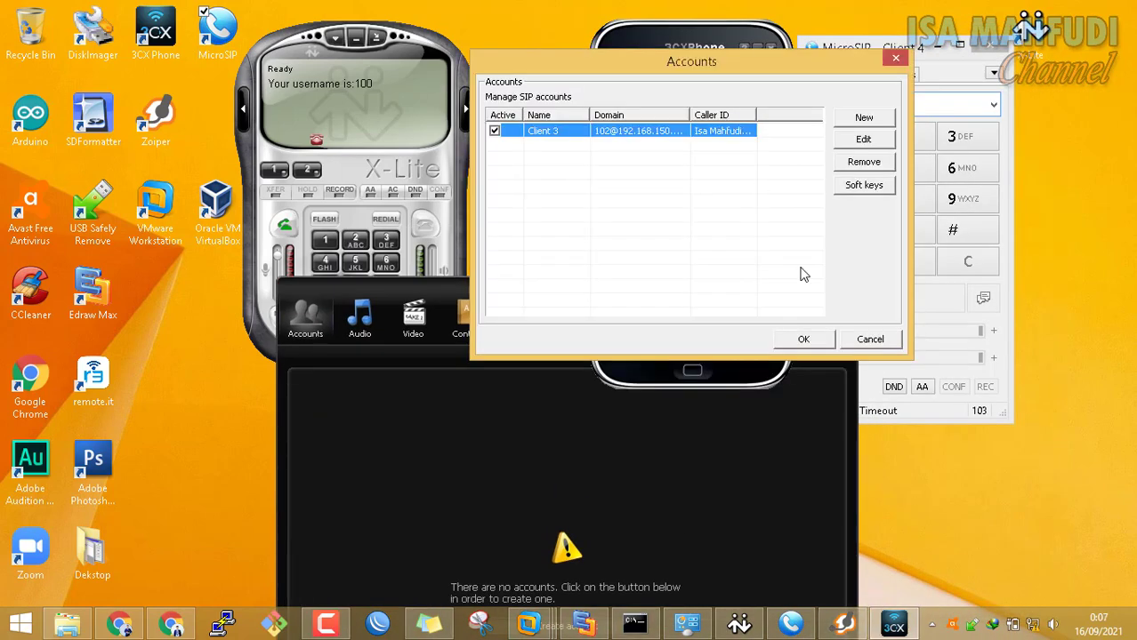
# Create a Zoiper account with user 101, its password, and domain 192.168.150.254
pyautogui.click(871, 345)
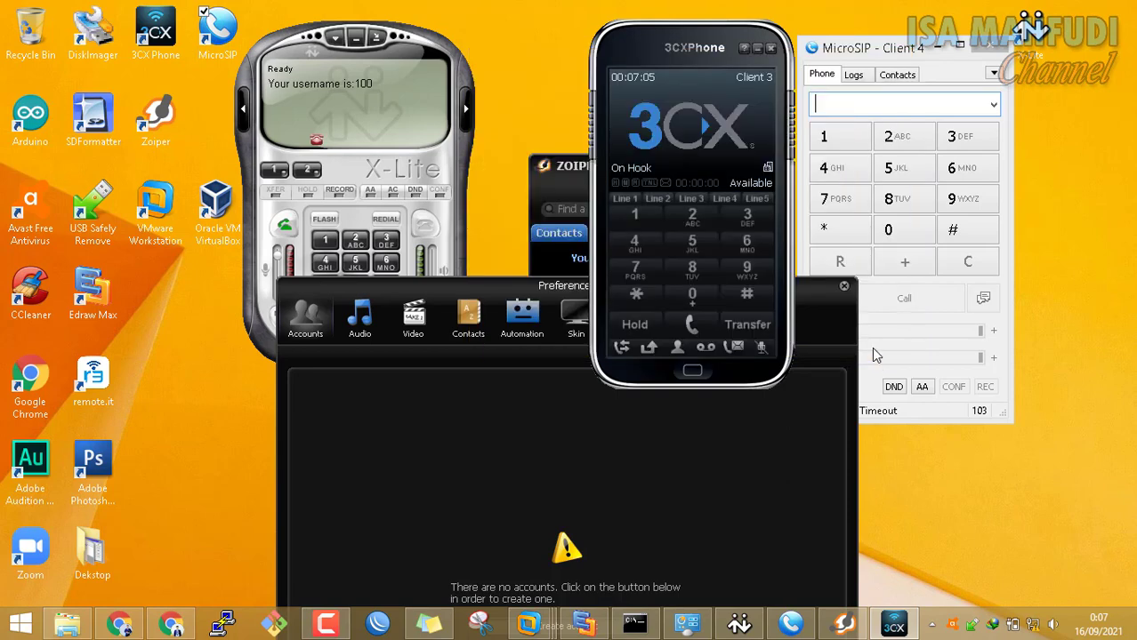
pyautogui.click(451, 287)
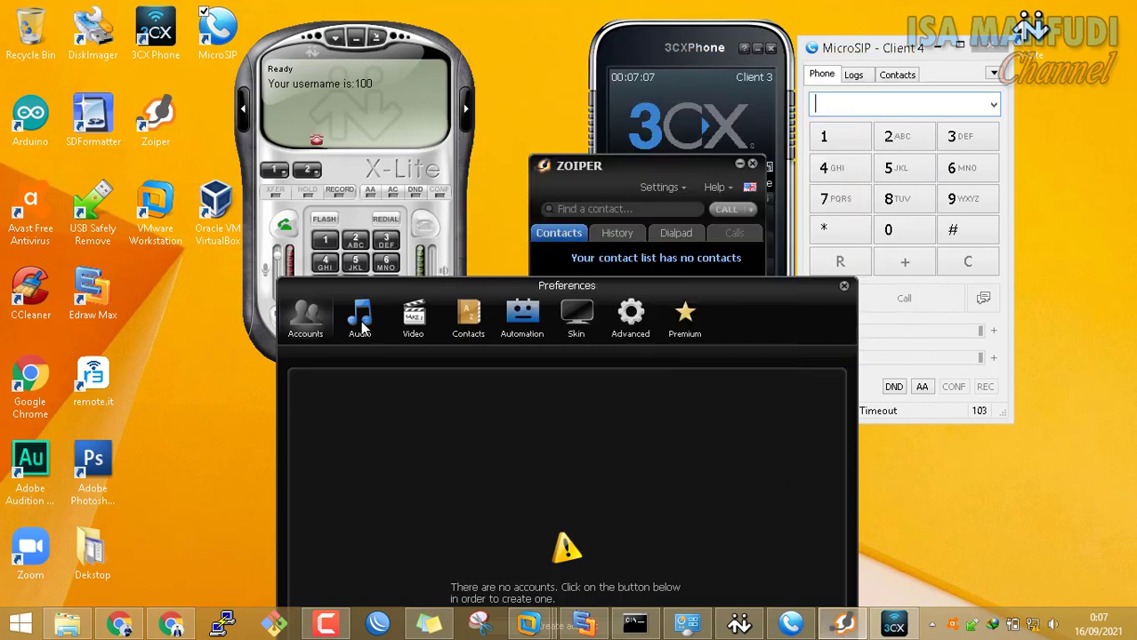
pyautogui.moveTo(434, 287); pyautogui.dragTo(607, 111)
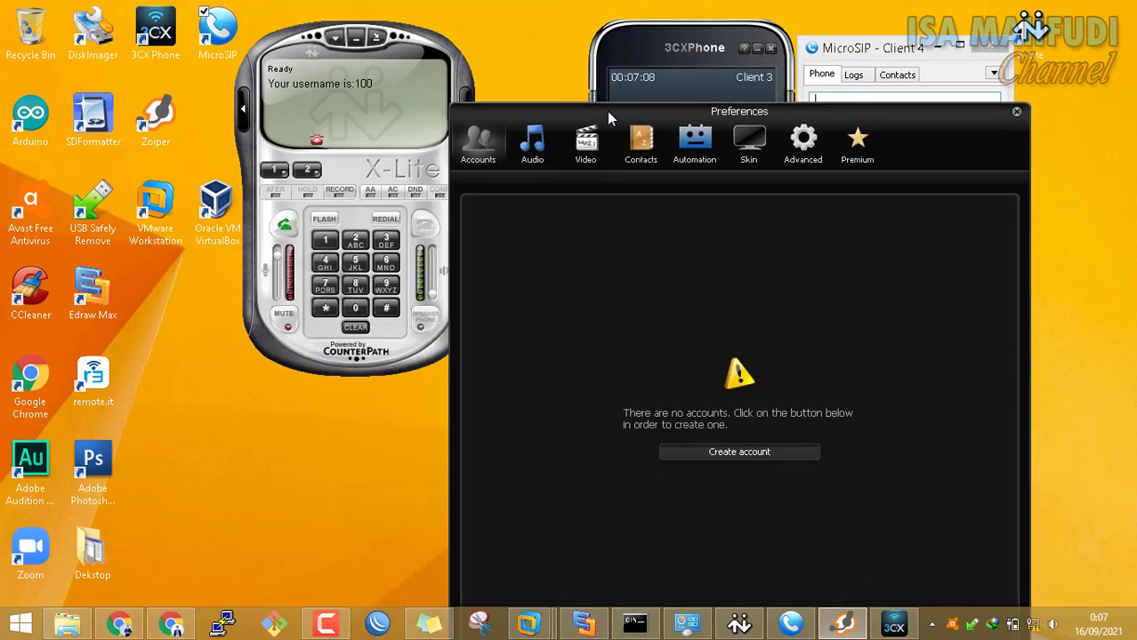
pyautogui.click(759, 447)
pyautogui.click(812, 522)
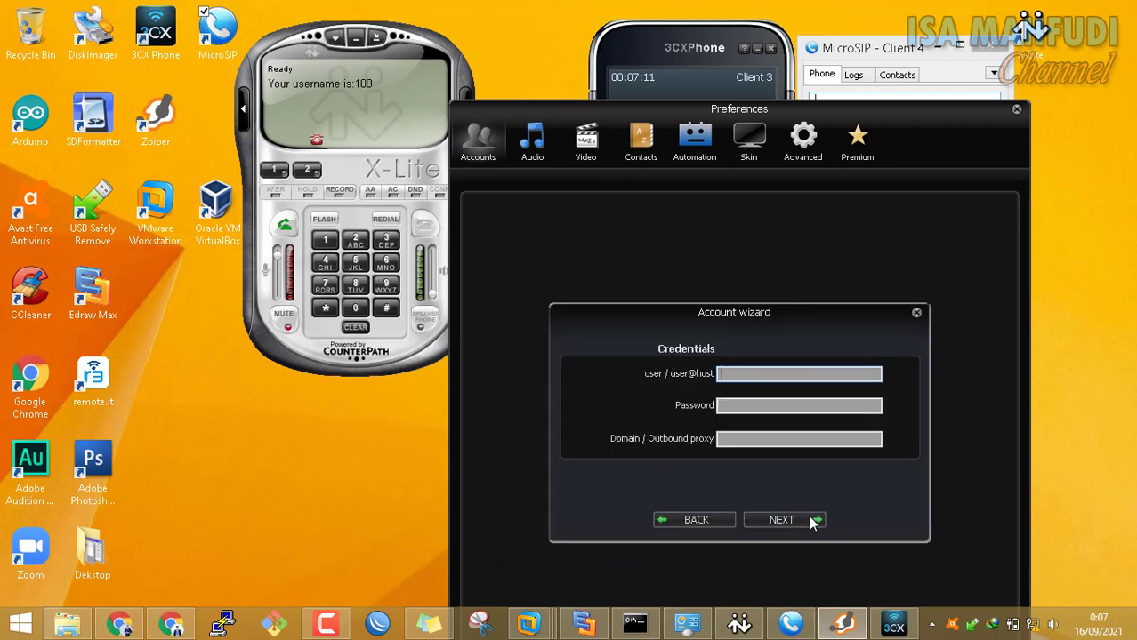
pyautogui.write('101')
pyautogui.click(744, 406)
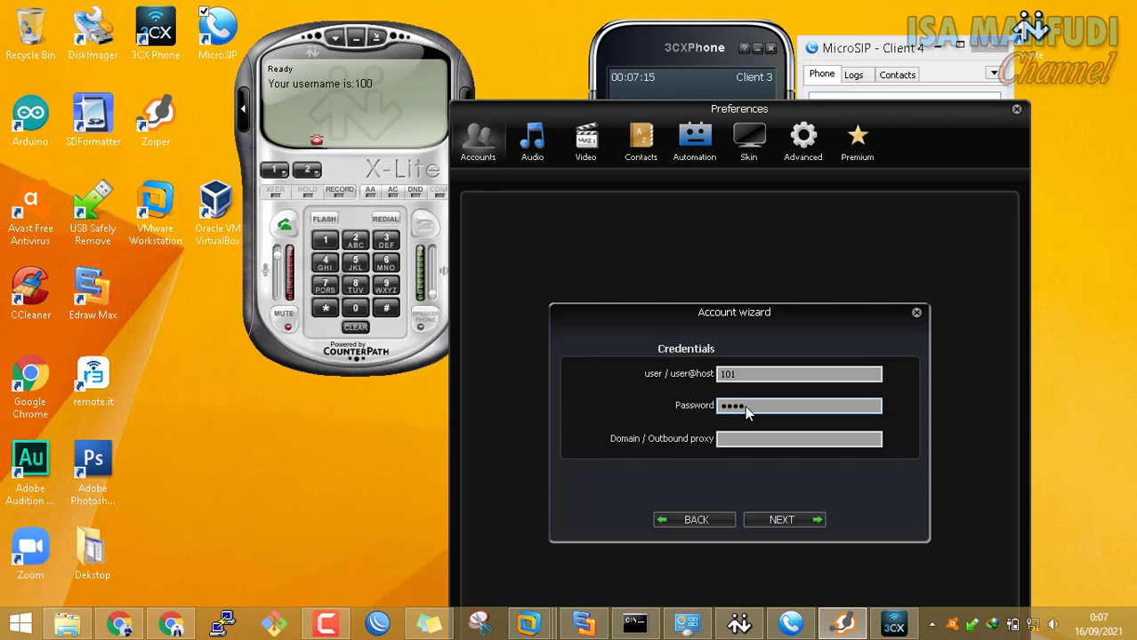
pyautogui.write('1')
pyautogui.press('Tab')
pyautogui.write('192')
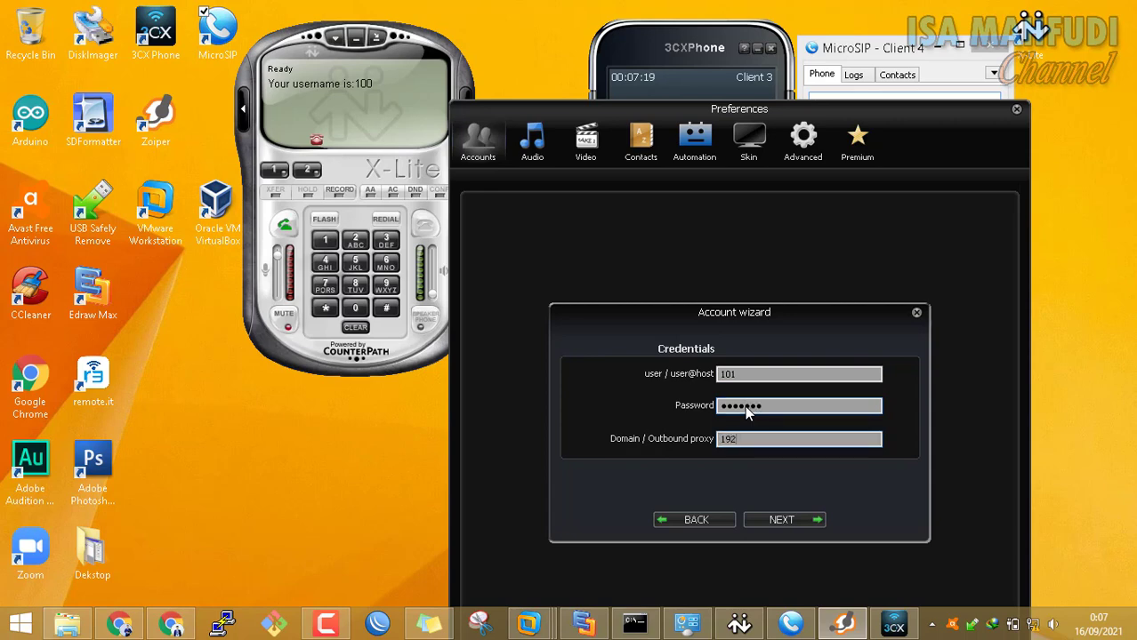
pyautogui.write('.168.150.254')
pyautogui.click(816, 520)
pyautogui.click(816, 516)
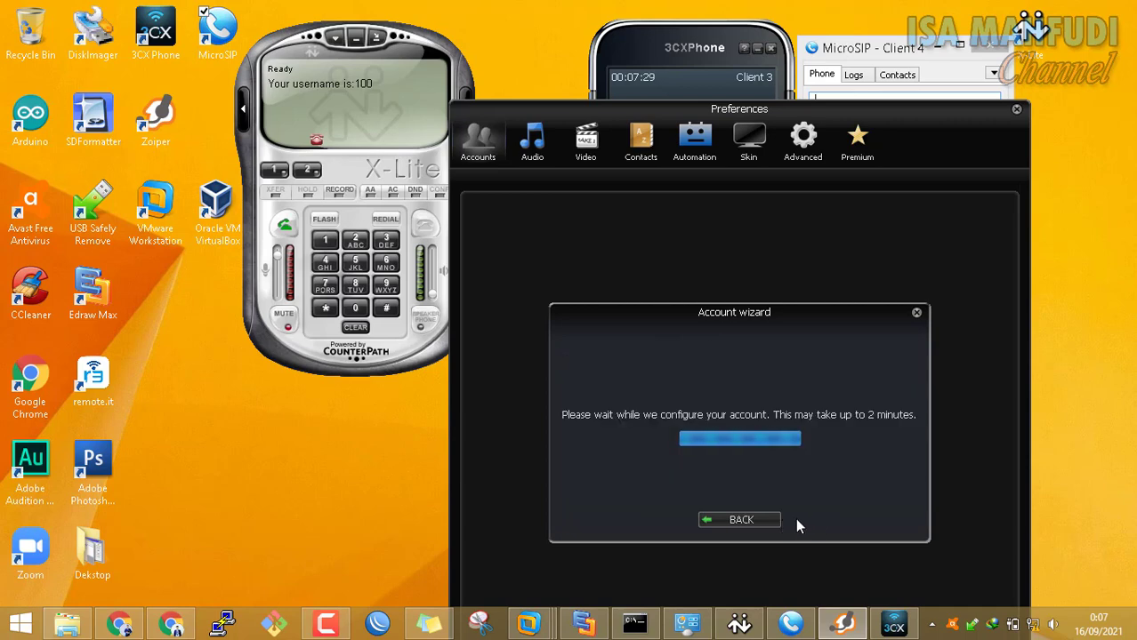
pyautogui.click(801, 520)
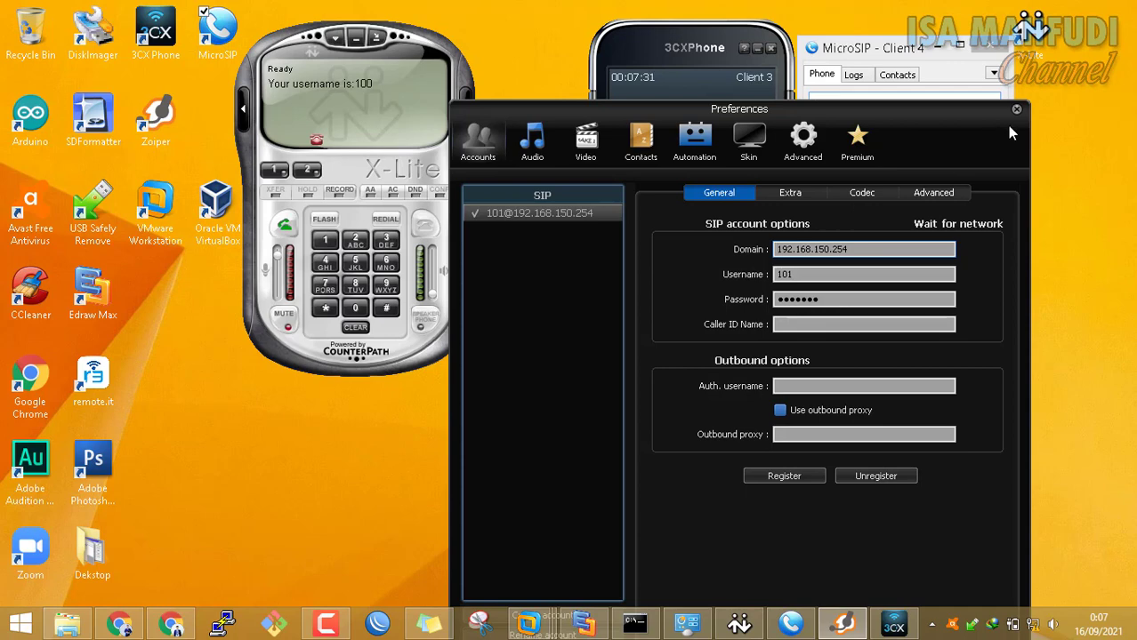
pyautogui.moveTo(981, 121); pyautogui.dragTo(827, 15)
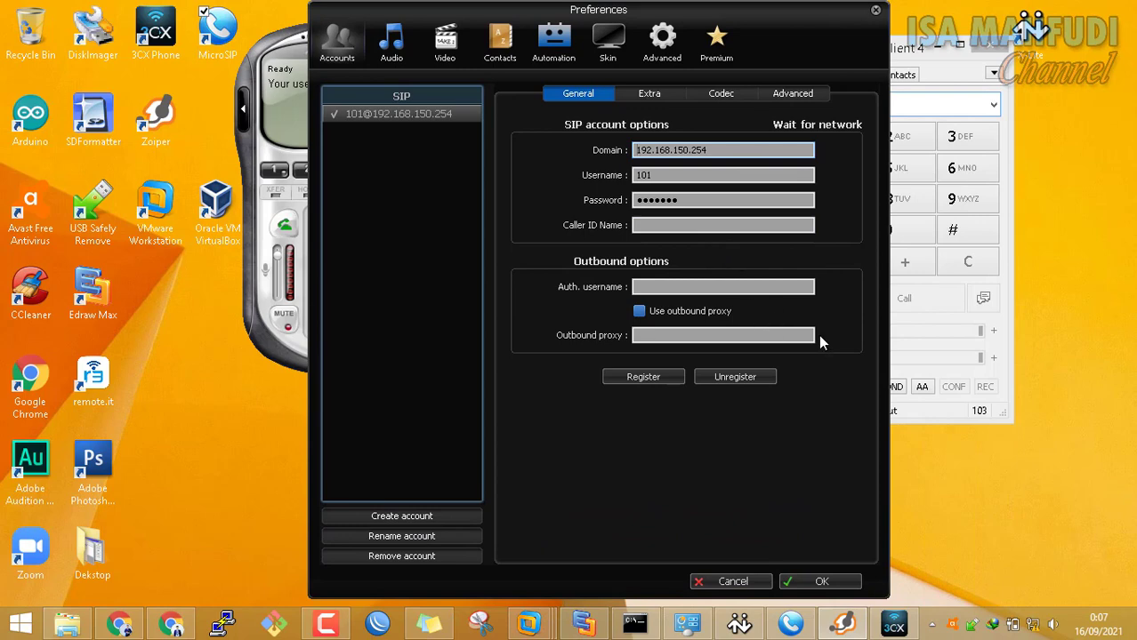
pyautogui.click(847, 582)
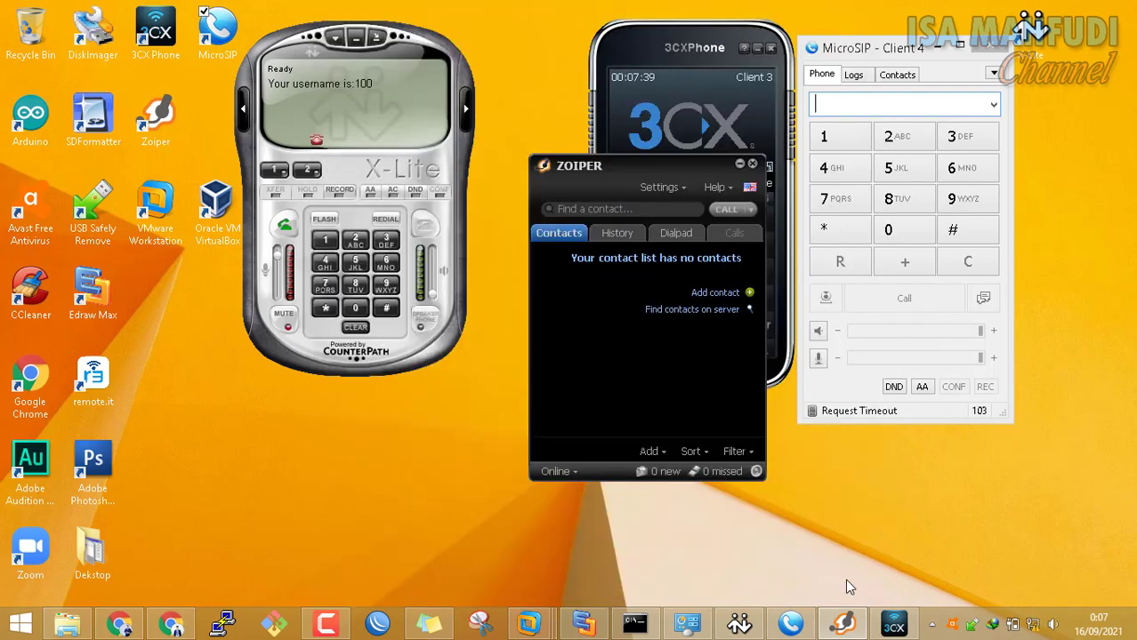
# Set MicroSIP Client 4's SIP server and domain to 192.168.150.254 and save the account
pyautogui.moveTo(712, 185); pyautogui.dragTo(627, 162)
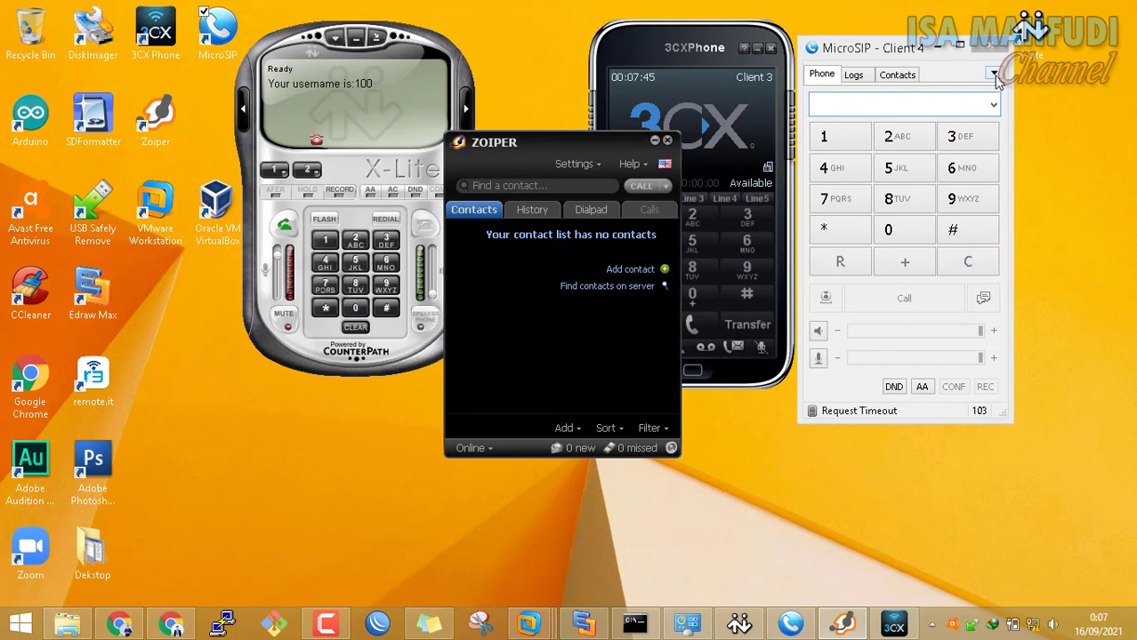
pyautogui.click(994, 77)
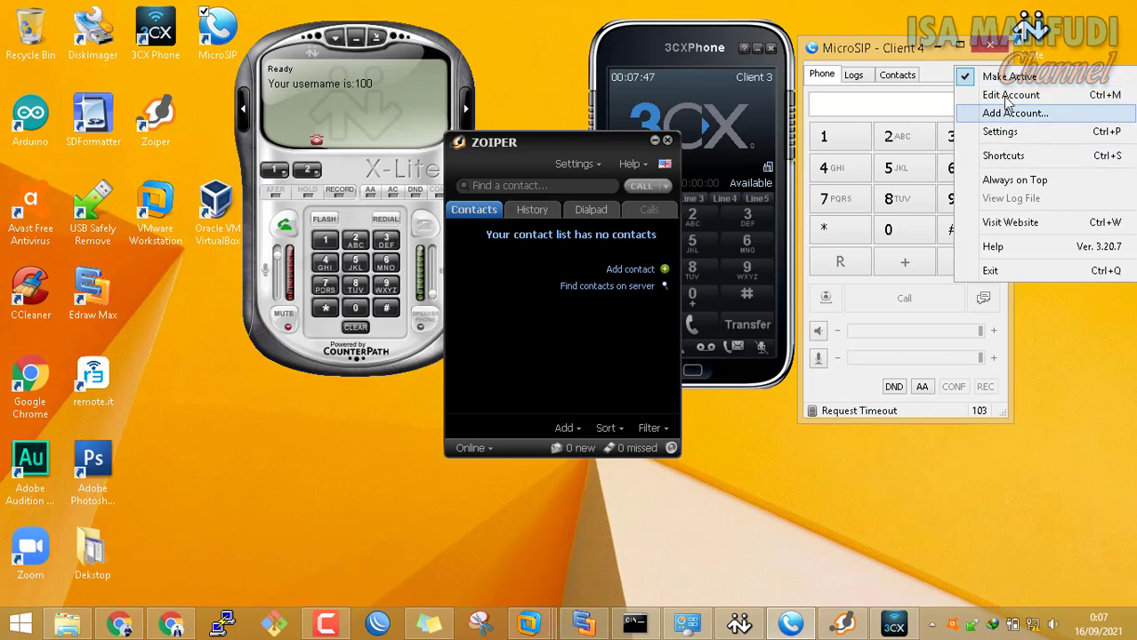
pyautogui.click(1005, 98)
pyautogui.click(1005, 100)
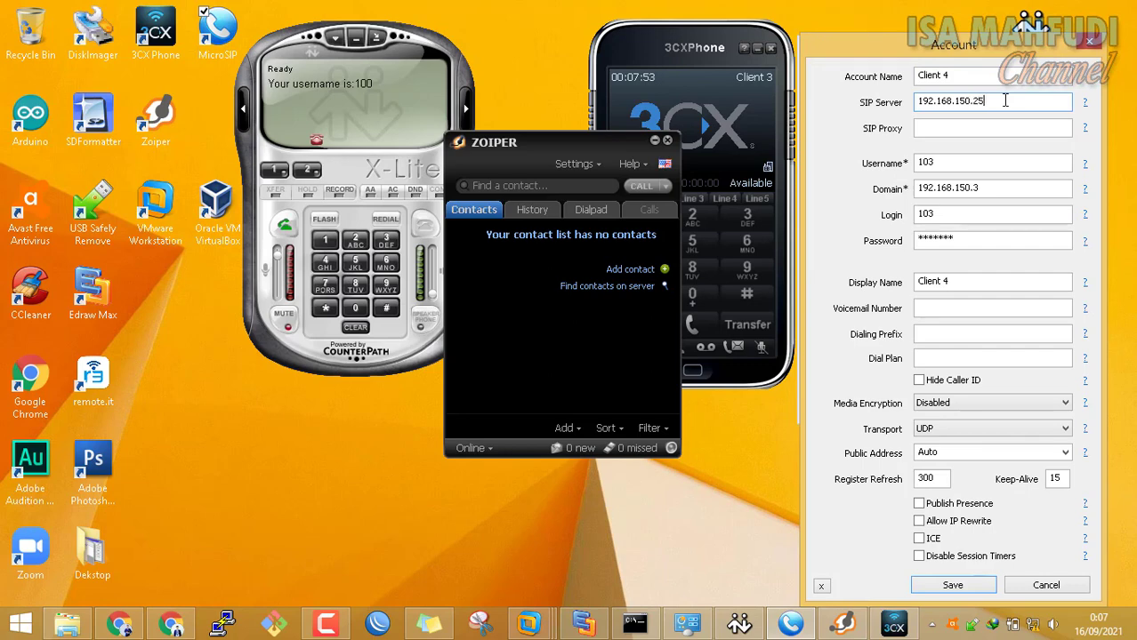
pyautogui.click(1026, 187)
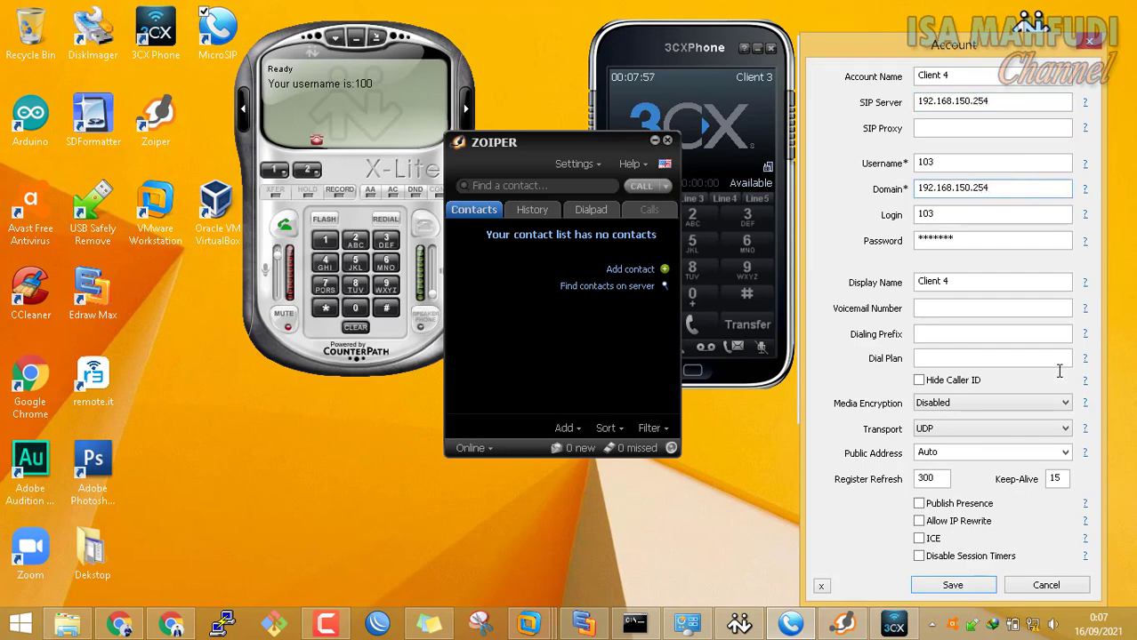
pyautogui.click(974, 584)
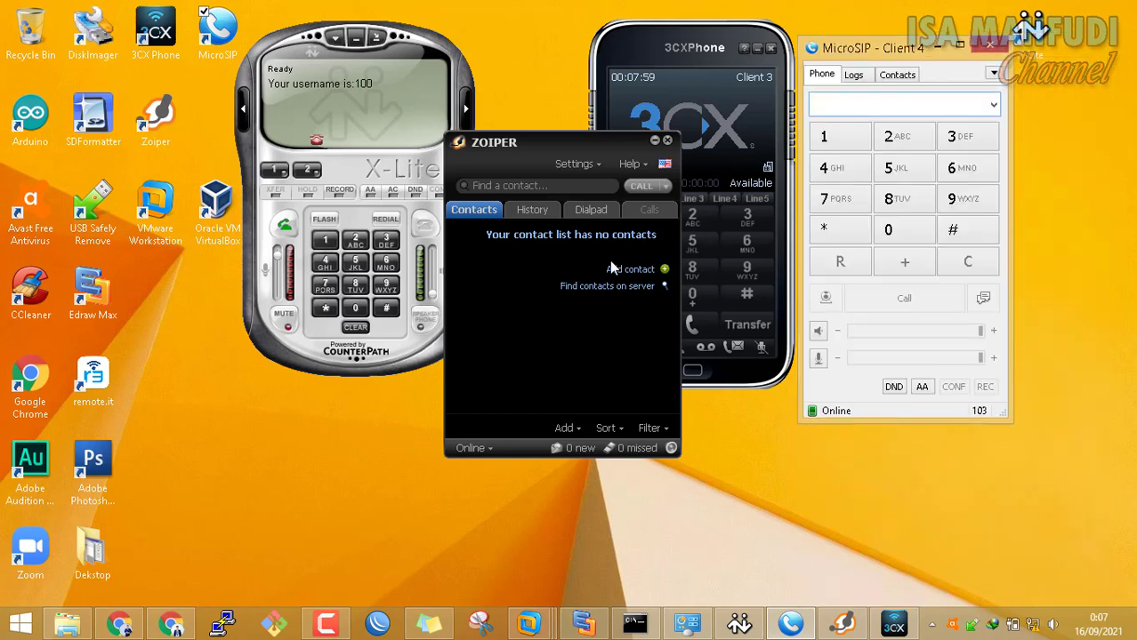
# Review the Zoiper account in Preferences, close it with OK, then exit Zoiper
pyautogui.click(577, 164)
pyautogui.click(609, 225)
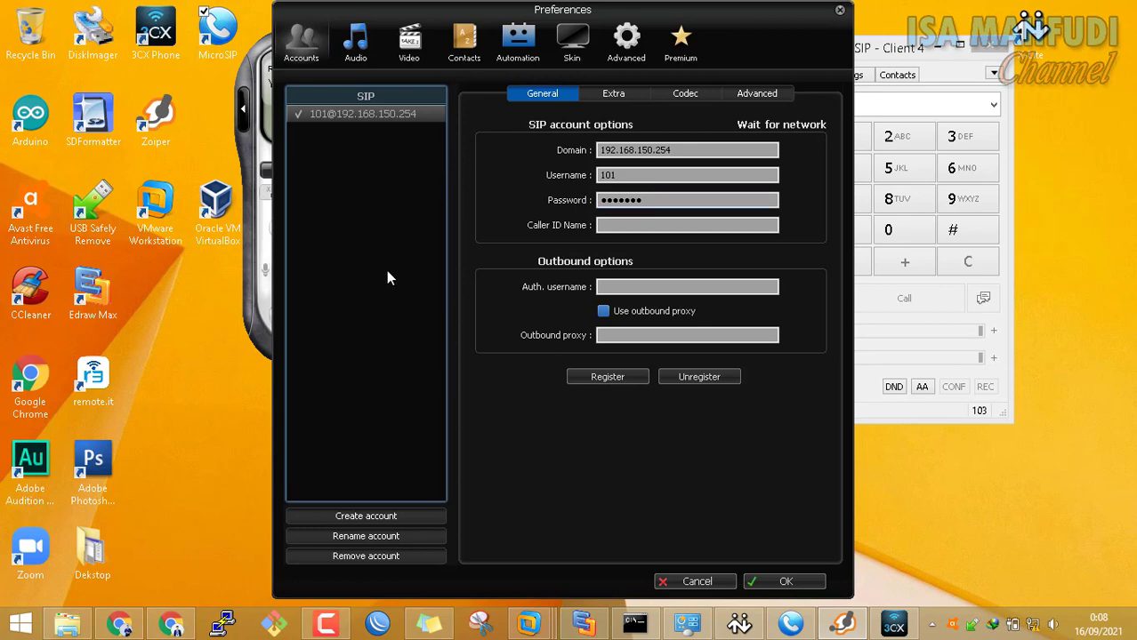
pyautogui.click(783, 582)
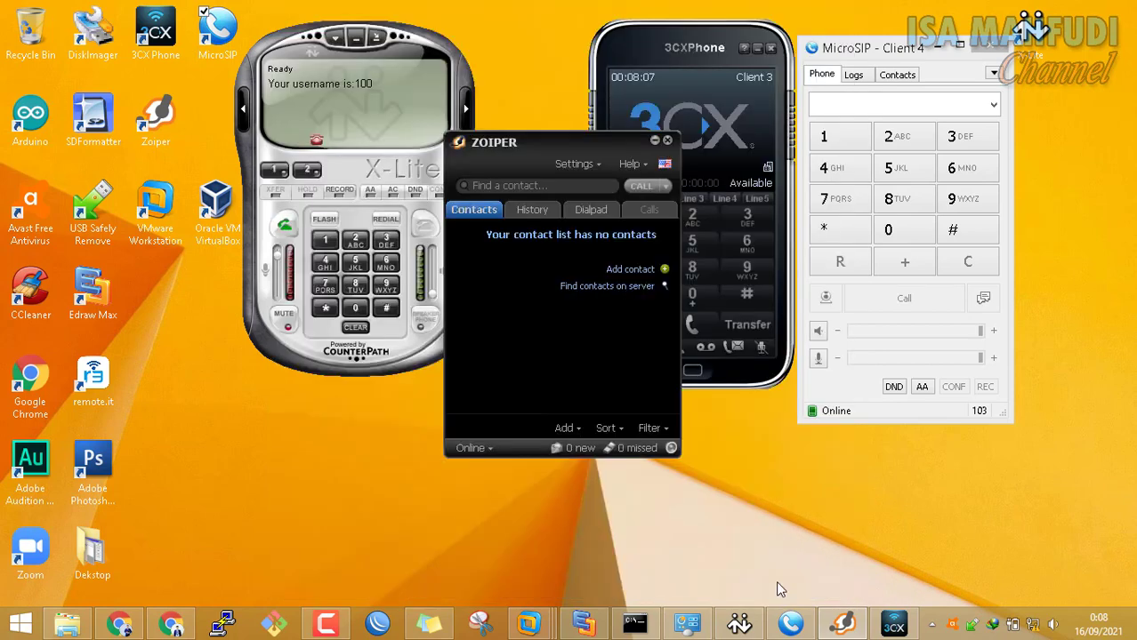
pyautogui.click(667, 142)
pyautogui.moveTo(708, 81); pyautogui.dragTo(656, 100)
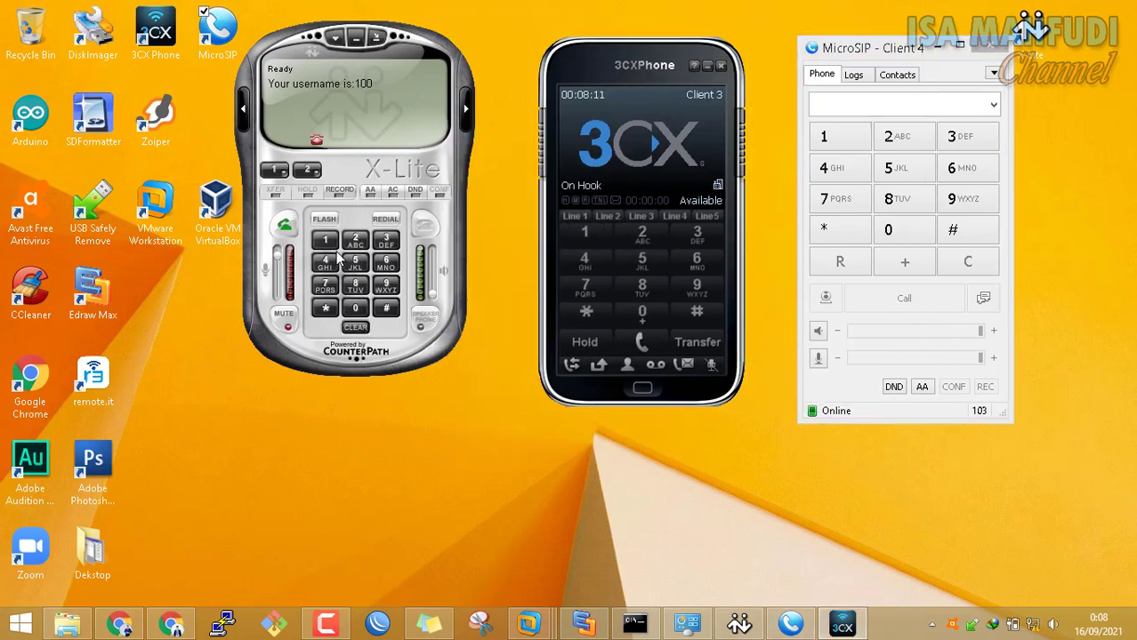
# From X-Lite, call extension 102 (answered on 3CXPhone) and then 104, hanging up each
pyautogui.write('102')
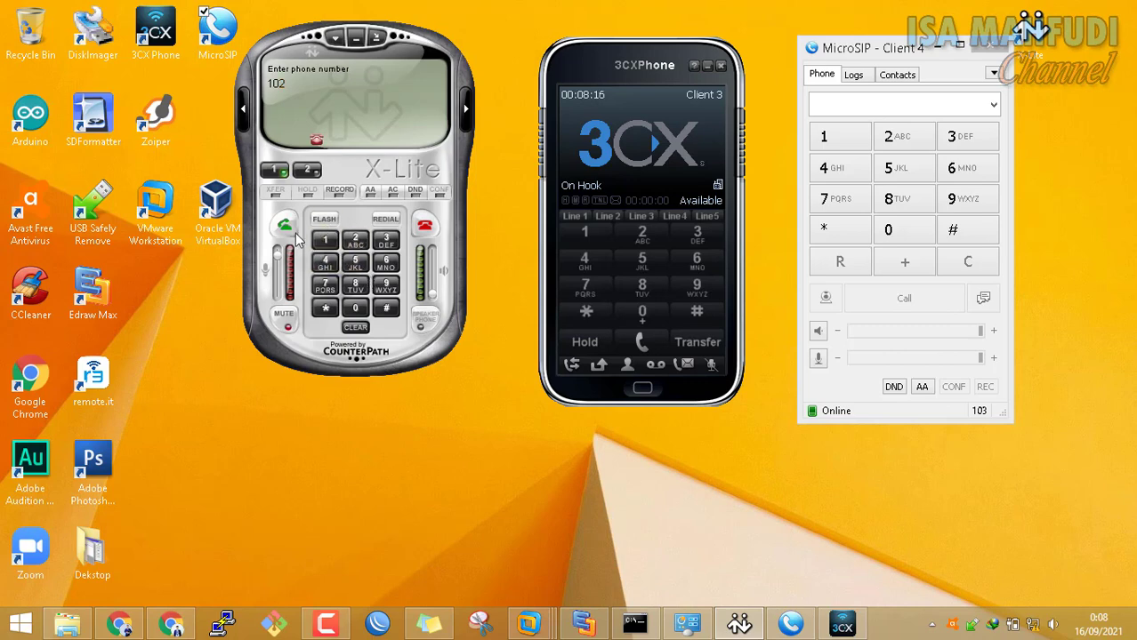
pyautogui.click(284, 225)
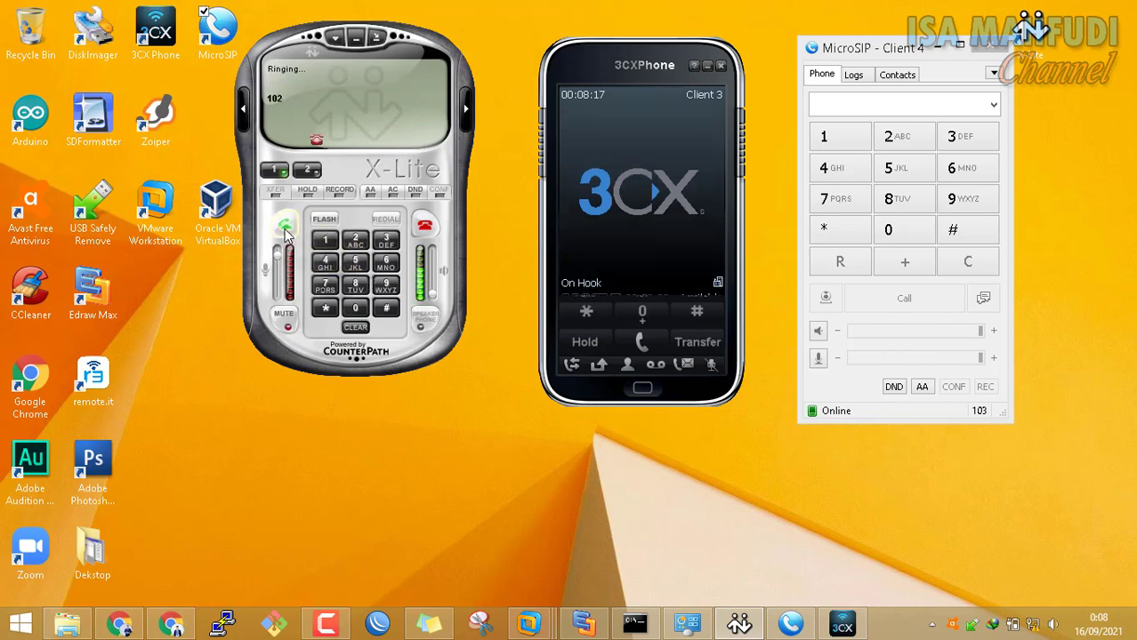
pyautogui.click(649, 147)
pyautogui.click(424, 225)
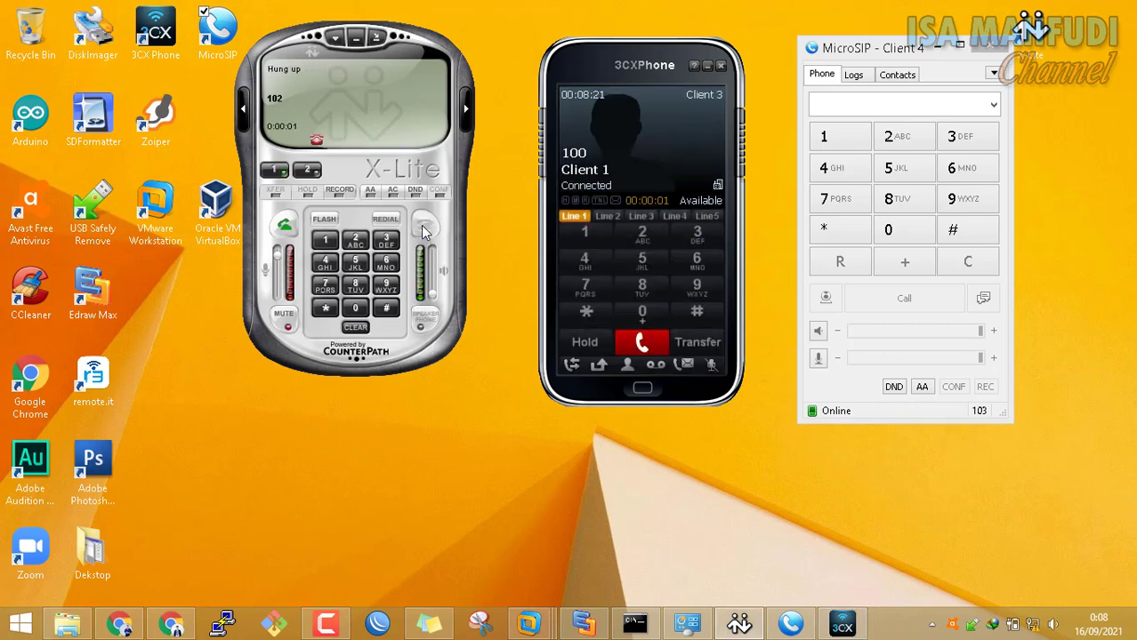
pyautogui.click(325, 240)
pyautogui.click(355, 308)
pyautogui.click(325, 263)
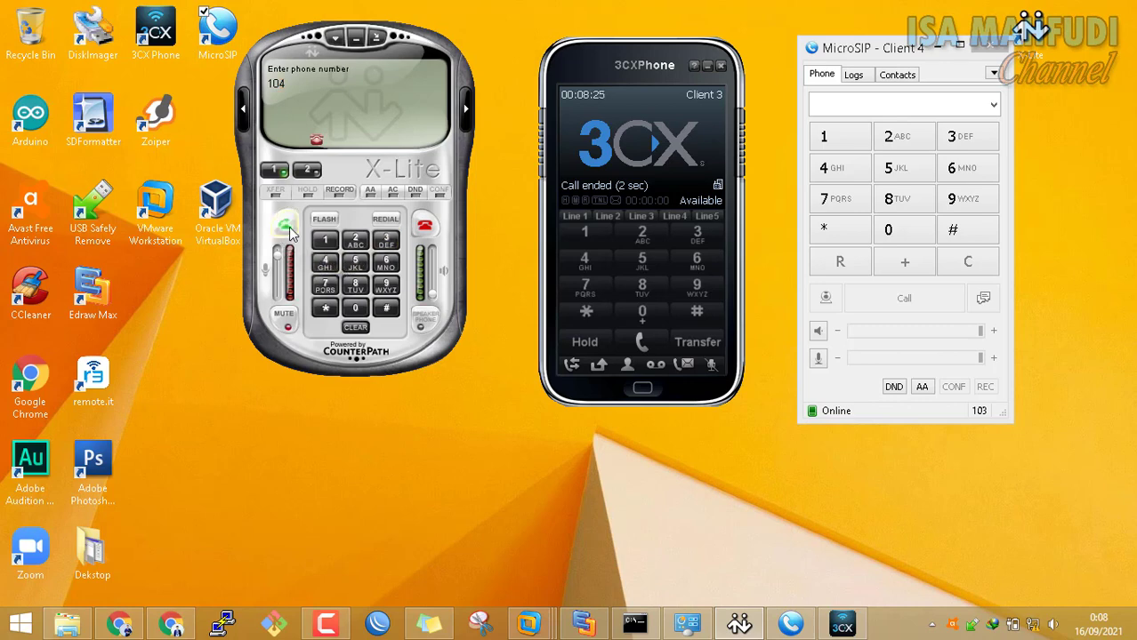
pyautogui.click(288, 227)
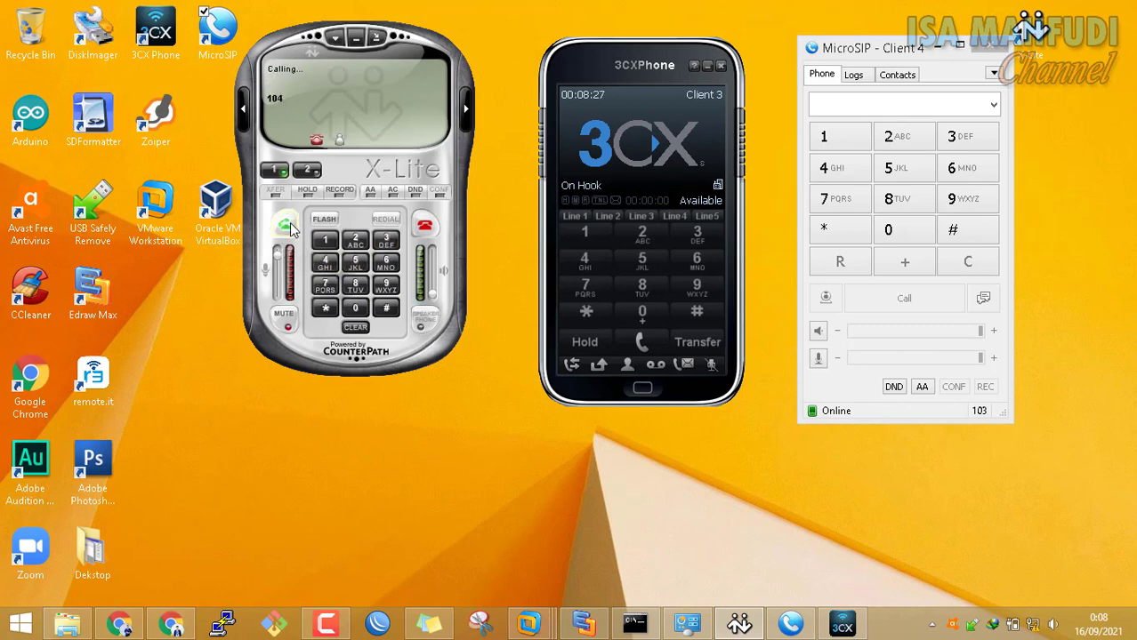
pyautogui.click(424, 226)
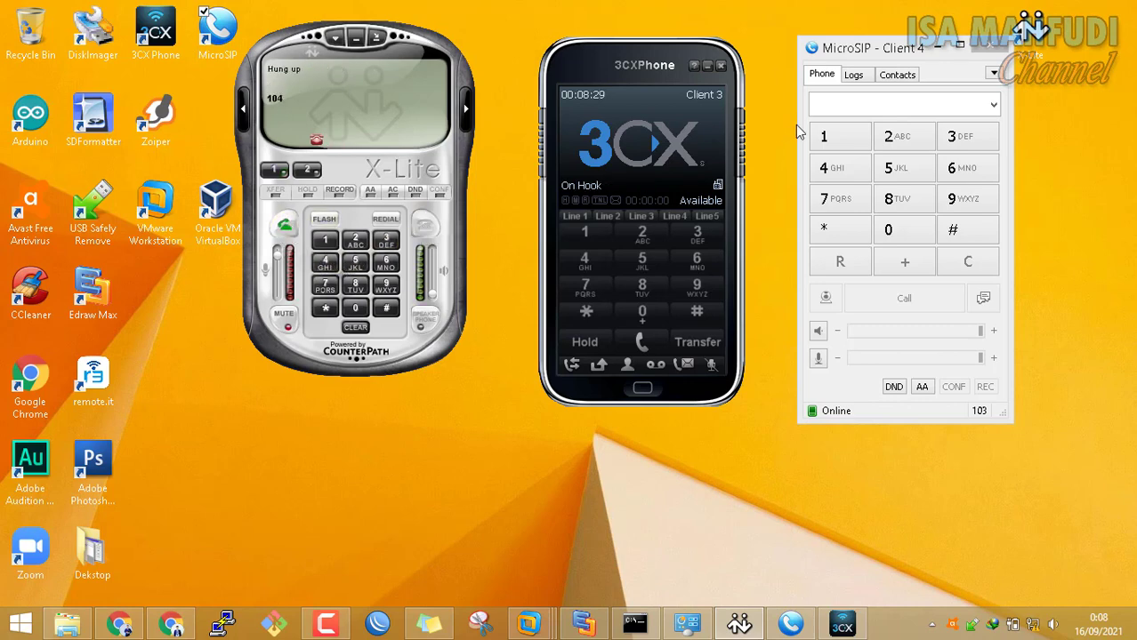
# Call extension 100 from MicroSIP and end the call
pyautogui.click(846, 141)
pyautogui.click(906, 232)
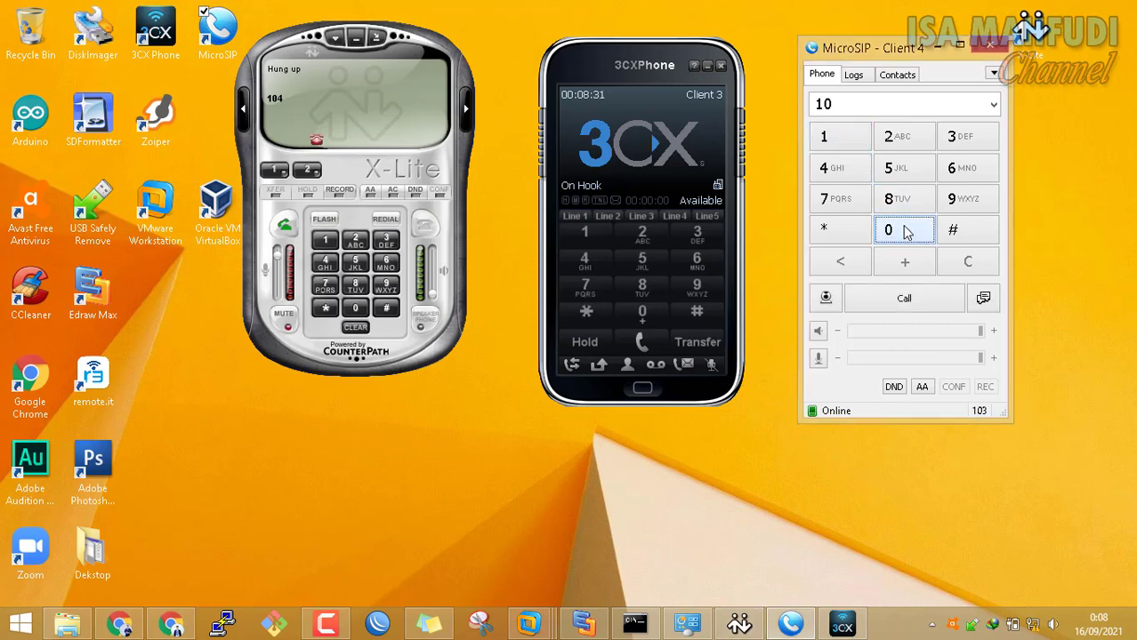
pyautogui.click(900, 299)
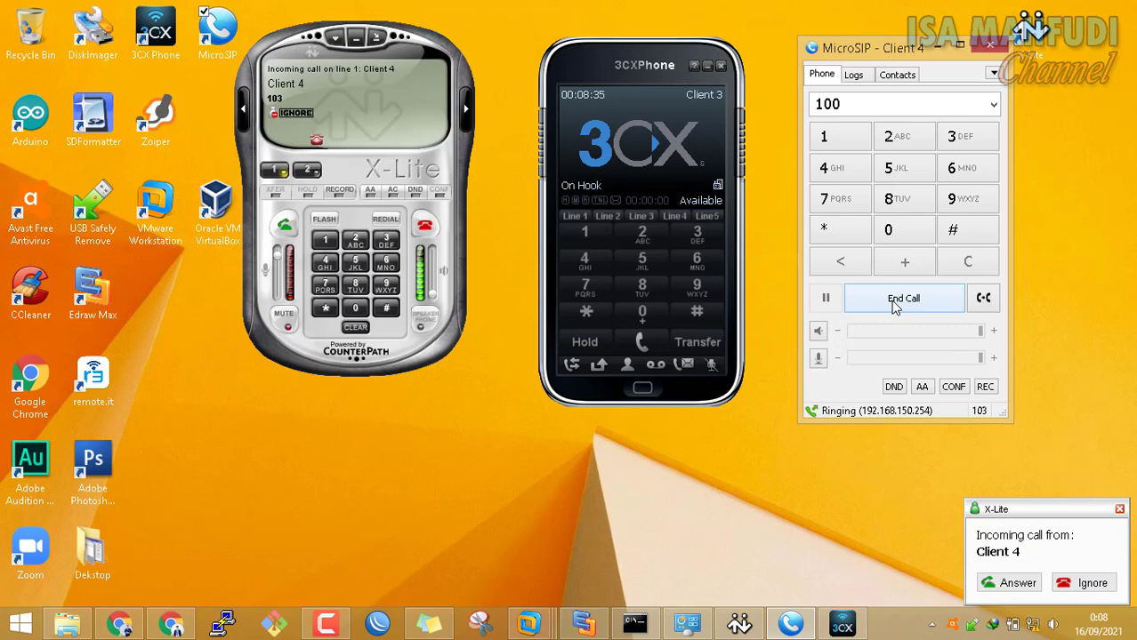
pyautogui.click(898, 300)
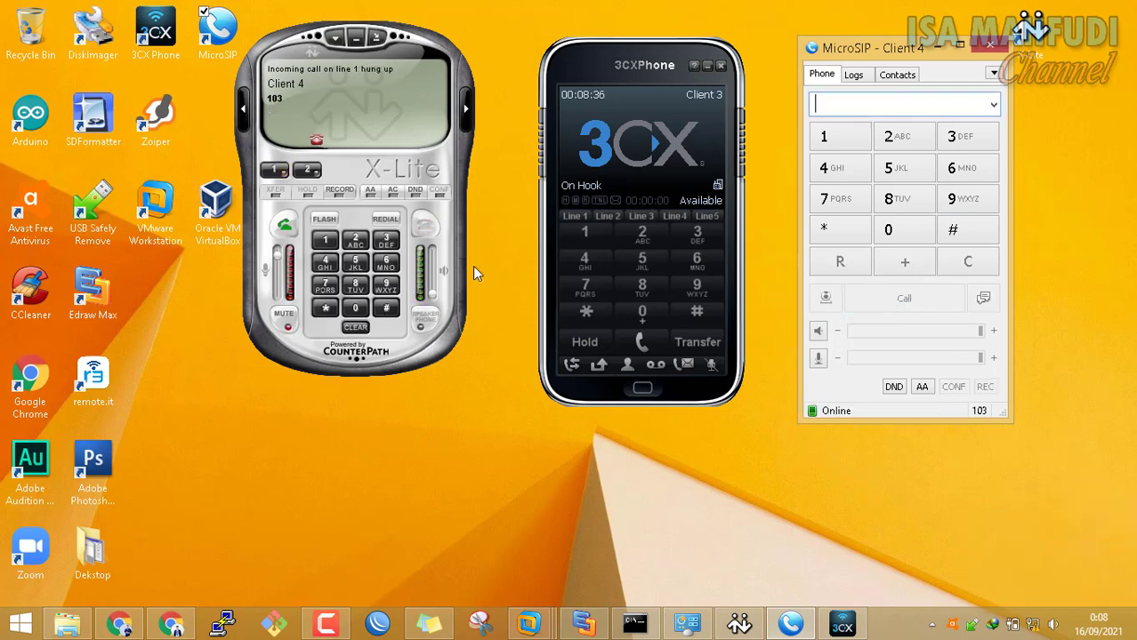
# Dial extension 103 on X-Lite, then hang up the call
pyautogui.click(325, 240)
pyautogui.click(355, 307)
pyautogui.click(386, 242)
pyautogui.click(285, 225)
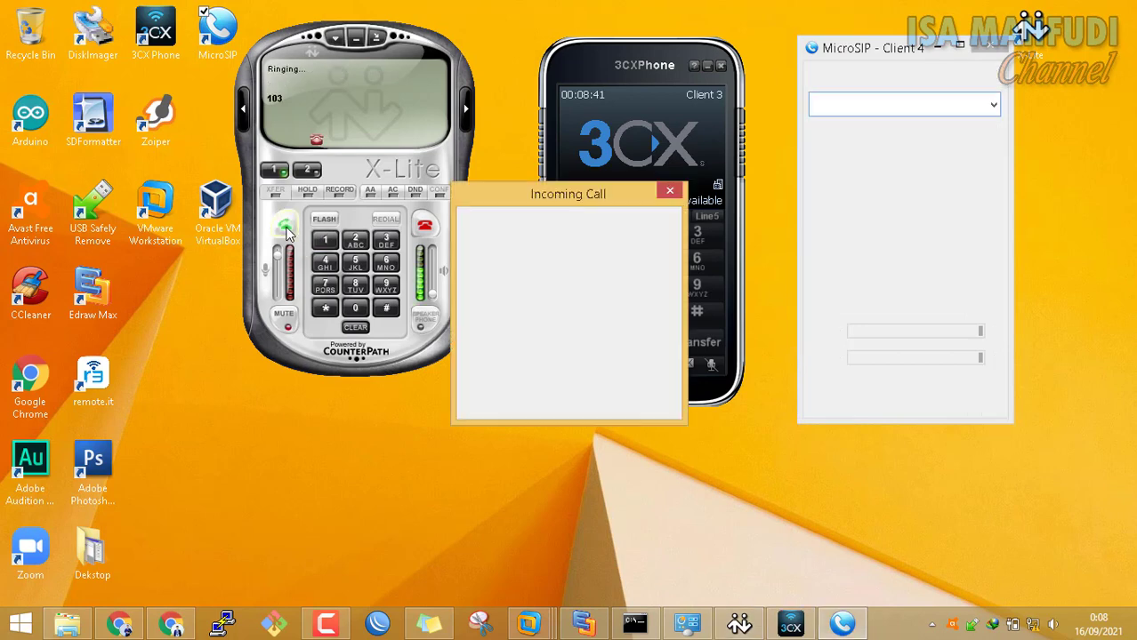
pyautogui.click(425, 225)
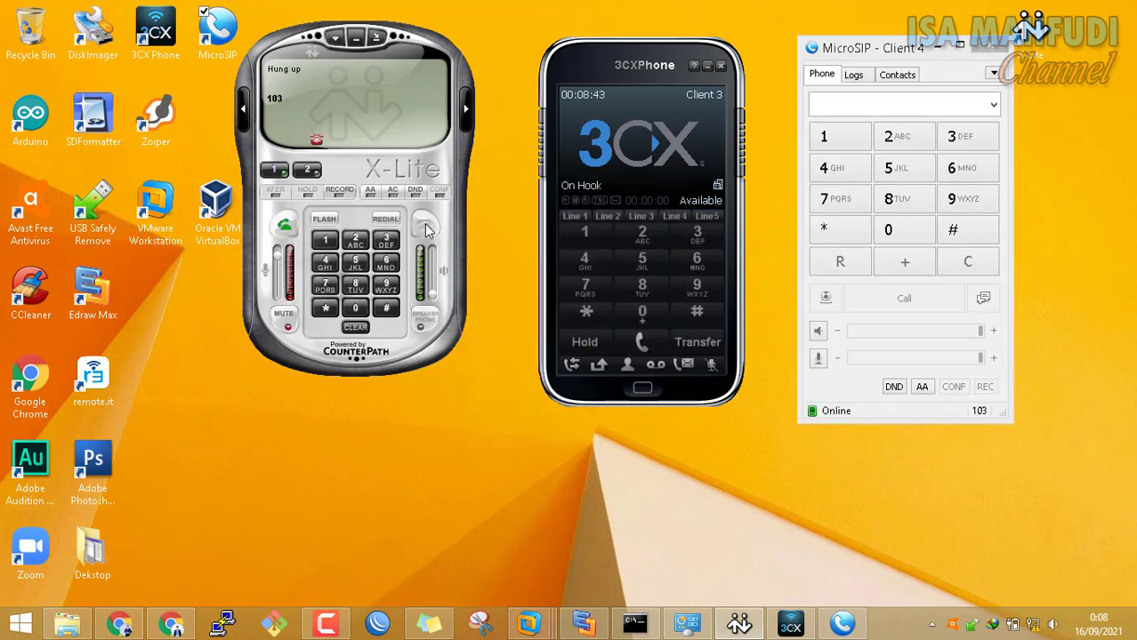
pyautogui.moveTo(413, 41); pyautogui.dragTo(472, 54)
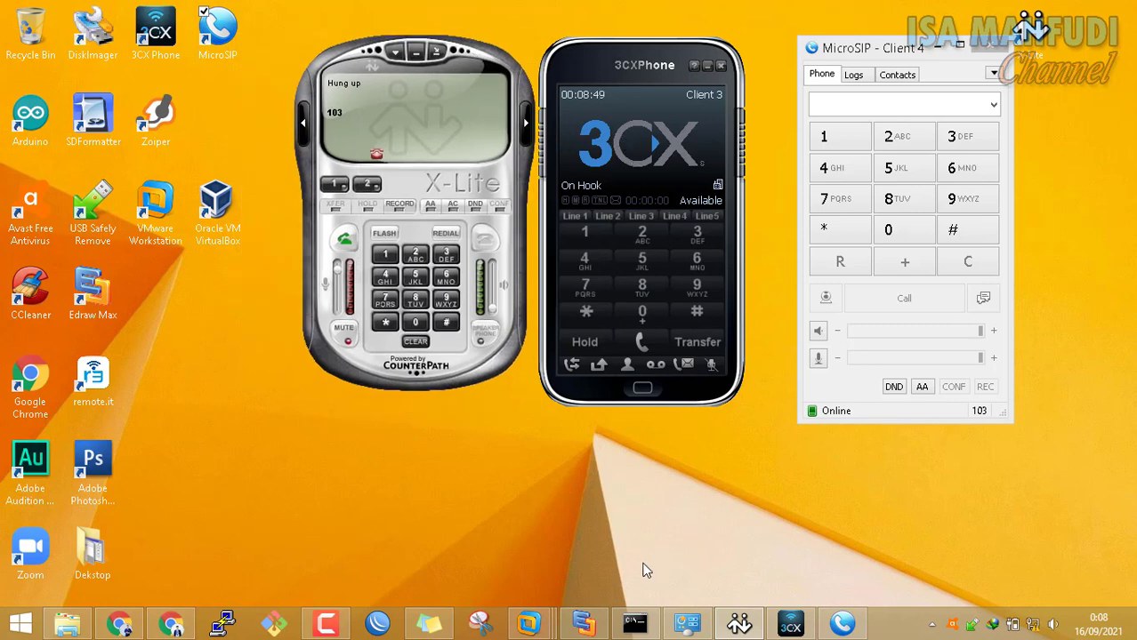
# Connect WinBox to the MikroTik router at 192.168.108.128, then close the session
pyautogui.click(587, 625)
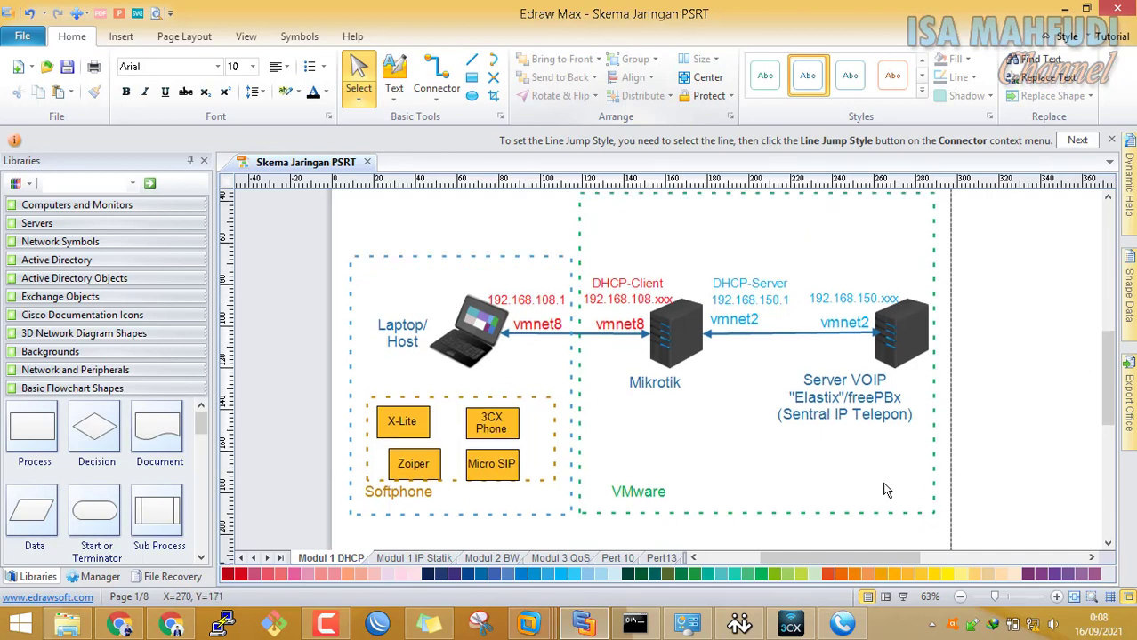
pyautogui.click(393, 624)
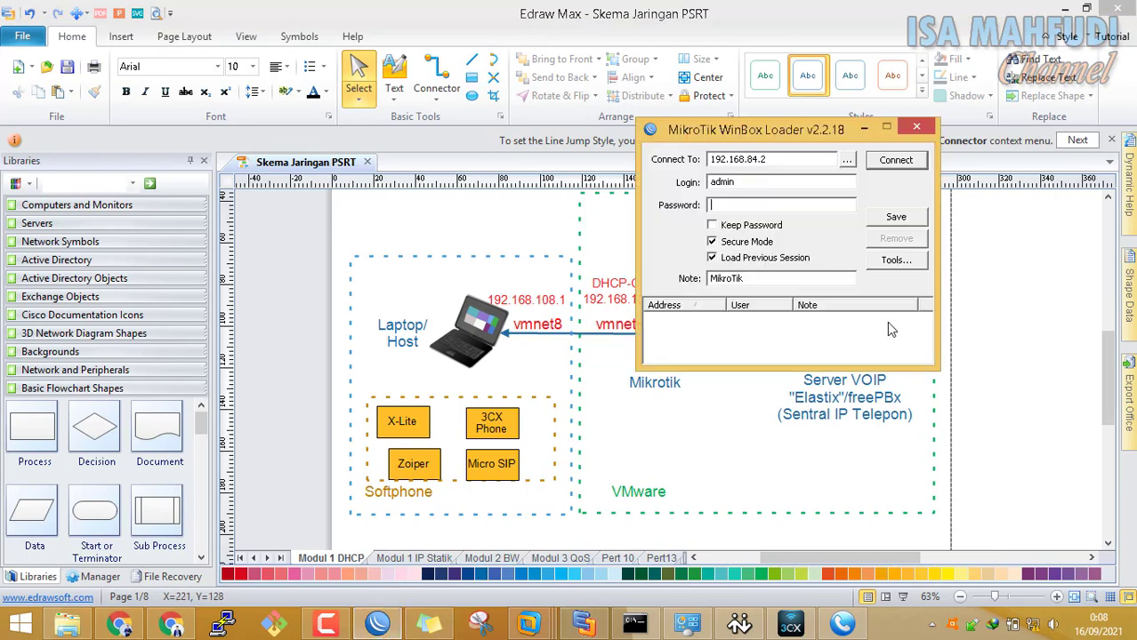
pyautogui.moveTo(836, 131); pyautogui.dragTo(610, 49)
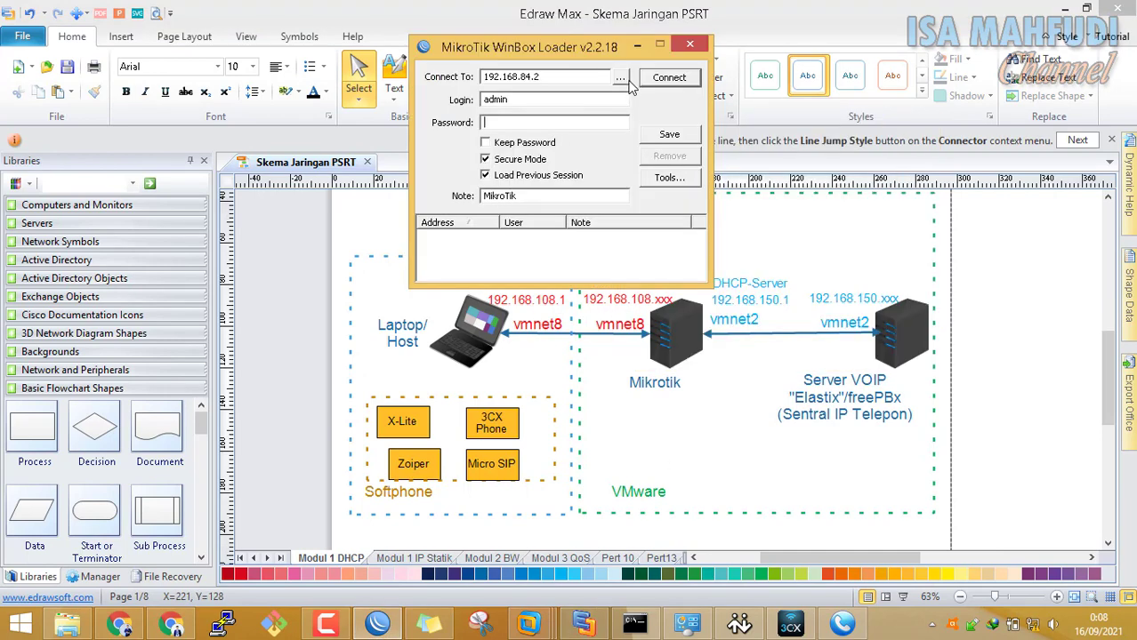
pyautogui.click(620, 79)
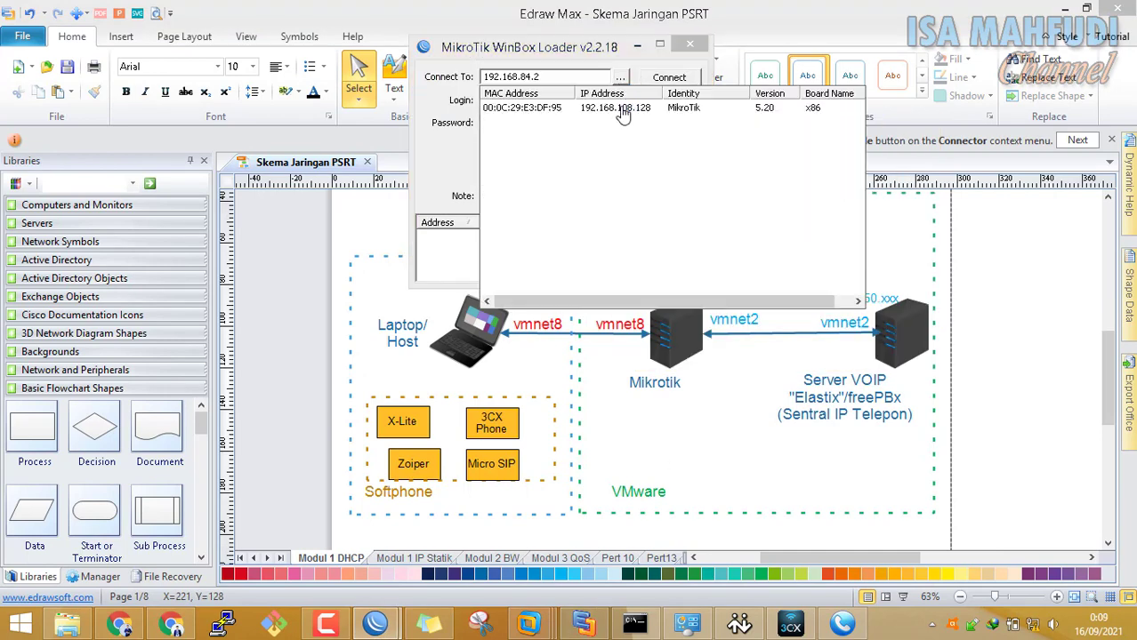
pyautogui.click(623, 107)
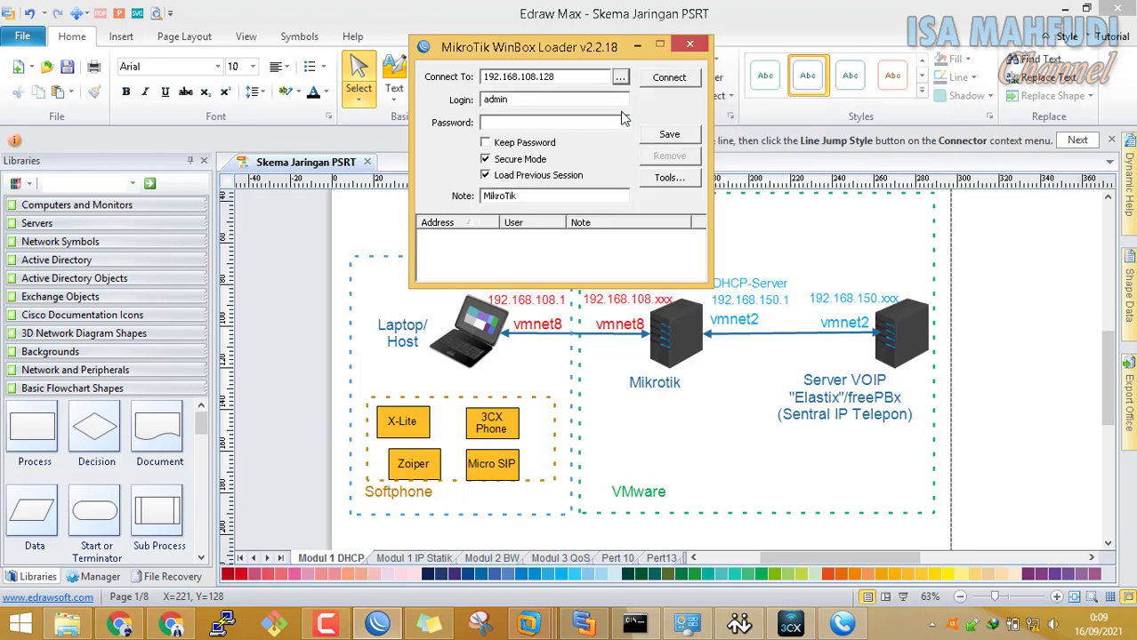
pyautogui.click(669, 78)
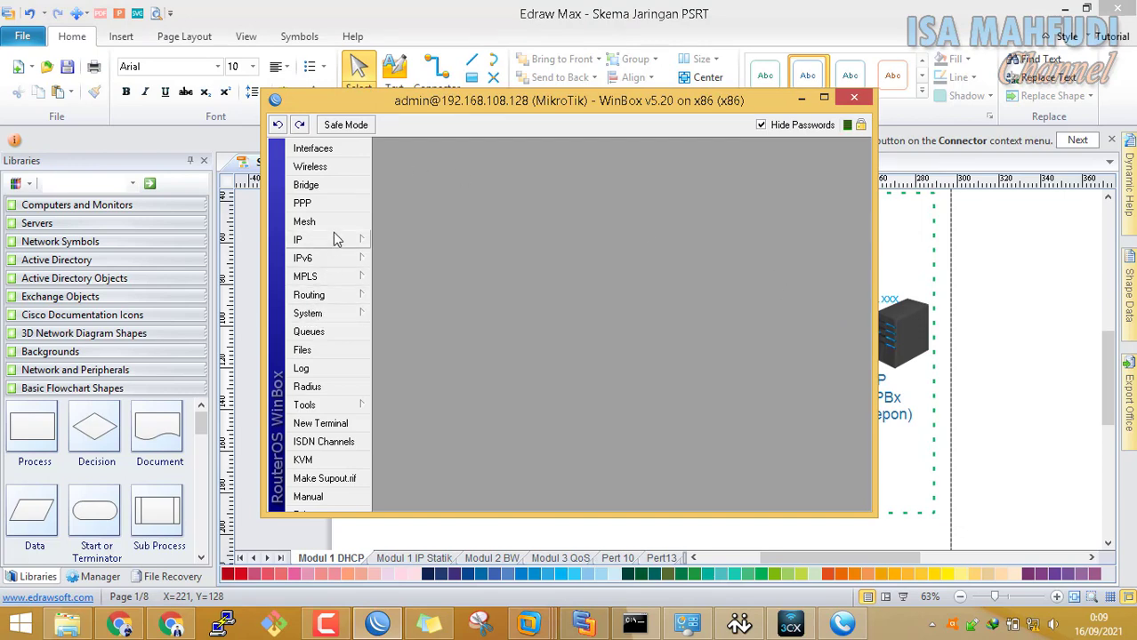
pyautogui.moveTo(470, 109); pyautogui.dragTo(342, 47)
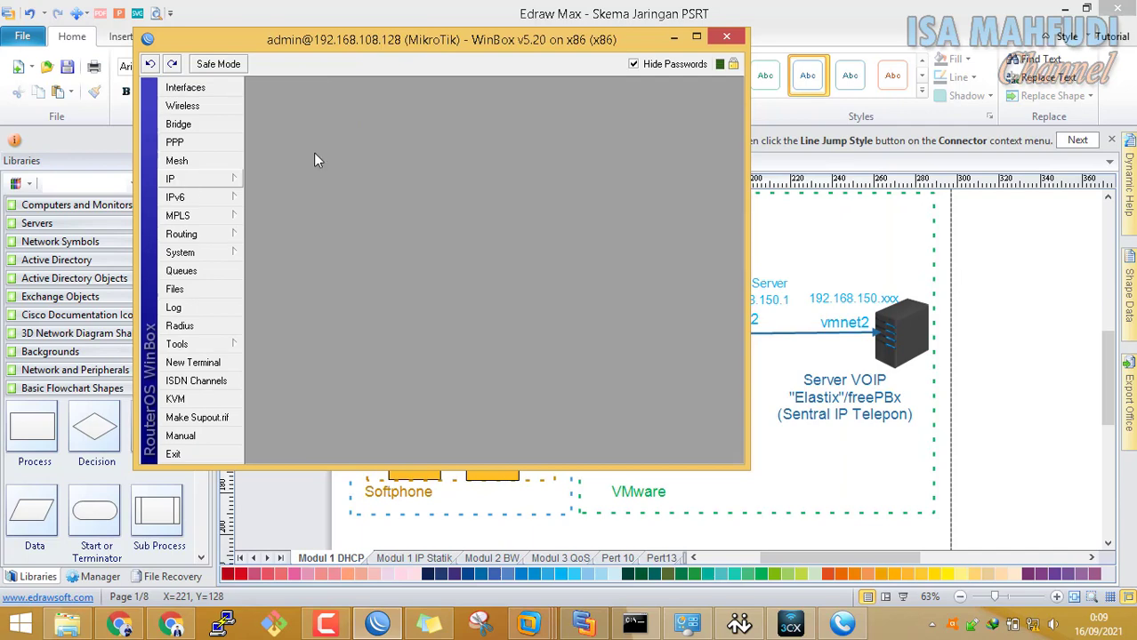
pyautogui.click(727, 37)
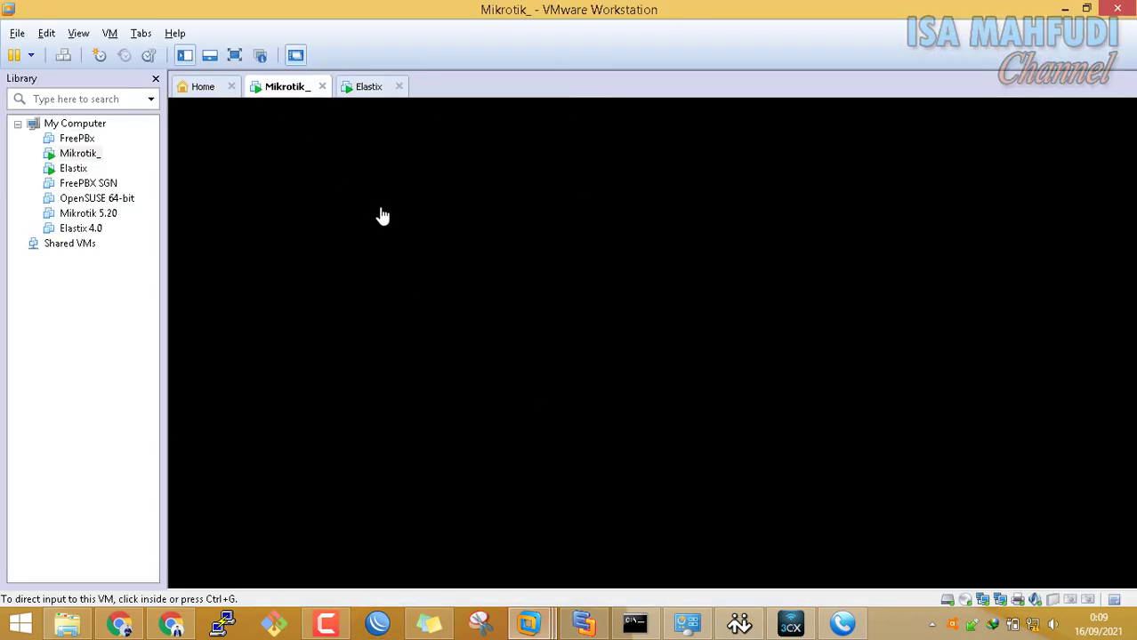
# Release the VM console and connect WinBox to the MikroTik at 192.168.108.128
pyautogui.click(380, 216)
pyautogui.hotkey('ctrl', 'alt')
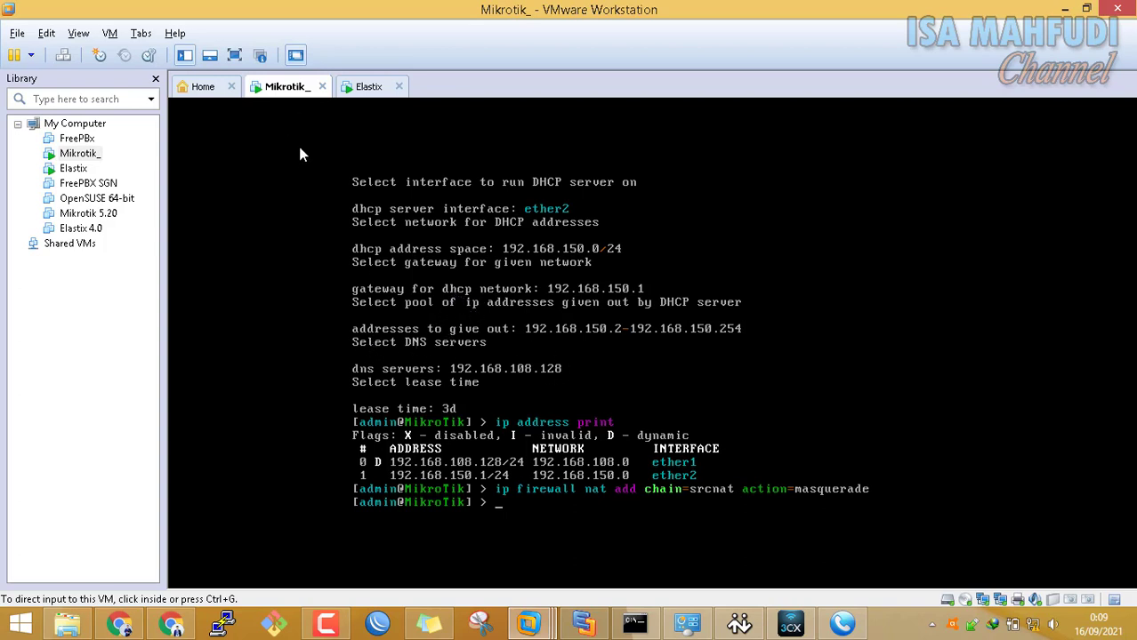
pyautogui.click(391, 615)
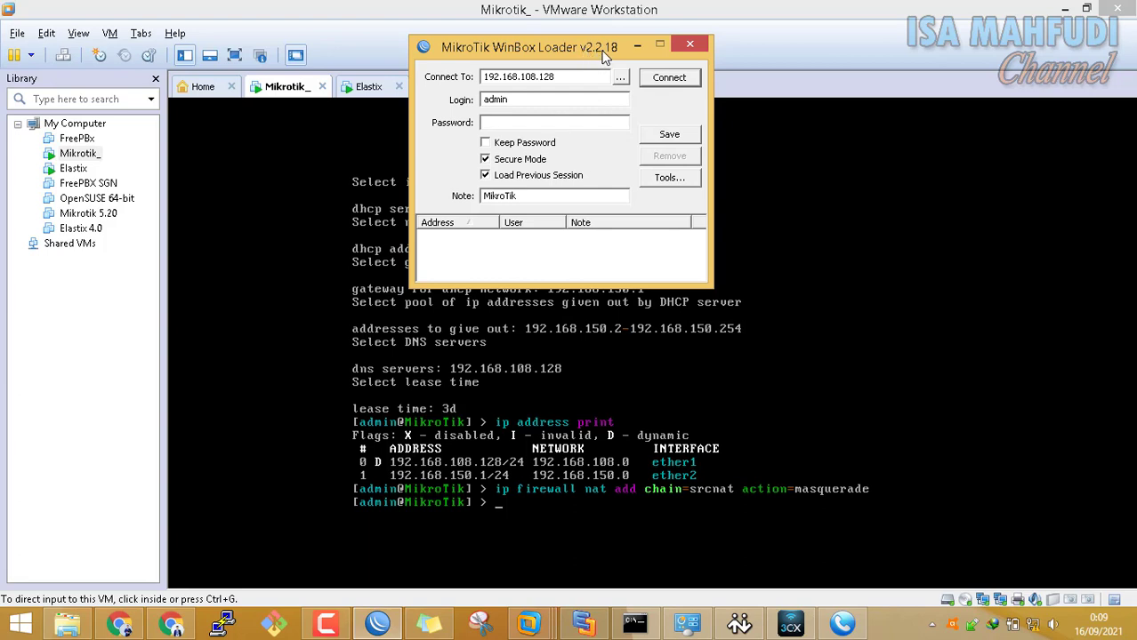
pyautogui.click(620, 78)
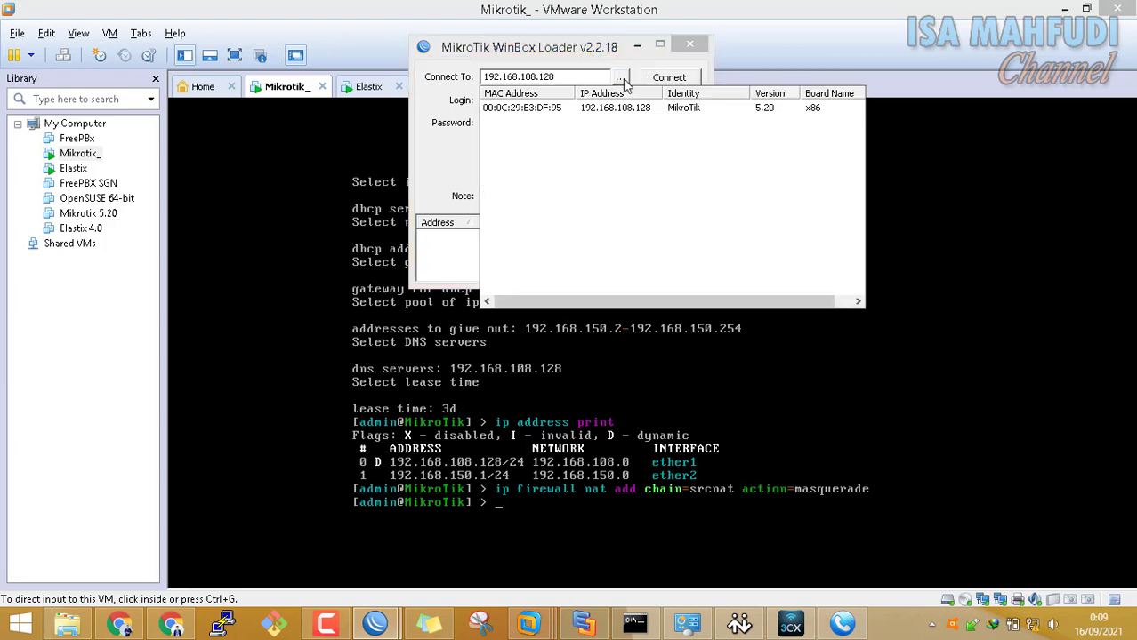
pyautogui.click(636, 109)
pyautogui.click(573, 76)
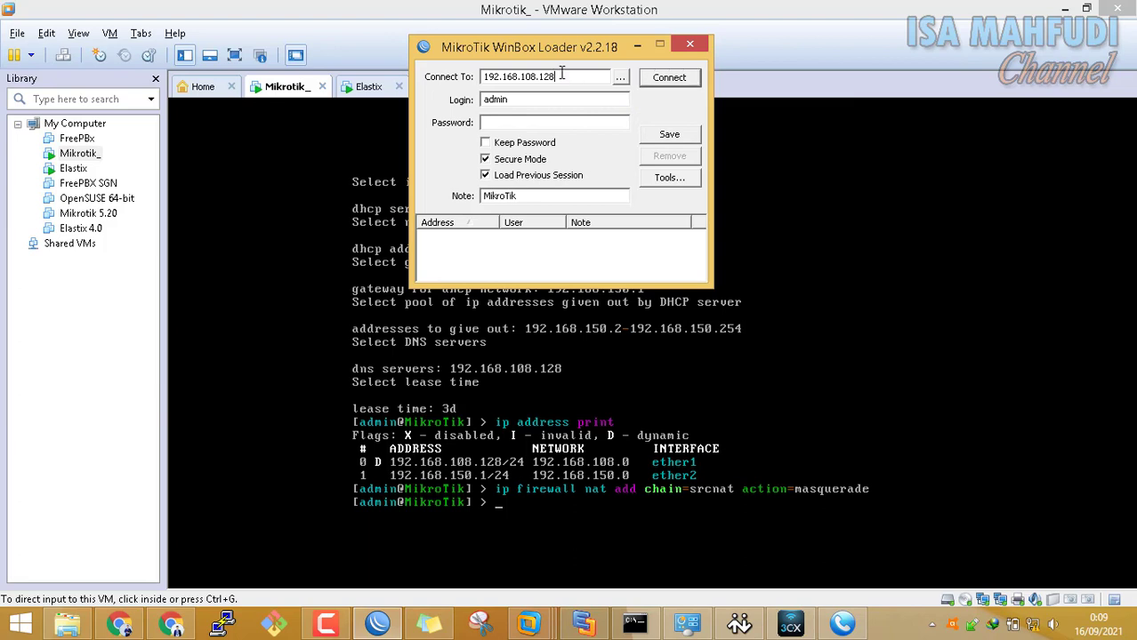
pyautogui.click(676, 84)
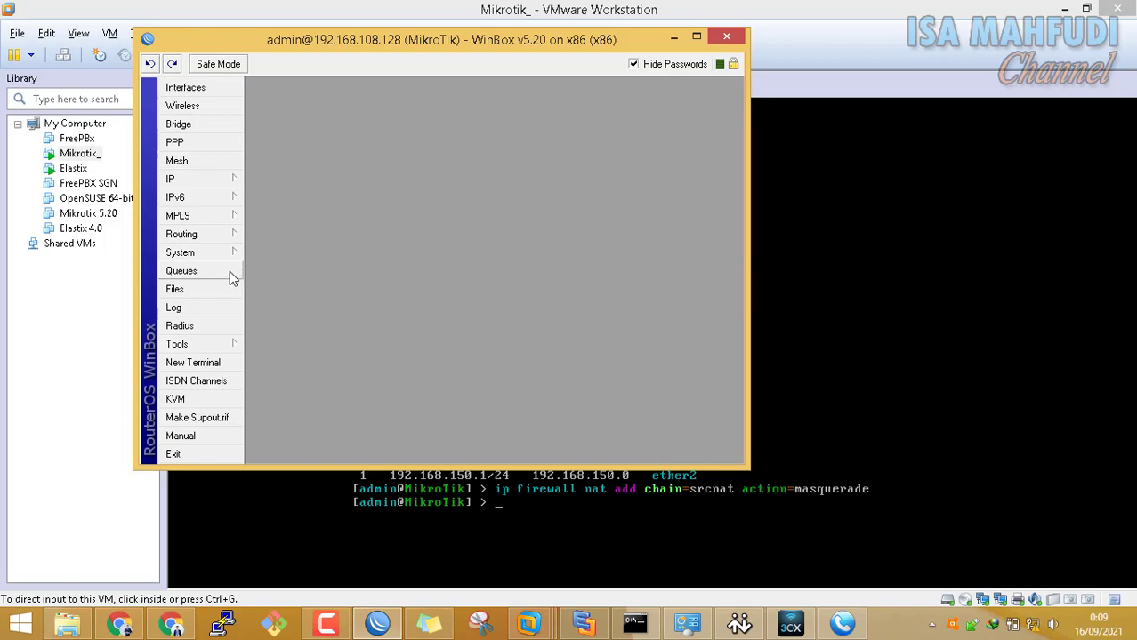
# Add a new simple queue named Setting BW 64k targeting 192.168.150.0/24
pyautogui.click(186, 271)
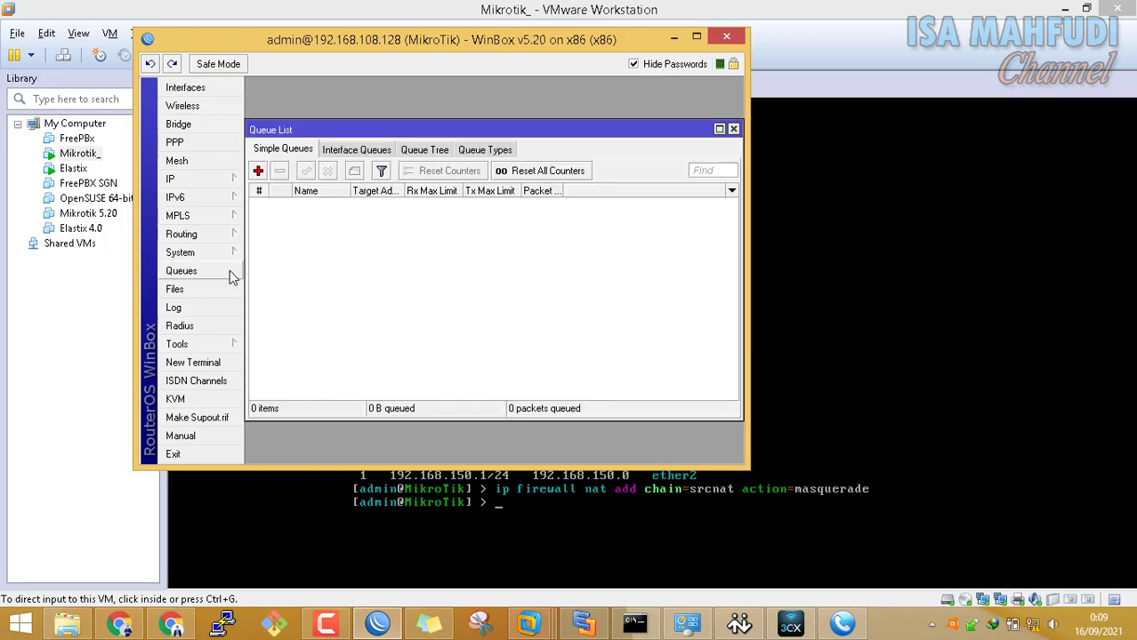
pyautogui.click(258, 171)
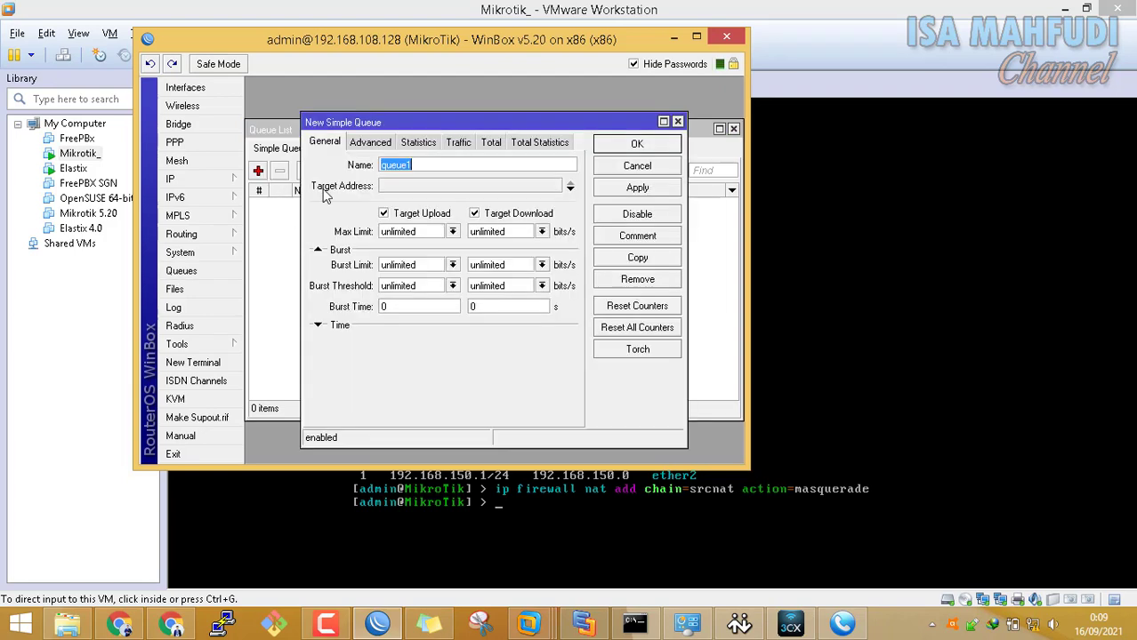
pyautogui.write('Setting BW 64')
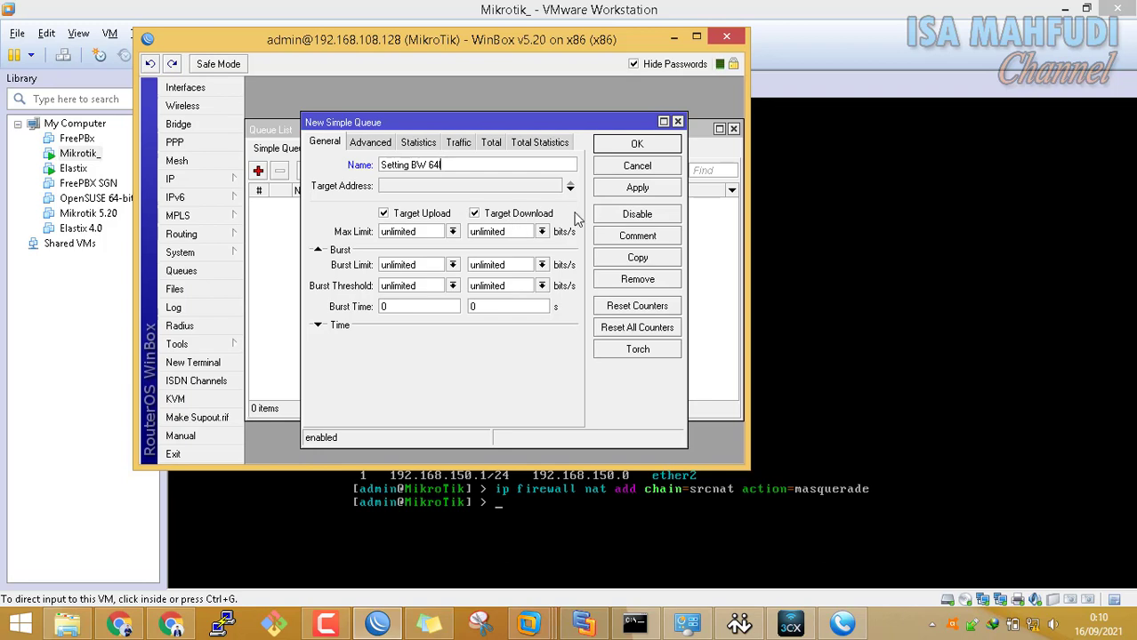
pyautogui.click(549, 188)
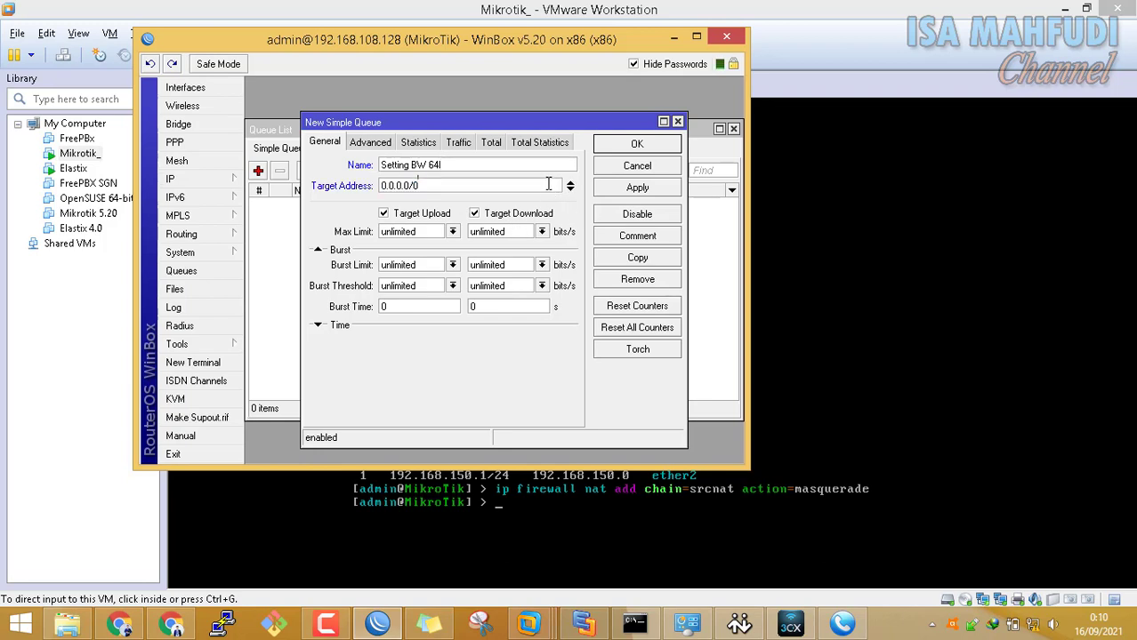
pyautogui.click(570, 190)
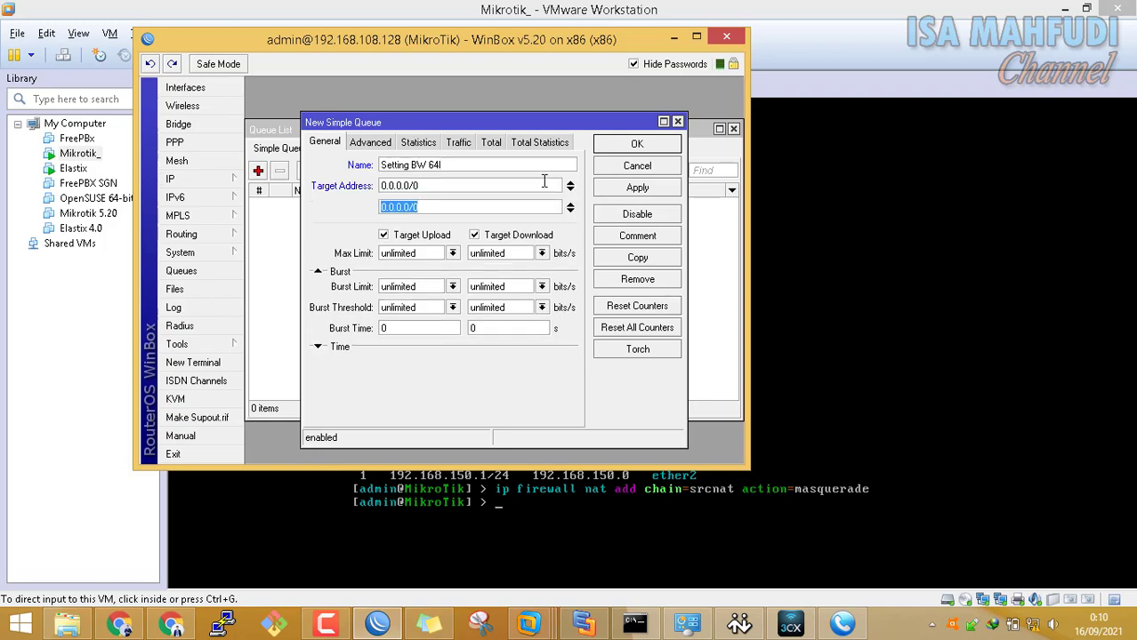
pyautogui.click(571, 184)
pyautogui.click(462, 187)
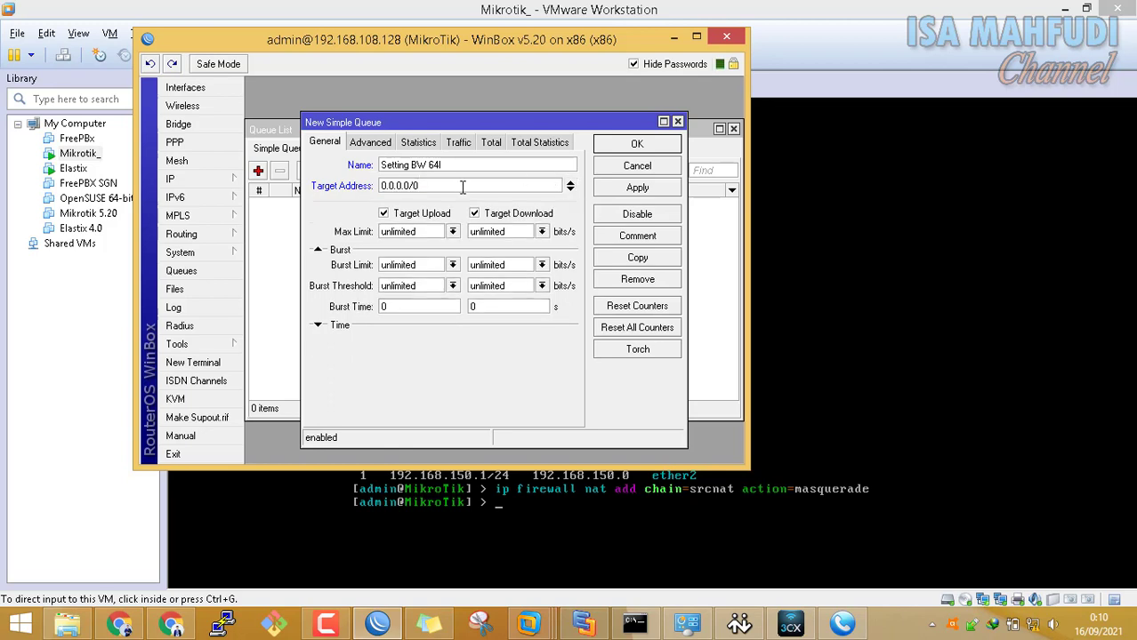
pyautogui.moveTo(363, 178); pyautogui.dragTo(322, 169)
pyautogui.click(422, 189)
pyautogui.moveTo(427, 186); pyautogui.dragTo(344, 173)
pyautogui.write('192.168.150.0/24')
# Set the queue's upload and download max limits to 64k and save it
pyautogui.click(843, 74)
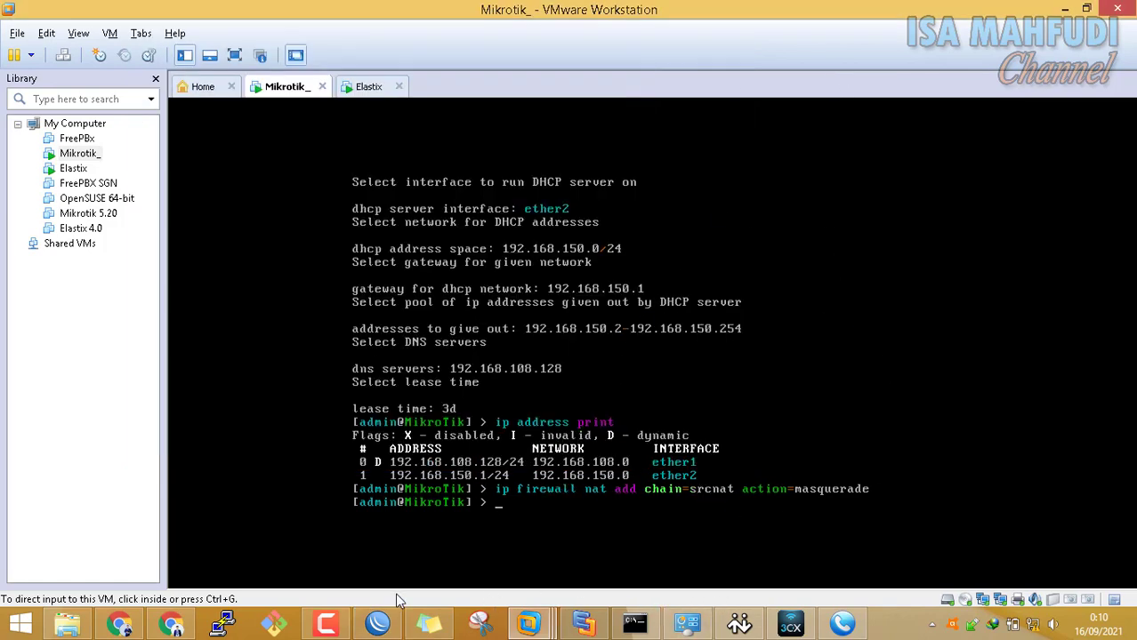
pyautogui.click(378, 623)
pyautogui.click(452, 232)
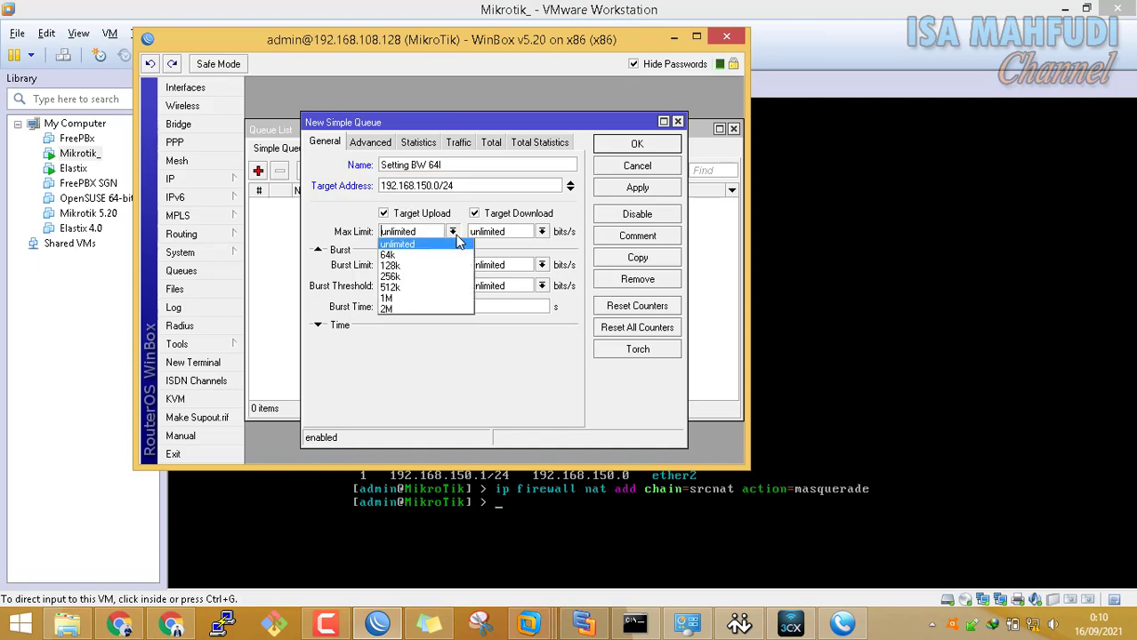
pyautogui.click(452, 252)
pyautogui.click(541, 232)
pyautogui.click(533, 253)
pyautogui.click(629, 145)
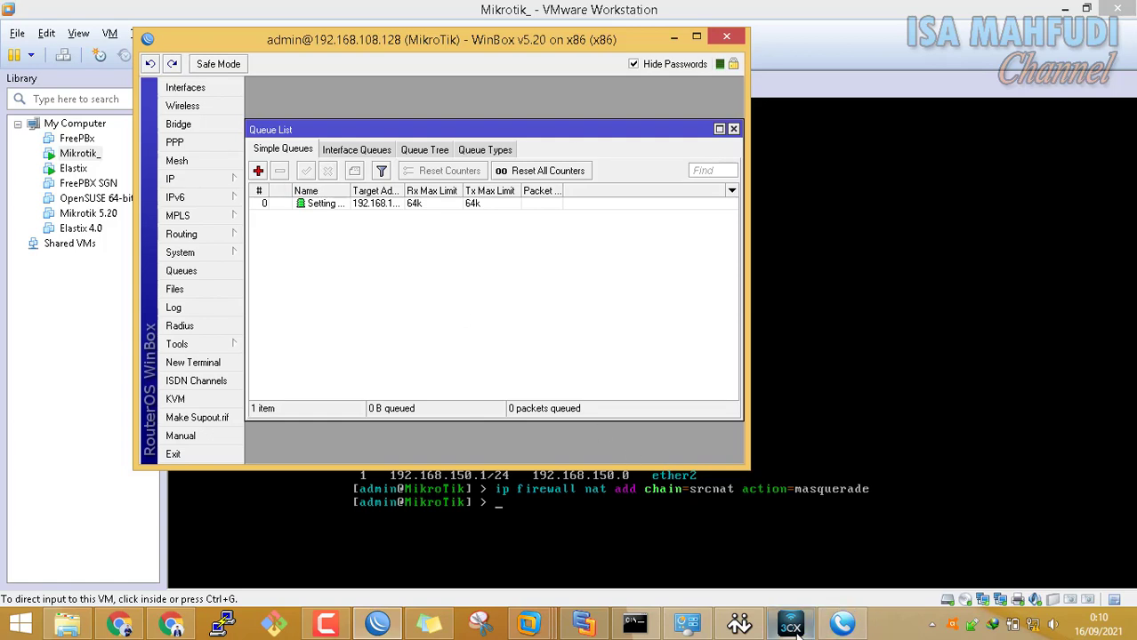
# Open the Setting BW 64k queue's Traffic graphs
pyautogui.doubleClick(364, 216)
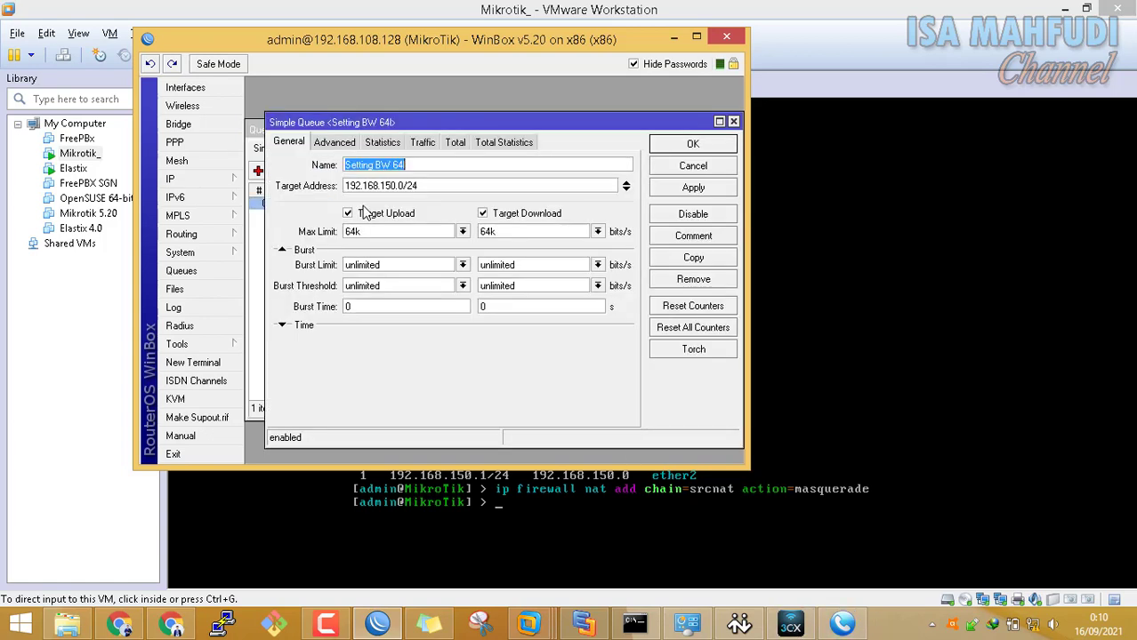
pyautogui.click(434, 144)
pyautogui.moveTo(469, 125); pyautogui.dragTo(542, 109)
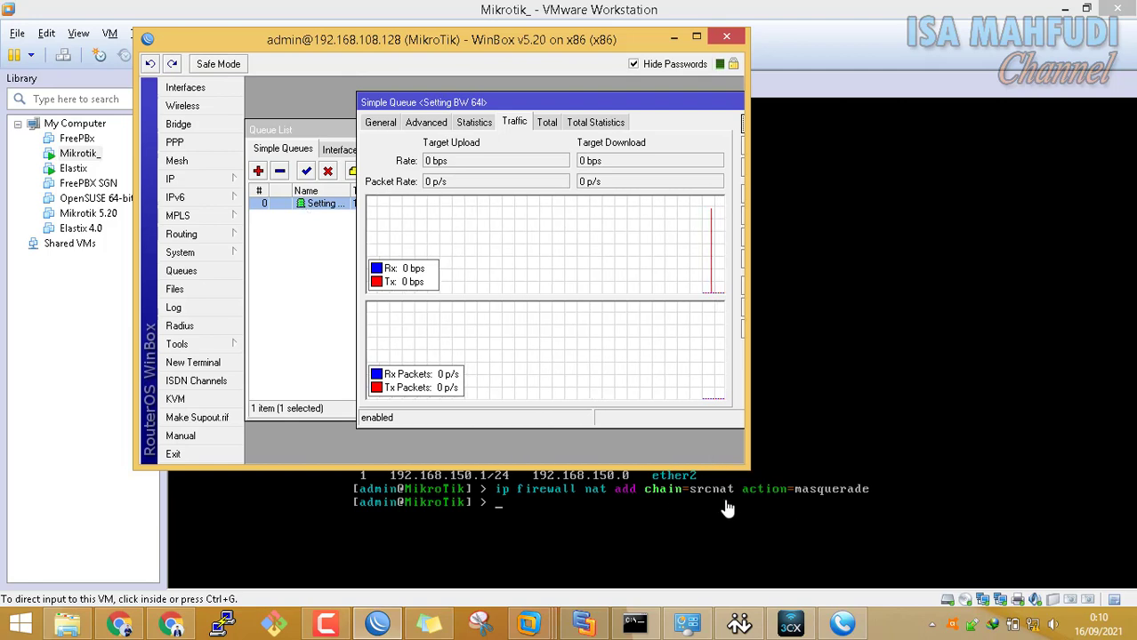
# Call 102 from X-Lite, answer on 3CXPhone, watch traffic stay near 64 kbps, then hang up
pyautogui.click(787, 628)
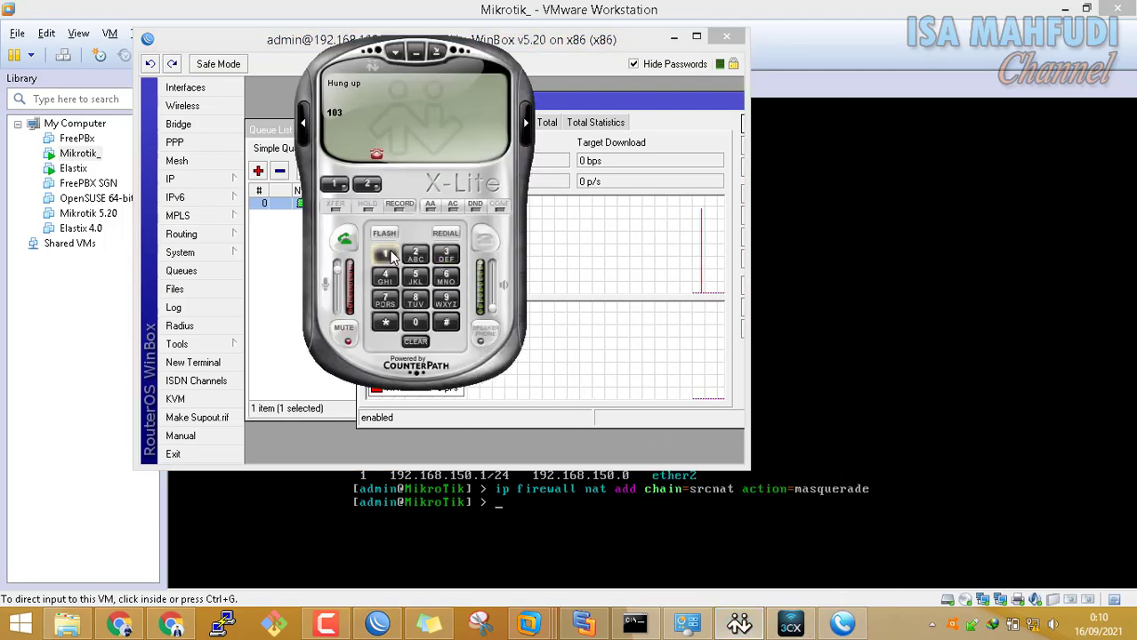
pyautogui.click(384, 254)
pyautogui.click(418, 318)
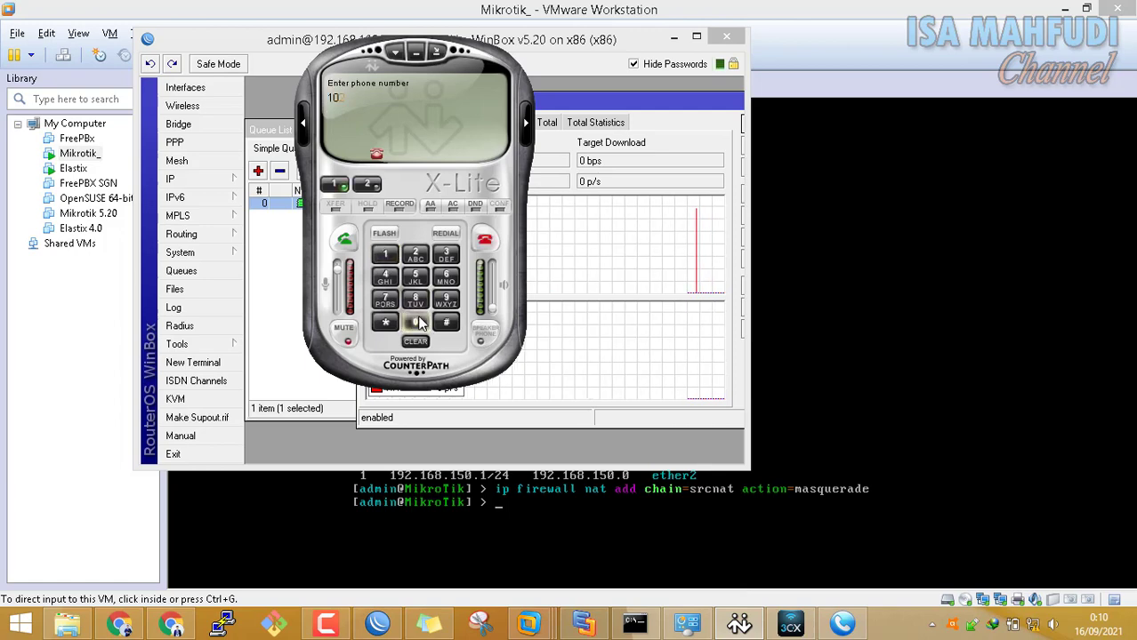
pyautogui.click(415, 255)
pyautogui.click(345, 242)
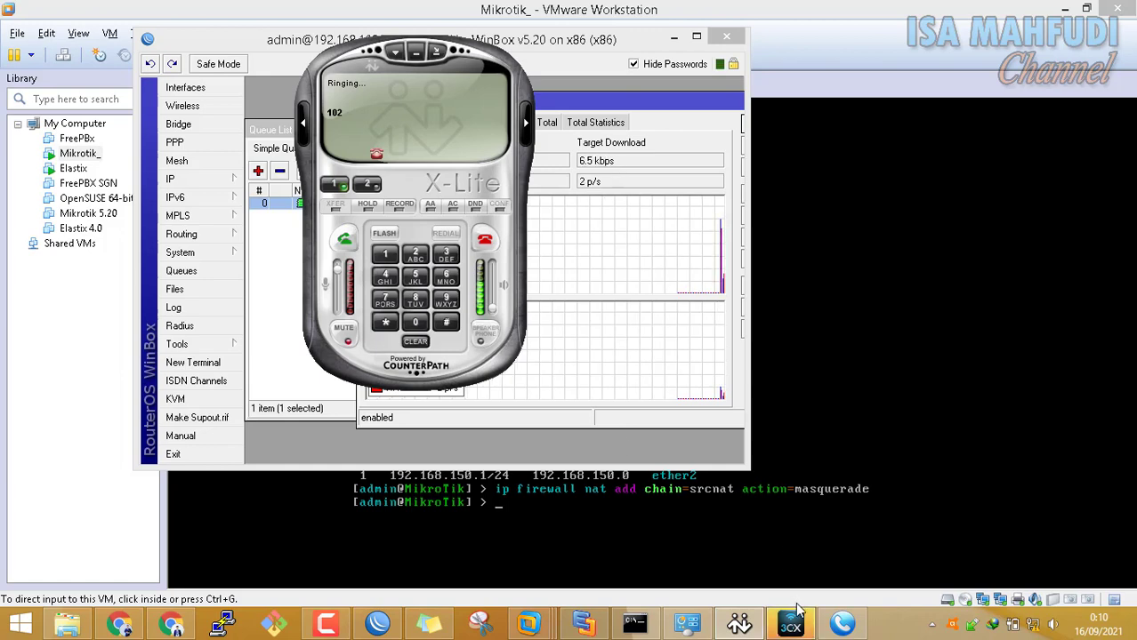
pyautogui.click(648, 150)
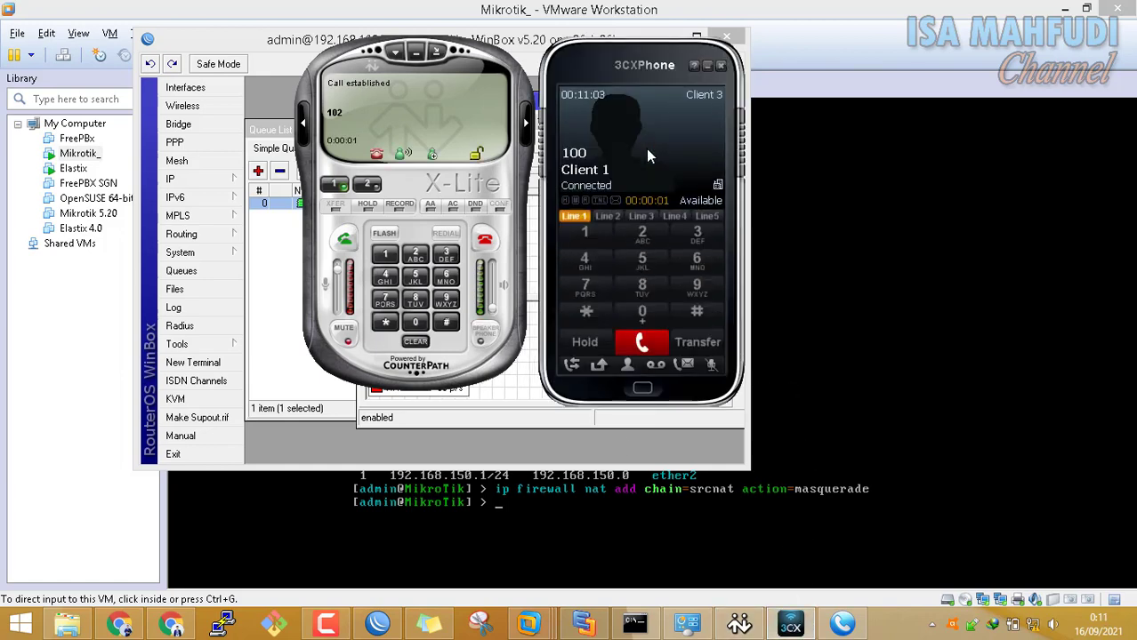
pyautogui.moveTo(481, 58); pyautogui.dragTo(716, 91)
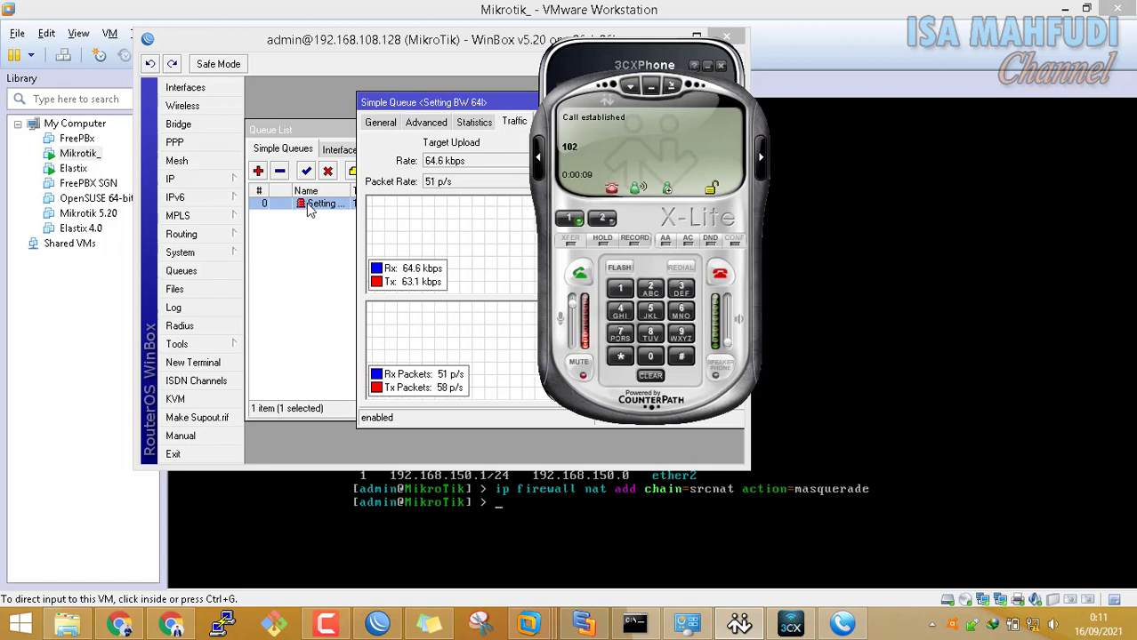
pyautogui.click(721, 275)
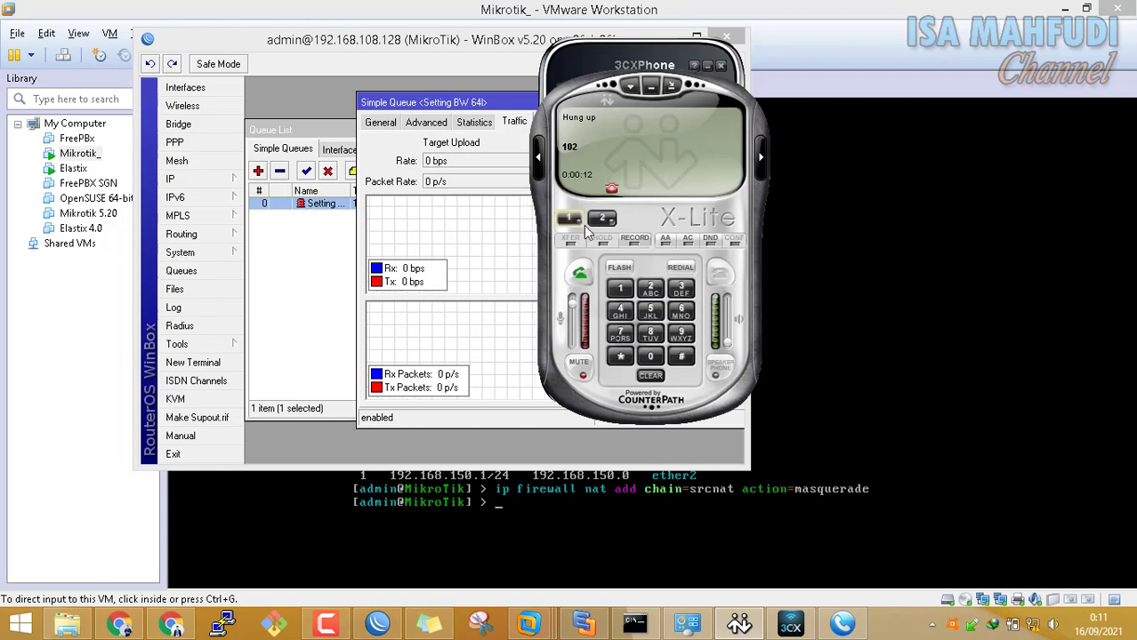
pyautogui.moveTo(724, 112); pyautogui.dragTo(922, 96)
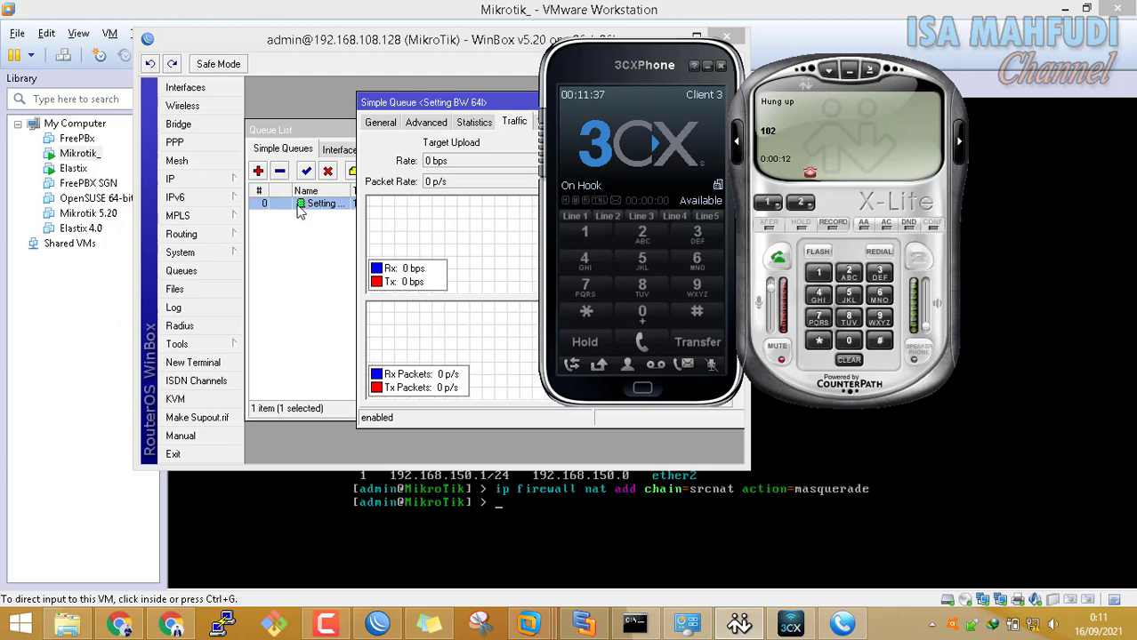
pyautogui.moveTo(466, 103); pyautogui.dragTo(459, 101)
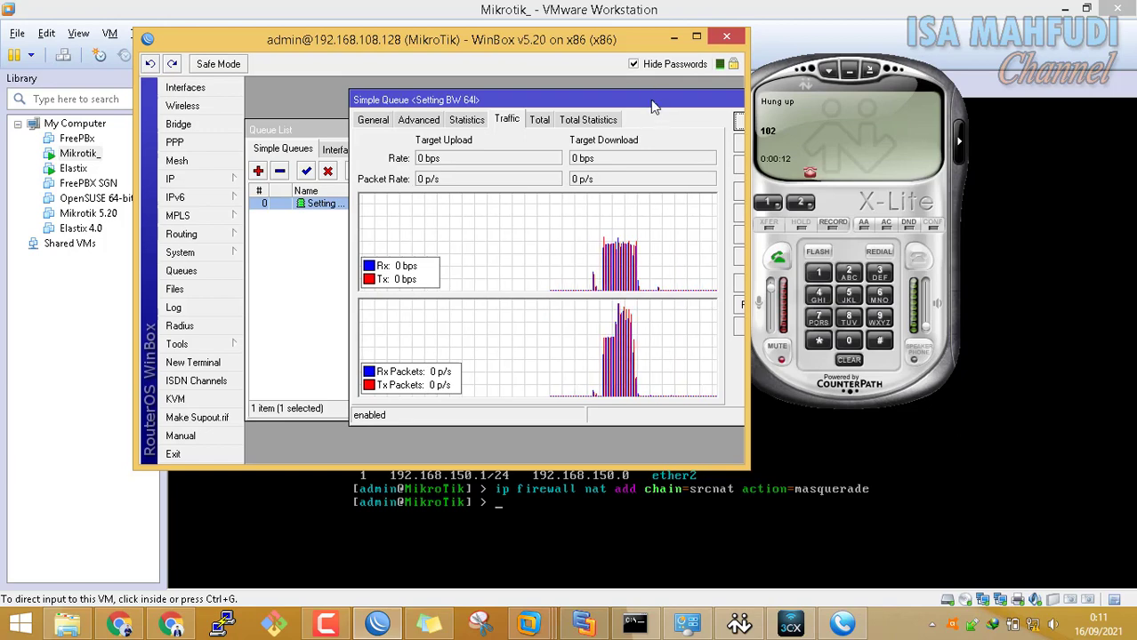
pyautogui.moveTo(654, 100); pyautogui.dragTo(642, 95)
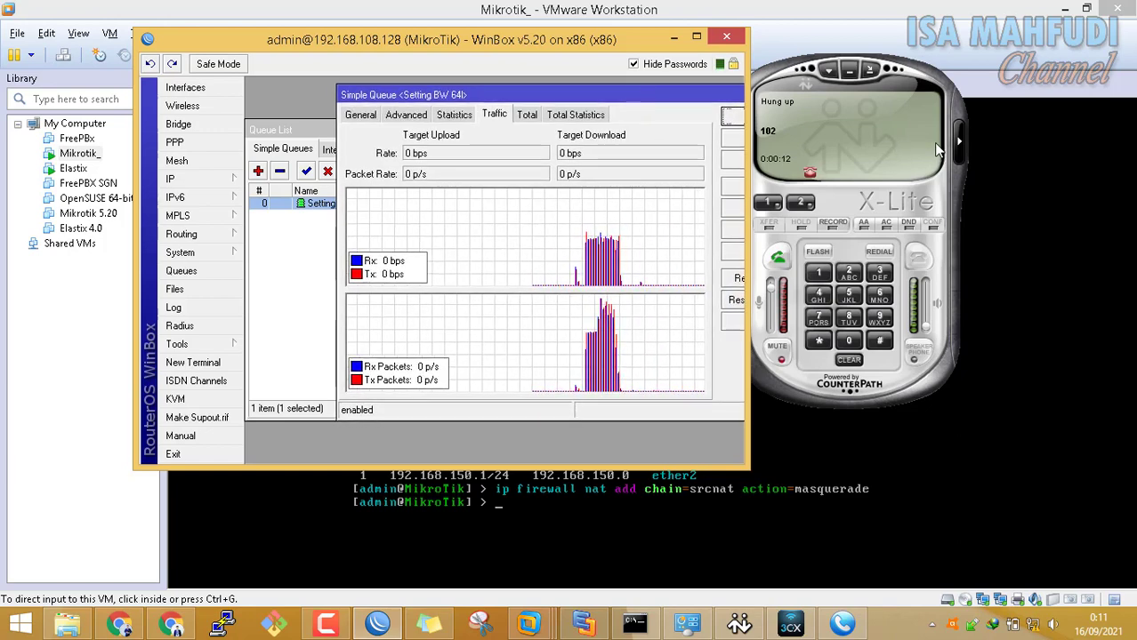
# Move X-Lite over the WinBox window and dial extension 102
pyautogui.click(922, 79)
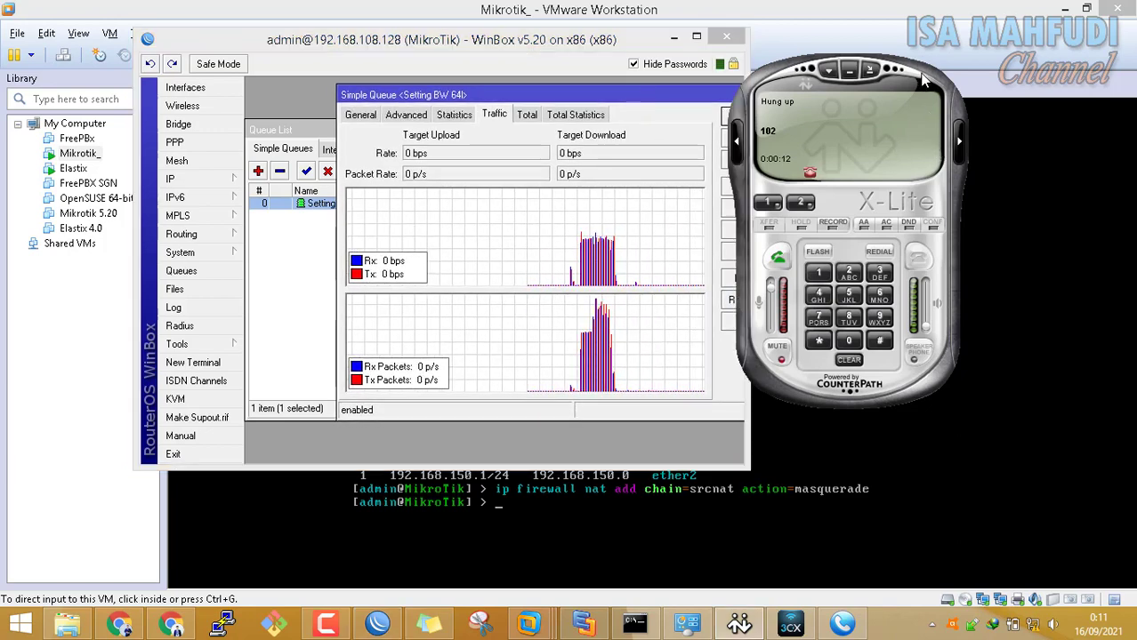
pyautogui.moveTo(923, 79); pyautogui.dragTo(609, 41)
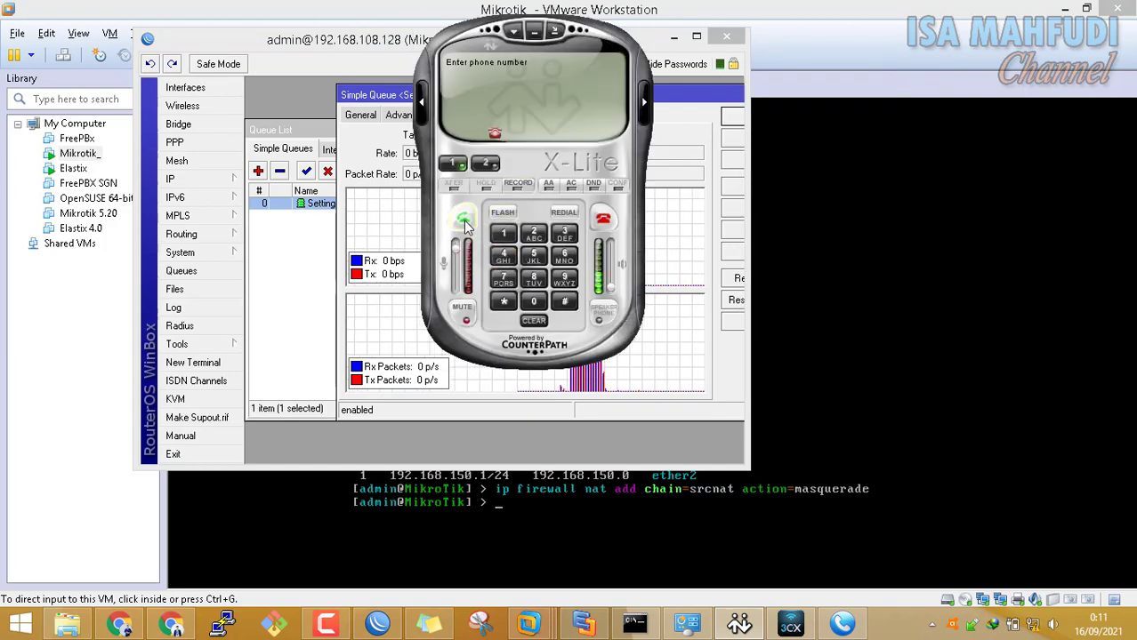
pyautogui.click(504, 233)
pyautogui.click(534, 301)
pyautogui.click(534, 233)
pyautogui.click(463, 219)
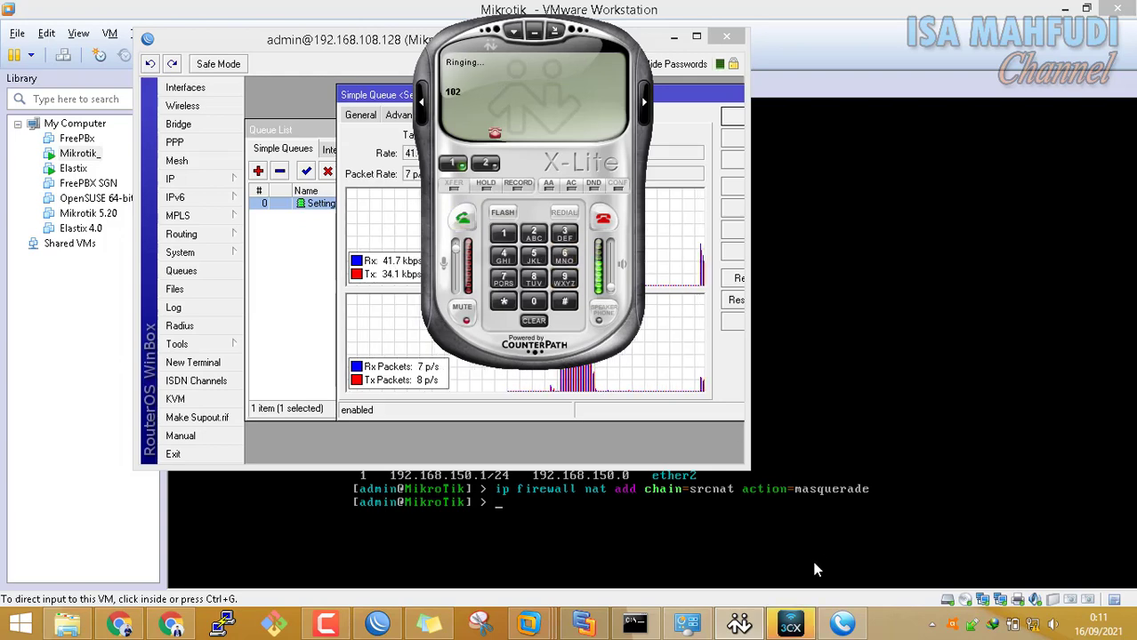
# Answer the call on 3CXPhone and move it aside so the 64k queue traffic graph stays visible
pyautogui.click(803, 627)
pyautogui.click(642, 145)
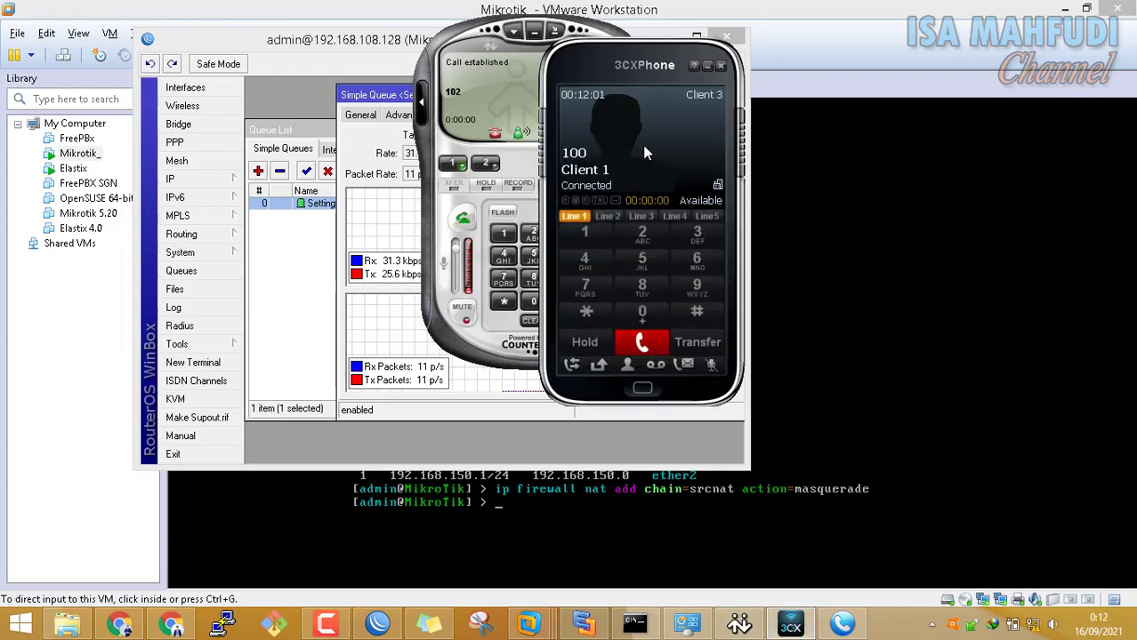
pyautogui.moveTo(564, 51); pyautogui.dragTo(1007, 80)
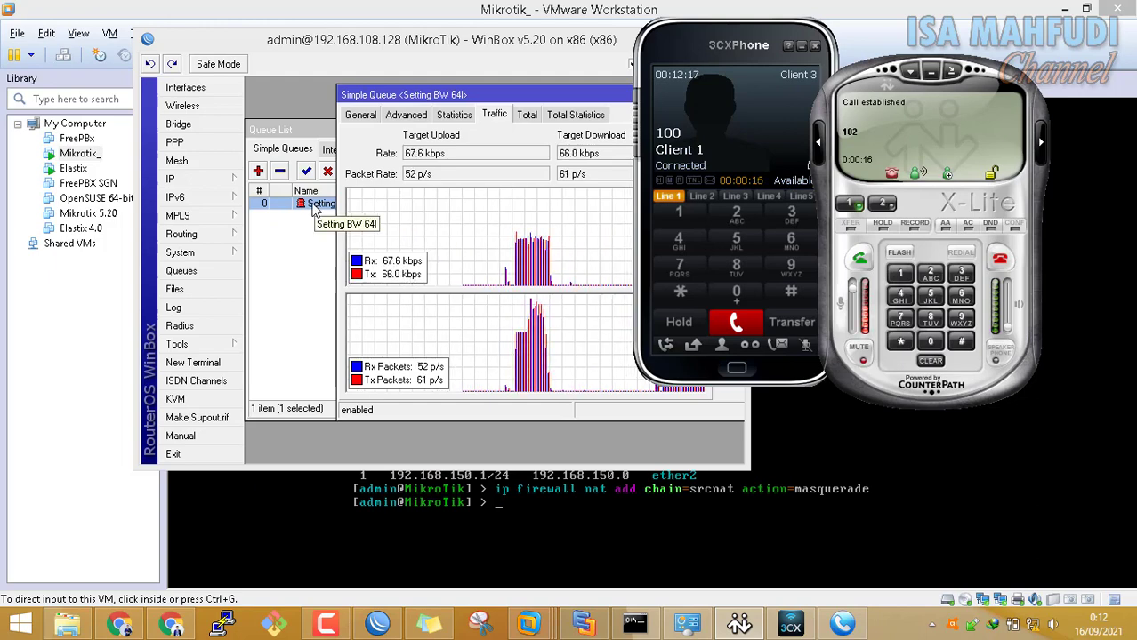
pyautogui.rightClick(313, 206)
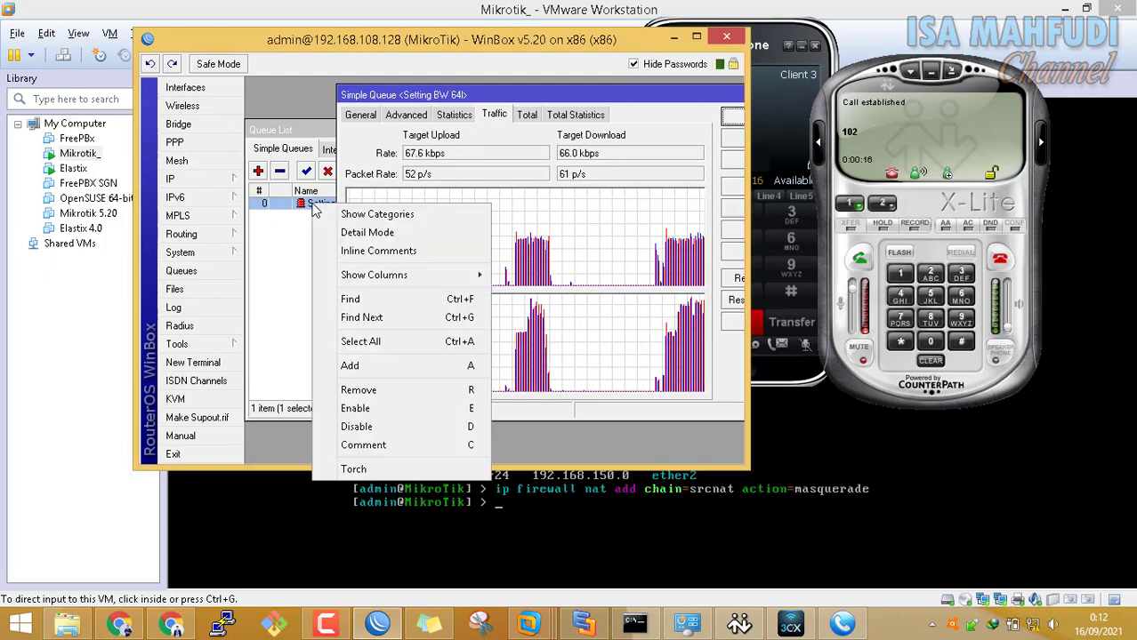
# Disable the Setting BW 64k queue, hang up, then redial 102 and answer on 3CXPhone
pyautogui.click(389, 426)
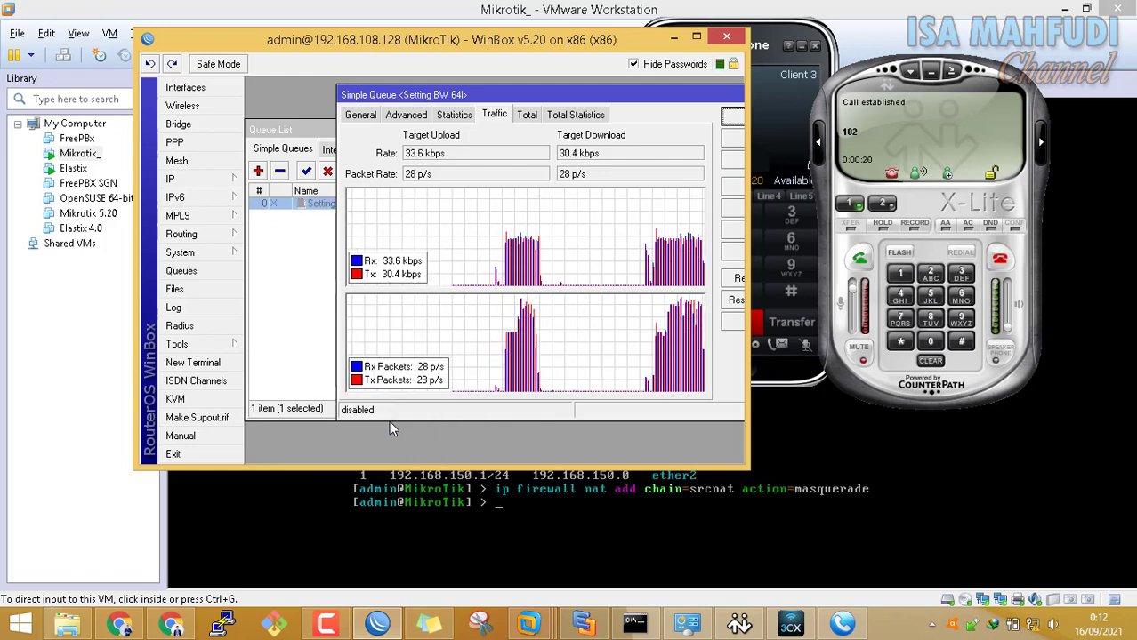
pyautogui.click(1002, 264)
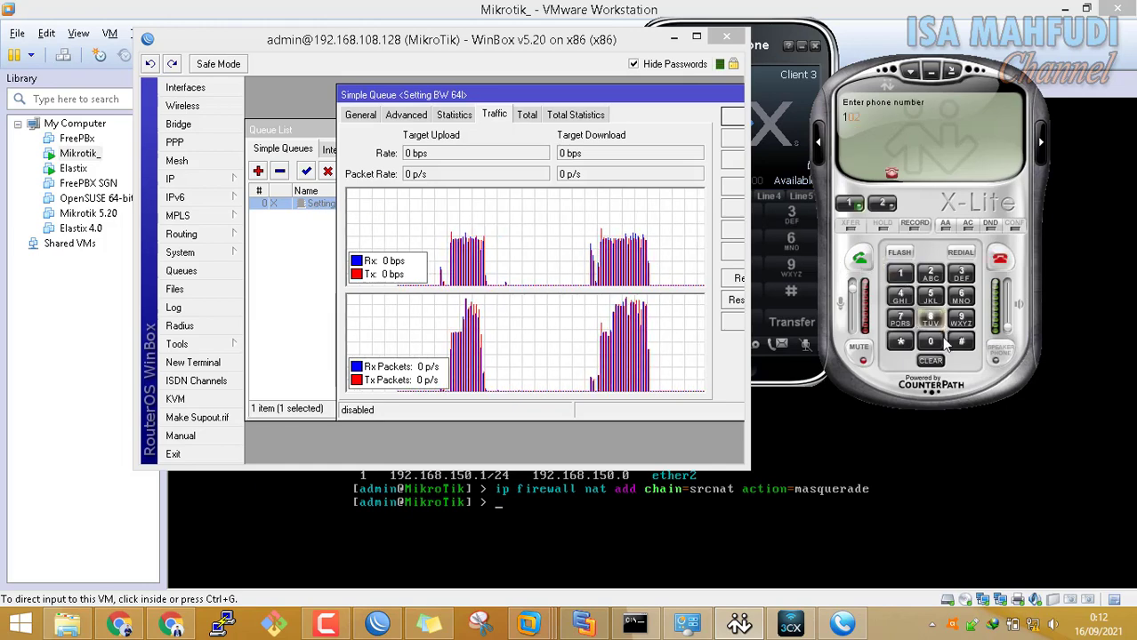
pyautogui.click(867, 265)
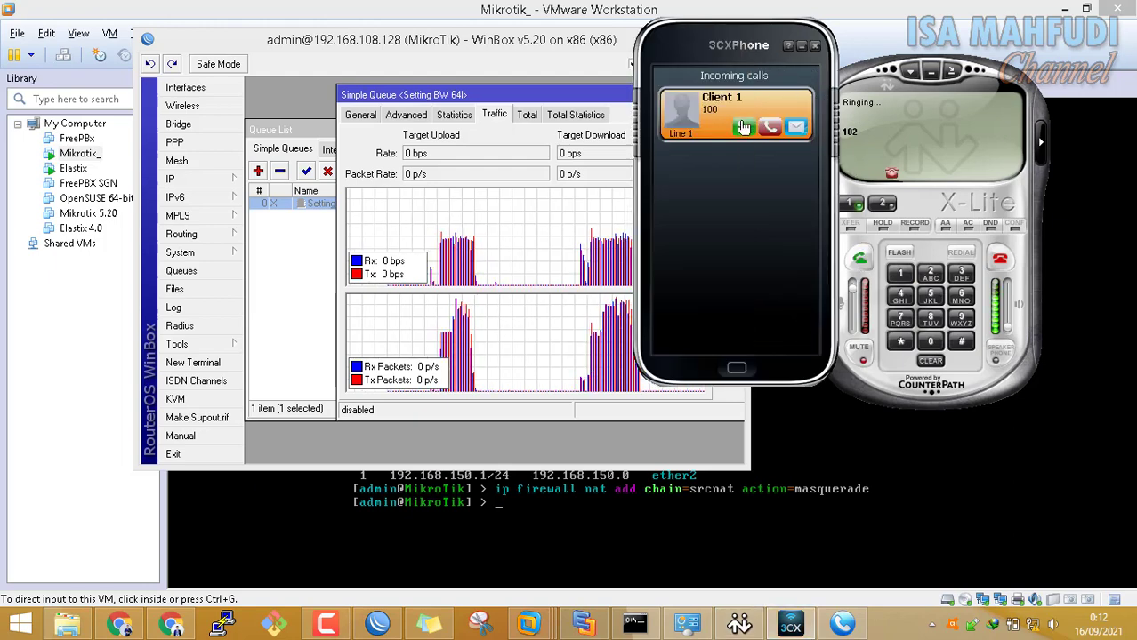
pyautogui.click(743, 128)
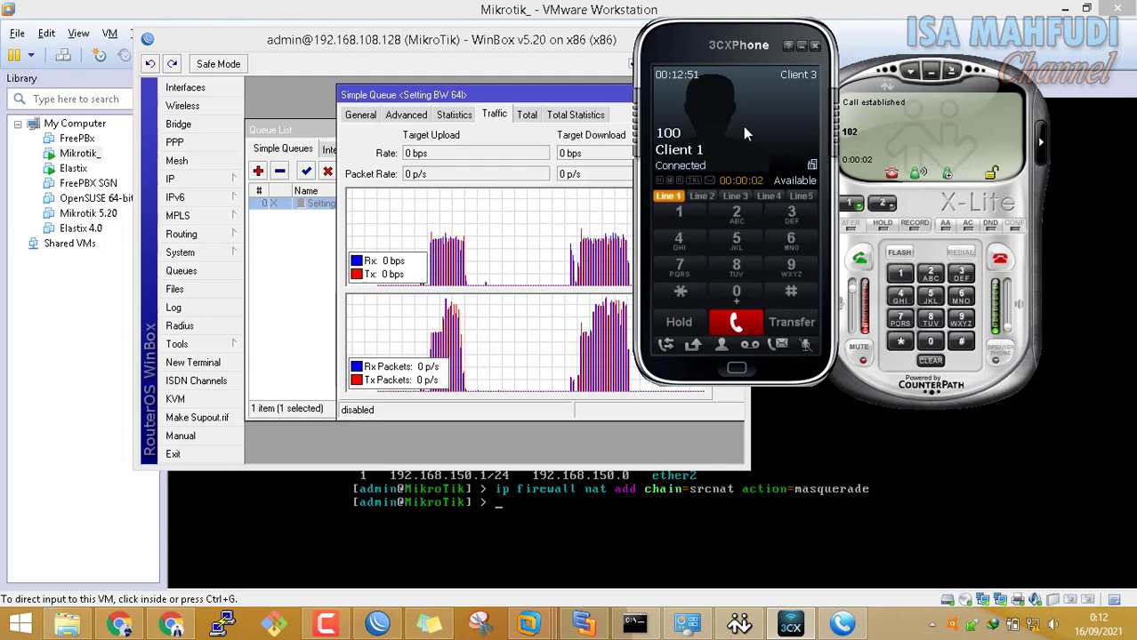
pyautogui.moveTo(739, 43); pyautogui.dragTo(691, 45)
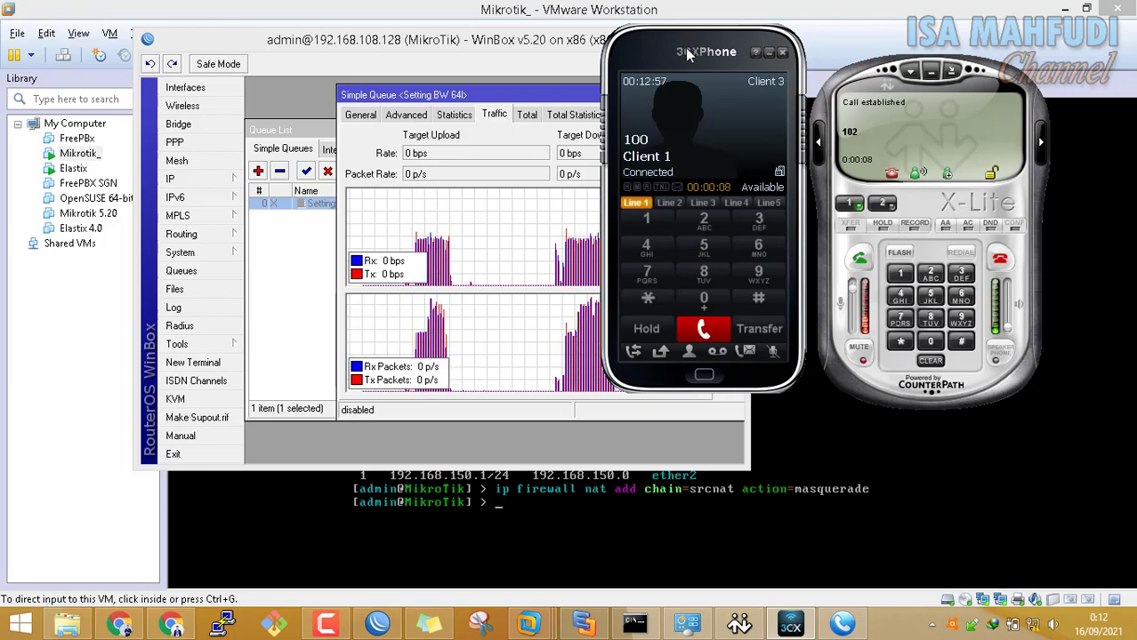
# Enable the Setting BW 64k queue and check the live 3CXPhone call
pyautogui.click(318, 203)
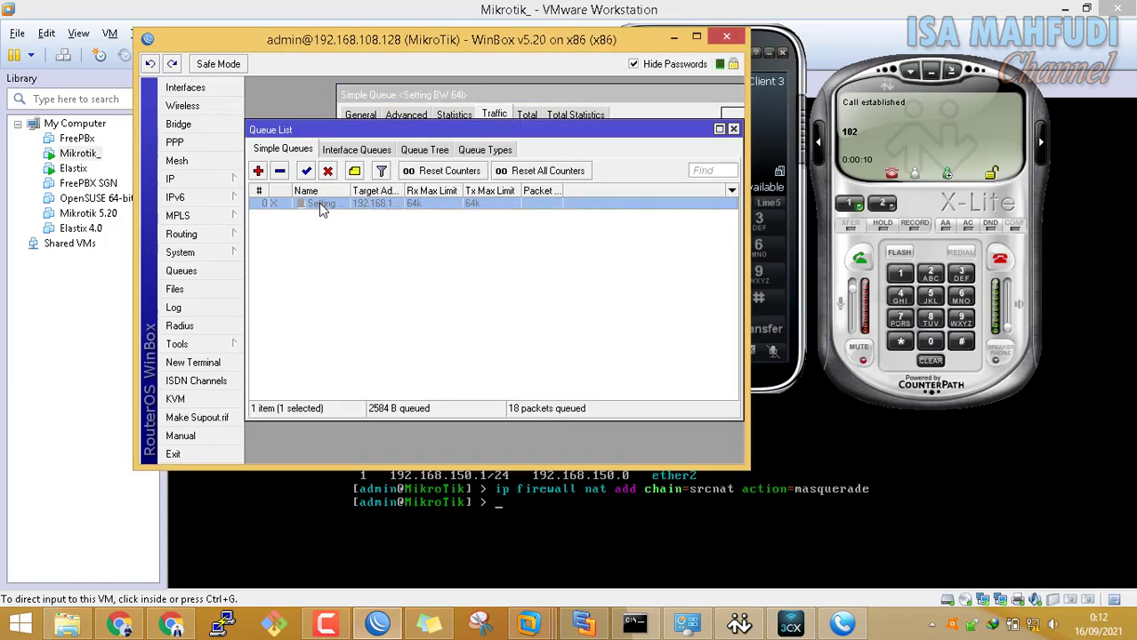
pyautogui.rightClick(318, 203)
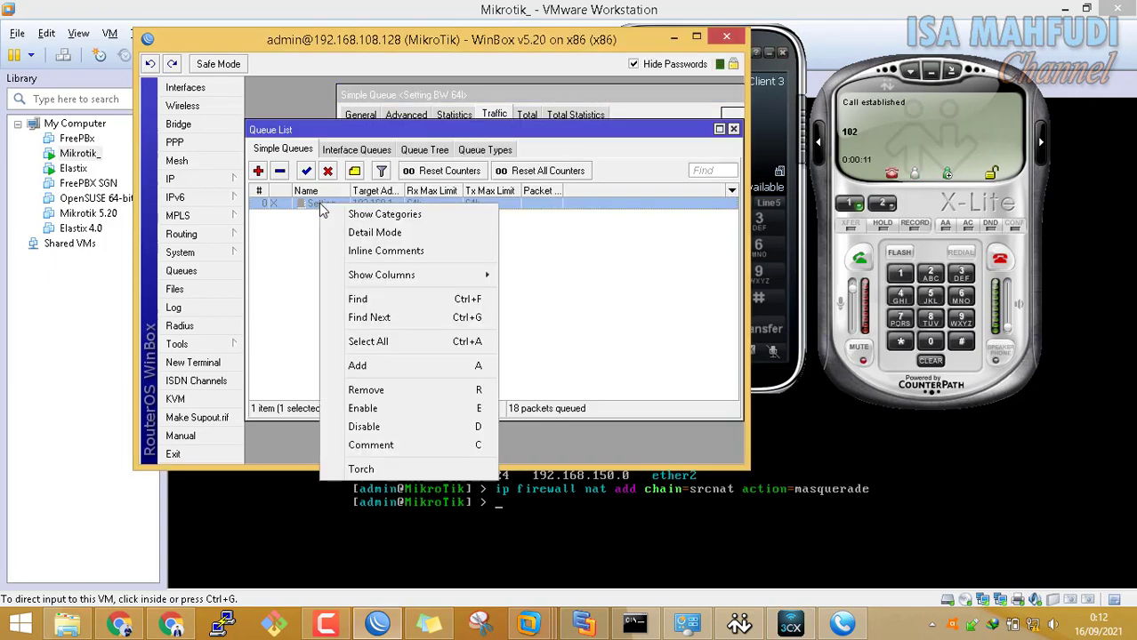
pyautogui.click(420, 409)
pyautogui.click(789, 77)
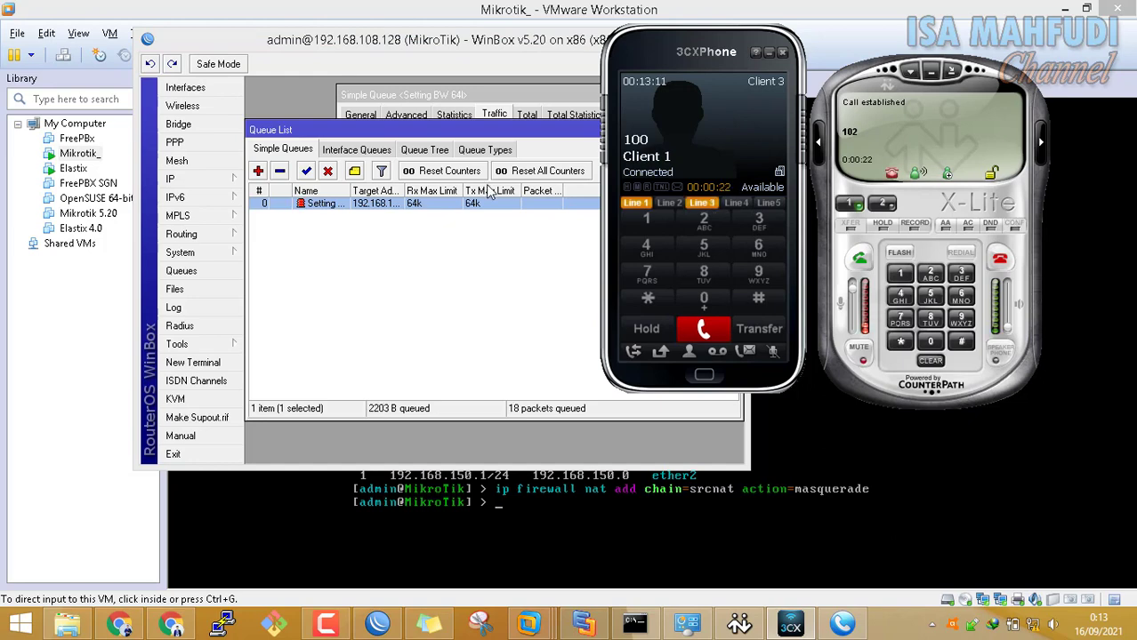
# Disable the 64k queue again and hang up the X-Lite call
pyautogui.rightClick(322, 213)
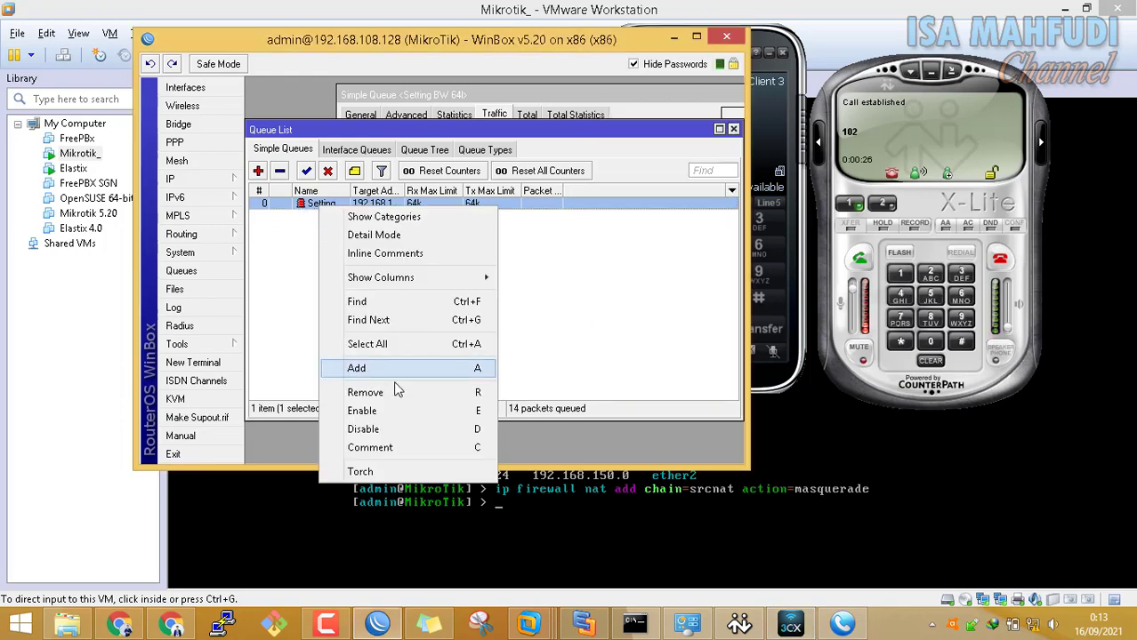
pyautogui.click(415, 431)
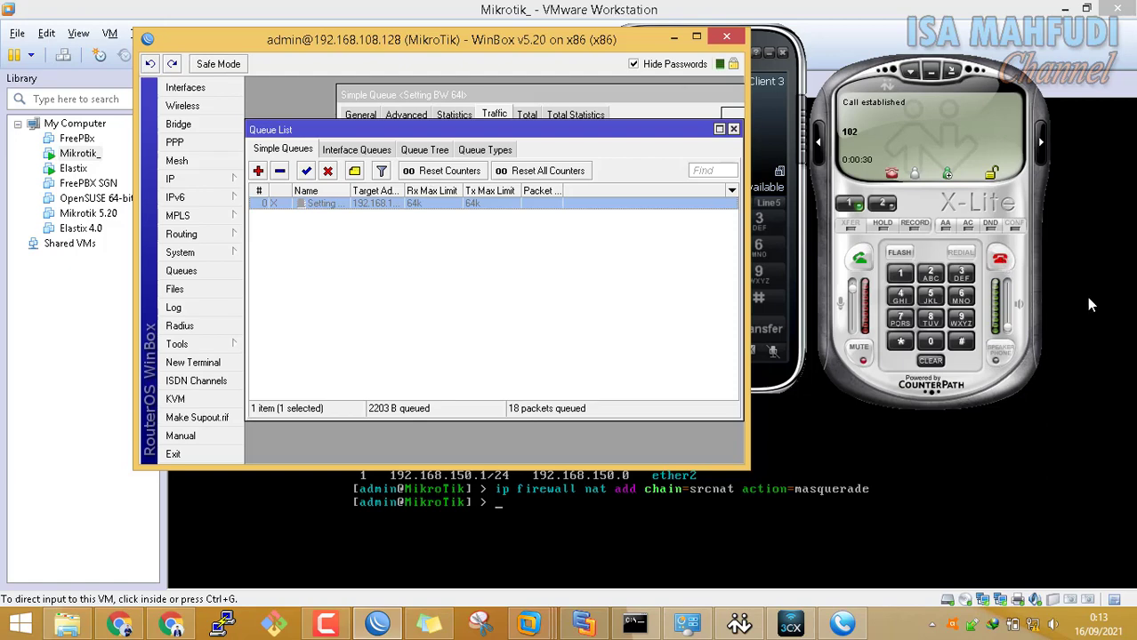
pyautogui.click(999, 263)
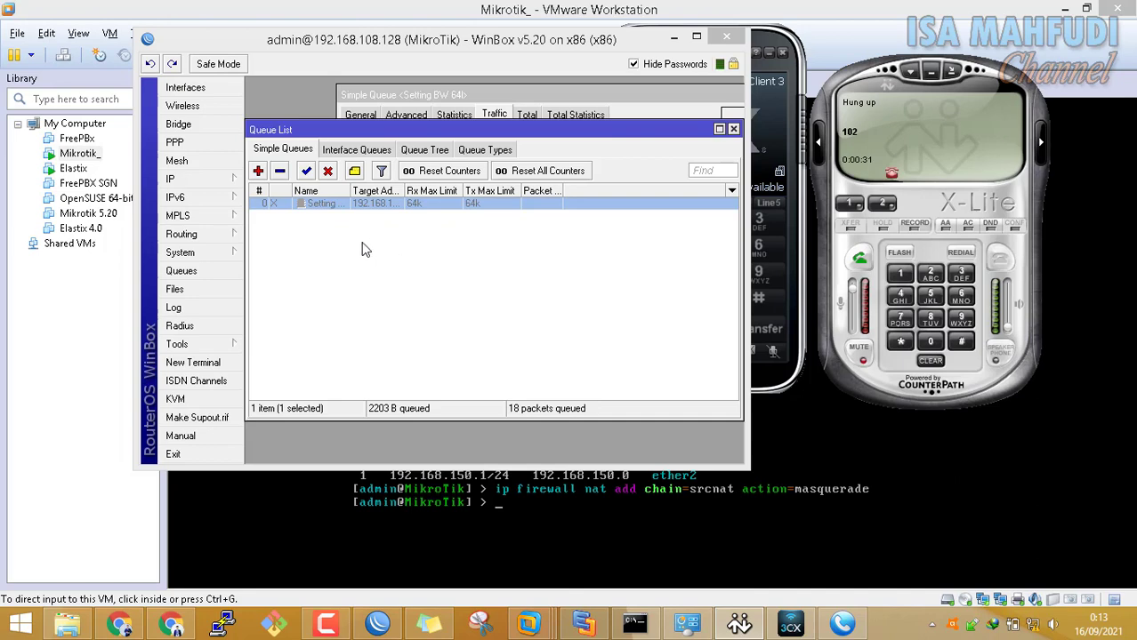
pyautogui.click(259, 176)
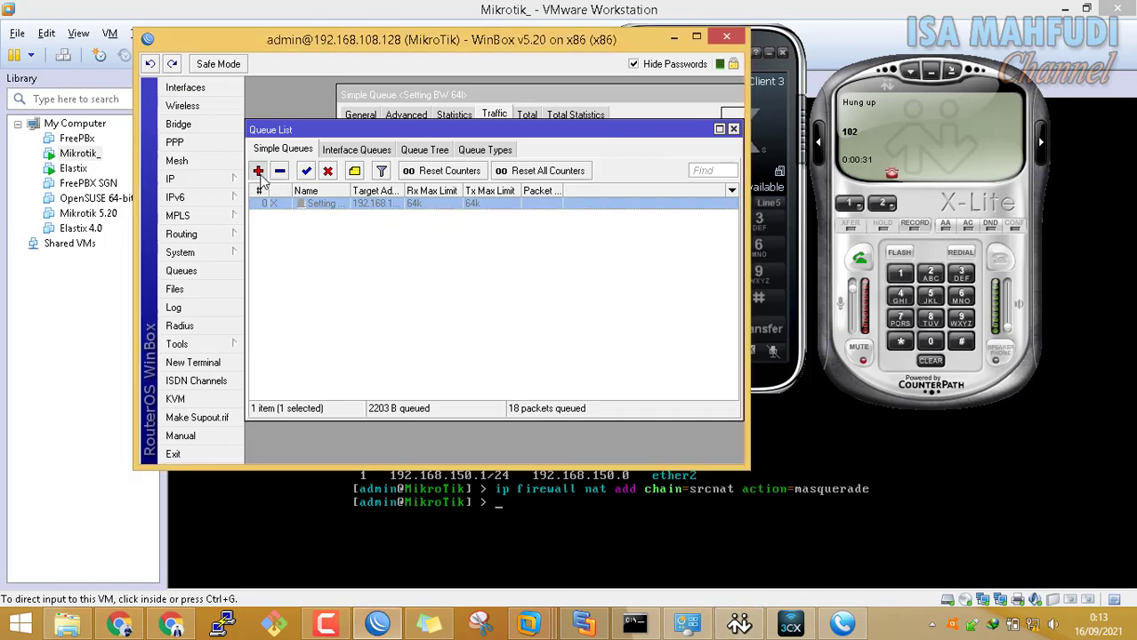
# Add queue 'Setting BW 2M' for 192.168.150.0/24 with 2M upload and 2M download max limits
pyautogui.click(258, 171)
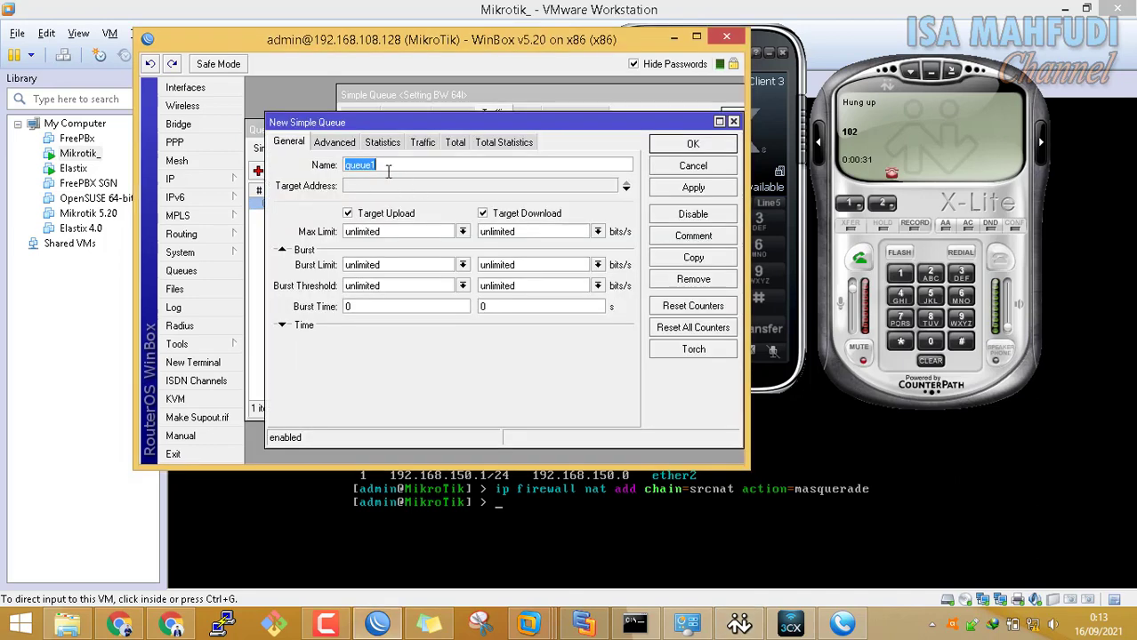
pyautogui.write('Setting BW 2M')
pyautogui.click(435, 190)
pyautogui.write('192.168.150.0/24')
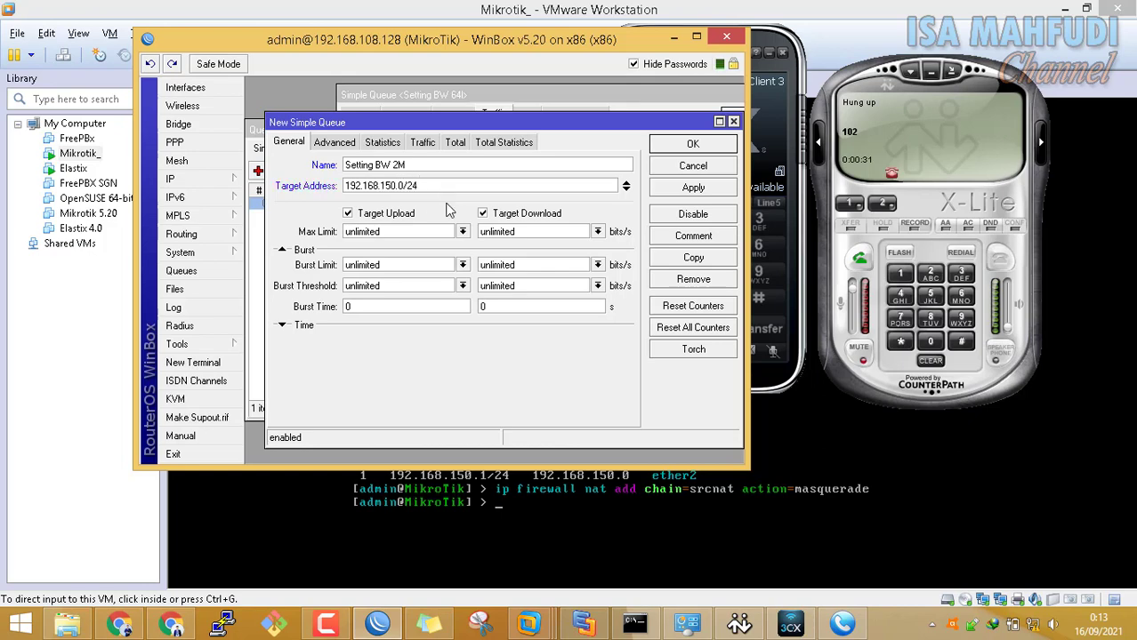
pyautogui.click(463, 233)
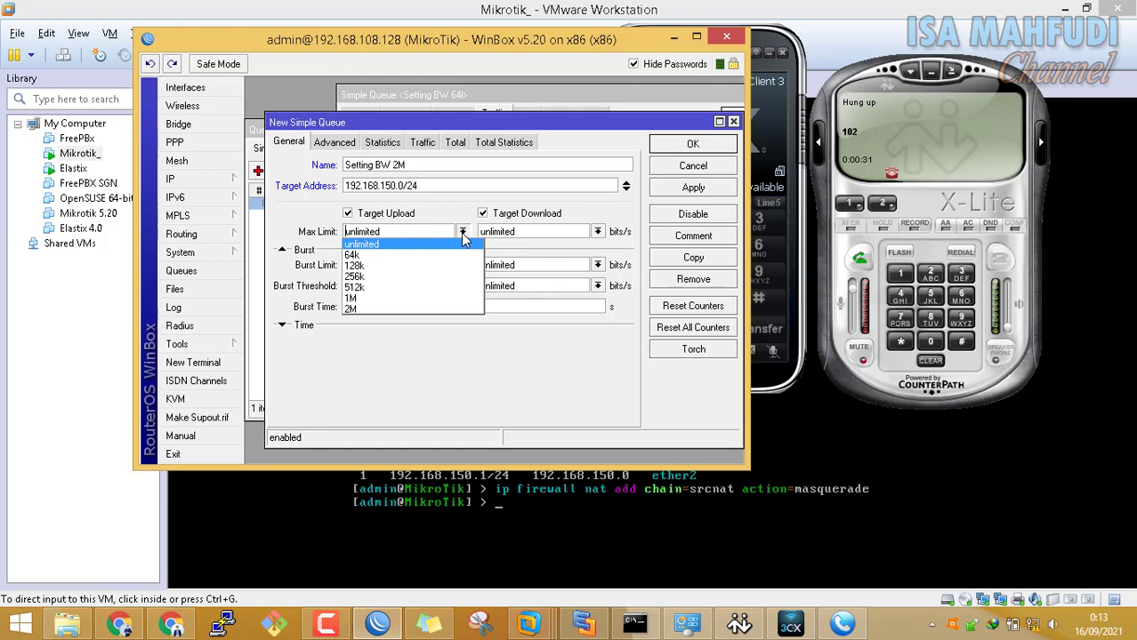
pyautogui.click(444, 310)
pyautogui.click(598, 232)
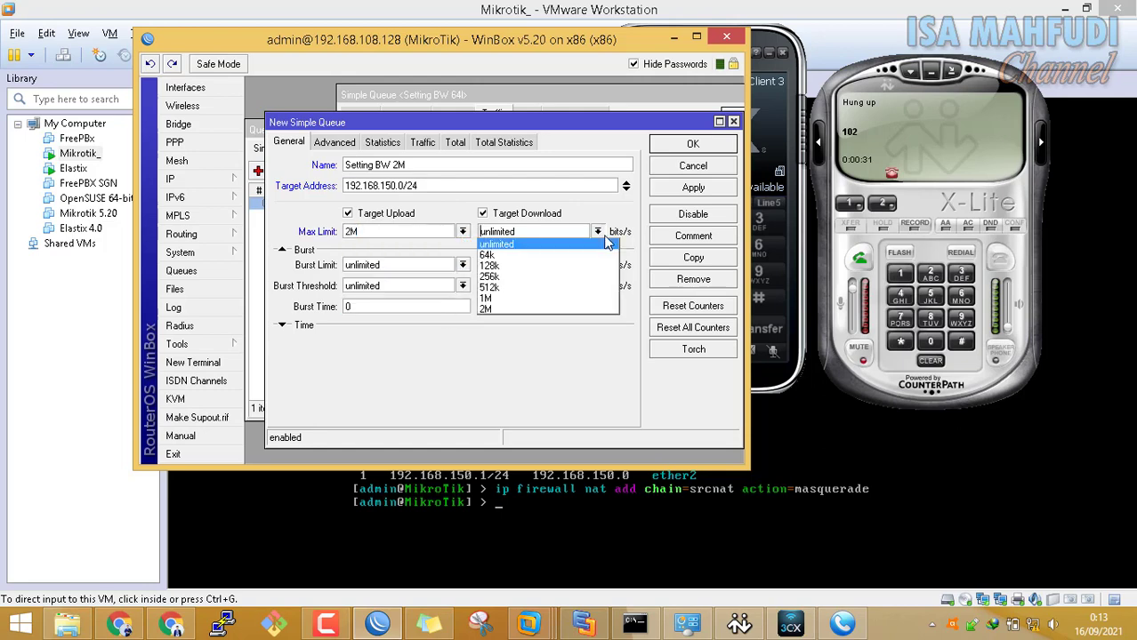
pyautogui.click(591, 311)
pyautogui.click(691, 146)
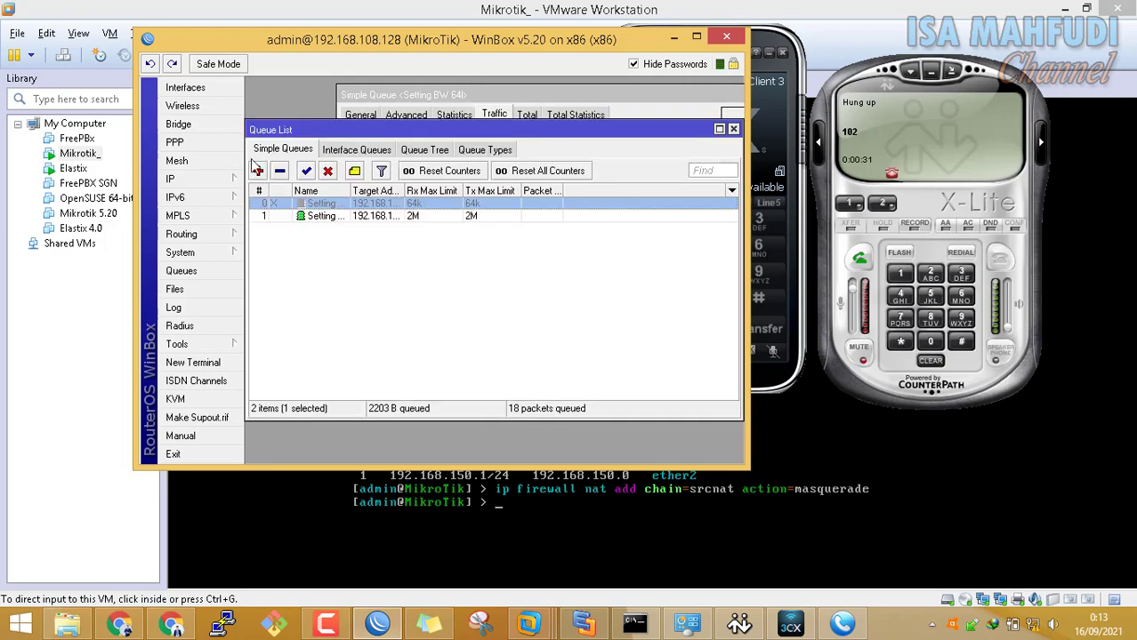
# Disable the new Setting BW 2M queue
pyautogui.click(327, 219)
pyautogui.rightClick(326, 219)
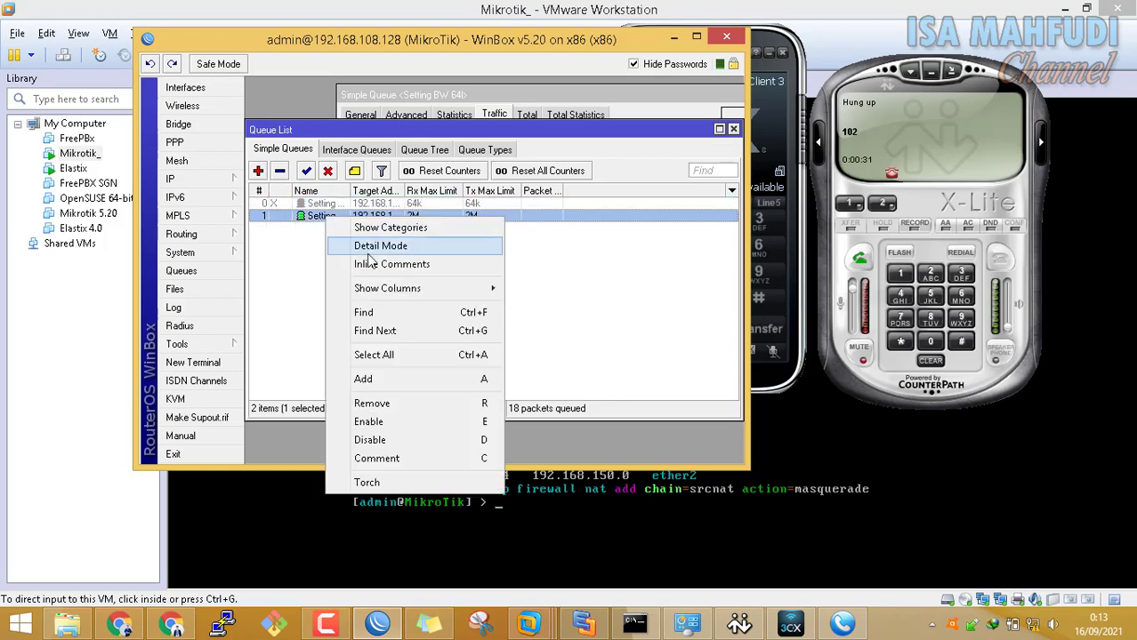
pyautogui.click(320, 330)
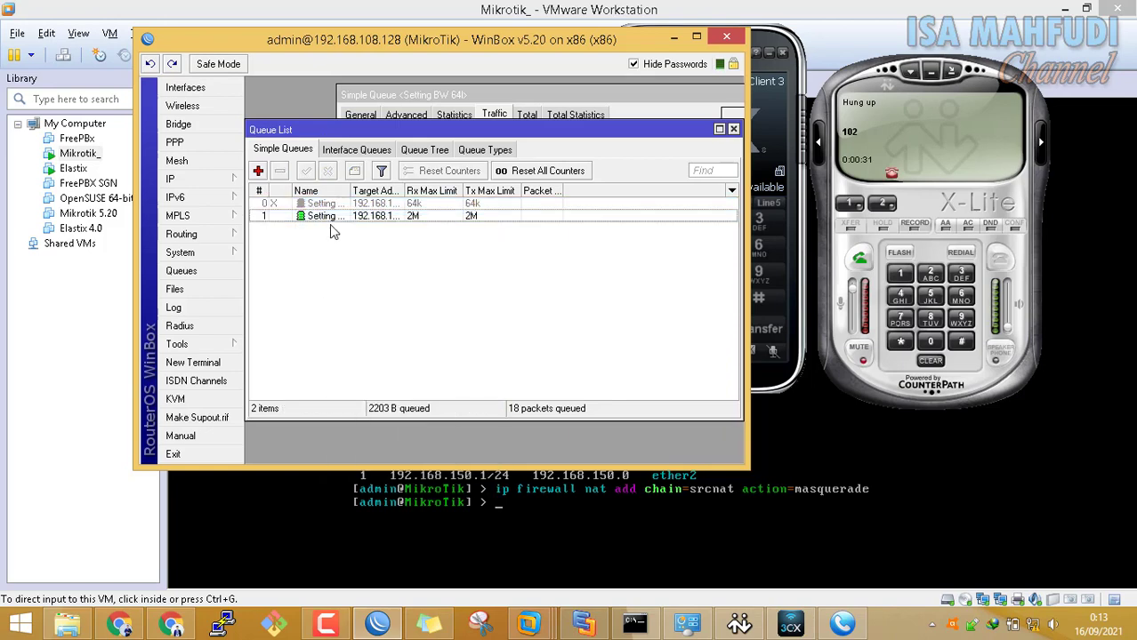
pyautogui.rightClick(336, 223)
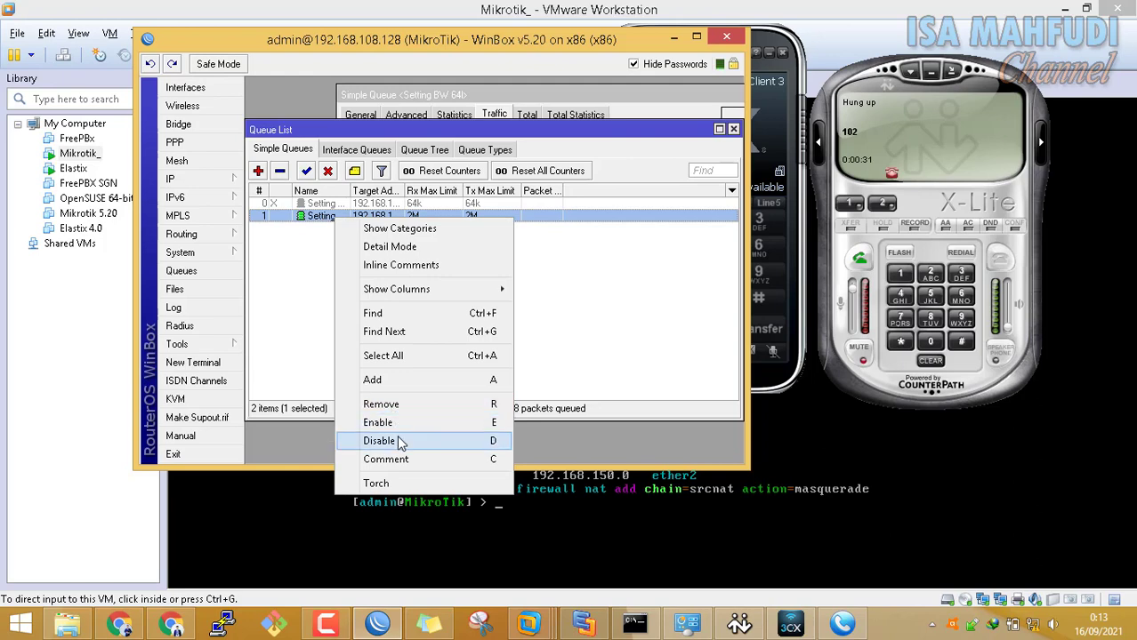
pyautogui.click(399, 442)
# Dial extension 102 from X-Lite
pyautogui.click(870, 74)
pyautogui.click(897, 271)
pyautogui.click(934, 342)
pyautogui.click(929, 273)
pyautogui.click(861, 258)
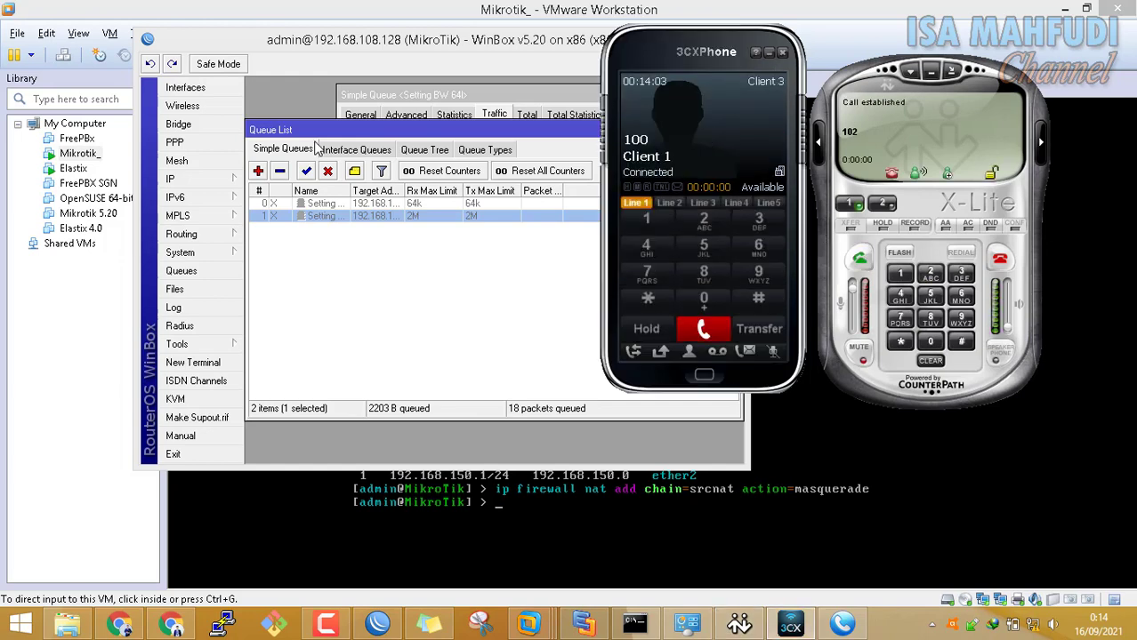
# Enable the 2M queue during the call, then disable it and hang up X-Lite
pyautogui.click(320, 221)
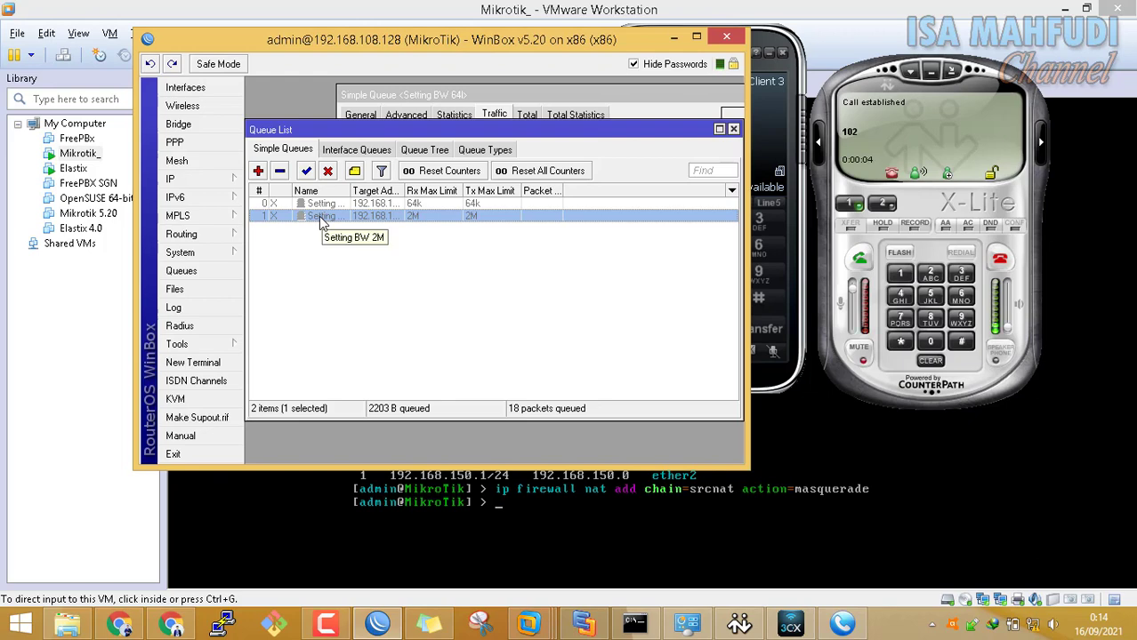
pyautogui.rightClick(322, 221)
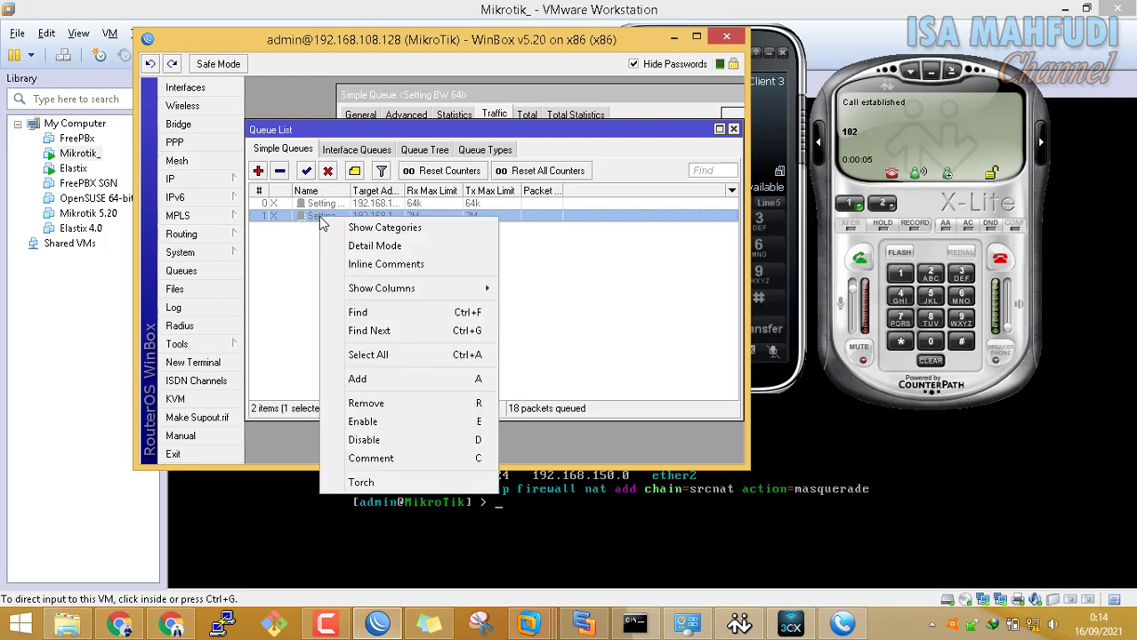
pyautogui.click(395, 418)
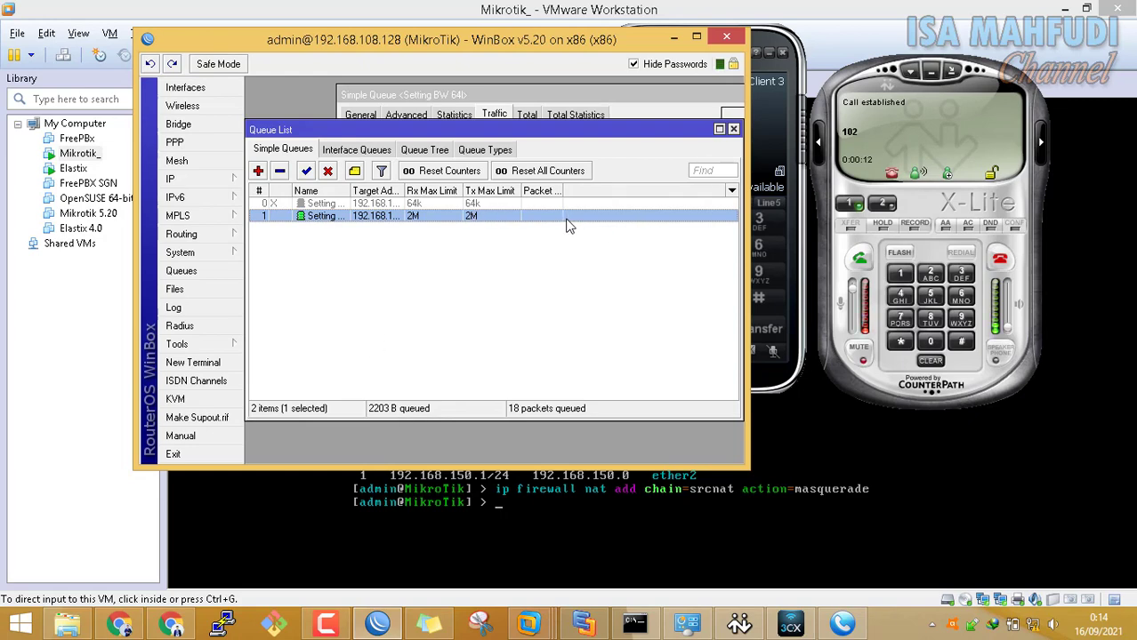
pyautogui.rightClick(322, 224)
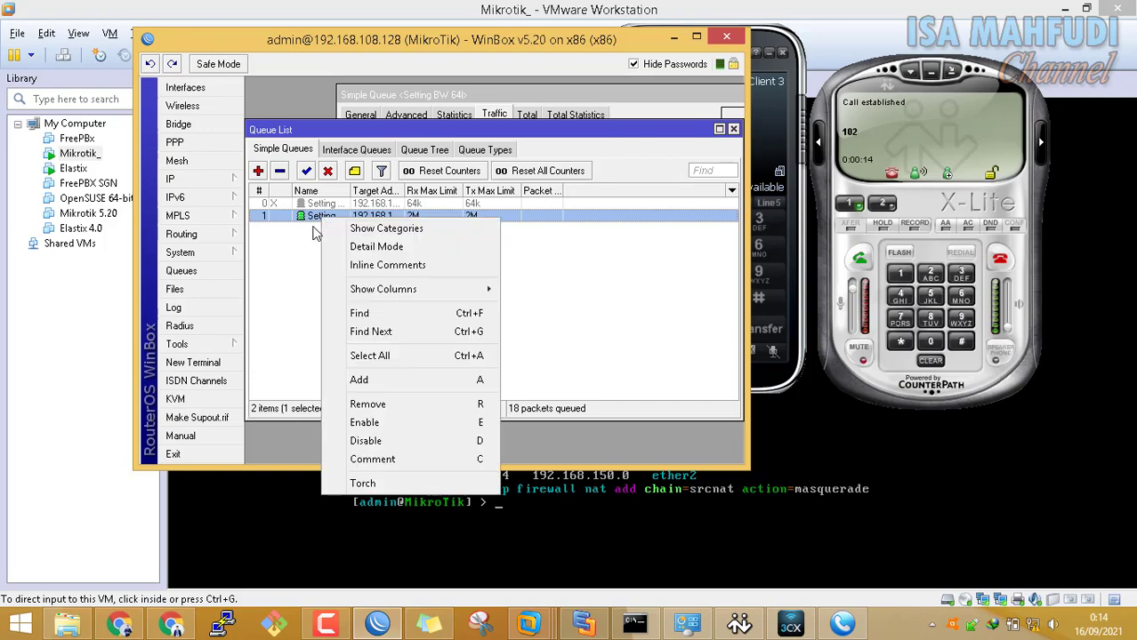
pyautogui.click(380, 440)
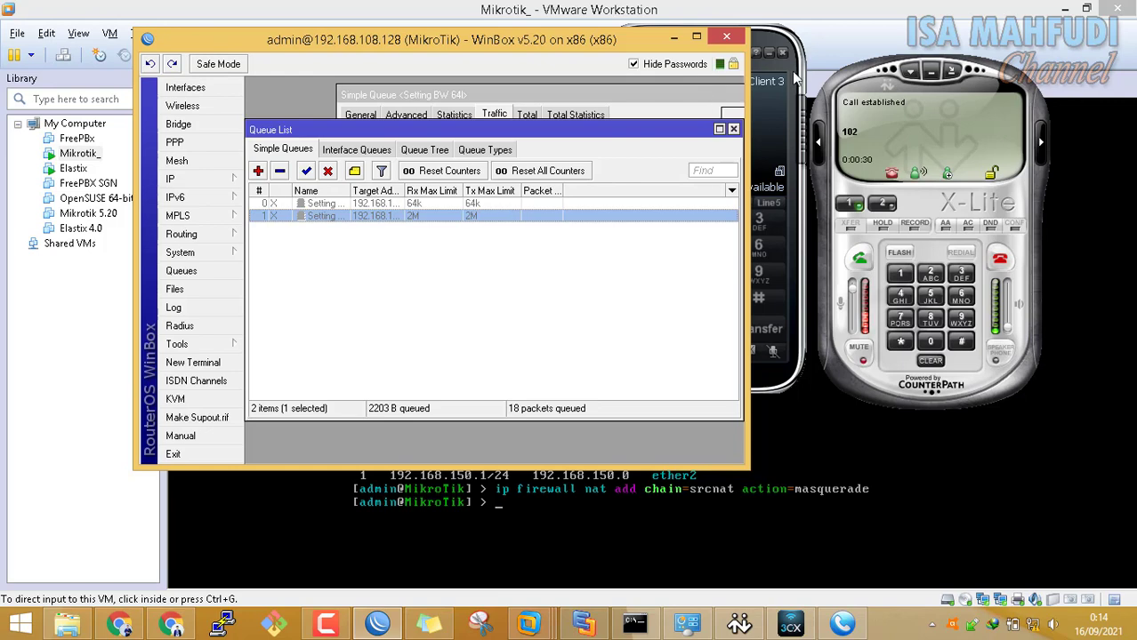
pyautogui.click(343, 237)
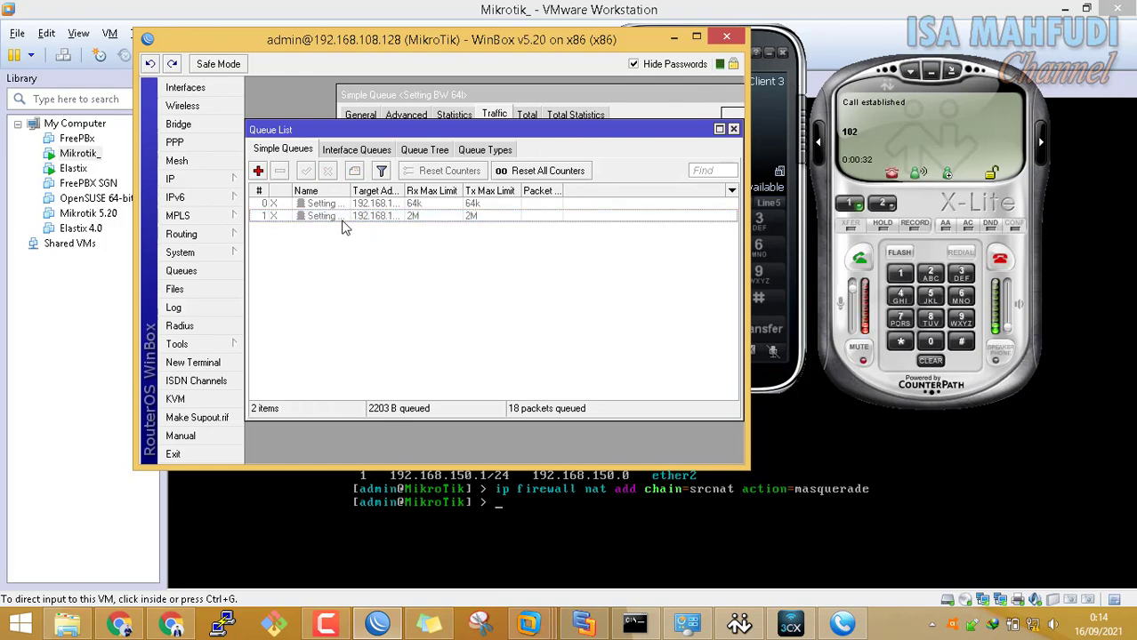
pyautogui.click(1000, 260)
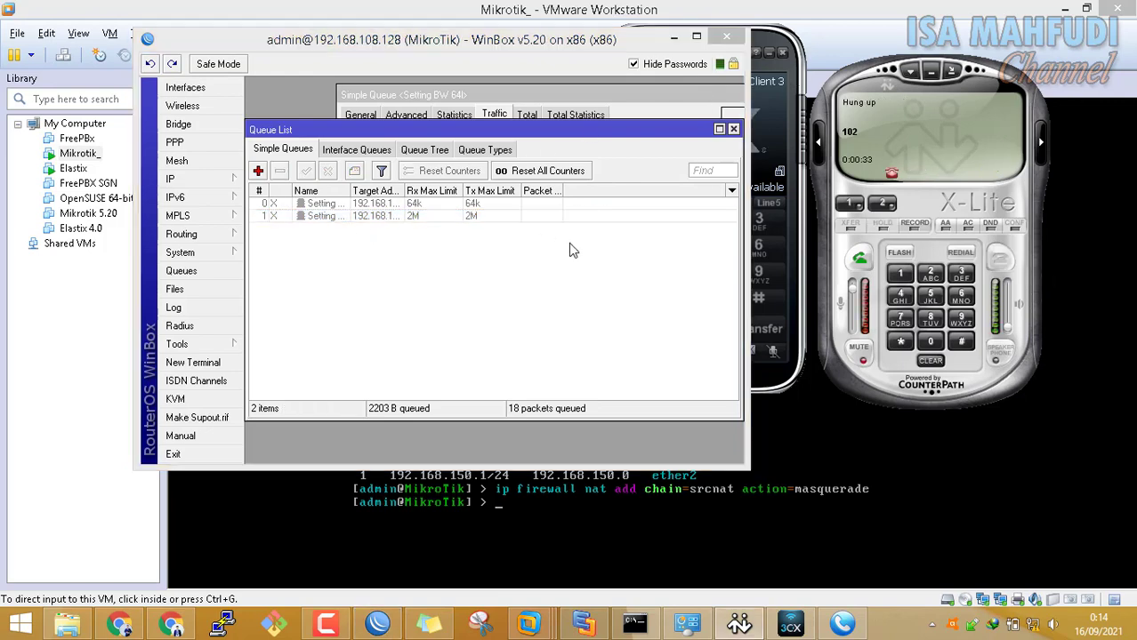
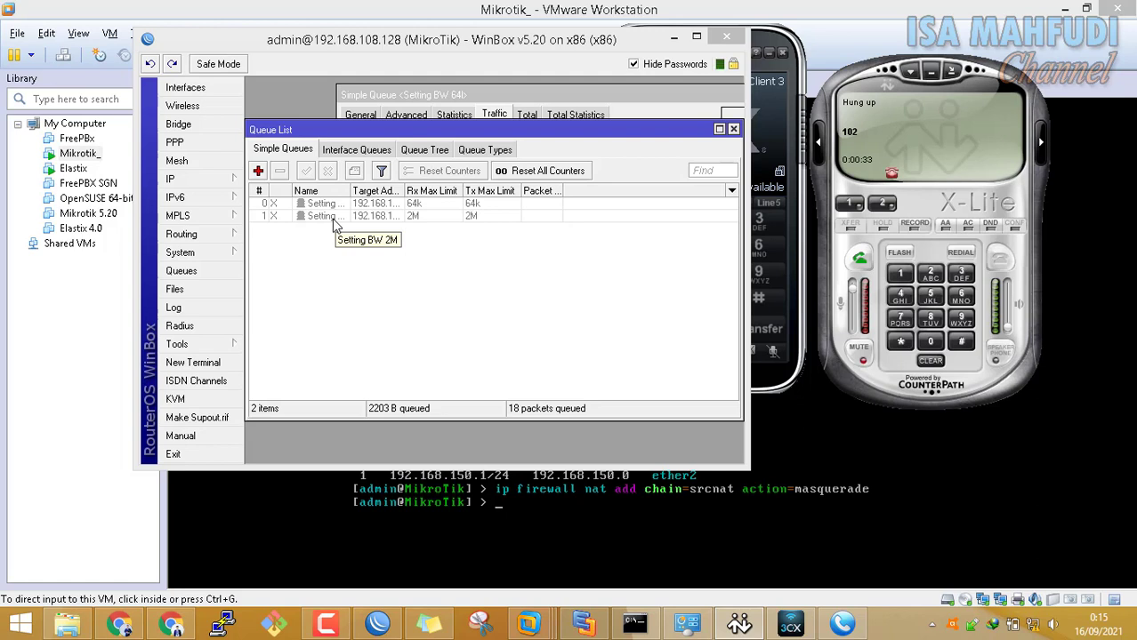
# Call extension 102 from X-Lite and answer the call in 3CXPhone
pyautogui.click(900, 273)
pyautogui.click(923, 337)
pyautogui.click(930, 273)
pyautogui.click(860, 258)
pyautogui.click(786, 68)
pyautogui.click(717, 133)
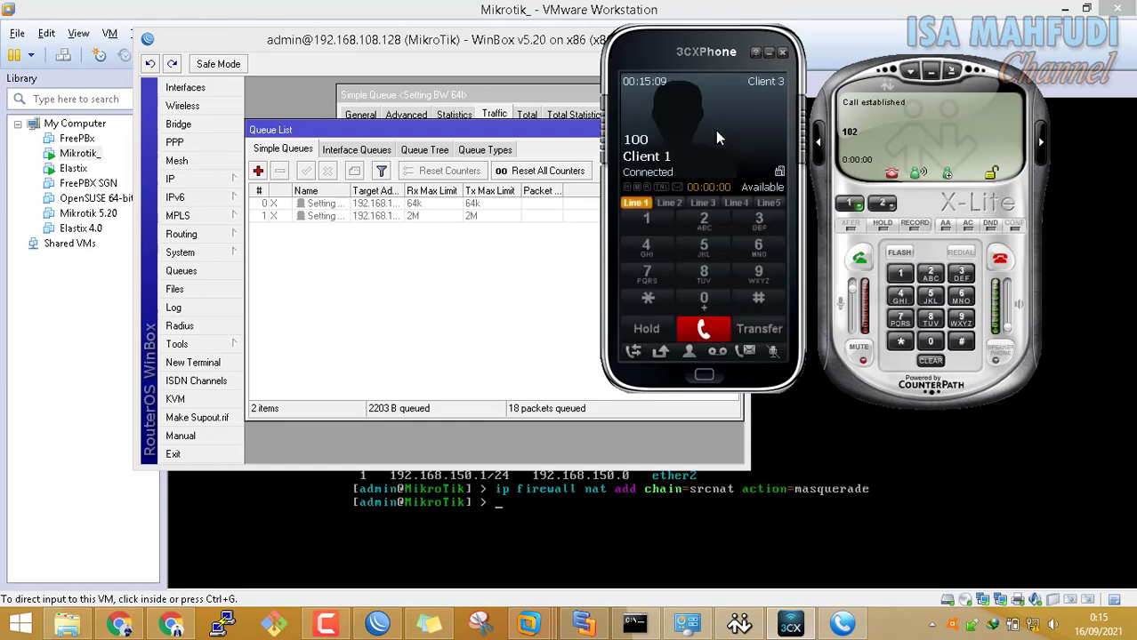
# Toggle the 2M simple queue on and off several times during the call, leaving it enabled
pyautogui.click(319, 218)
pyautogui.rightClick(318, 222)
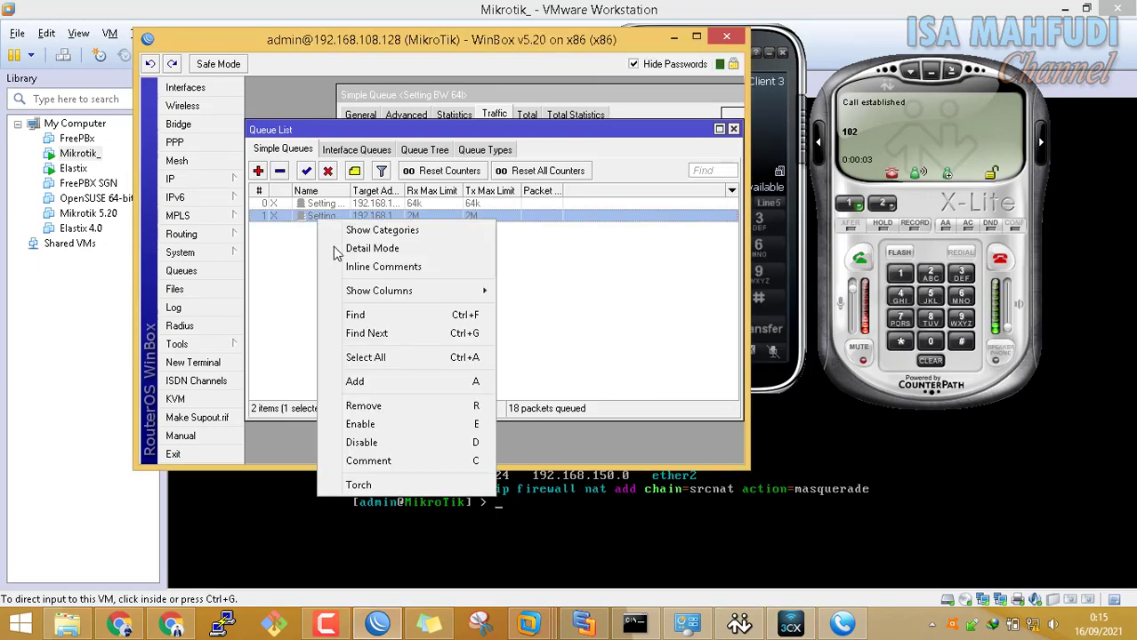
pyautogui.click(381, 425)
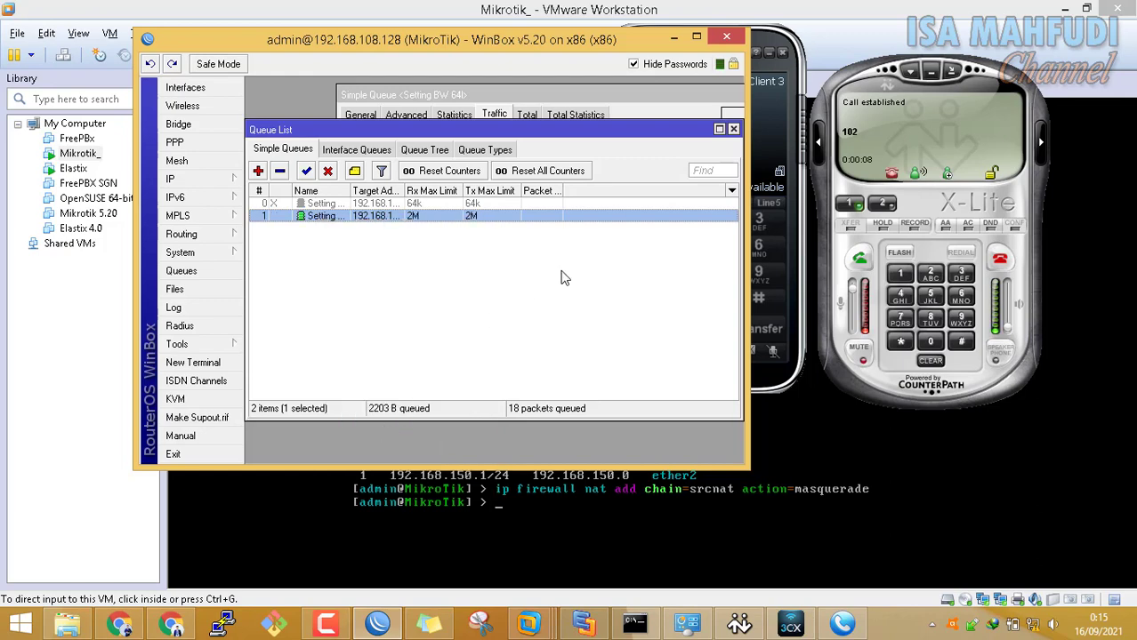
pyautogui.rightClick(334, 221)
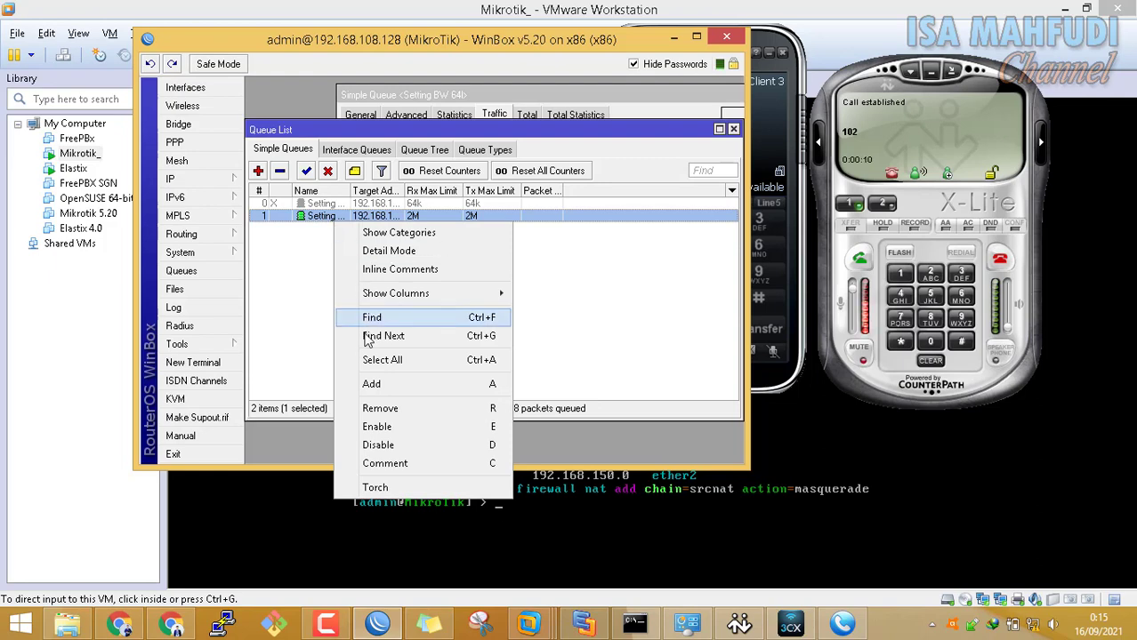
pyautogui.click(379, 444)
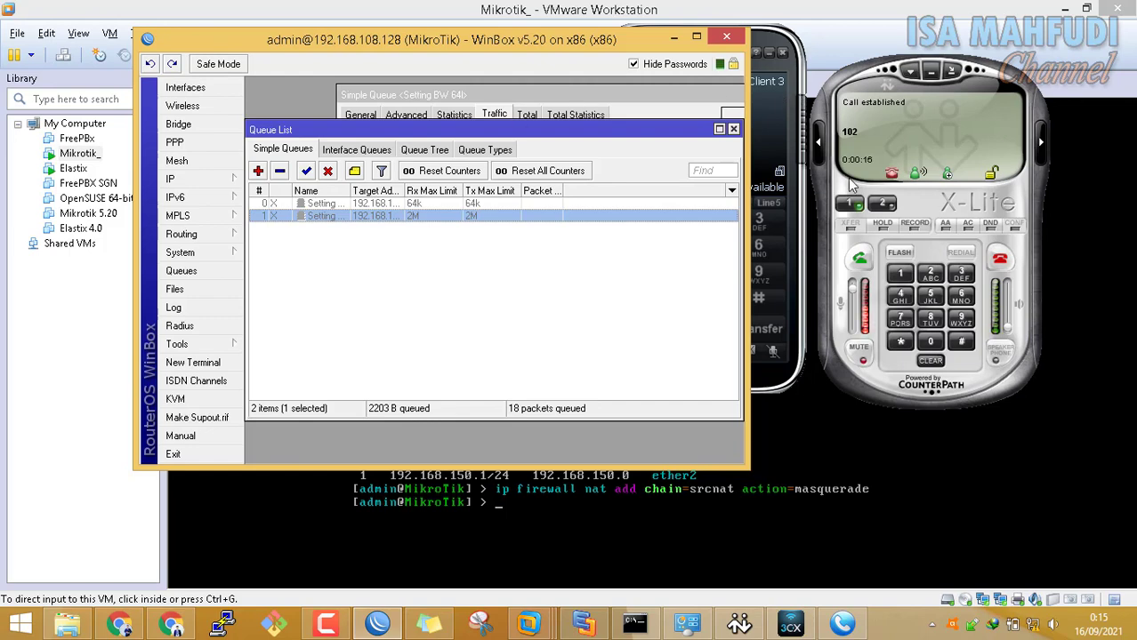
pyautogui.rightClick(398, 219)
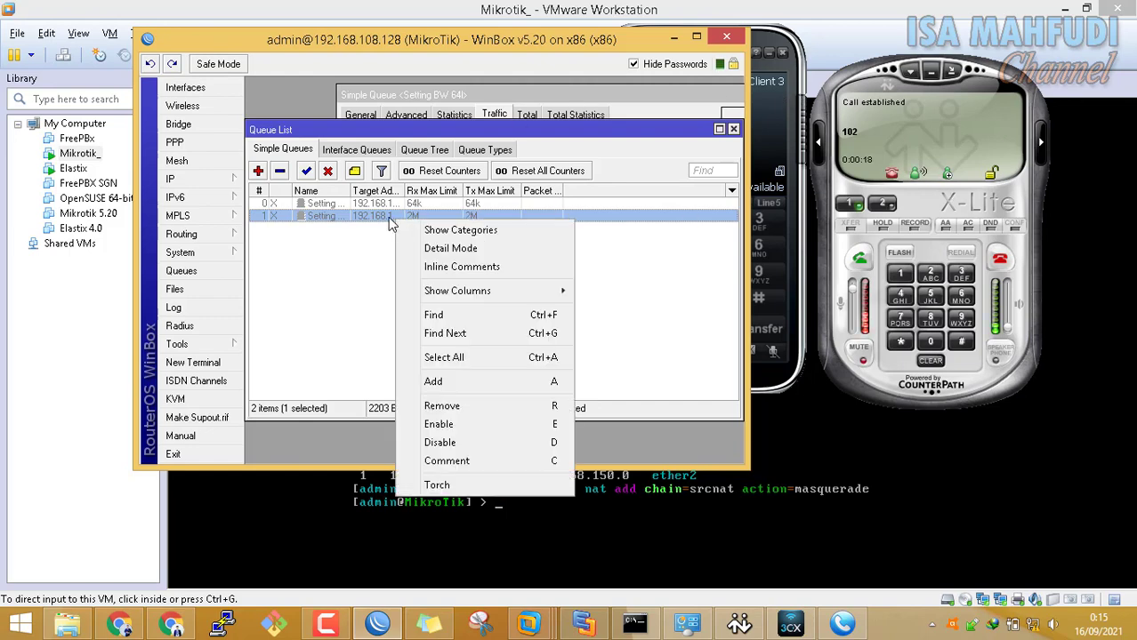
pyautogui.click(443, 426)
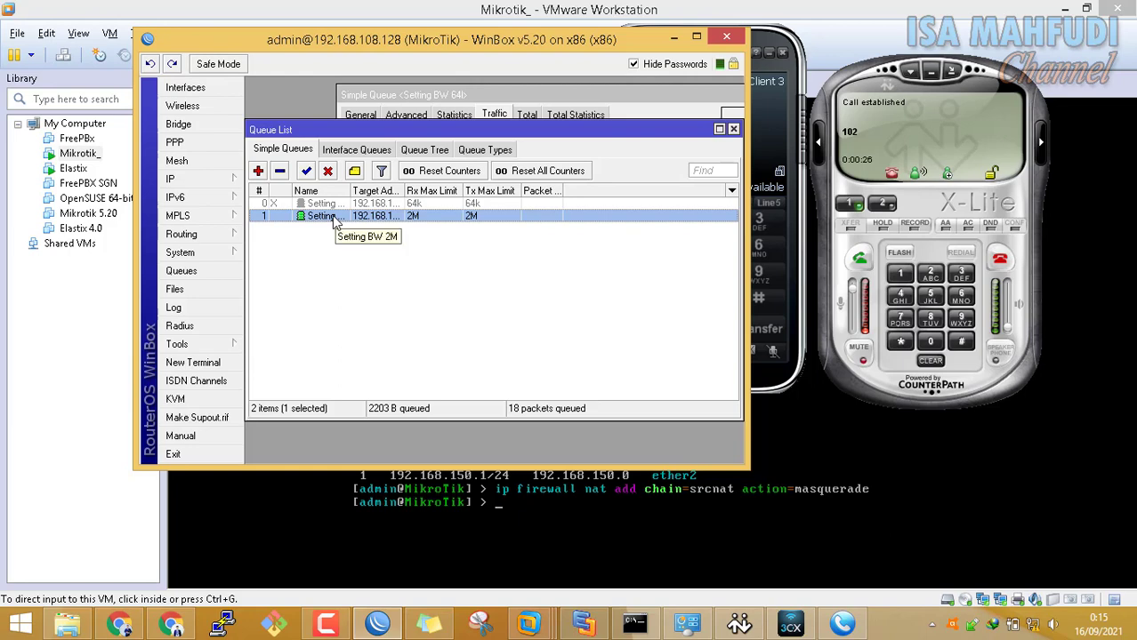
pyautogui.rightClick(335, 224)
pyautogui.click(394, 438)
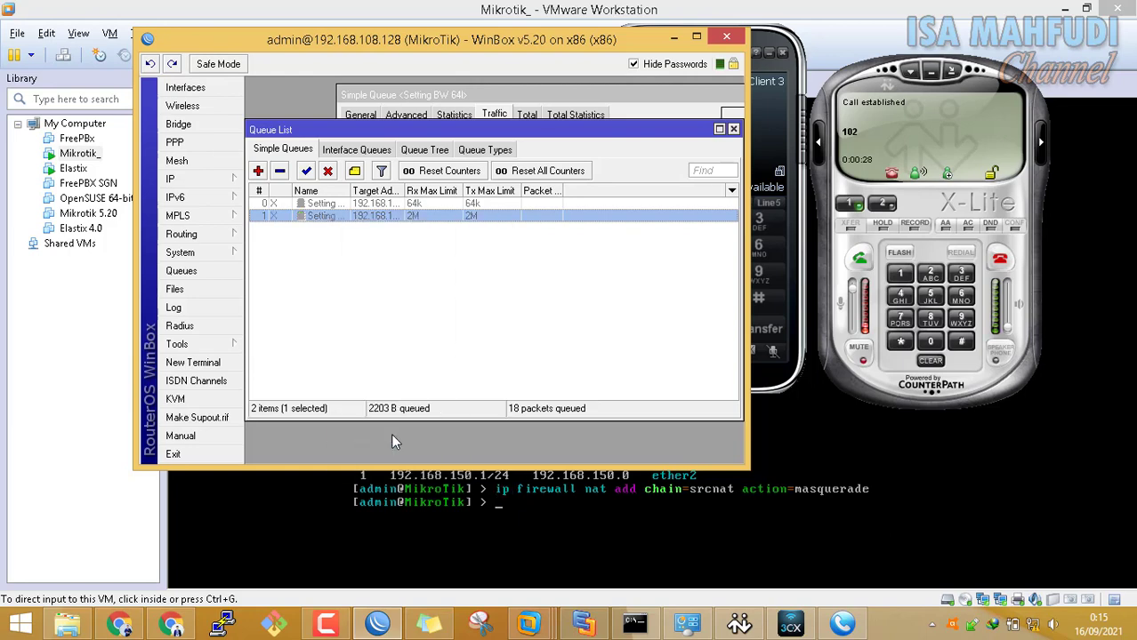
pyautogui.rightClick(335, 216)
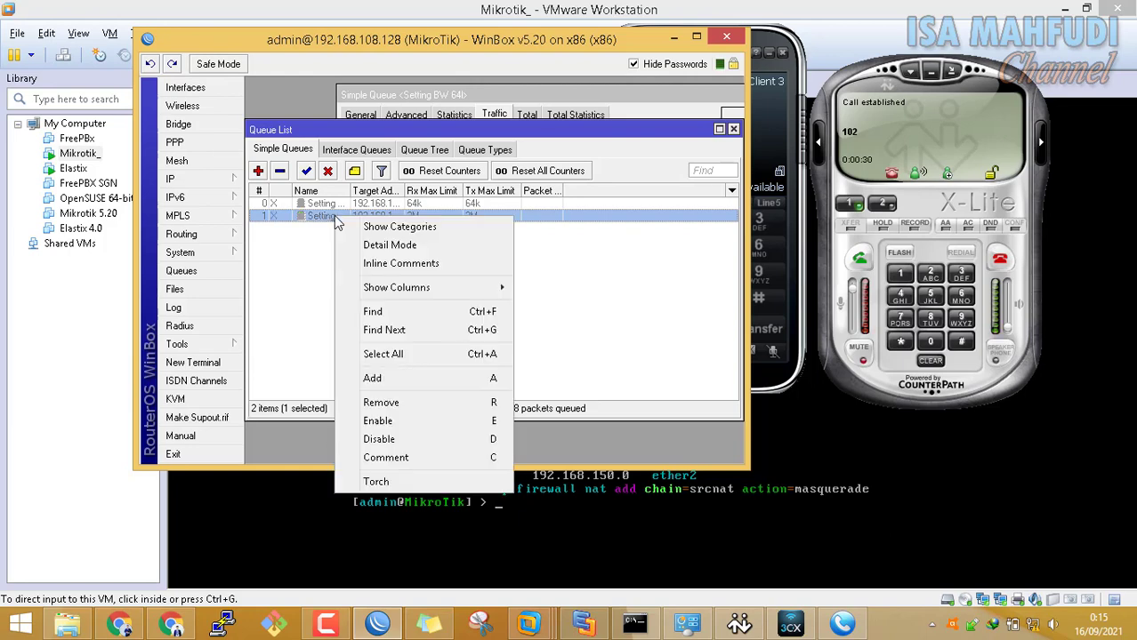
pyautogui.click(378, 422)
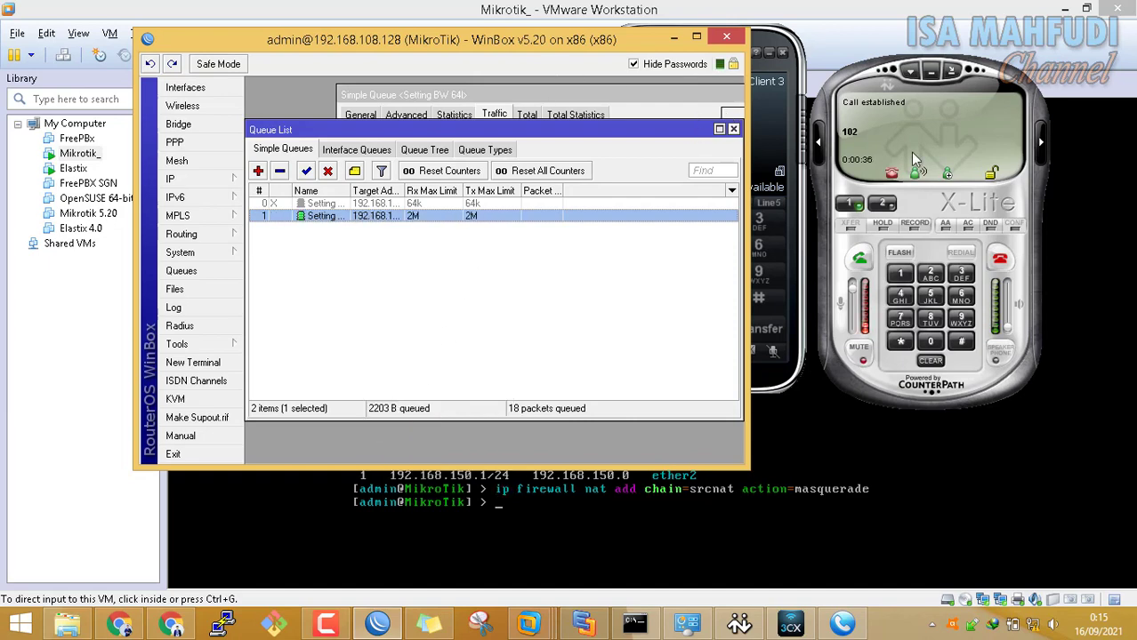
# Hang up the X-Lite call and disable the 2M queue again
pyautogui.click(1000, 261)
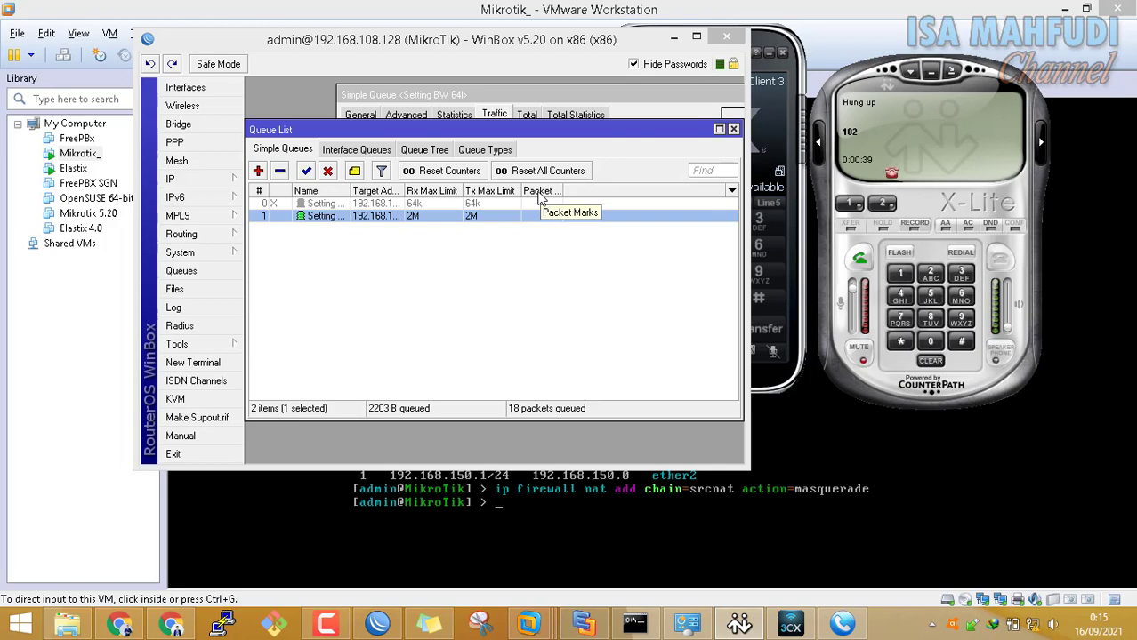
pyautogui.rightClick(334, 224)
pyautogui.click(408, 443)
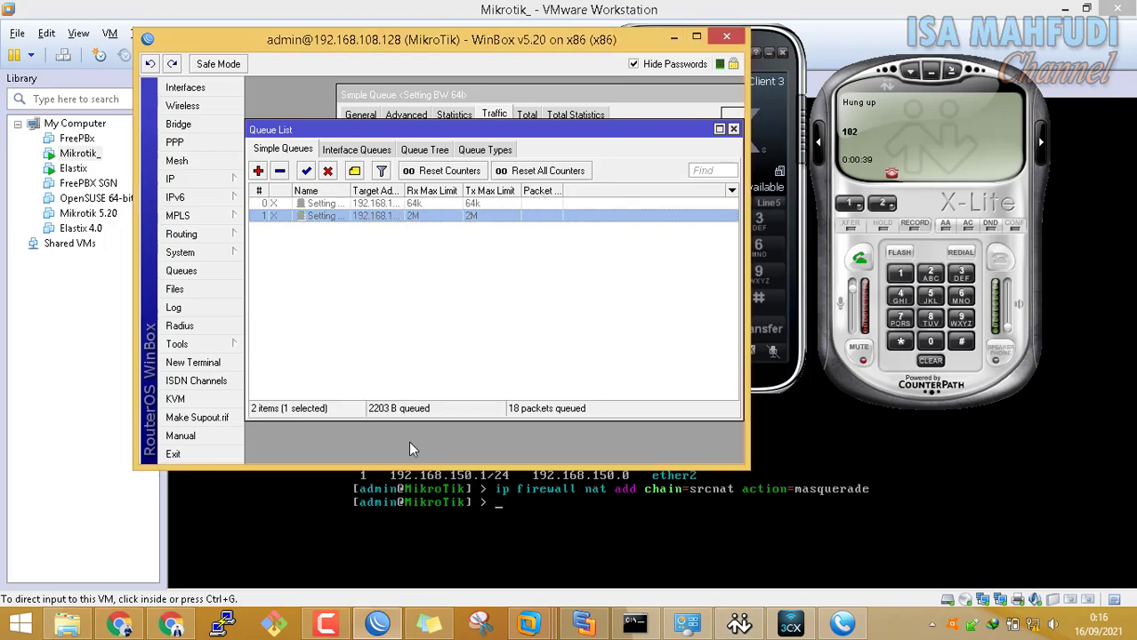
pyautogui.click(452, 298)
pyautogui.click(798, 80)
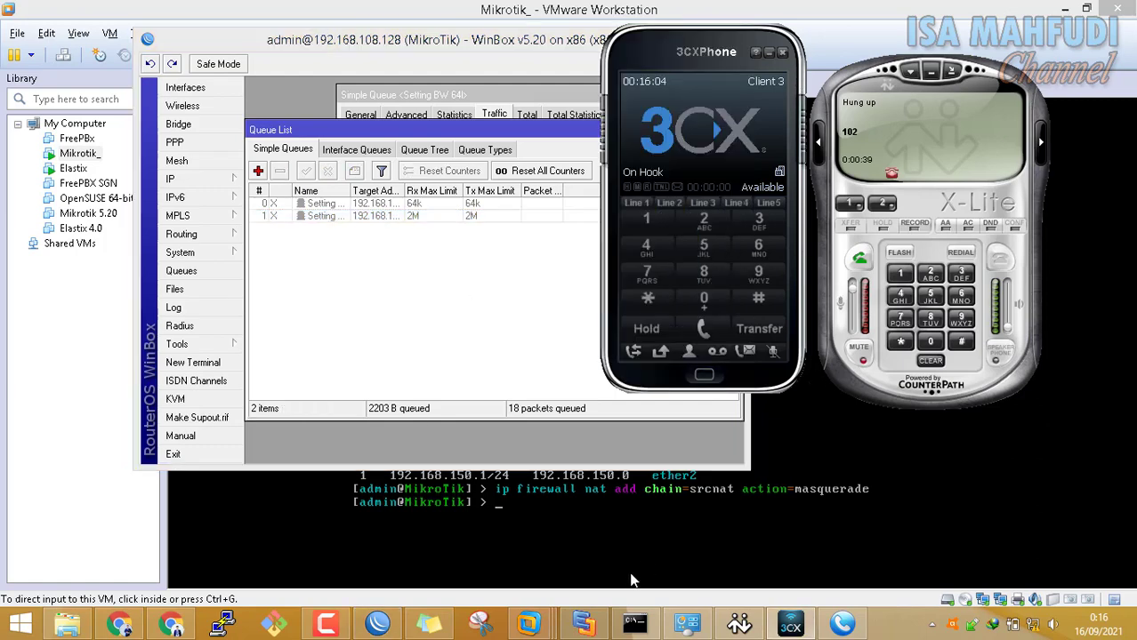
pyautogui.click(583, 625)
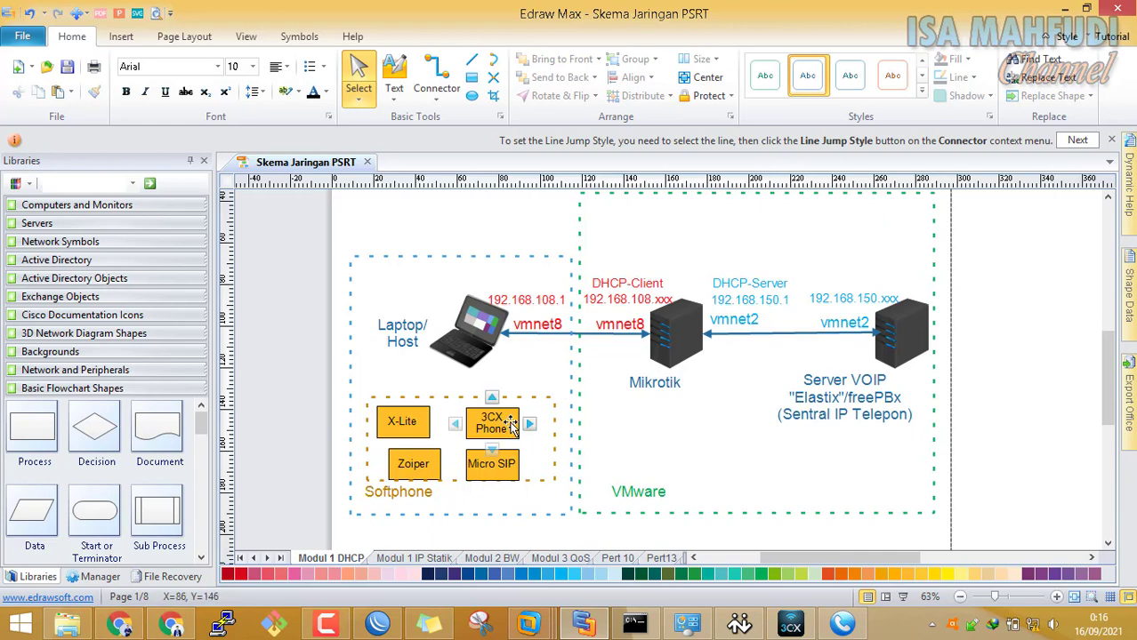
# Review the Modul 1 IP Statik diagram page, then return to the Mikrotik VM console
pyautogui.click(434, 560)
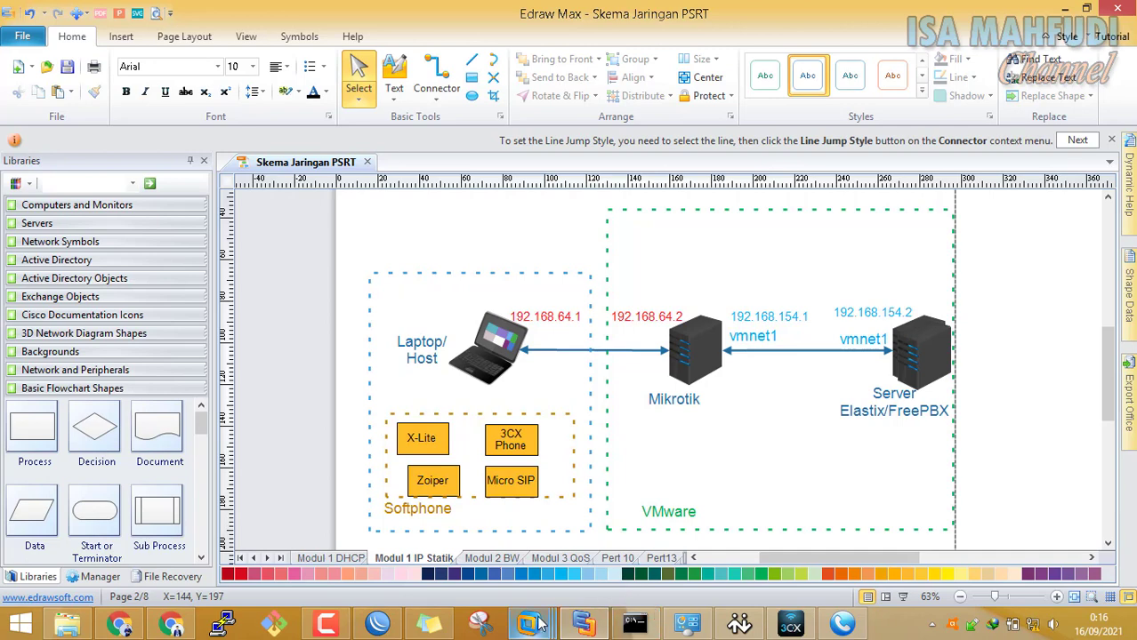
pyautogui.moveTo(529, 623)
pyautogui.click(497, 515)
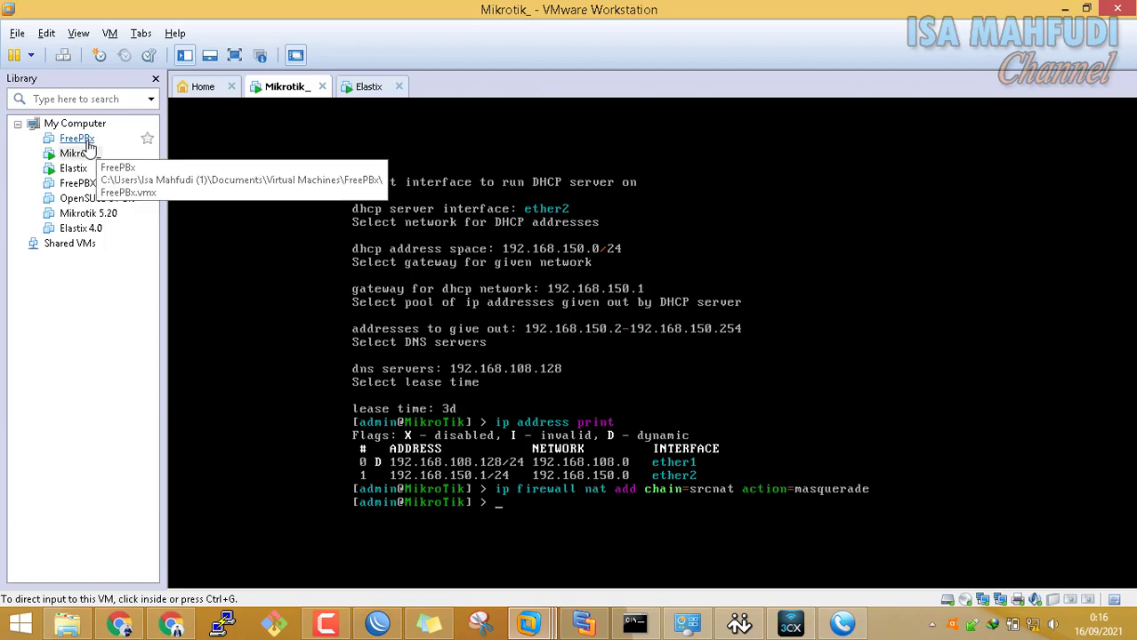
# Power off the Elastix VM and check the FreePBx VM's network adapter settings
pyautogui.click(398, 86)
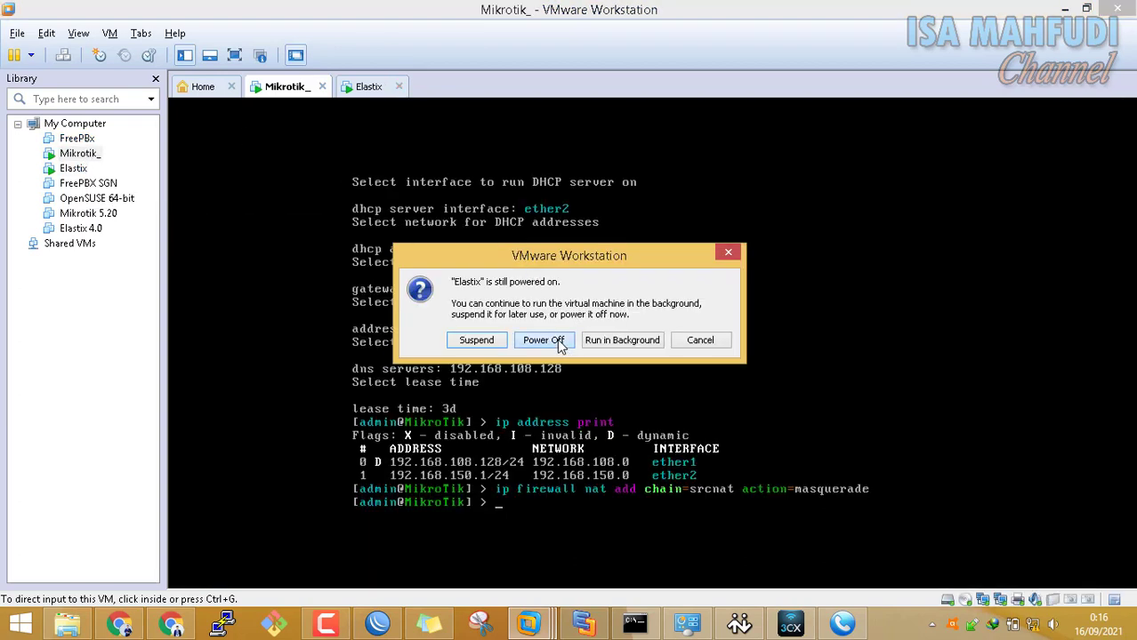
pyautogui.click(560, 344)
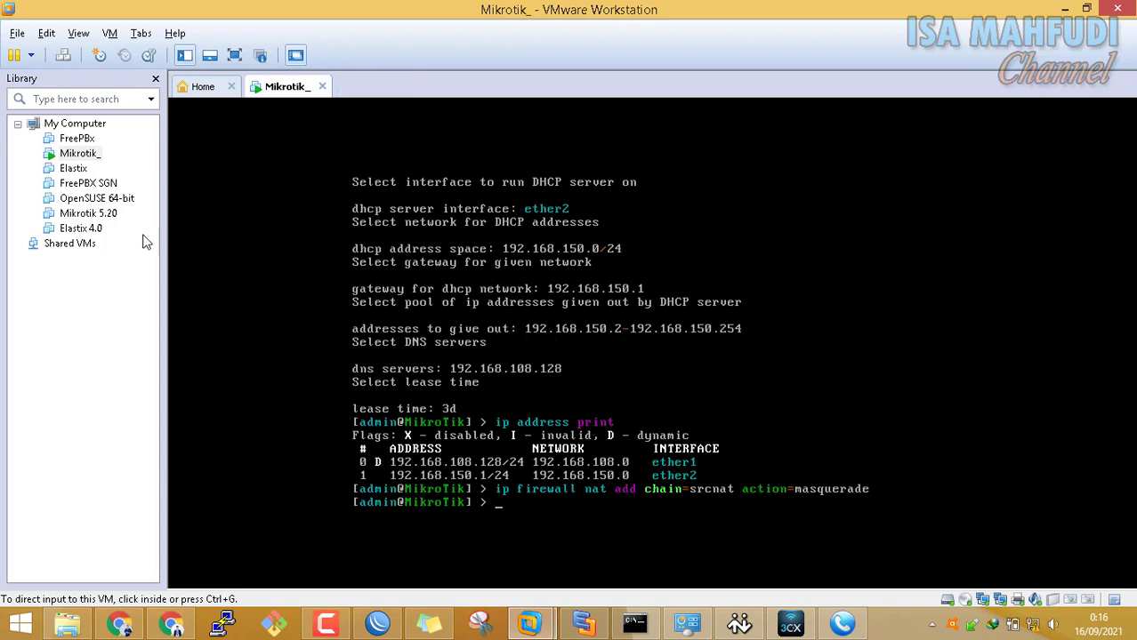
pyautogui.click(79, 139)
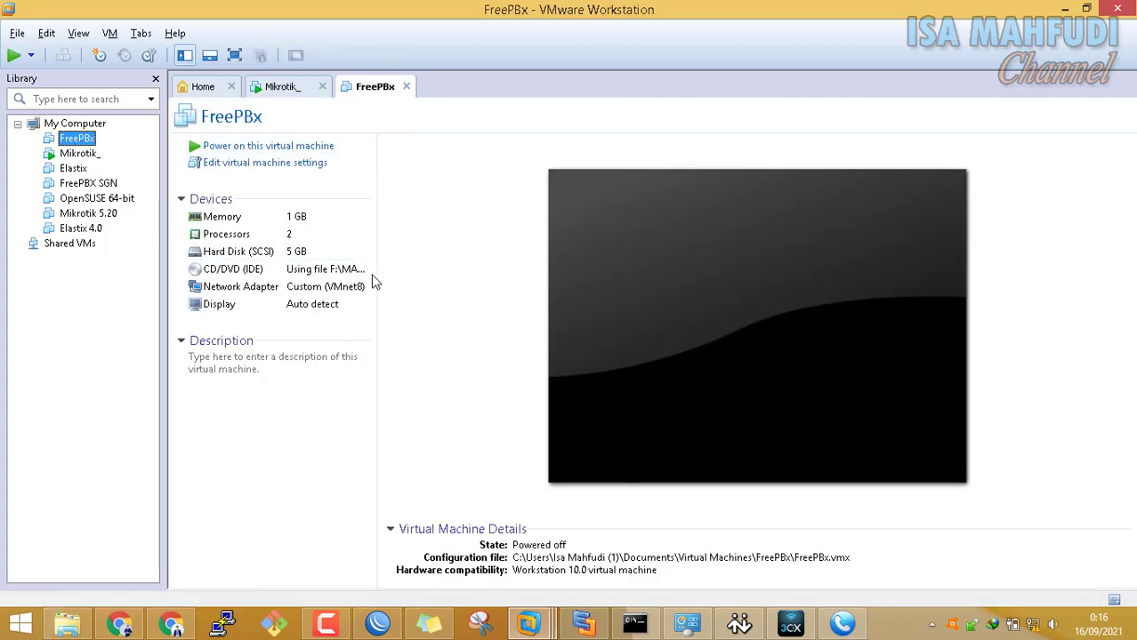
pyautogui.doubleClick(356, 293)
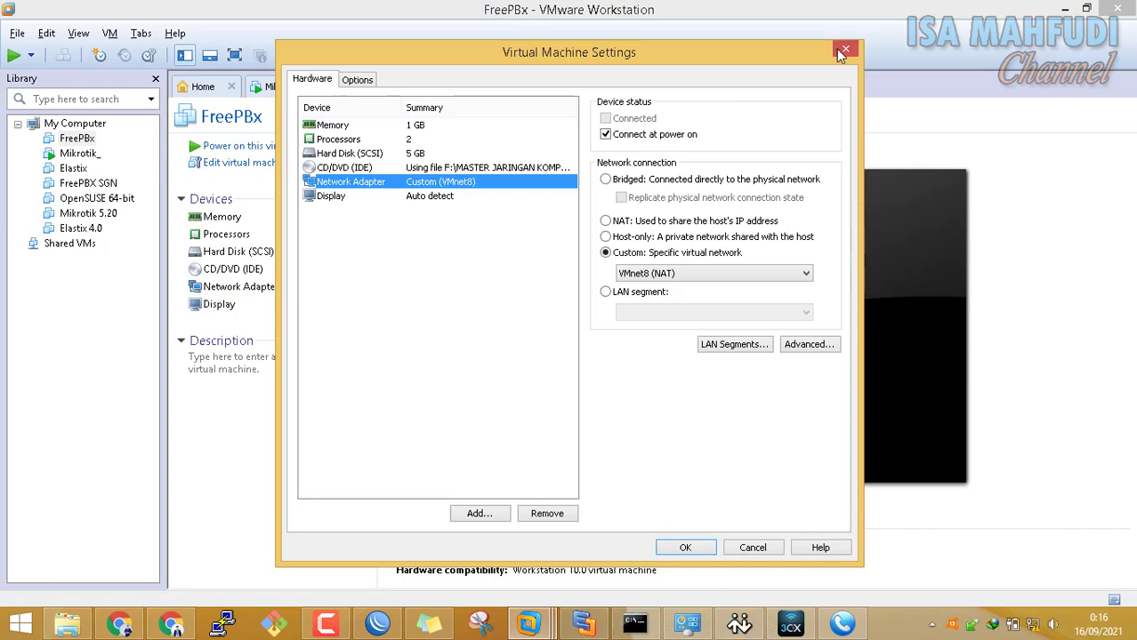
pyautogui.click(840, 49)
# Reset the MikroTik configuration with skip-backup=yes no-defaults=yes and confirm with y
pyautogui.click(276, 87)
pyautogui.click(620, 341)
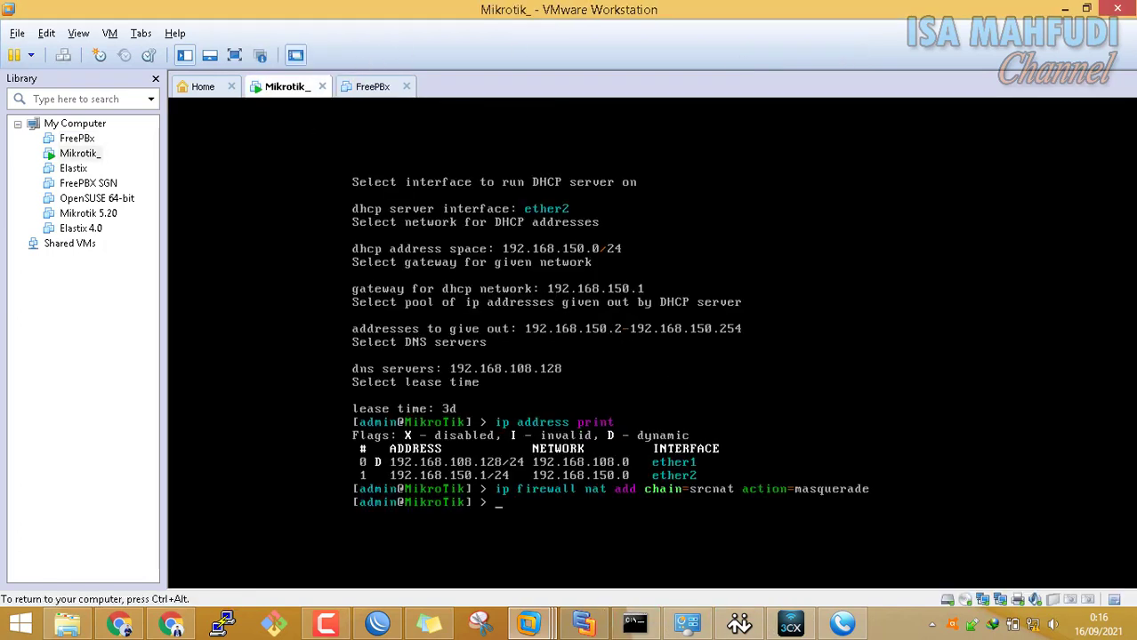
pyautogui.write('system reset-configuration ')
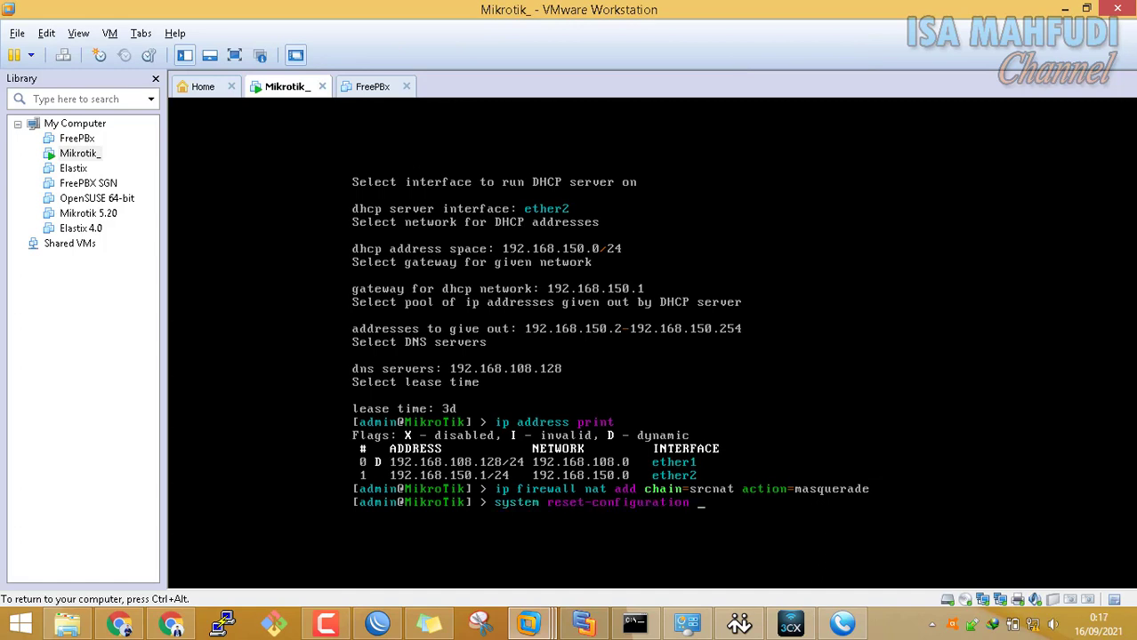
pyautogui.write('sk')
pyautogui.press('Tab')
pyautogui.write('yes no')
pyautogui.press('BackSpace')
pyautogui.write('no-defaults=yes')
pyautogui.press('Return')
pyautogui.write('y')
pyautogui.hotkey('ctrl', 'alt')
pyautogui.click(583, 626)
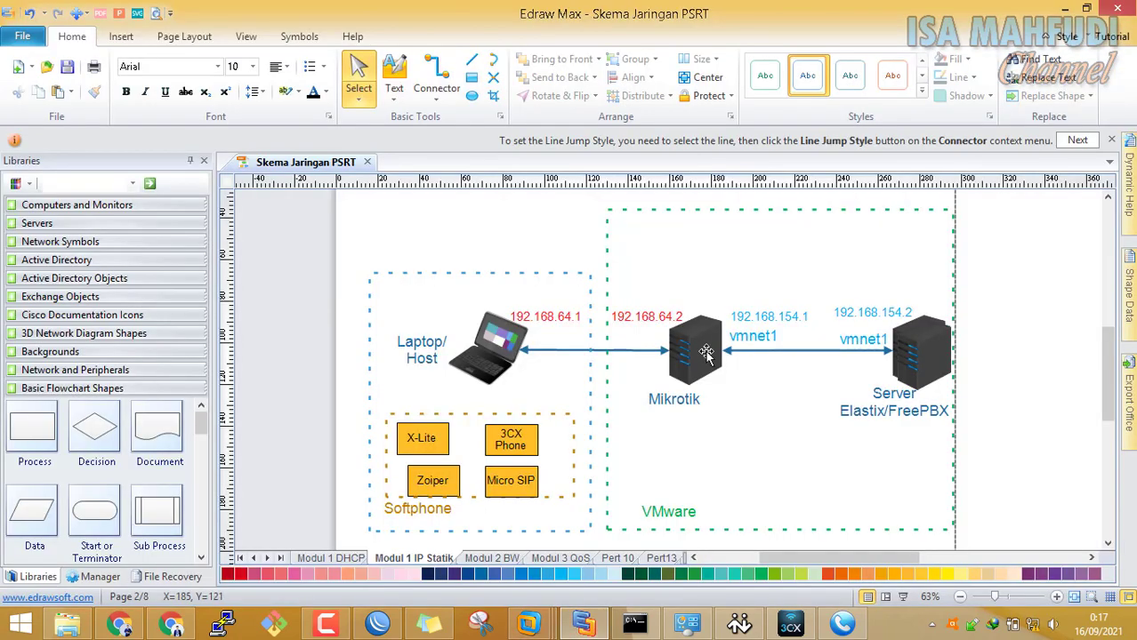
# Change the laptop and Mikrotik IP labels from 192.168.64.x to 192.168.108.1 and 192.168.108.2
pyautogui.doubleClick(558, 317)
pyautogui.click(712, 371)
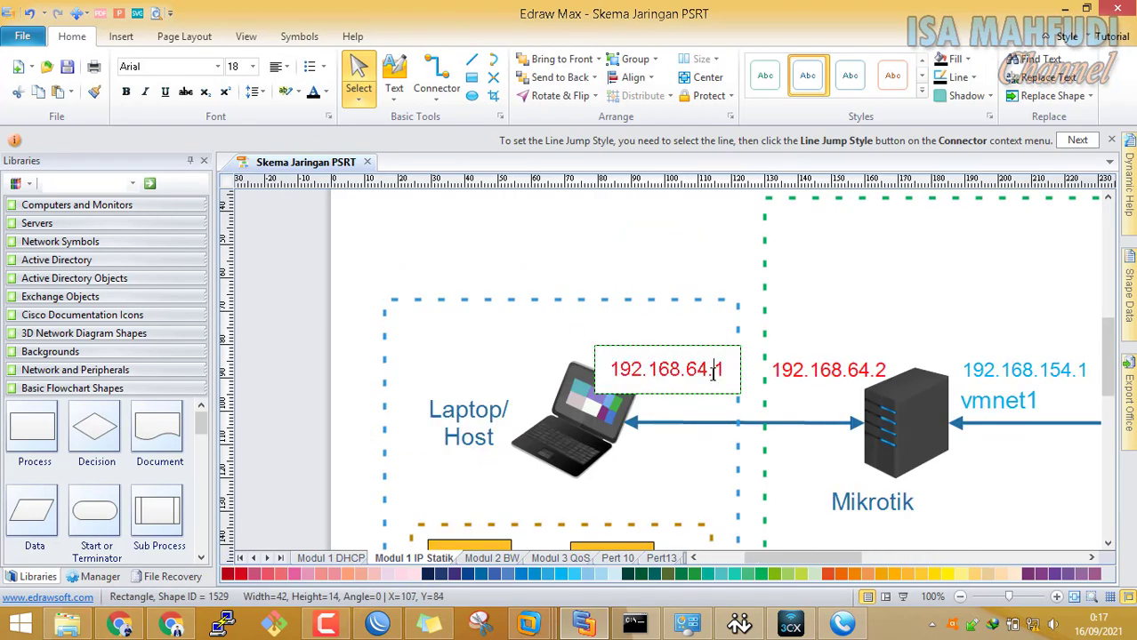
pyautogui.press('BackSpace')
pyautogui.press('BackSpace')
pyautogui.write('108')
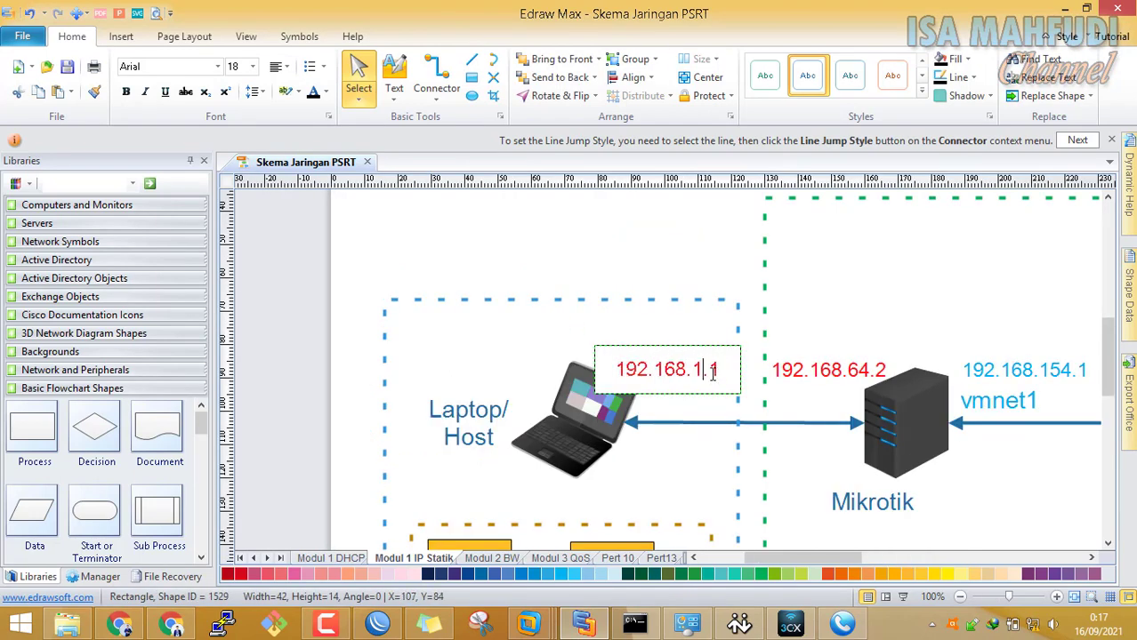
pyautogui.click(931, 356)
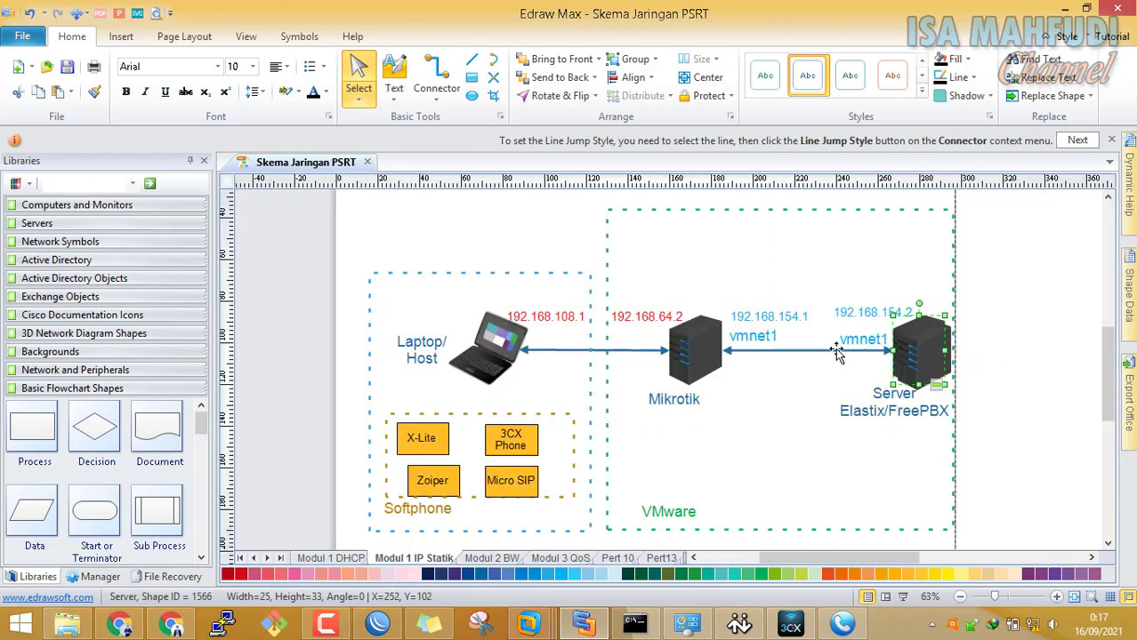
pyautogui.doubleClick(652, 320)
pyautogui.click(703, 369)
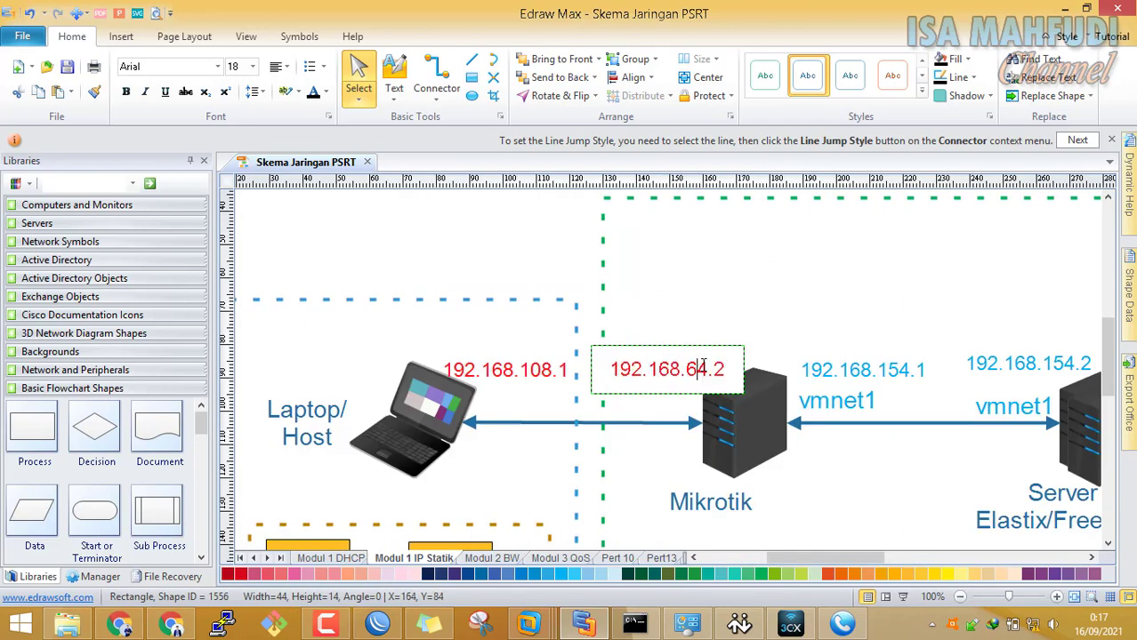
pyautogui.press('BackSpace')
pyautogui.press('BackSpace')
pyautogui.write('108')
pyautogui.press('Right')
pyautogui.press('Right')
pyautogui.hotkey('shift', 'Left')
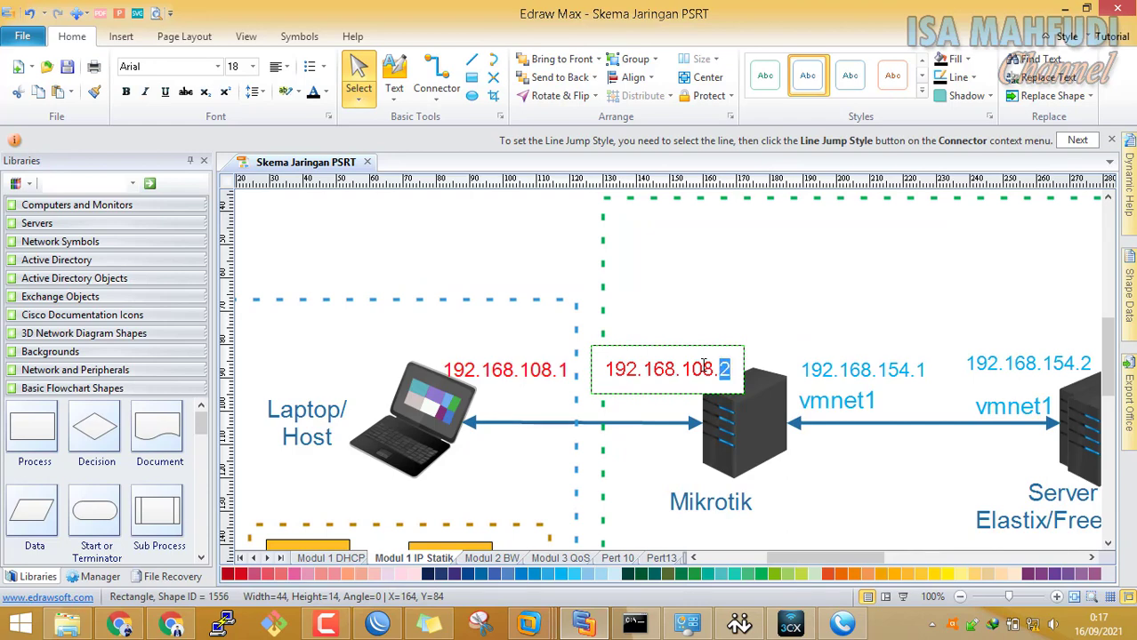
pyautogui.scroll(-2, 905, 382)
pyautogui.click(930, 380)
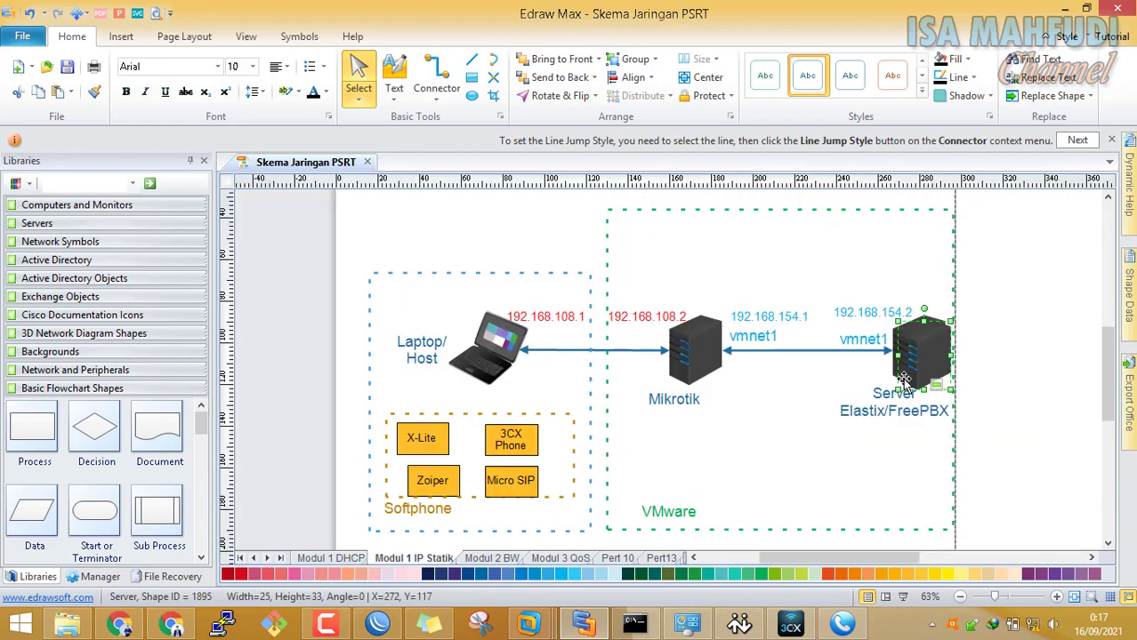
# Relabel both vmnet1 labels on the Mikrotik–server link as vmnet2
pyautogui.click(859, 343)
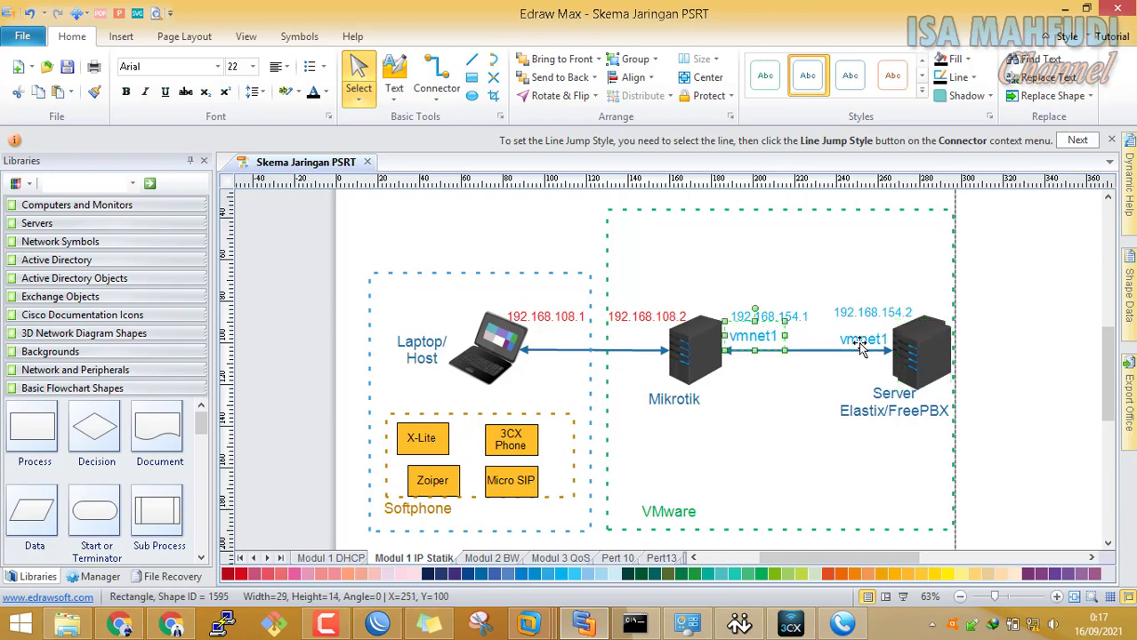
pyautogui.doubleClick(859, 341)
pyautogui.write('vmnet')
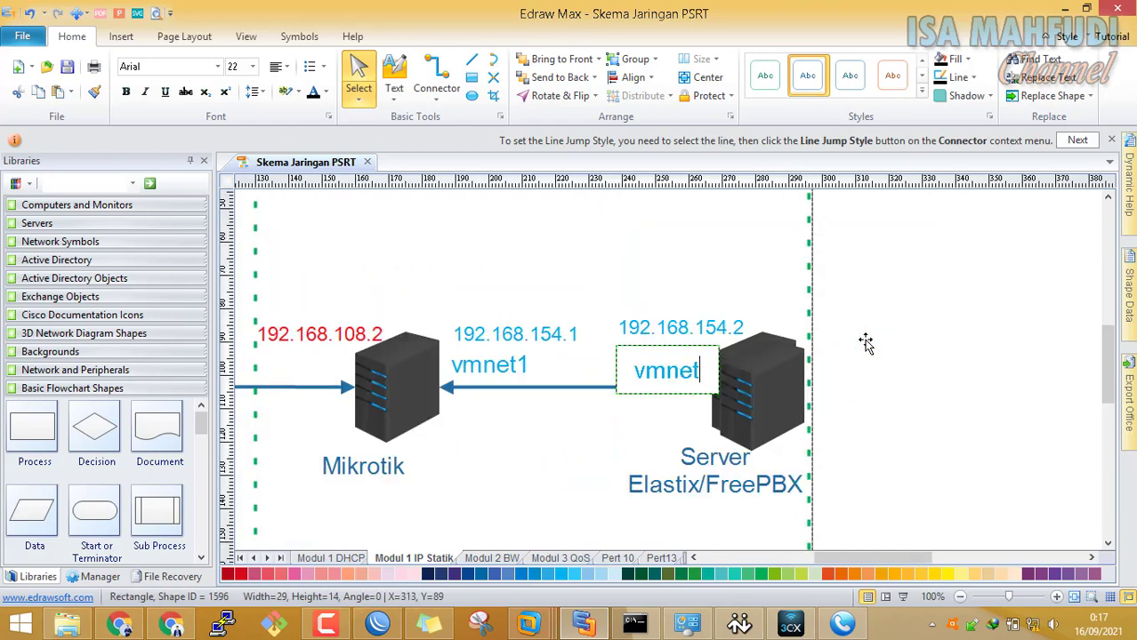
pyautogui.write('2')
pyautogui.click(512, 481)
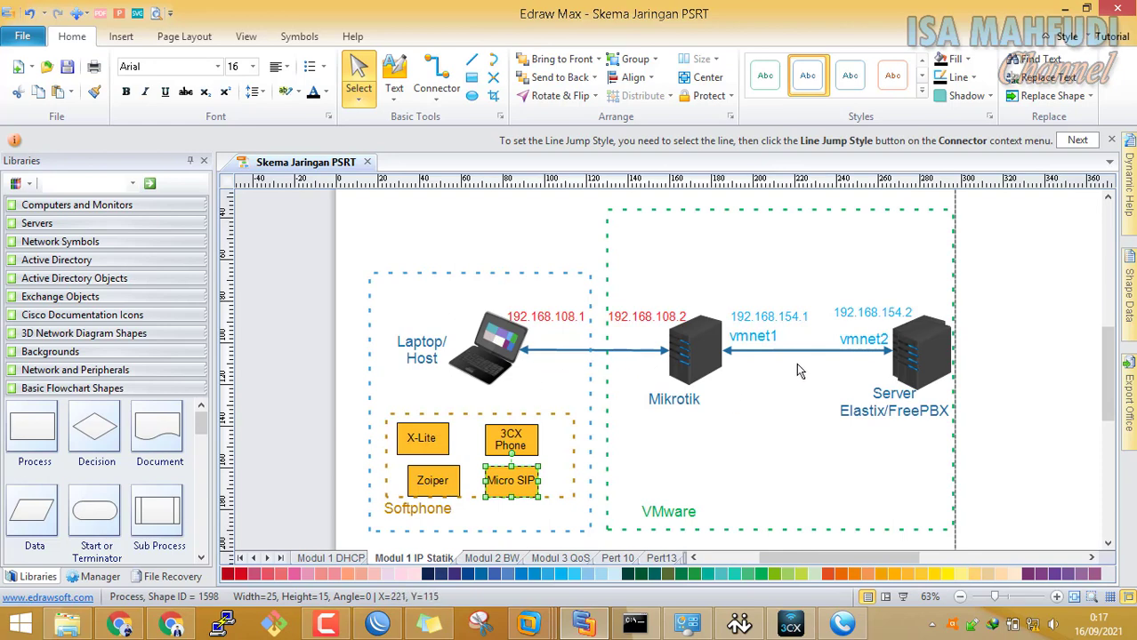
pyautogui.doubleClick(773, 341)
pyautogui.click(709, 372)
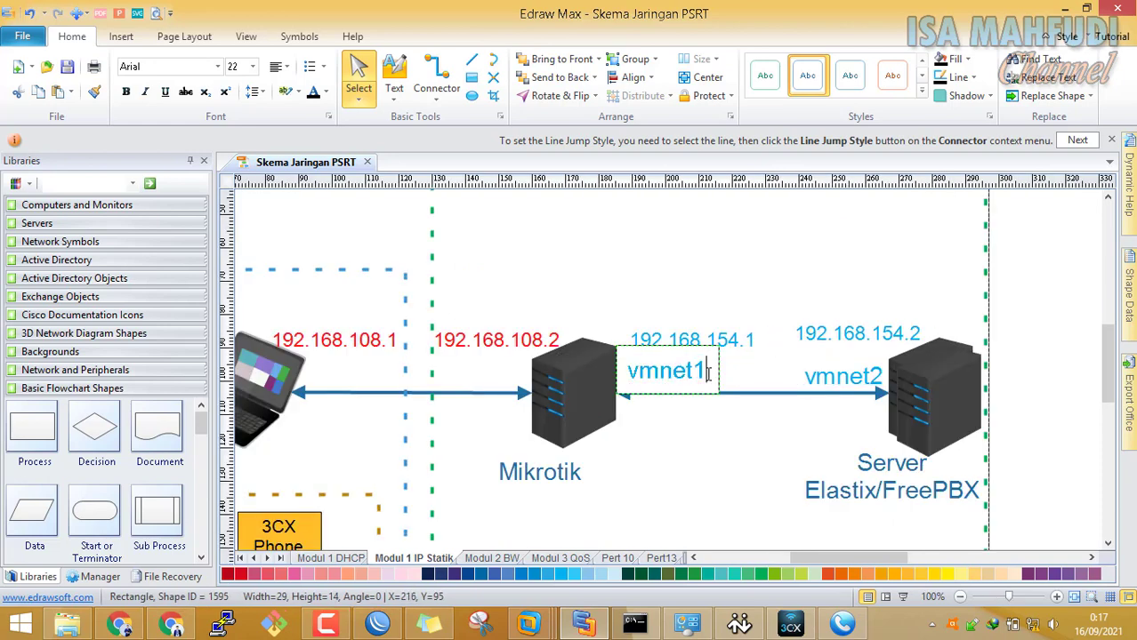
pyautogui.press('BackSpace')
pyautogui.write('2')
pyautogui.press('Escape')
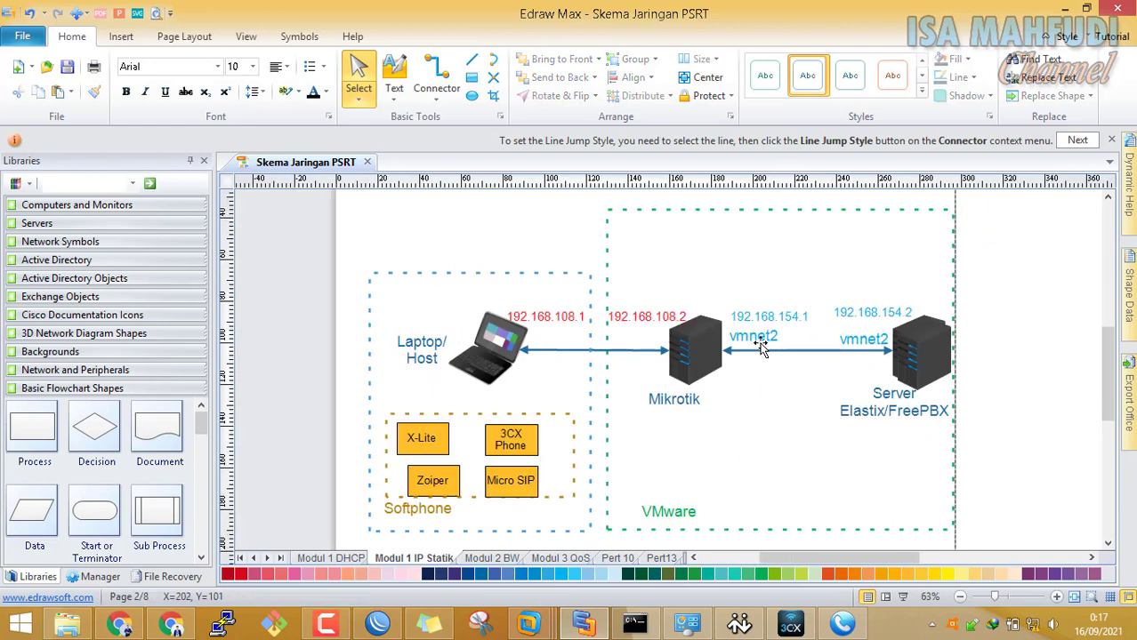
# Copy both vmnet2 labels onto the laptop–Mikrotik link and adjust their position
pyautogui.keyDown('ctrl'); pyautogui.click(862, 341); pyautogui.keyUp('ctrl')
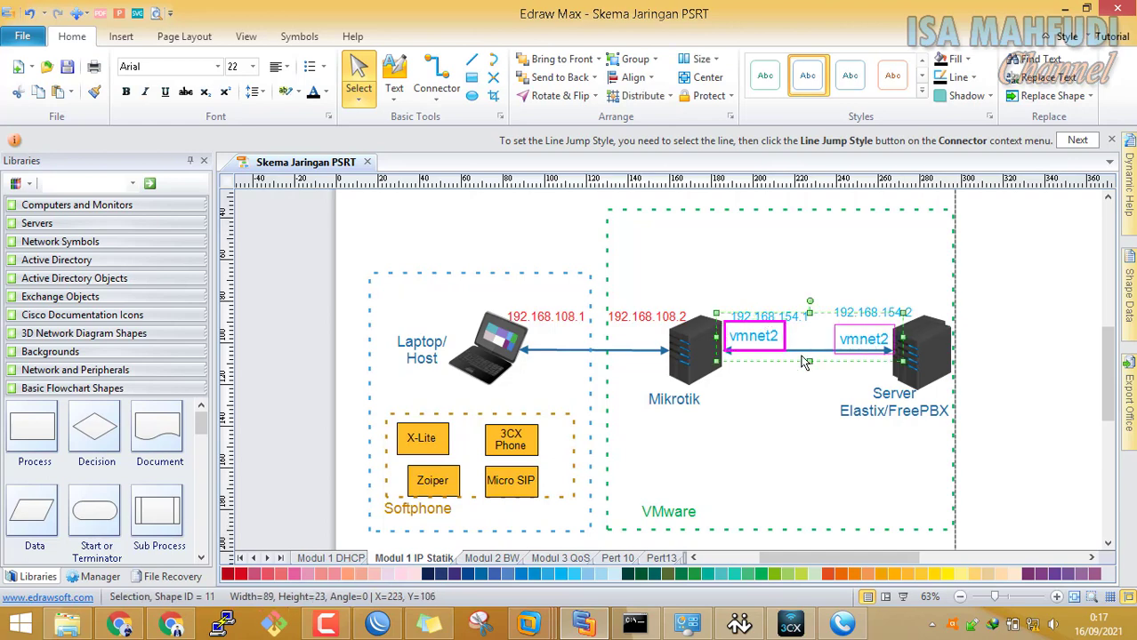
pyautogui.click(802, 356)
pyautogui.click(773, 342)
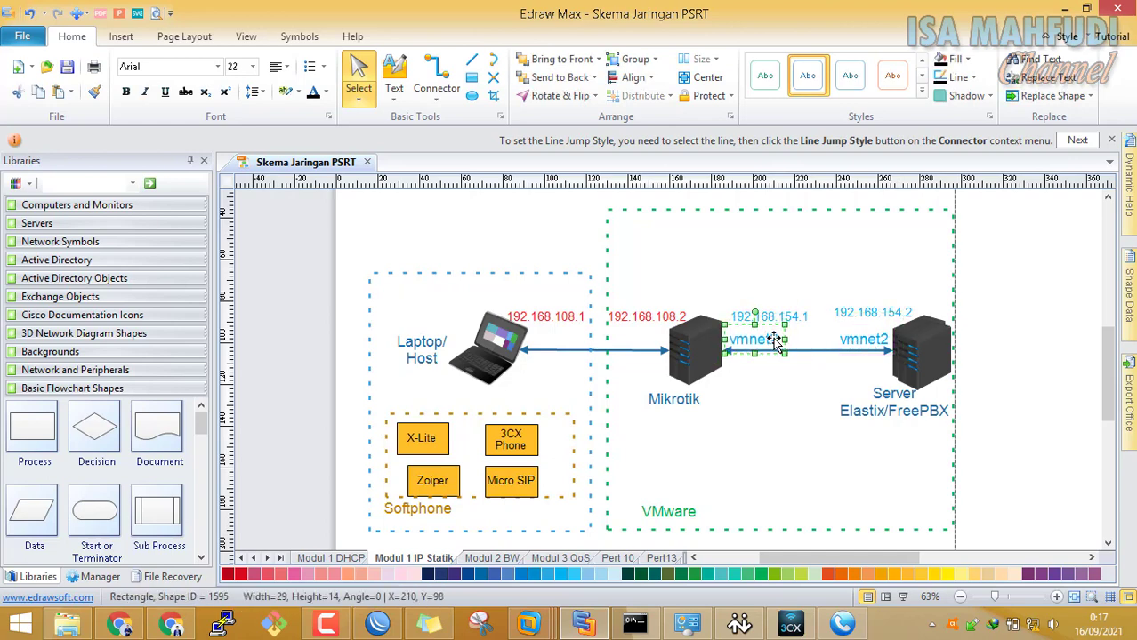
pyautogui.keyDown('ctrl'); pyautogui.click(859, 342); pyautogui.keyUp('ctrl')
pyautogui.press('alt')
pyautogui.press('alt')
pyautogui.keyDown('ctrl'); pyautogui.click(868, 348); pyautogui.keyUp('ctrl')
pyautogui.keyDown('ctrl'); pyautogui.click(875, 345); pyautogui.keyUp('ctrl')
pyautogui.moveTo(875, 345); pyautogui.dragTo(644, 386)
pyautogui.click(643, 386)
pyautogui.click(544, 339)
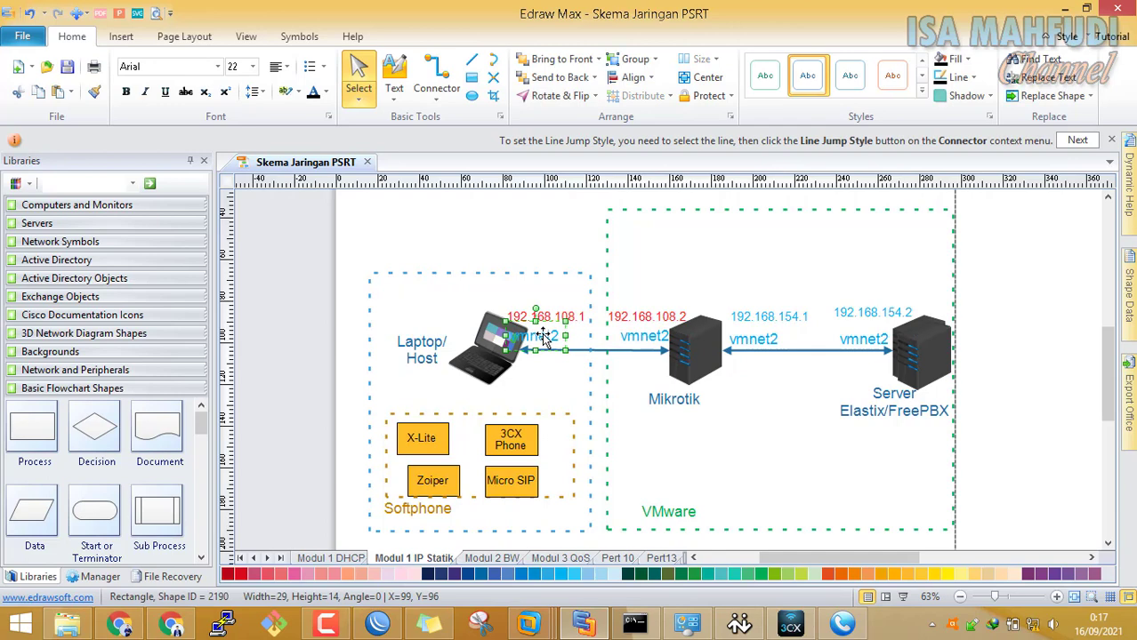
pyautogui.press('Right')
pyautogui.press('Right')
pyautogui.press('Right')
pyautogui.press('Right')
pyautogui.press('Right')
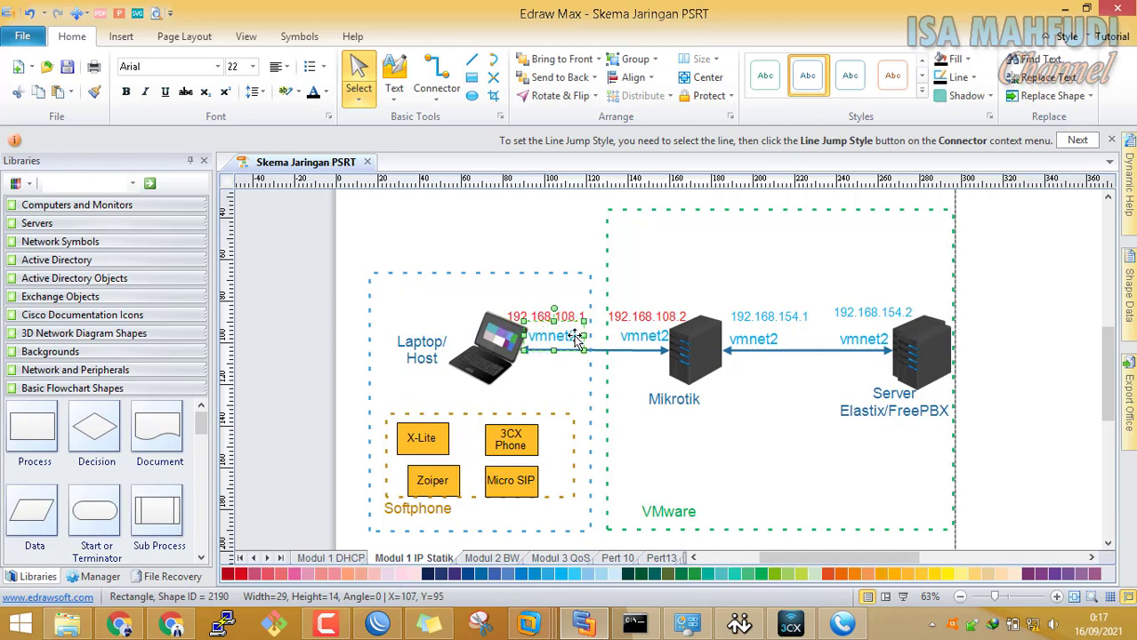
# Rename both copied labels to vmnet8 and shift the 192.168.154.2 label slightly left
pyautogui.doubleClick(573, 338)
pyautogui.press('End')
pyautogui.press('BackSpace')
pyautogui.write('8')
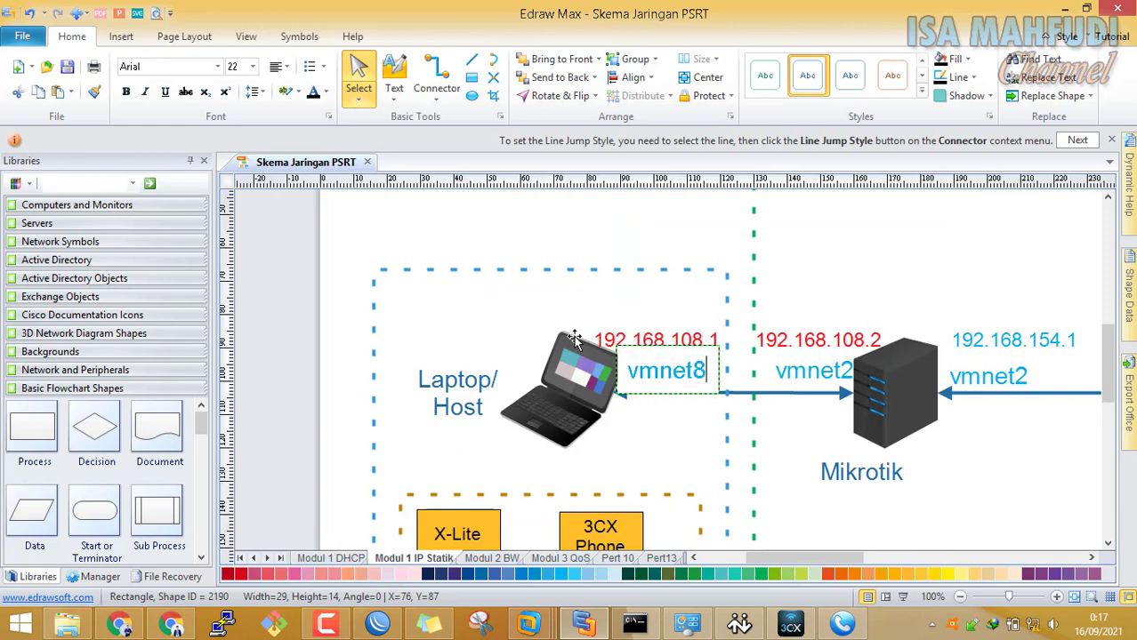
pyautogui.click(779, 357)
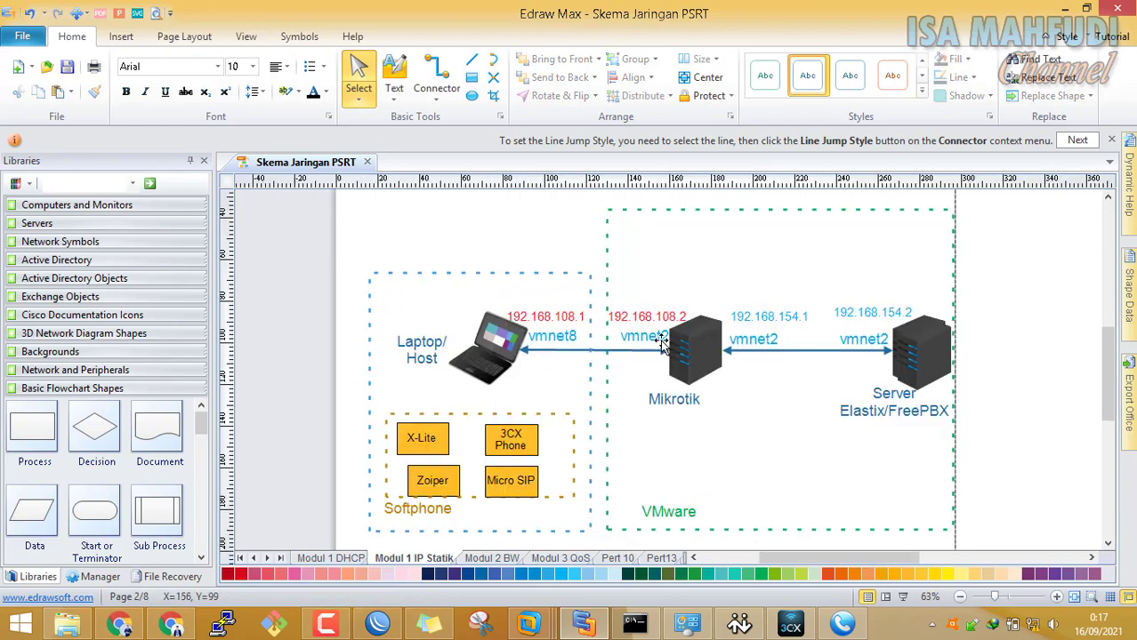
pyautogui.doubleClick(658, 339)
pyautogui.press('End')
pyautogui.press('BackSpace')
pyautogui.write('8')
pyautogui.click(901, 408)
pyautogui.moveTo(895, 313); pyautogui.dragTo(875, 322)
# Make both vmnet8 labels red
pyautogui.click(553, 336)
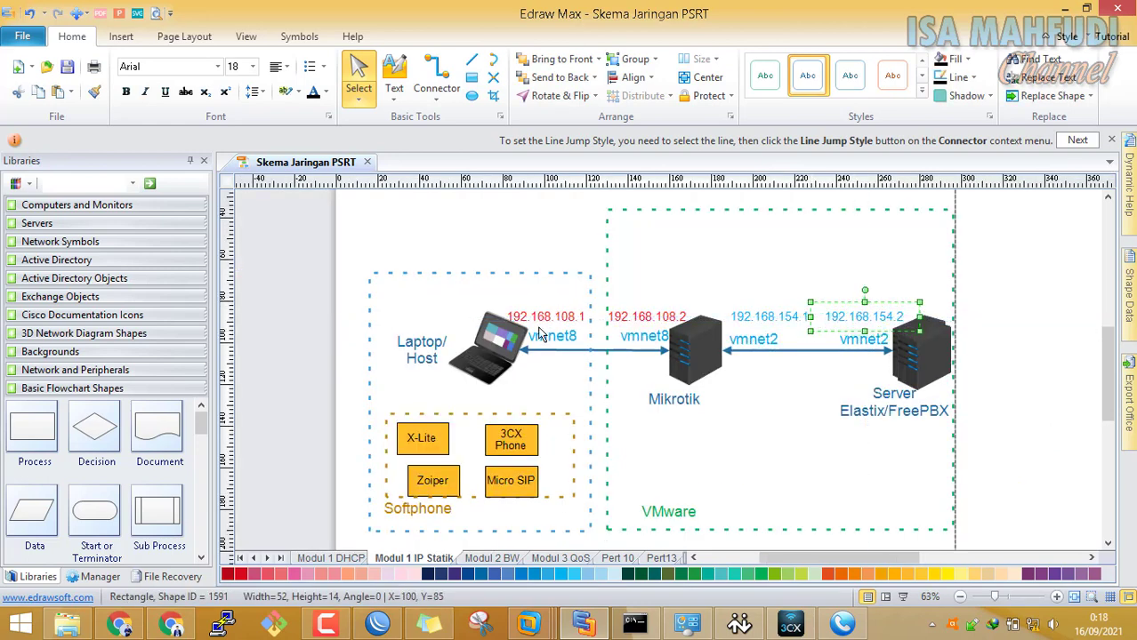
pyautogui.keyDown('shift'); pyautogui.click(643, 336); pyautogui.keyUp('shift')
pyautogui.click(325, 93)
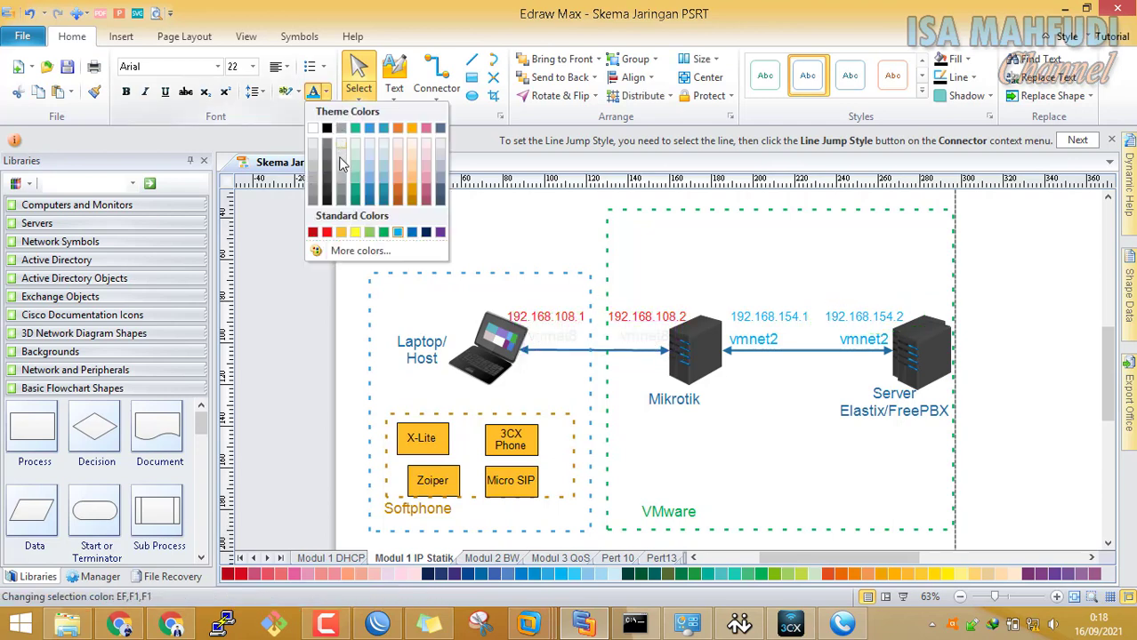
pyautogui.click(326, 233)
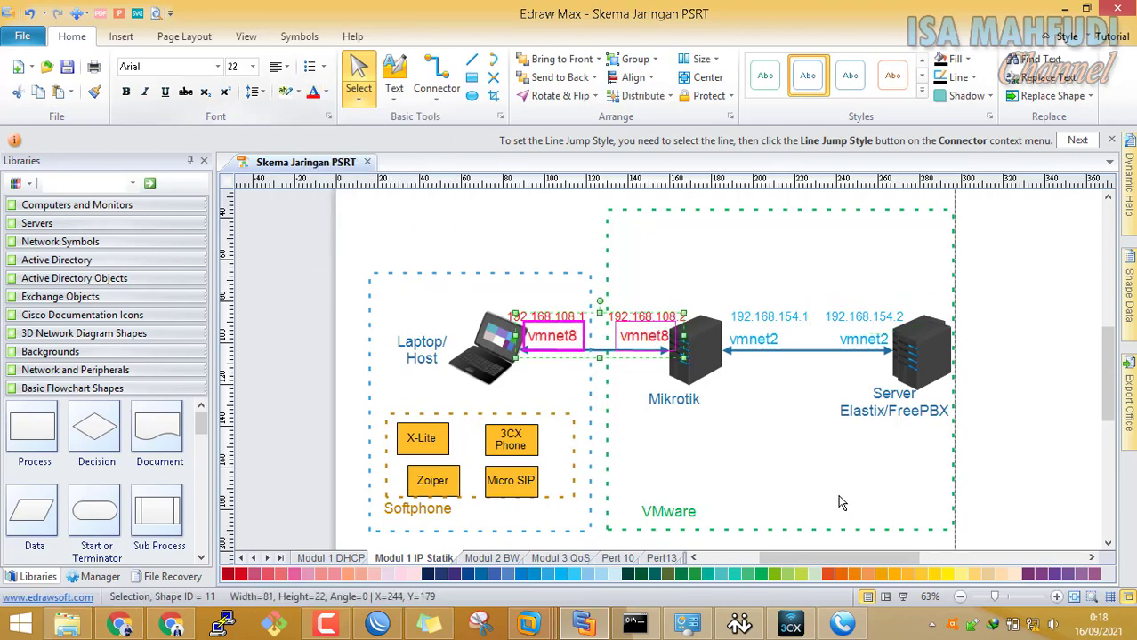
pyautogui.click(846, 512)
pyautogui.scroll(-1, 964, 476)
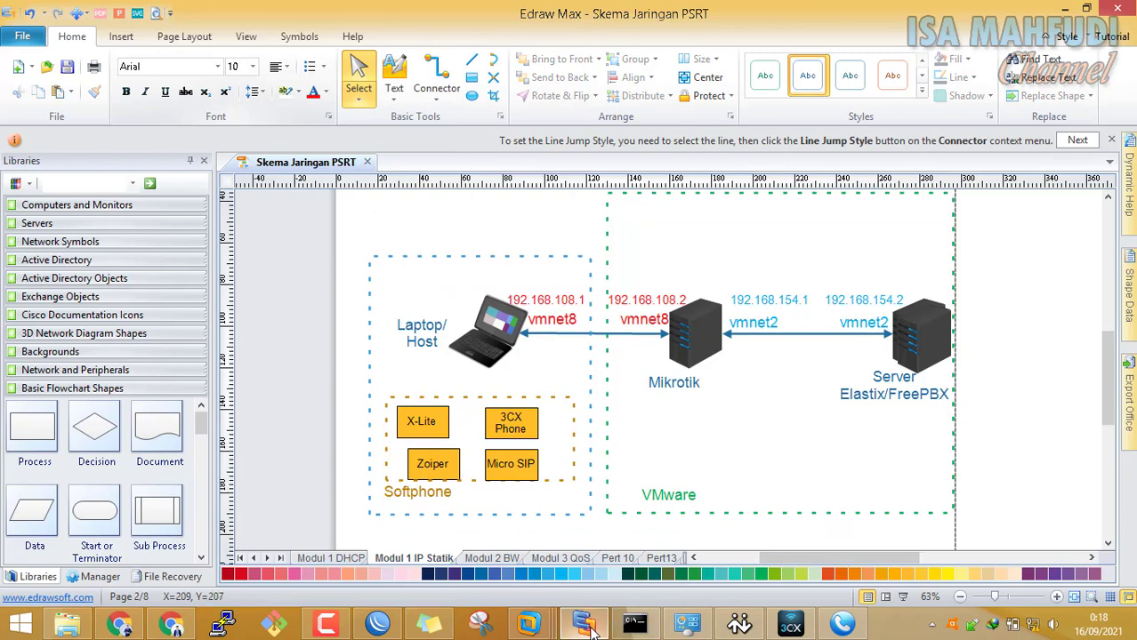
pyautogui.click(551, 627)
# Log in to the MikroTik console as admin and print the current IP addresses
pyautogui.click(528, 541)
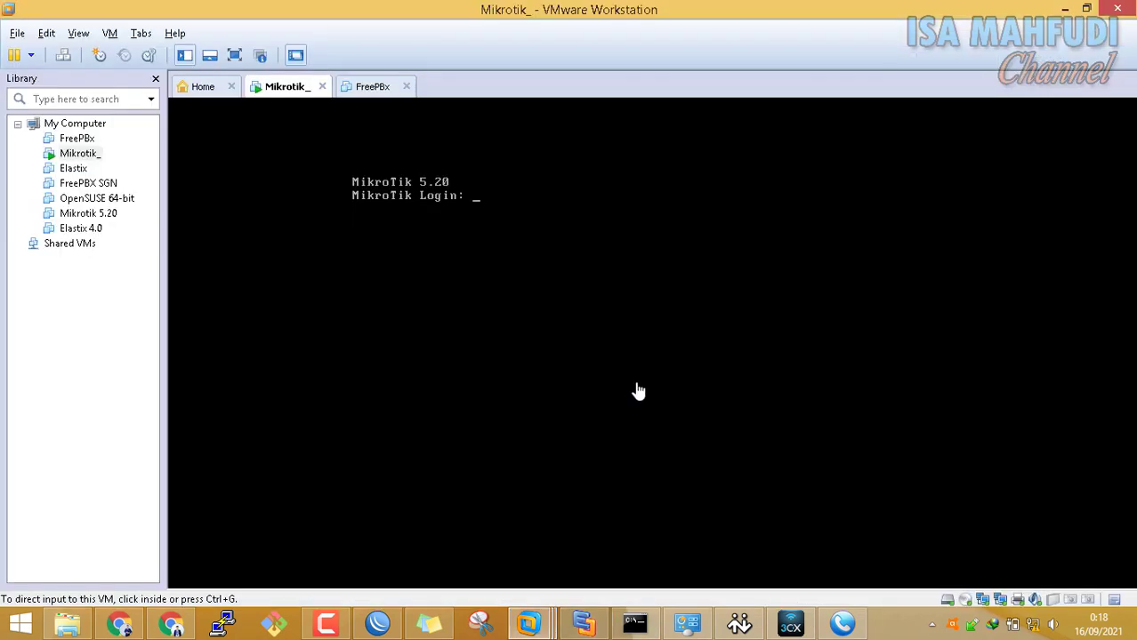
pyautogui.write('admin')
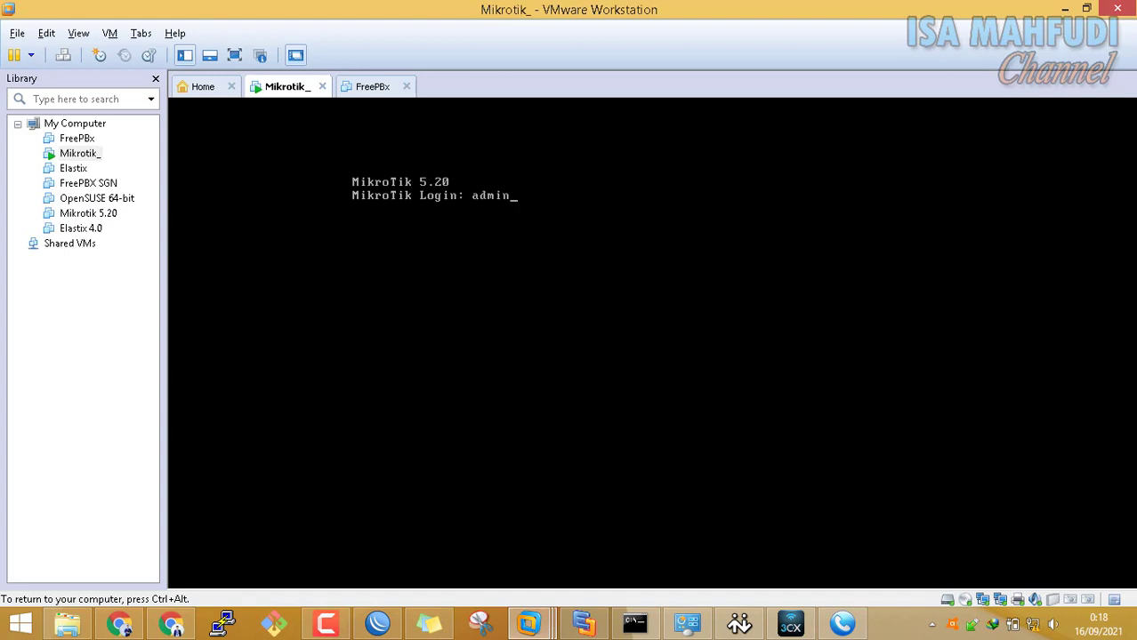
pyautogui.press('BackSpace')
pyautogui.press('BackSpace')
pyautogui.press('BackSpace')
pyautogui.press('BackSpace')
pyautogui.write('admin')
pyautogui.press('Return')
pyautogui.write('ddress print')
pyautogui.press('Return')
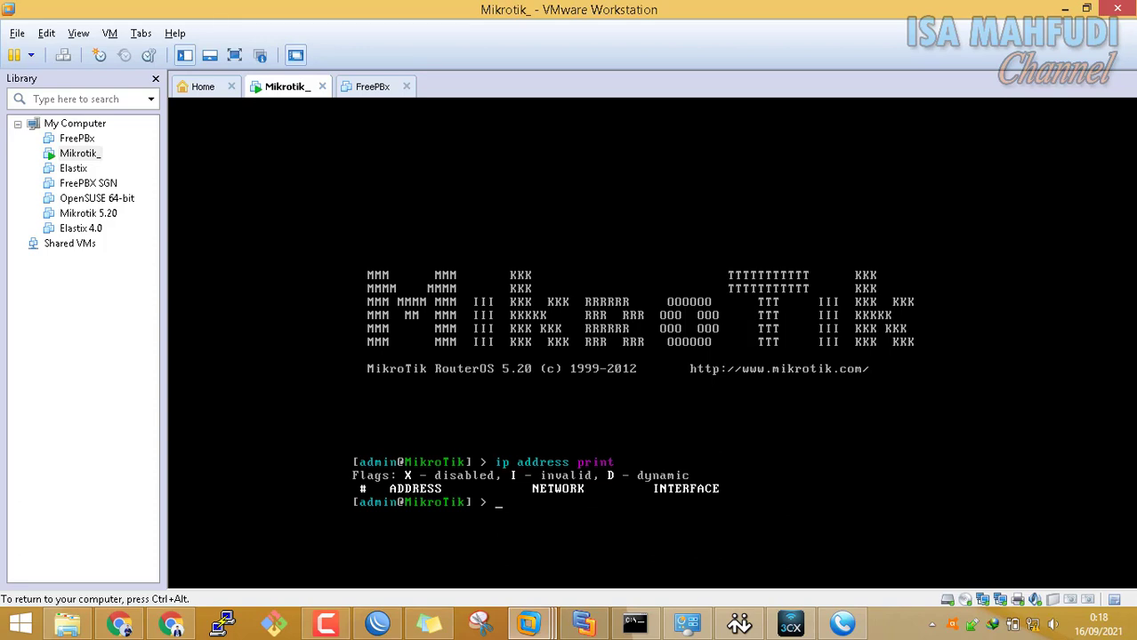
# Add 192.168.108.2/24 on ether1 and 192.168.154.1/24 on ether2
pyautogui.write('ip address add add')
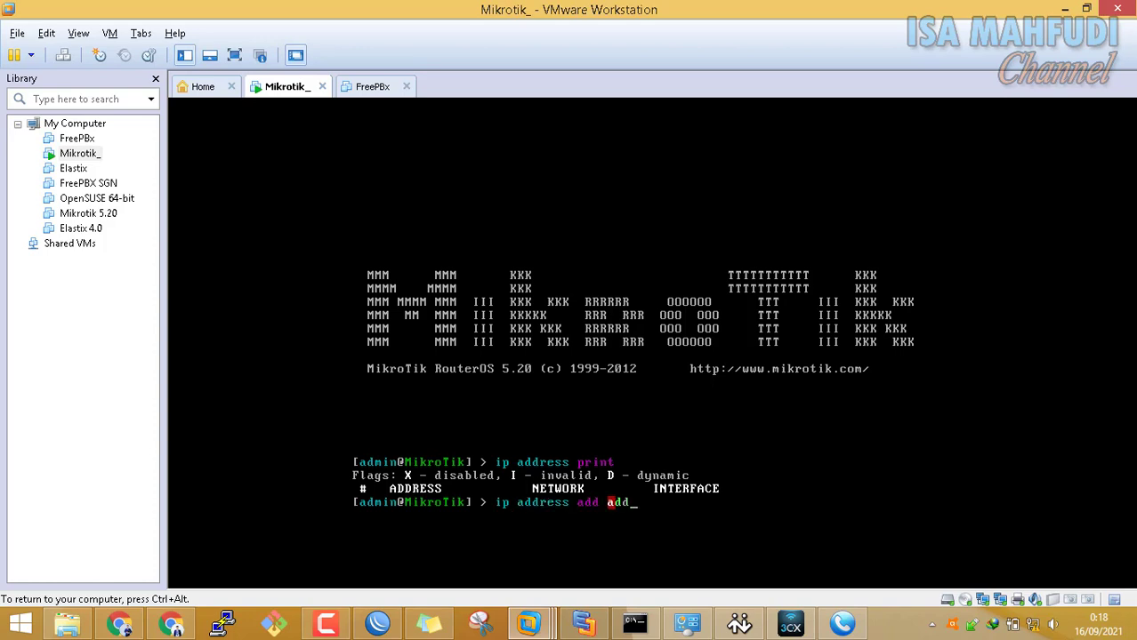
pyautogui.write('ress=192.168.108.2')
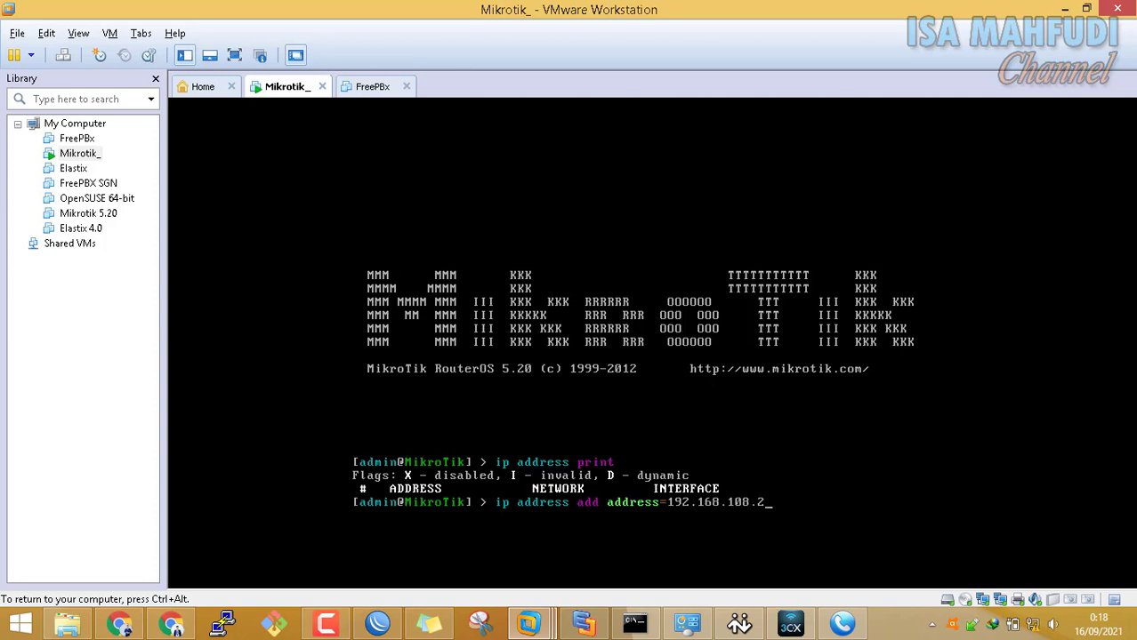
pyautogui.write('/24 interface=ether1')
pyautogui.press('Return')
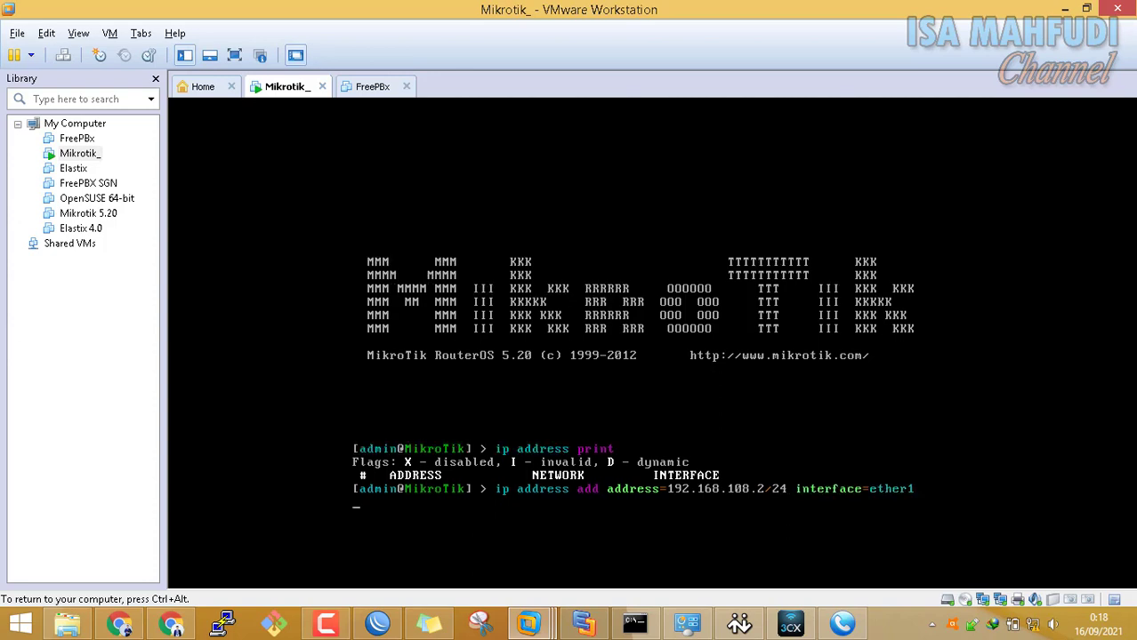
pyautogui.write('ip add')
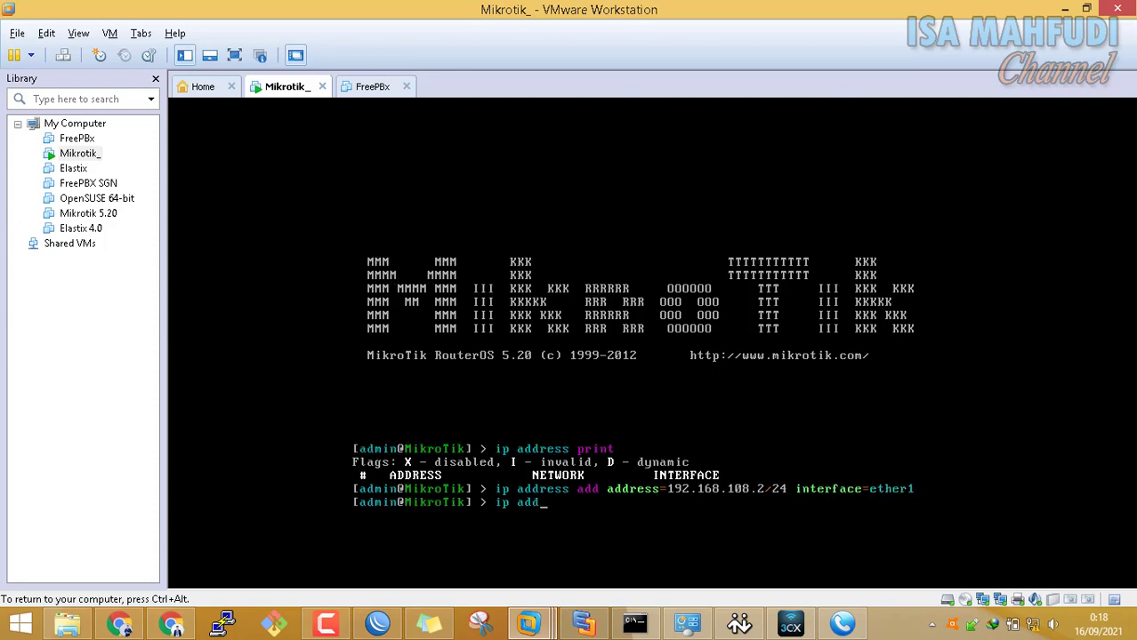
pyautogui.write('ress add address=')
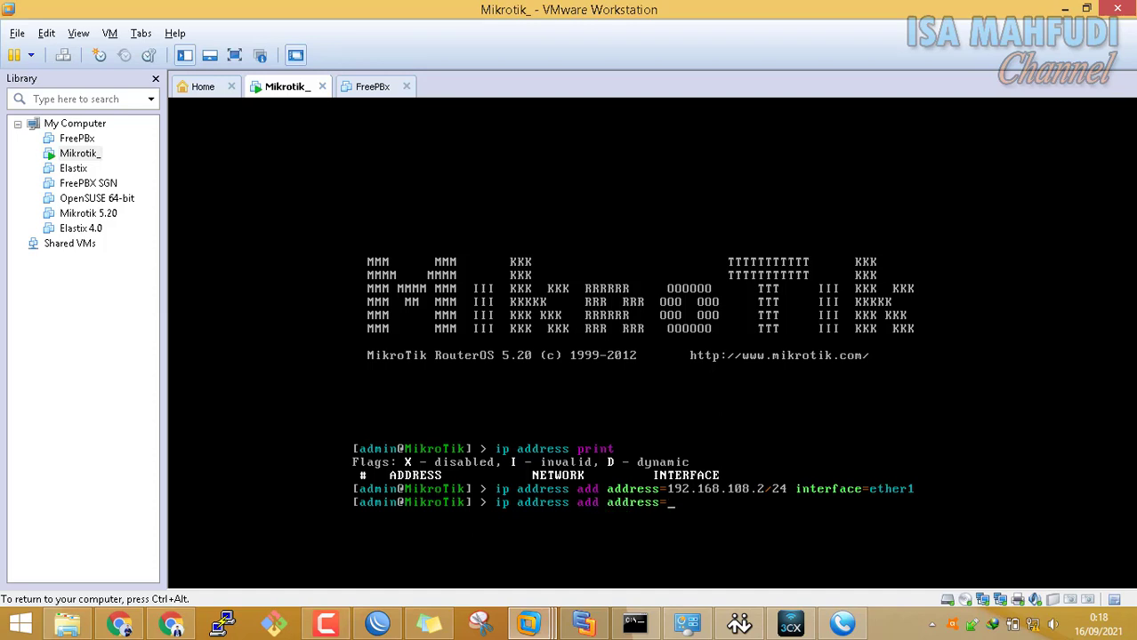
pyautogui.write('192.168.154.1/24 ')
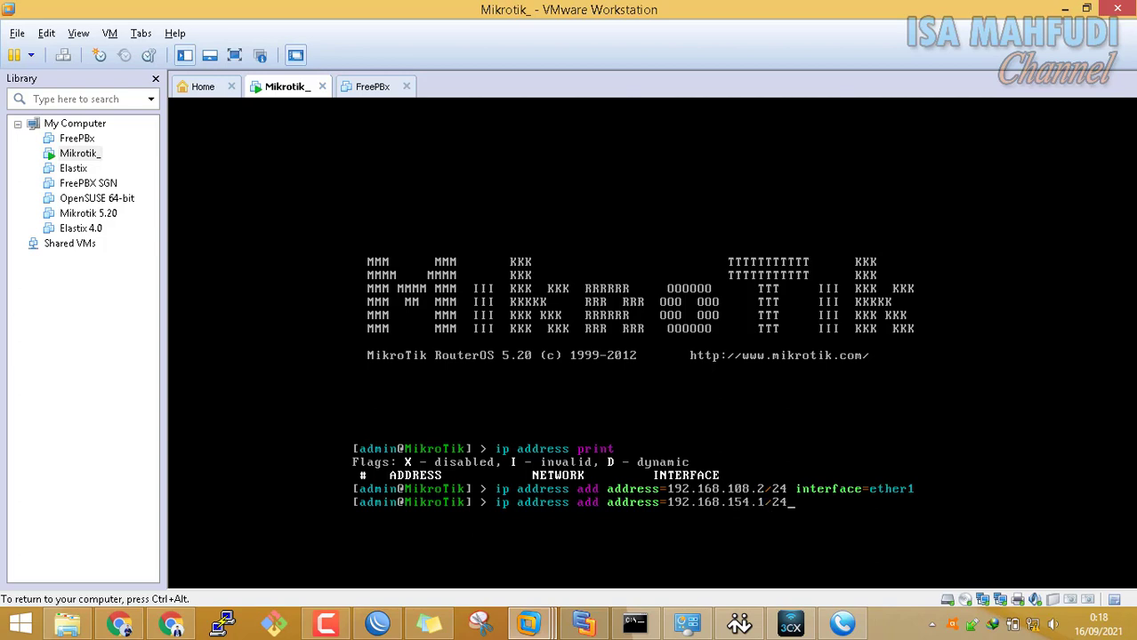
pyautogui.write('interface=ether2')
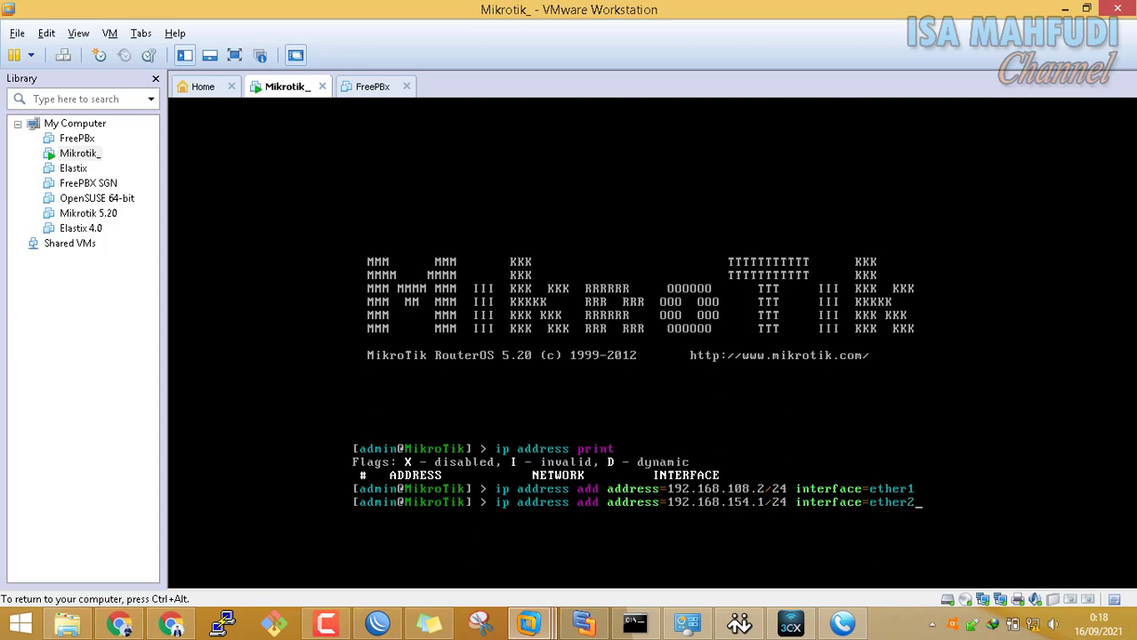
pyautogui.press('Return')
pyautogui.hotkey('ctrl', 'alt')
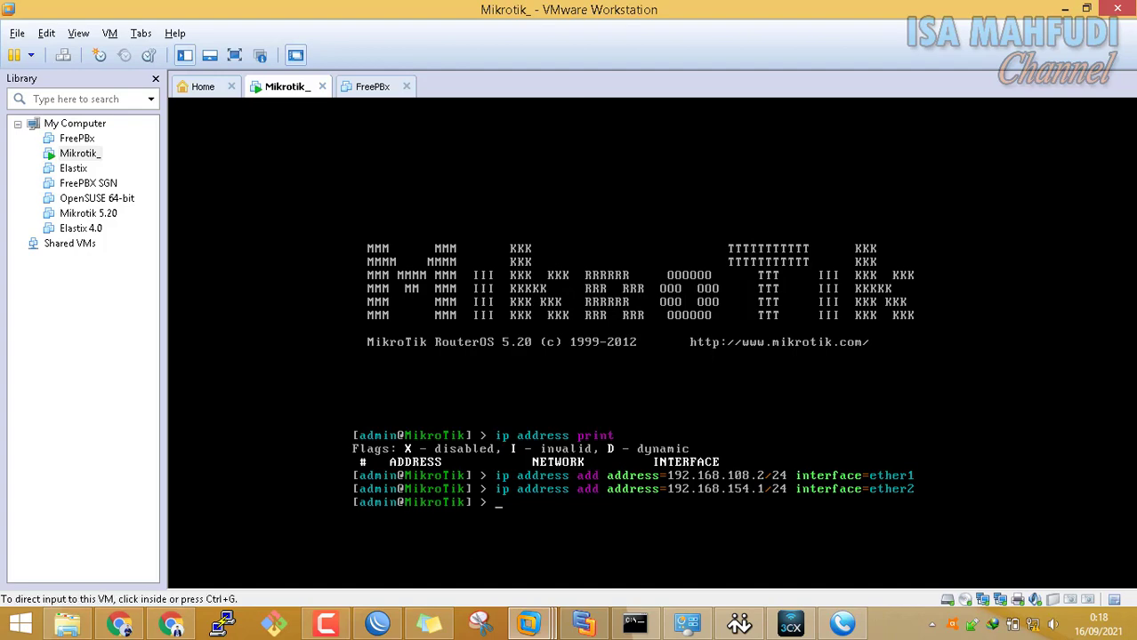
# Shorten the Command Prompt window and bring up the Network Connections list
pyautogui.click(647, 629)
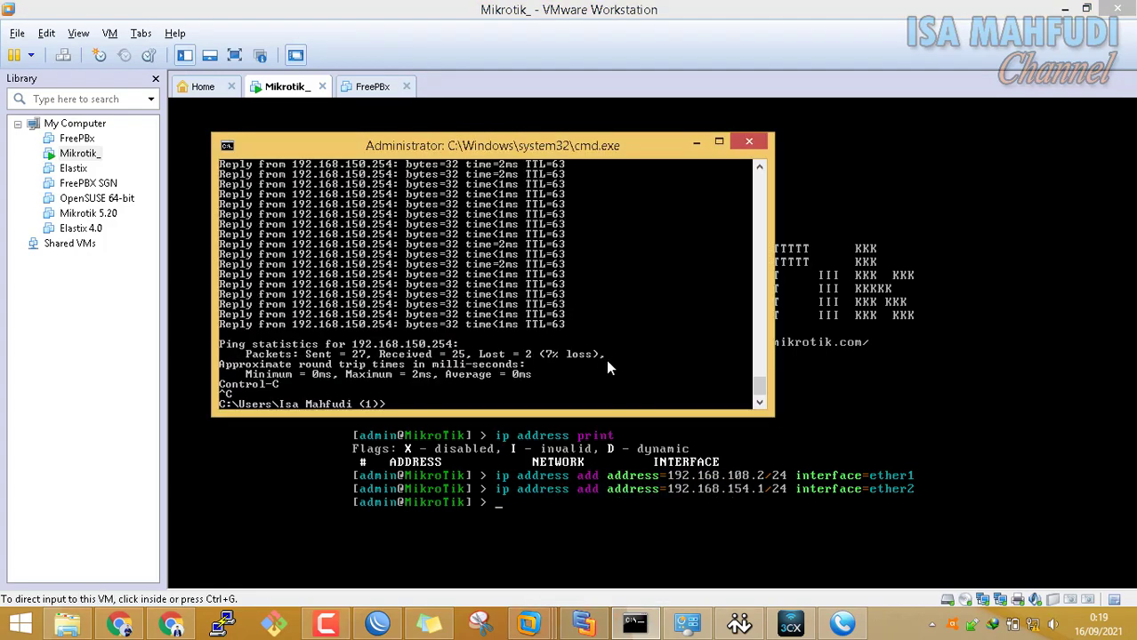
pyautogui.moveTo(627, 414); pyautogui.dragTo(635, 346)
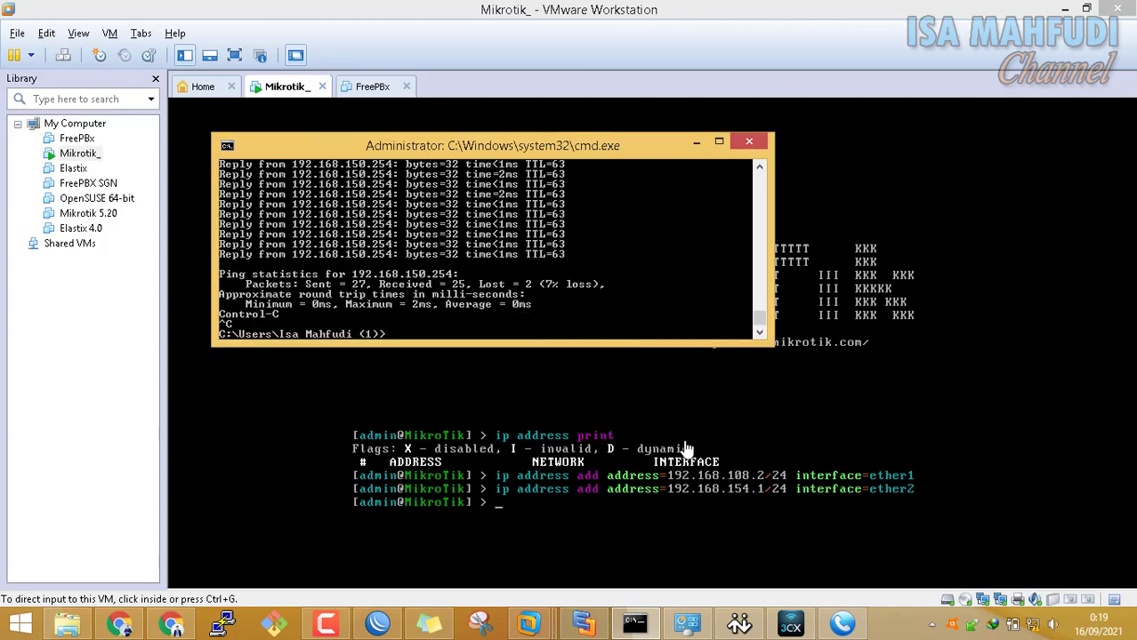
pyautogui.click(687, 623)
pyautogui.rightClick(733, 262)
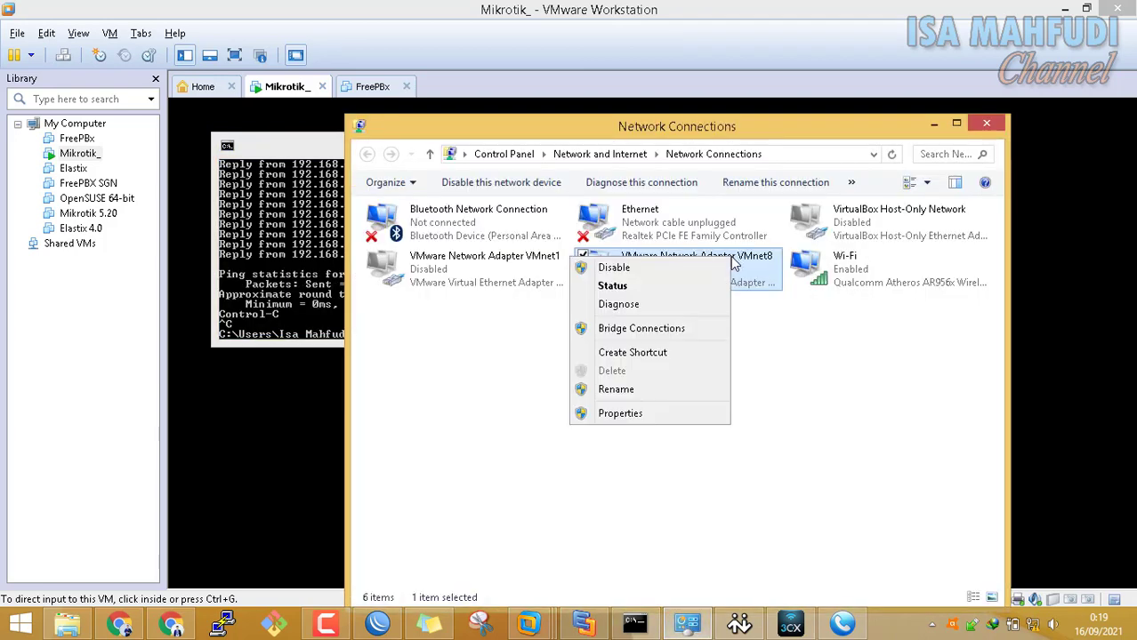
pyautogui.click(781, 310)
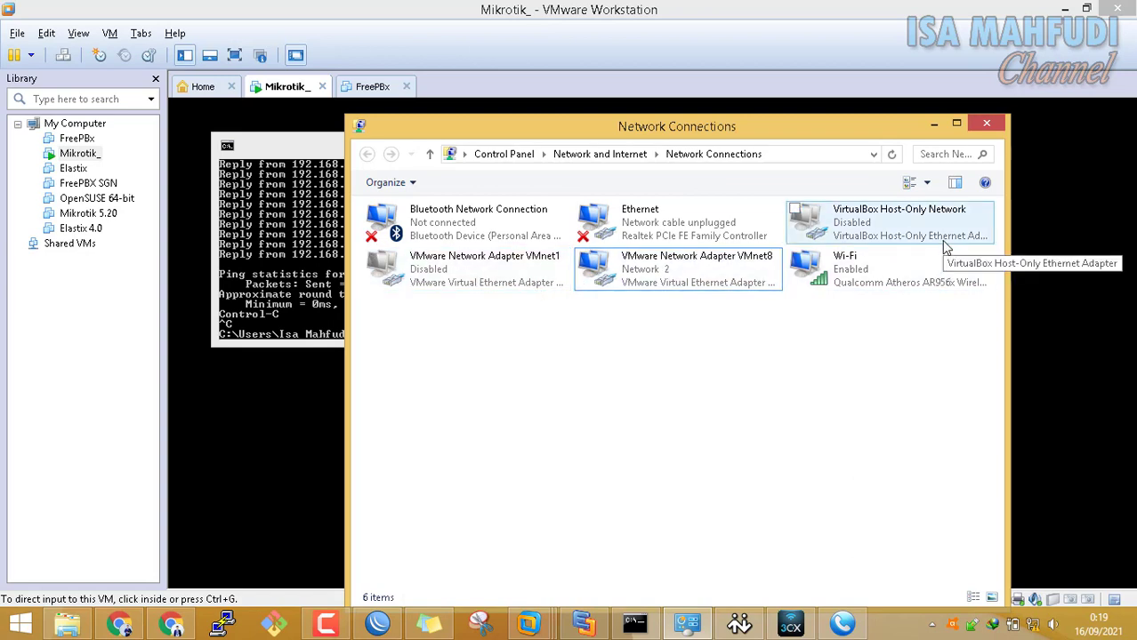
# Set VMnet8's IPv4 to obtain an IP address automatically
pyautogui.click(737, 285)
pyautogui.rightClick(737, 284)
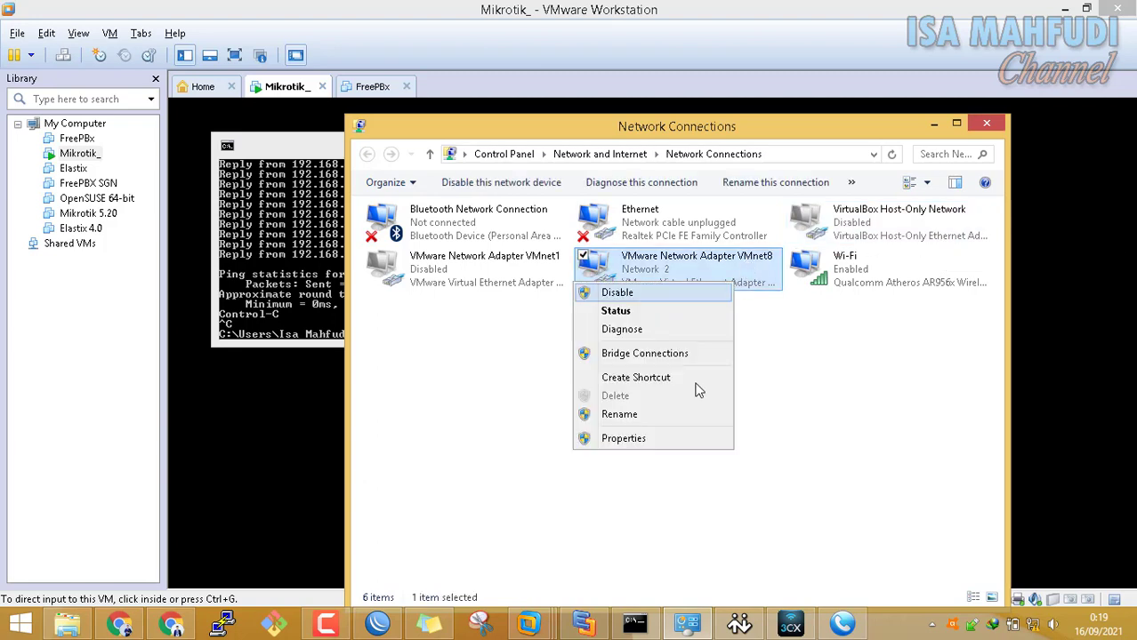
pyautogui.click(683, 439)
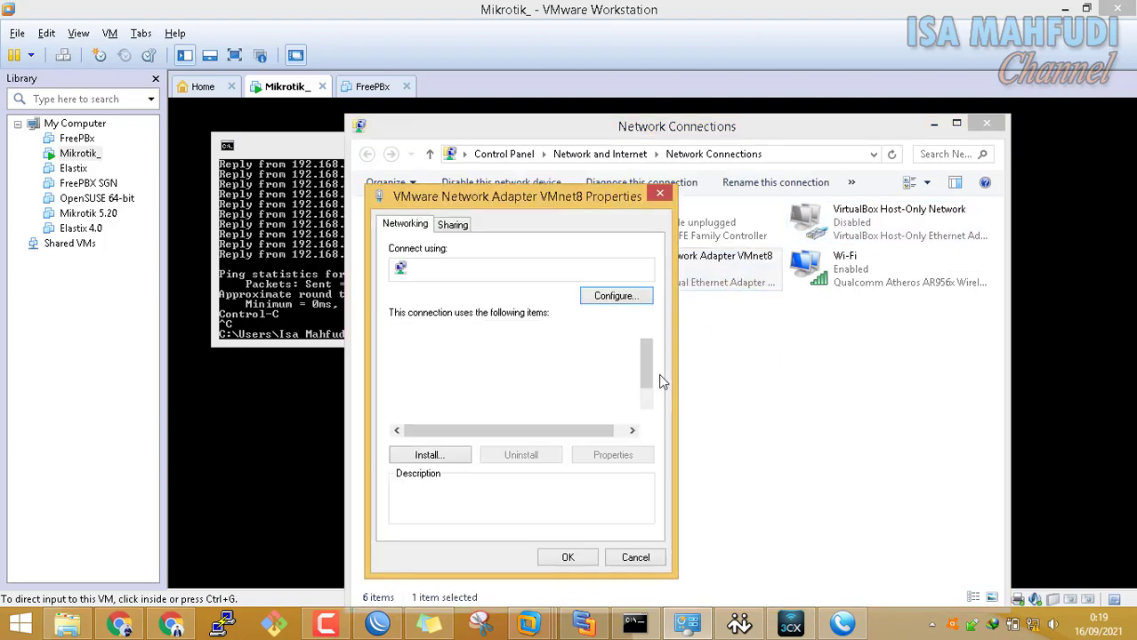
pyautogui.scroll(-1, 647, 383)
pyautogui.click(574, 424)
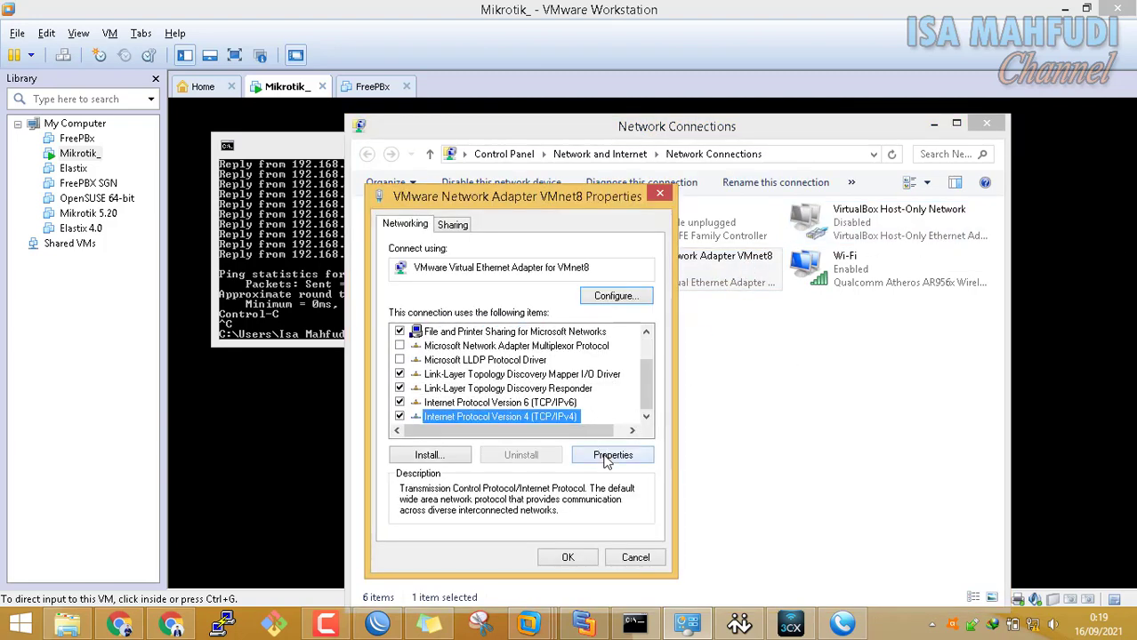
pyautogui.click(610, 454)
pyautogui.click(429, 335)
pyautogui.click(633, 580)
pyautogui.click(567, 557)
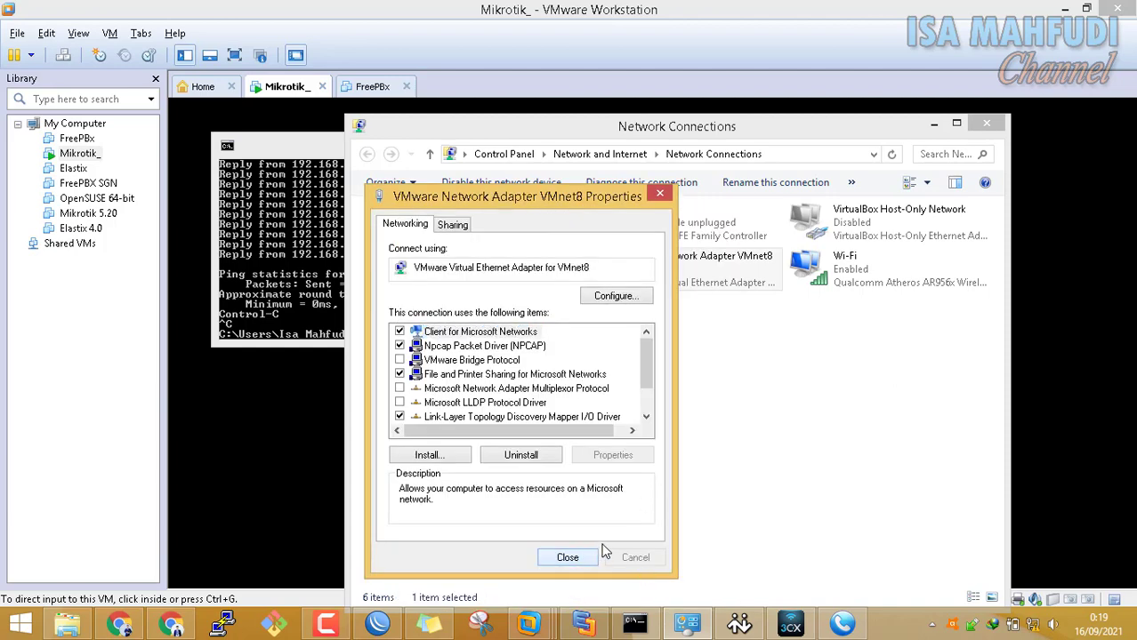
# Disable and re-enable the VMnet8 adapter
pyautogui.rightClick(695, 262)
pyautogui.click(685, 274)
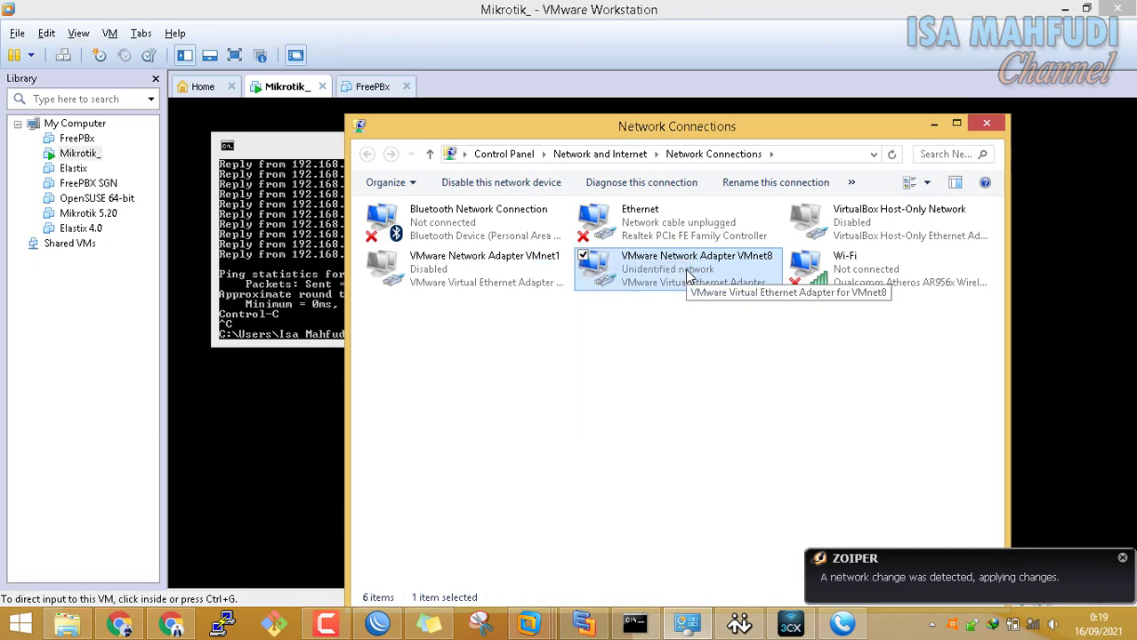
pyautogui.rightClick(685, 270)
pyautogui.click(672, 281)
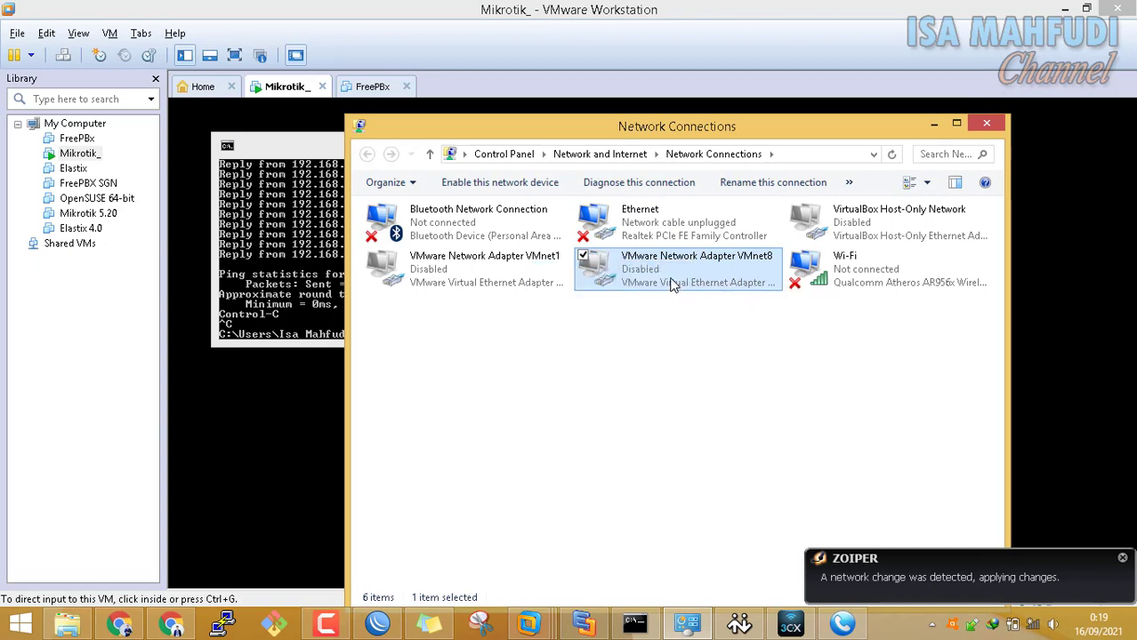
pyautogui.rightClick(668, 281)
pyautogui.click(656, 290)
# Run ipconfig to confirm VMnet8 is now 192.168.108.1 with mask 255.255.255.0
pyautogui.click(313, 316)
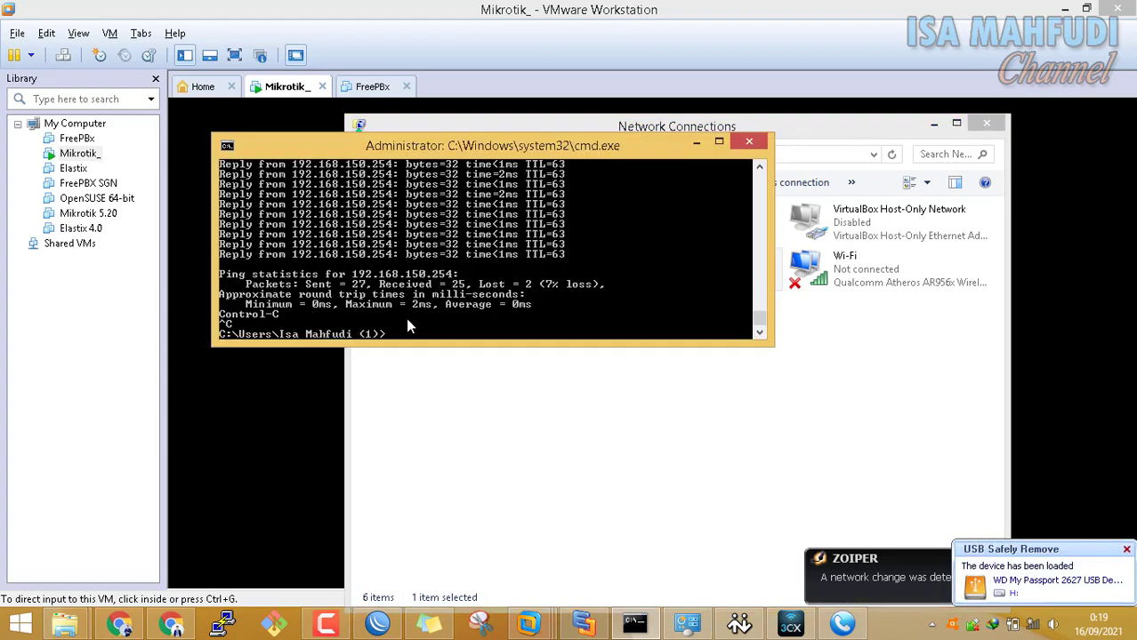
pyautogui.write('ipconfig')
pyautogui.press('Return')
pyautogui.scroll(3, 452, 260)
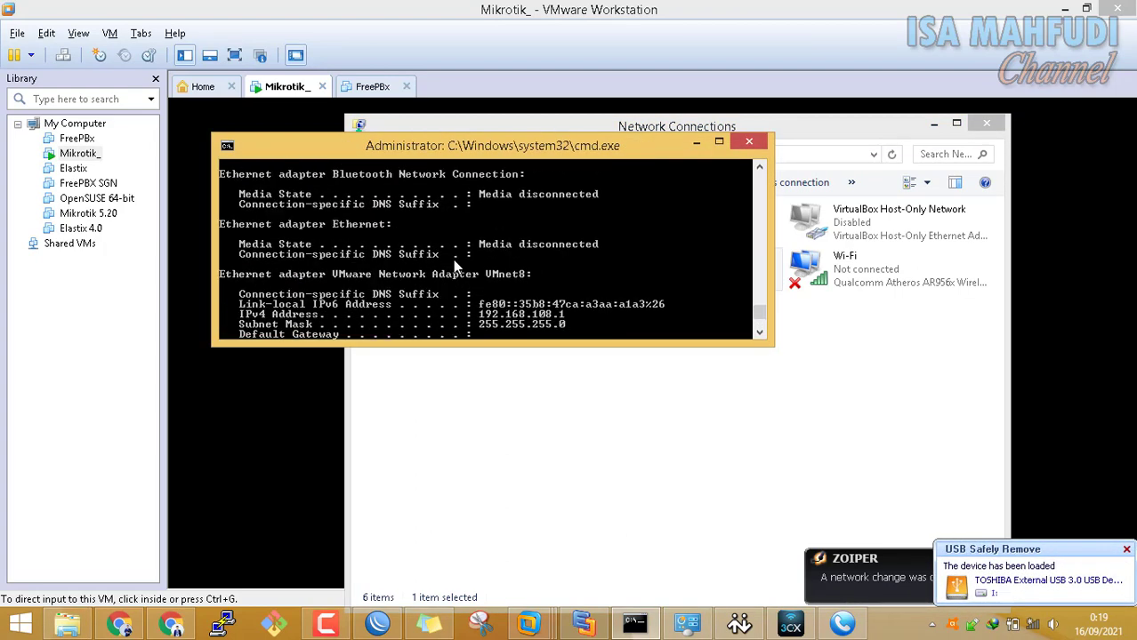
pyautogui.scroll(-1, 453, 260)
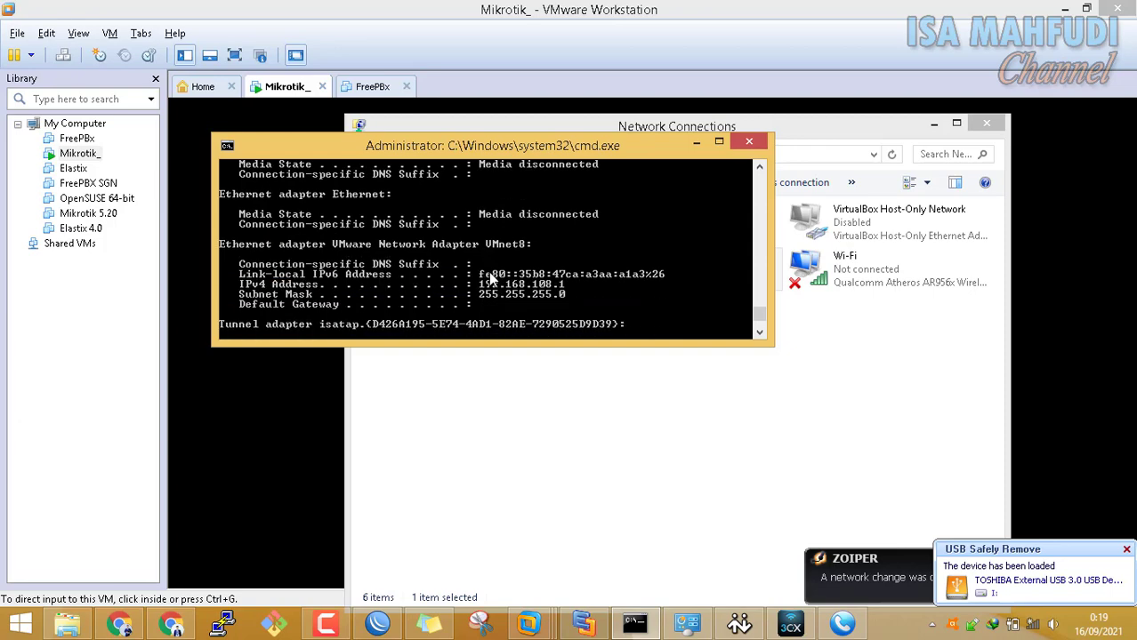
pyautogui.click(796, 390)
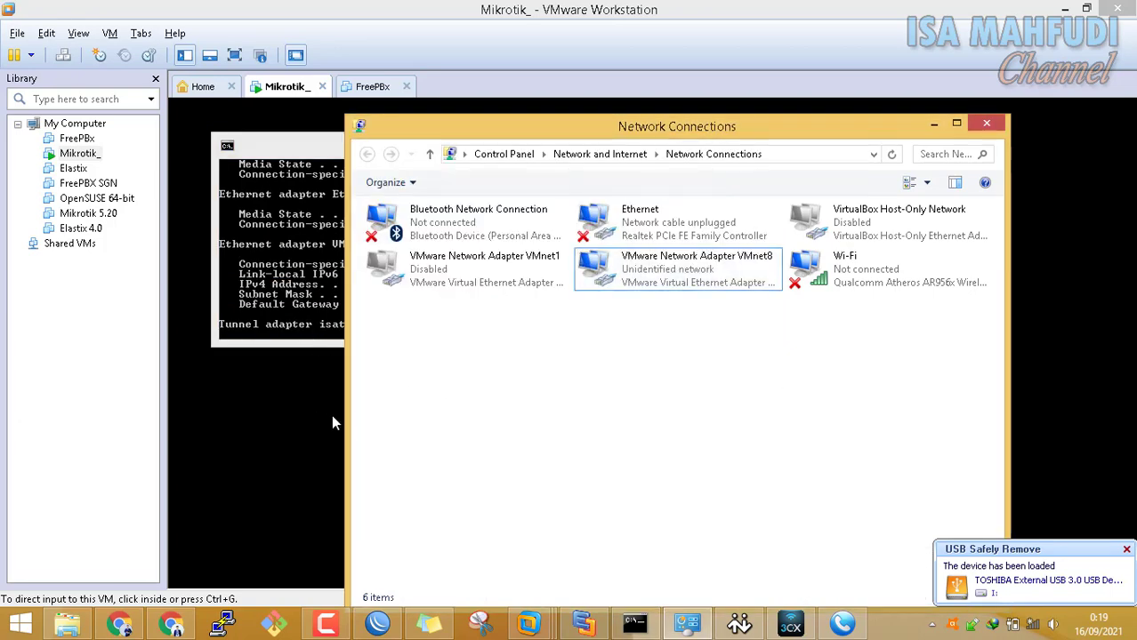
pyautogui.click(328, 294)
pyautogui.click(606, 78)
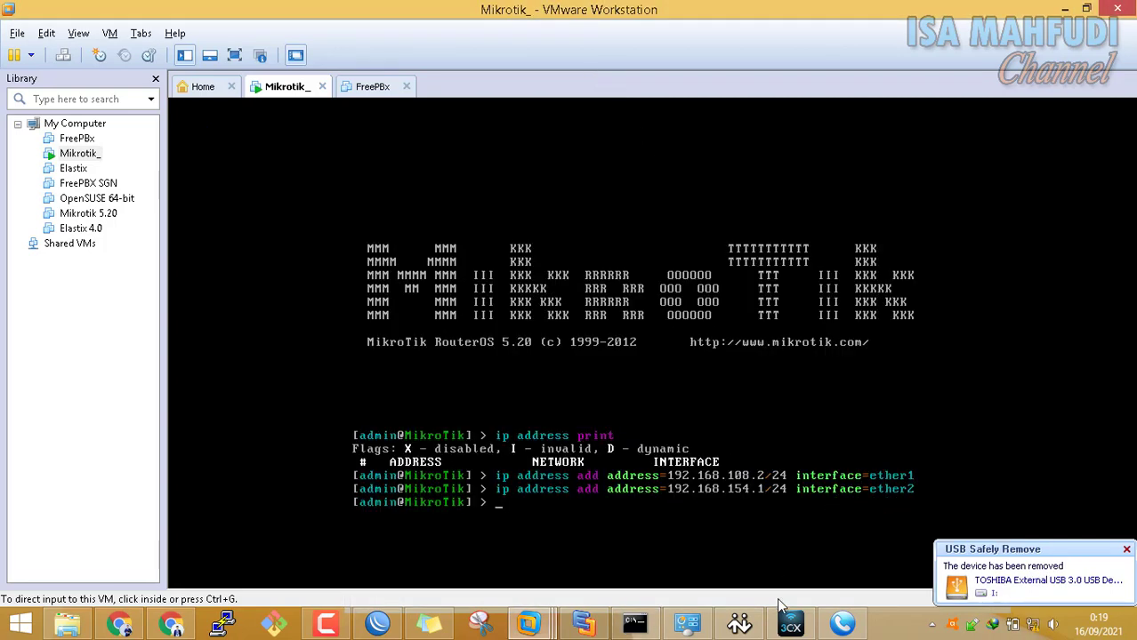
# Ping 192.168.108.2 from Command Prompt and confirm replies with 0% loss
pyautogui.click(635, 625)
pyautogui.scroll(-3, 637, 303)
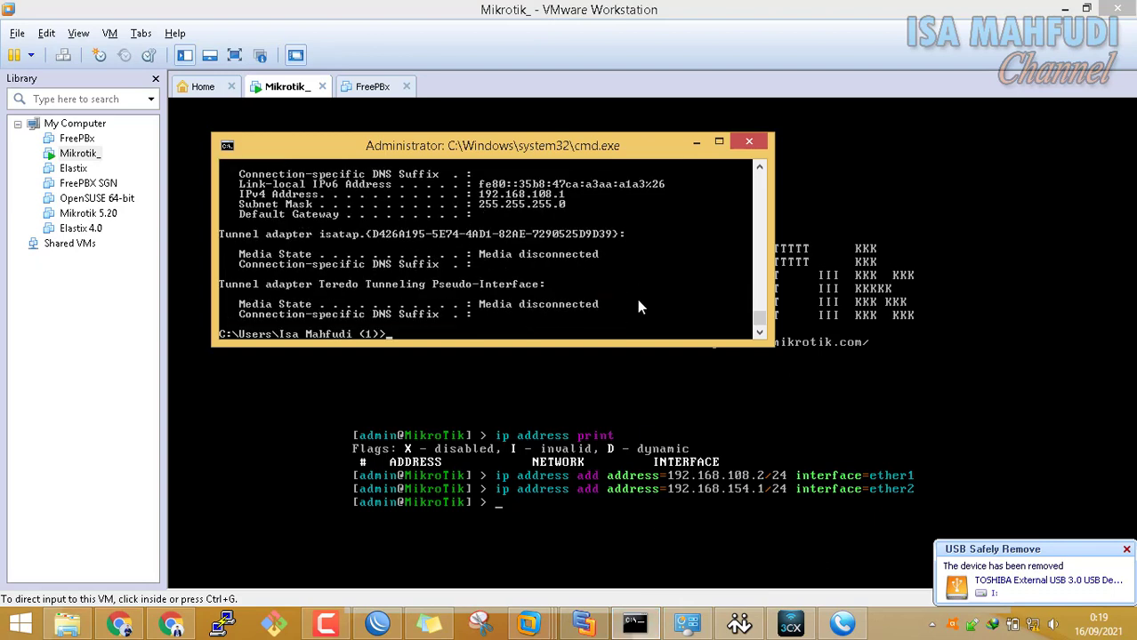
pyautogui.write('ping 192.168.')
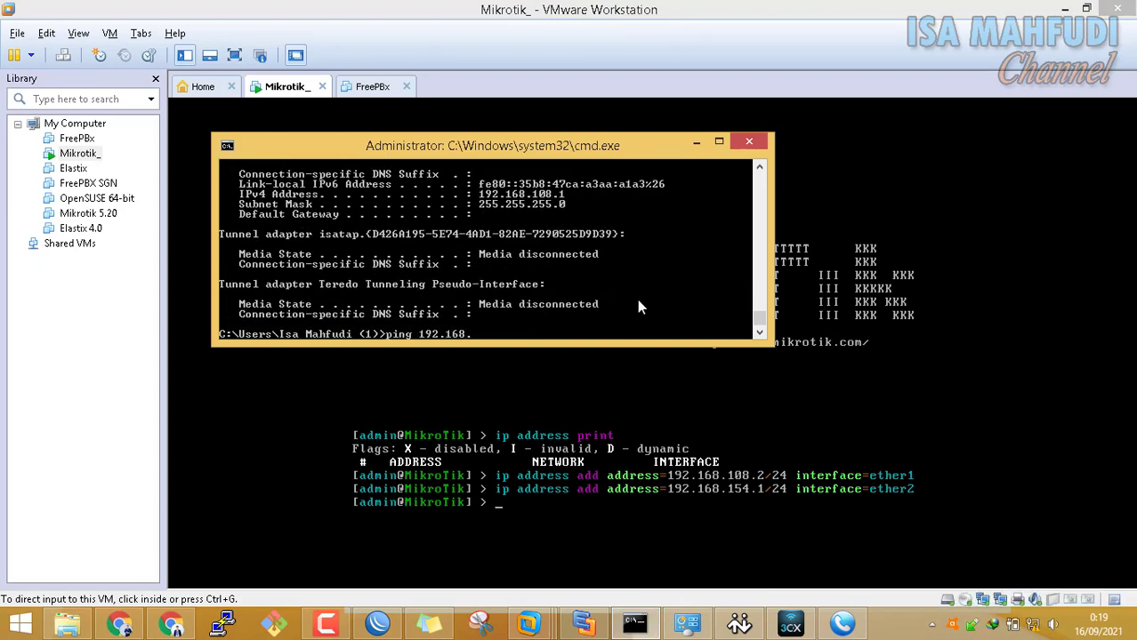
pyautogui.write('108.2')
pyautogui.press('Return')
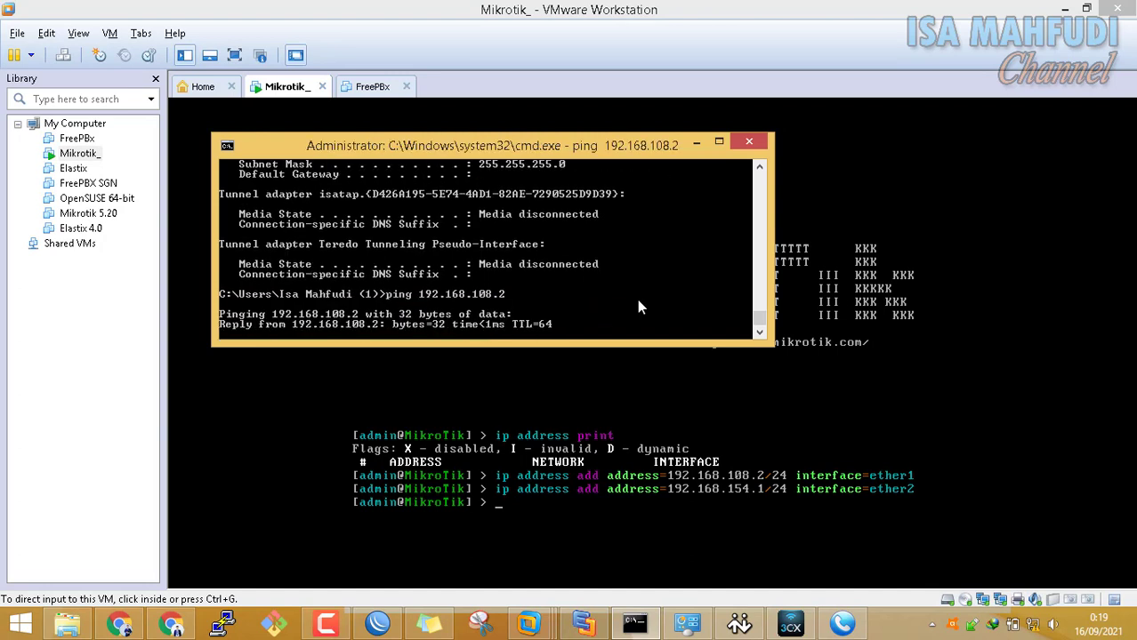
pyautogui.hotkey('ctrl', 'c')
# Edit the command to ping 192.168.154.1, which gets no replies
pyautogui.press('Up')
pyautogui.press('BackSpace')
pyautogui.press('BackSpace')
pyautogui.press('BackSpace')
pyautogui.press('BackSpace')
pyautogui.press('BackSpace')
pyautogui.write('154')
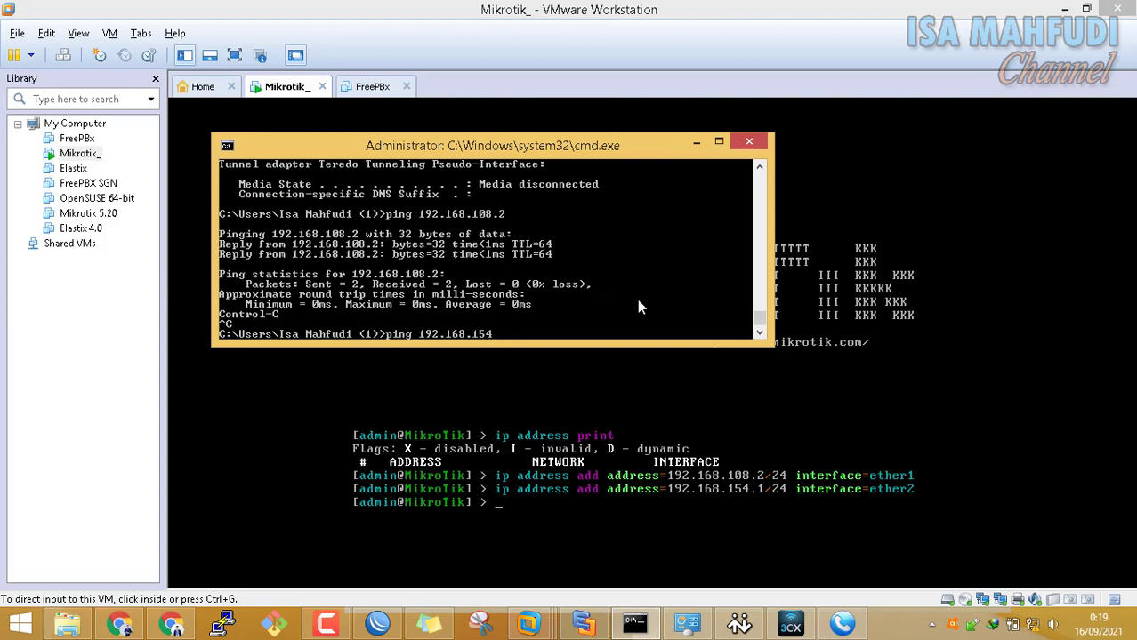
pyautogui.write('.1')
pyautogui.press('Return')
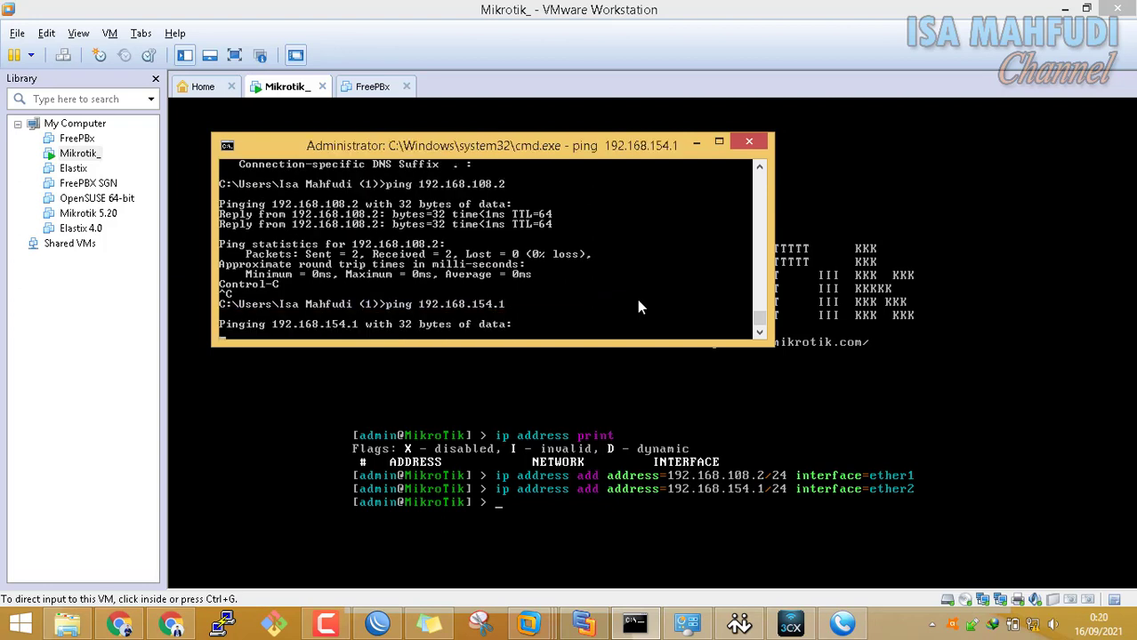
pyautogui.hotkey('ctrl', 'c')
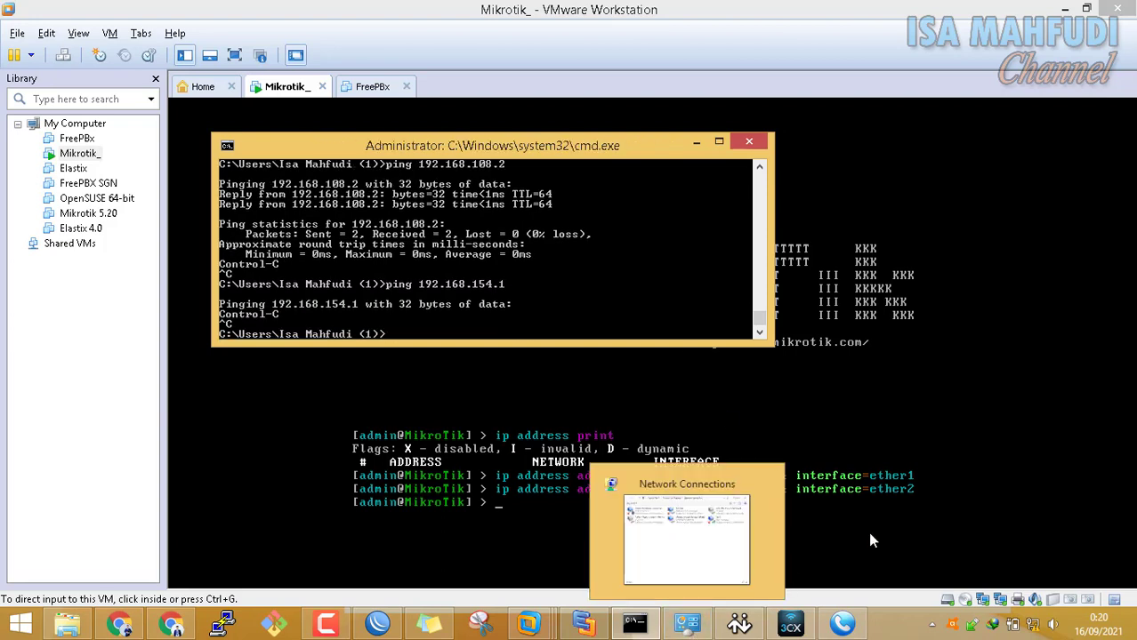
pyautogui.click(827, 524)
# Add the MikroTik NAT rule 'ip firewall nat add chain=srcnat action=masquerade'
pyautogui.click(766, 509)
pyautogui.write('ip firewall nat')
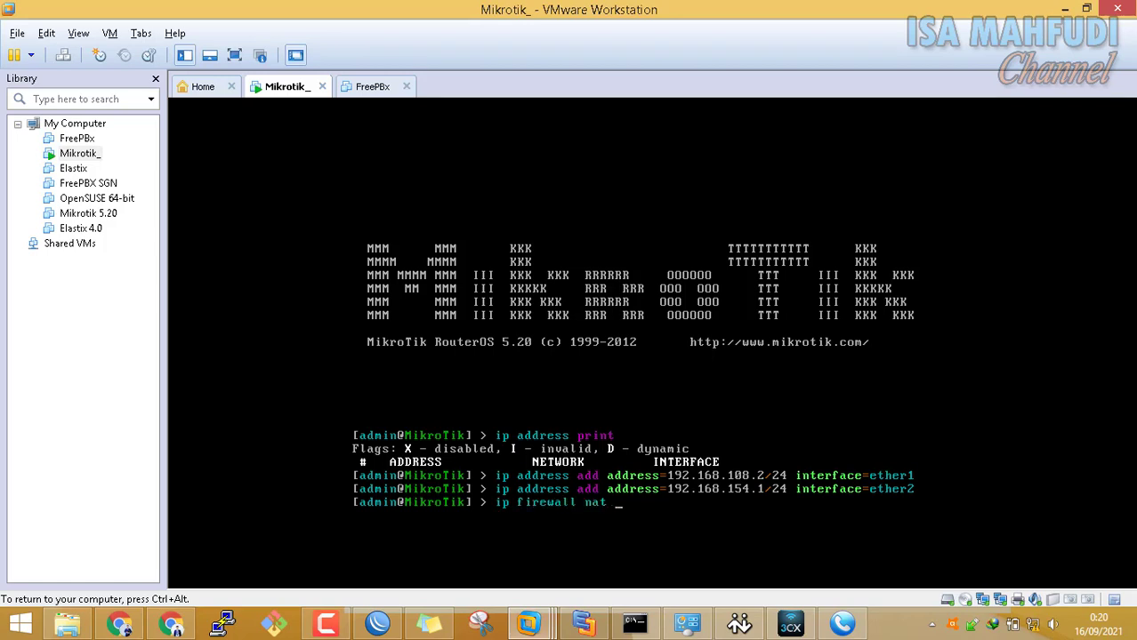
pyautogui.write(' add chain=srcnat action=masquerade')
pyautogui.press('Return')
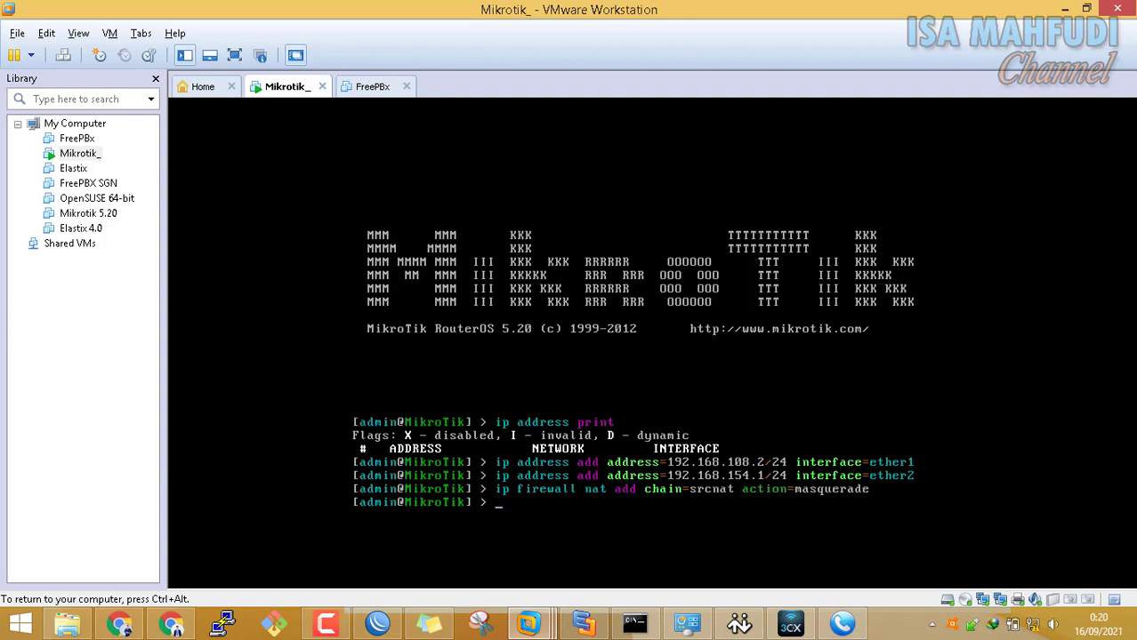
pyautogui.hotkey('ctrl', 'alt')
# Rerun the ping to 192.168.154.1 from Command Prompt; it still times out
pyautogui.click(634, 625)
pyautogui.press('Up')
pyautogui.press('Return')
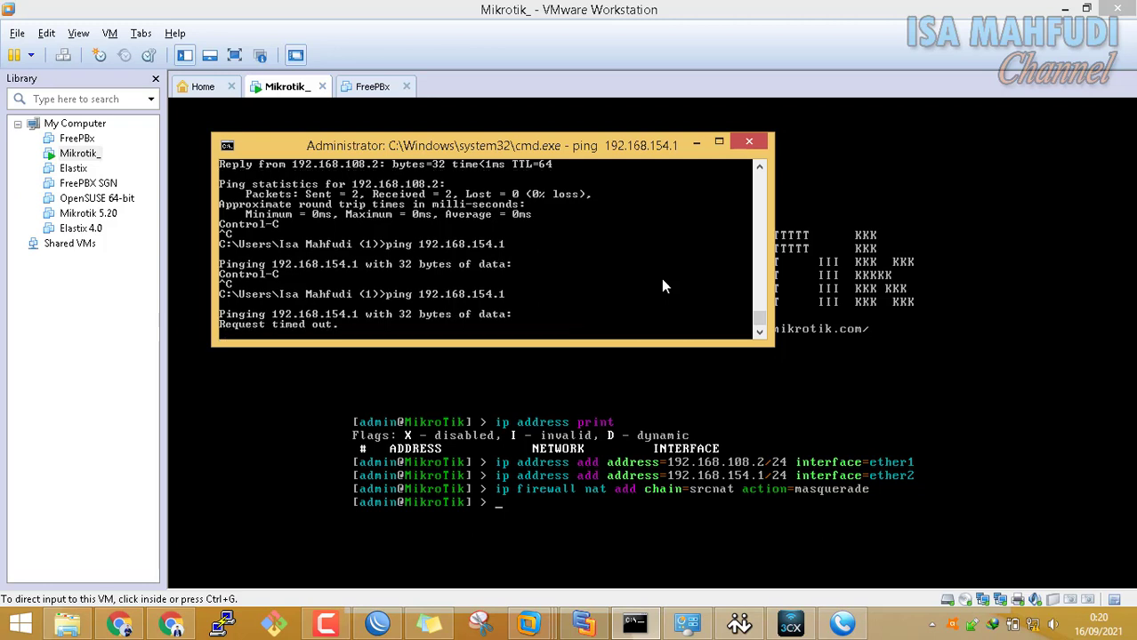
pyautogui.hotkey('ctrl', 'c')
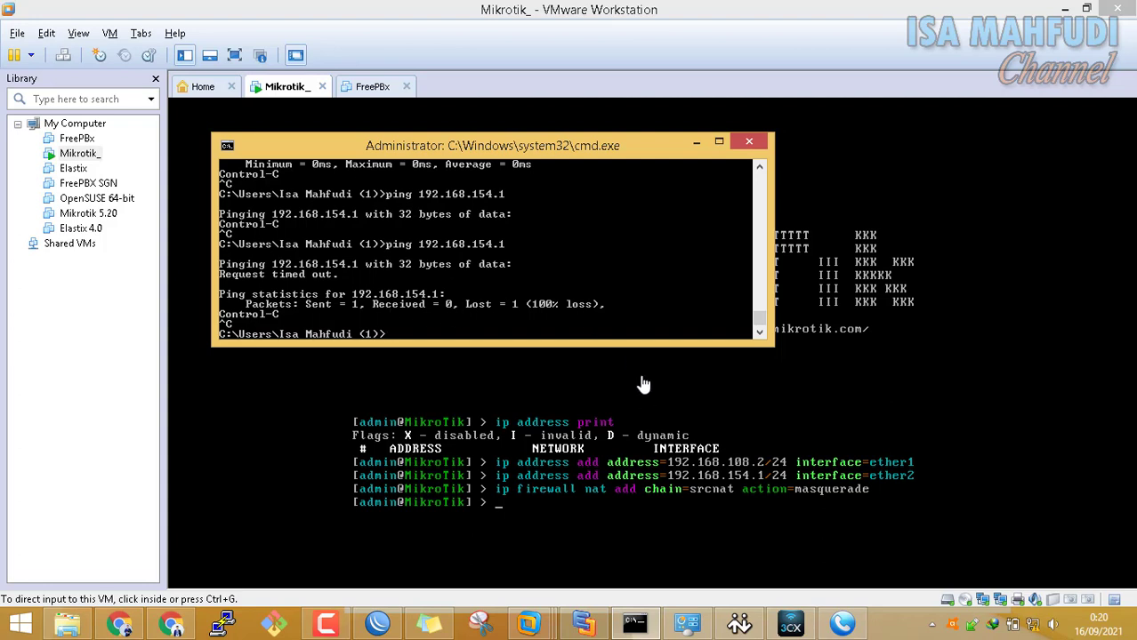
# Open the Internet Protocol Version 4 (TCP/IPv4) properties of the VMnet8 adapter
pyautogui.click(688, 623)
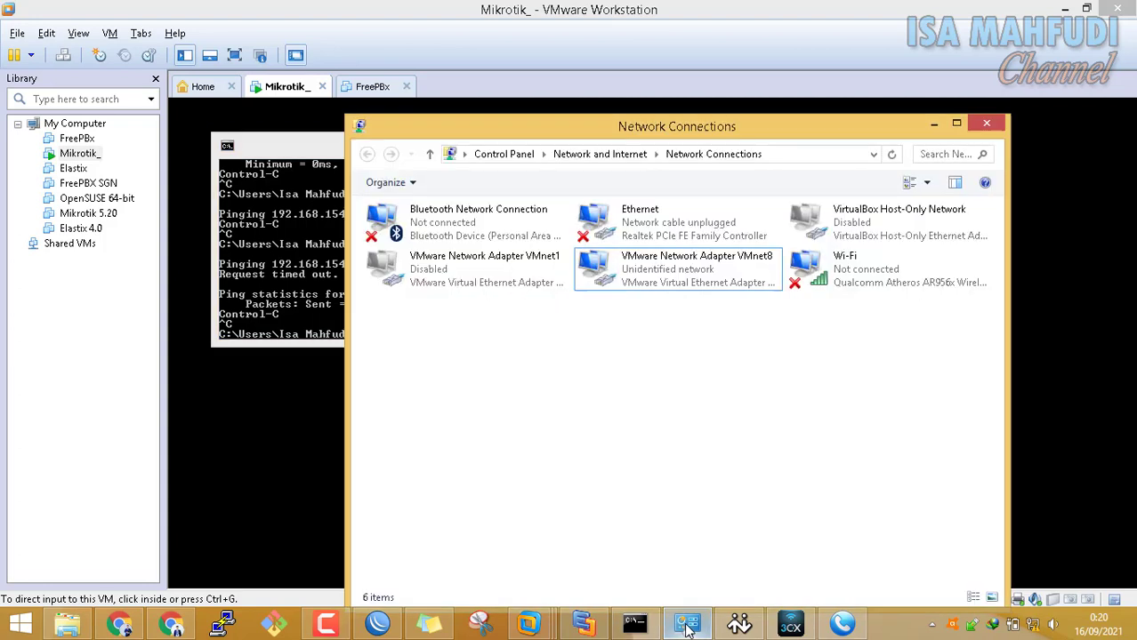
pyautogui.click(667, 282)
pyautogui.rightClick(667, 280)
pyautogui.click(620, 431)
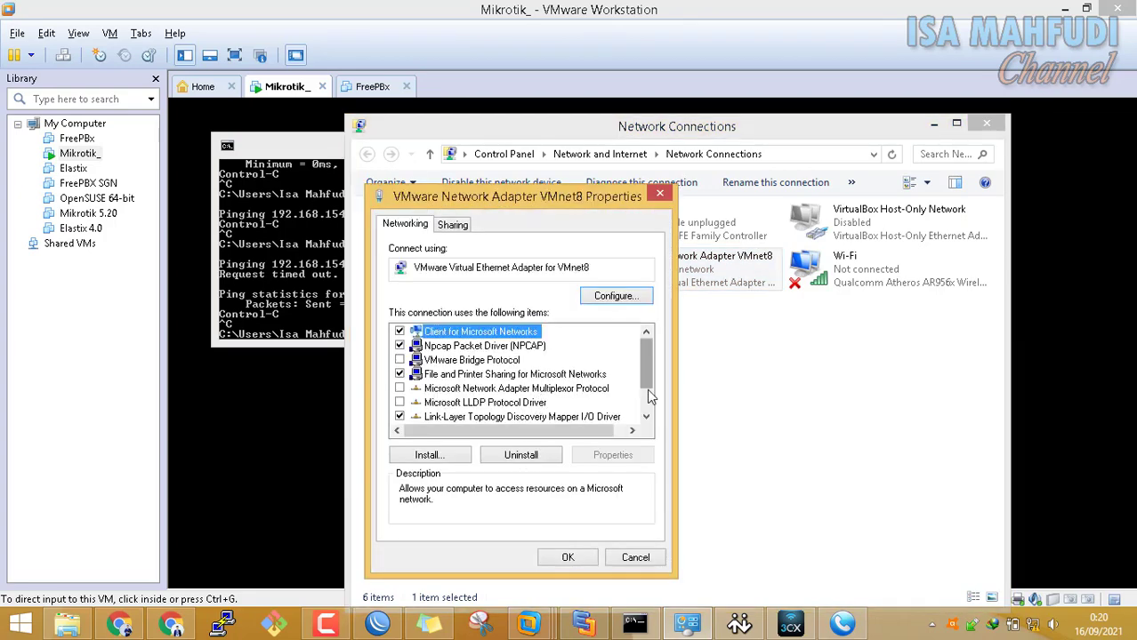
pyautogui.scroll(-1, 647, 381)
pyautogui.click(583, 414)
pyautogui.click(613, 455)
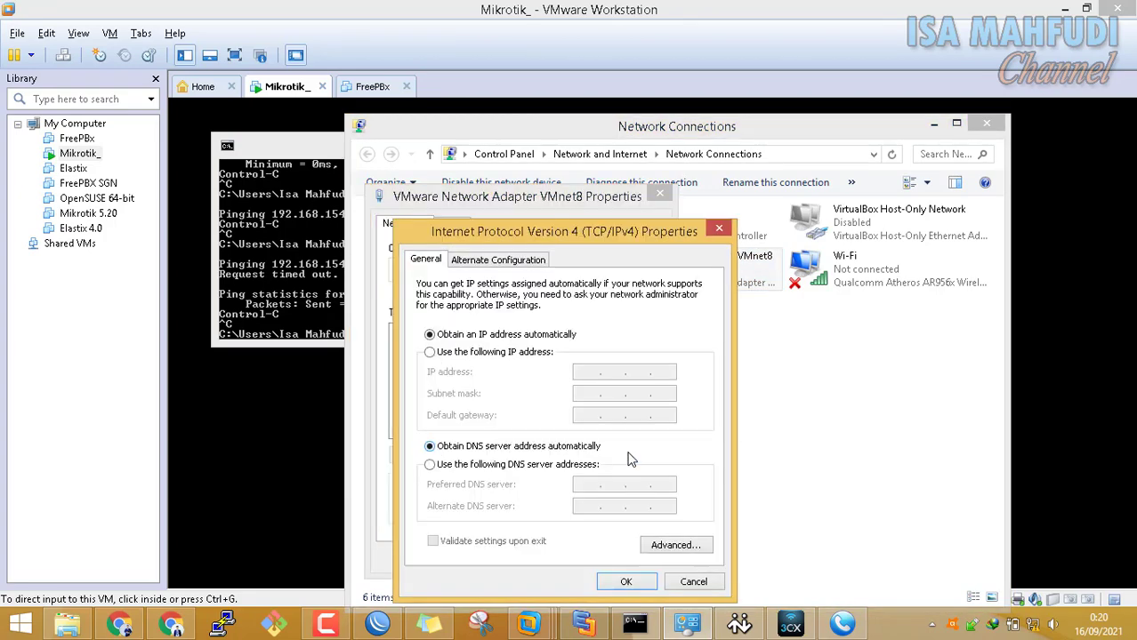
# Set VMnet8 to static IP 192.168.108.1, mask 255.255.255.0, gateway 192.168.108.2
pyautogui.click(533, 356)
pyautogui.click(597, 374)
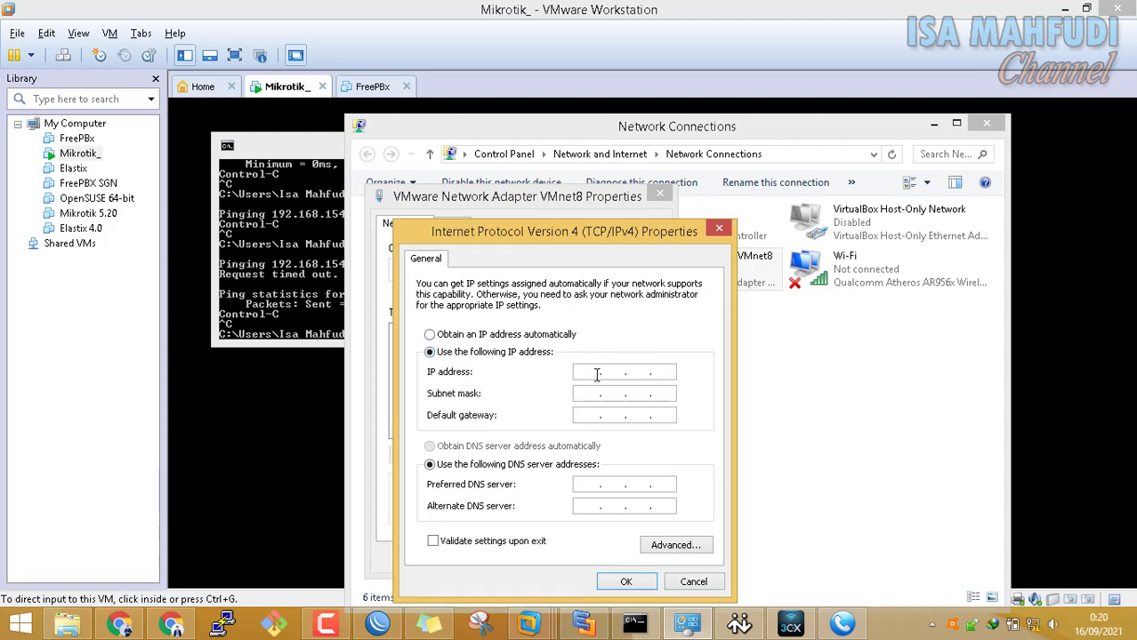
pyautogui.write('192 . 168 . 108 . ')
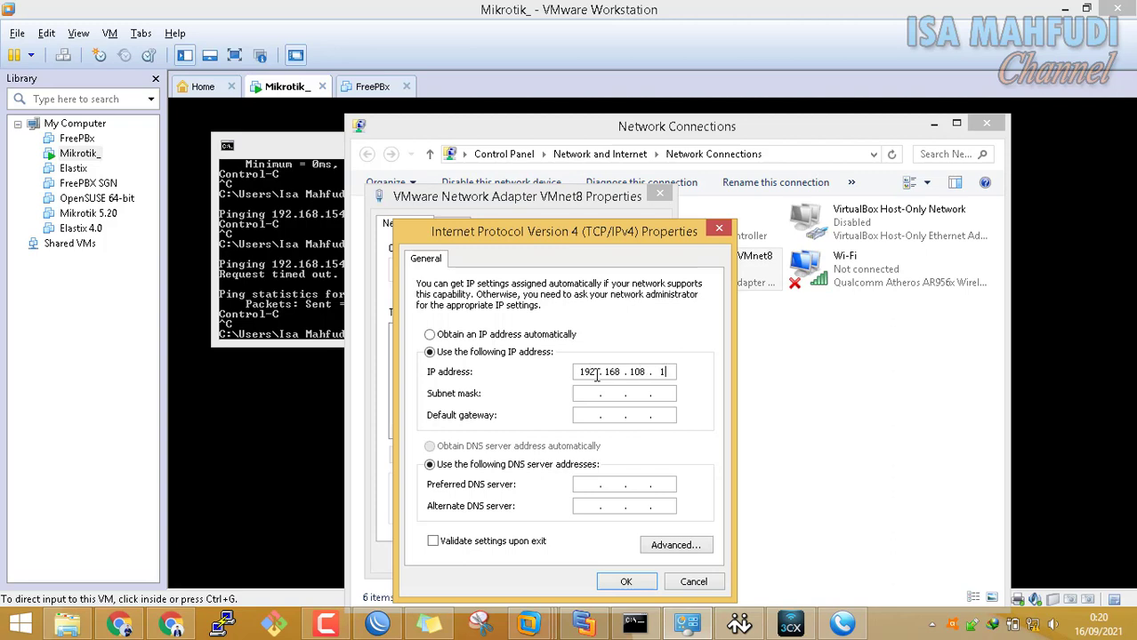
pyautogui.write('1')
pyautogui.press('Tab')
pyautogui.press('Tab')
pyautogui.write('192 . 168 . 108 .')
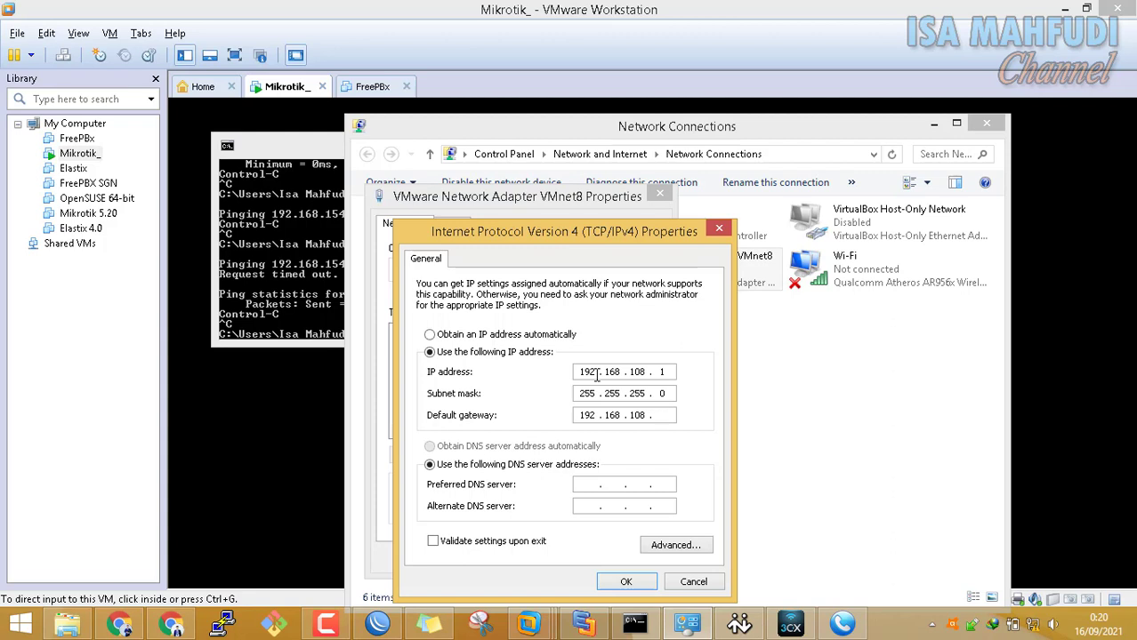
pyautogui.write('2')
pyautogui.click(576, 626)
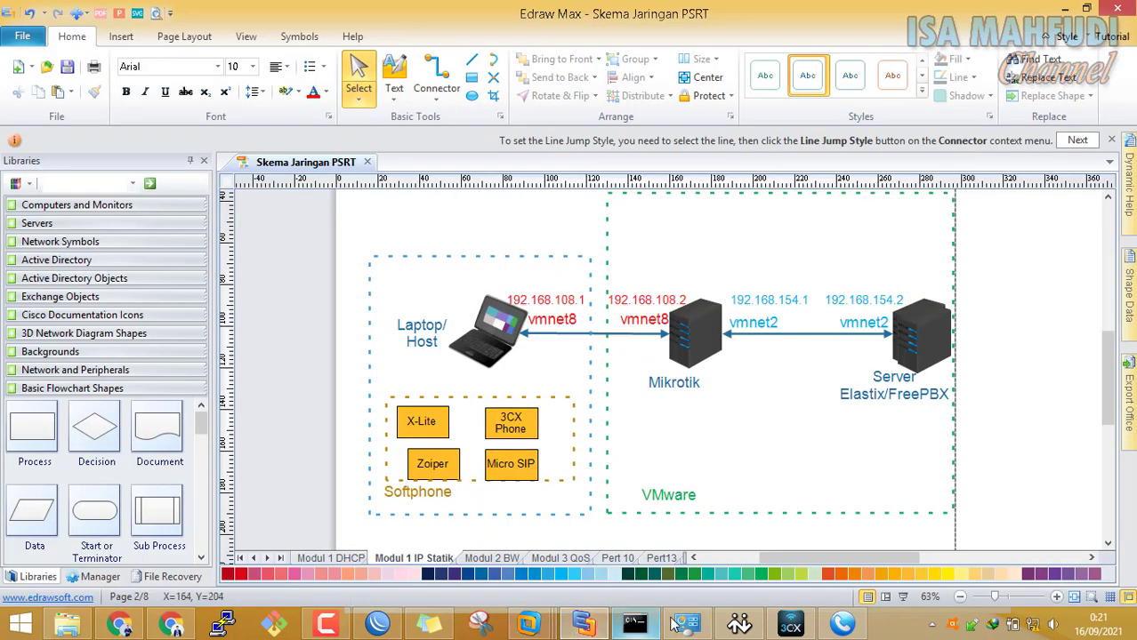
pyautogui.click(687, 626)
# Save the VMnet8 IPv4 settings and restart the adapter by disabling and re-enabling it
pyautogui.click(626, 582)
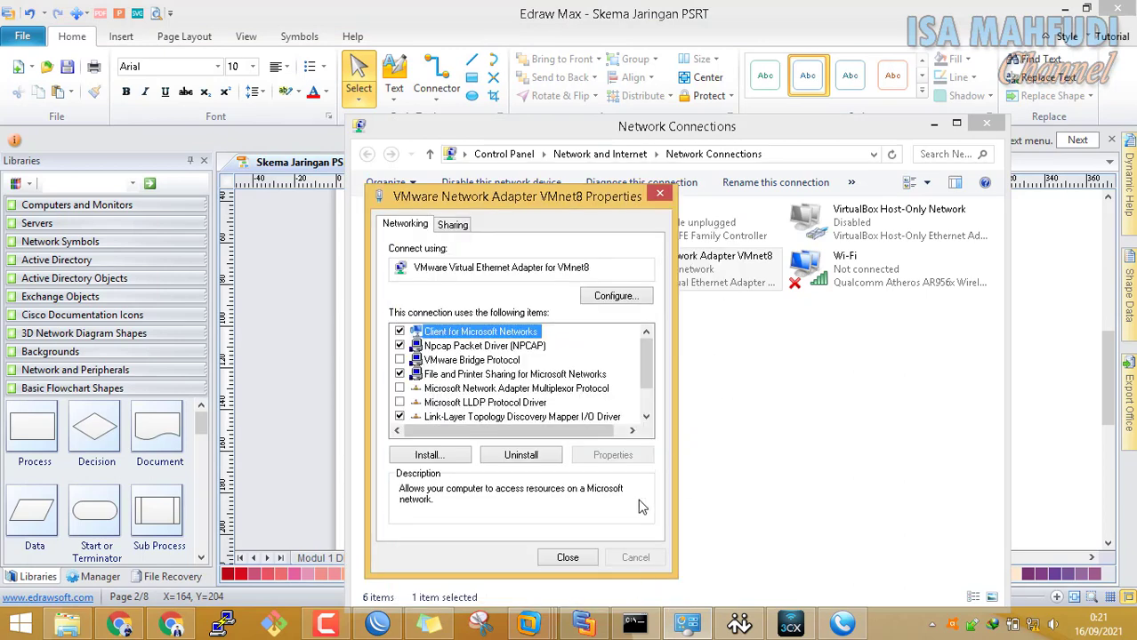
pyautogui.click(588, 558)
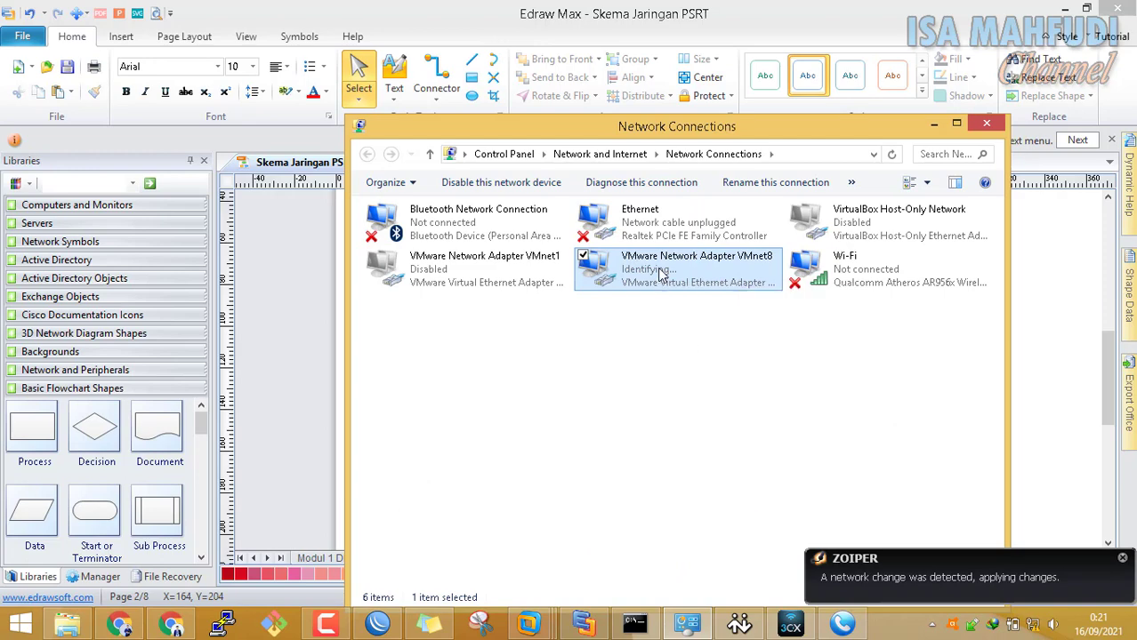
pyautogui.rightClick(657, 272)
pyautogui.click(654, 268)
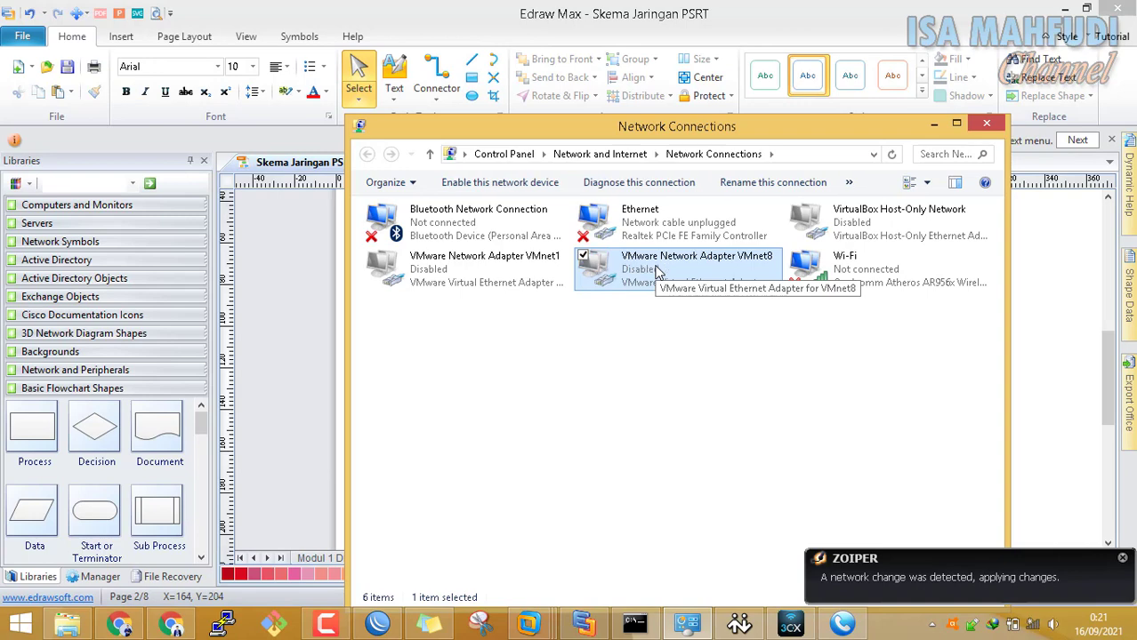
pyautogui.rightClick(649, 275)
pyautogui.click(646, 276)
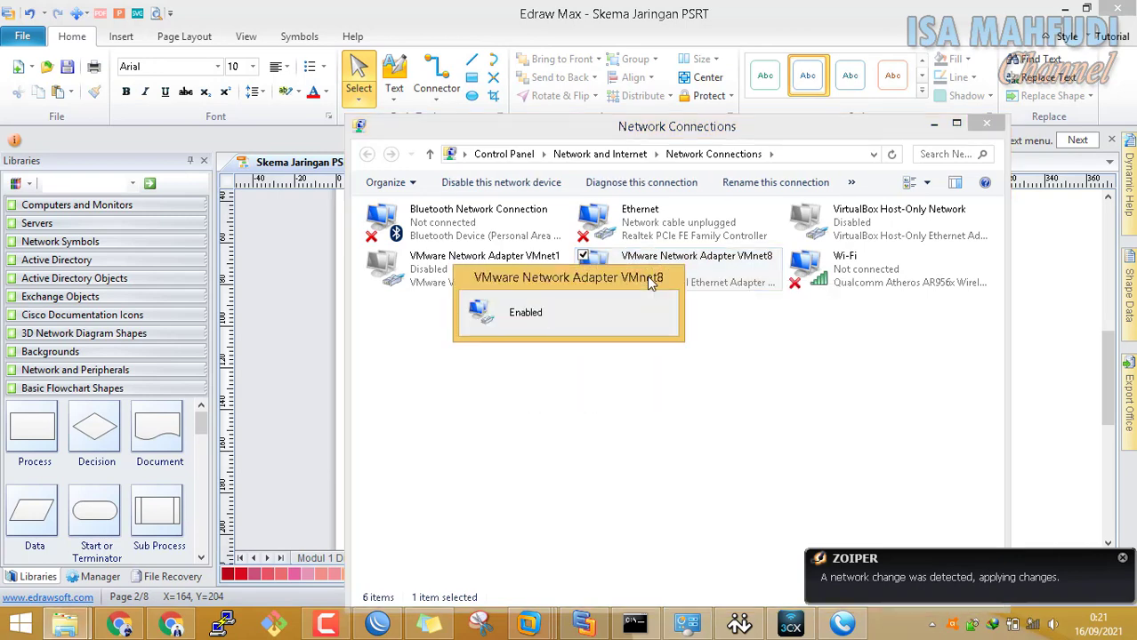
# Re-ping 192.168.154.1 from Command Prompt, now getting 3 of 3 replies, 0% loss
pyautogui.click(743, 412)
pyautogui.click(634, 623)
pyautogui.press('Up')
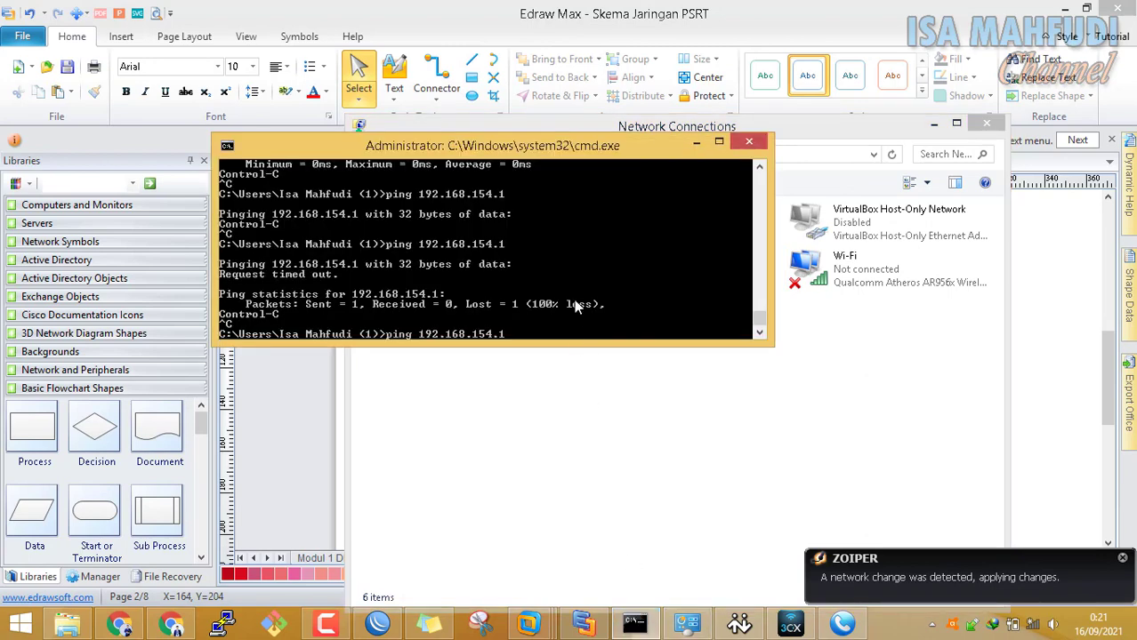
pyautogui.press('Return')
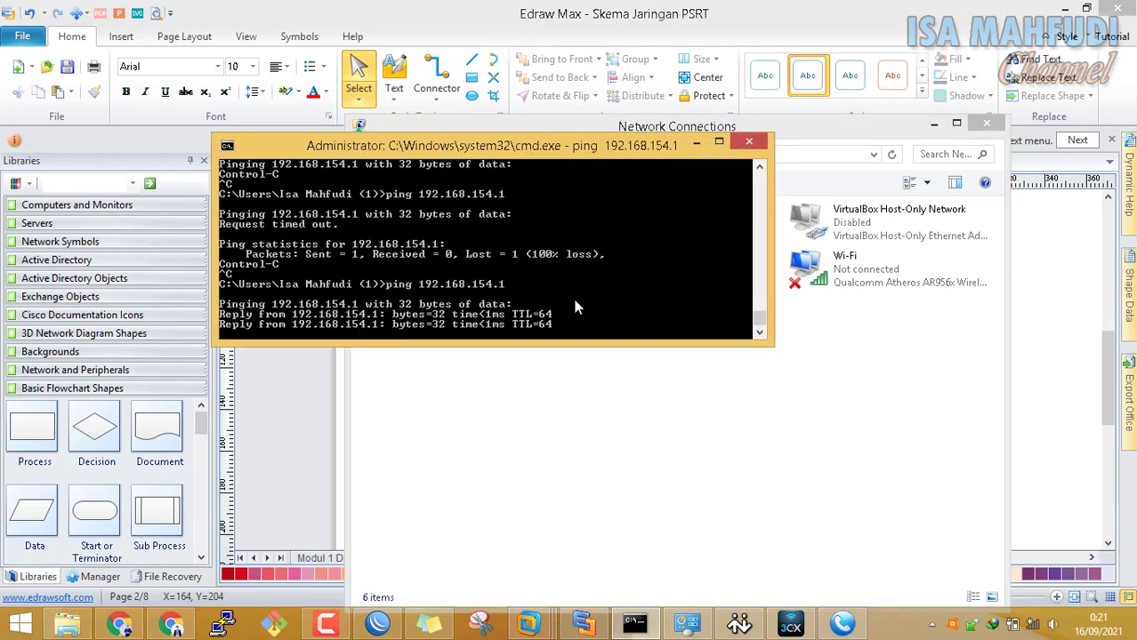
pyautogui.hotkey('ctrl', 'c')
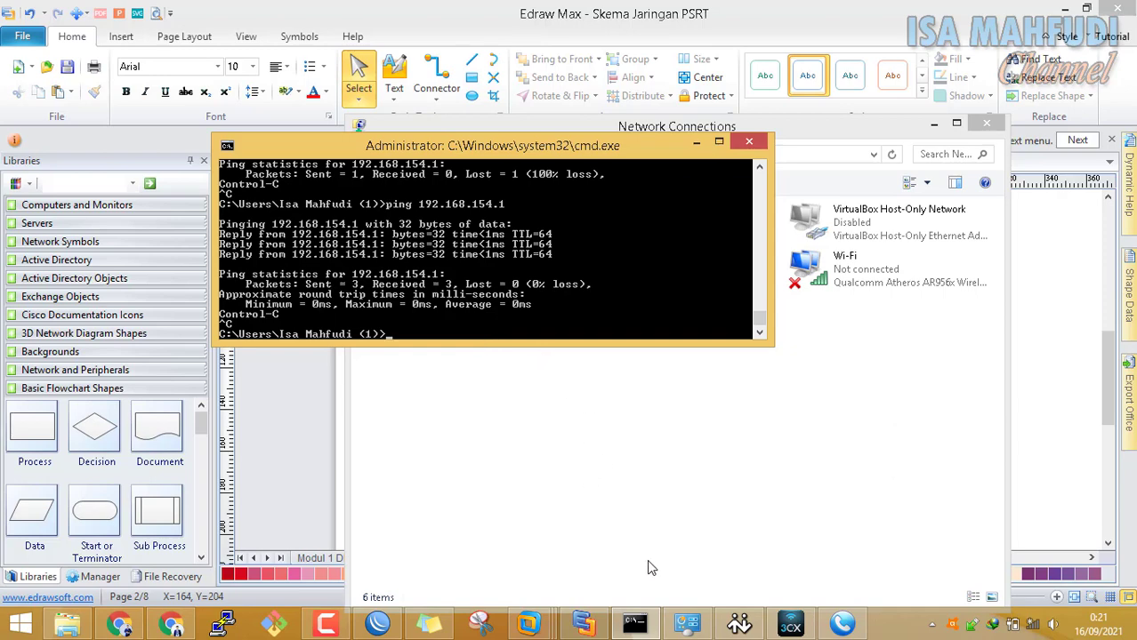
pyautogui.click(531, 626)
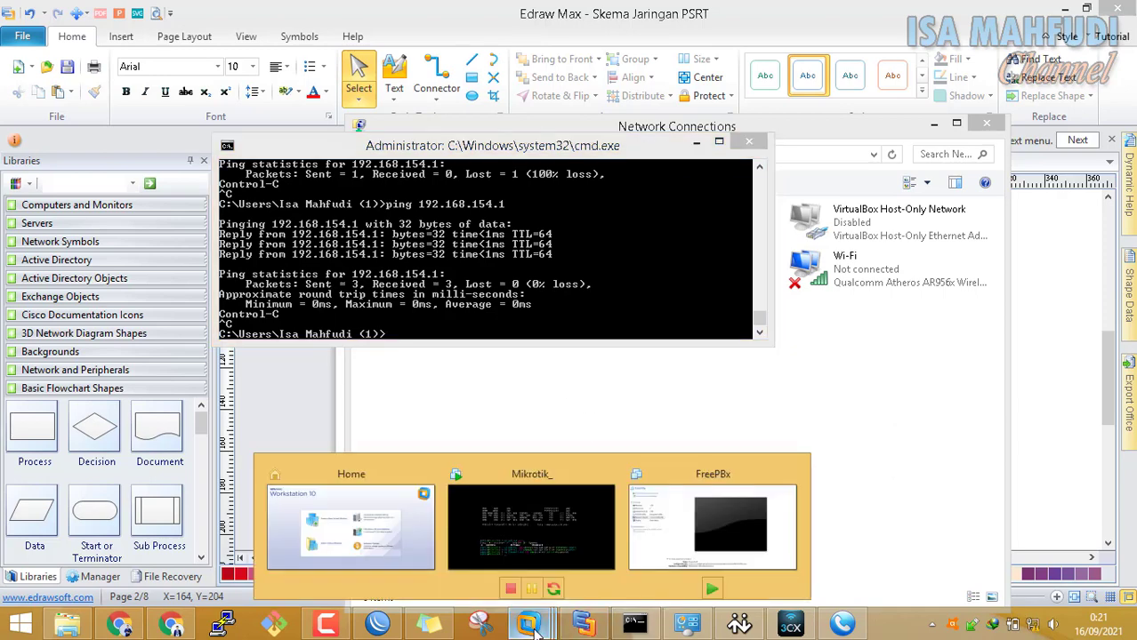
# Set the FreePBx VM's network adapter to Custom (VMnet2) and power the VM on
pyautogui.click(701, 513)
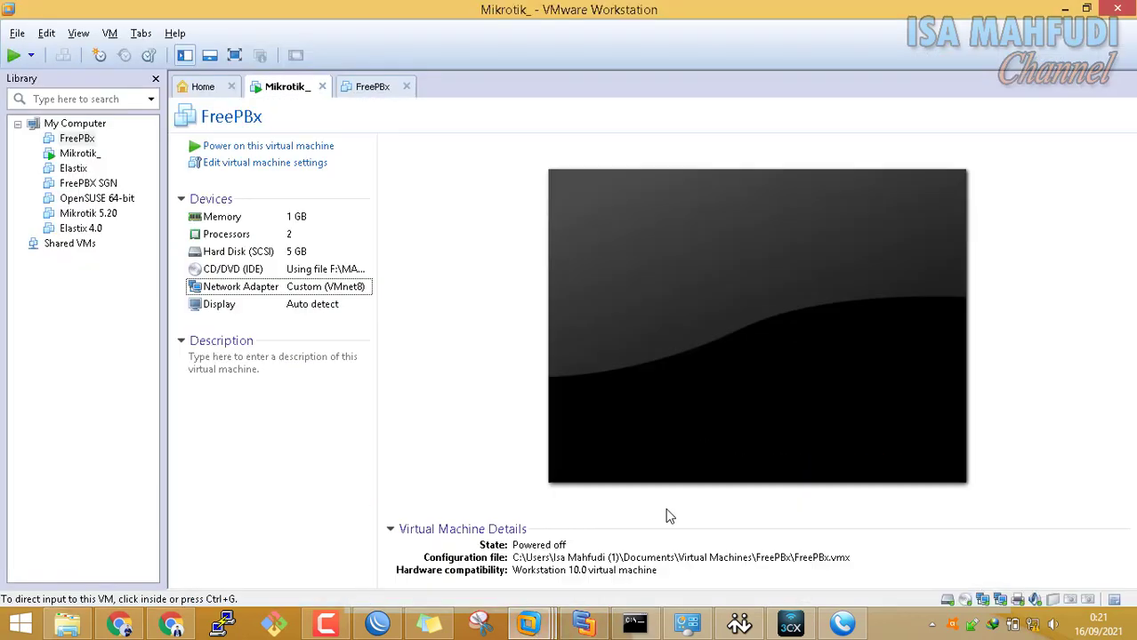
pyautogui.click(364, 294)
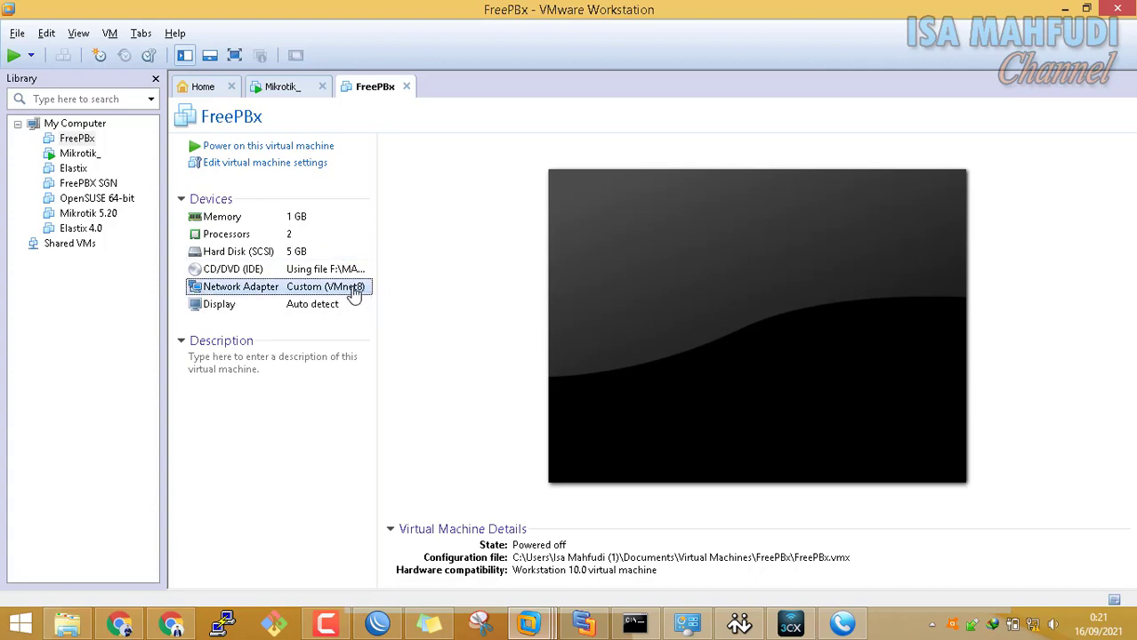
pyautogui.click(584, 625)
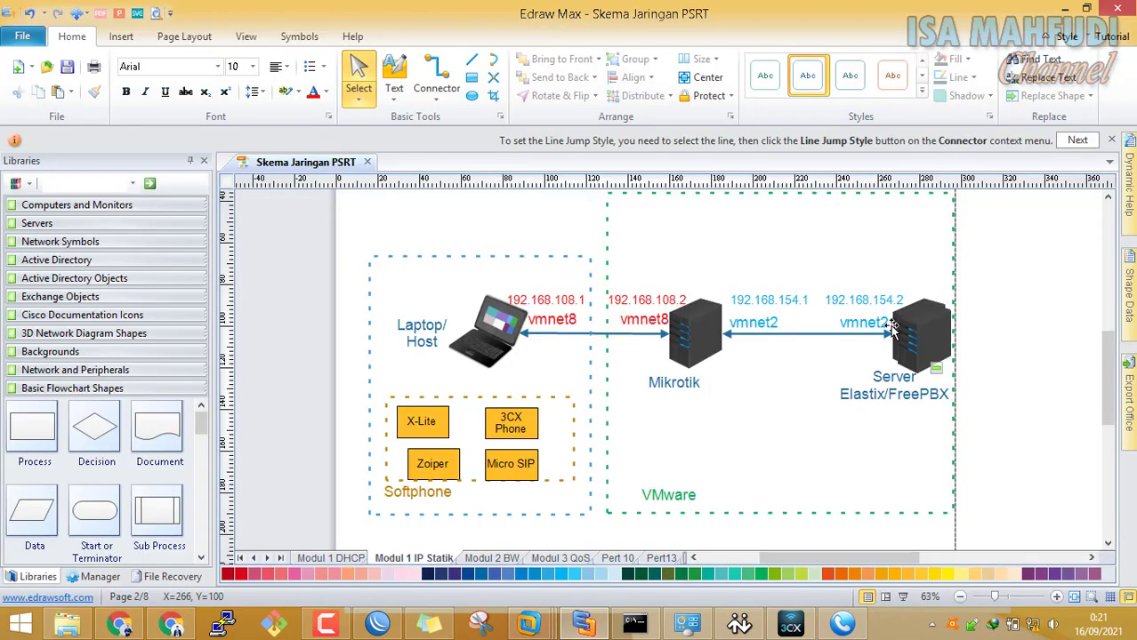
pyautogui.click(583, 625)
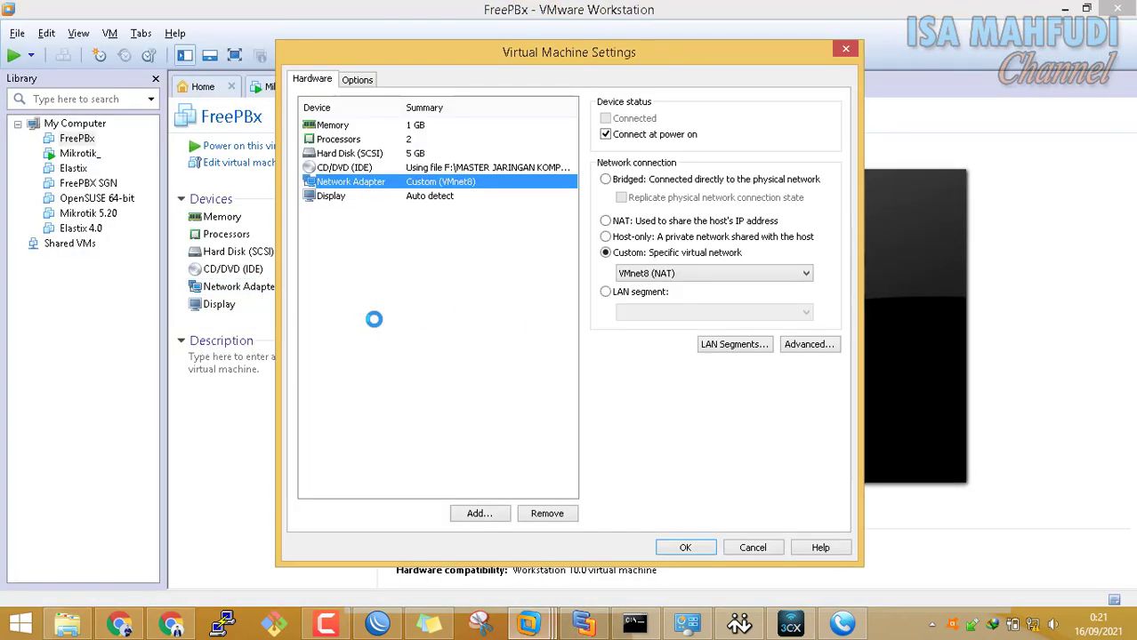
pyautogui.click(712, 273)
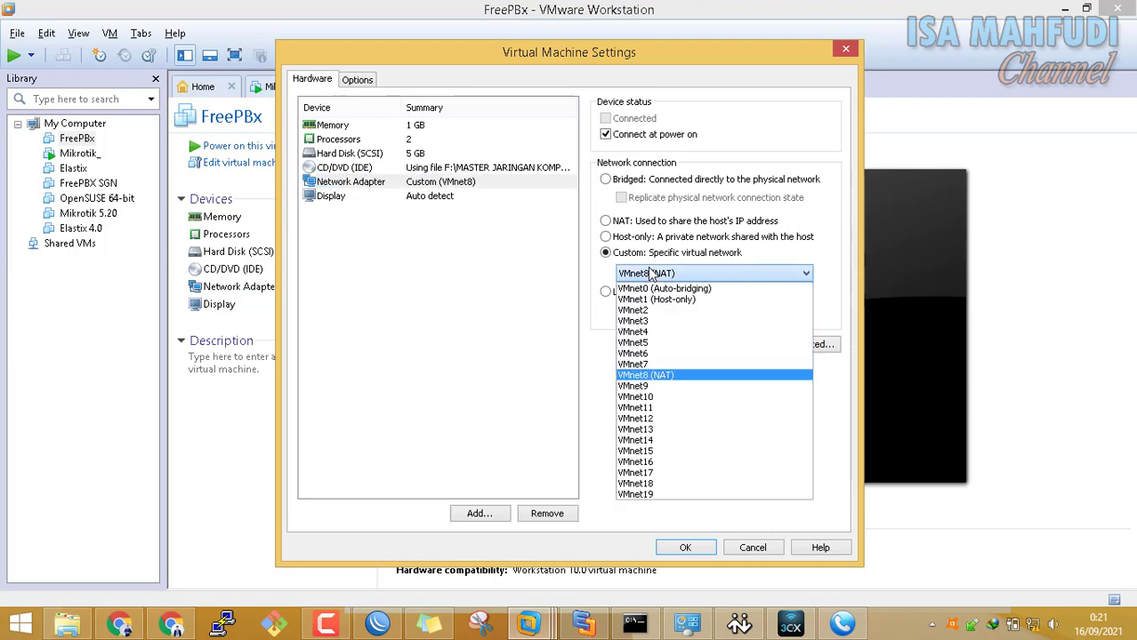
pyautogui.click(658, 319)
pyautogui.click(710, 555)
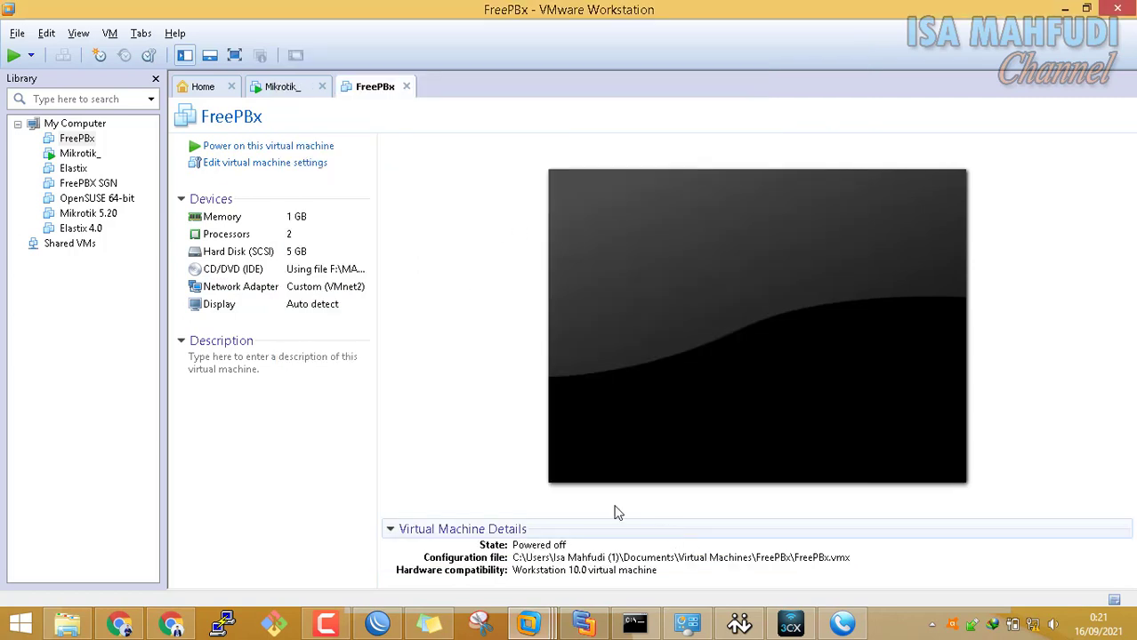
pyautogui.click(306, 148)
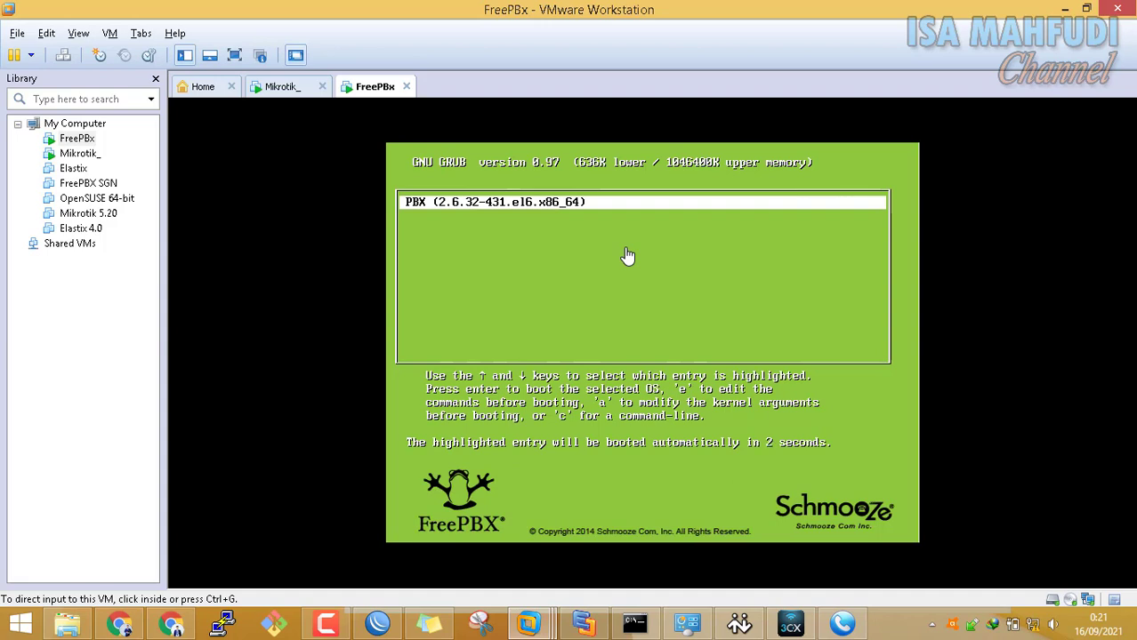
# Capture input in the FreePBx console and let it boot until the firstboot internet-access error
pyautogui.click(627, 256)
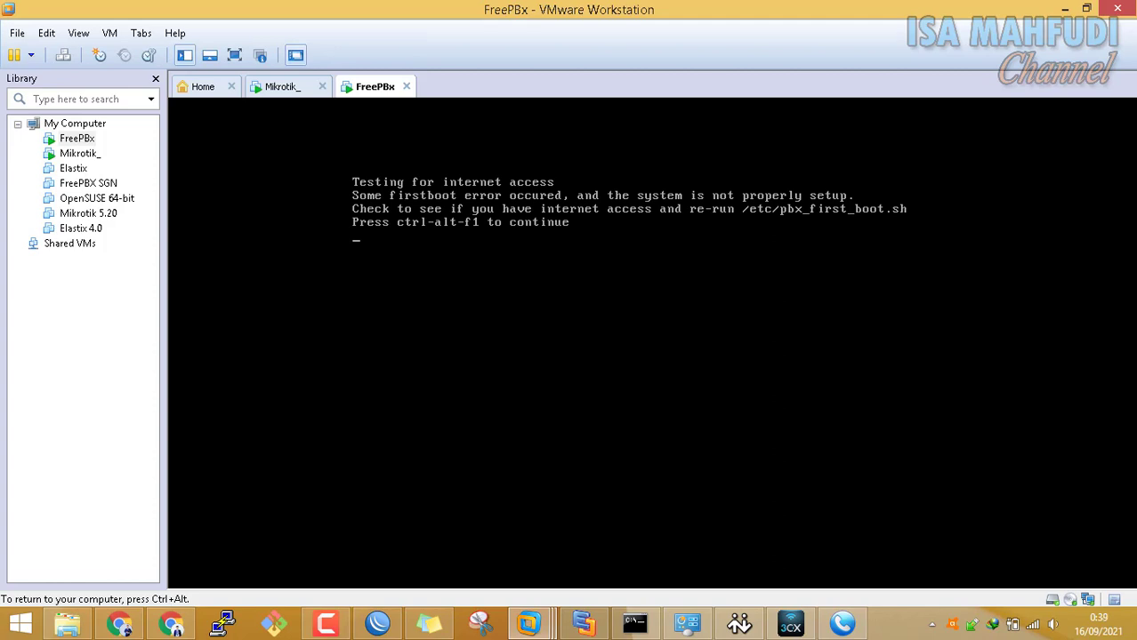
# Switch to the FreePBx text console with Ctrl+Alt+F1 and log in as root with the password
pyautogui.hotkey('ctrl', 'alt', 'F1')
pyautogui.write('root')
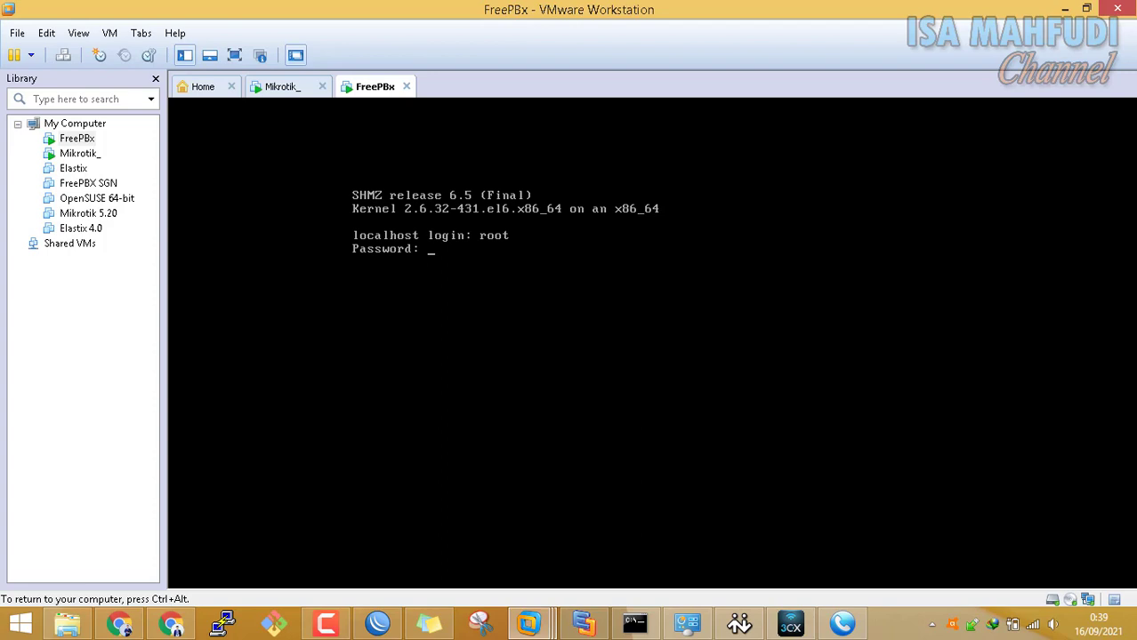
pyautogui.press('Return')
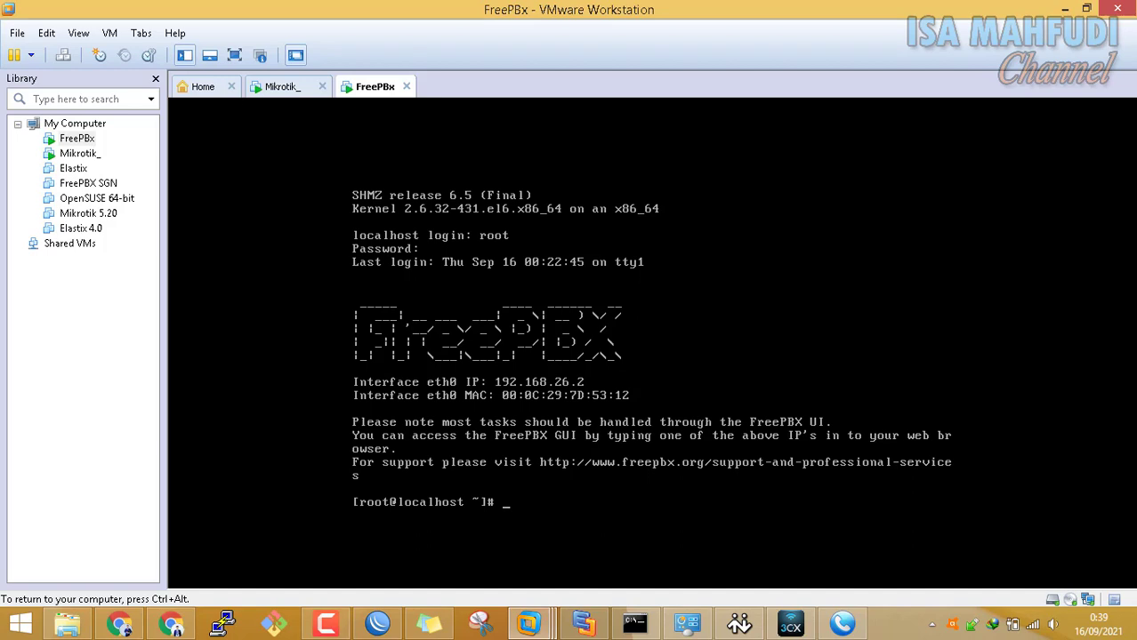
pyautogui.hotkey('ctrl', 'alt')
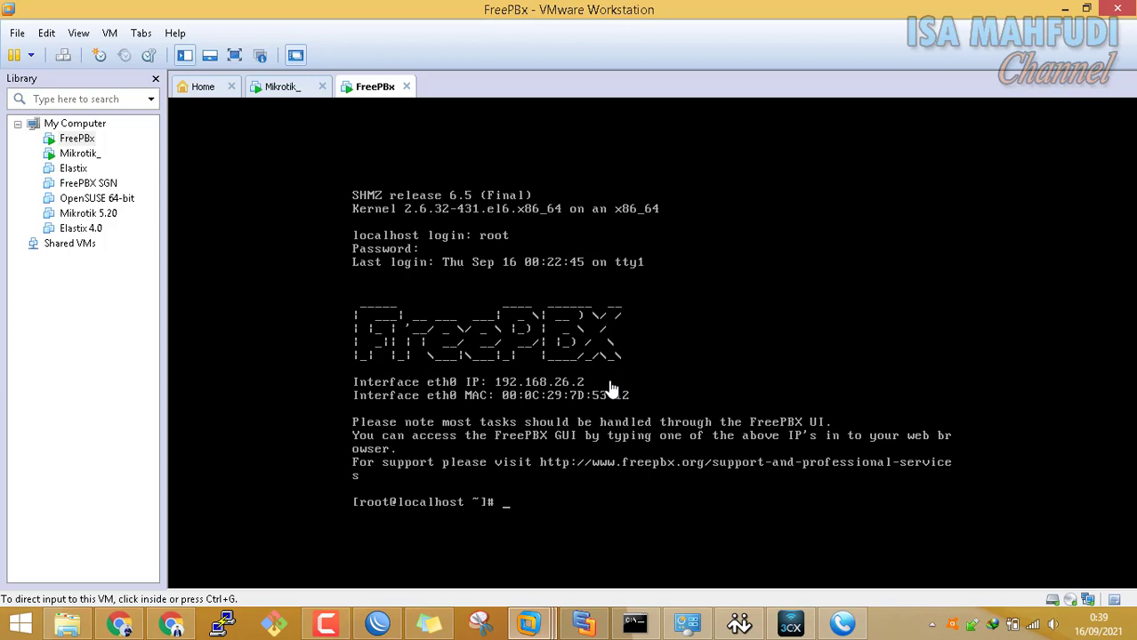
# Type the command 'ifconfig eth0' at the FreePBx root shell
pyautogui.click(623, 499)
pyautogui.write('if')
pyautogui.press('BackSpace')
pyautogui.press('BackSpace')
pyautogui.write('if')
pyautogui.press('BackSpace')
pyautogui.press('BackSpace')
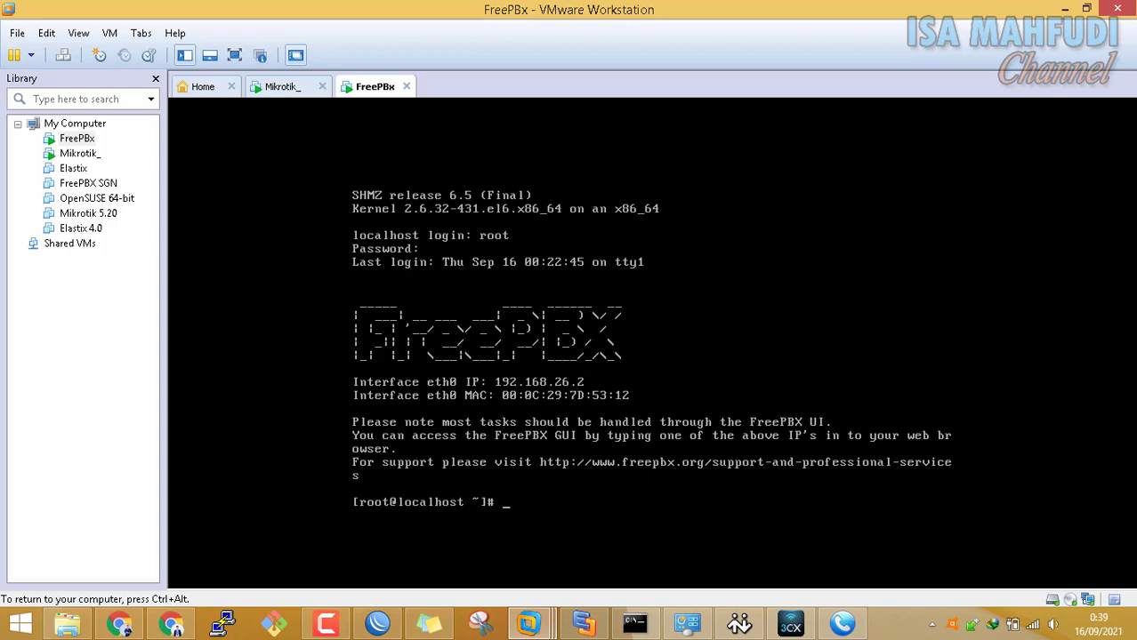
pyautogui.write('ifconfig eth0')
pyautogui.hotkey('ctrl', 'alt')
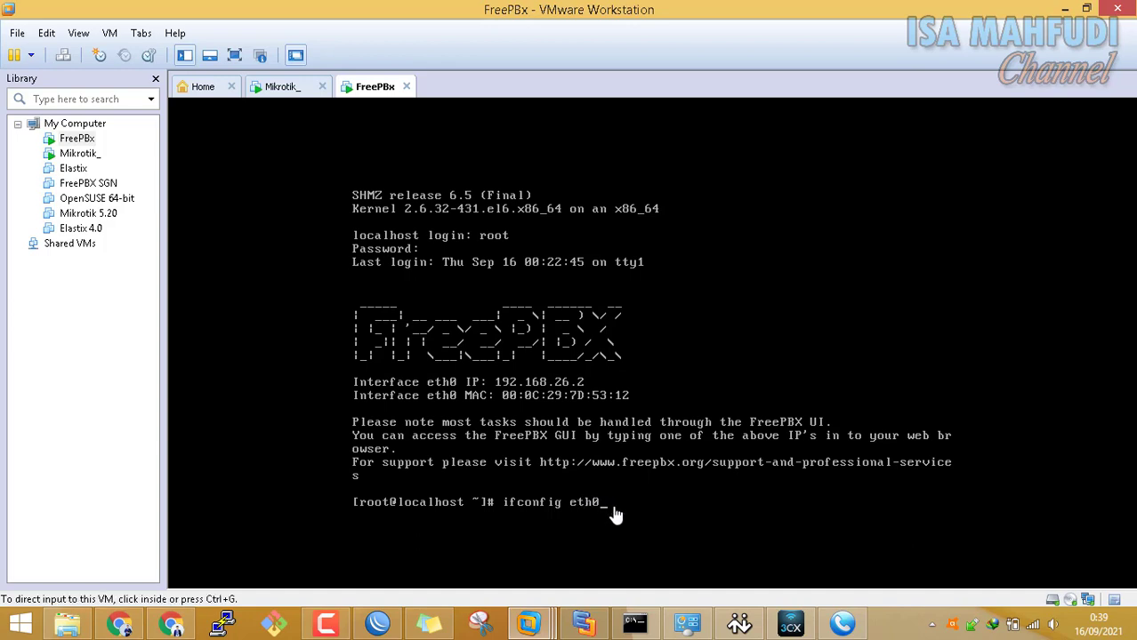
# Complete the FreePBX command as 'ifconfig eth0 192.168.154.2/24'
pyautogui.click(286, 90)
pyautogui.click(660, 298)
pyautogui.hotkey('ctrl', 'alt')
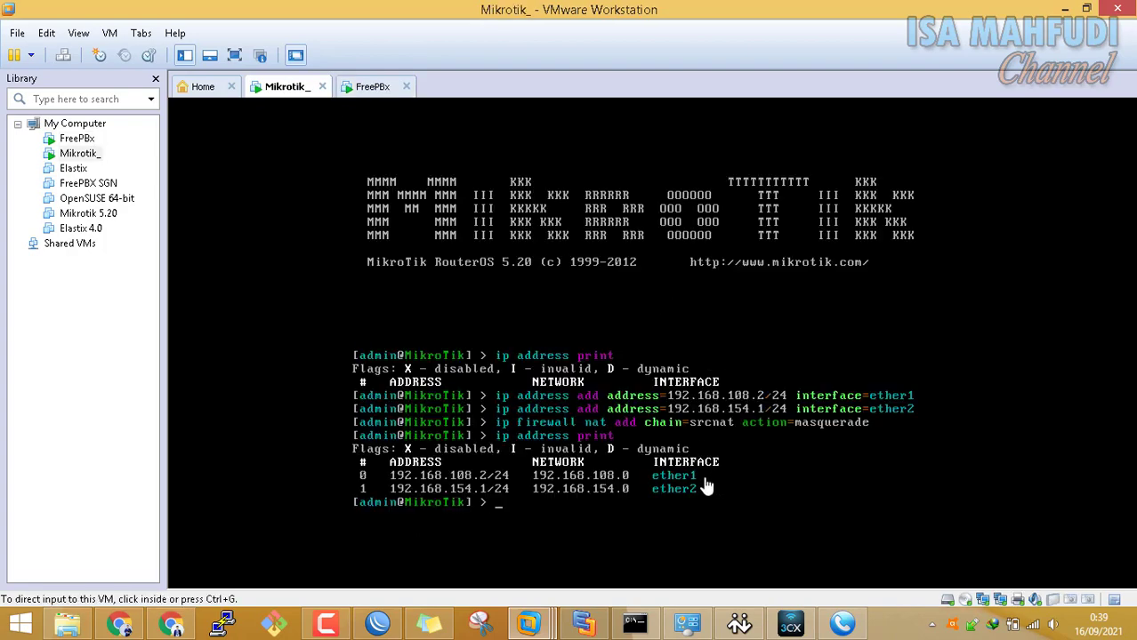
pyautogui.click(373, 92)
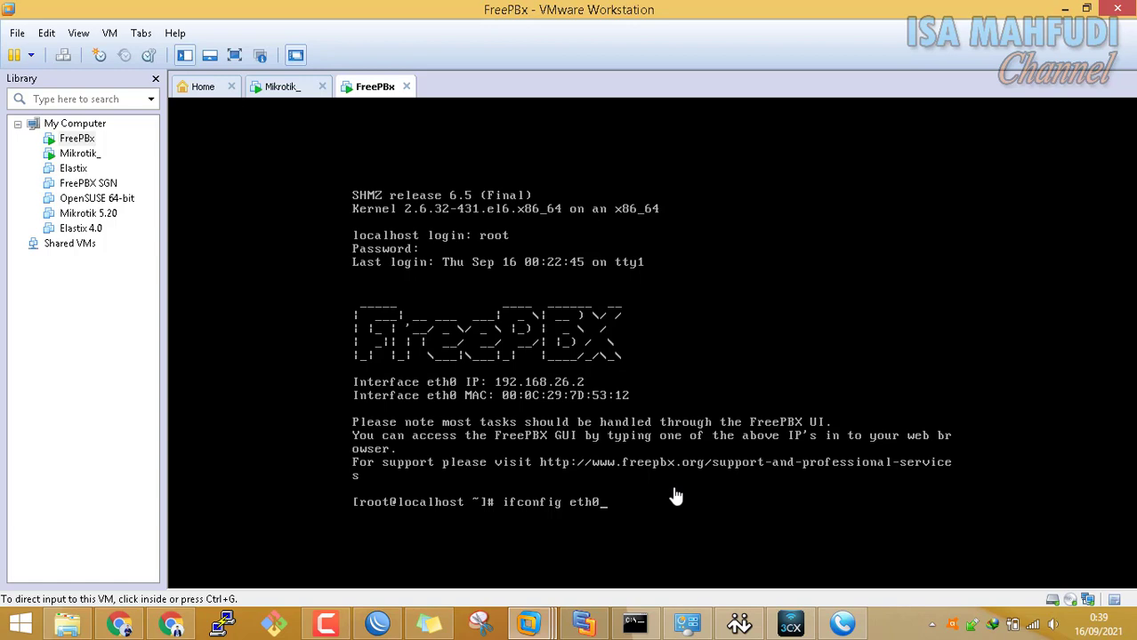
pyautogui.click(623, 505)
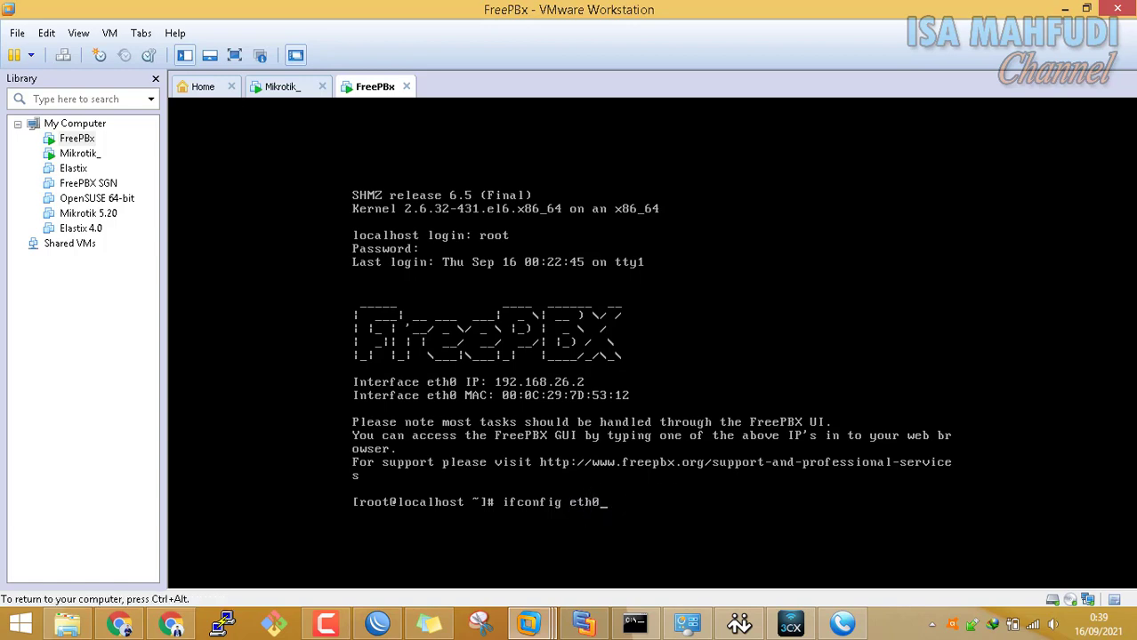
pyautogui.write('192')
pyautogui.press('BackSpace')
pyautogui.press('BackSpace')
pyautogui.write('92.168.154.2/24')
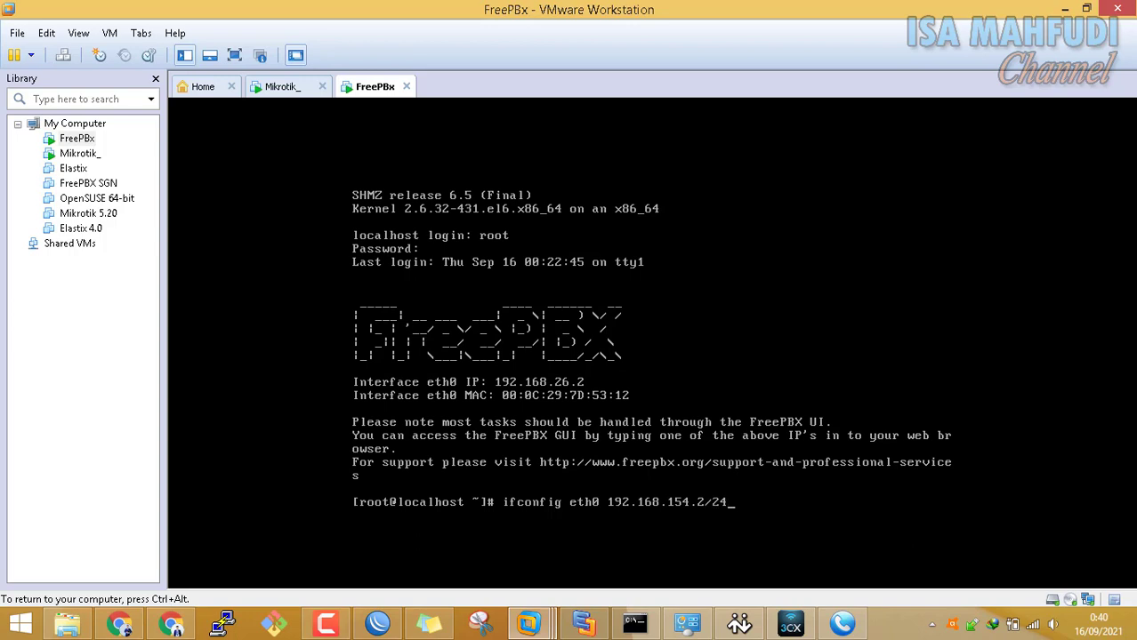
pyautogui.hotkey('ctrl', 'alt')
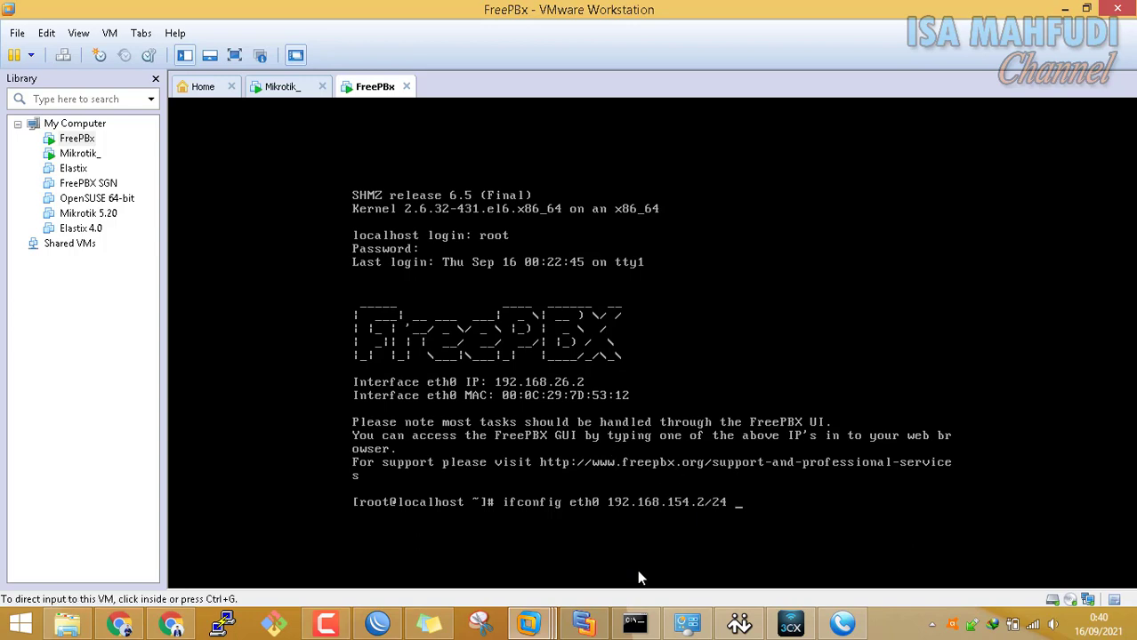
# Apply the 192.168.154.2/24 address to eth0 and verify it in the ifconfig listing
pyautogui.click(591, 624)
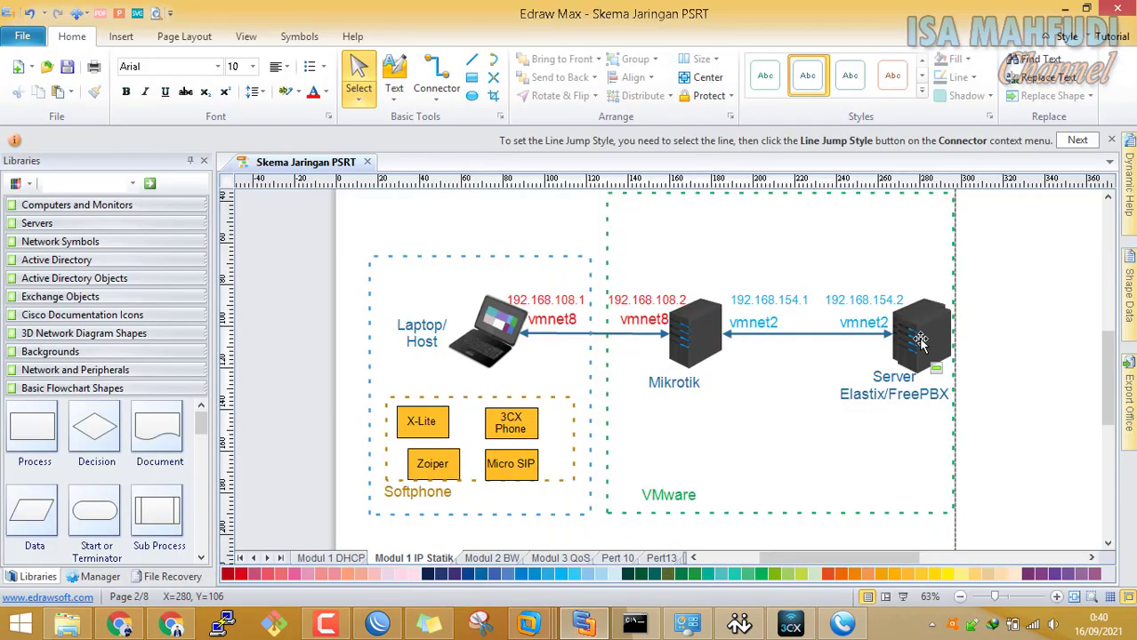
pyautogui.click(530, 624)
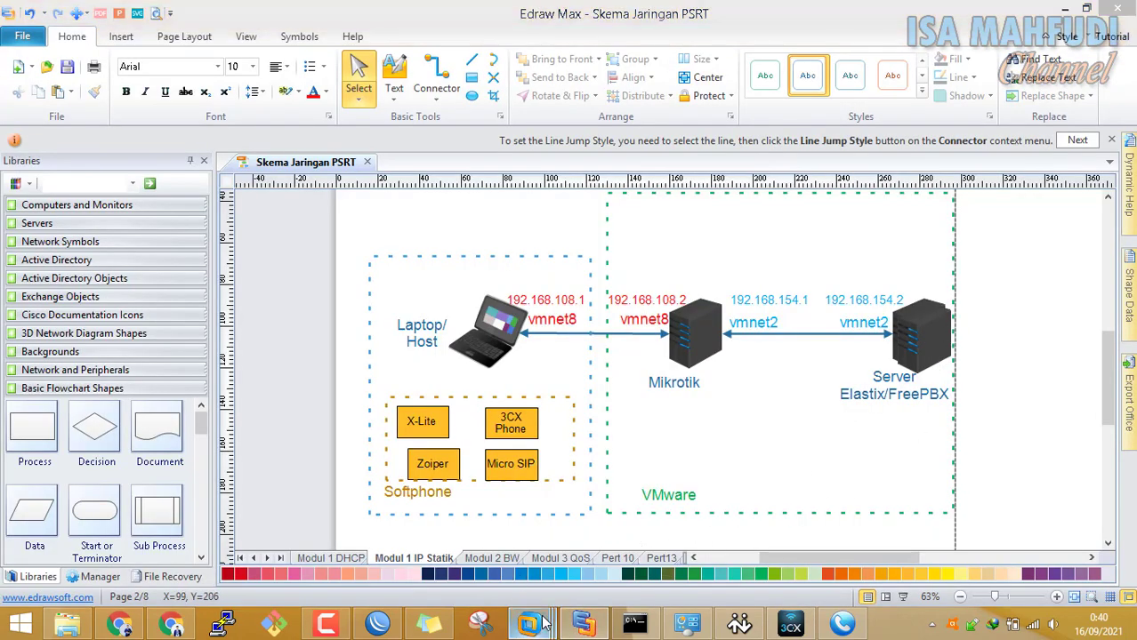
pyautogui.click(703, 538)
pyautogui.click(703, 470)
pyautogui.press('Return')
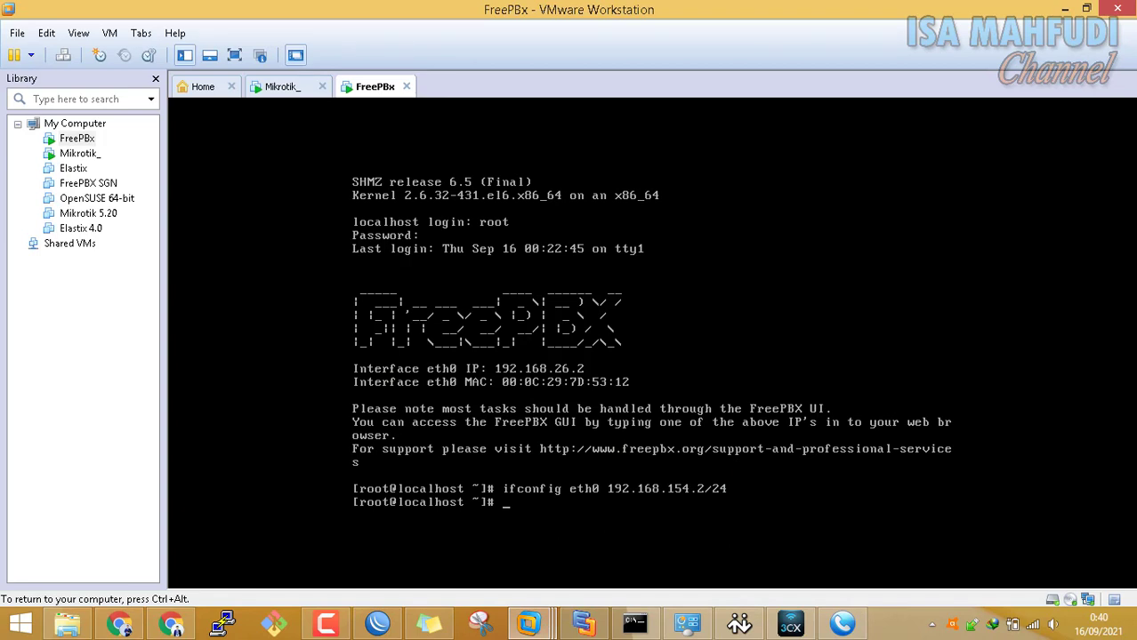
pyautogui.write('ifconfig')
pyautogui.press('Return')
pyautogui.hotkey('ctrl', 'alt')
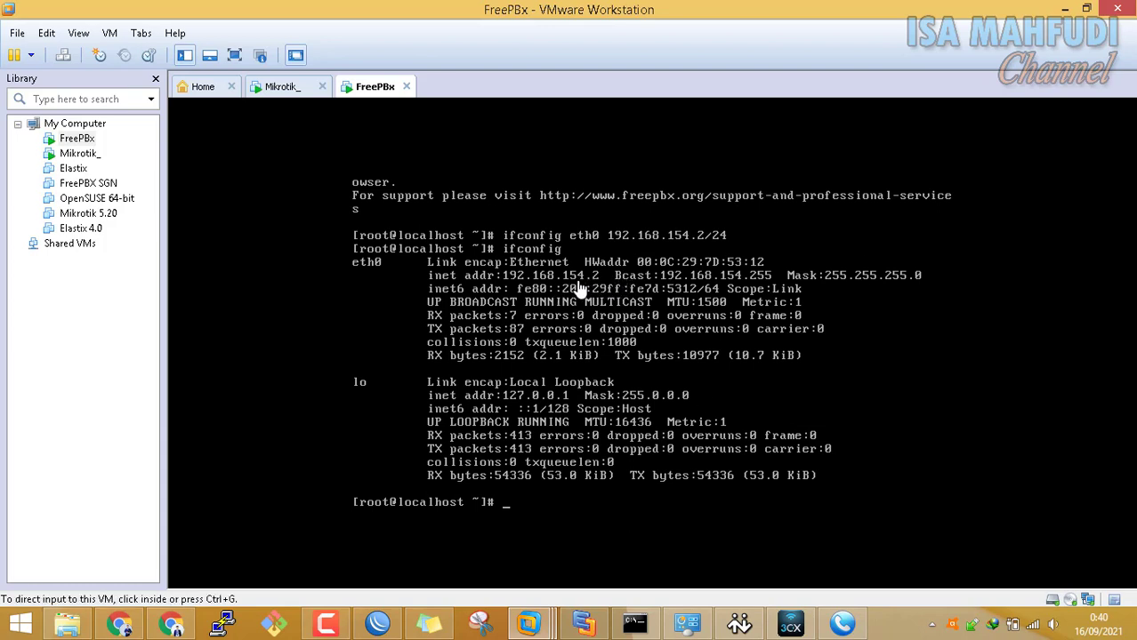
# Ping 192.168.154.1 from the FreePBX console and confirm 0% packet loss
pyautogui.click(623, 507)
pyautogui.write('ping 192.')
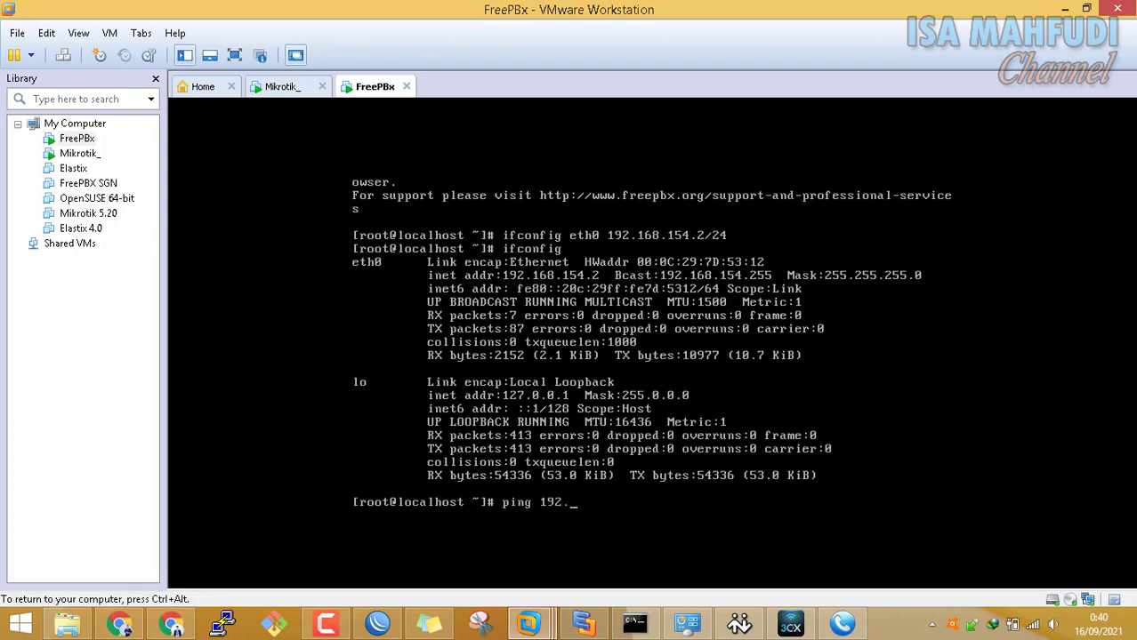
pyautogui.write('168.15')
pyautogui.write('4.2')
pyautogui.press('BackSpace')
pyautogui.write('1')
pyautogui.press('BackSpace')
pyautogui.press('BackSpace')
pyautogui.write('.1')
pyautogui.press('Return')
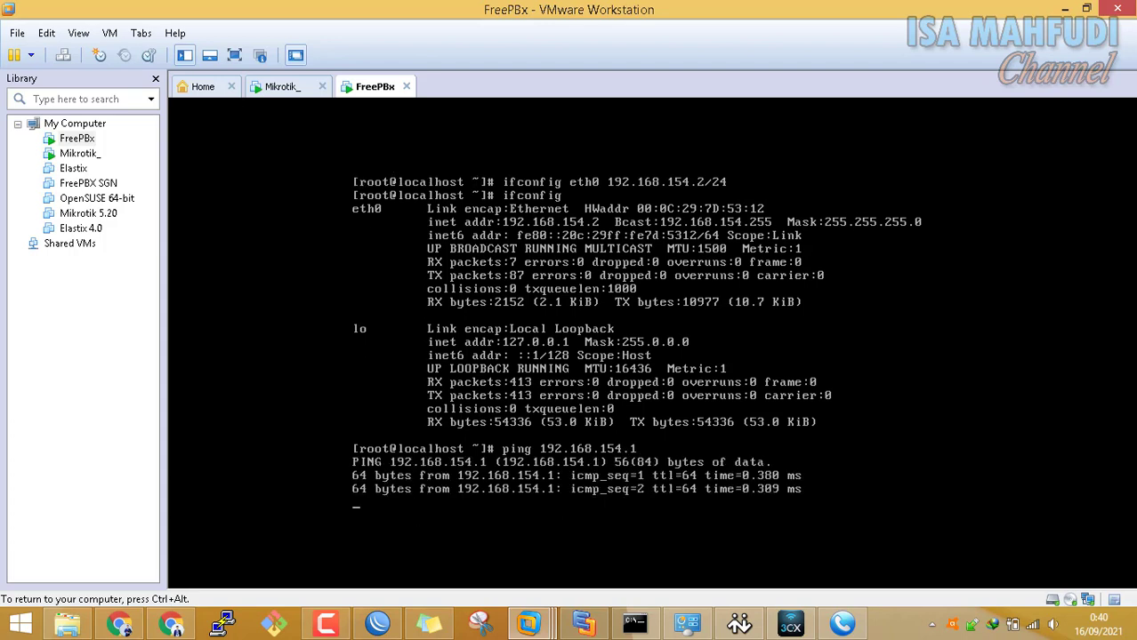
pyautogui.hotkey('ctrl', 'c')
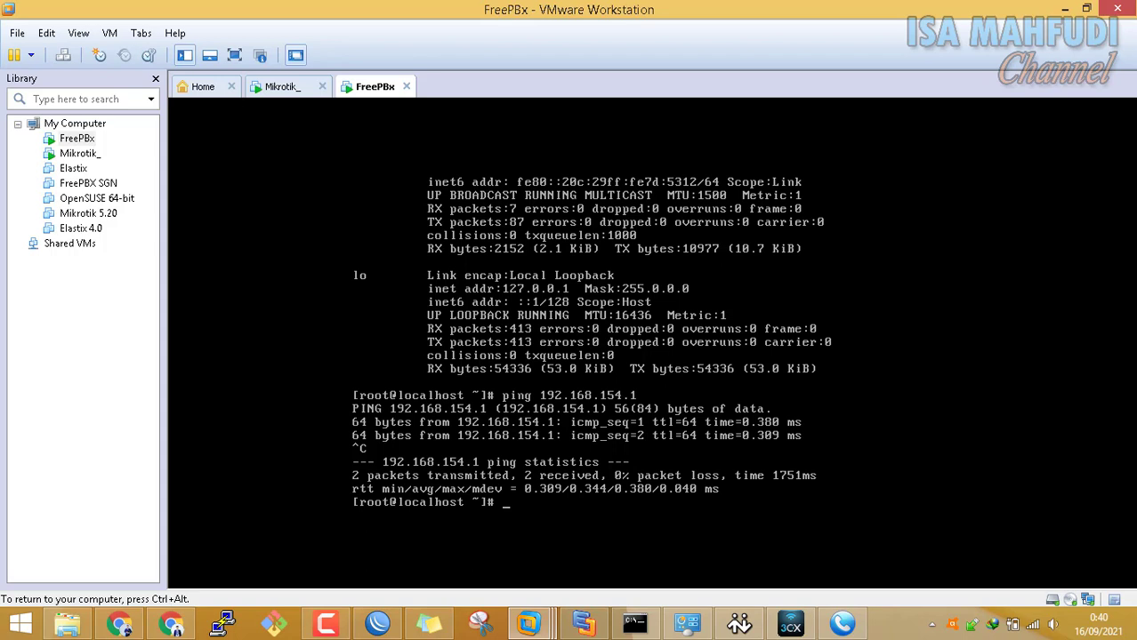
# Launch a host Command Prompt through the Win+R Run box
pyautogui.hotkey('ctrl', 'alt')
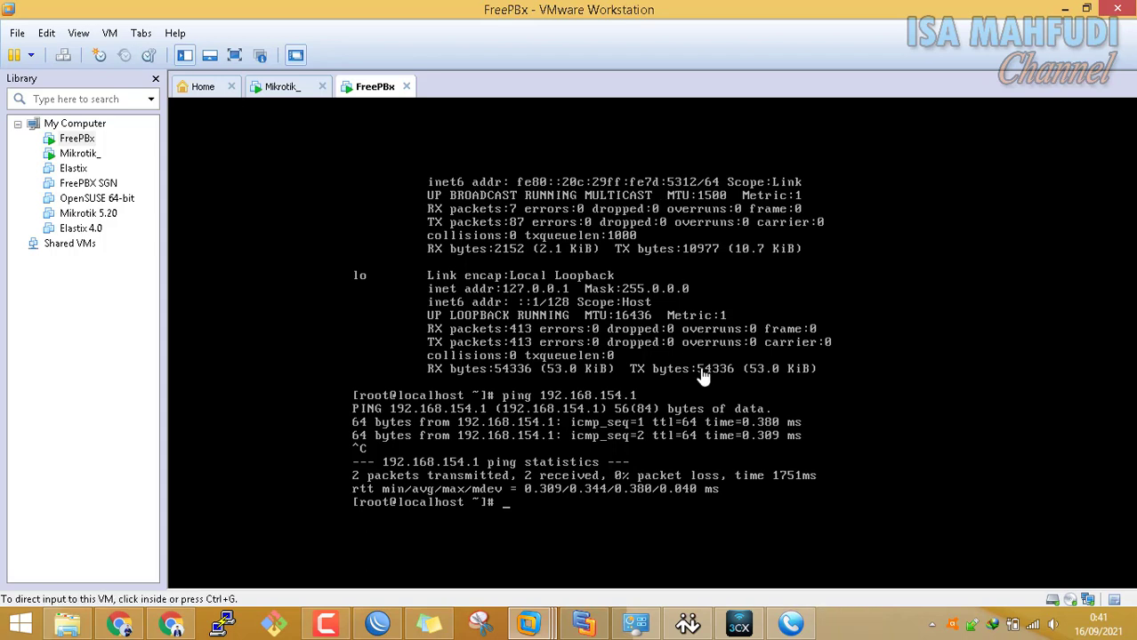
pyautogui.press('super+r')
pyautogui.press('Return')
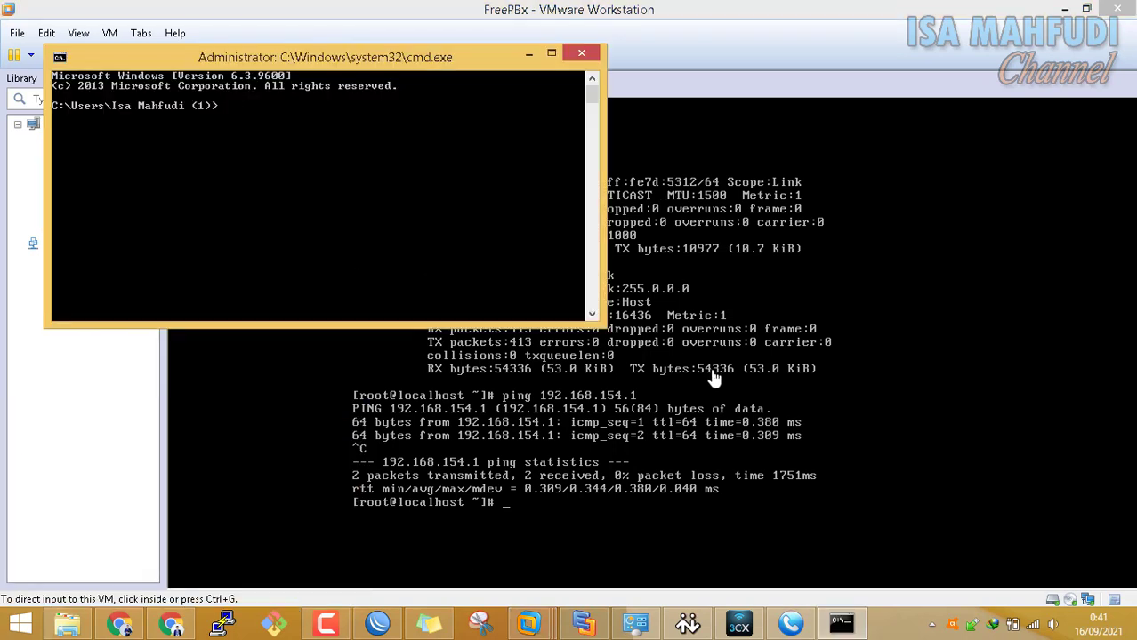
# Ping 192.168.154.2 (100% loss) and 192.168.154.1 (0% loss) from the host Command Prompt
pyautogui.write('ping 192.168.154.2')
pyautogui.press('Return')
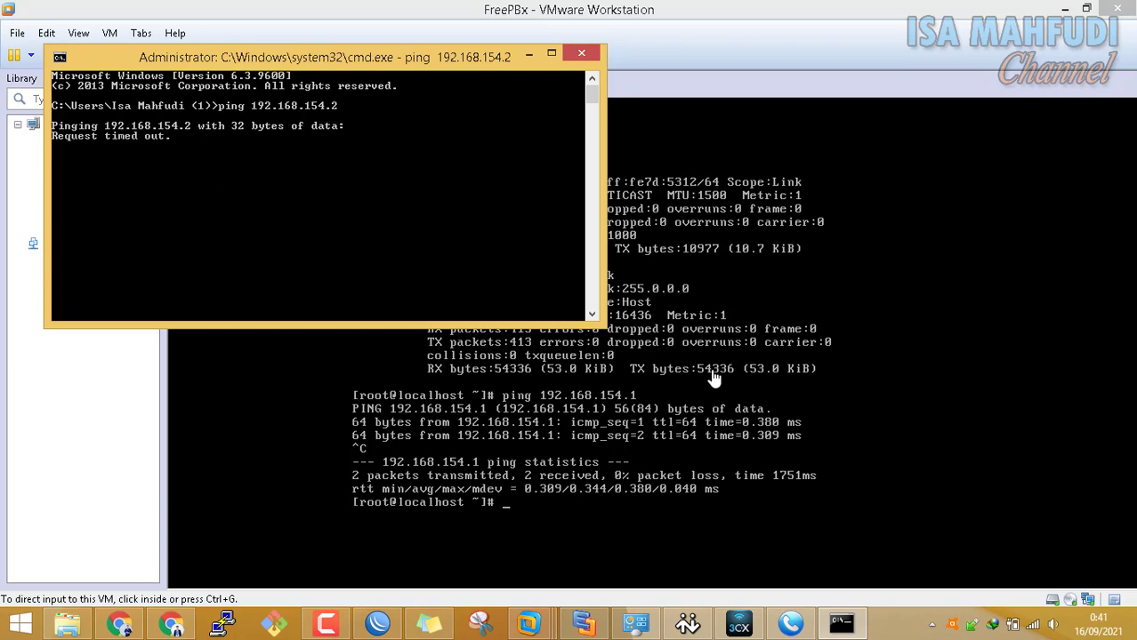
pyautogui.click(716, 378)
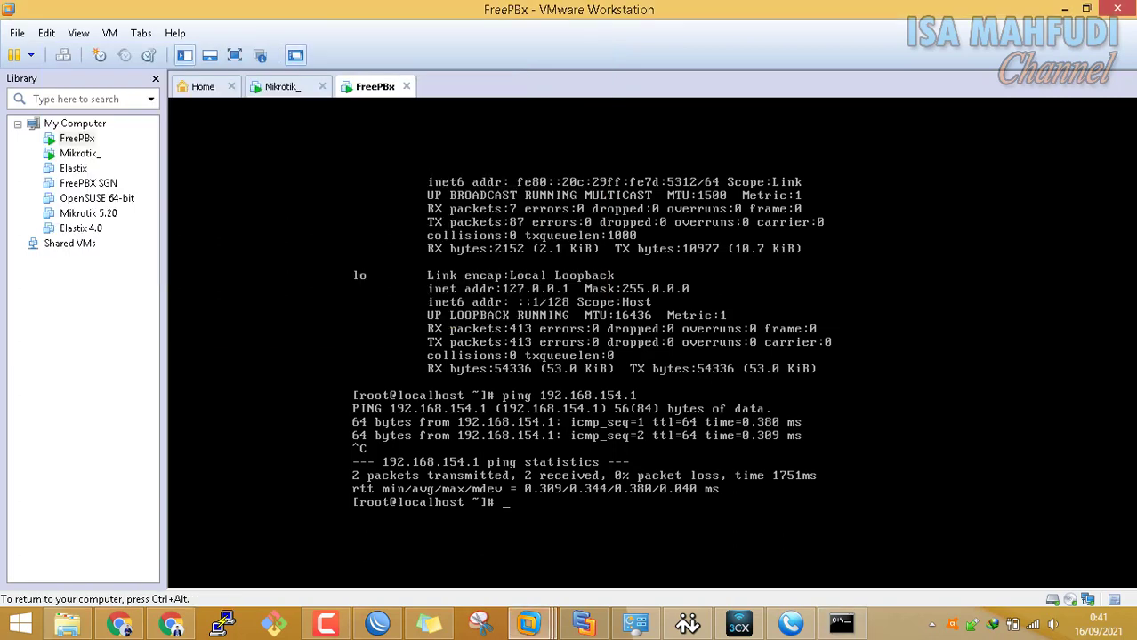
pyautogui.hotkey('ctrl', 'alt')
pyautogui.click(842, 625)
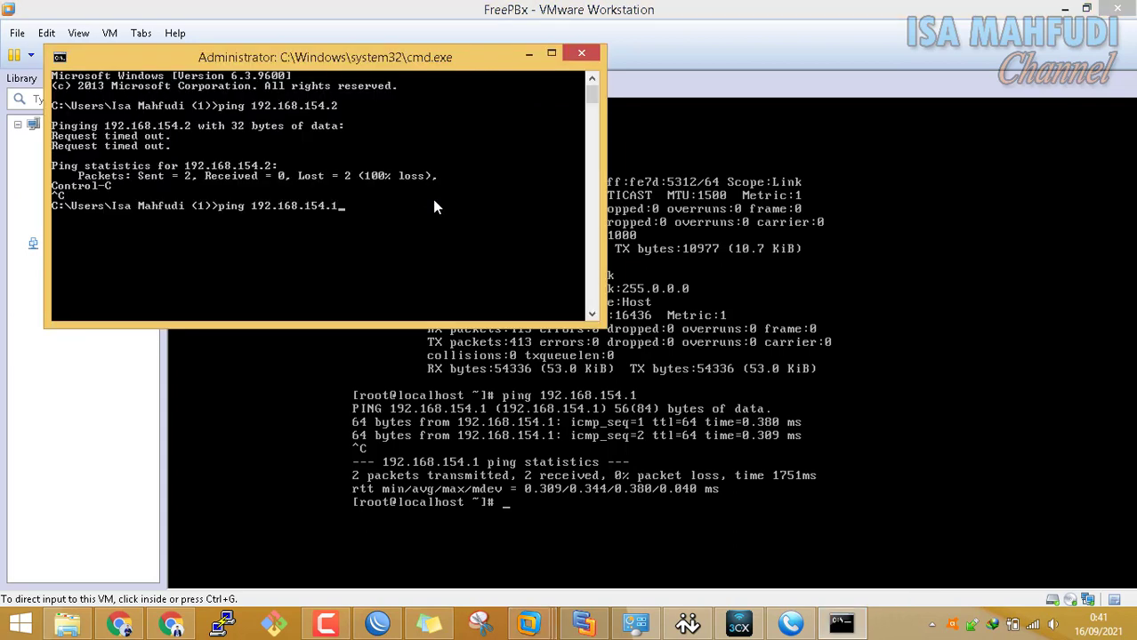
pyautogui.press('Return')
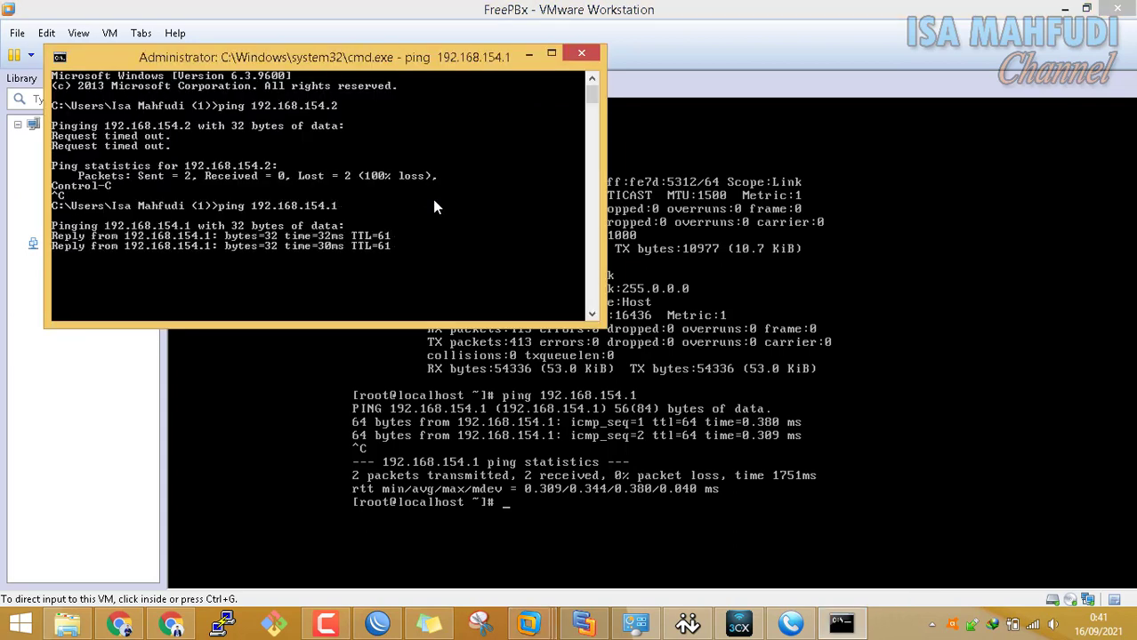
pyautogui.hotkey('ctrl', 'c')
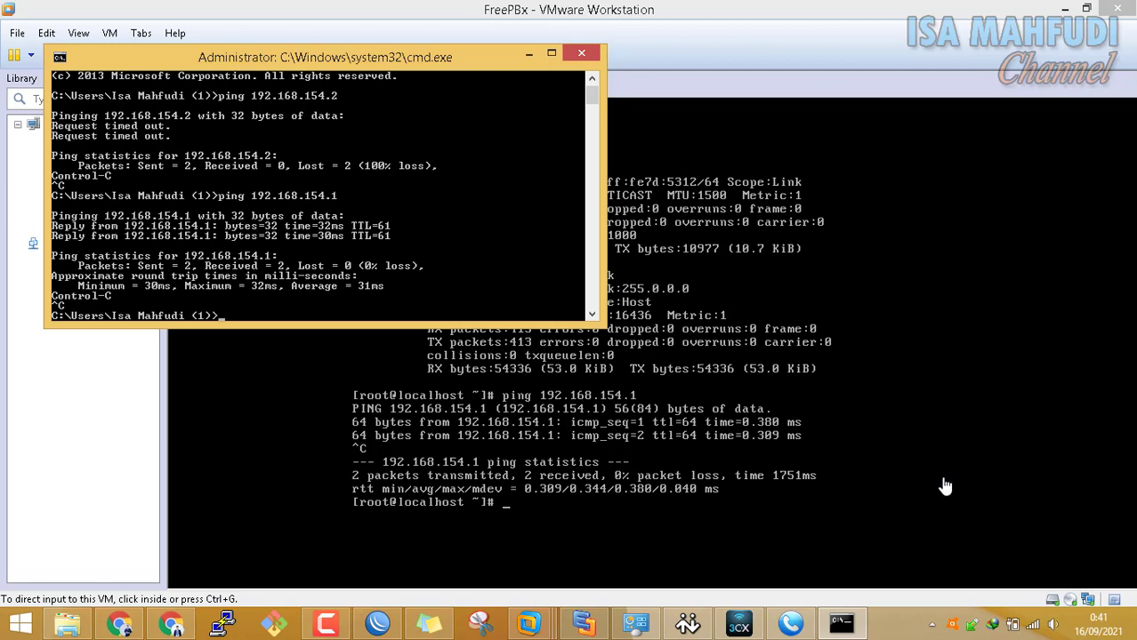
# Disconnect the host from its Wi-Fi network via the taskbar networks panel
pyautogui.click(1029, 628)
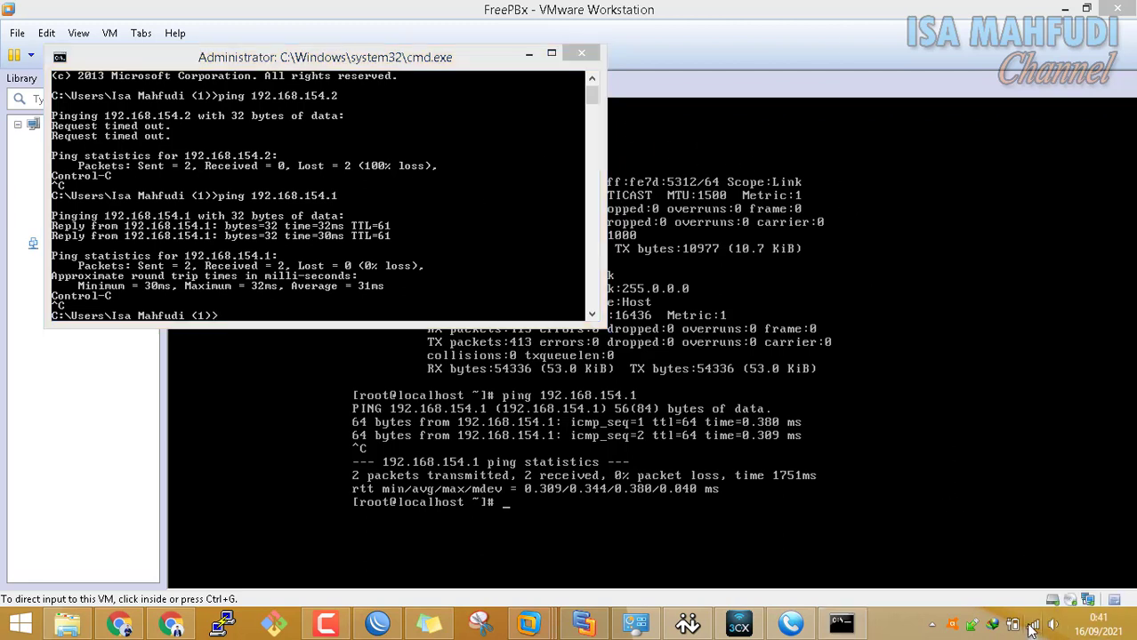
pyautogui.click(958, 292)
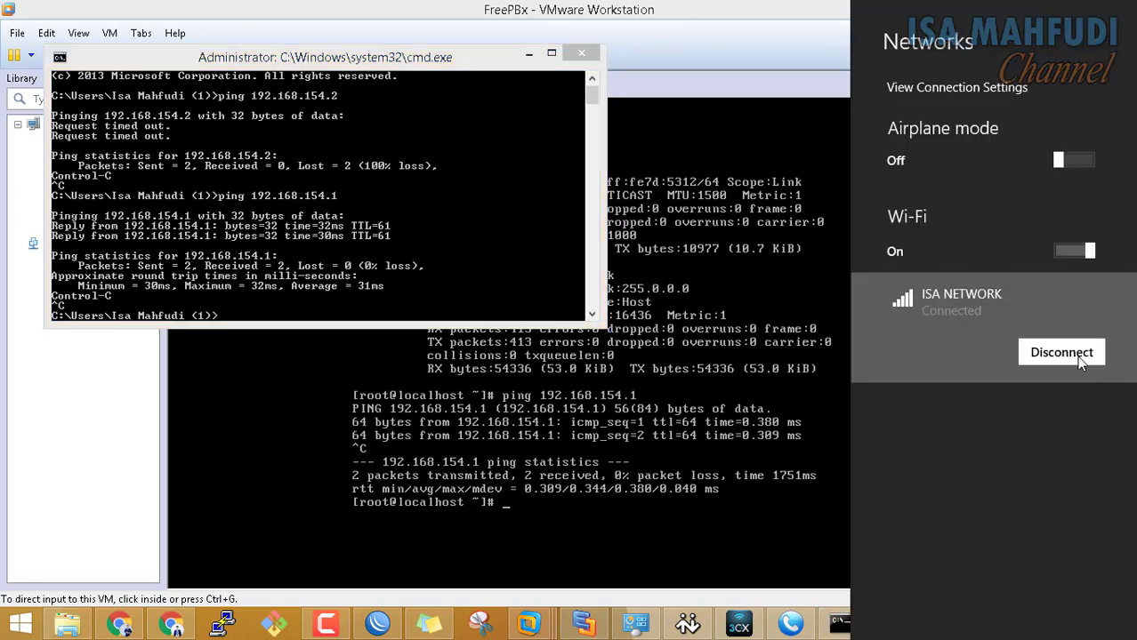
pyautogui.click(1075, 355)
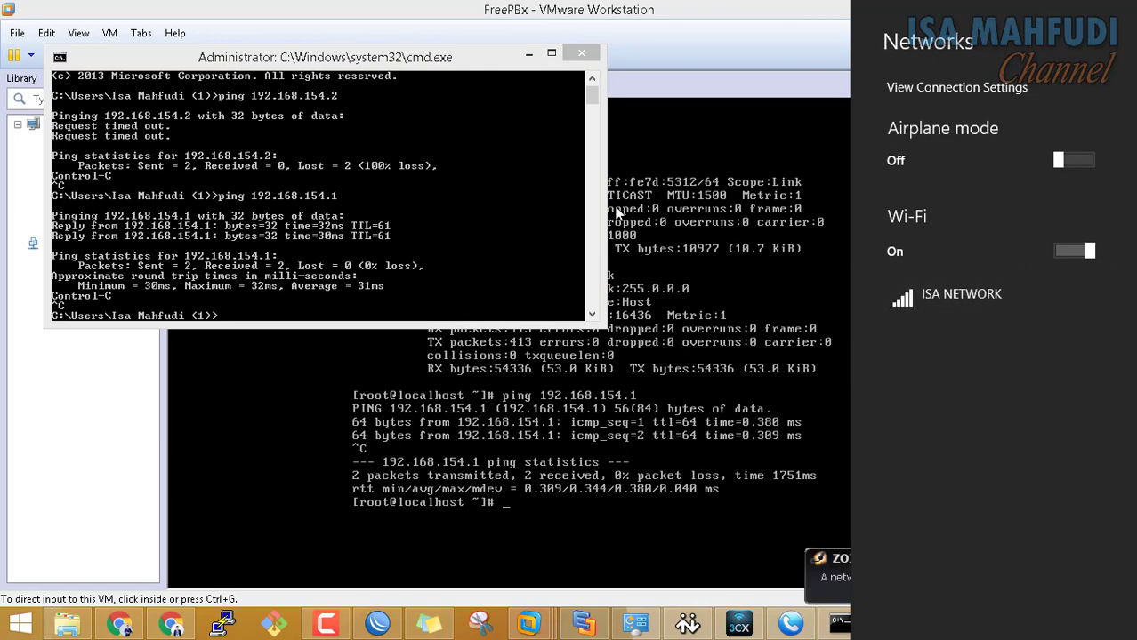
pyautogui.click(601, 124)
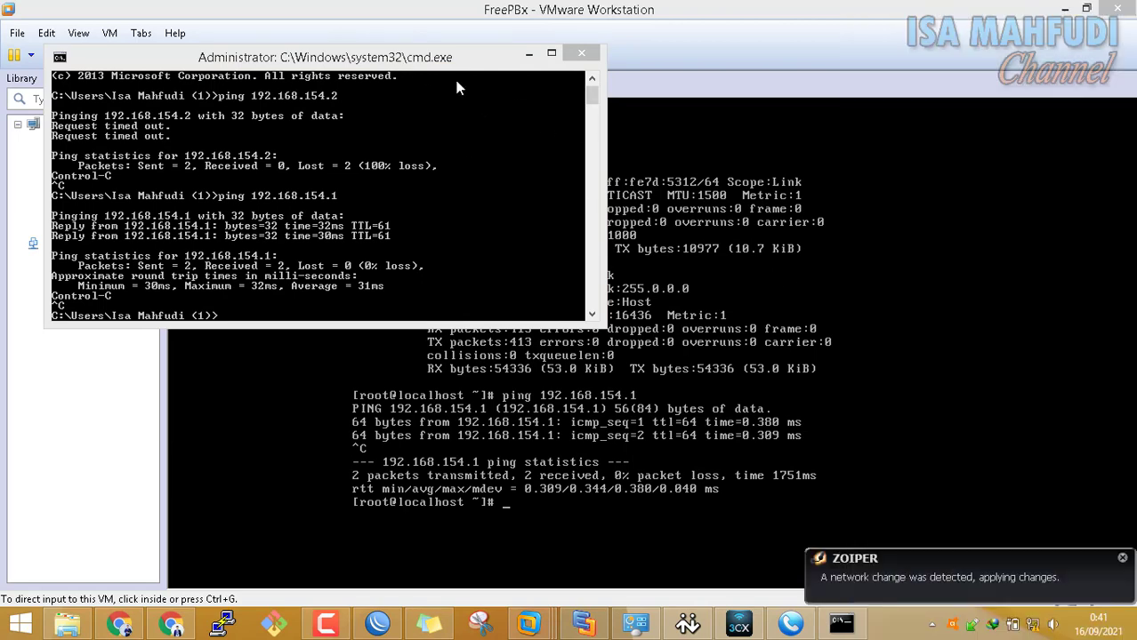
pyautogui.moveTo(433, 59); pyautogui.dragTo(611, 107)
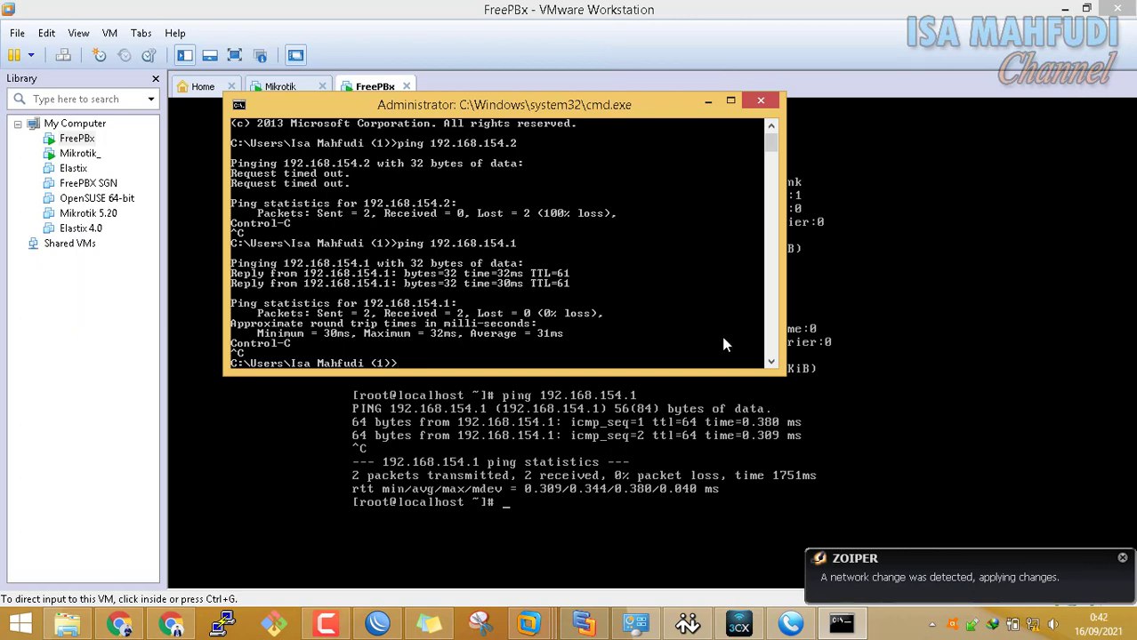
# Ping 192.168.154.2 from Command Prompt, then start a continuous ping to it with -t
pyautogui.press('Up')
pyautogui.press('BackSpace')
pyautogui.write('2.168.154.2')
pyautogui.press('Return')
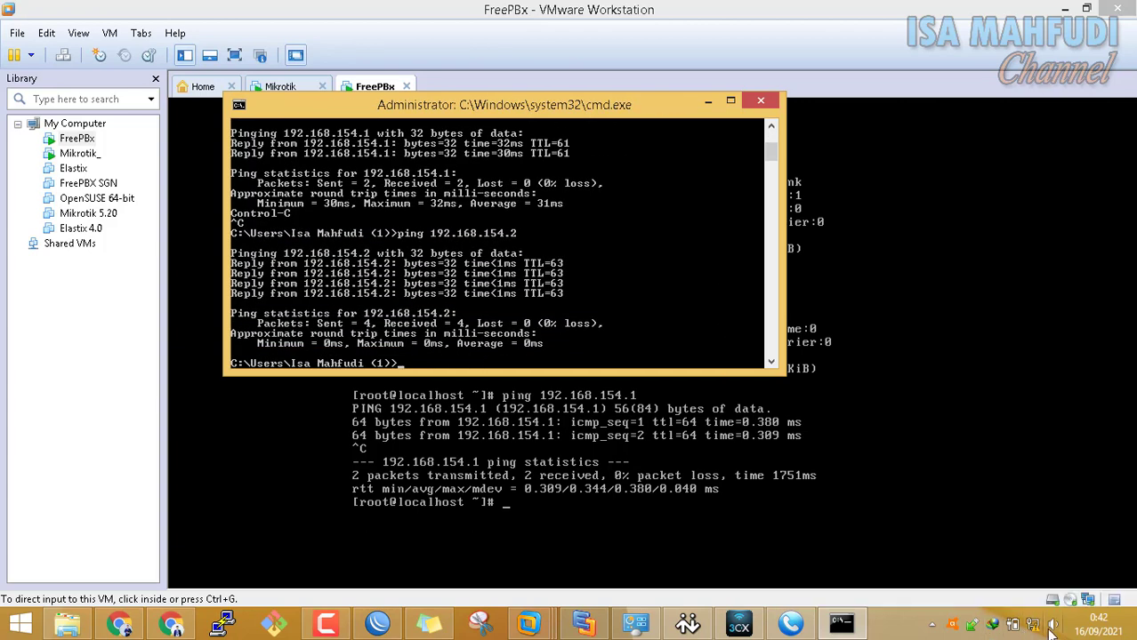
pyautogui.press('Up')
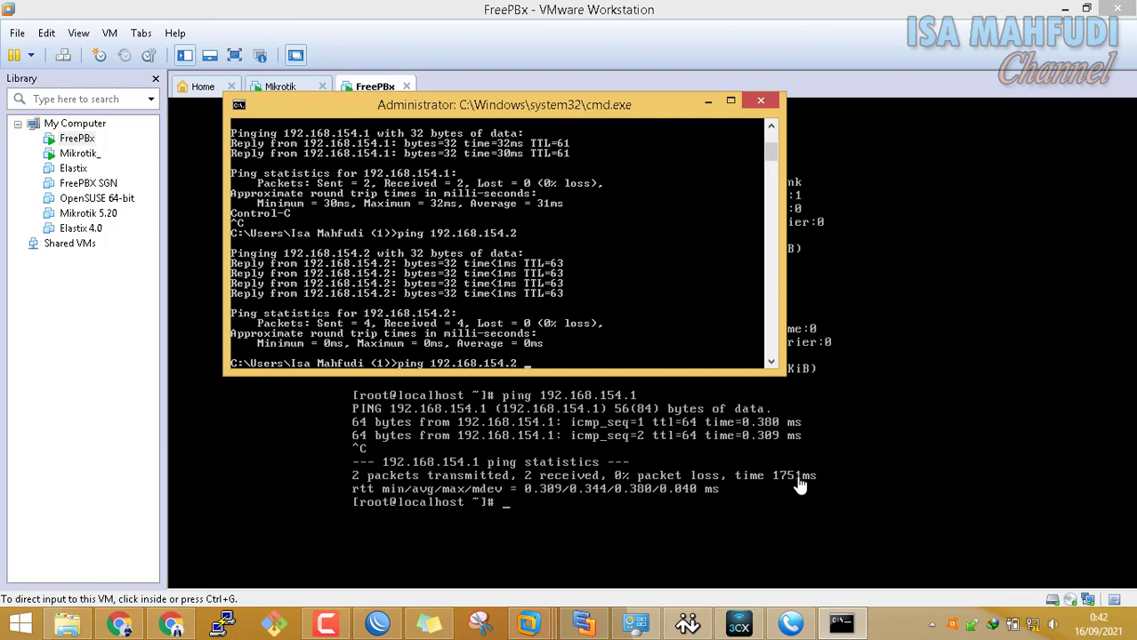
pyautogui.write('-t')
pyautogui.press('Return')
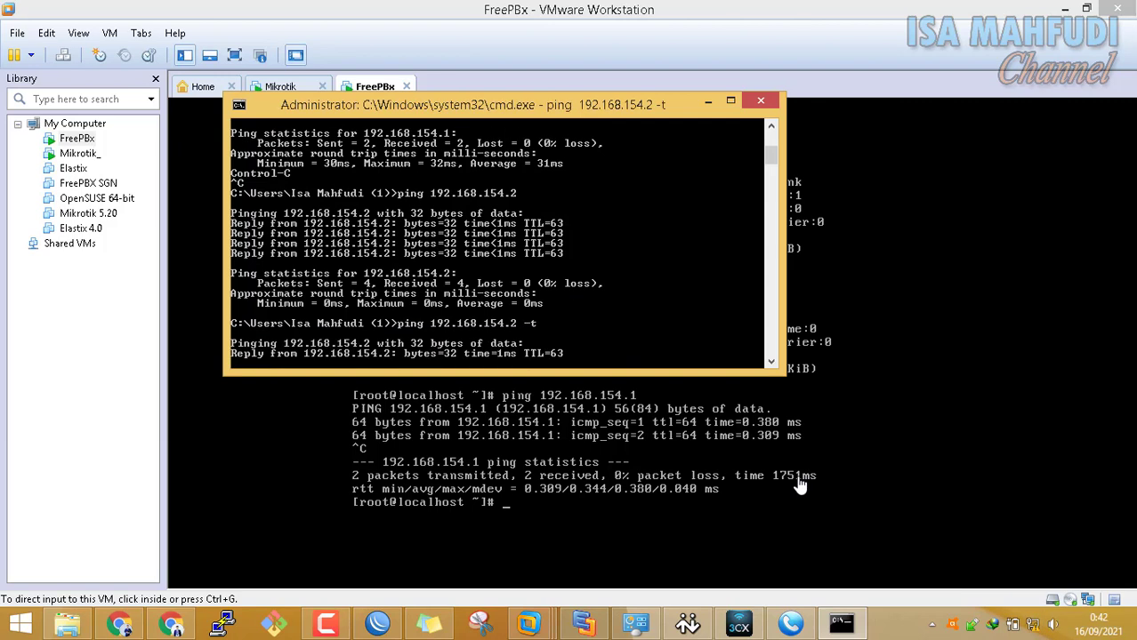
# Reconnect and then disconnect the host's Wi-Fi network while the ping runs
pyautogui.click(1033, 625)
pyautogui.click(969, 301)
pyautogui.click(1063, 407)
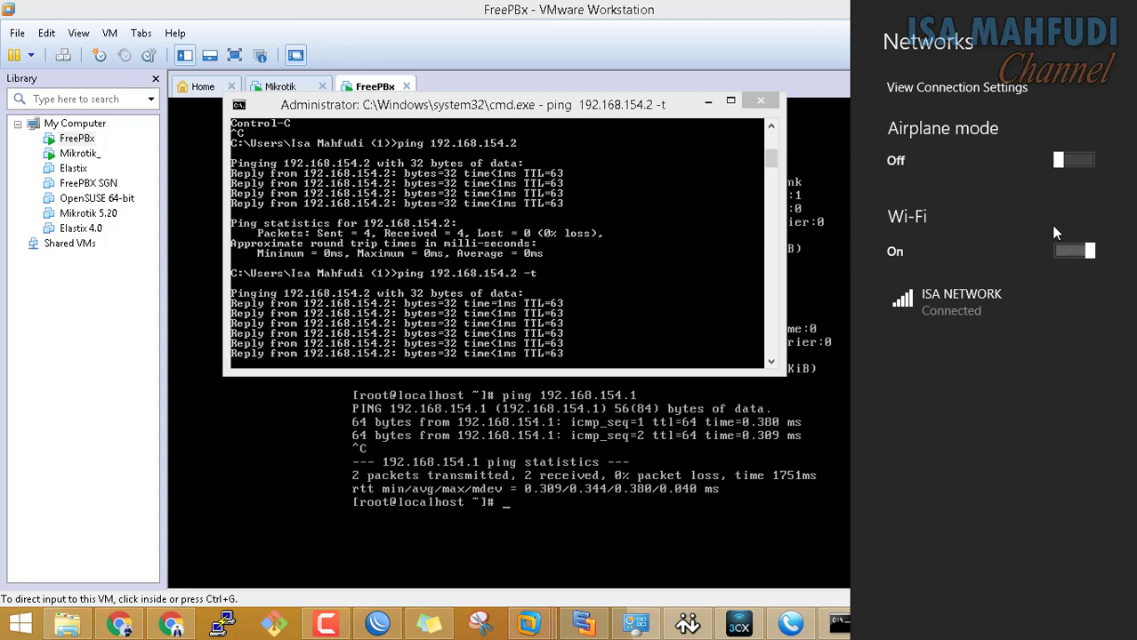
pyautogui.click(973, 300)
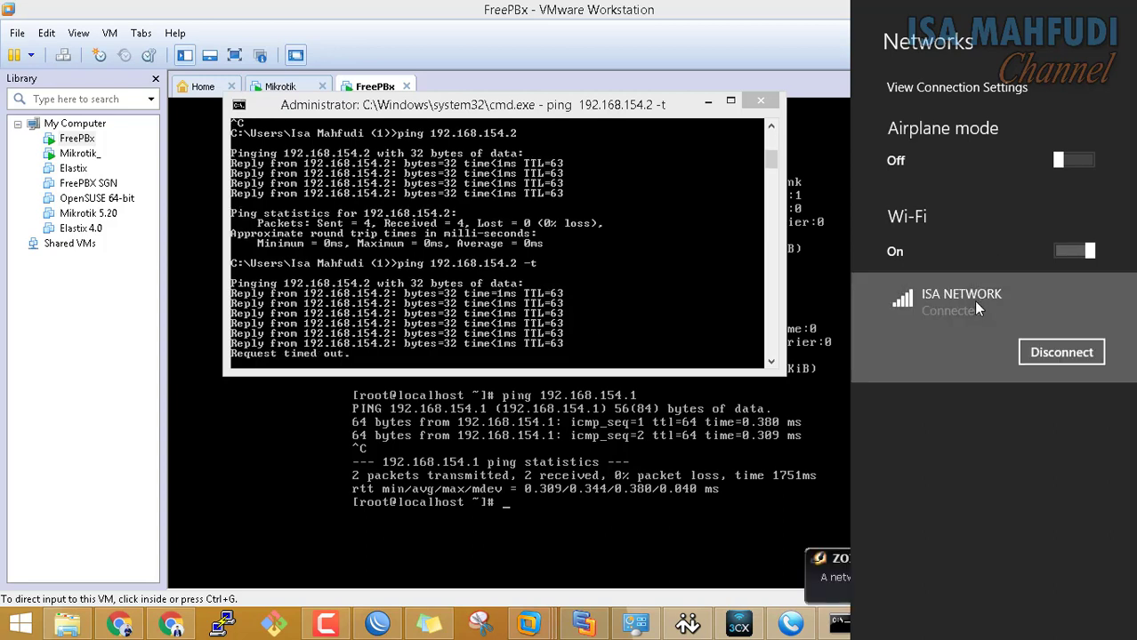
pyautogui.click(1063, 355)
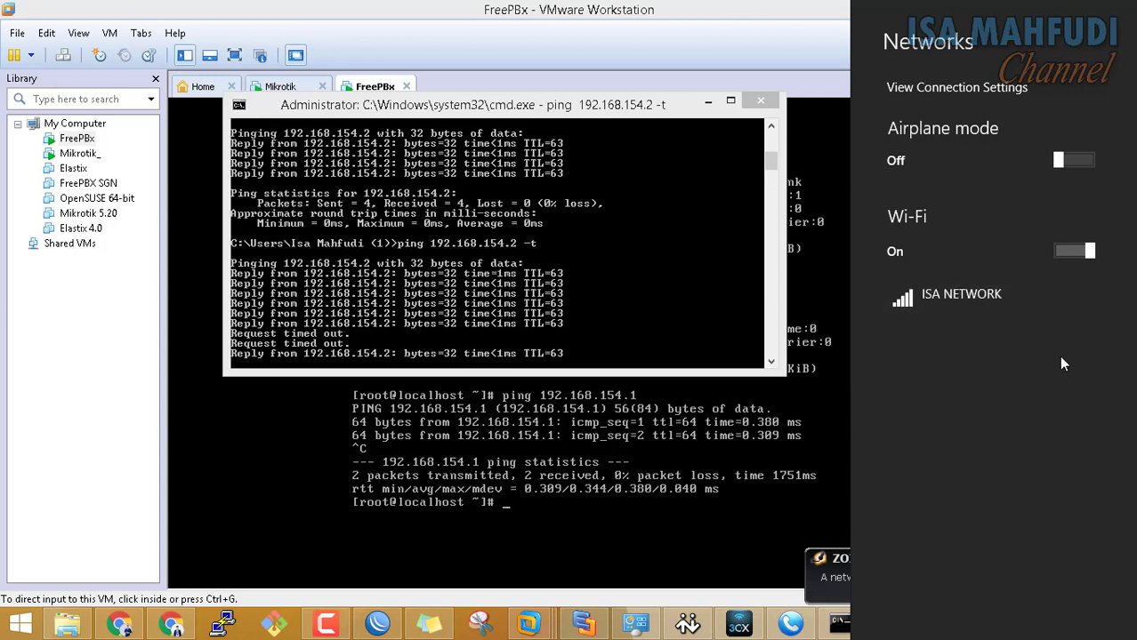
pyautogui.click(677, 505)
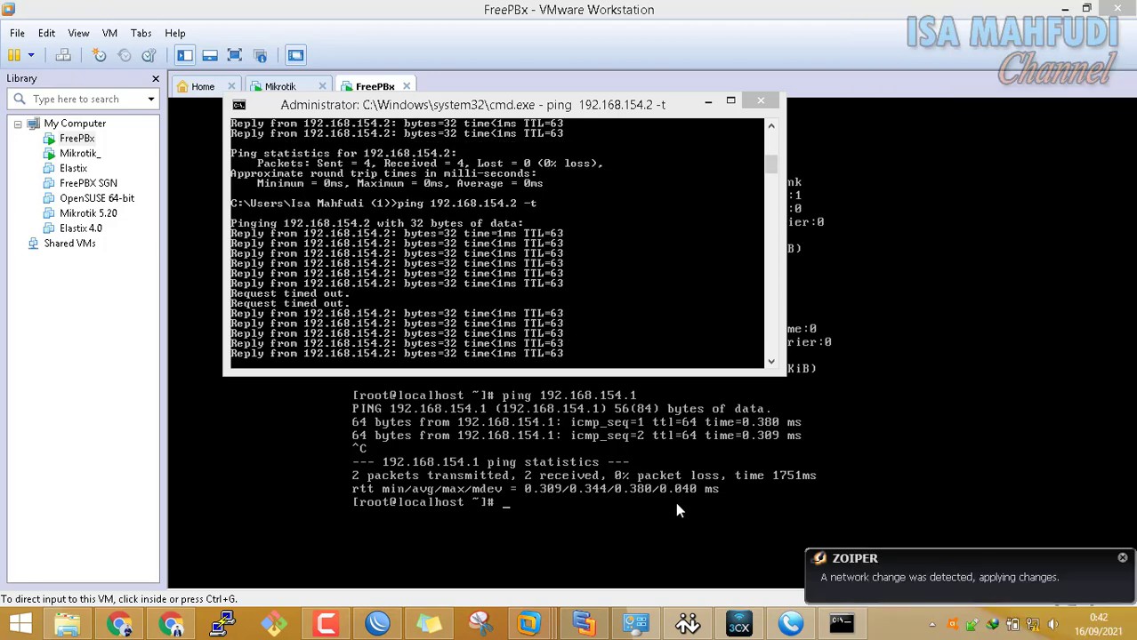
# Move Command Prompt aside and recall the earlier ping in the FreePBX console
pyautogui.moveTo(625, 101); pyautogui.dragTo(603, 89)
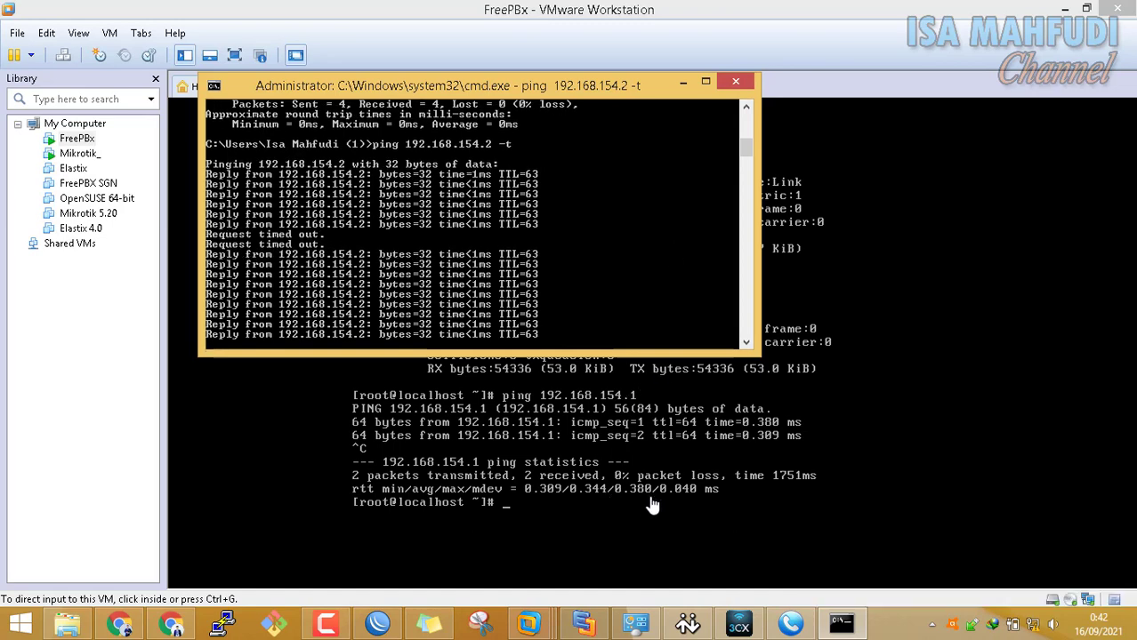
pyautogui.click(664, 505)
pyautogui.press('Up')
pyautogui.press('Up')
pyautogui.press('Up')
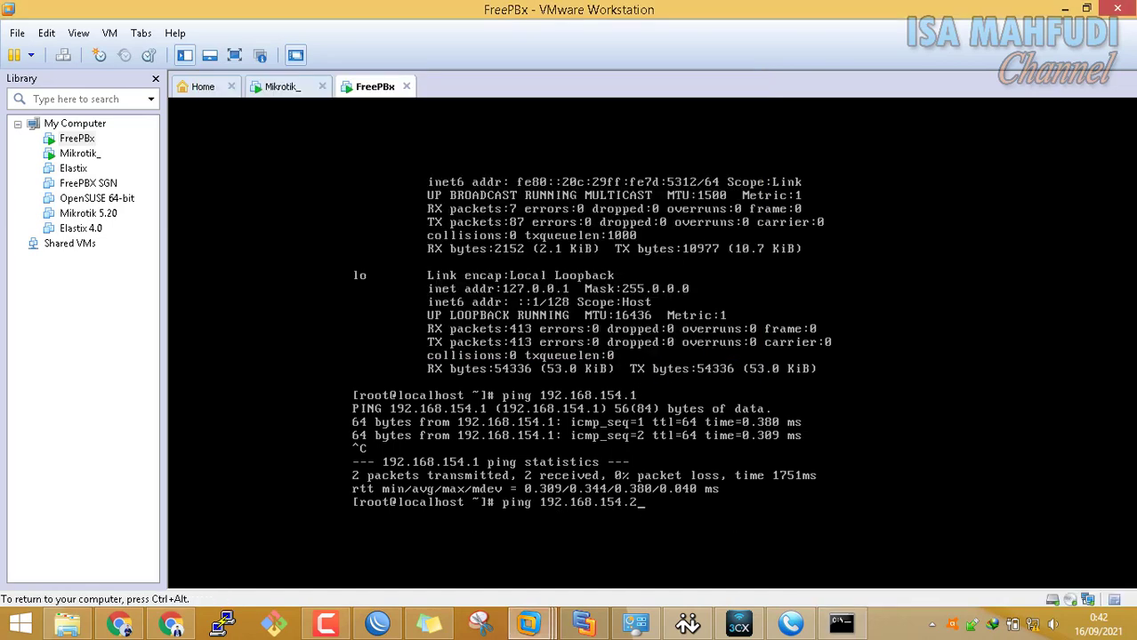
# Ping 192.168.108.2 from FreePBX (network unreachable), then bring up the default-gateway article in Chrome
pyautogui.press('BackSpace')
pyautogui.press('BackSpace')
pyautogui.press('BackSpace')
pyautogui.press('BackSpace')
pyautogui.write('08')
pyautogui.write('.1')
pyautogui.press('BackSpace')
pyautogui.write('2')
pyautogui.press('Return')
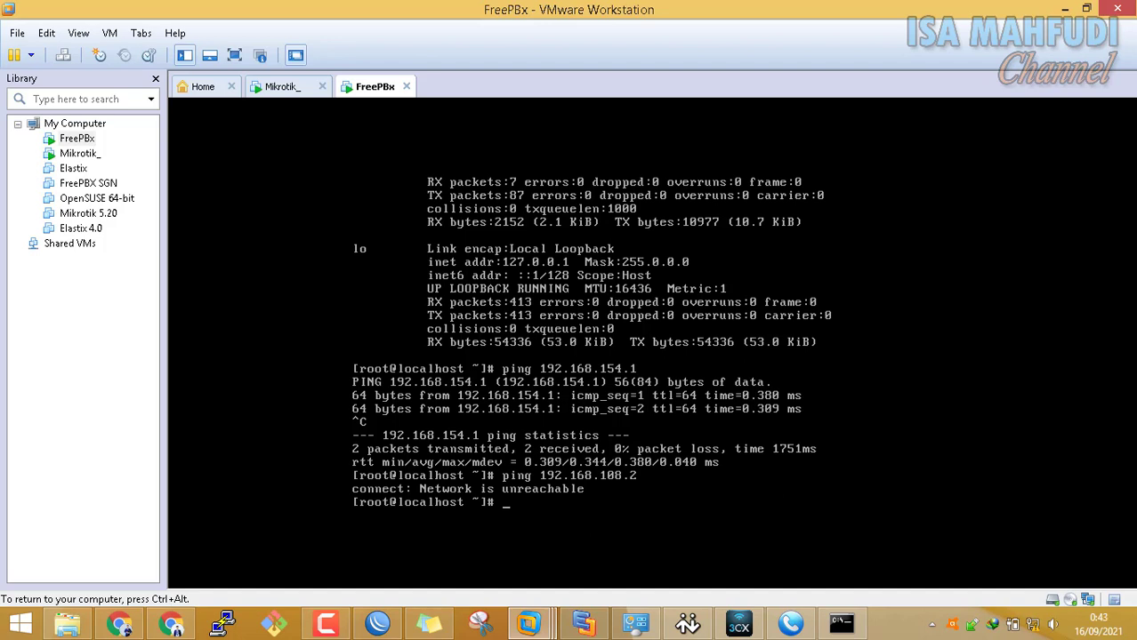
pyautogui.hotkey('ctrl', 'alt')
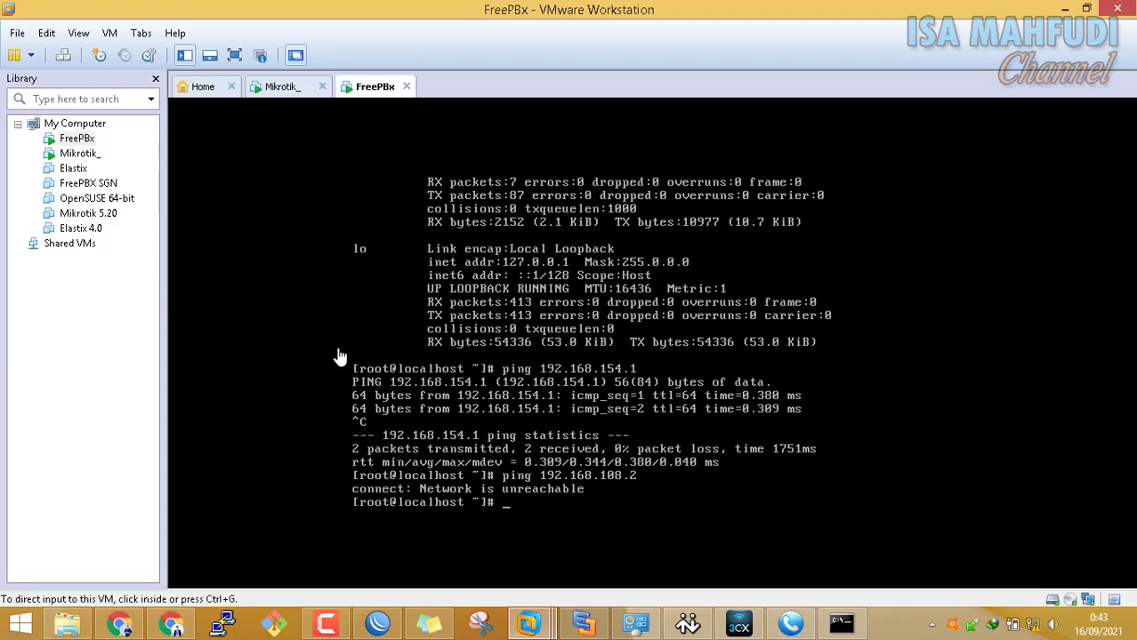
pyautogui.click(129, 624)
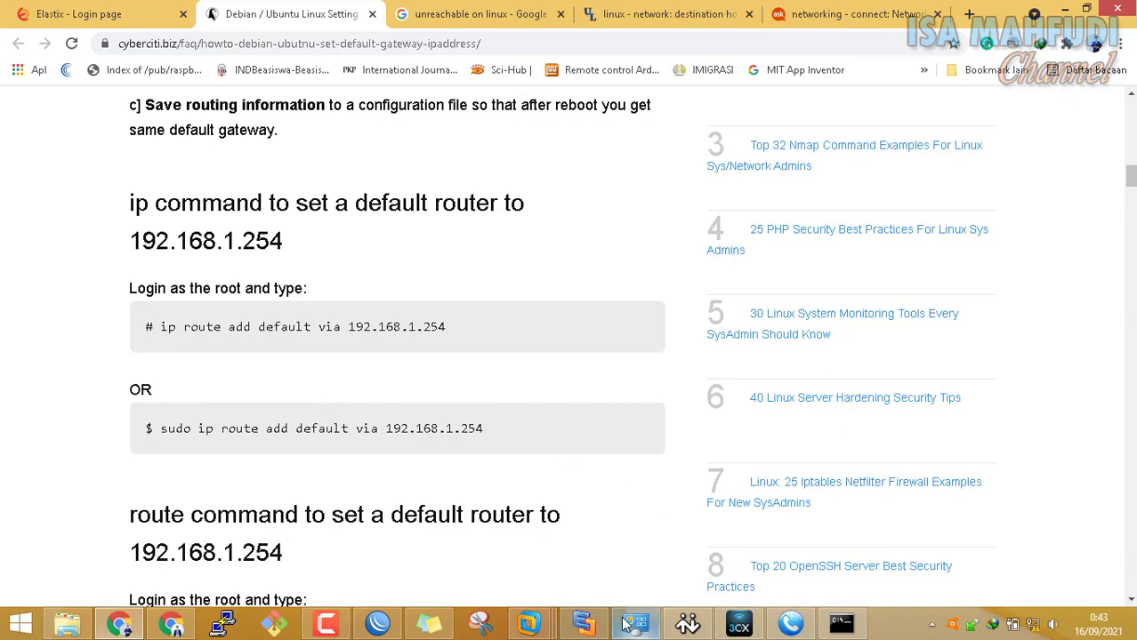
# Restore the FreePBX console and place the VMware window beside the Chrome article
pyautogui.moveTo(538, 625)
pyautogui.click(659, 521)
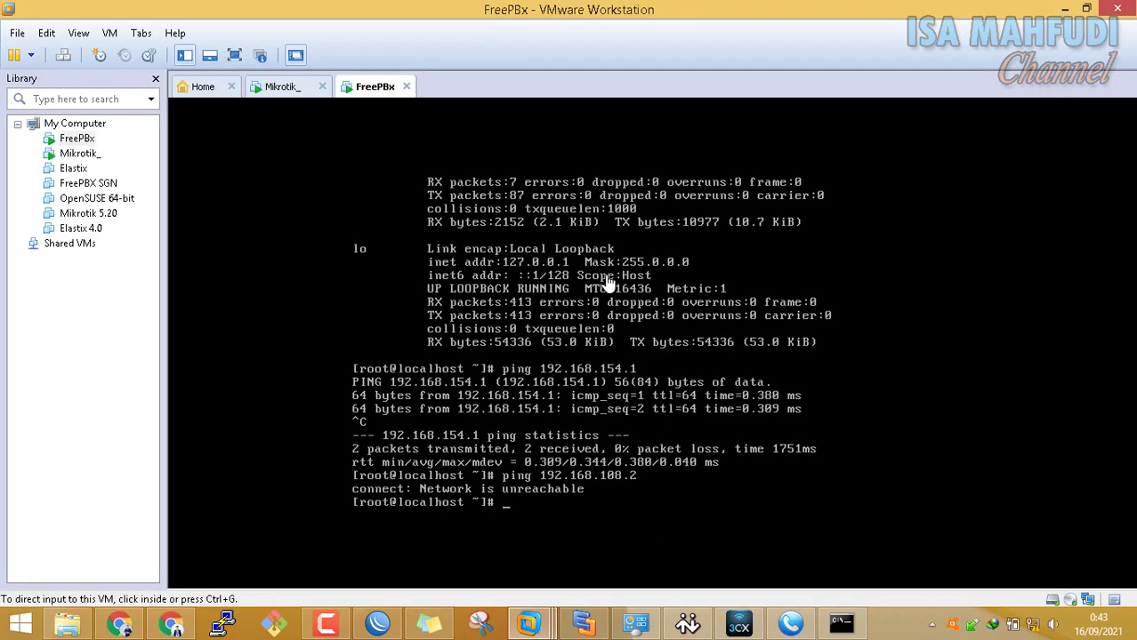
pyautogui.click(1086, 8)
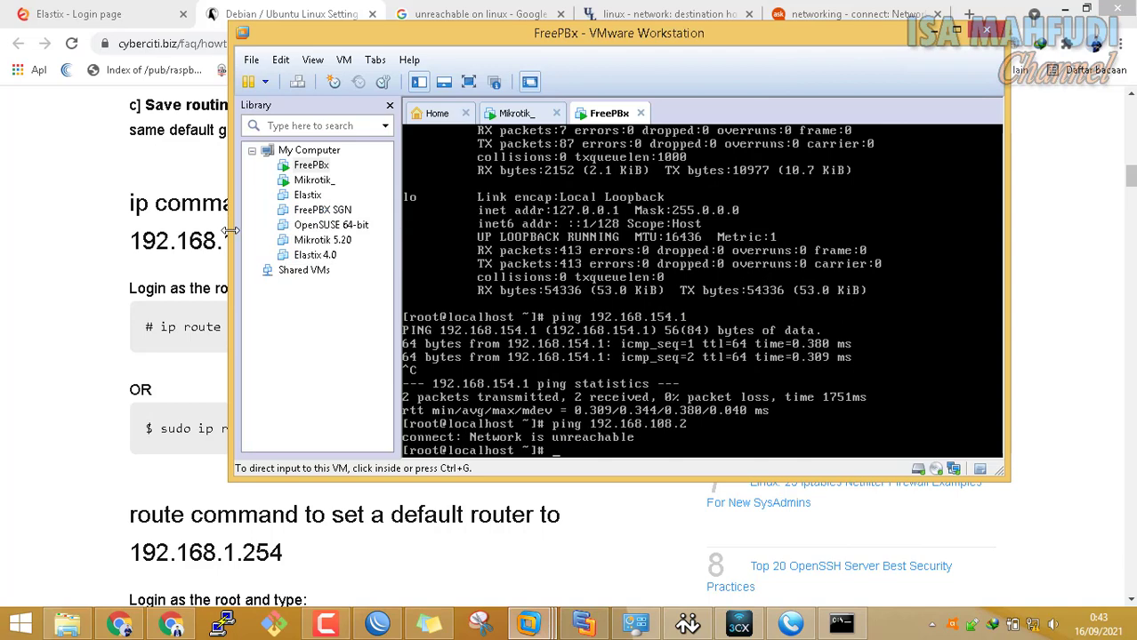
pyautogui.moveTo(619, 38); pyautogui.dragTo(697, 79)
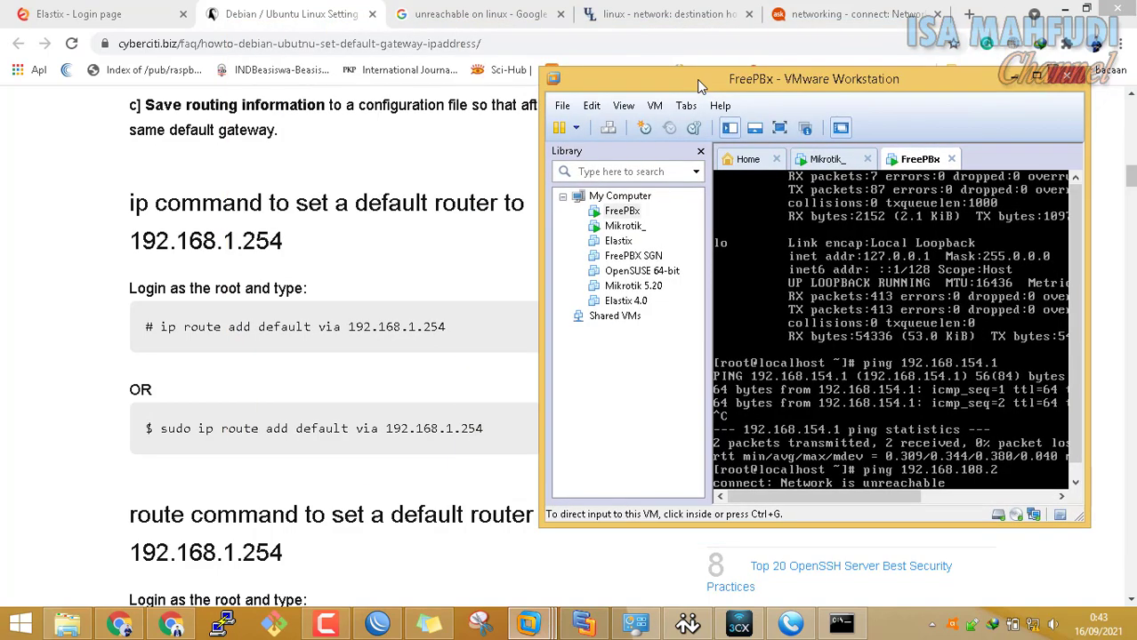
pyautogui.moveTo(1075, 253); pyautogui.dragTo(1105, 345)
# Type 'ip route add default via 192.168.154.1' at the FreePBX prompt and maximize VMware
pyautogui.click(1006, 367)
pyautogui.write('ip')
pyautogui.press('BackSpace')
pyautogui.write('ip route add default via')
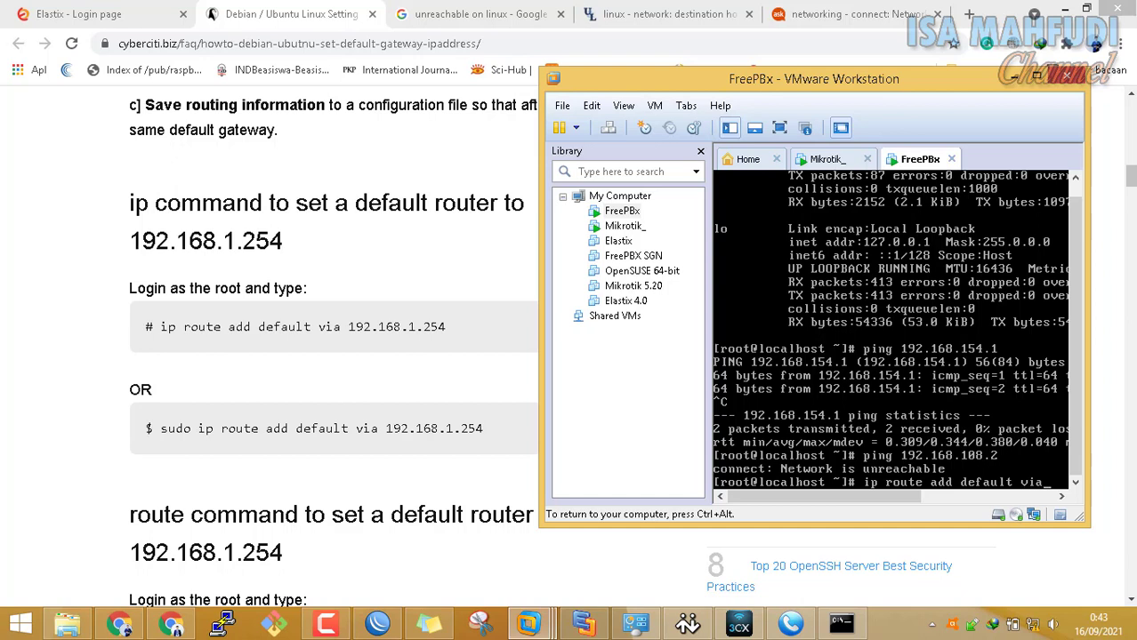
pyautogui.write(' 192')
pyautogui.hotkey('ctrl', 'alt')
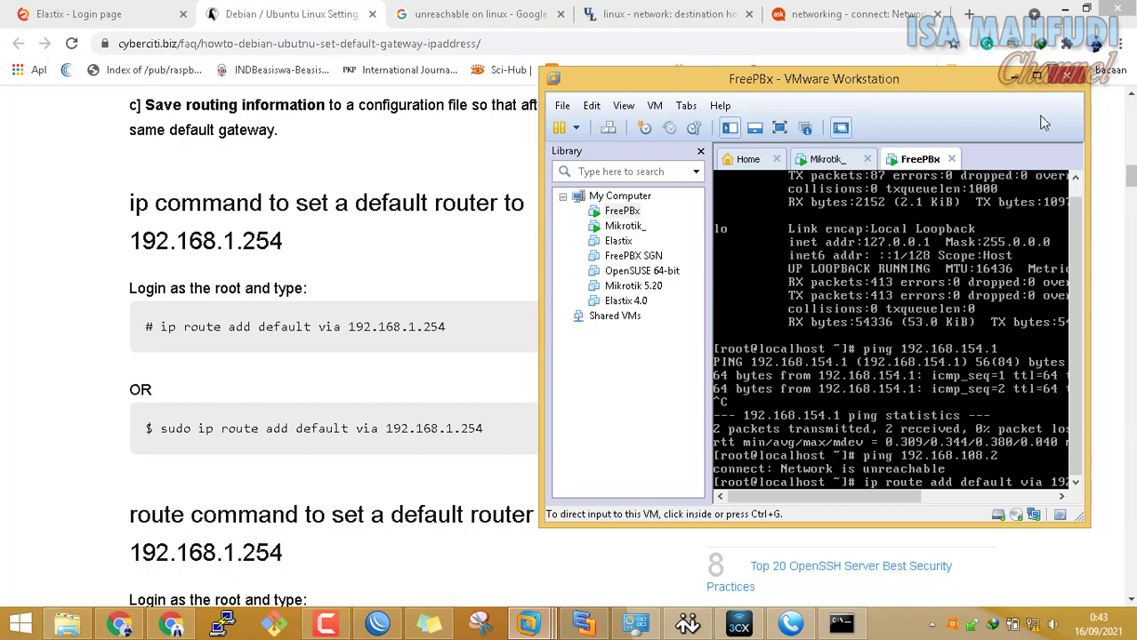
pyautogui.click(1039, 80)
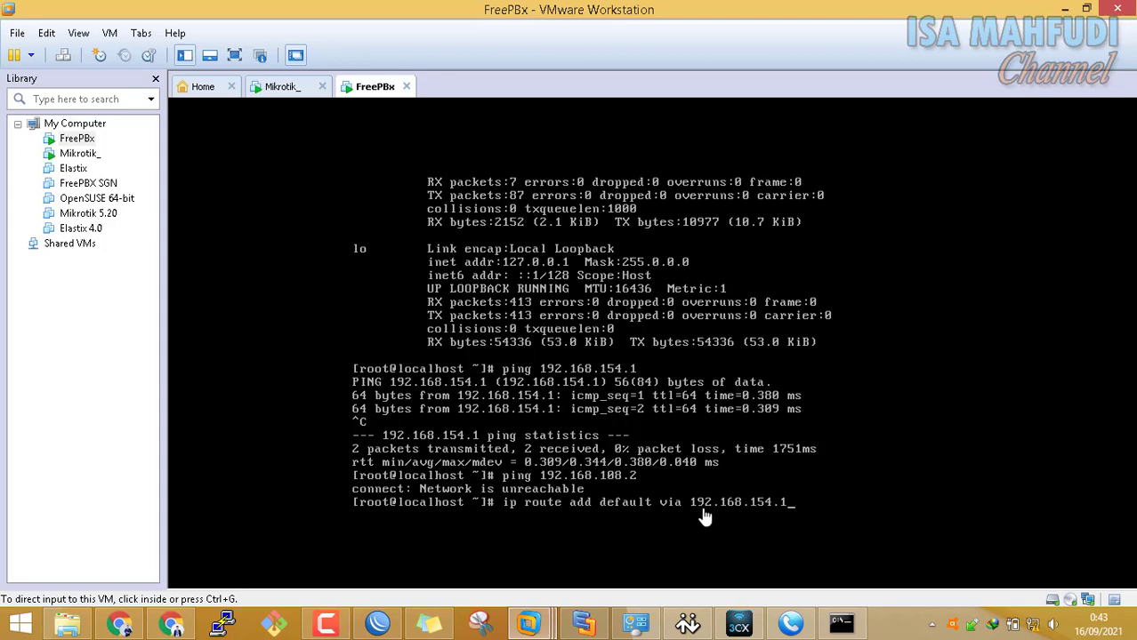
# Add the default route via 192.168.154.1 and re-ping 192.168.108.2, now succeeding
pyautogui.click(796, 492)
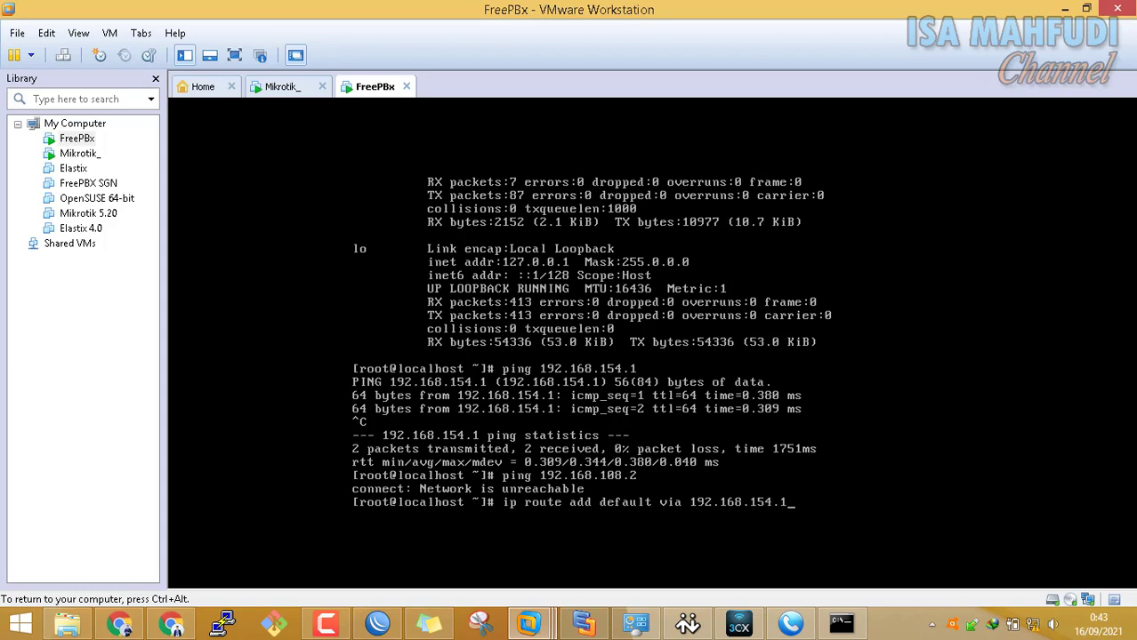
pyautogui.press('Return')
pyautogui.press('Up')
pyautogui.press('Up')
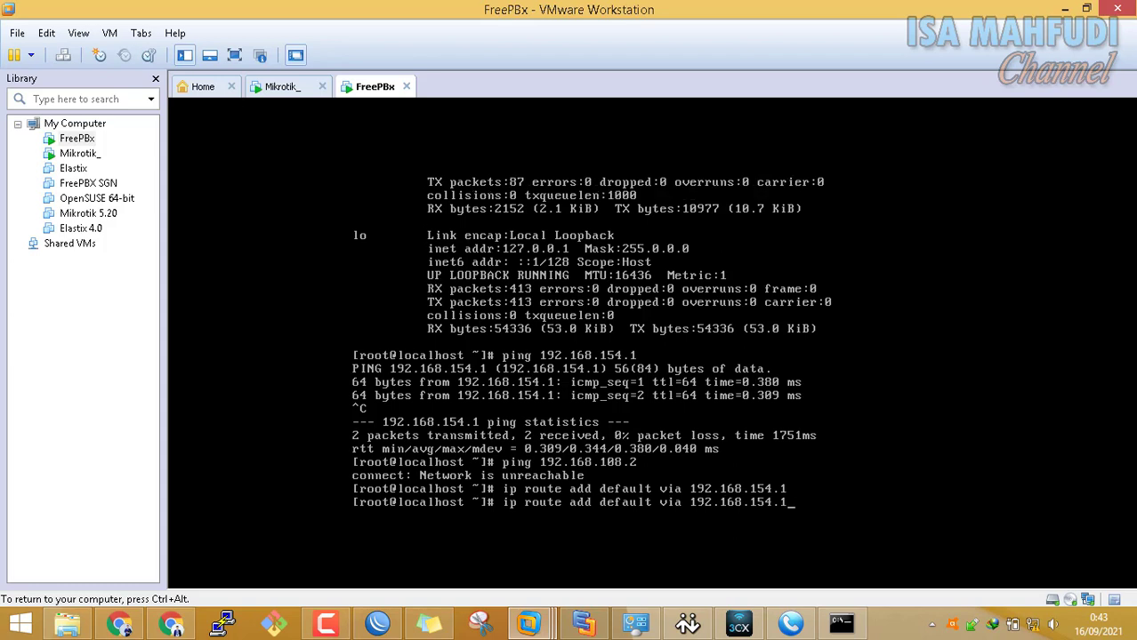
pyautogui.press('Return')
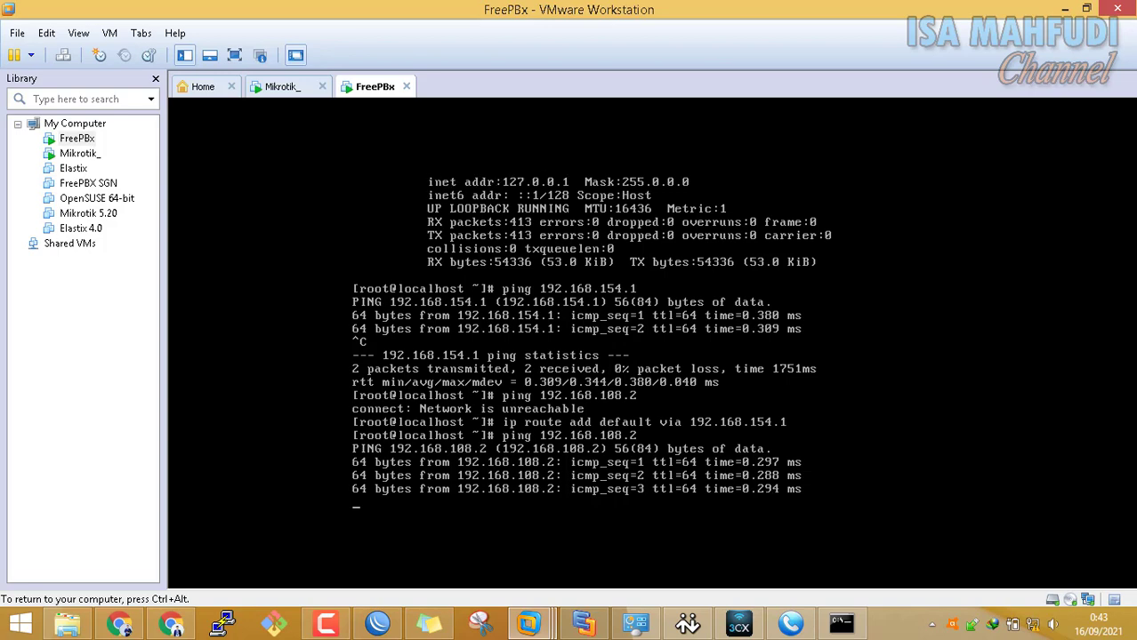
pyautogui.hotkey('ctrl', 'c')
# Ping 192.168.108.1 from the FreePBX VM and confirm it replies
pyautogui.press('Up')
pyautogui.press('Up')
pyautogui.press('Down')
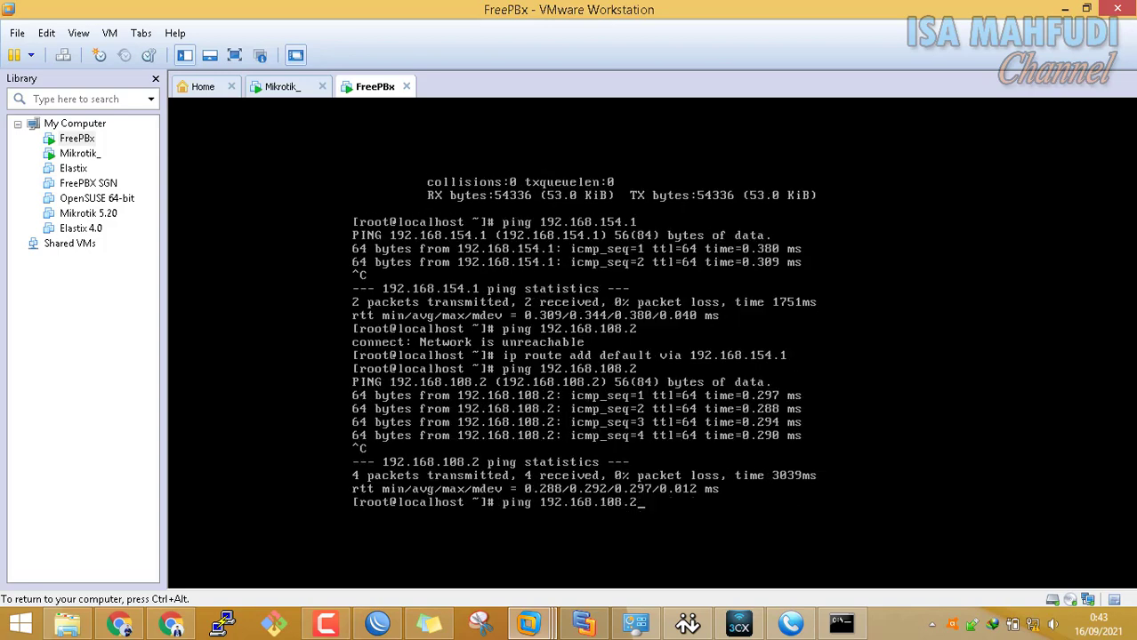
pyautogui.press('Up')
pyautogui.press('Down')
pyautogui.press('BackSpace')
pyautogui.write('1')
pyautogui.press('Return')
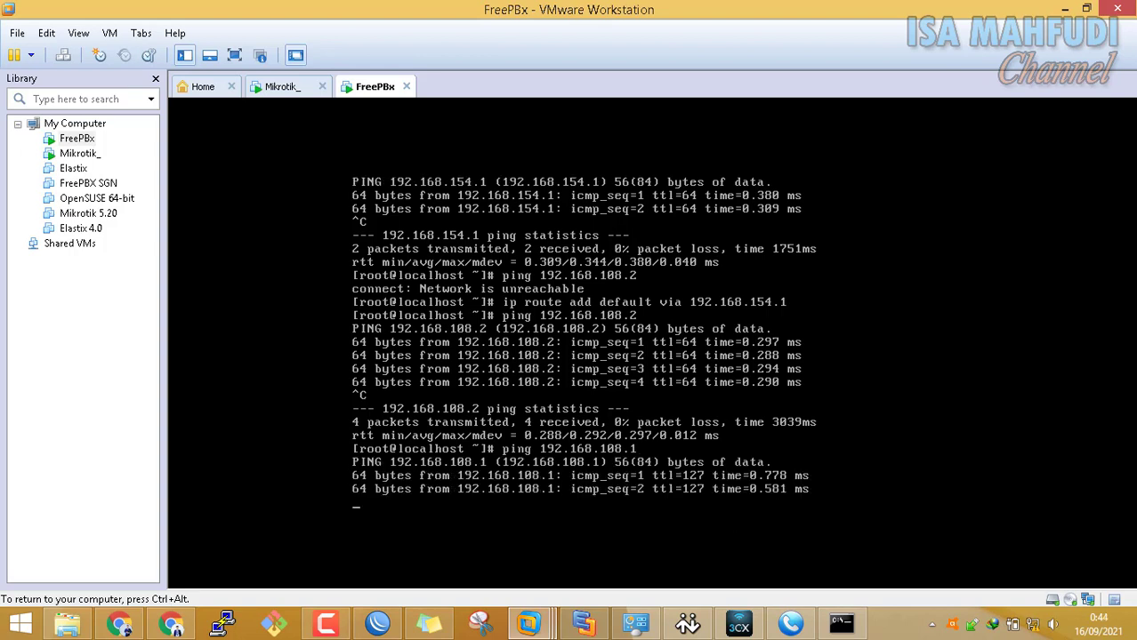
pyautogui.hotkey('ctrl', 'alt')
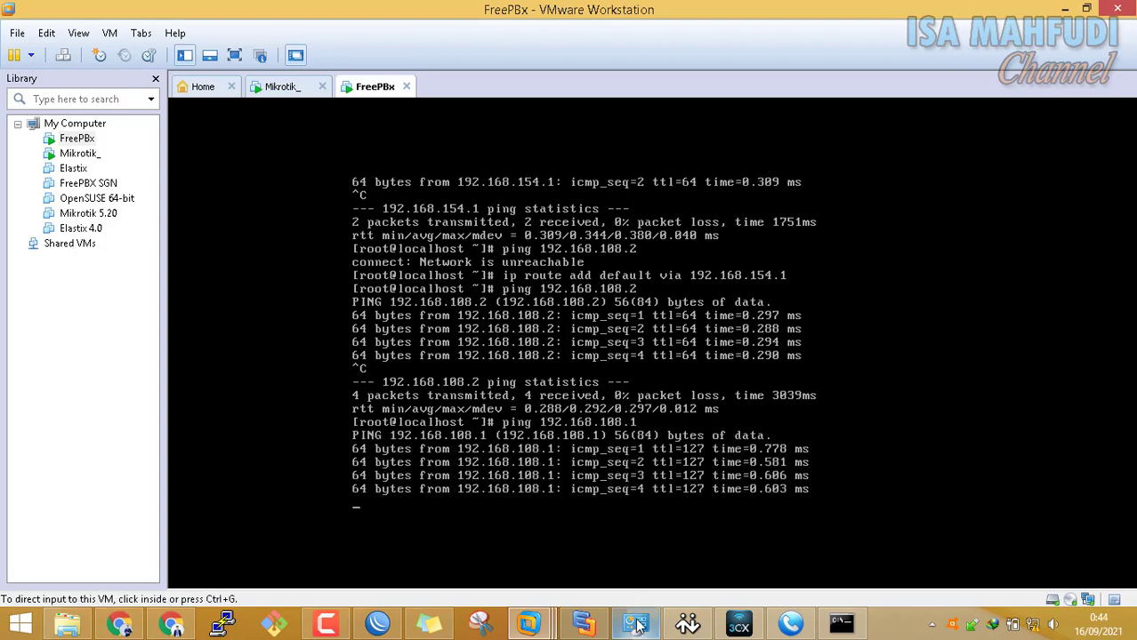
# Navigate Control Panel to System and Security > Windows Firewall
pyautogui.moveTo(637, 626)
pyautogui.click(623, 538)
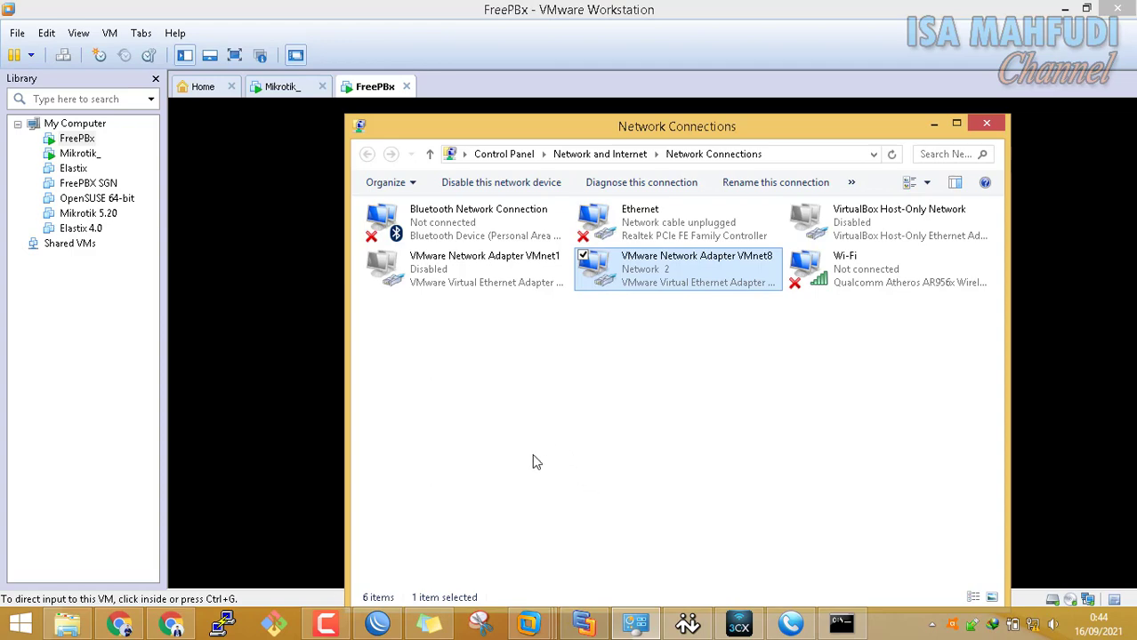
pyautogui.click(502, 157)
pyautogui.moveTo(600, 125); pyautogui.dragTo(231, 50)
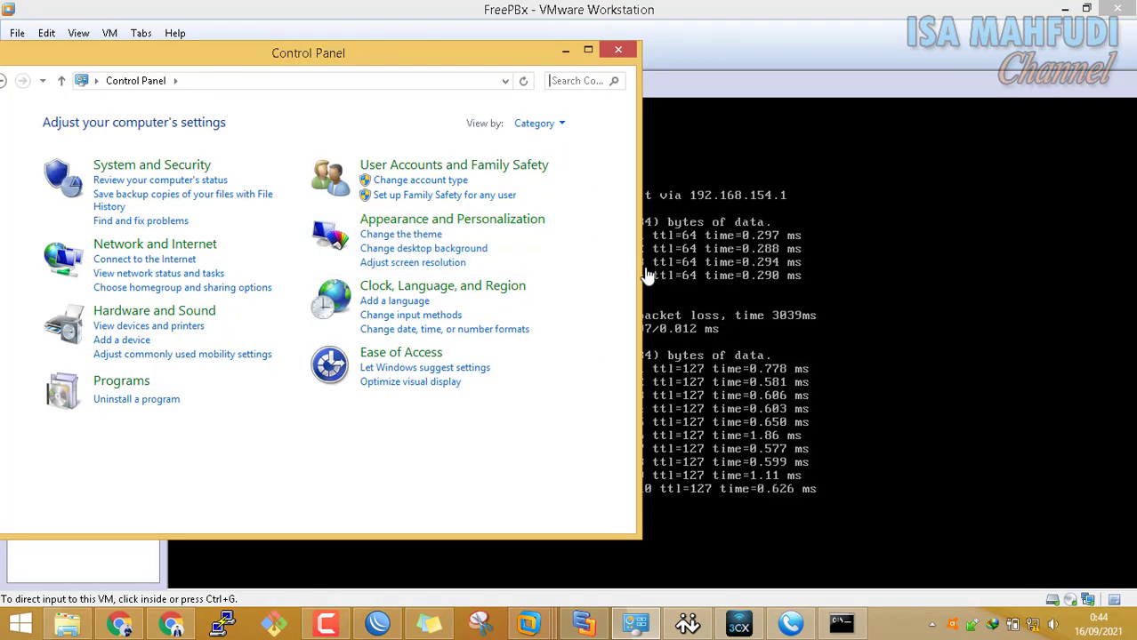
pyautogui.moveTo(638, 273); pyautogui.dragTo(421, 273)
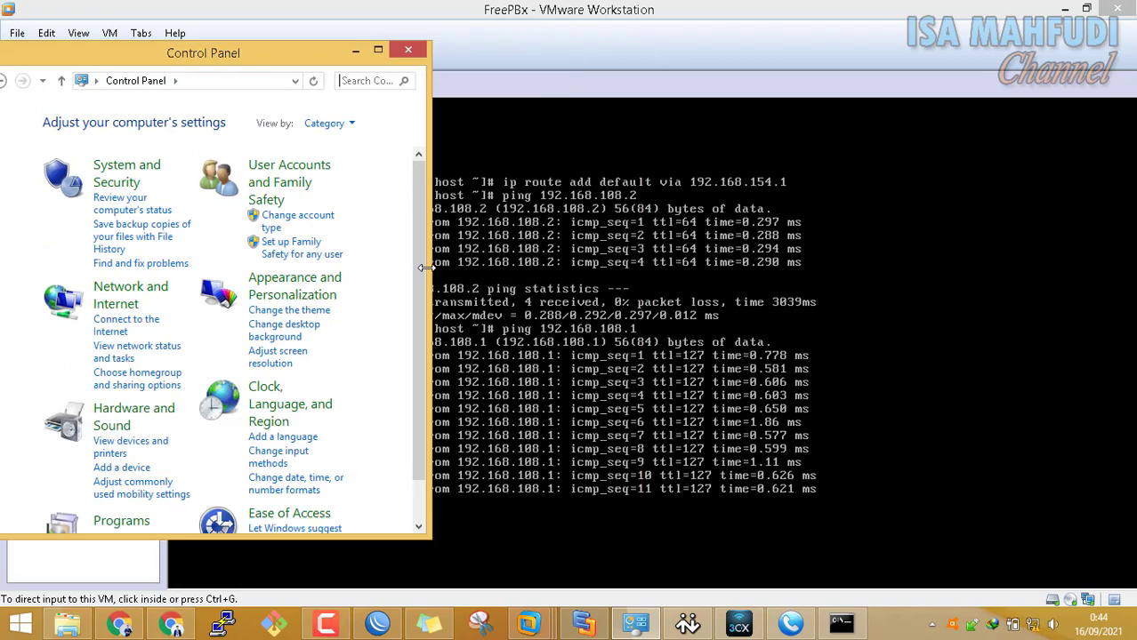
pyautogui.click(131, 184)
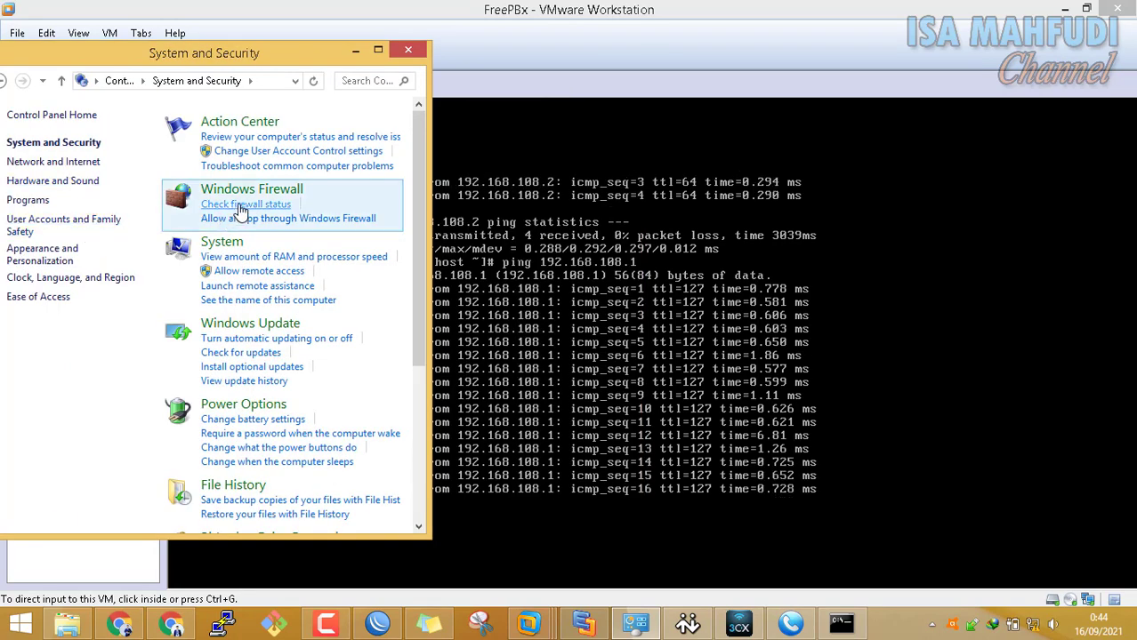
pyautogui.click(241, 205)
# Turn Windows Firewall off for private and public networks, then bring X-Lite forward
pyautogui.click(114, 202)
pyautogui.click(119, 278)
pyautogui.click(315, 520)
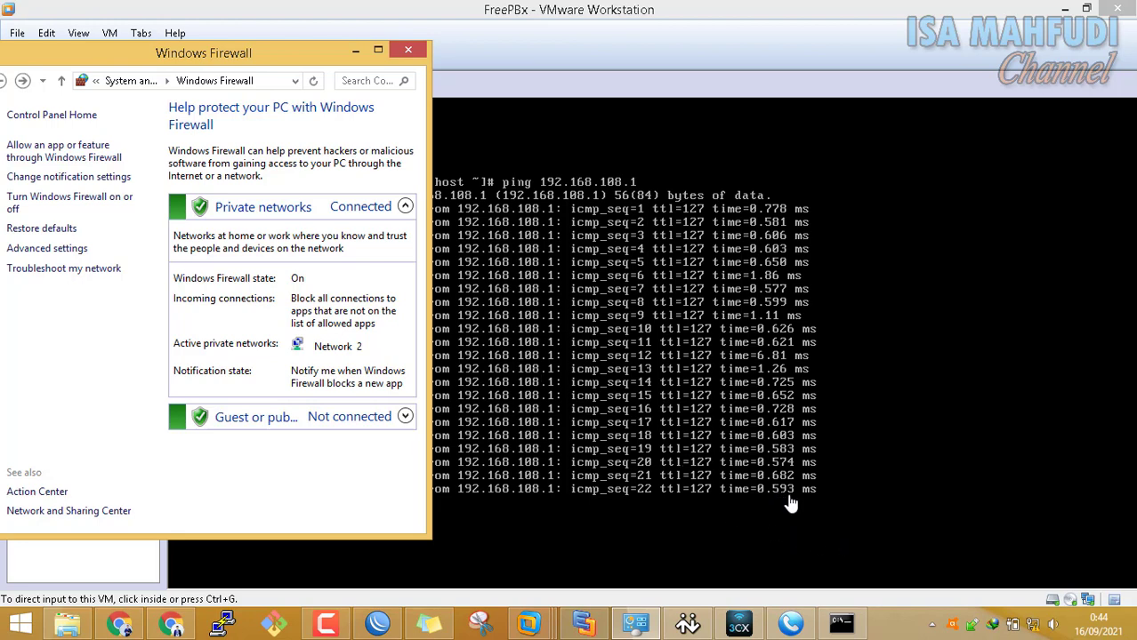
pyautogui.click(129, 197)
pyautogui.click(102, 236)
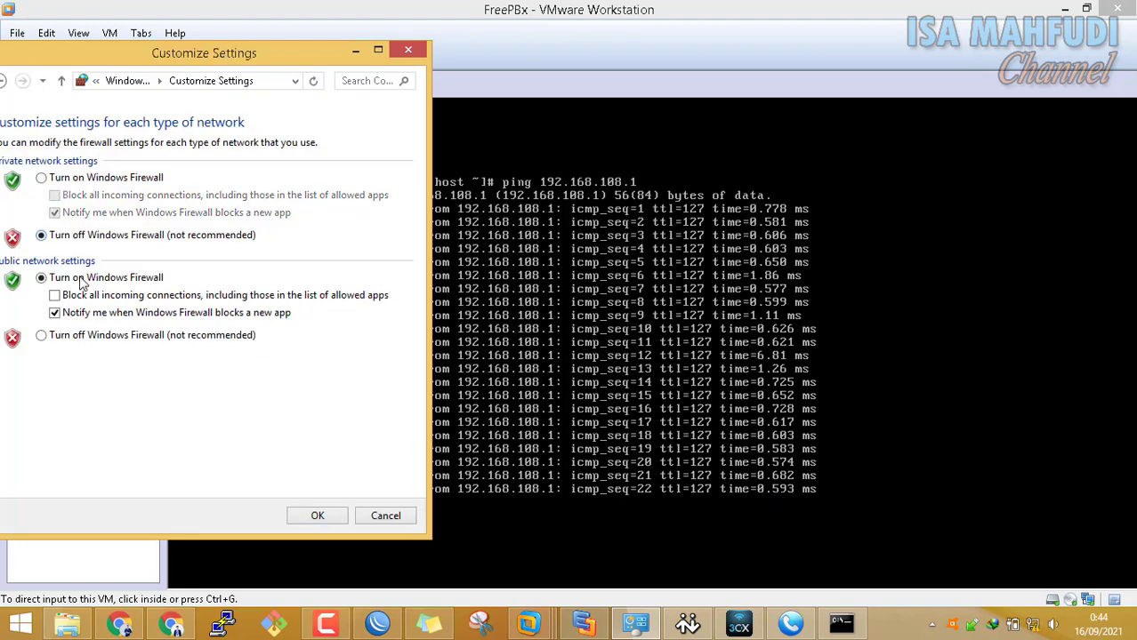
pyautogui.click(114, 338)
pyautogui.click(297, 512)
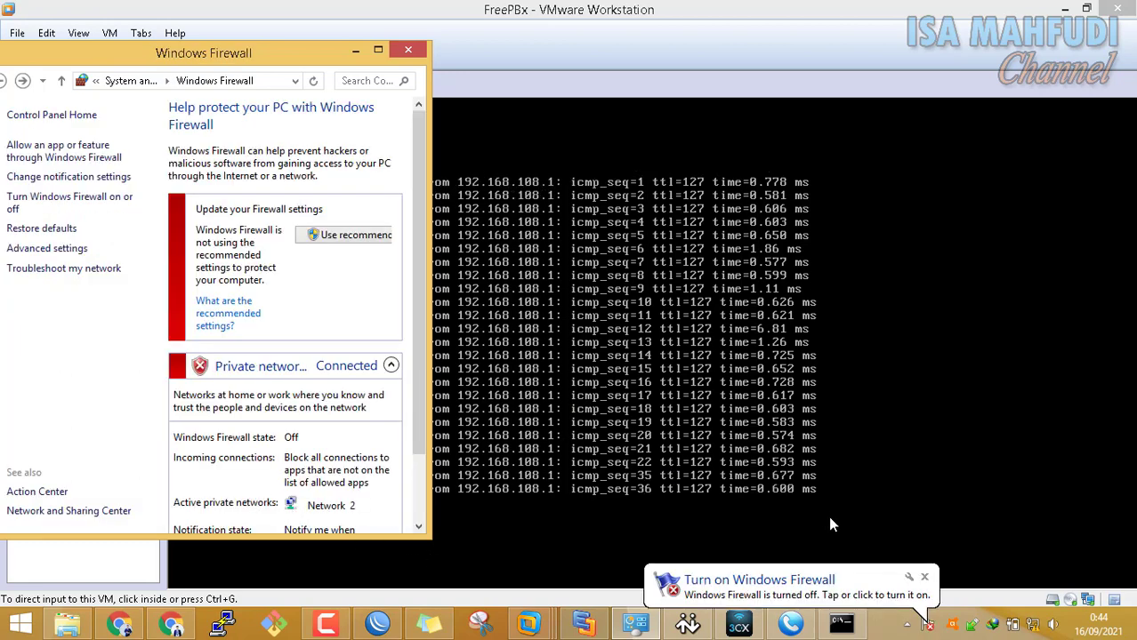
pyautogui.click(407, 51)
pyautogui.click(634, 622)
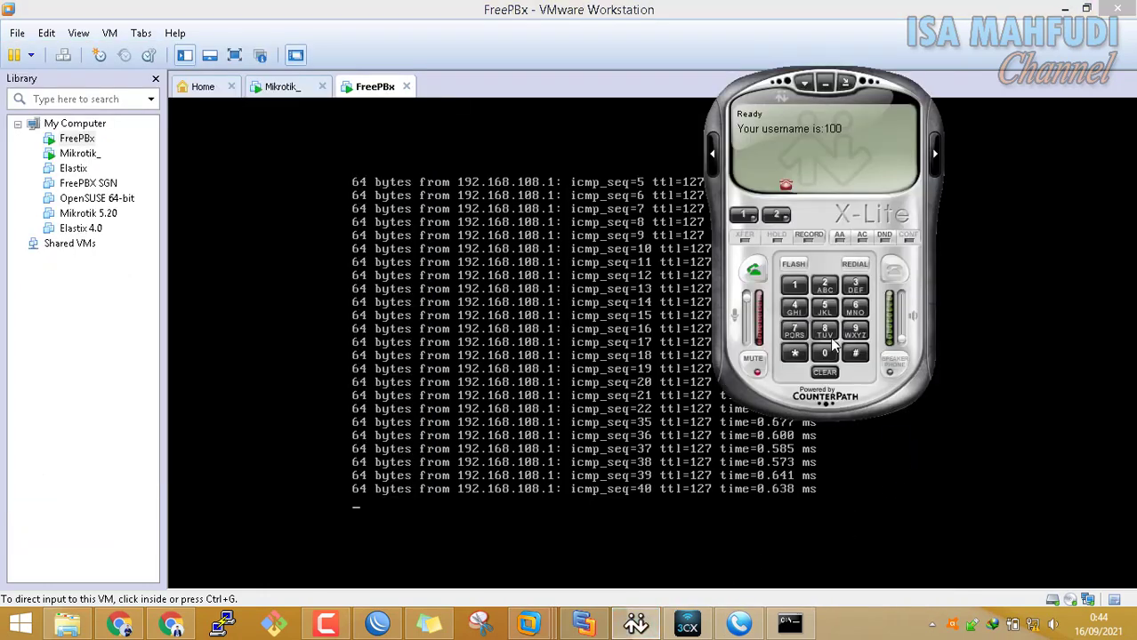
# Arrange the softphone windows and check X-Lite's SIP account settings
pyautogui.click(700, 620)
pyautogui.click(789, 623)
pyautogui.click(750, 624)
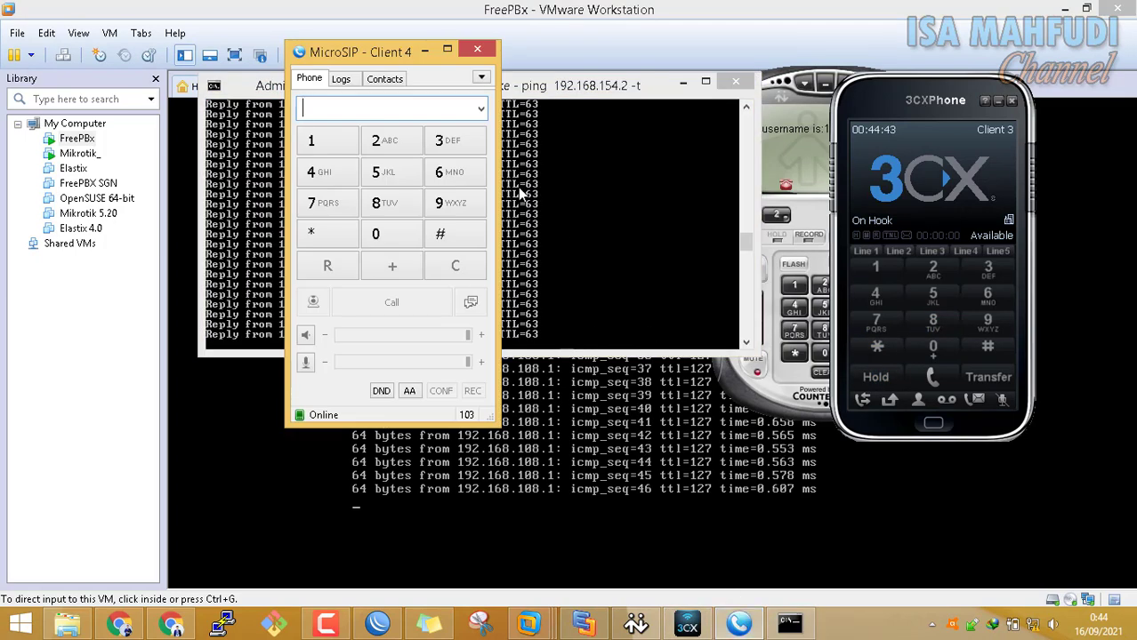
pyautogui.click(788, 94)
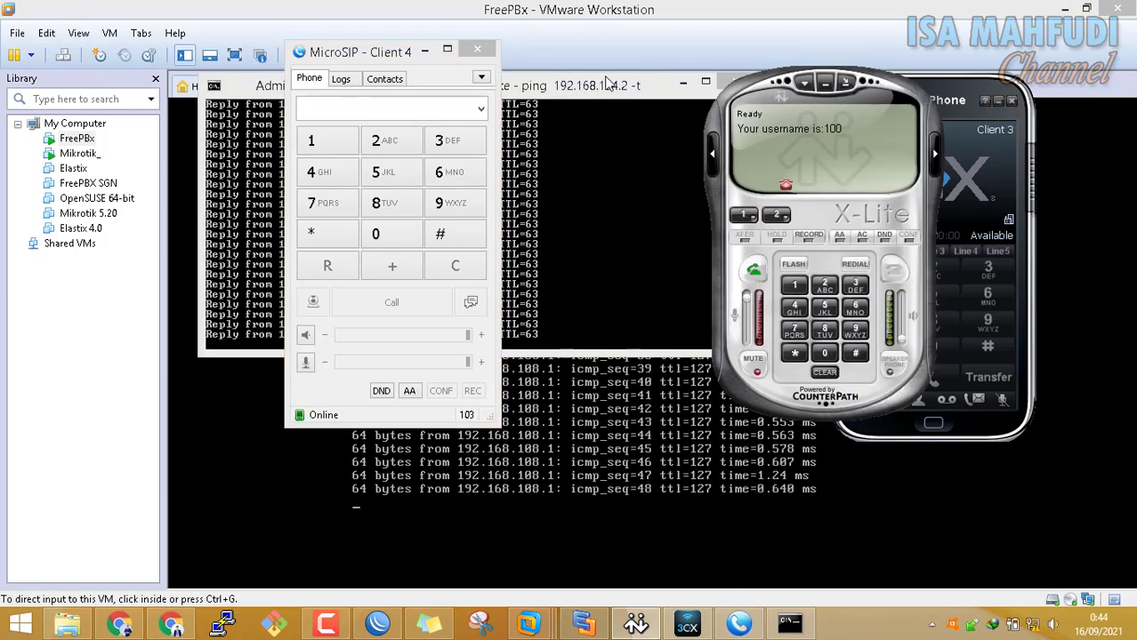
pyautogui.moveTo(787, 94); pyautogui.dragTo(598, 88)
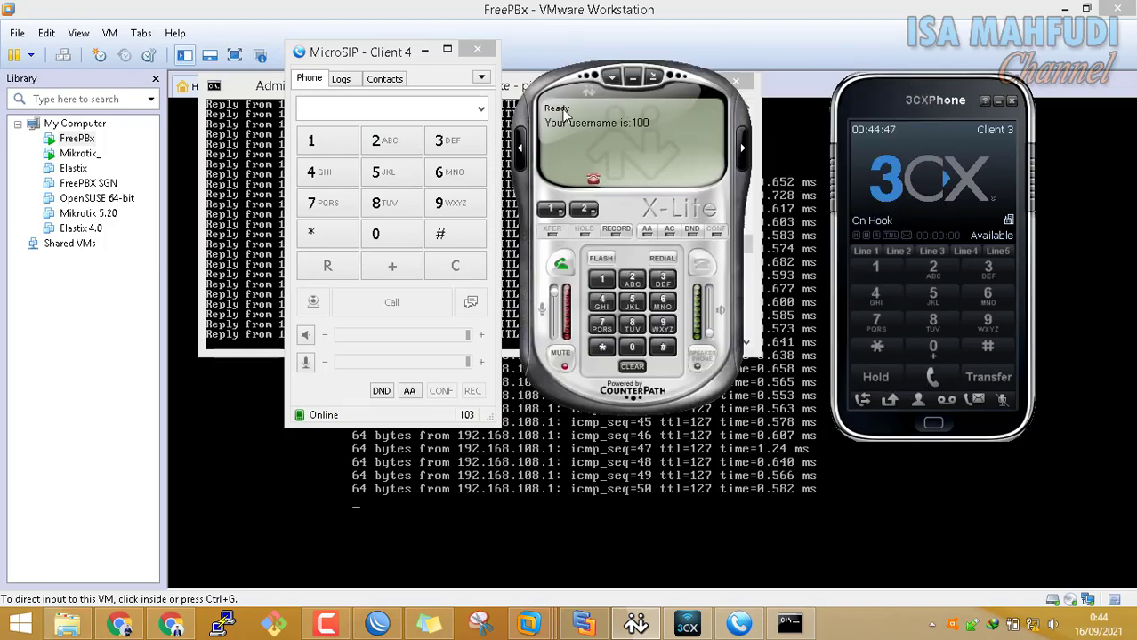
pyautogui.rightClick(647, 118)
pyautogui.click(683, 145)
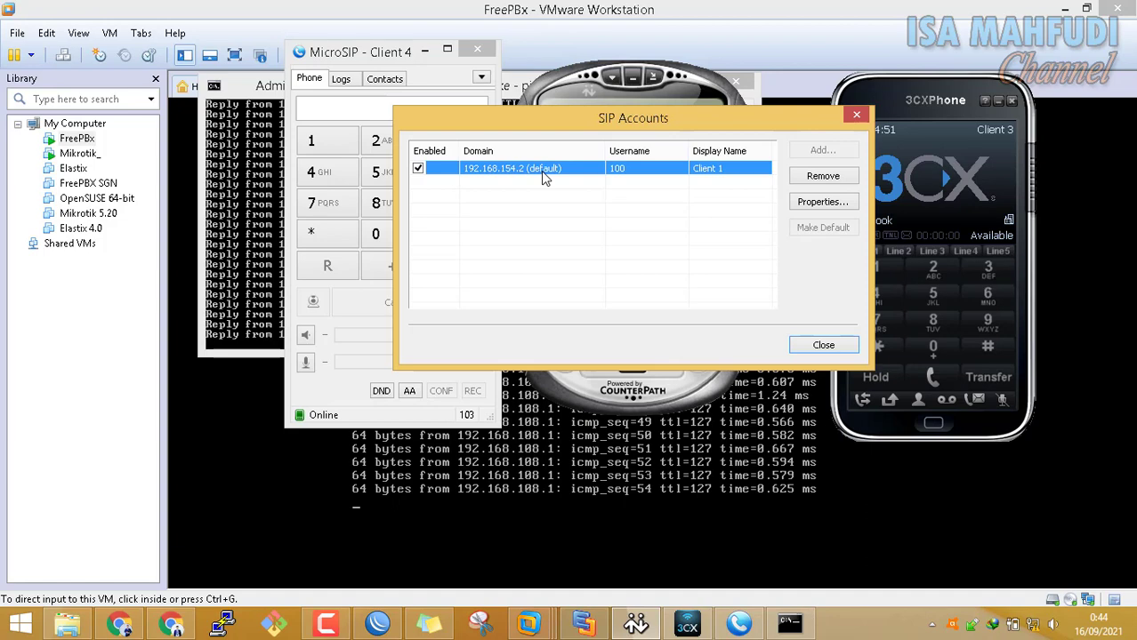
pyautogui.click(823, 345)
# Call extension 102 from X-Lite, answer on 3CXPhone, and hang up
pyautogui.click(602, 282)
pyautogui.click(633, 348)
pyautogui.click(602, 284)
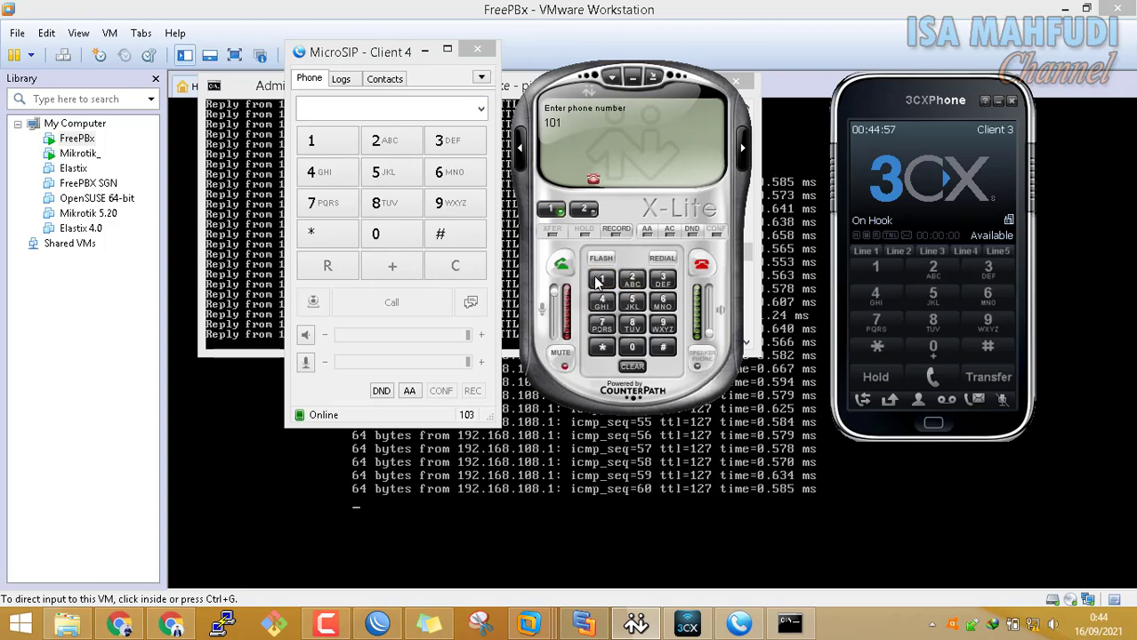
pyautogui.click(550, 211)
pyautogui.click(602, 282)
pyautogui.click(632, 347)
pyautogui.click(632, 282)
pyautogui.click(561, 264)
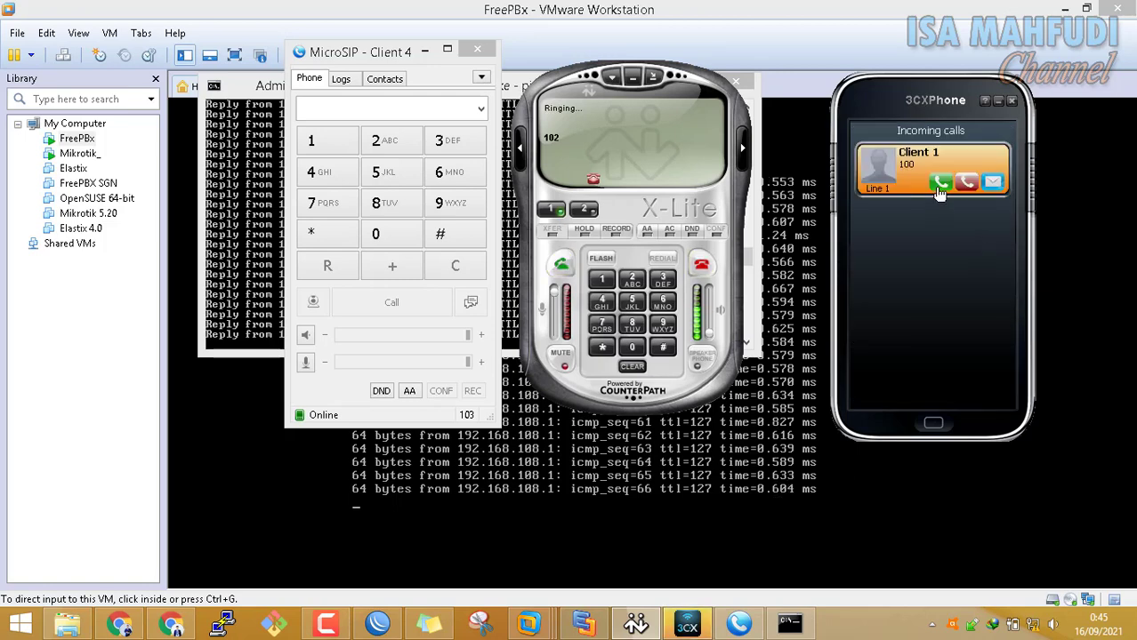
pyautogui.click(940, 182)
pyautogui.click(941, 378)
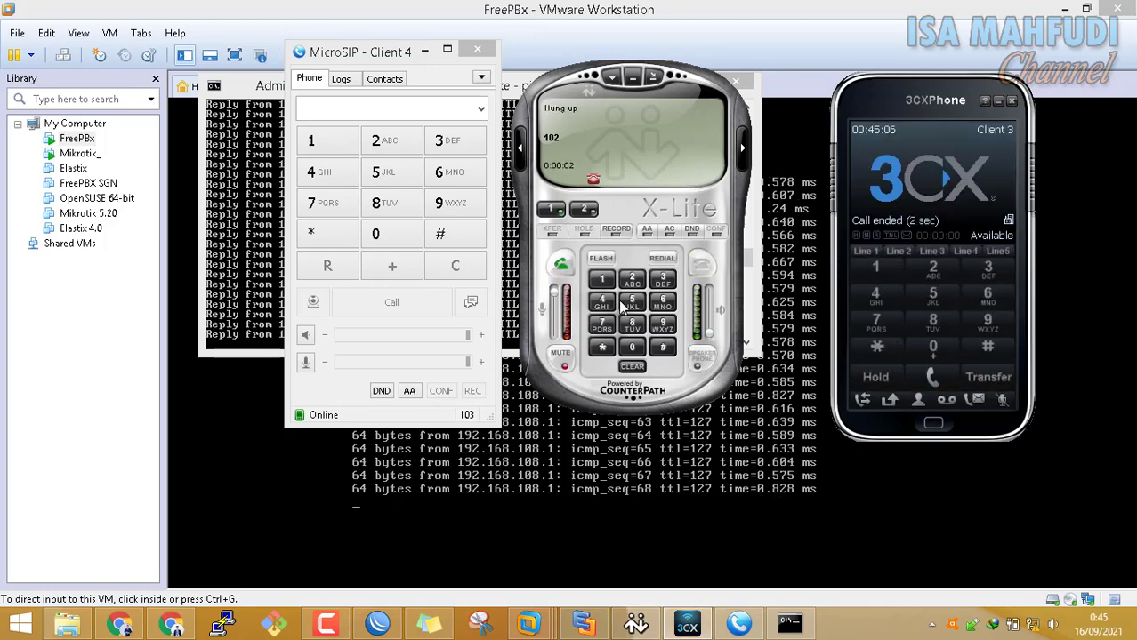
# Call extension 103 from X-Lite, answer on MicroSIP, and hang up
pyautogui.click(603, 282)
pyautogui.click(632, 347)
pyautogui.click(663, 282)
pyautogui.click(562, 265)
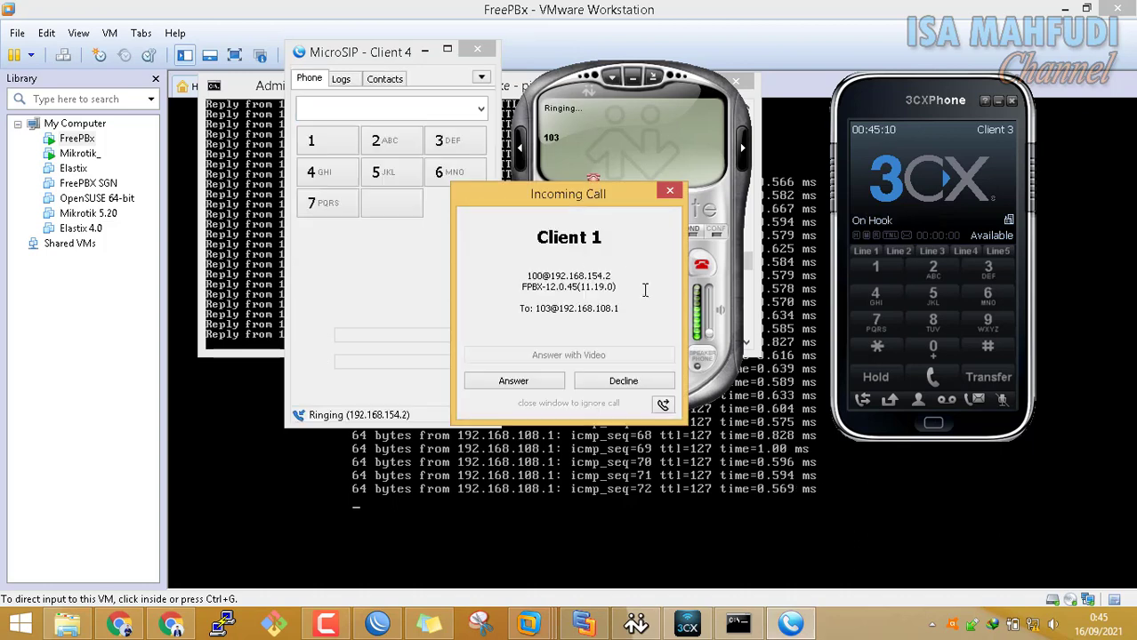
pyautogui.click(521, 378)
pyautogui.click(700, 267)
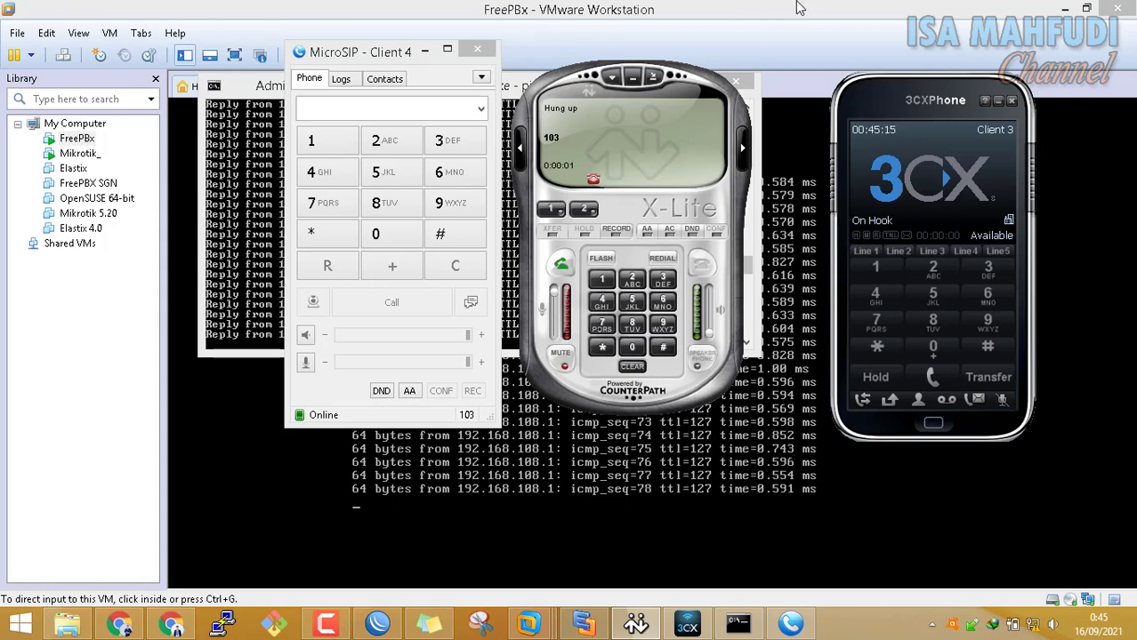
# Dismiss the WinBox error and connect to the router at 192.168.108.2
pyautogui.click(635, 624)
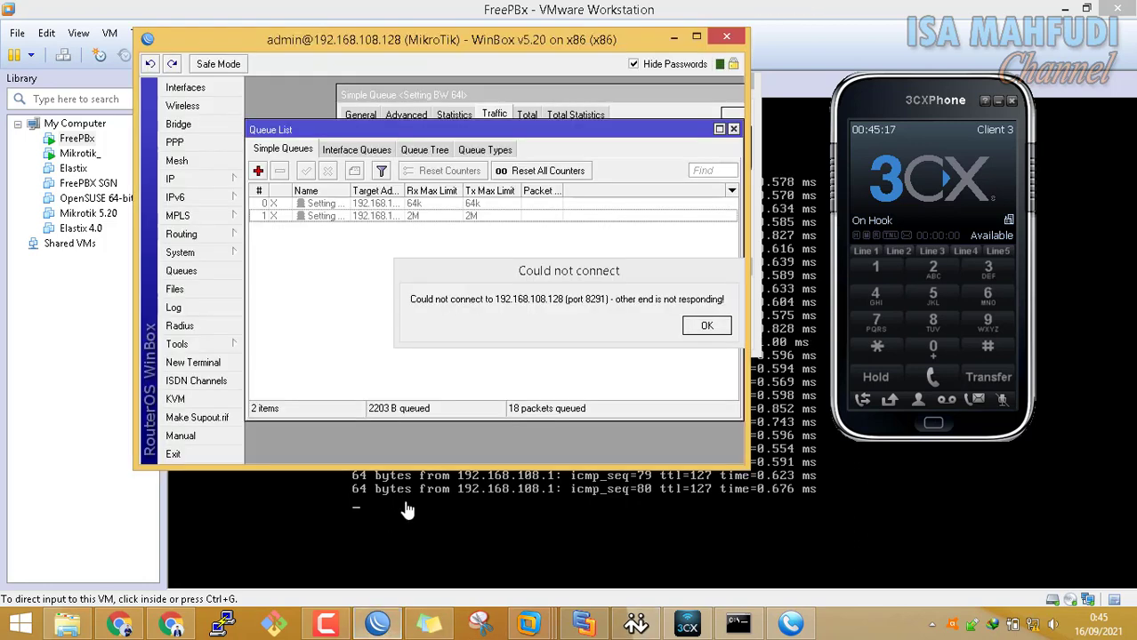
pyautogui.click(706, 325)
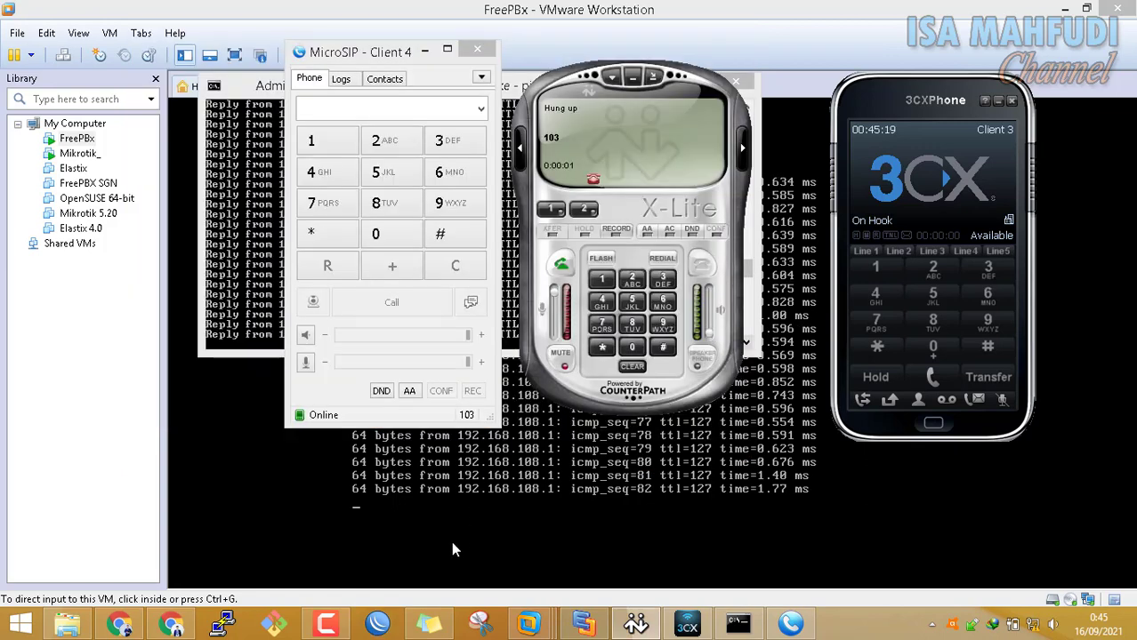
pyautogui.click(380, 623)
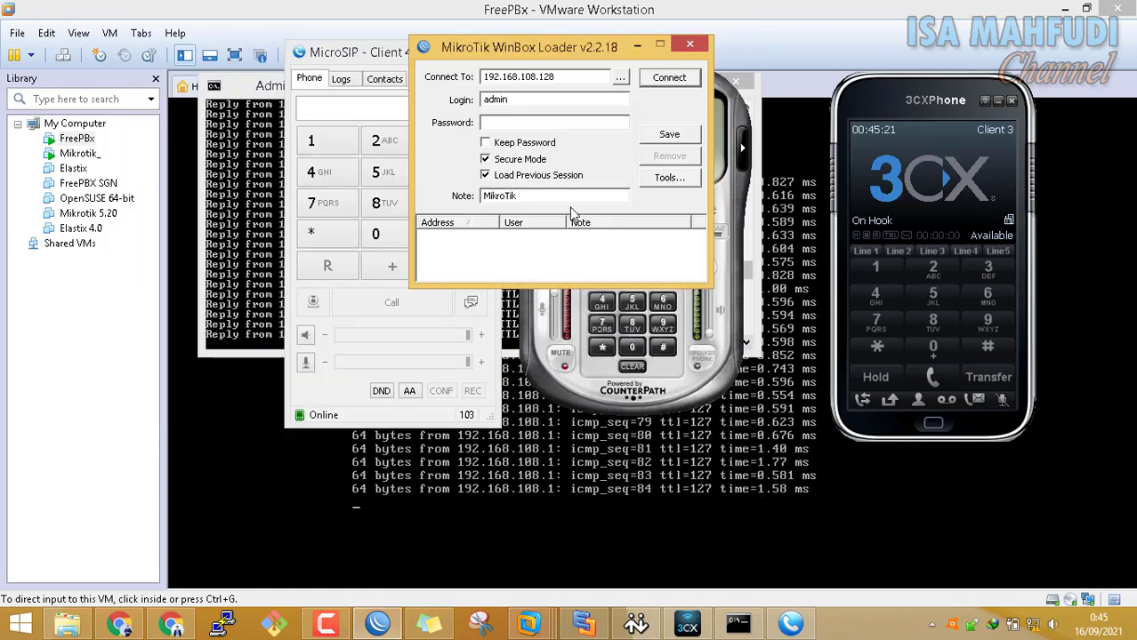
pyautogui.click(620, 77)
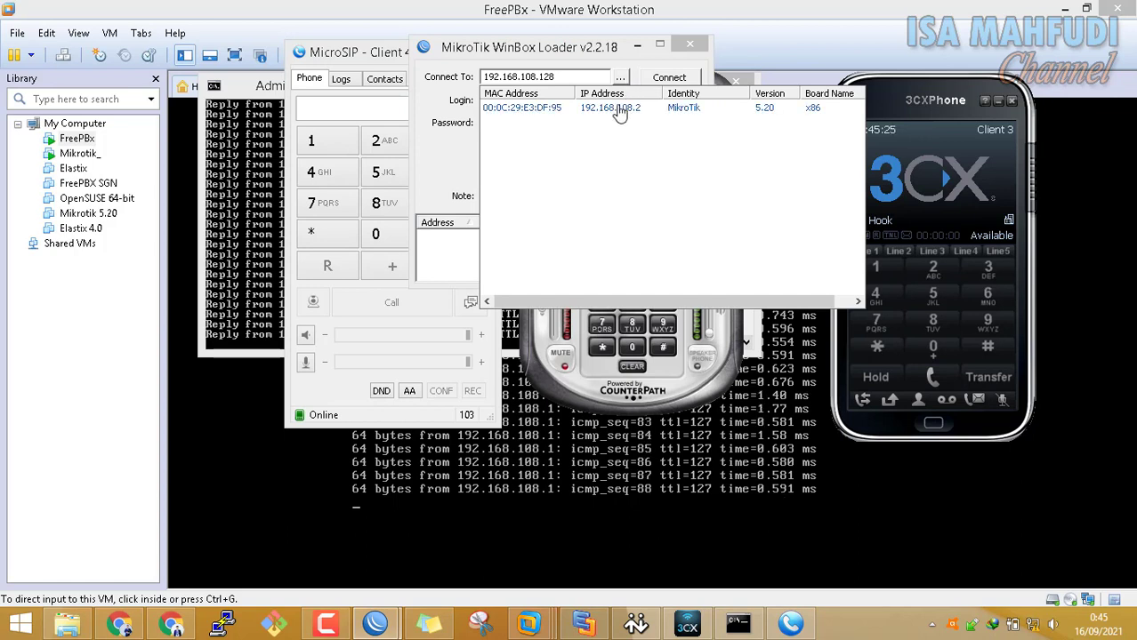
pyautogui.click(620, 109)
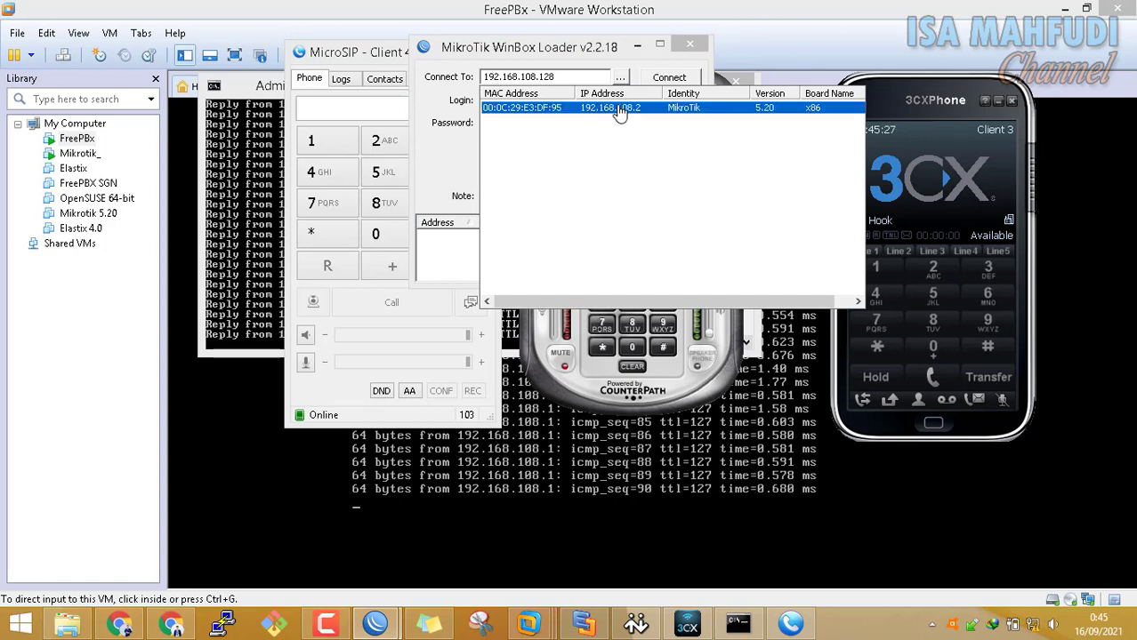
pyautogui.click(668, 77)
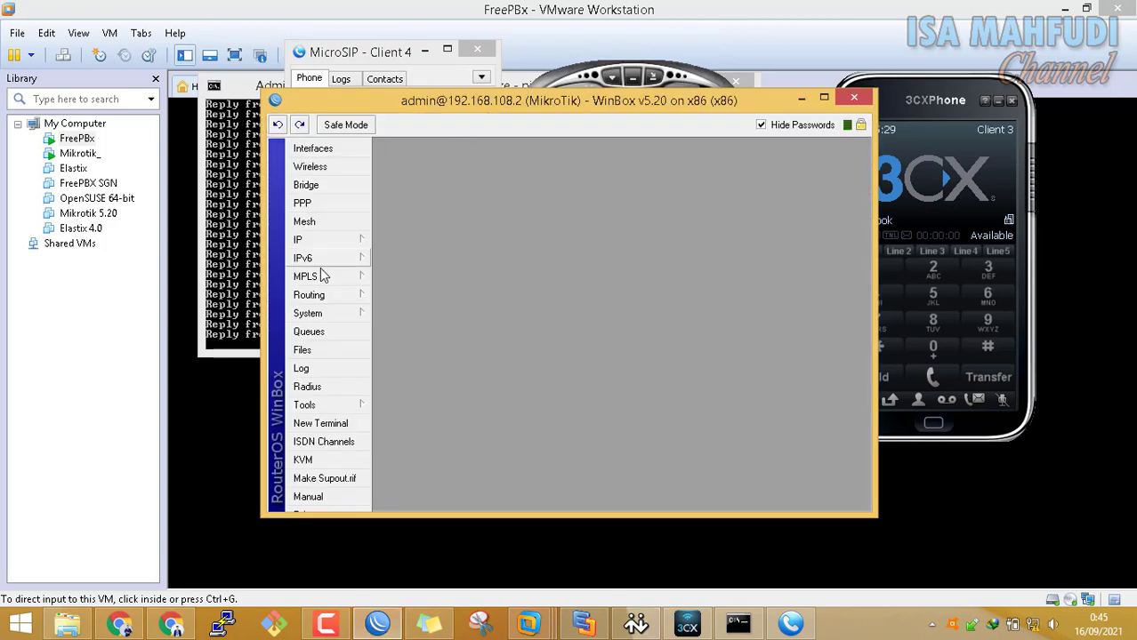
# Add simple queue 'Setting BW 64k' for 192.168.154.0/24 with 64k upload and download limits
pyautogui.click(328, 335)
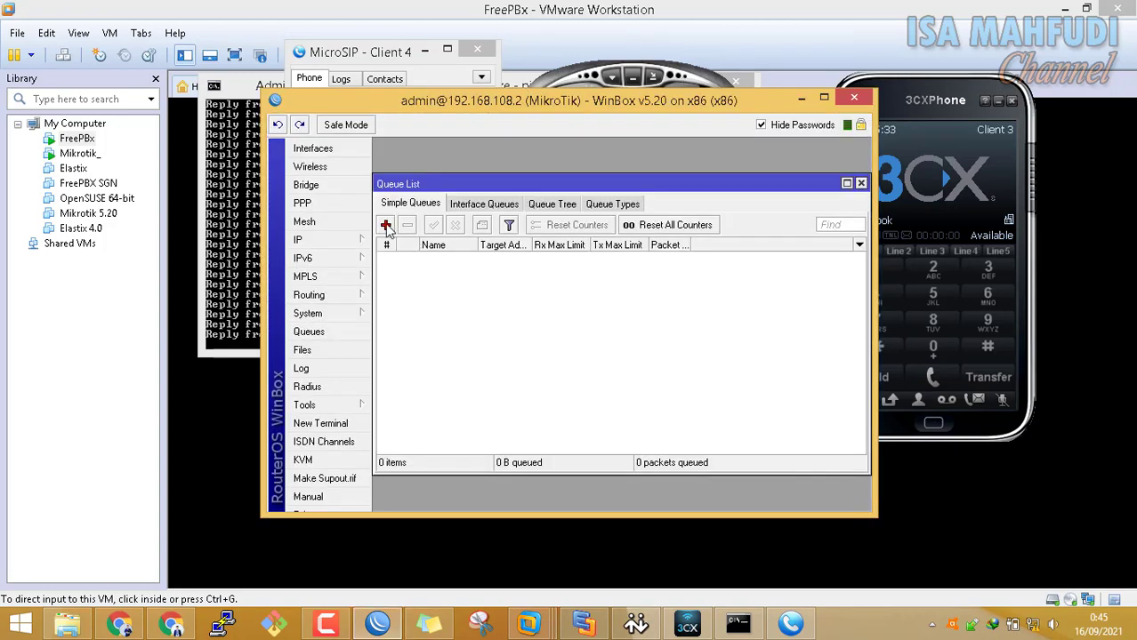
pyautogui.click(386, 226)
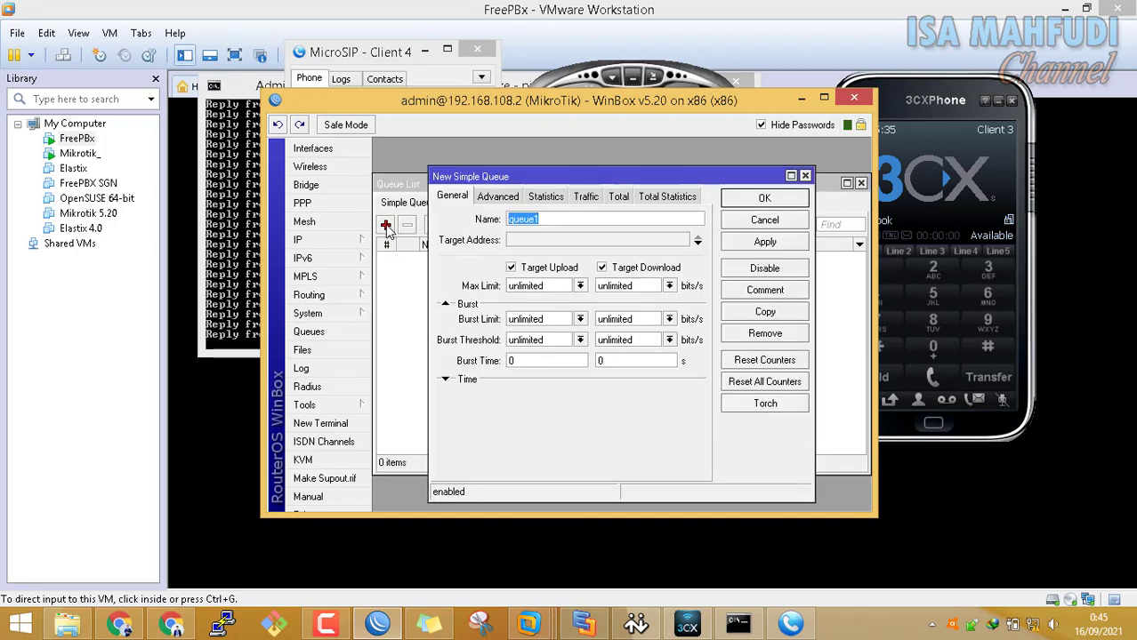
pyautogui.write('Setting BW 64k')
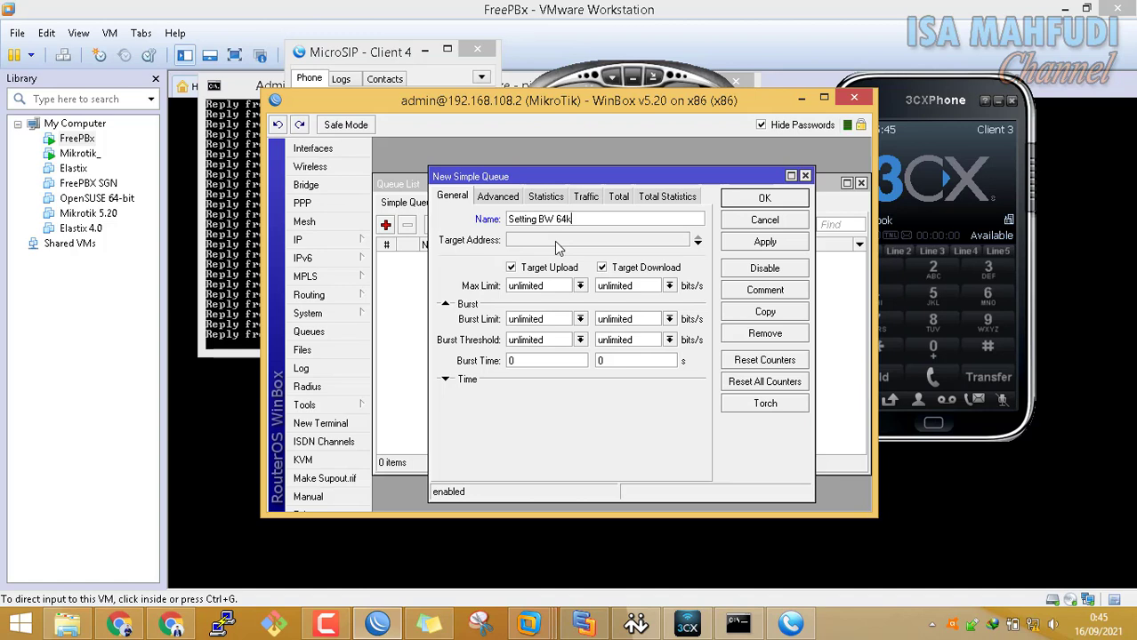
pyautogui.click(554, 241)
pyautogui.write('192.')
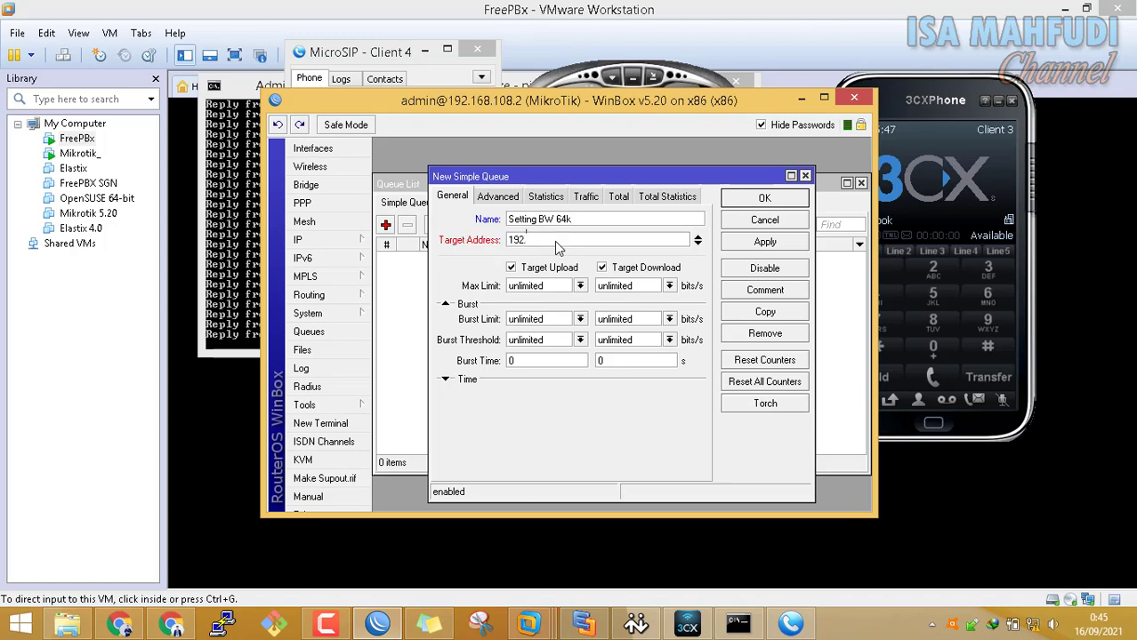
pyautogui.write('168.154')
pyautogui.write('.0/24')
pyautogui.click(579, 285)
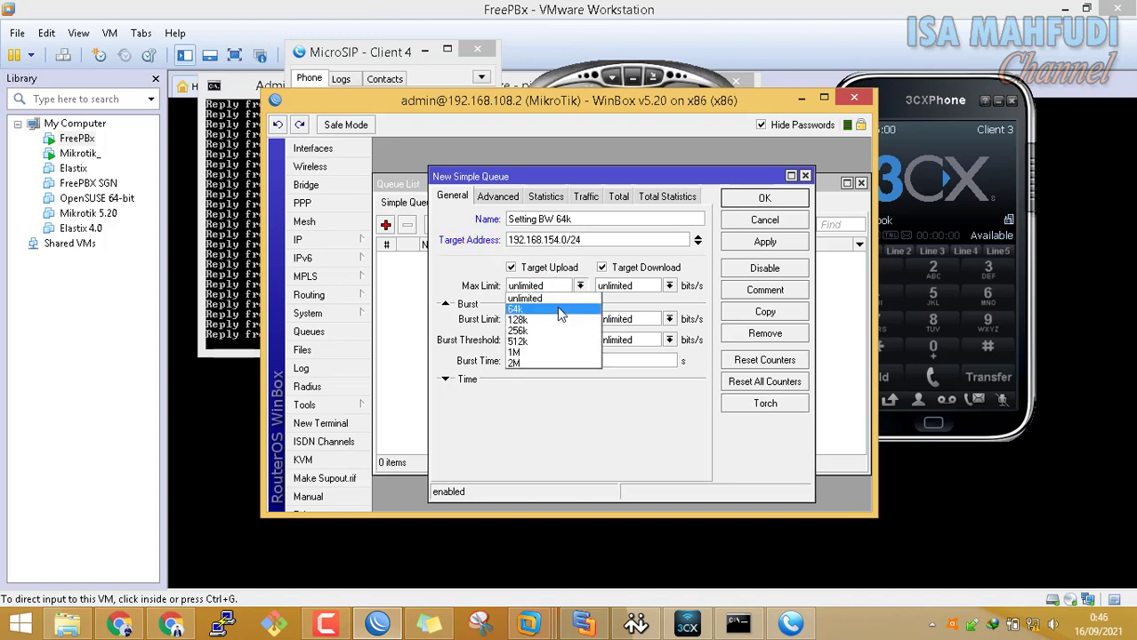
pyautogui.click(555, 308)
pyautogui.click(669, 285)
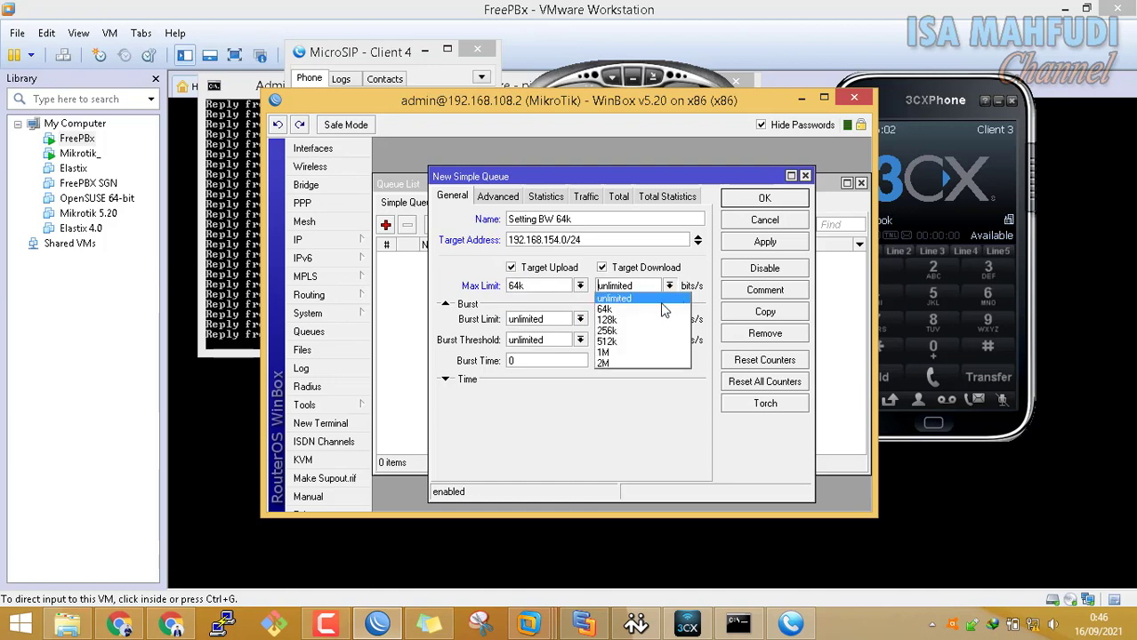
pyautogui.click(663, 309)
pyautogui.click(754, 198)
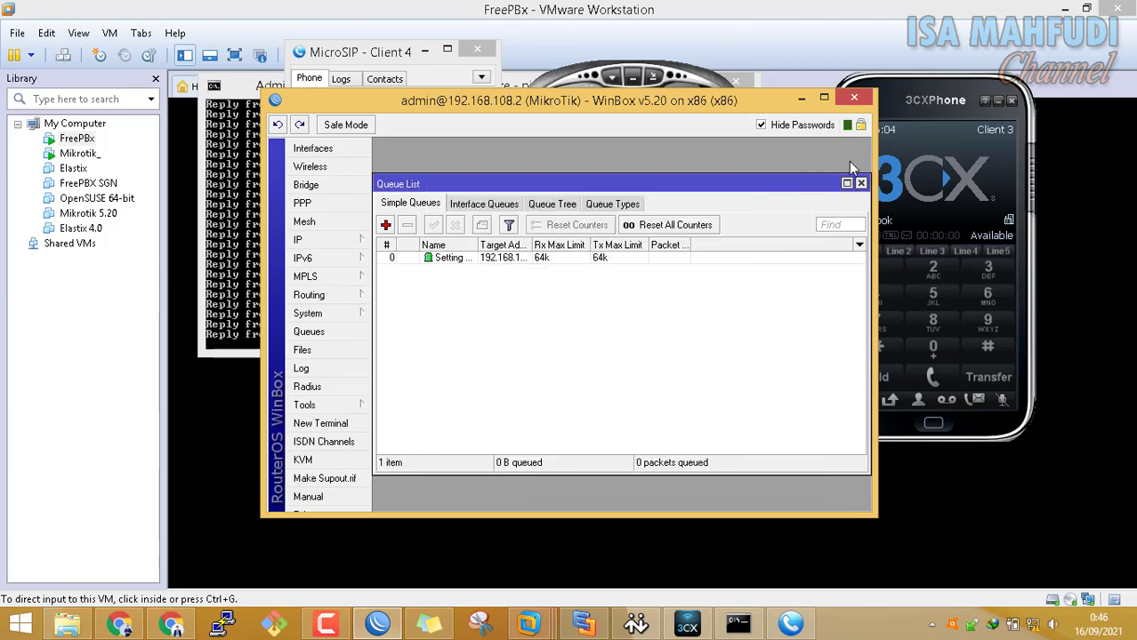
# Open the Setting BW 64k queue's Traffic graphs and arrange the windows
pyautogui.moveTo(715, 100); pyautogui.dragTo(559, 44)
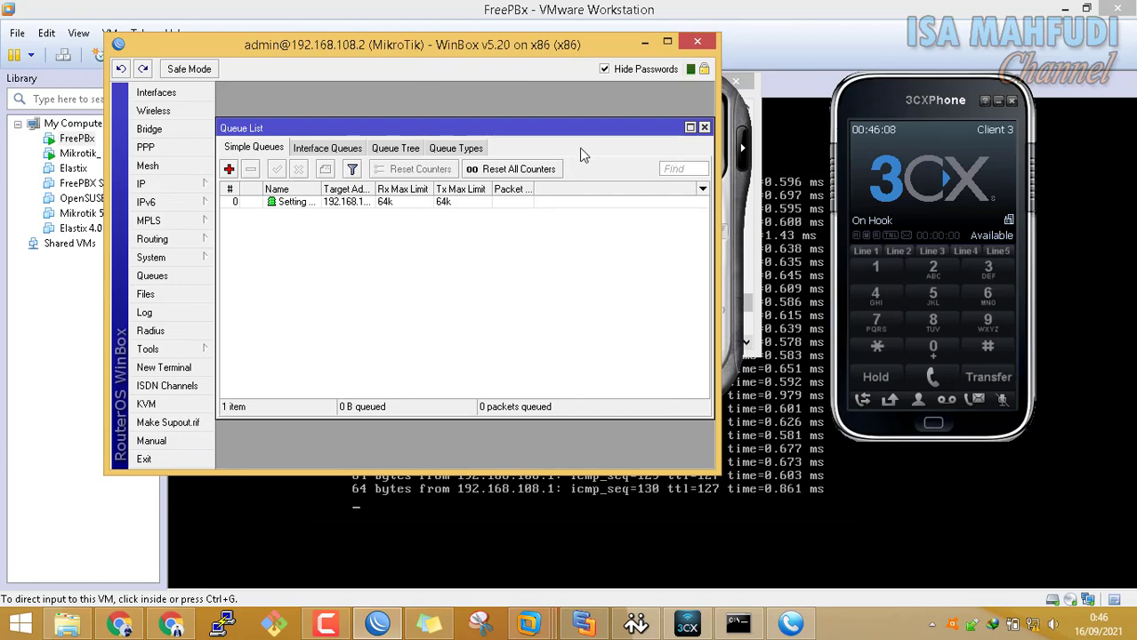
pyautogui.doubleClick(347, 202)
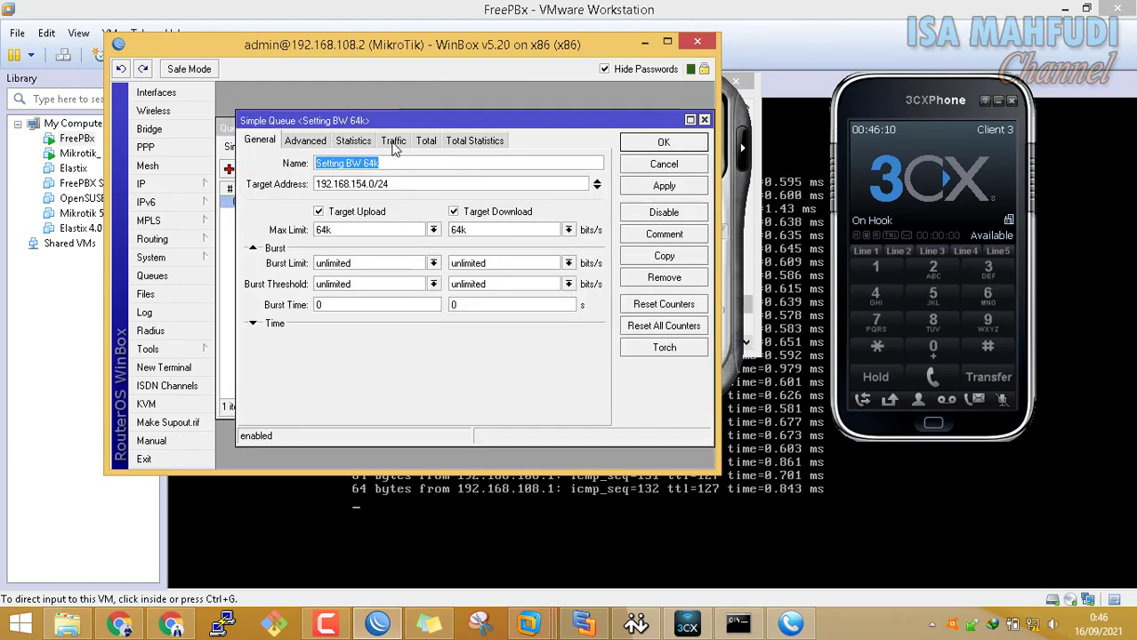
pyautogui.click(392, 139)
pyautogui.moveTo(382, 120); pyautogui.dragTo(473, 100)
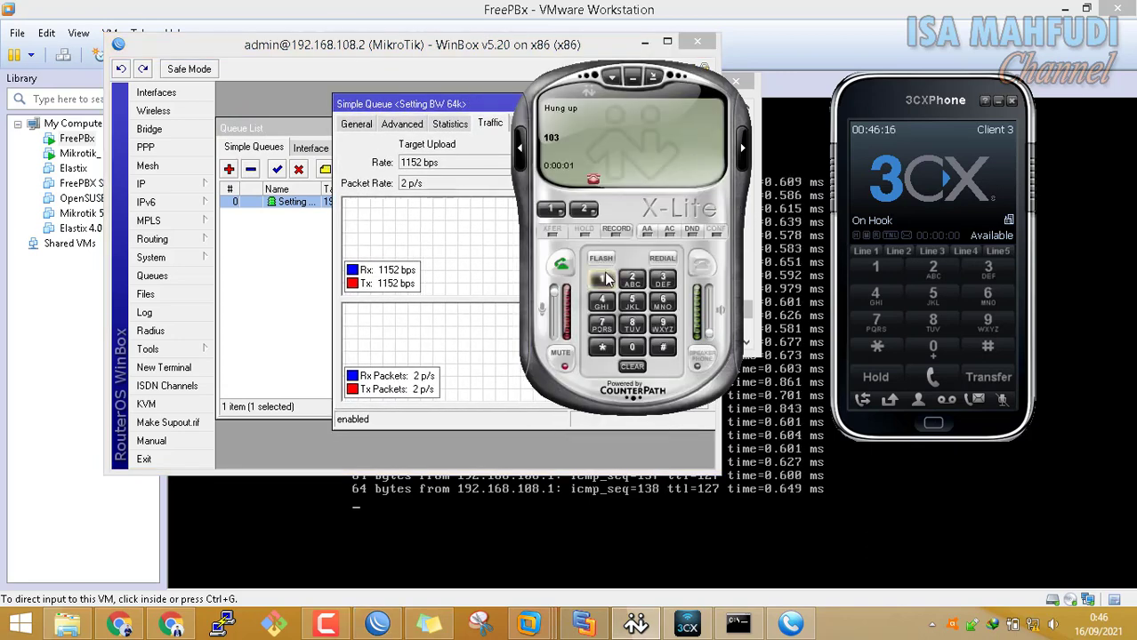
# Call extension 102 from X-Lite, answer on 3CXPhone, watch traffic near 64 kbps, and hang up
pyautogui.click(604, 279)
pyautogui.click(663, 347)
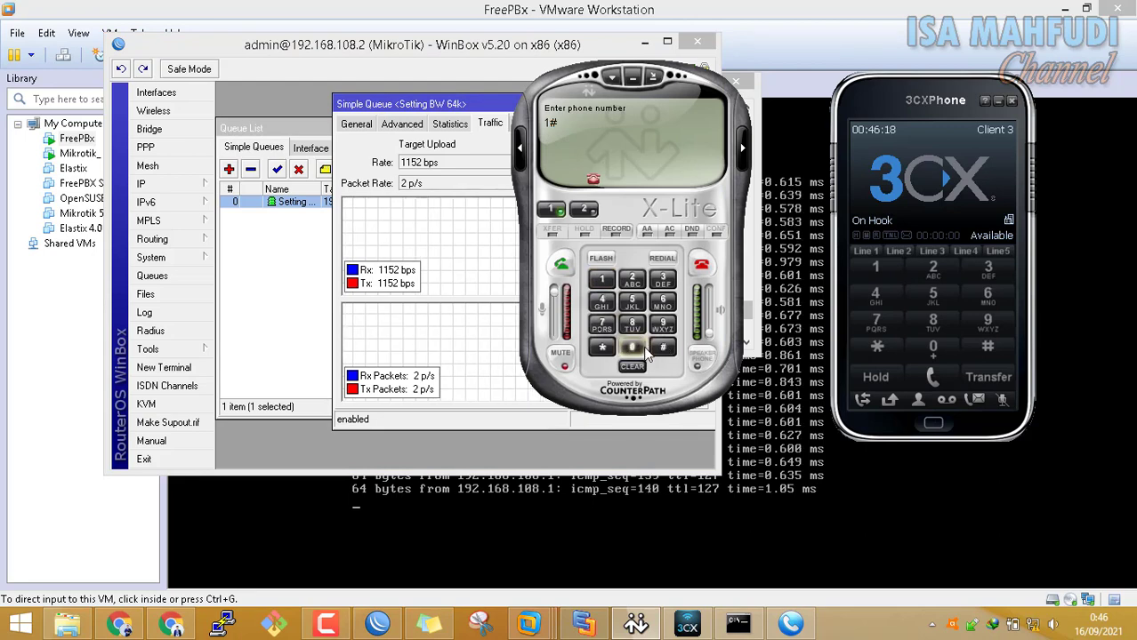
pyautogui.click(552, 210)
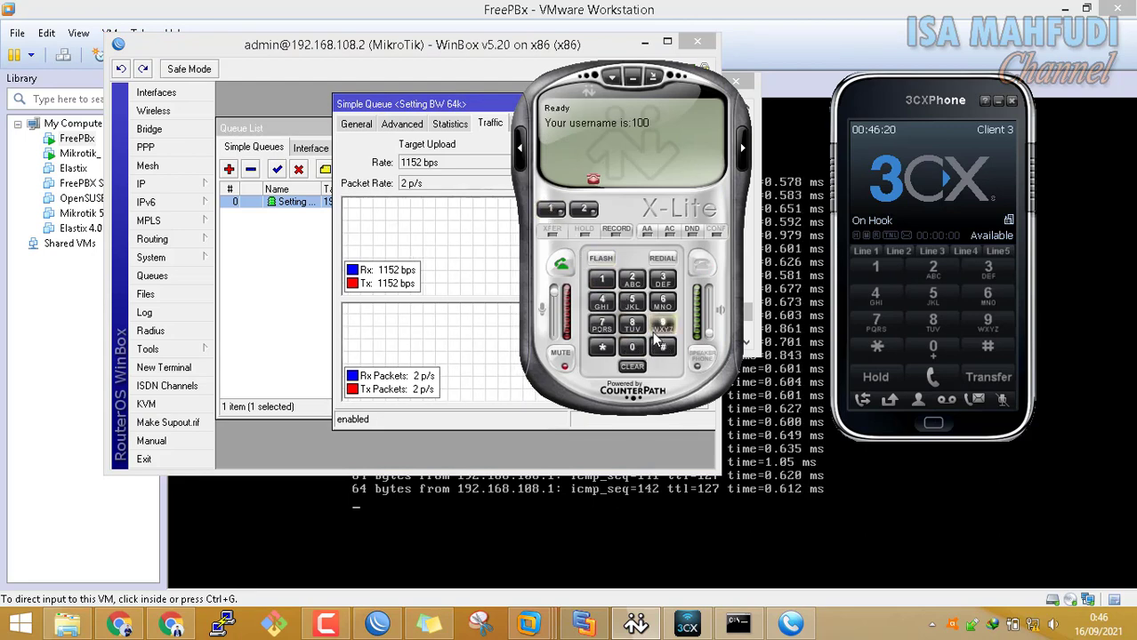
pyautogui.click(601, 280)
pyautogui.click(631, 347)
pyautogui.click(632, 279)
pyautogui.click(561, 264)
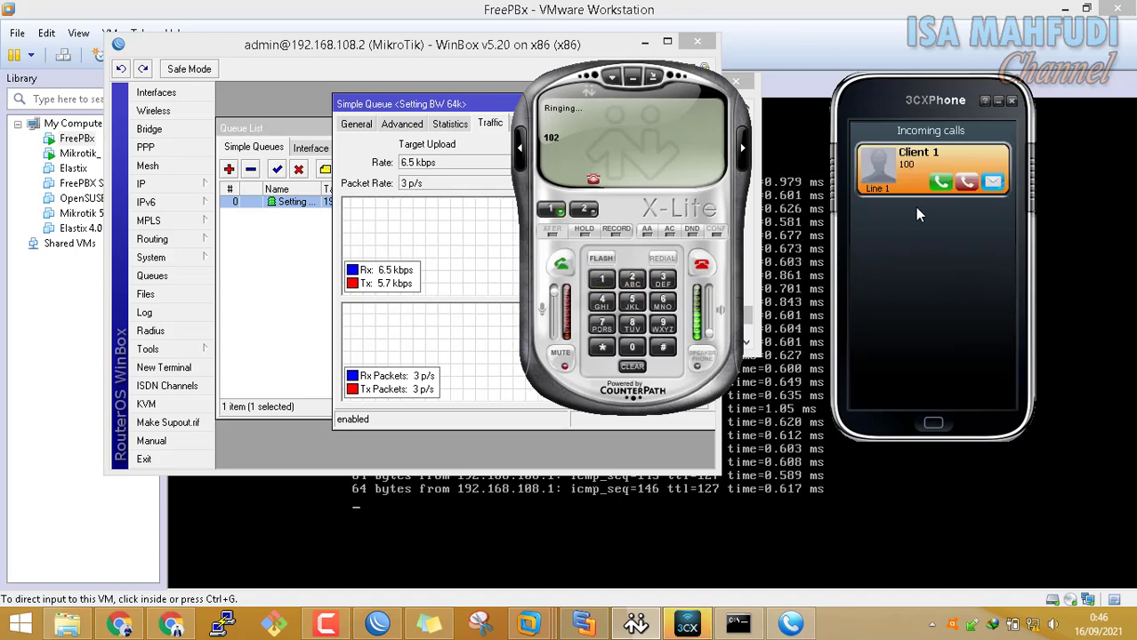
pyautogui.click(944, 185)
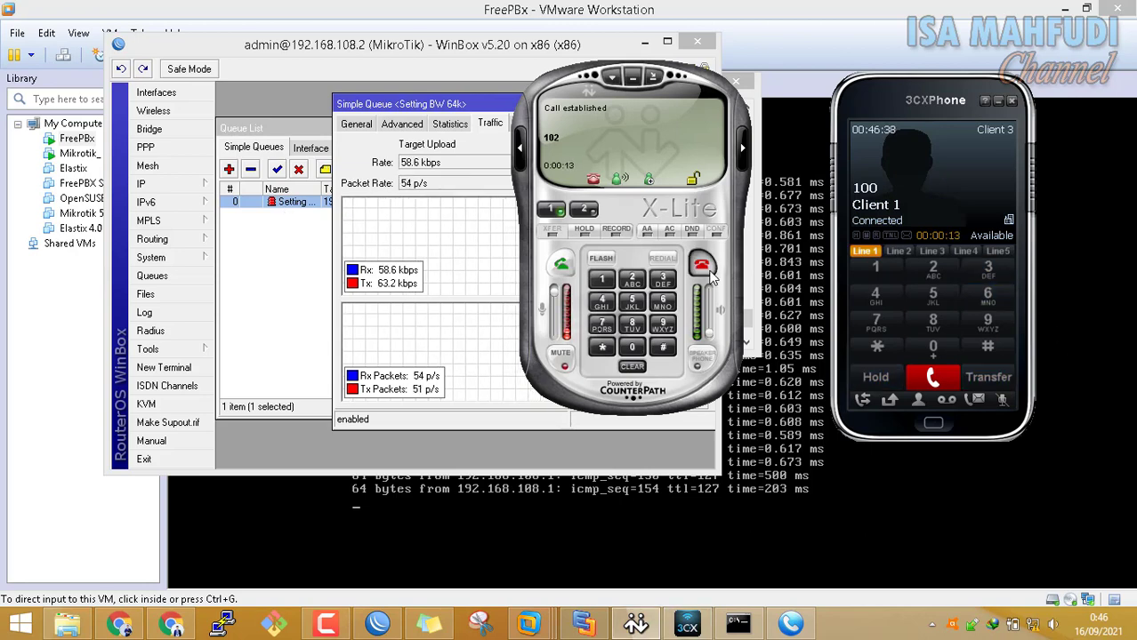
pyautogui.click(708, 274)
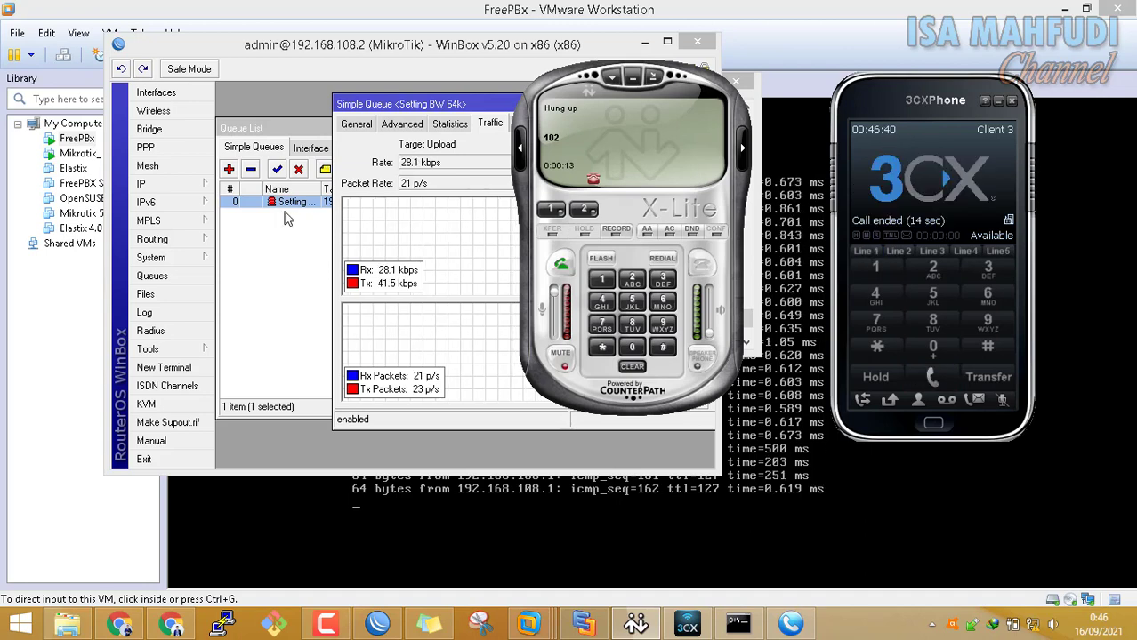